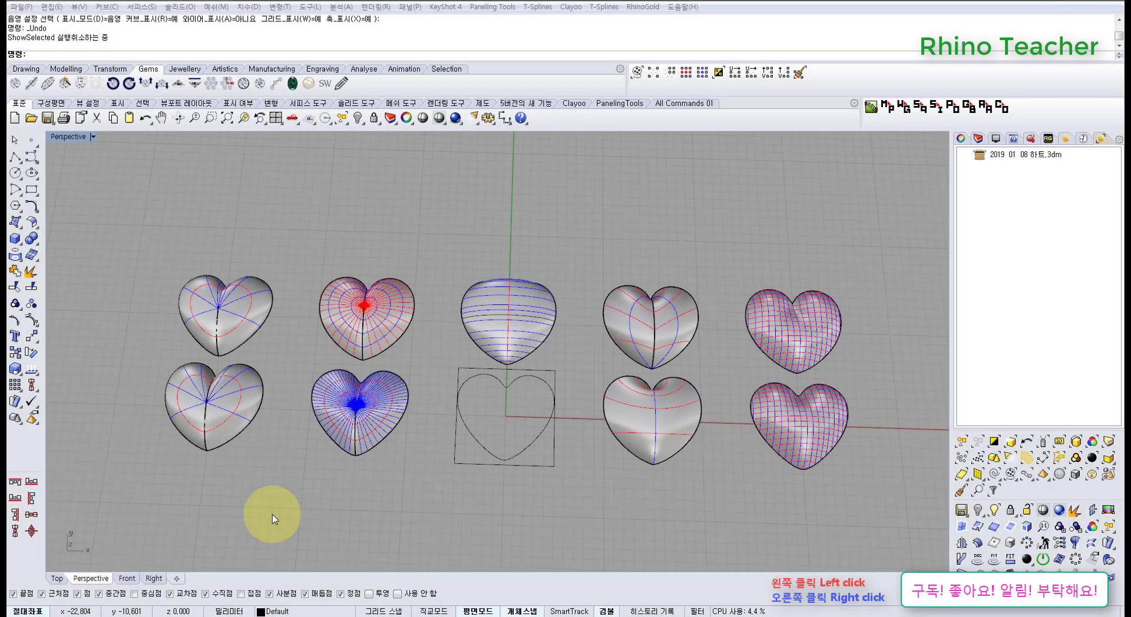
- Examine the rows of heart models and compare how the isocurves run across each surface
right_drag(389, 499, 498, 397)
right_drag(424, 358, 338, 444)
scroll(338, 450, up, 8)
right_drag(412, 487, 404, 298)
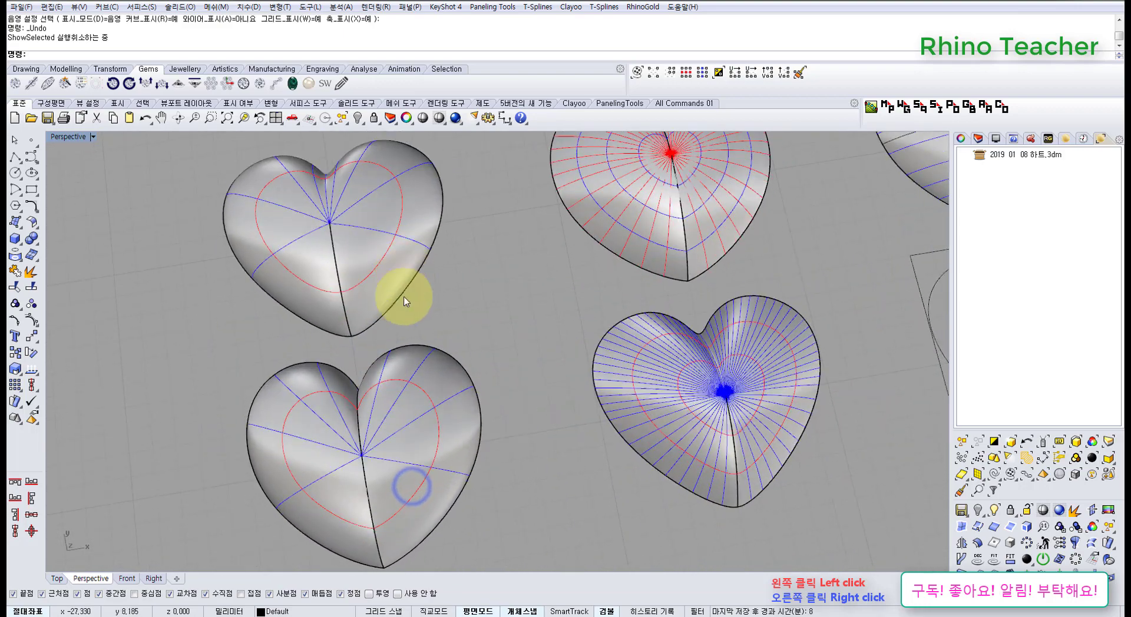
scroll(406, 359, down, 4)
right_drag(449, 431, 425, 372)
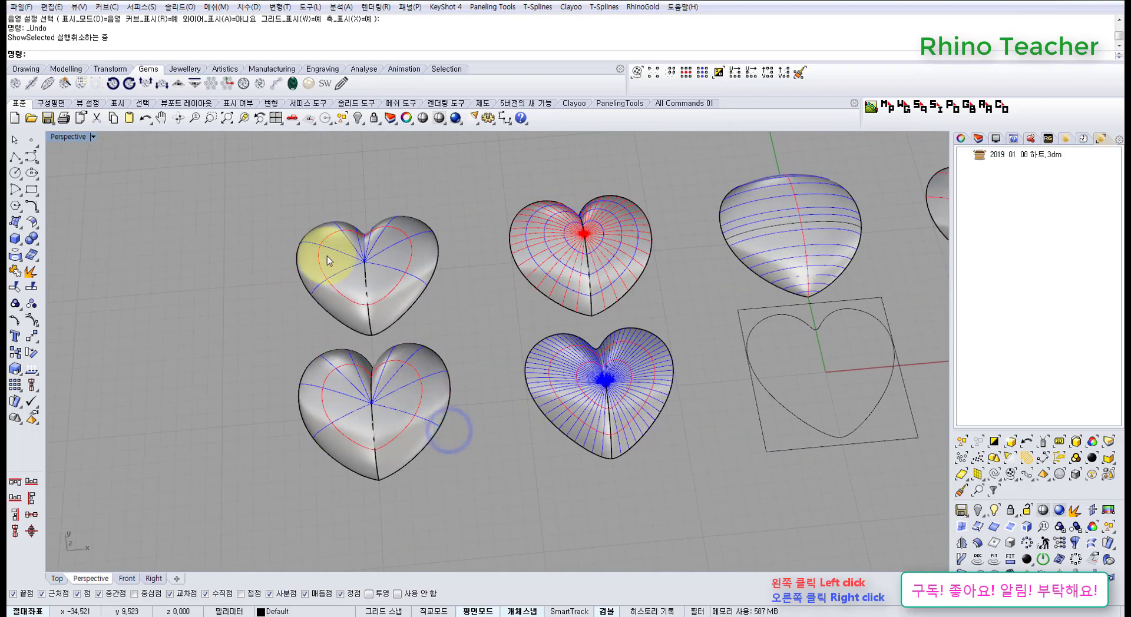
scroll(404, 365, down, 2)
shift+right_drag(634, 394, 457, 398)
right_drag(452, 355, 460, 396)
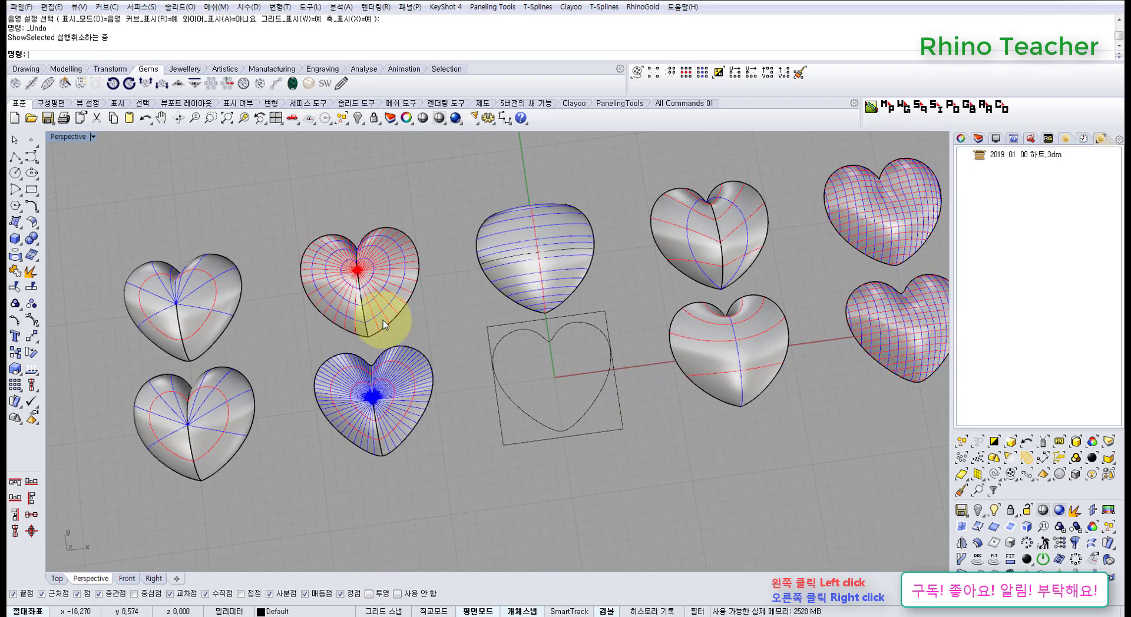
scroll(550, 366, down, 2)
shift+right_drag(724, 419, 579, 434)
right_drag(705, 424, 616, 376)
- Turn on the control points of the front heart in the column with dense grid isocurves
scroll(618, 406, up, 12)
right_drag(503, 417, 404, 325)
click(406, 308)
key(F10)
scroll(389, 321, up, 5)
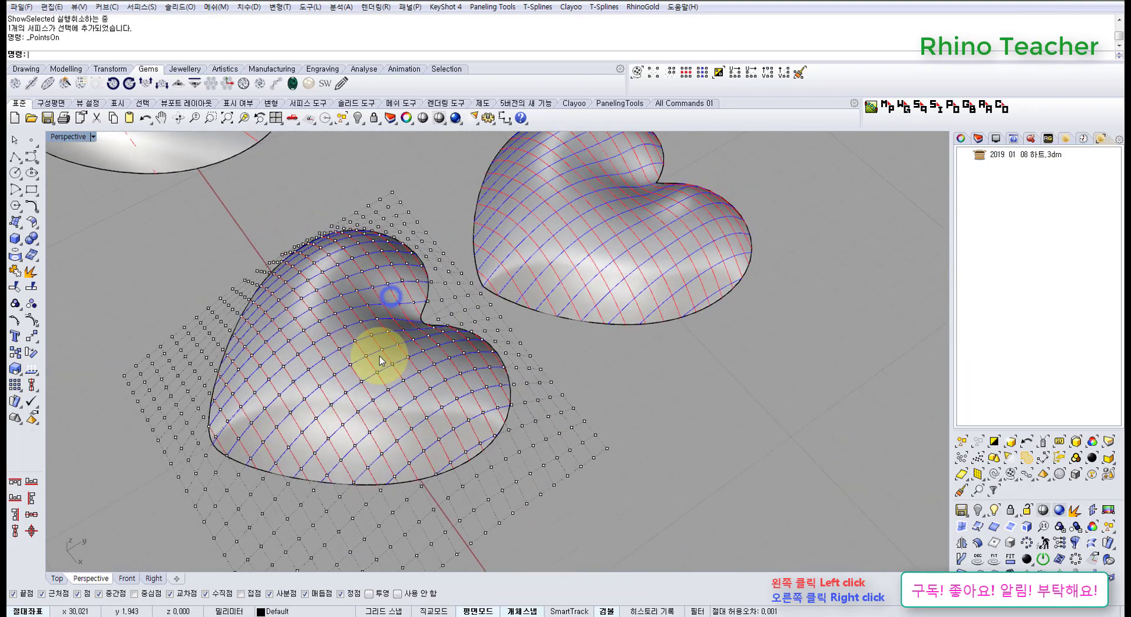
- Select three control points near the middle of the grid heart's surface and lower them about 0.6 mm
click(292, 338)
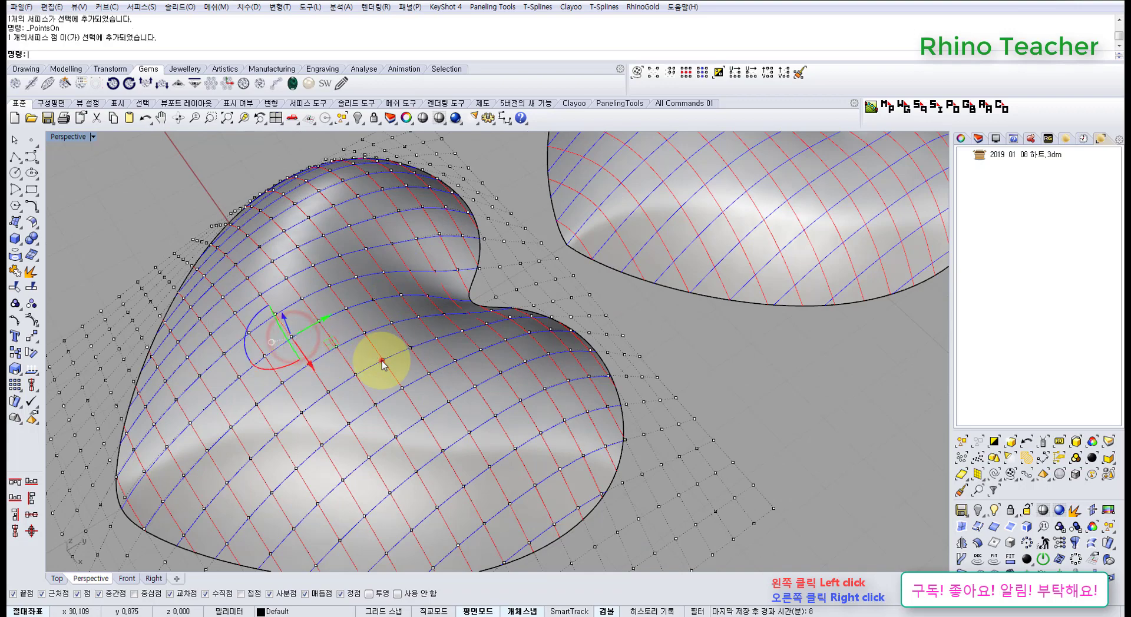
shift+click(382, 361)
shift+click(330, 285)
right_drag(371, 351, 406, 287)
drag(356, 293, 353, 328)
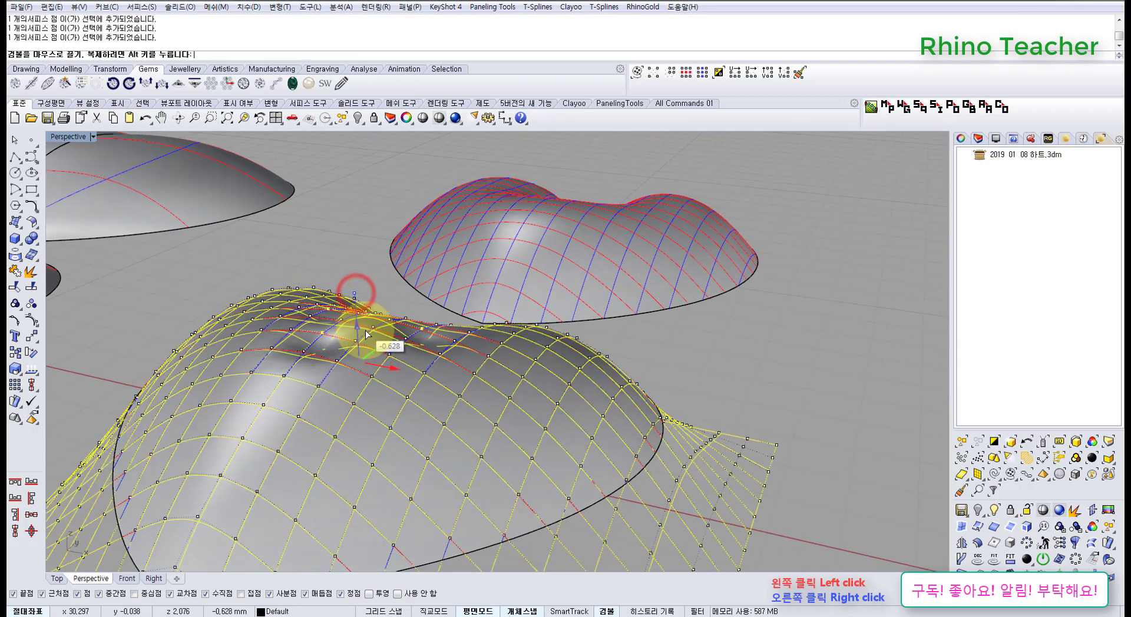
- Lower the three selected control points further, and push down one more single control point on the heart's surface
right_drag(453, 312, 339, 341)
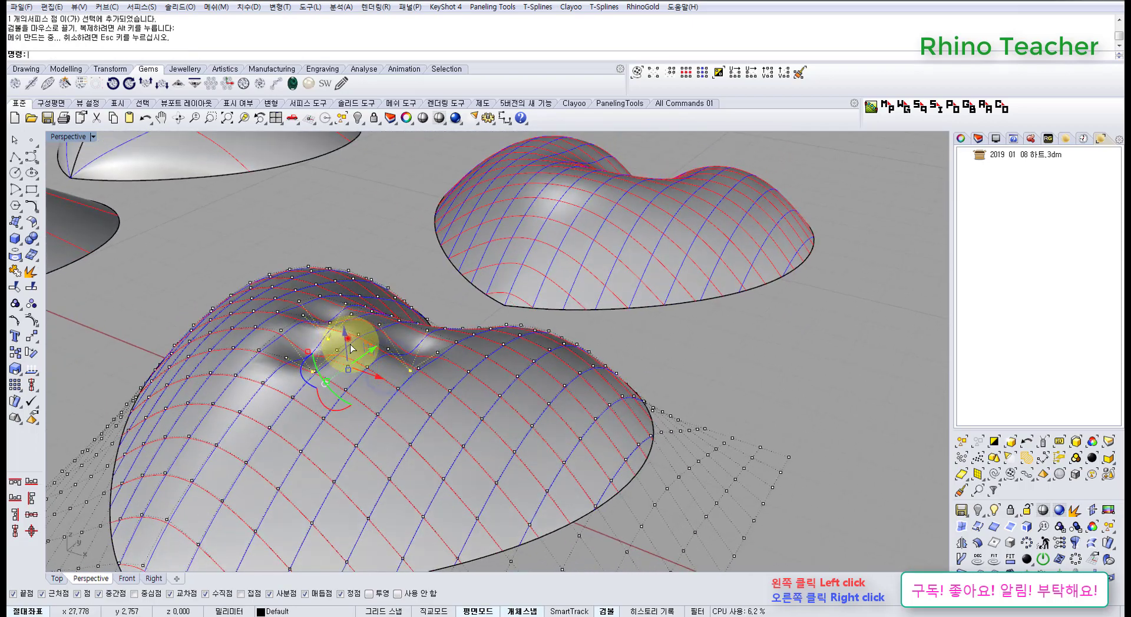
drag(344, 335, 354, 370)
right_drag(512, 348, 465, 326)
click(465, 380)
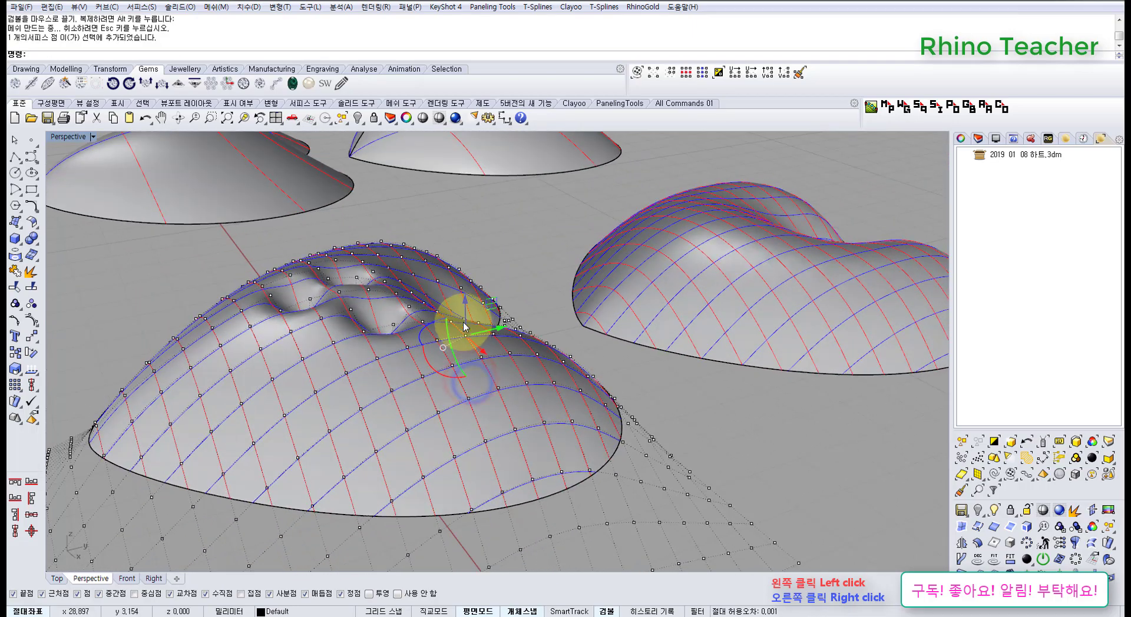
drag(466, 309, 467, 340)
- Shift a control point on the heart's lower slope sideways and downward, and turn the control points off
mouse_move(448, 314)
right_down()
mouse_move(471, 406)
mouse_move(468, 350)
mouse_move(361, 378)
mouse_move(430, 363)
mouse_move(531, 454)
right_up()
click(382, 379)
right_drag(625, 478, 594, 400)
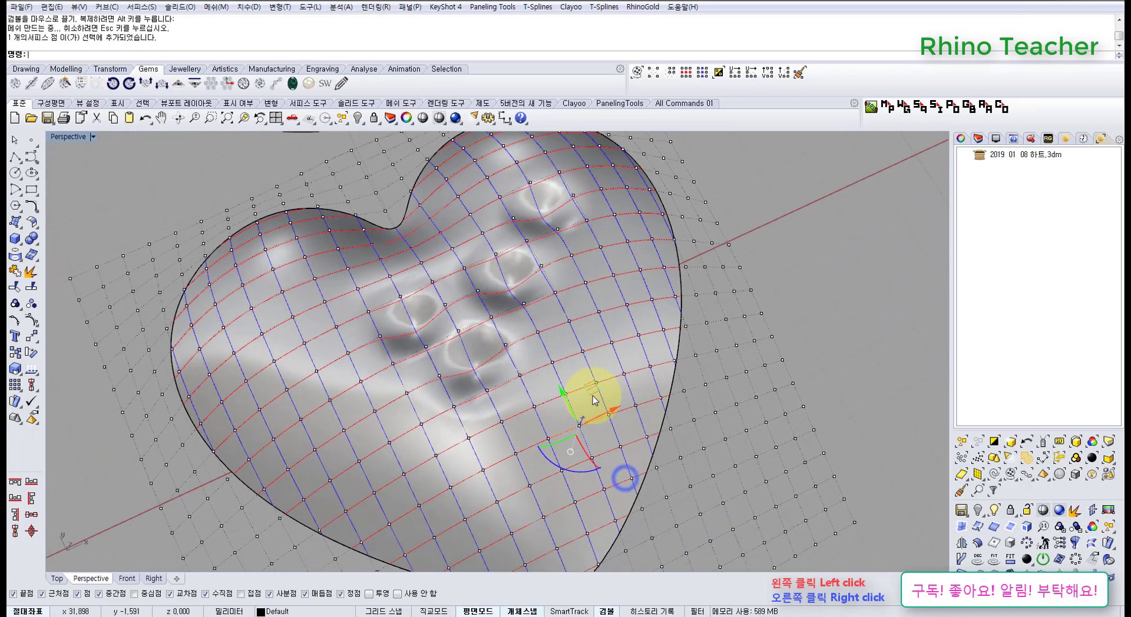
drag(595, 400, 564, 390)
right_drag(628, 454, 578, 362)
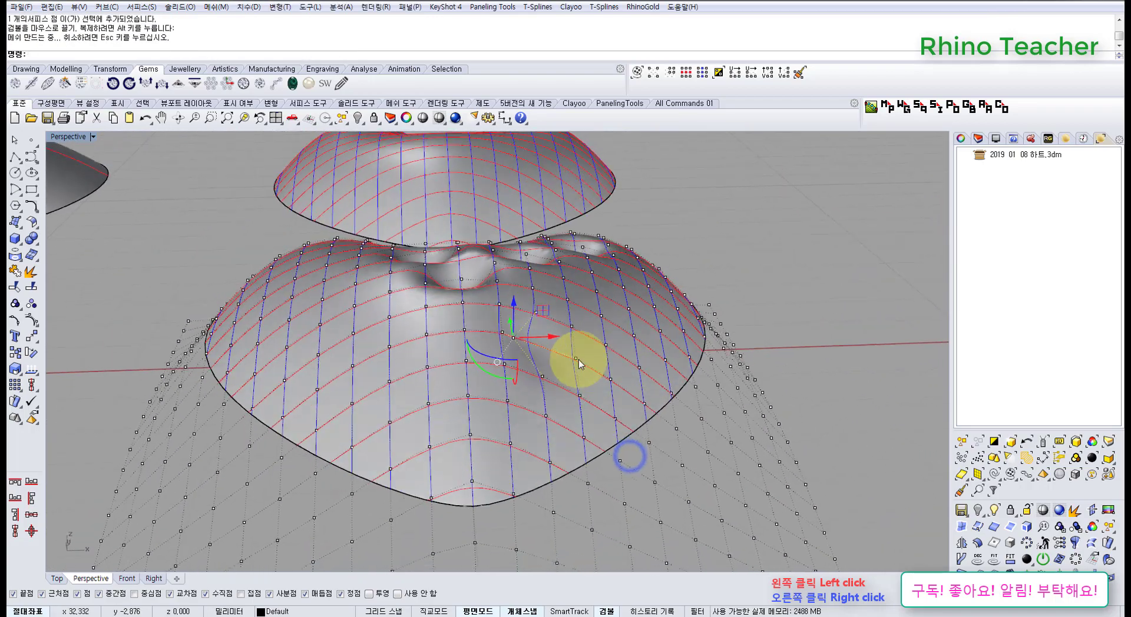
drag(514, 311, 527, 346)
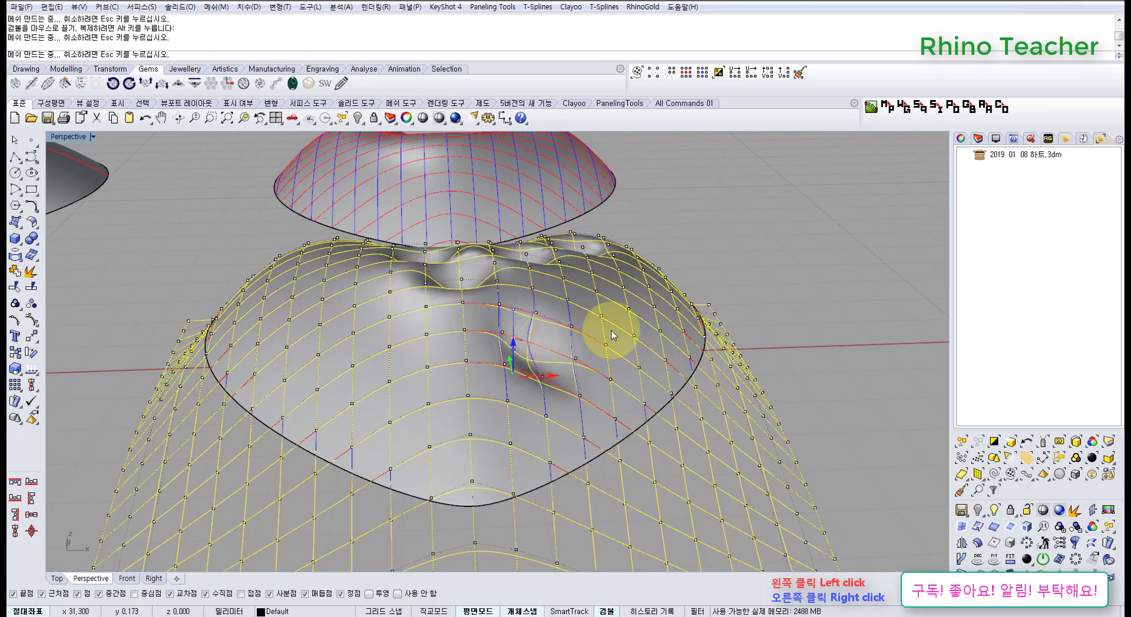
right_drag(613, 328, 592, 411)
scroll(497, 444, down, 6)
key(Escape)
key(Escape)
- Delete all the heart models and their curves from the scene
scroll(582, 407, down, 6)
right_drag(525, 371, 634, 462)
drag(627, 439, 601, 405)
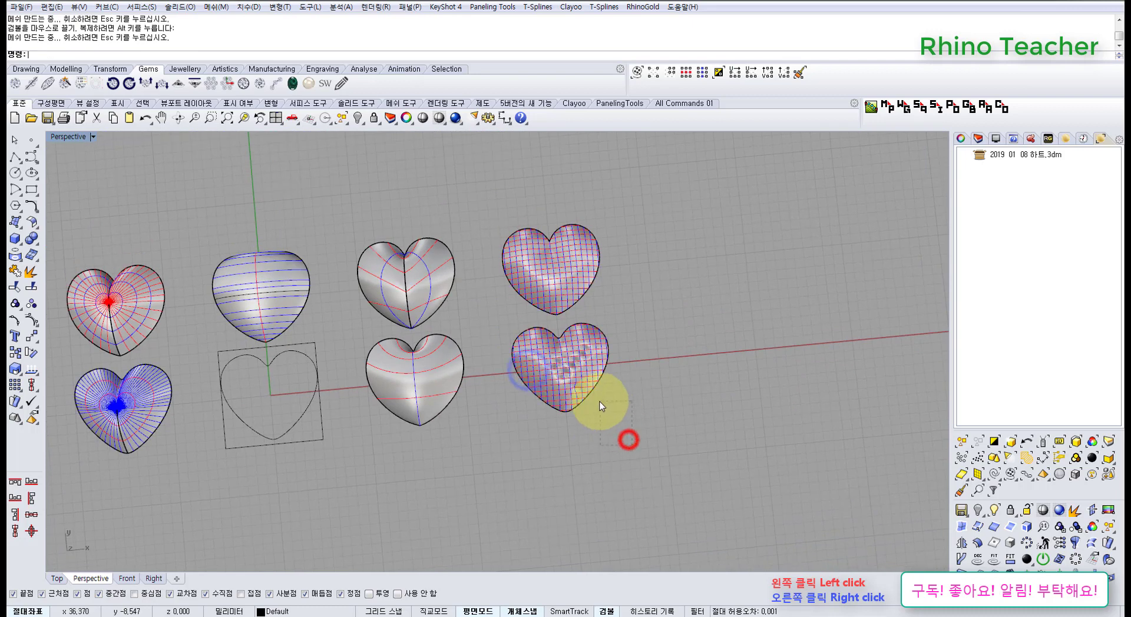
scroll(630, 419, down, 5)
drag(654, 456, 144, 277)
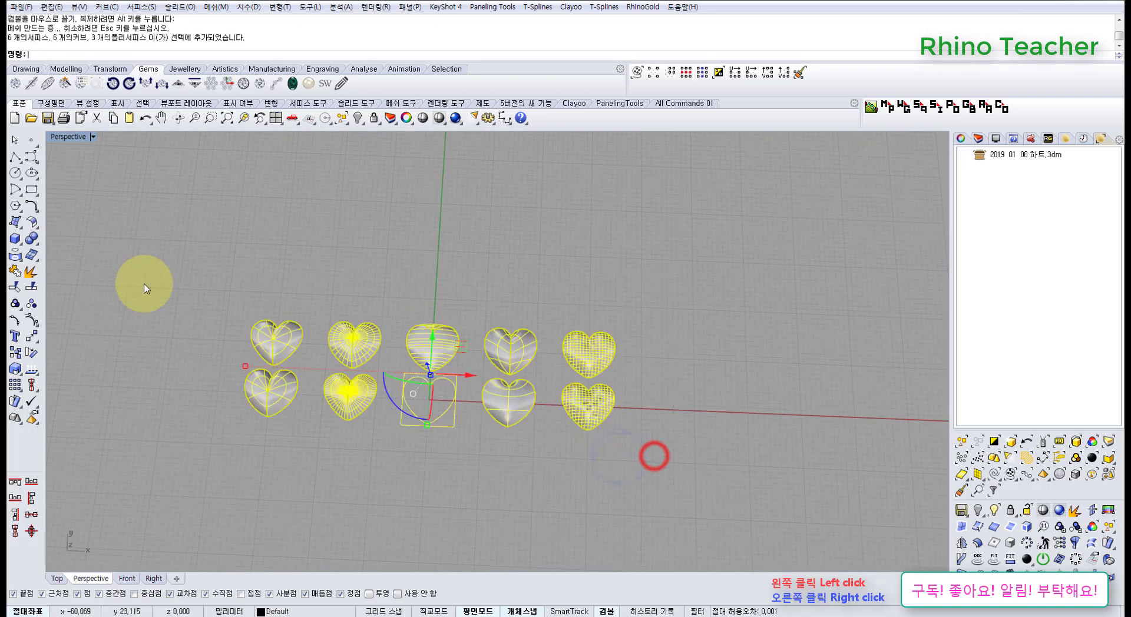
key(Delete)
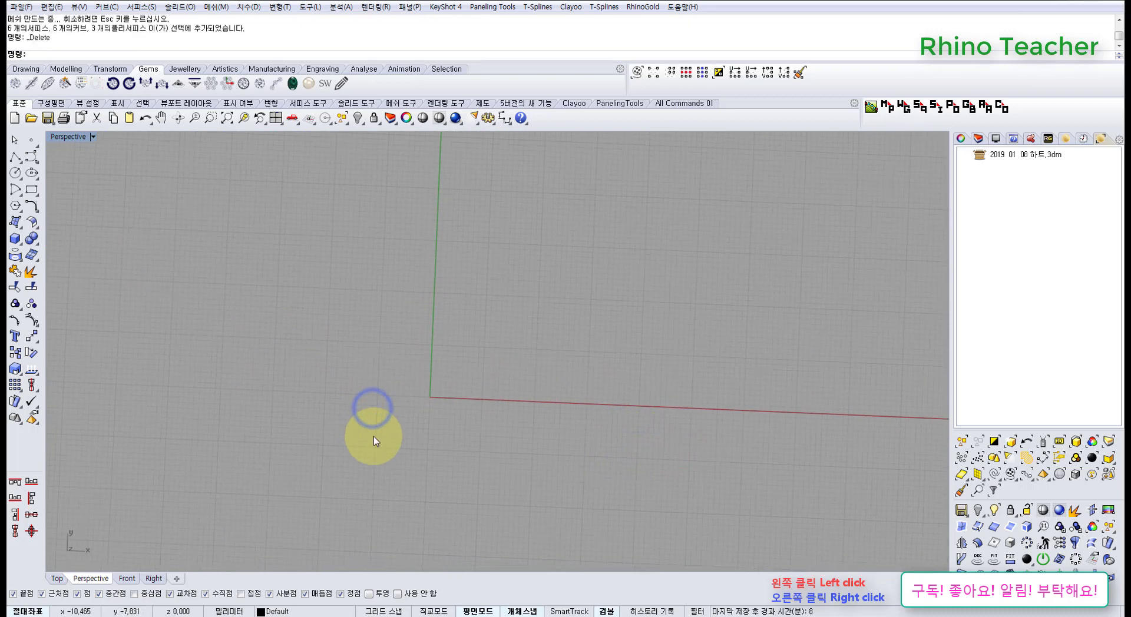
- In the Top view, draw a 10 by 10 mm rectangle centred on the origin and lock it
key(ctrl+F1)
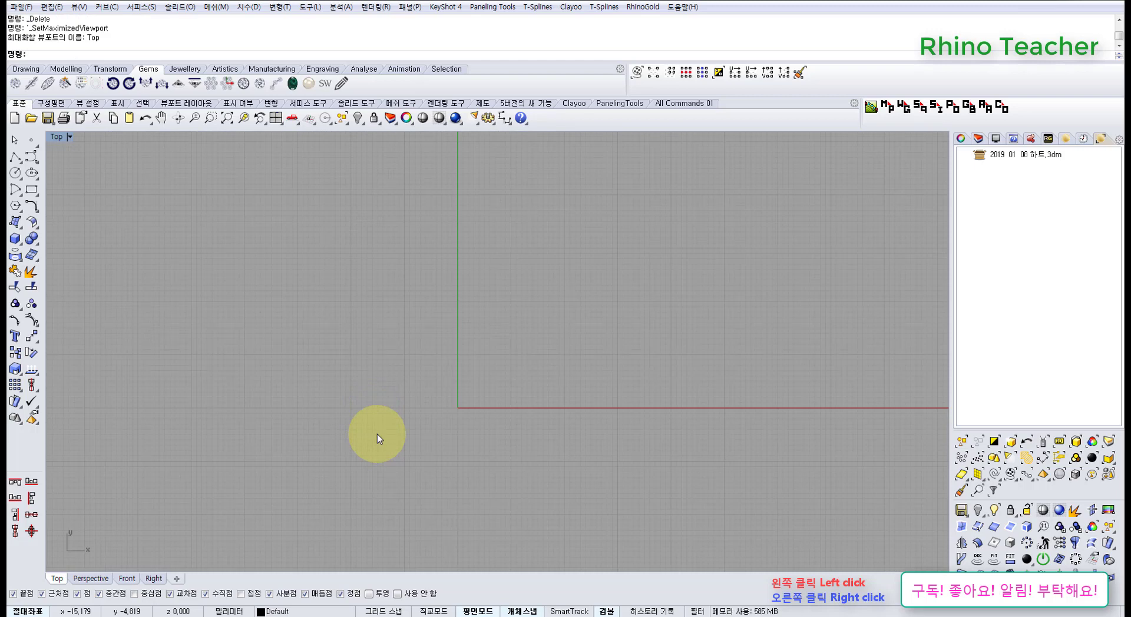
scroll(419, 425, down, 6)
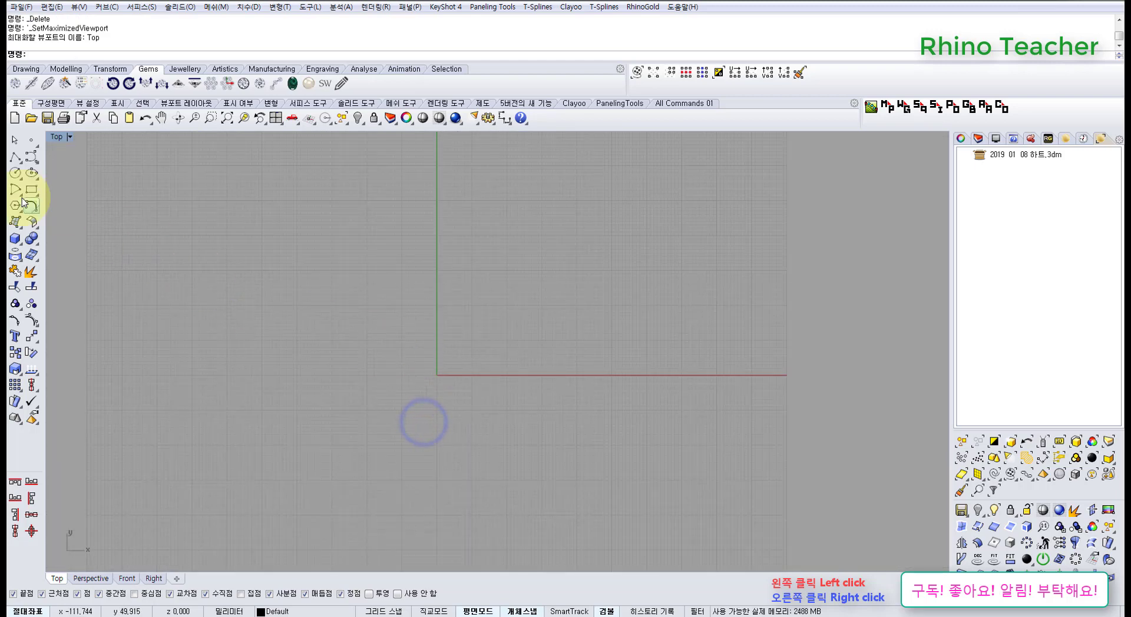
click(48, 195)
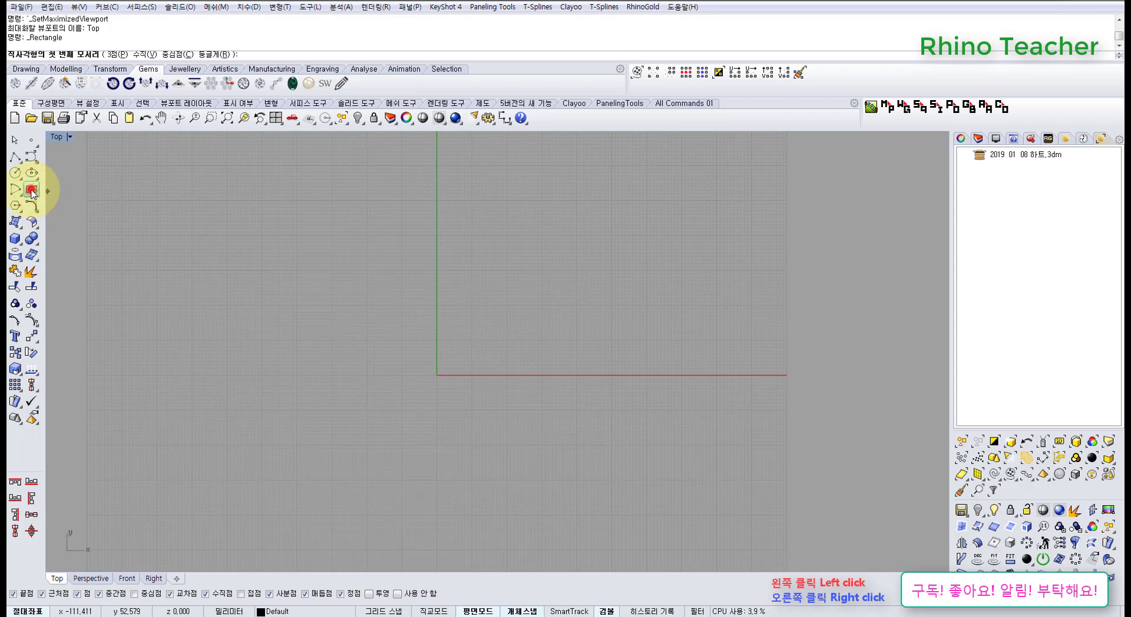
click(65, 195)
scroll(334, 281, down, 4)
right_drag(353, 305, 424, 311)
scroll(447, 368, up, 10)
text(0)
key(Return)
text(10)
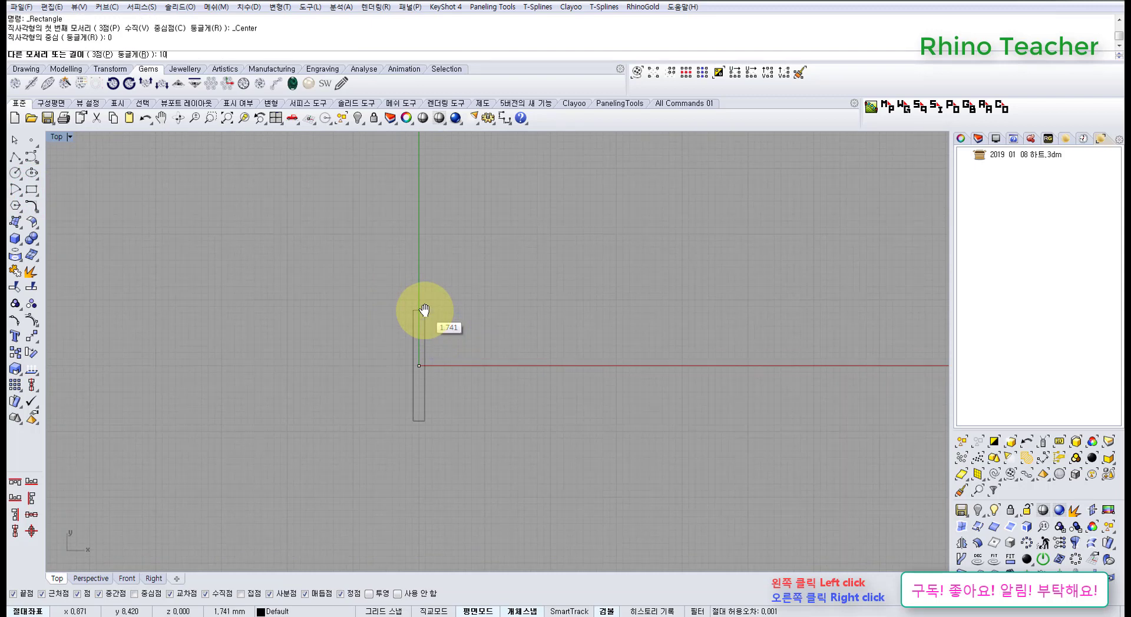
key(Return)
text(10)
key(Return)
click(387, 355)
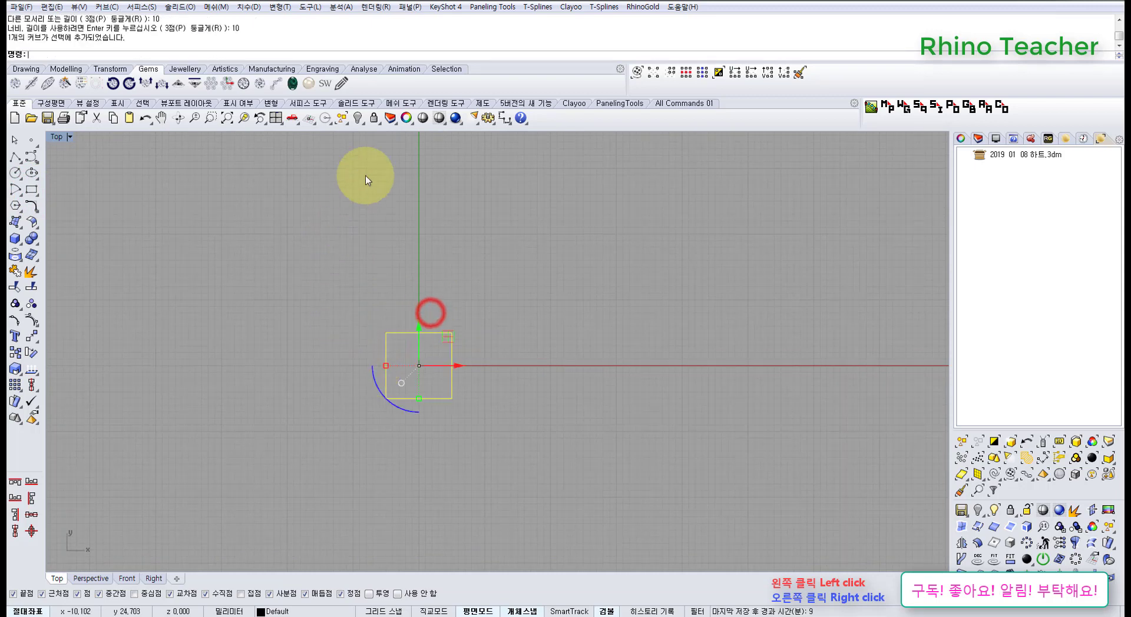
click(373, 121)
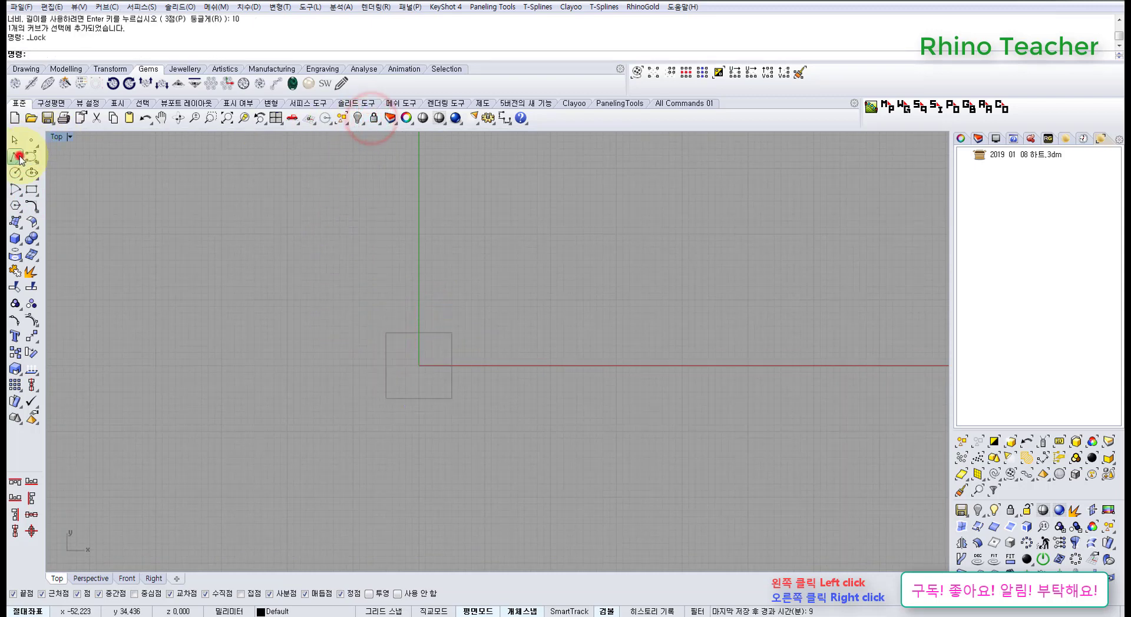
- Draw a vertical line centred on the origin, extending past the locked square in both directions
click(18, 156)
click(63, 166)
scroll(373, 347, down, 4)
right_drag(373, 350, 393, 369)
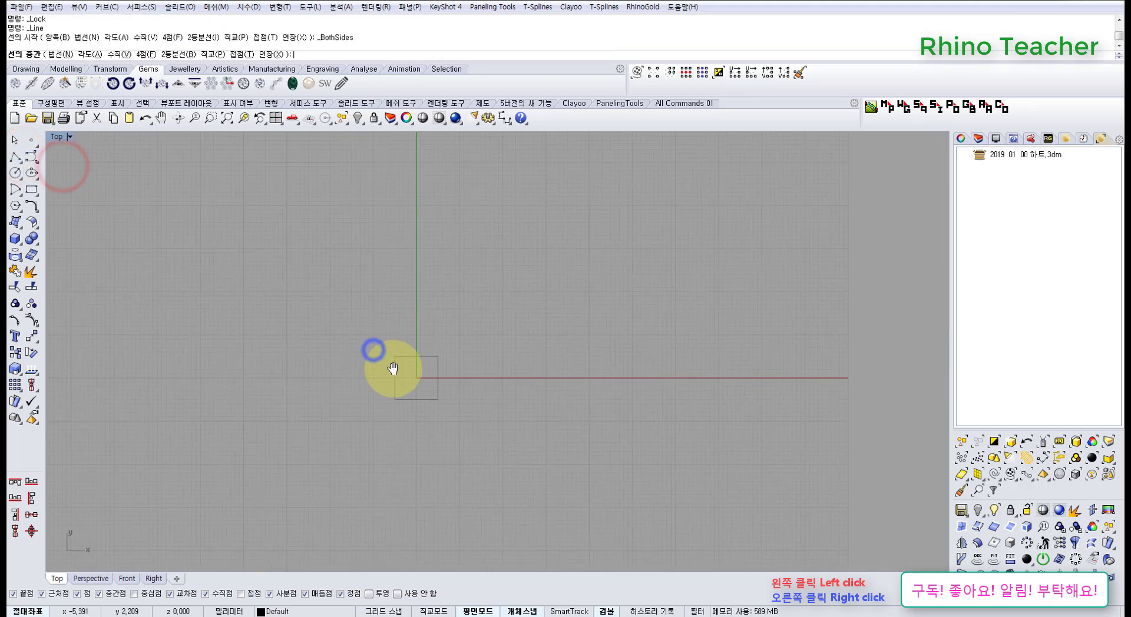
key(Return)
click(429, 315)
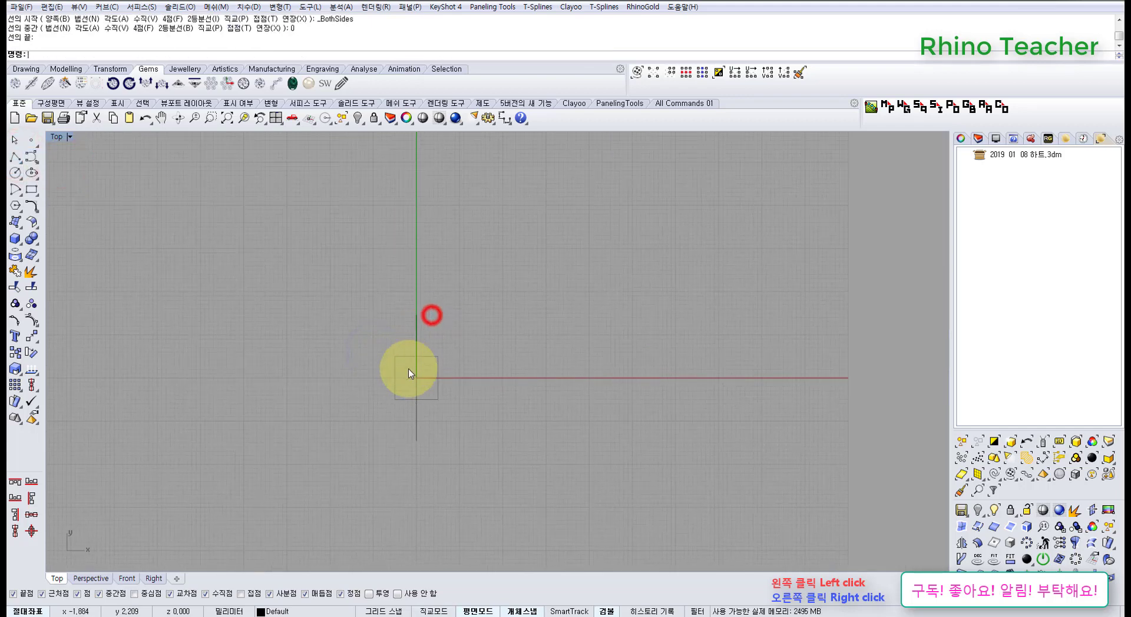
- Start a degree 3 control-point curve on the vertical line about 2.8 mm above the origin and trace the heart's left upper lobe
scroll(412, 365, up, 5)
scroll(422, 357, up, 3)
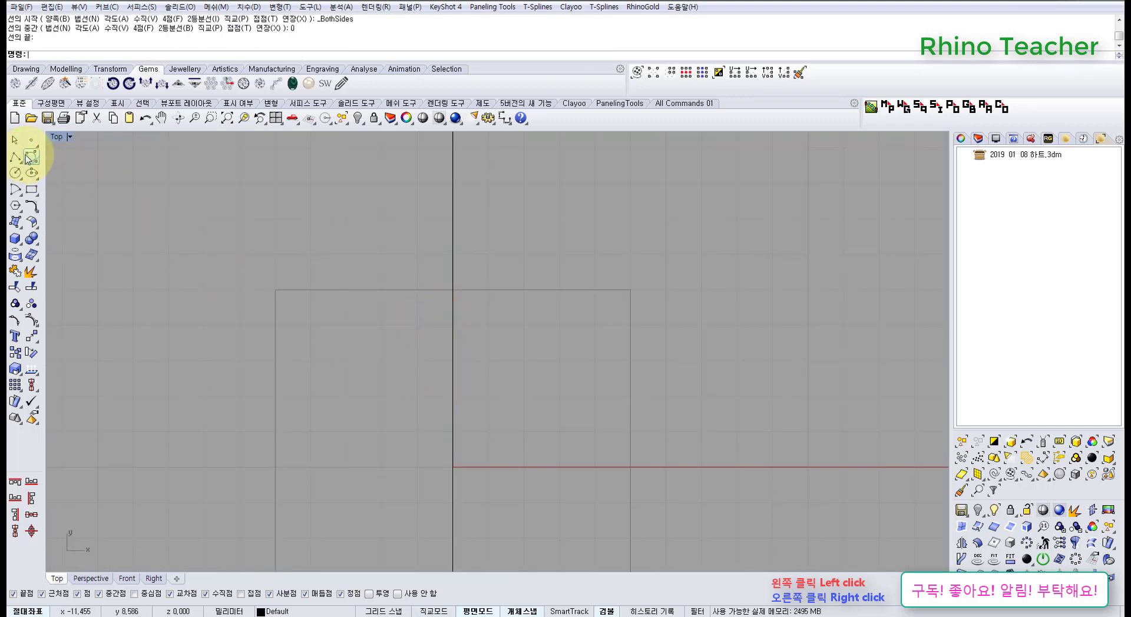
click(29, 157)
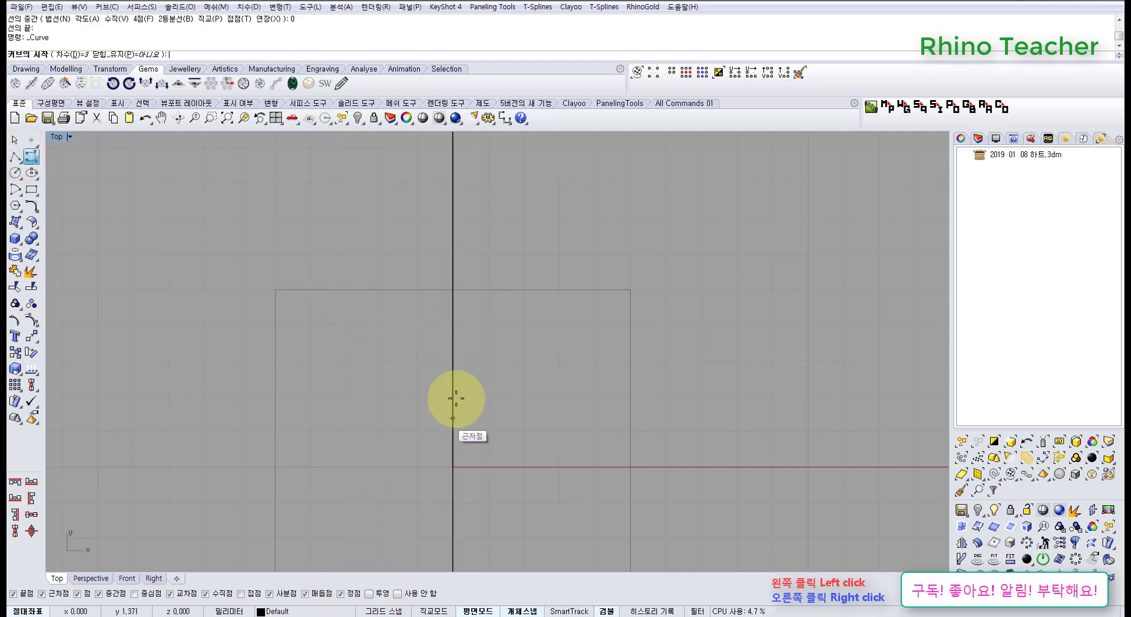
right_drag(384, 366, 443, 361)
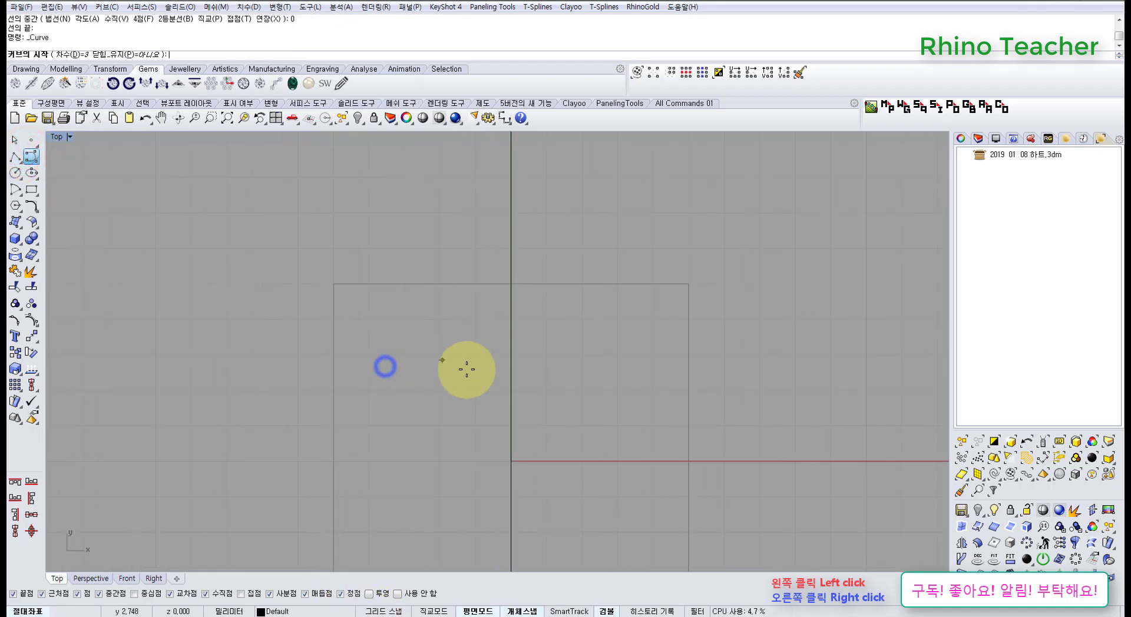
click(509, 358)
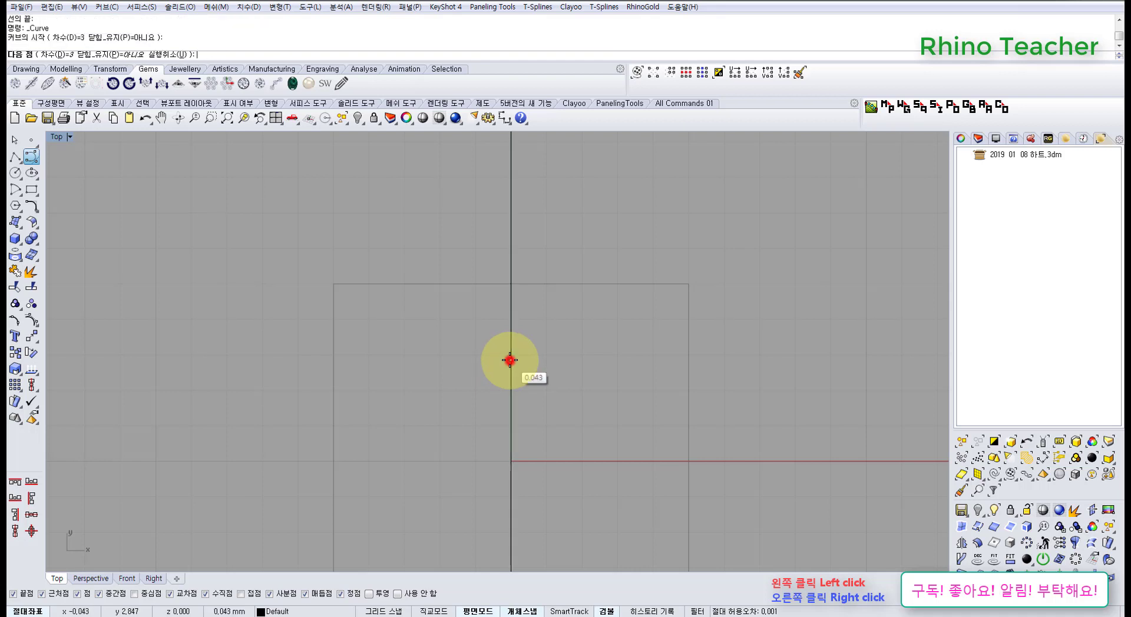
scroll(510, 353, up, 3)
scroll(500, 348, down, 3)
click(498, 338)
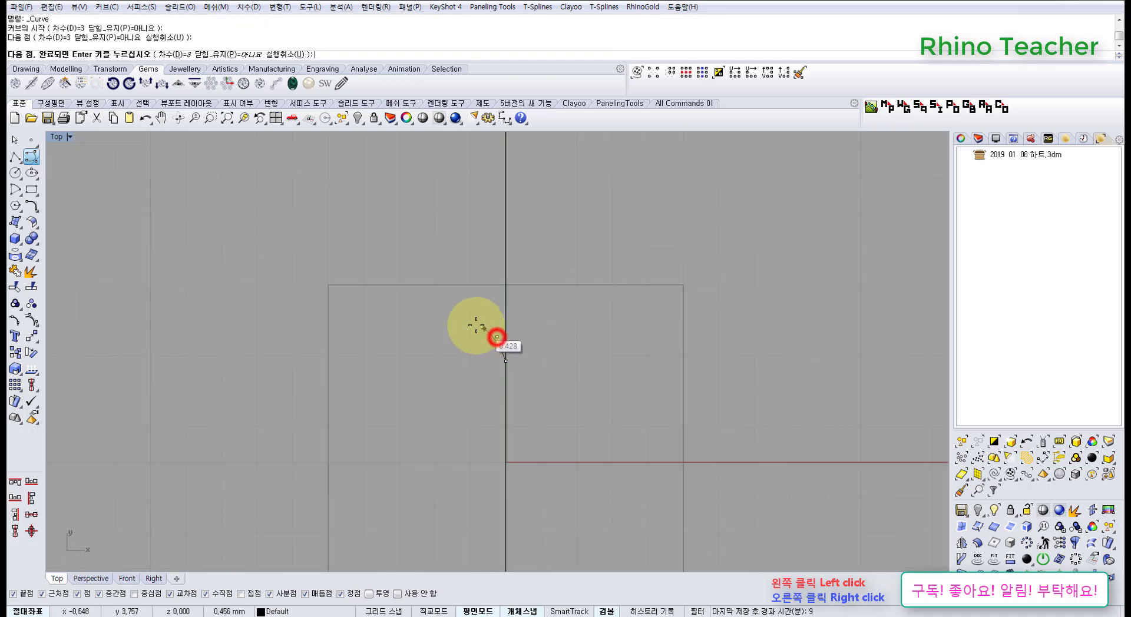
scroll(449, 308, down, 2)
scroll(450, 308, up, 1)
click(457, 305)
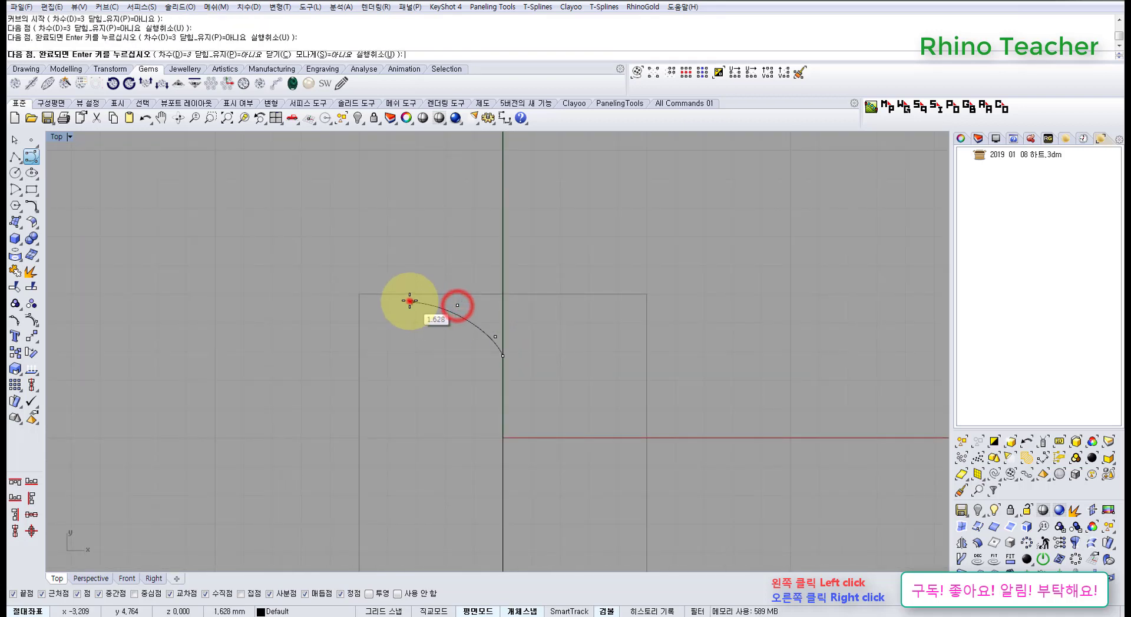
click(409, 301)
click(367, 357)
click(364, 406)
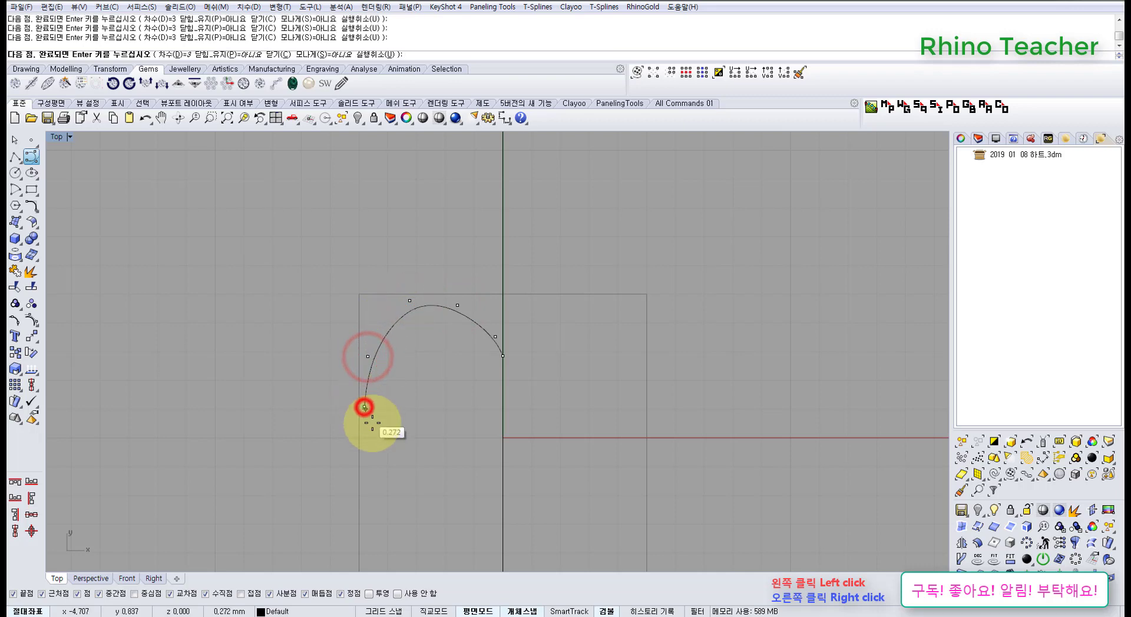
- Continue the half-heart curve down to its tip on the vertical line inside the square and finish the curve
scroll(369, 415, down, 4)
right_drag(374, 424, 373, 333)
scroll(381, 372, up, 2)
click(408, 420)
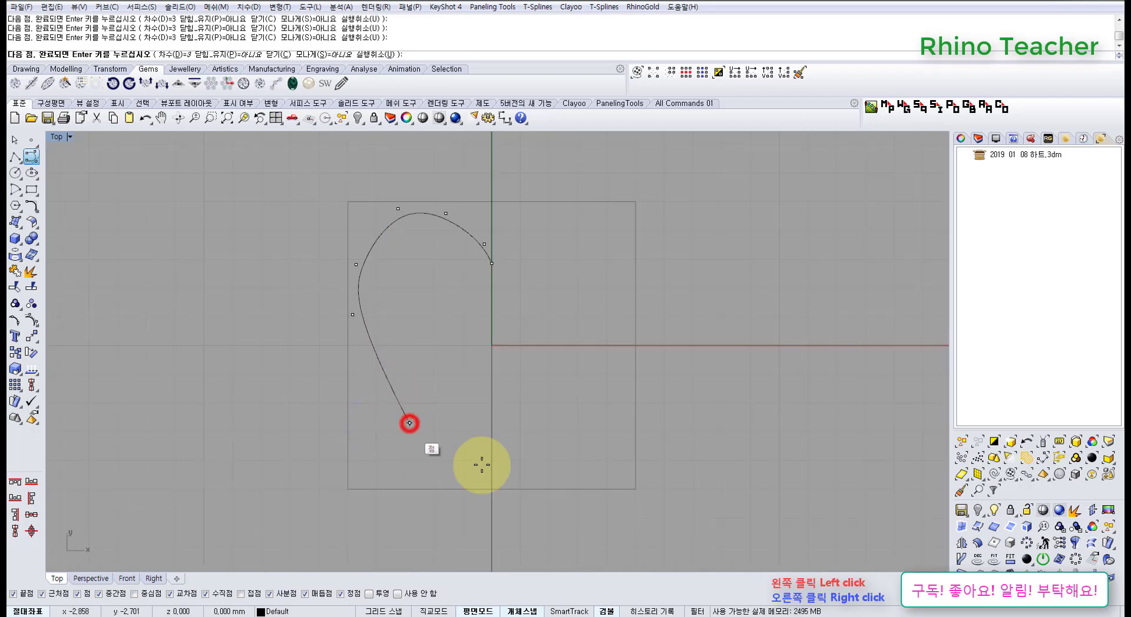
scroll(486, 464, up, 2)
right_click(491, 460)
- Turn on the control points of the half-heart curve
drag(447, 371, 394, 441)
right_drag(409, 411, 474, 407)
key(F10)
scroll(474, 406, down, 4)
right_drag(487, 343, 445, 331)
scroll(458, 245, up, 8)
scroll(437, 285, down, 4)
right_drag(446, 293, 493, 293)
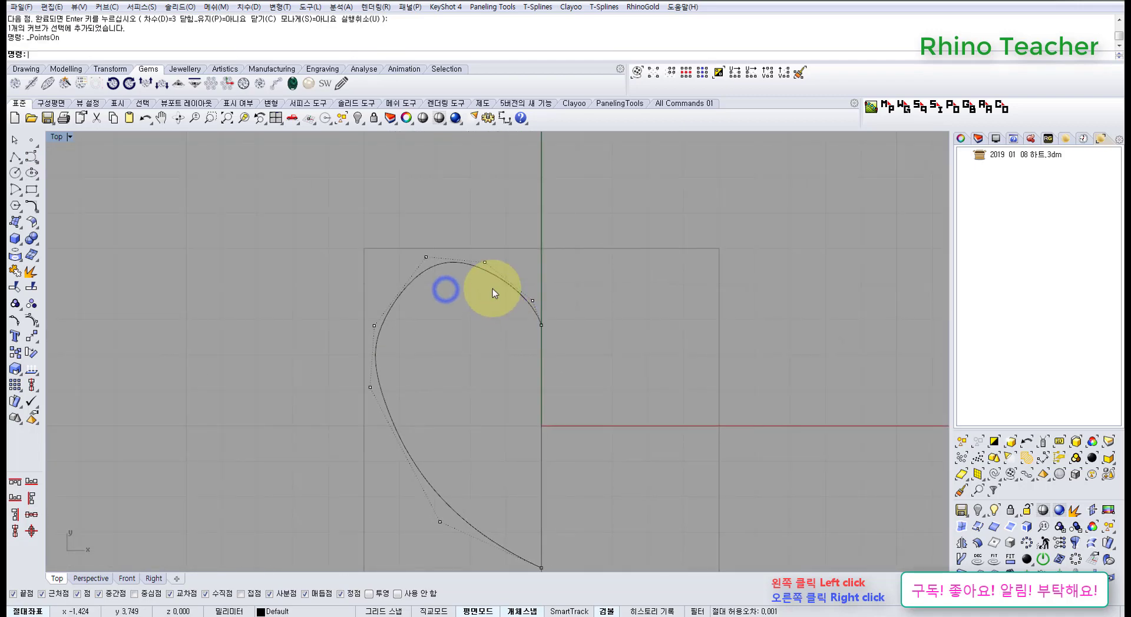
- Move the curve's lower control point toward the centre line and lower it together with the tip's end point
right_drag(440, 416, 429, 322)
drag(401, 388, 434, 448)
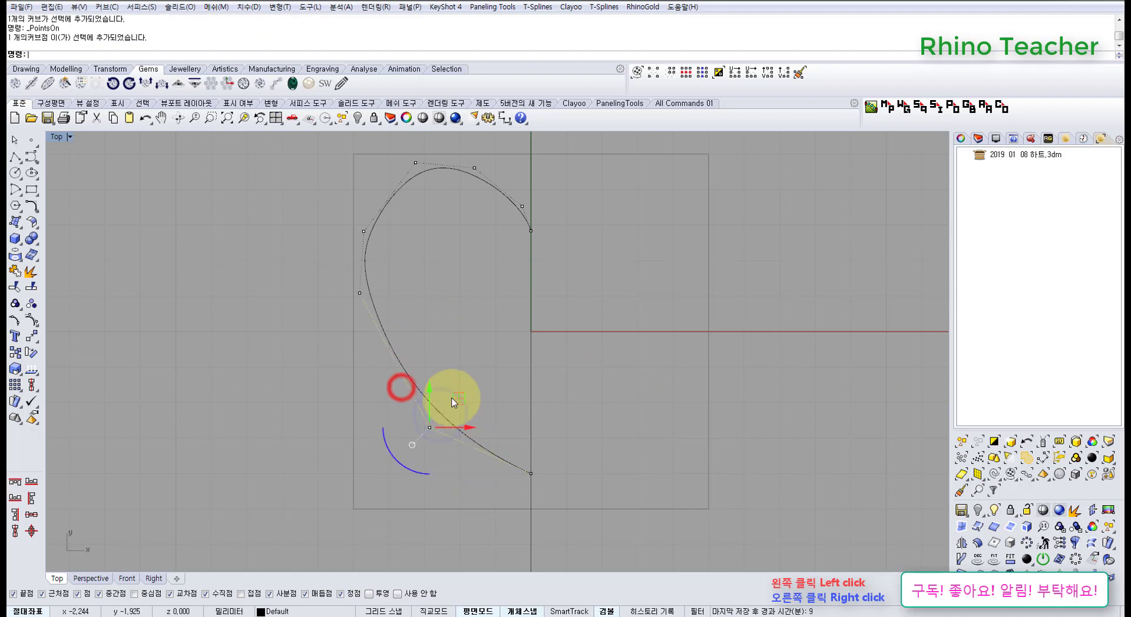
drag(460, 401, 487, 424)
click(452, 348)
right_drag(391, 321, 428, 368)
right_drag(520, 440, 476, 352)
click(477, 349)
drag(404, 371, 575, 451)
drag(487, 384, 487, 398)
- Move the lower of the two outer side control points down and the upper one slightly outward
click(479, 325)
right_drag(406, 292, 462, 375)
drag(381, 320, 441, 358)
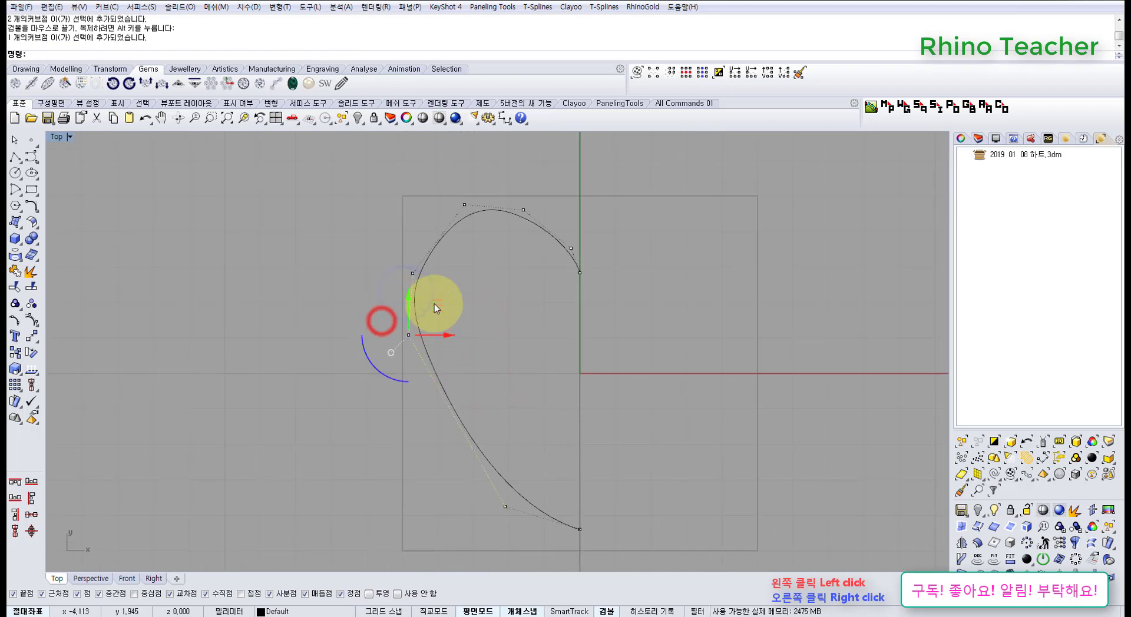
drag(434, 303, 426, 368)
click(447, 295)
right_drag(447, 295, 475, 366)
drag(409, 320, 487, 377)
drag(469, 308, 460, 308)
- Refine the lobe by moving its inner top control point toward the centre line and its outer top one slightly inward and down
click(516, 321)
drag(542, 237, 597, 307)
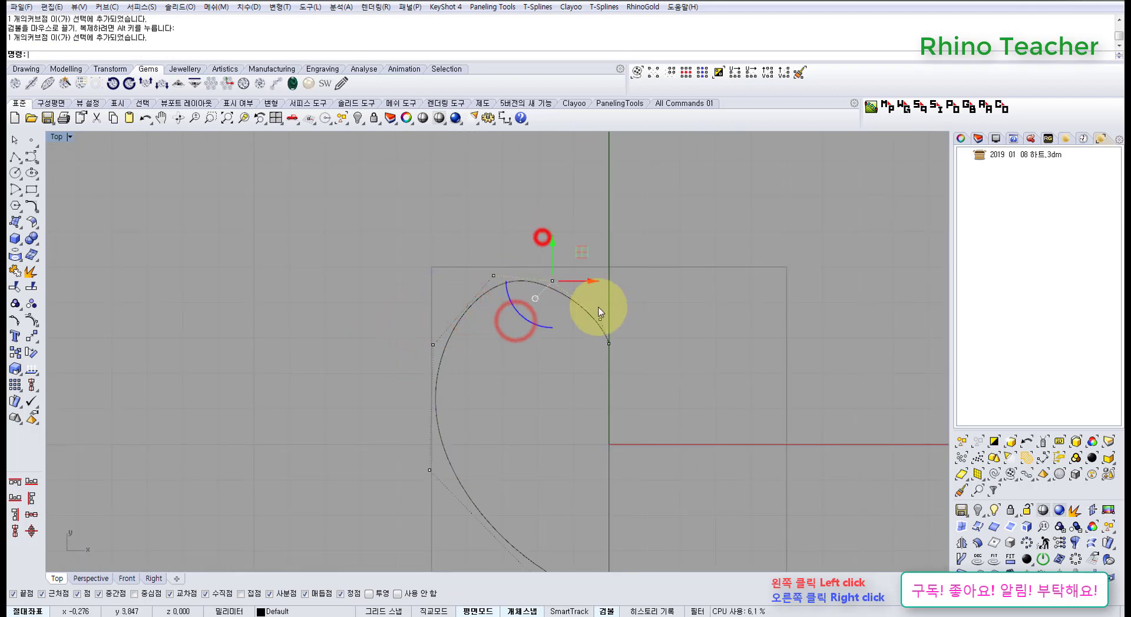
drag(597, 259, 610, 266)
click(552, 360)
drag(473, 253, 536, 307)
drag(527, 252, 534, 257)
click(559, 360)
scroll(573, 380, down, 6)
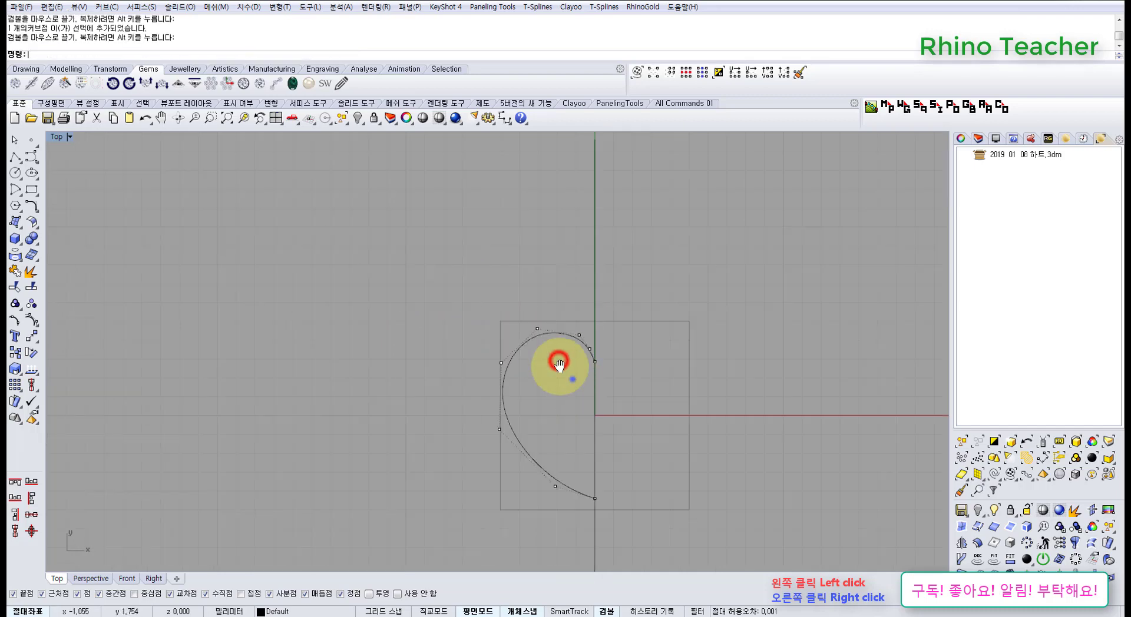
- Try moving the half-heart's lower control point down toward the tip on the centre line, then undo the move
right_drag(572, 380, 533, 316)
scroll(533, 316, up, 10)
scroll(545, 331, down, 6)
right_drag(553, 384, 519, 310)
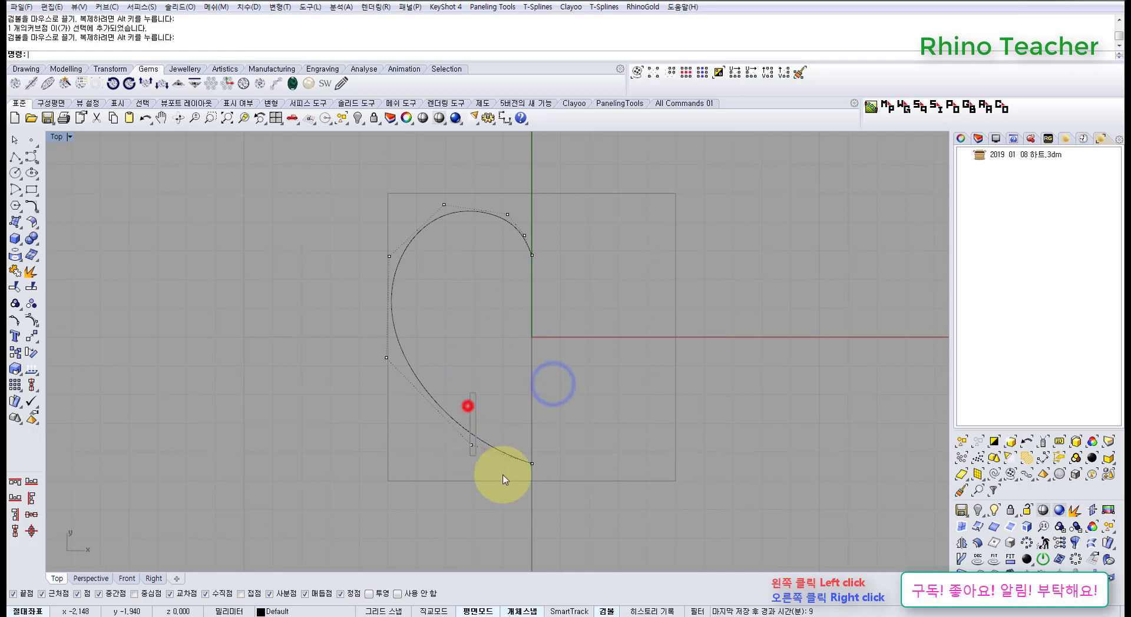
drag(503, 476, 504, 476)
drag(495, 416, 531, 434)
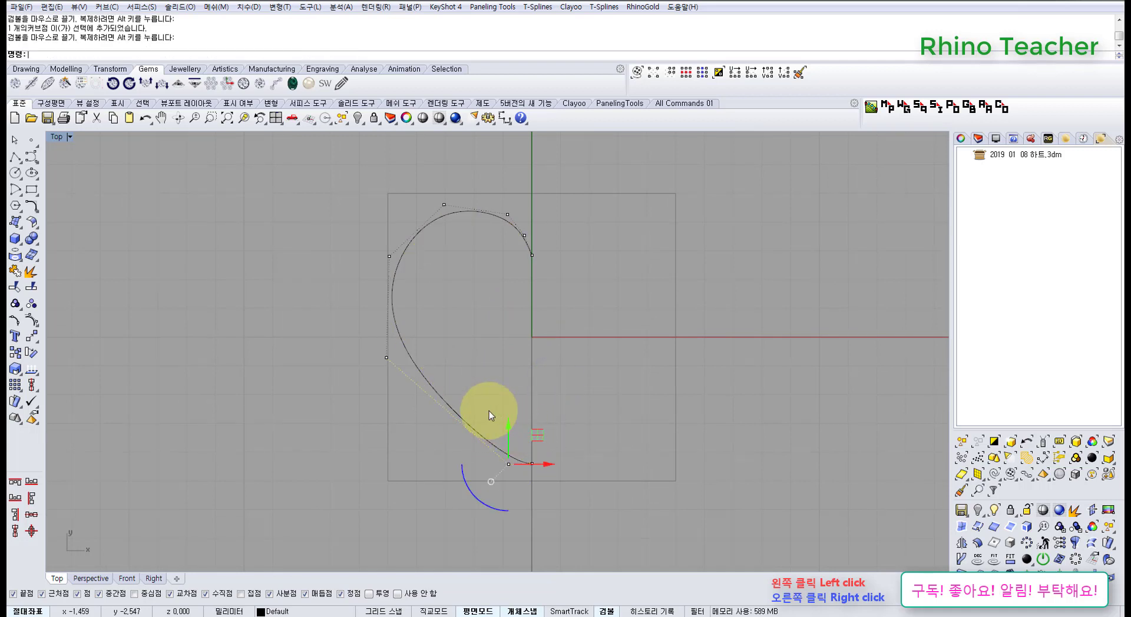
key(ctrl+z)
click(462, 303)
- Move the lobe's inner top control point slightly away from the centre line and turn off the control points
ctrl+right_drag(490, 277, 487, 253)
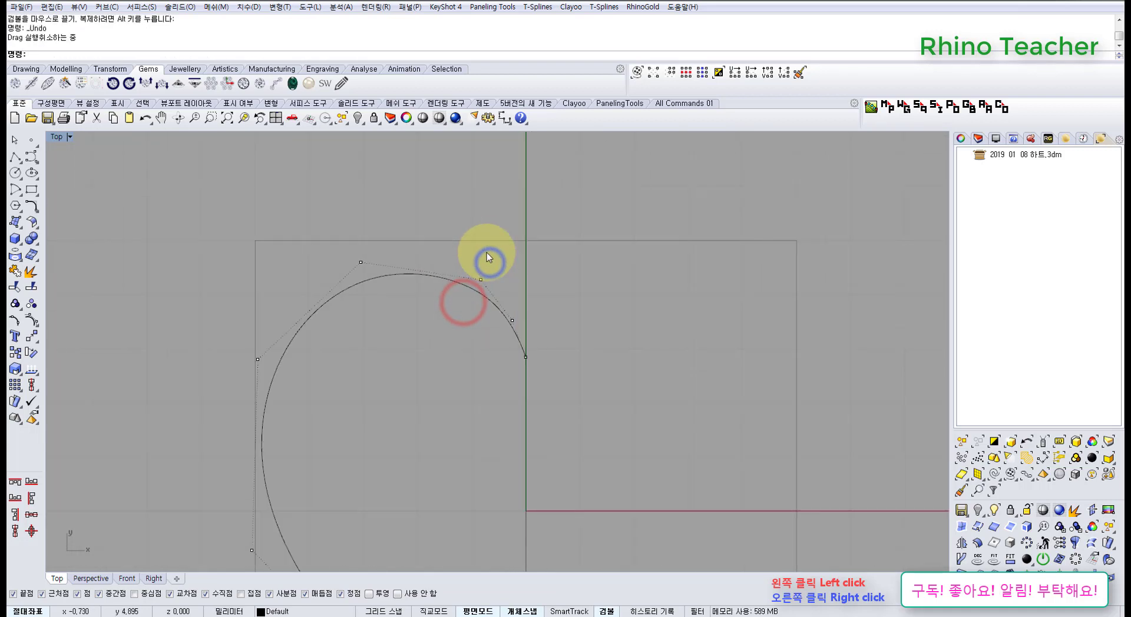
drag(454, 242, 505, 292)
drag(514, 251, 508, 248)
scroll(509, 263, down, 4)
right_drag(459, 366, 475, 330)
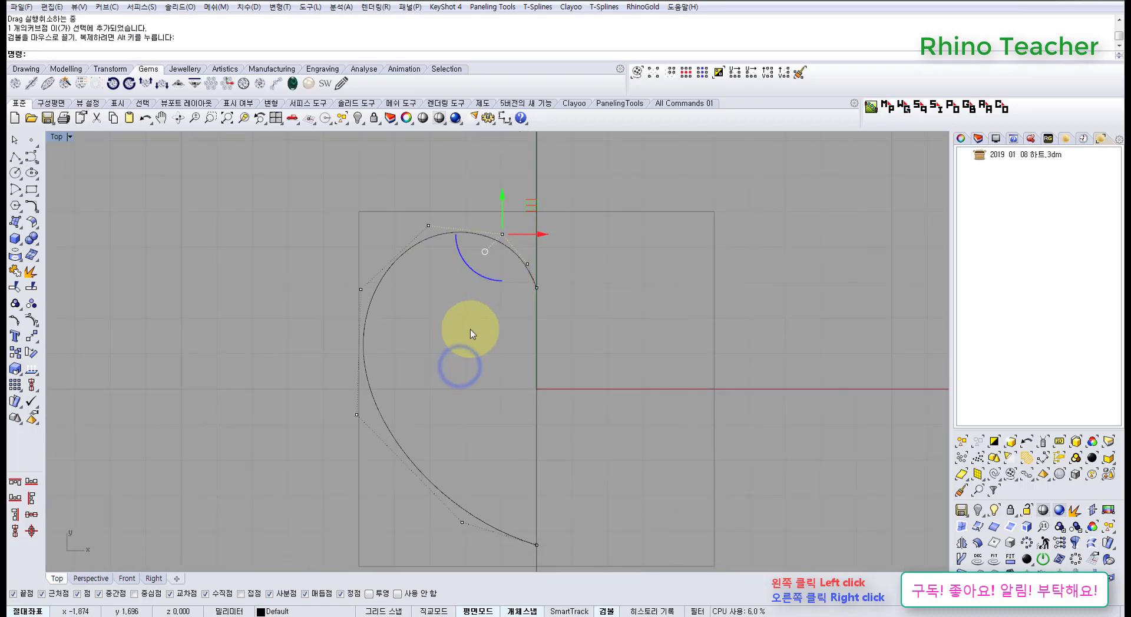
key(Escape)
key(Escape)
- Mirror the half-heart curve across the vertical centre line through the origin (0), with history recording enabled
drag(436, 293, 384, 242)
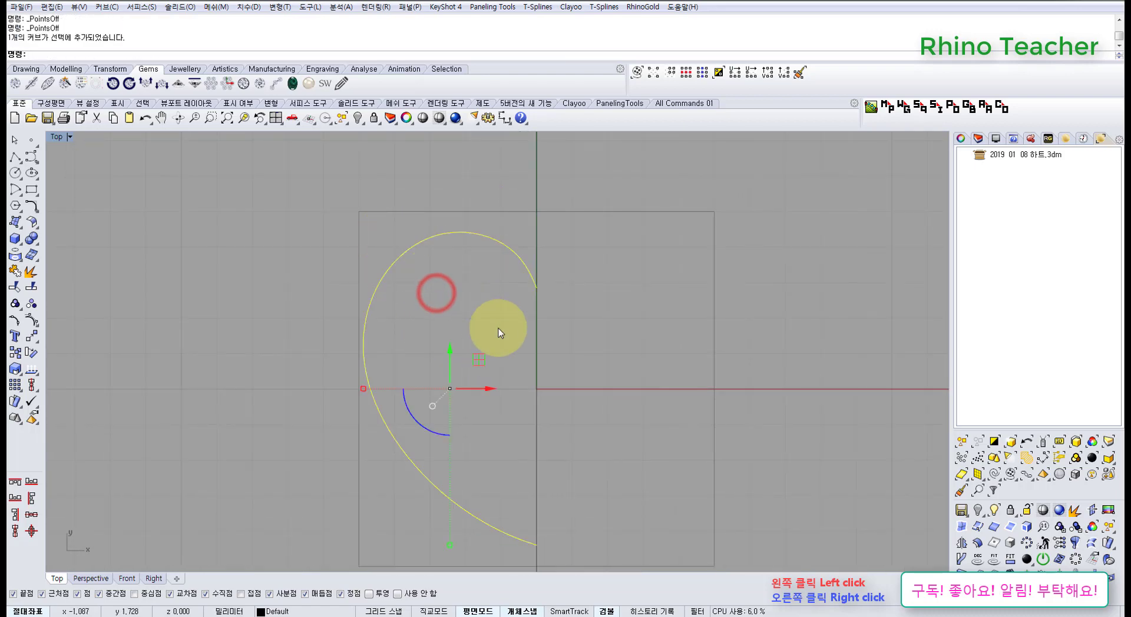
middle_click(498, 333)
click(427, 327)
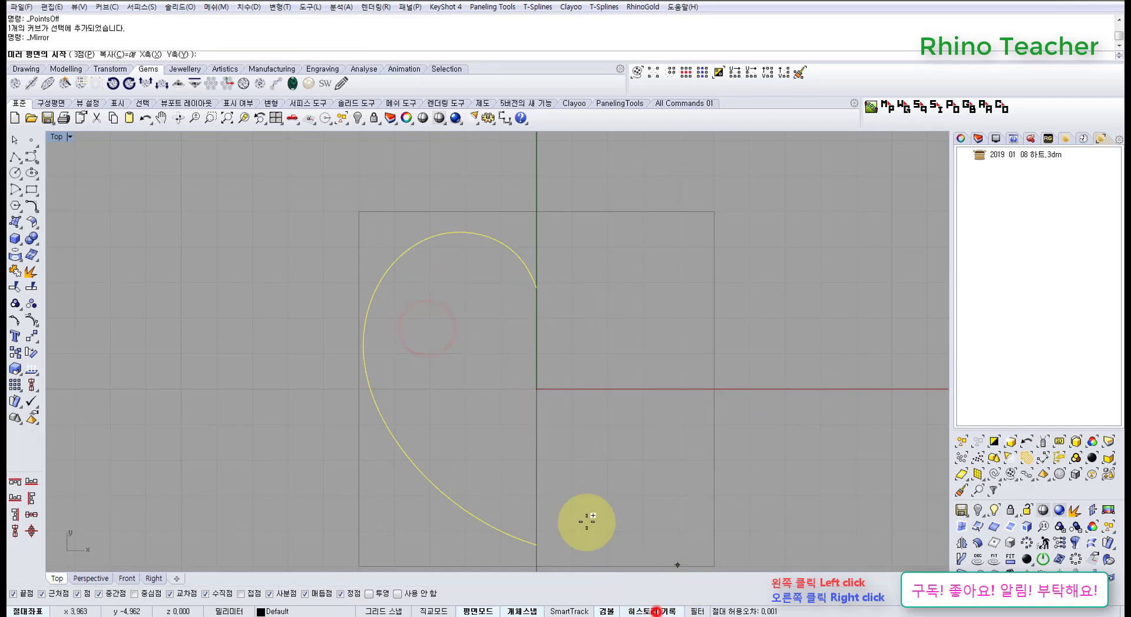
text(0)
key(Return)
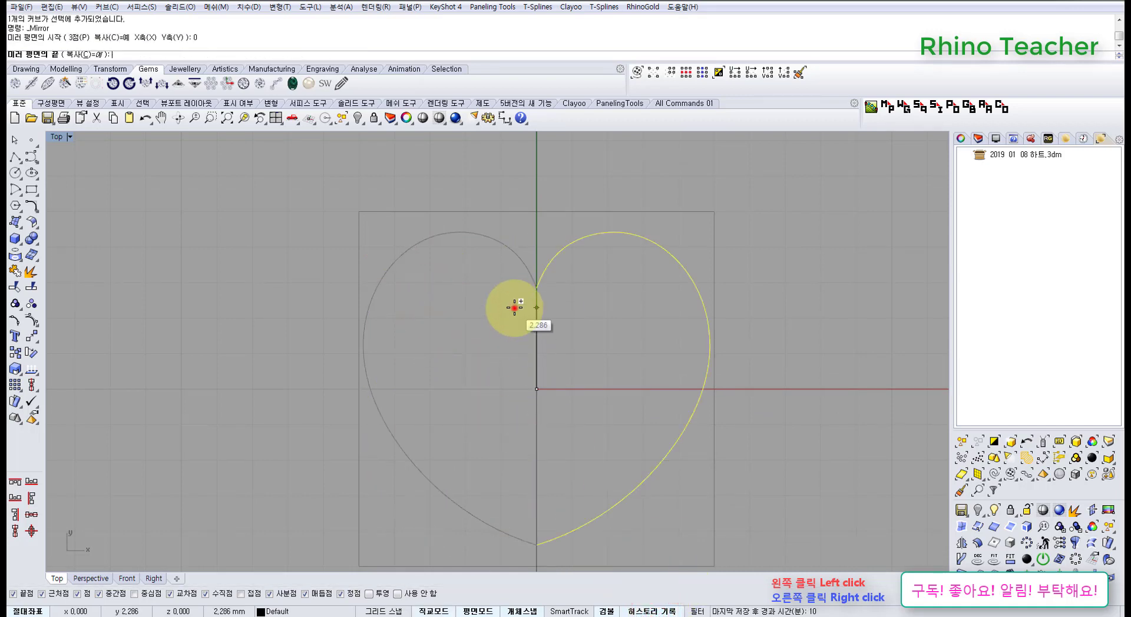
click(512, 308)
scroll(515, 354, down, 3)
click(688, 319)
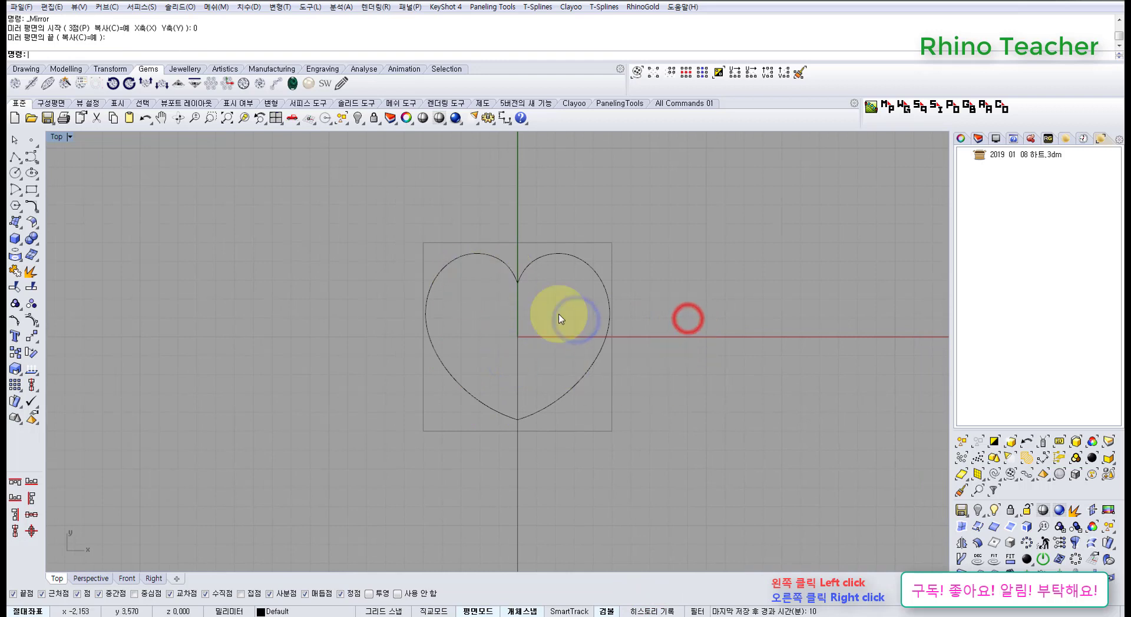
- Turn on the original half's control points and move its upper outer side point slightly outward
click(440, 389)
key(F10)
scroll(422, 298, up, 4)
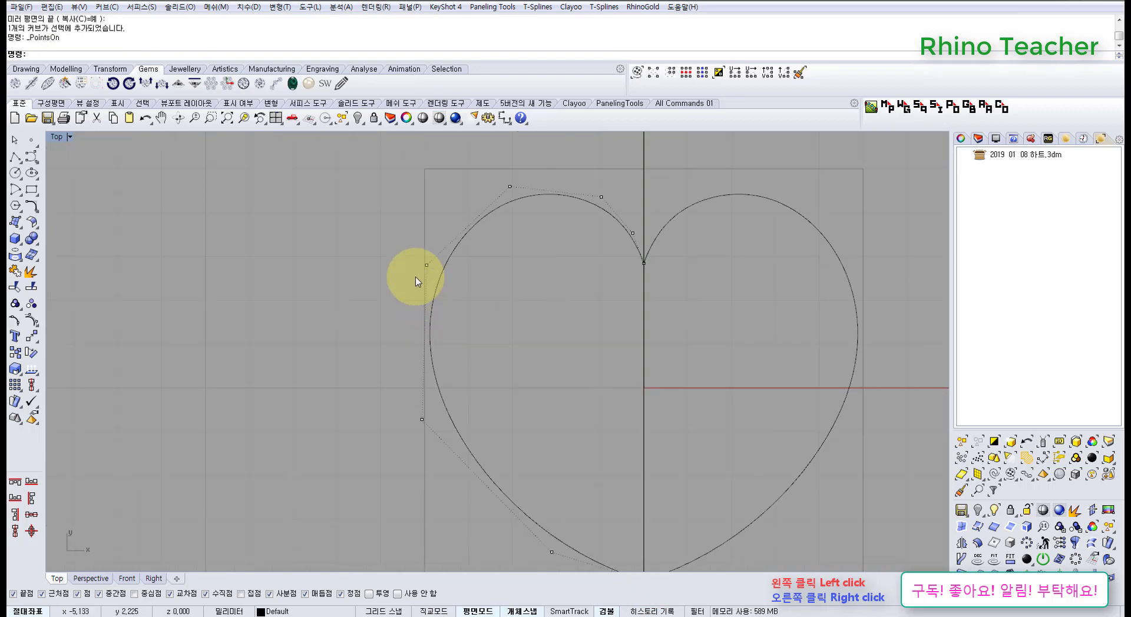
drag(408, 232, 466, 287)
drag(462, 242, 456, 243)
click(556, 267)
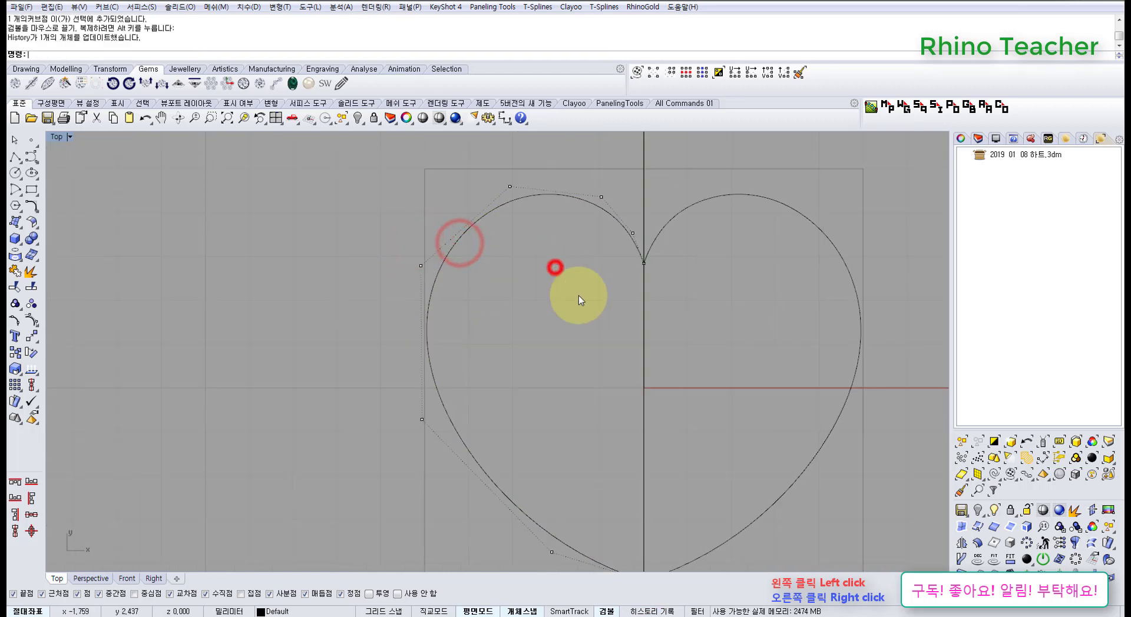
- Move the inner top control point of the original lobe slightly farther from the centre line
scroll(579, 296, down, 4)
right_drag(587, 302, 546, 297)
scroll(606, 338, down, 6)
right_drag(607, 338, 590, 341)
scroll(564, 318, up, 6)
right_drag(538, 301, 510, 315)
scroll(510, 273, up, 6)
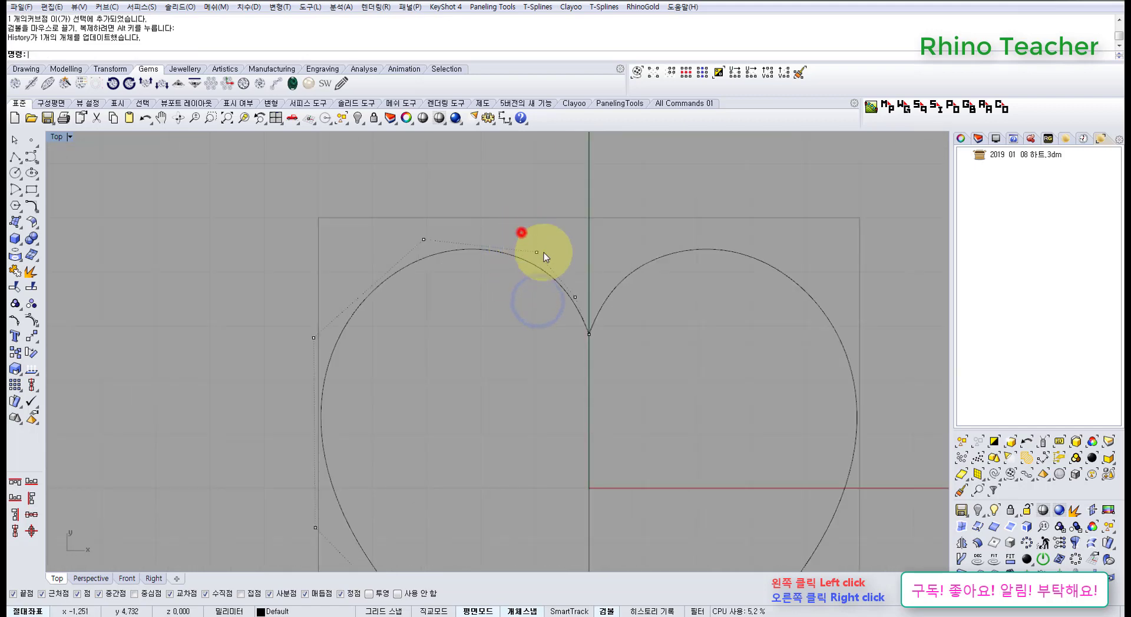
drag(543, 253, 567, 270)
drag(572, 226, 568, 226)
click(532, 335)
scroll(532, 341, down, 4)
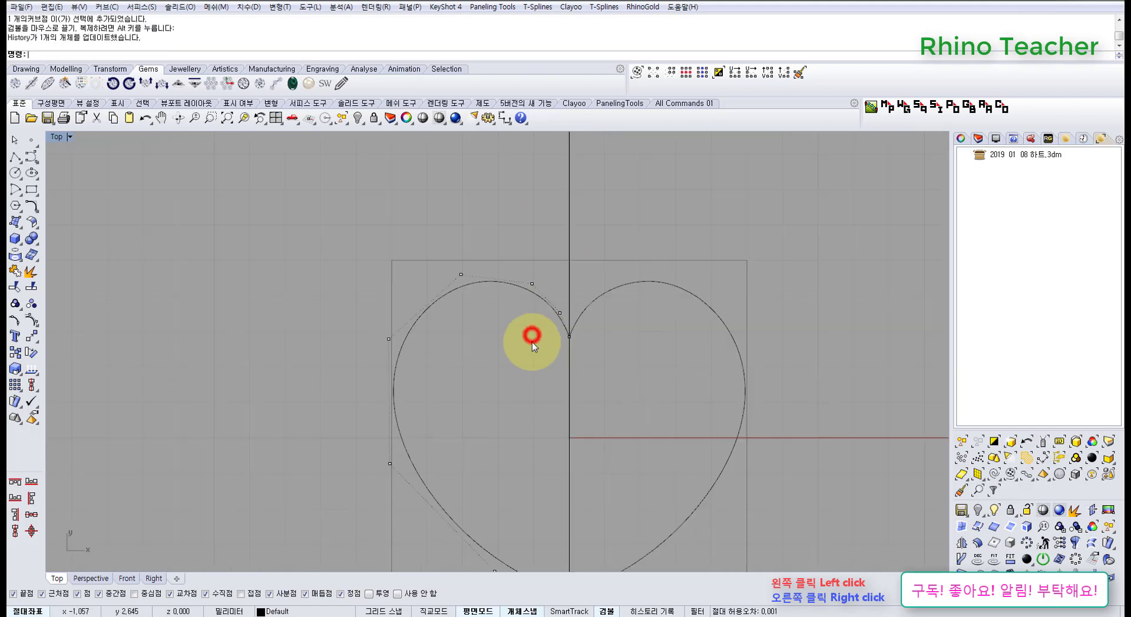
- Move the original lobe's outer top control point slightly outward and turn off the control points
right_drag(526, 330, 522, 299)
drag(412, 193, 483, 214)
scroll(548, 316, down, 6)
right_drag(548, 316, 491, 274)
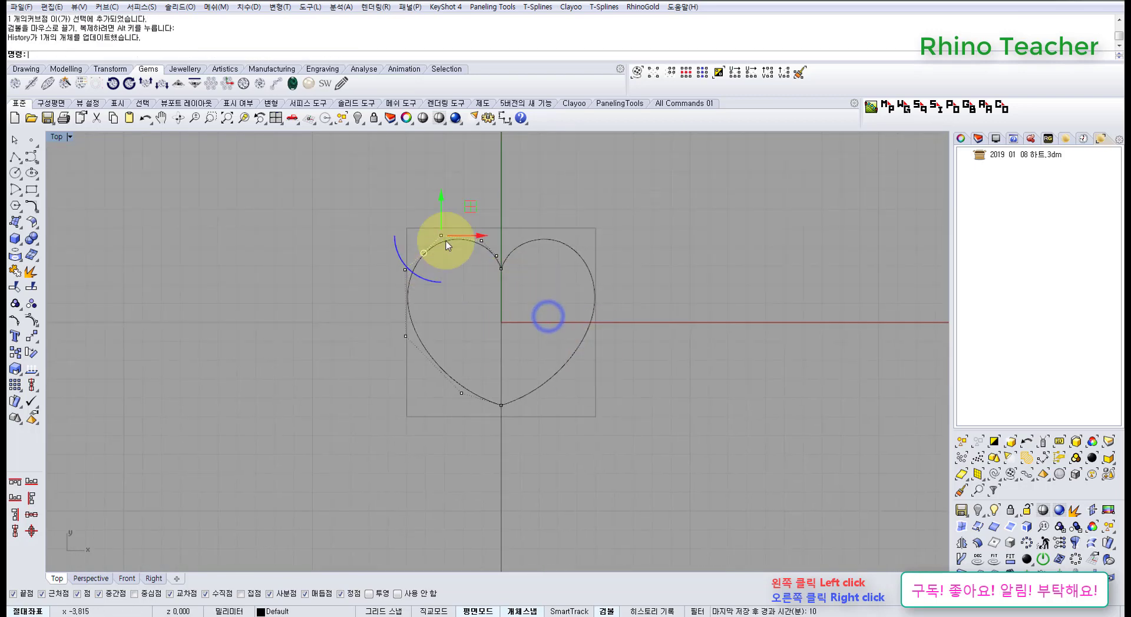
key(Escape)
right_drag(484, 336, 424, 372)
key(Escape)
- Lock the vertical centre guide line running through the heart
scroll(446, 308, down, 8)
scroll(446, 309, up, 12)
drag(523, 507, 390, 489)
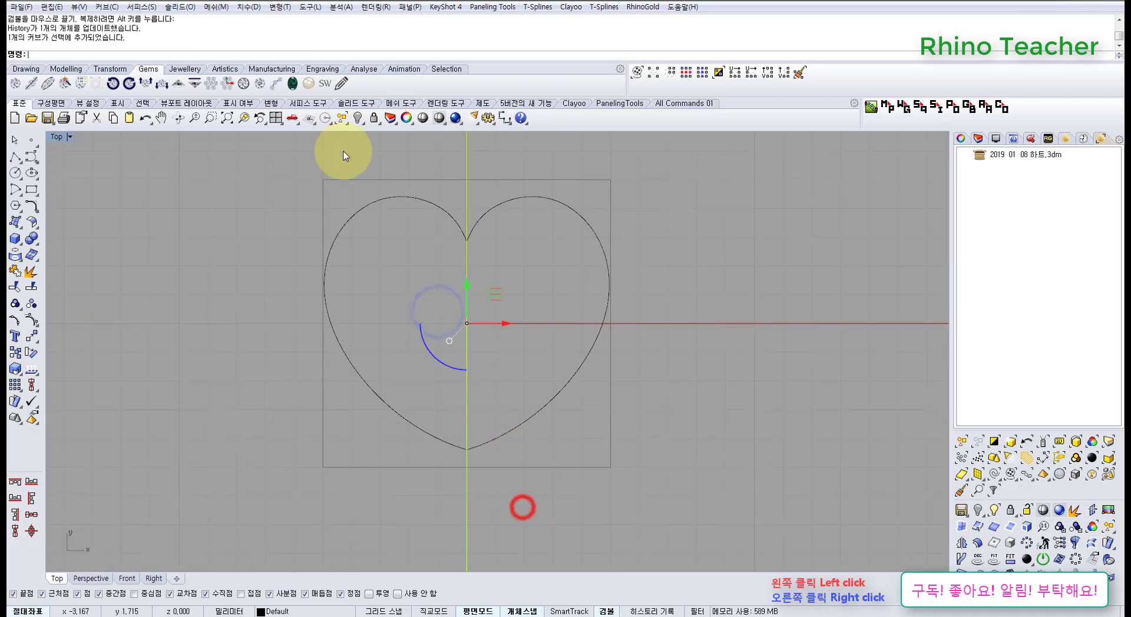
click(373, 121)
click(388, 321)
scroll(420, 311, down, 4)
right_drag(421, 318, 419, 382)
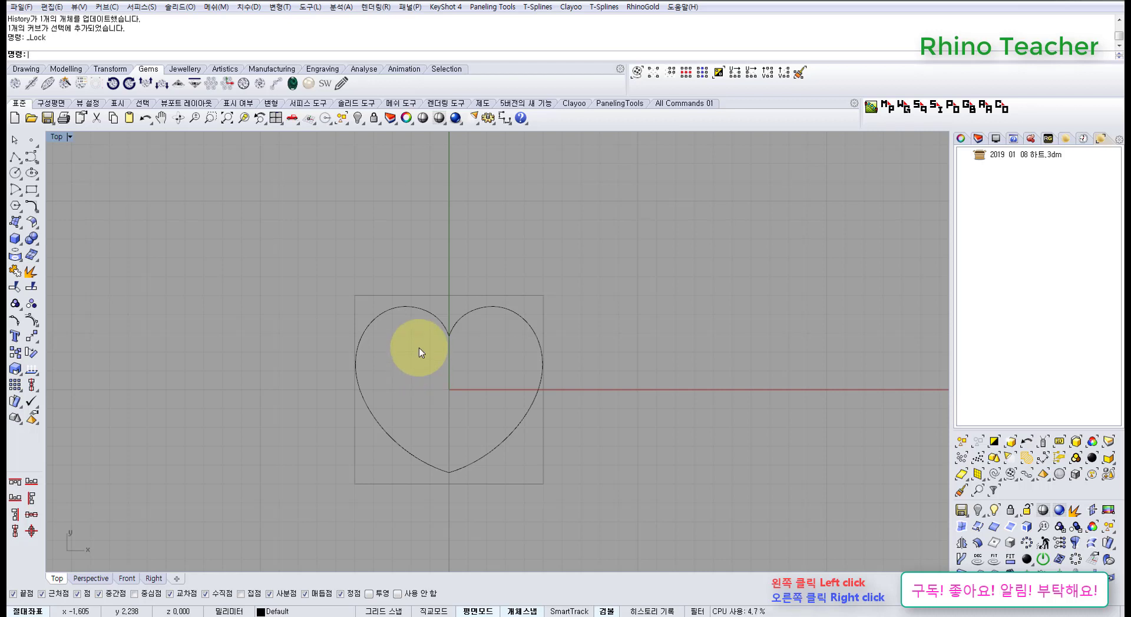
right_drag(468, 372, 397, 348)
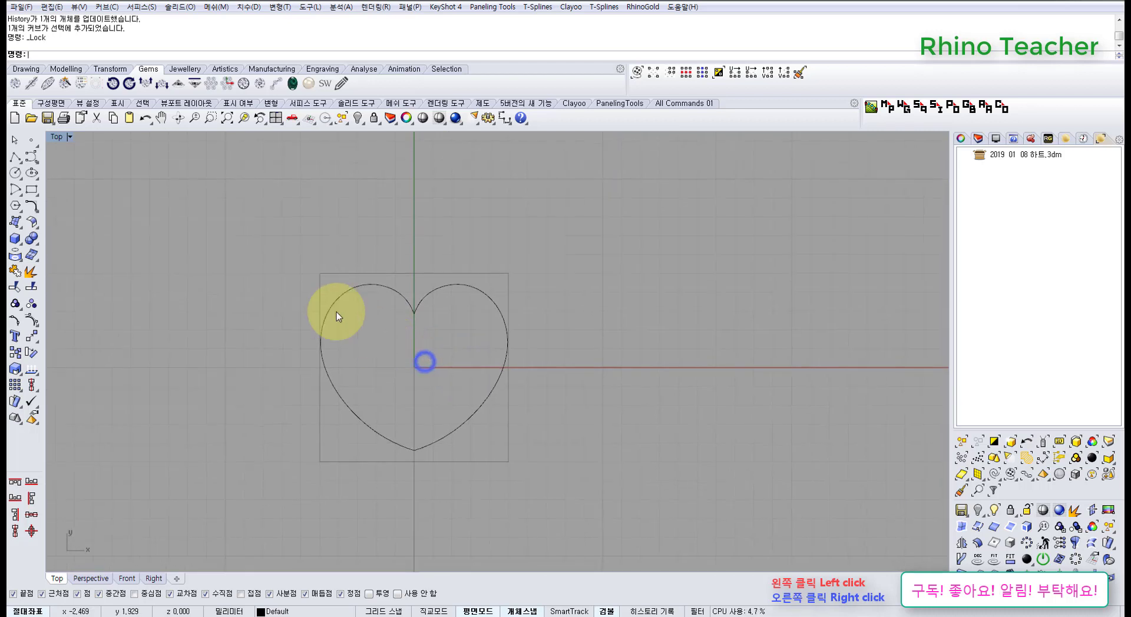
- Join the original and mirrored heart halves into one closed curve
click(17, 222)
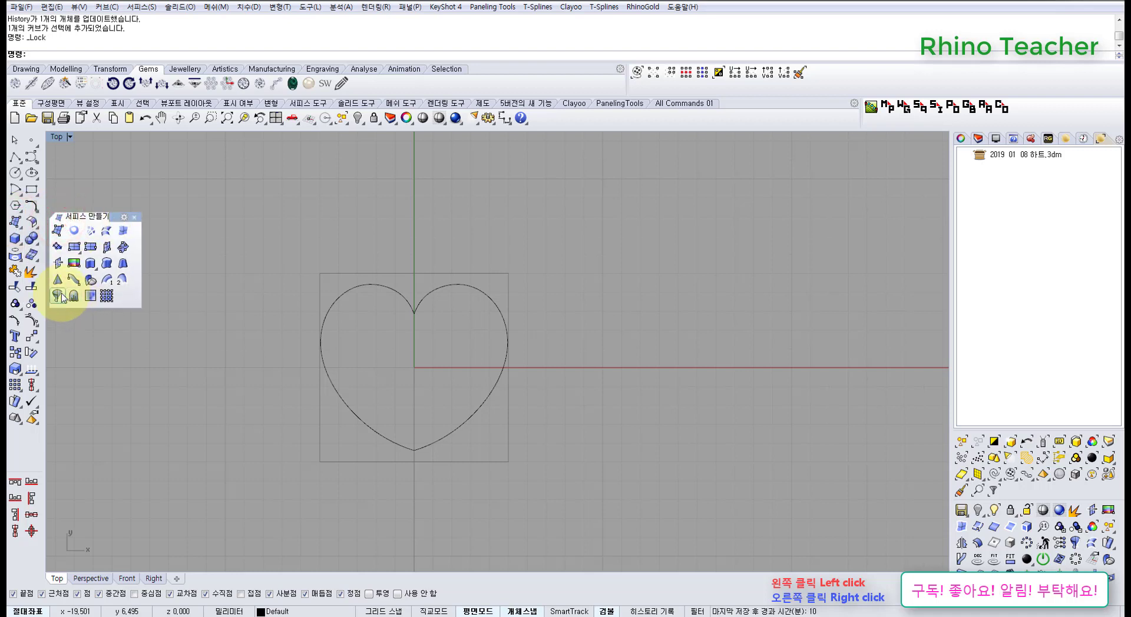
click(244, 236)
right_drag(376, 270, 373, 330)
scroll(394, 344, up, 6)
drag(395, 396, 321, 329)
drag(510, 397, 462, 325)
right_drag(462, 361, 467, 293)
drag(409, 267, 359, 341)
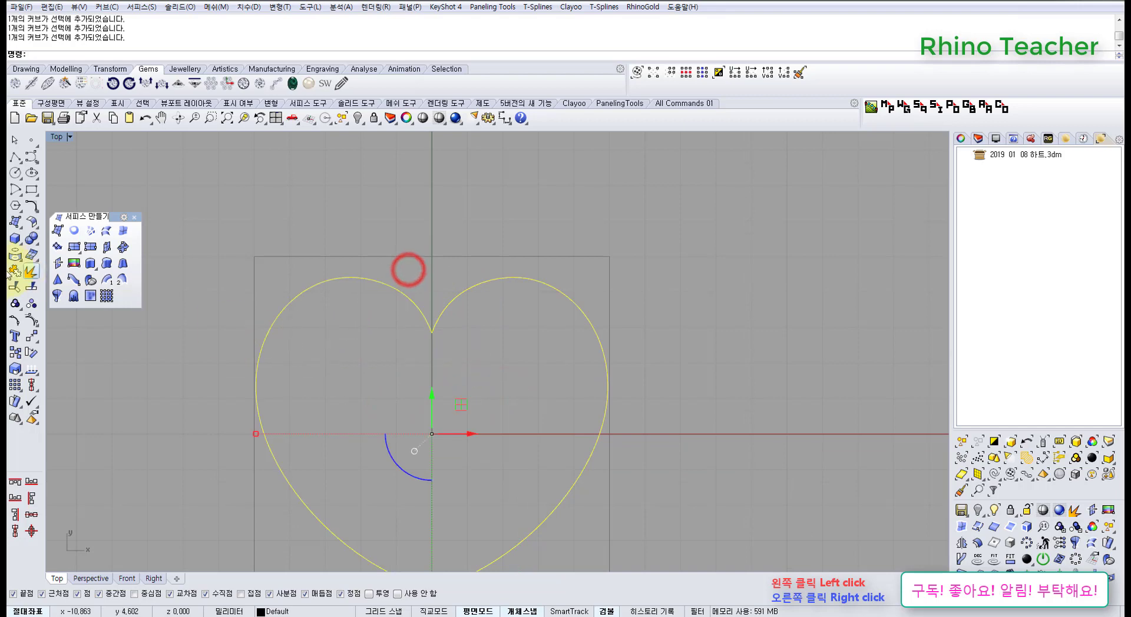
click(18, 271)
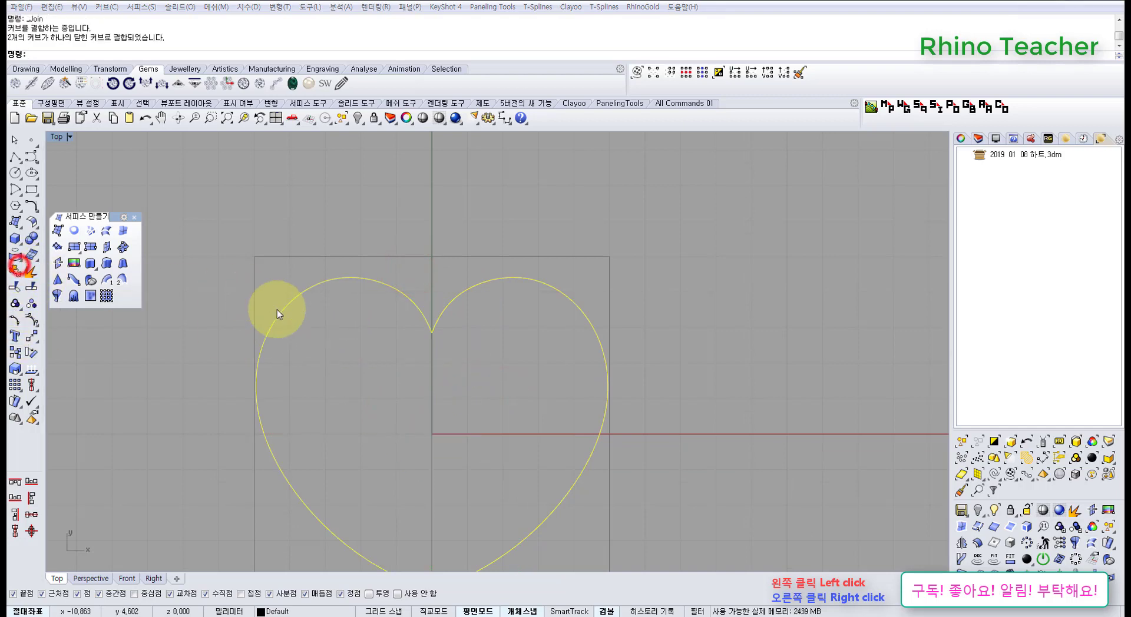
click(566, 335)
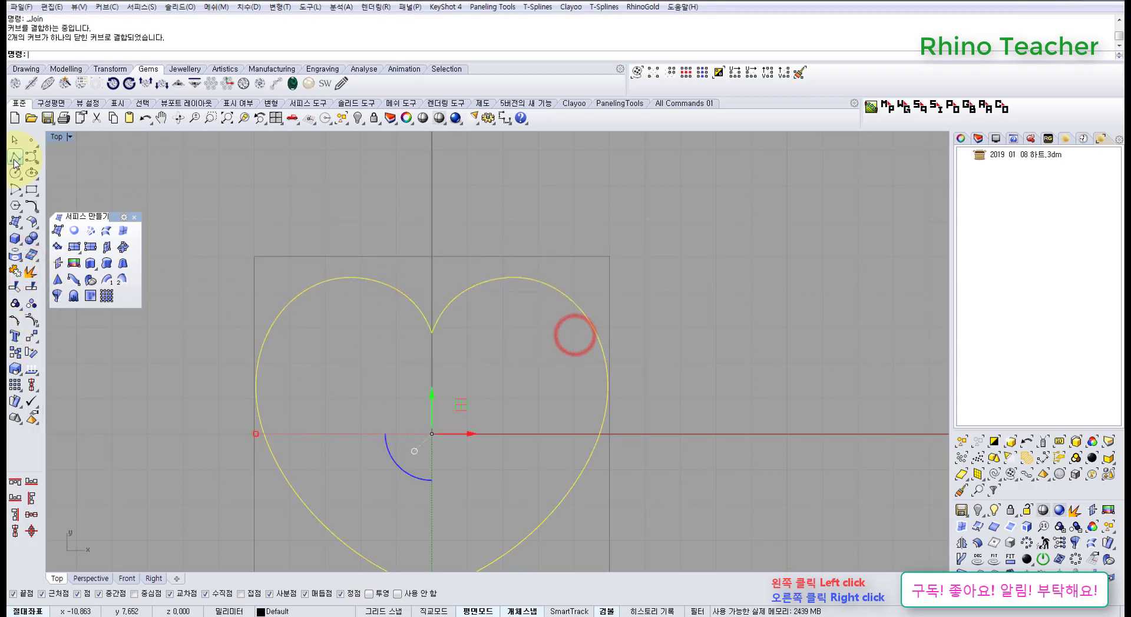
click(15, 156)
right_drag(479, 410, 412, 351)
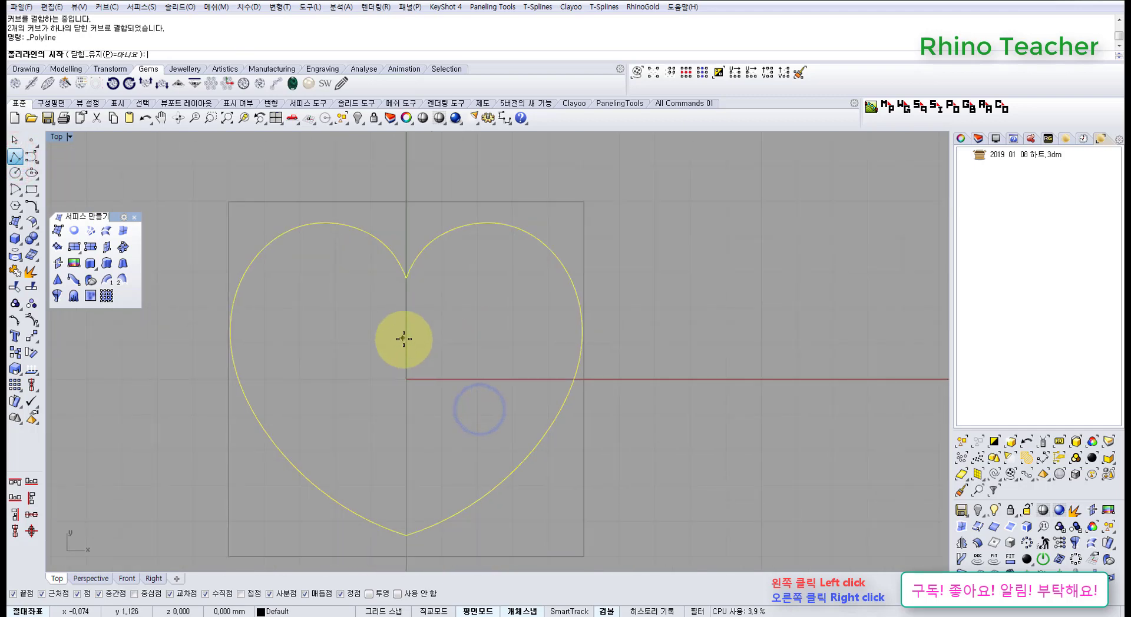
click(406, 278)
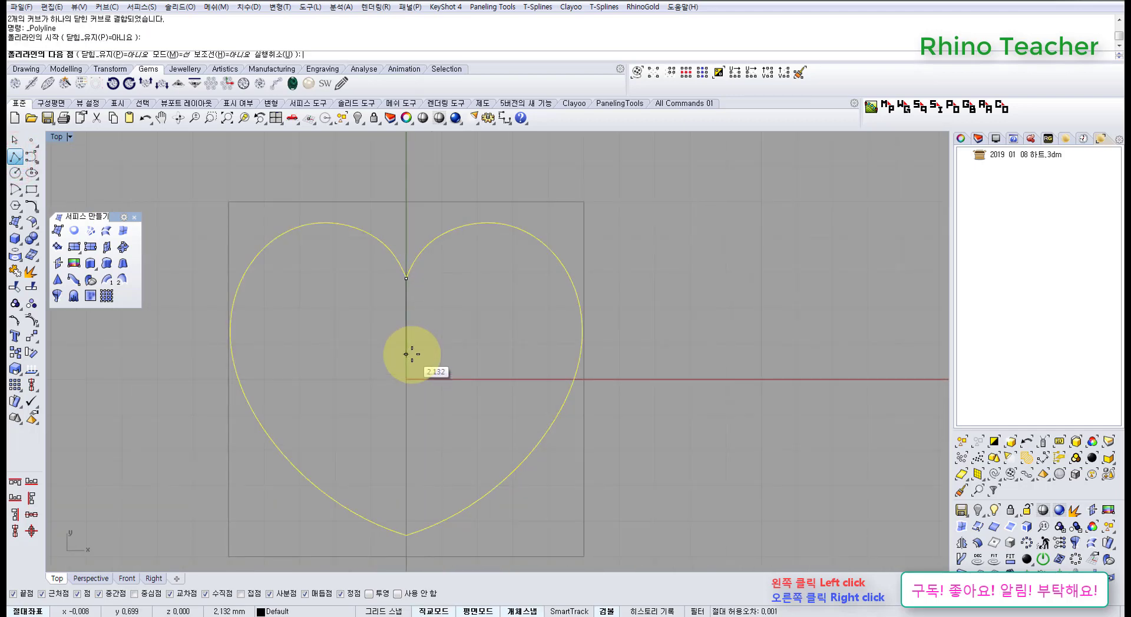
key(Escape)
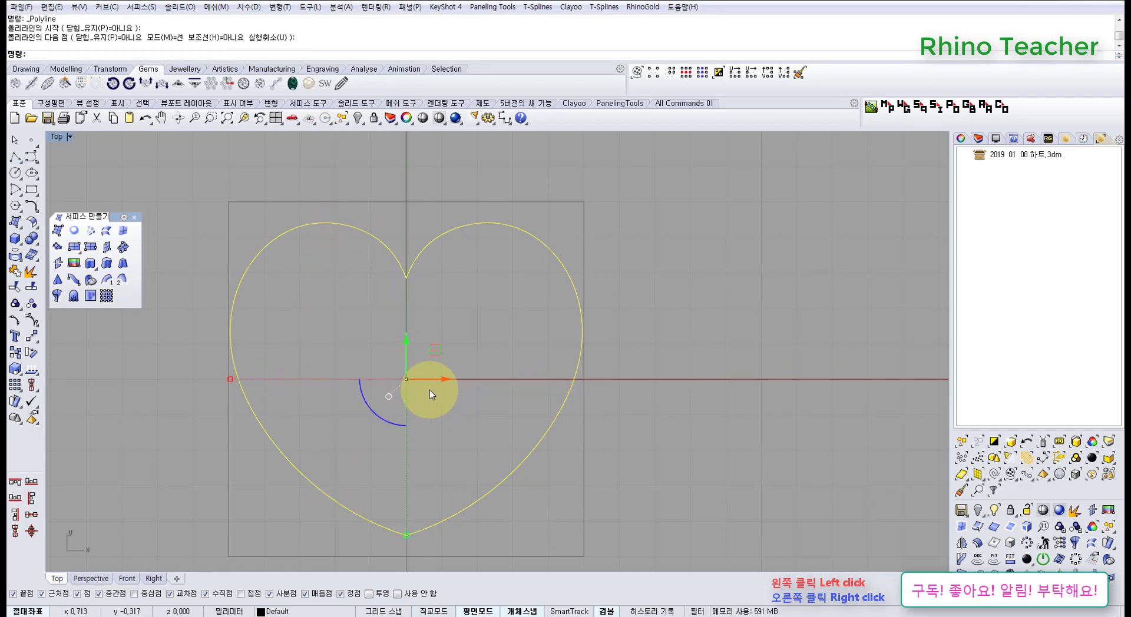
- Draw a horizontal construction line across the heart, extending past both of its sides
click(15, 158)
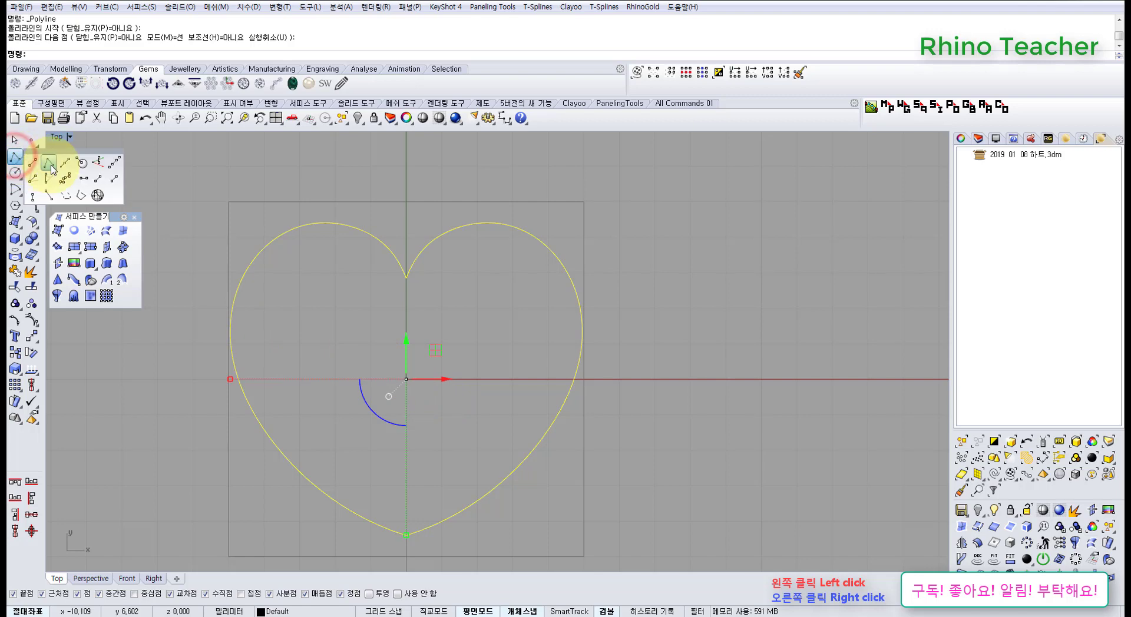
click(30, 163)
scroll(216, 258, down, 2)
mouse_move(345, 340)
right_down()
mouse_move(415, 352)
mouse_move(536, 332)
right_up()
click(251, 342)
shift+click(686, 355)
right_click(687, 355)
- Move the horizontal construction line up to about 0.94 mm above the origin
click(533, 340)
drag(541, 298, 538, 327)
right_drag(538, 341, 543, 371)
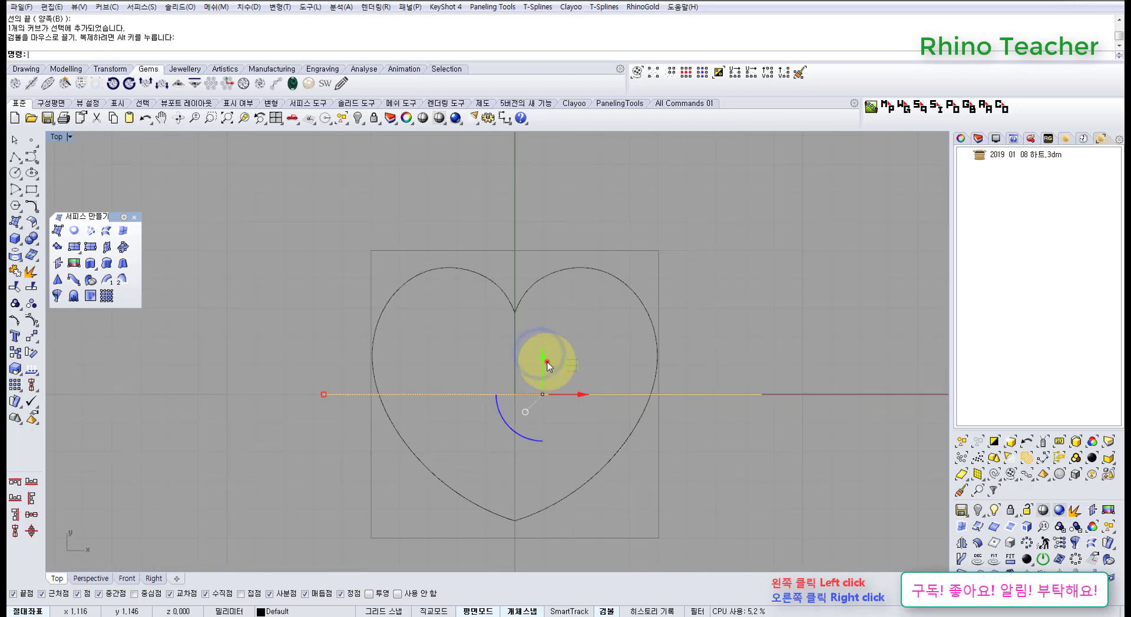
drag(547, 365, 543, 335)
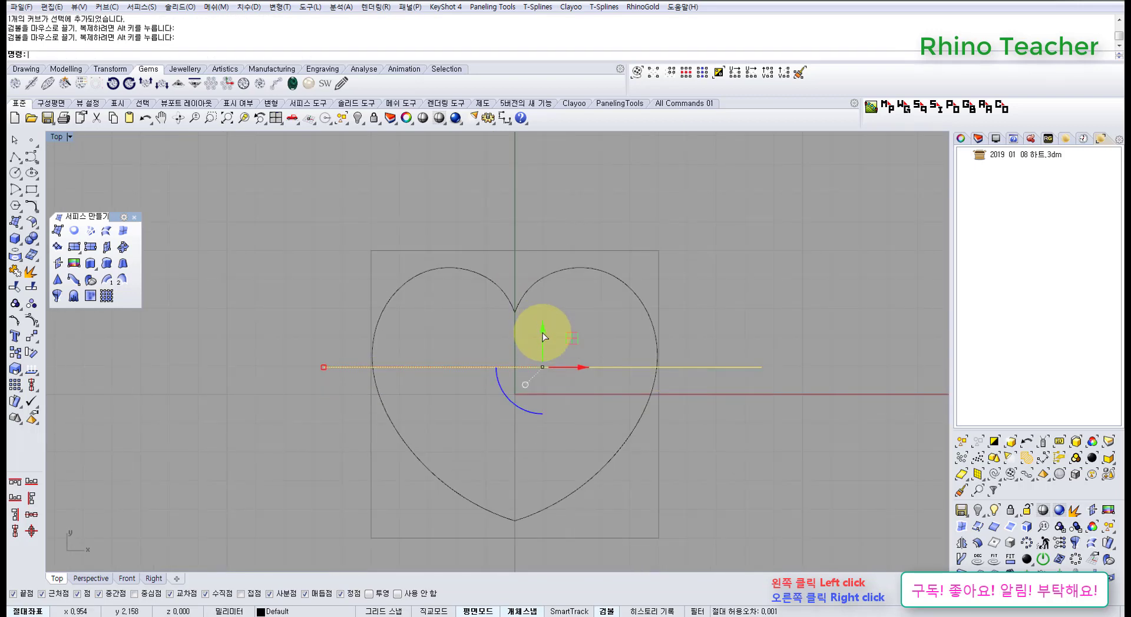
- Draw a vertical polyline about 1.9 mm long from the heart's cleft down to the horizontal construction line
click(16, 157)
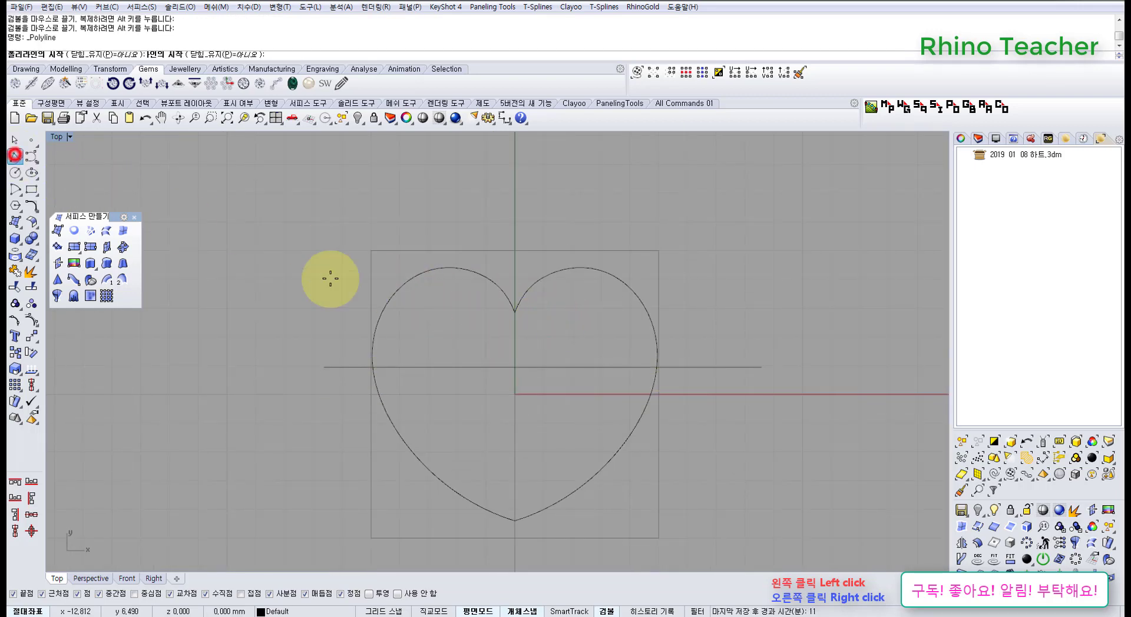
scroll(527, 306, up, 2)
click(528, 304)
scroll(531, 385, up, 3)
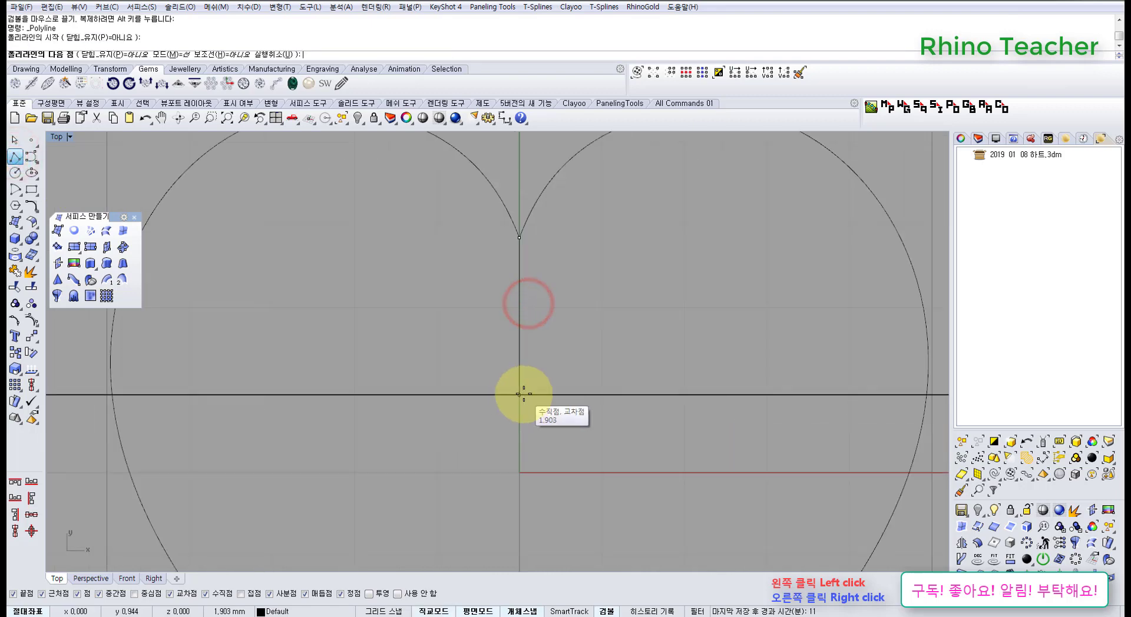
click(520, 395)
right_click(520, 395)
- Delete the horizontal construction line crossing the heart
scroll(551, 375, down, 6)
drag(623, 363, 609, 413)
right_drag(623, 402, 537, 436)
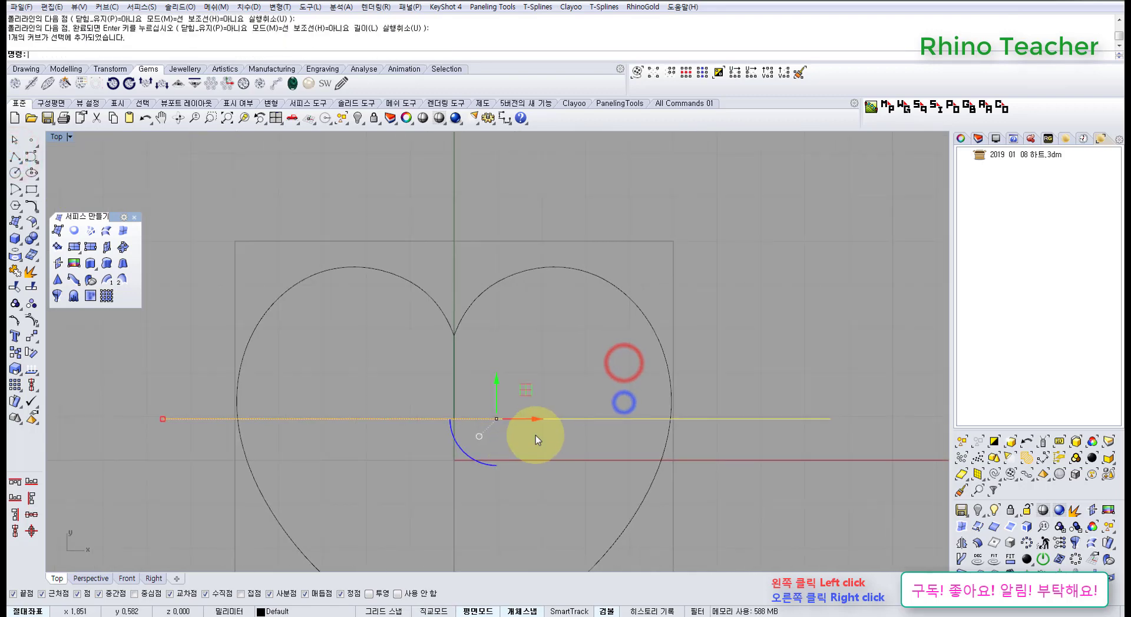
key(Delete)
- Turn on the short vertical line's control points and select one of its end points
scroll(490, 396, up, 6)
drag(510, 397, 411, 373)
scroll(424, 397, down, 4)
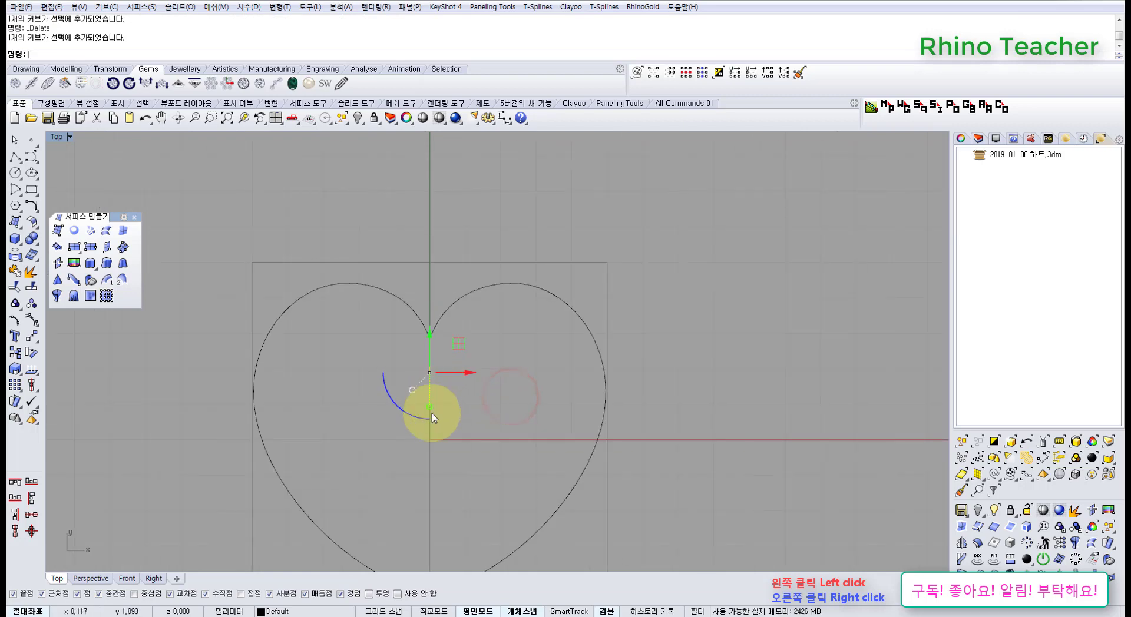
scroll(453, 407, up, 4)
click(456, 402)
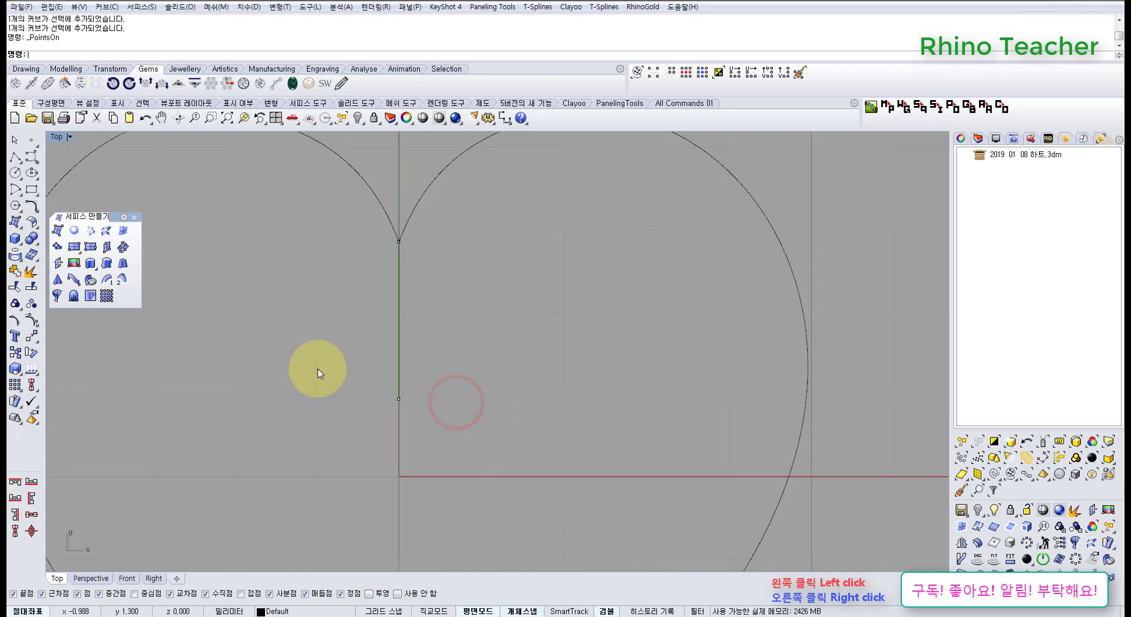
scroll(505, 417, down, 4)
key(Escape)
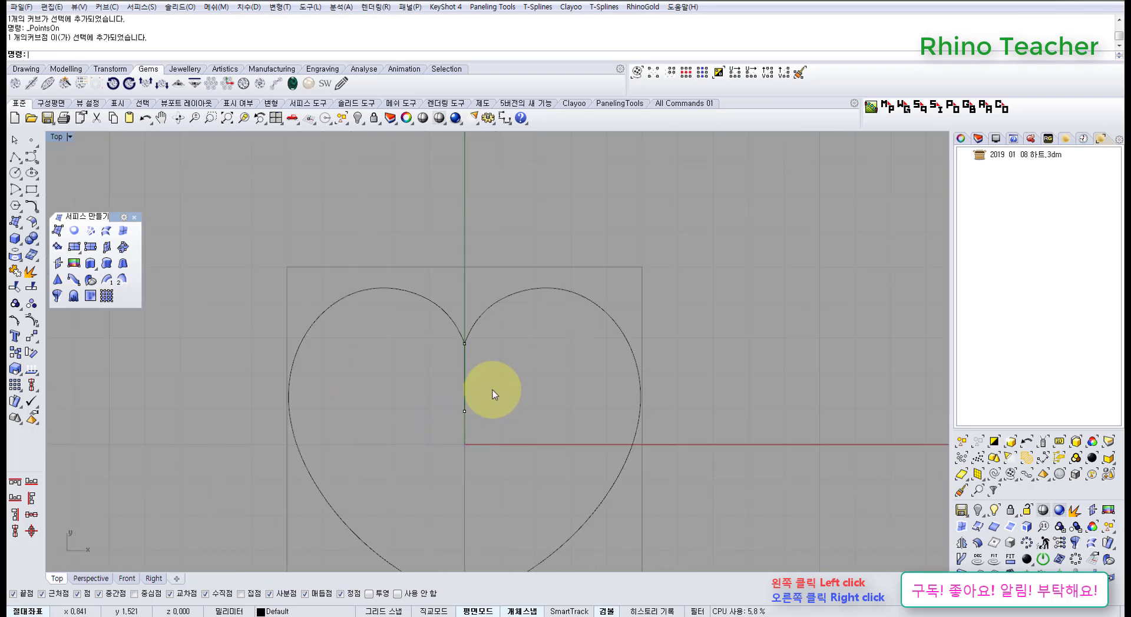
- Change the short vertical line's degree to 3
click(465, 400)
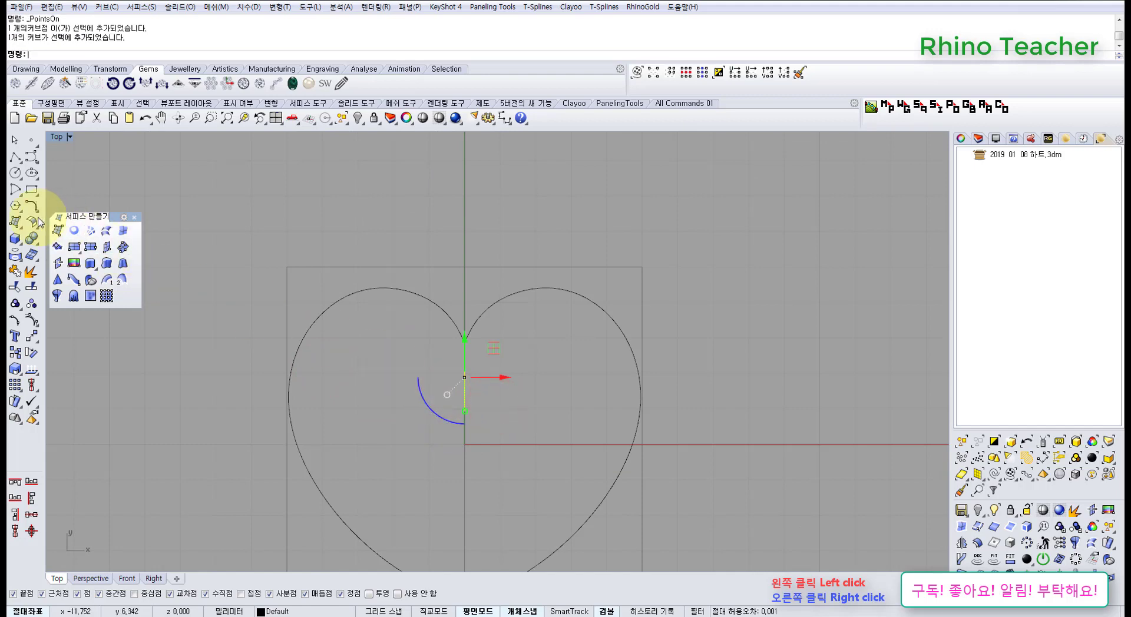
right_drag(242, 217, 237, 224)
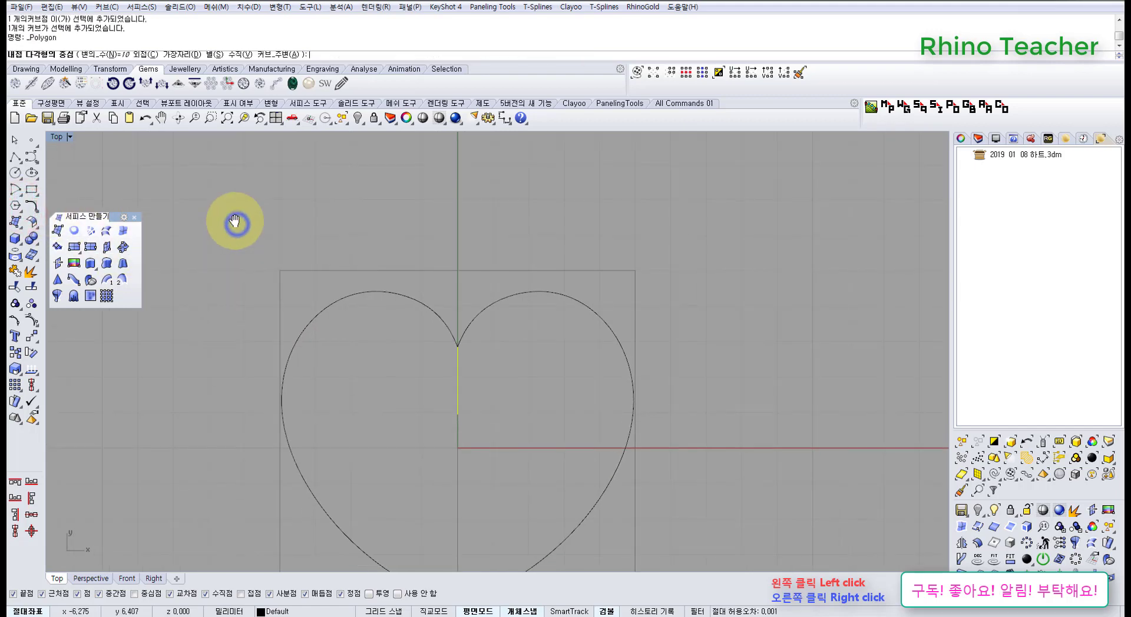
click(551, 394)
drag(417, 368, 417, 369)
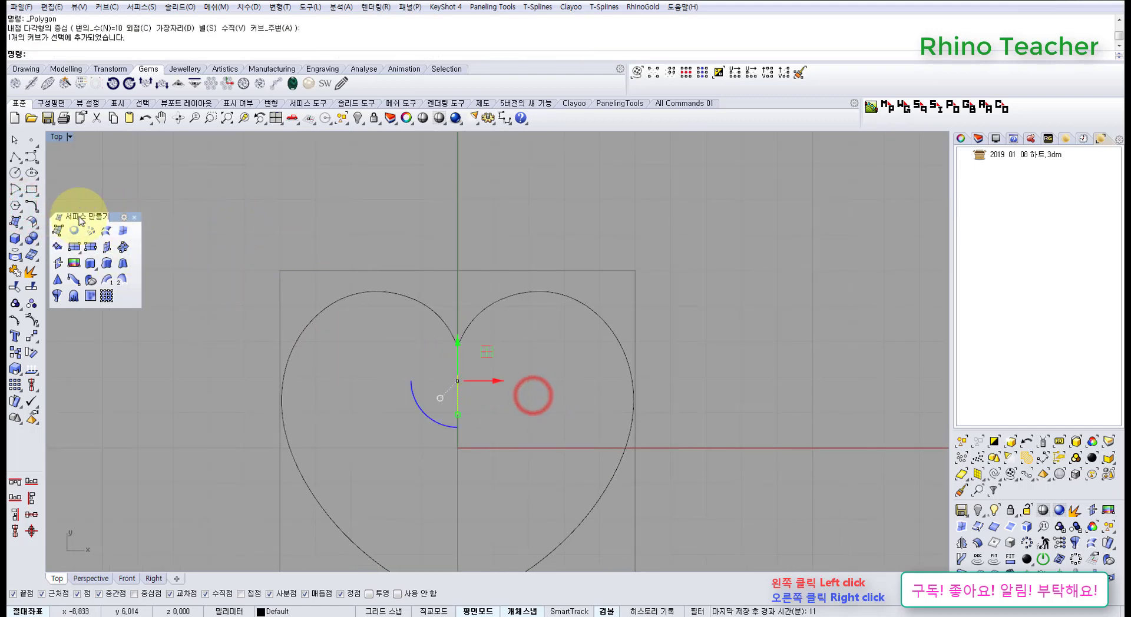
click(35, 209)
click(130, 248)
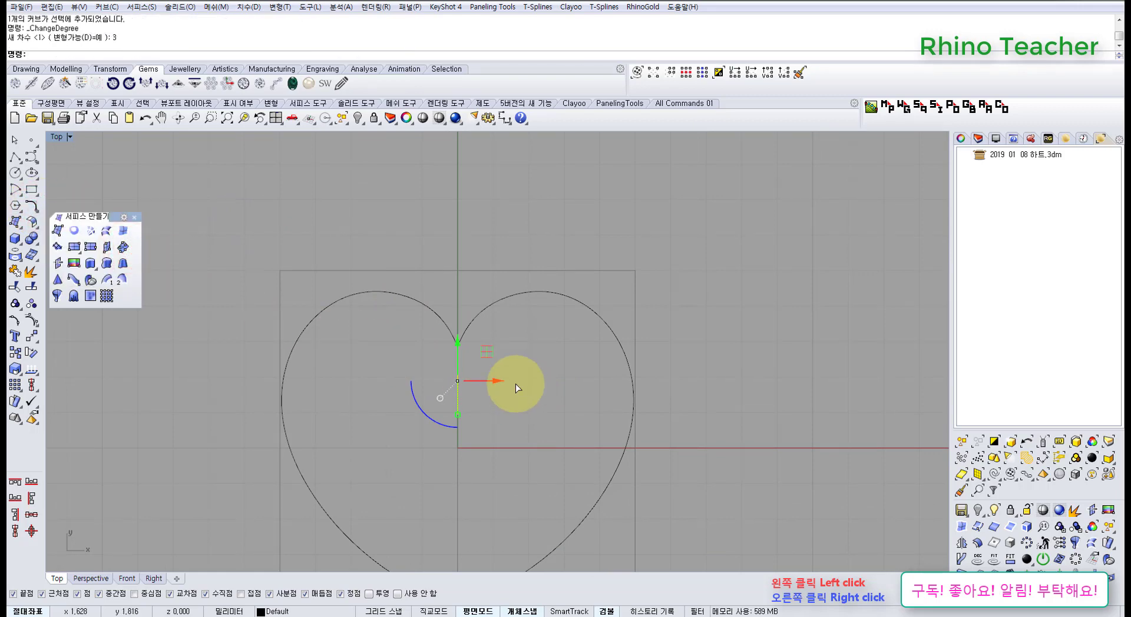
- In the perspective view, show the short line's control points and raise the three inner points to arch it upward
key(ctrl+F4)
right_drag(543, 399, 416, 346)
scroll(415, 343, up, 7)
right_drag(497, 430, 475, 396)
key(F10)
scroll(474, 396, up, 4)
right_drag(409, 436, 376, 422)
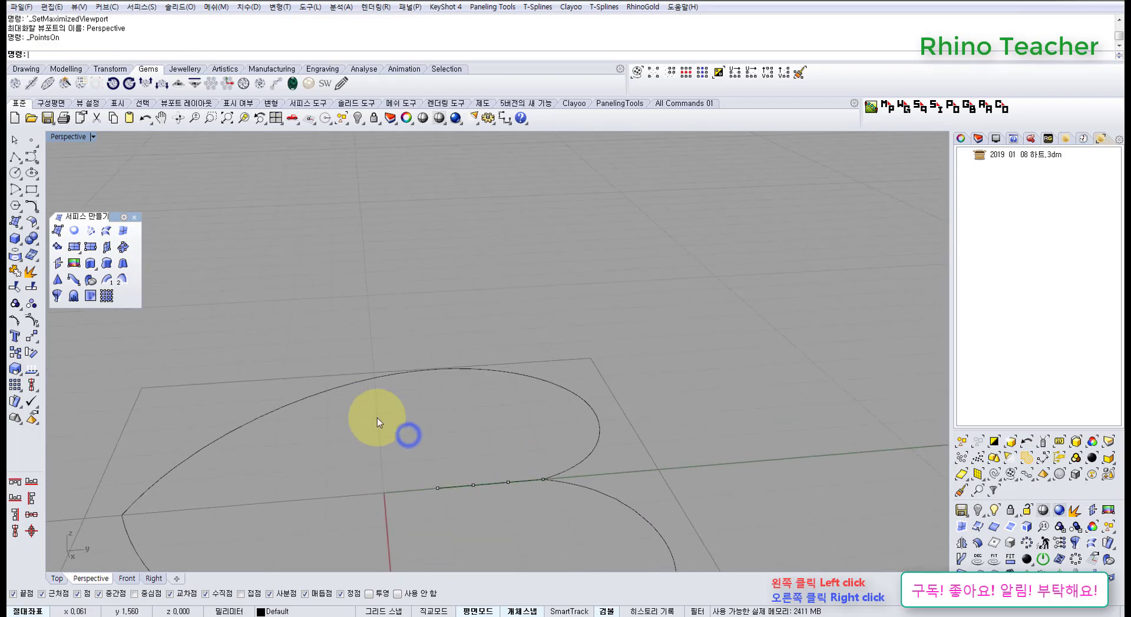
drag(503, 513, 495, 498)
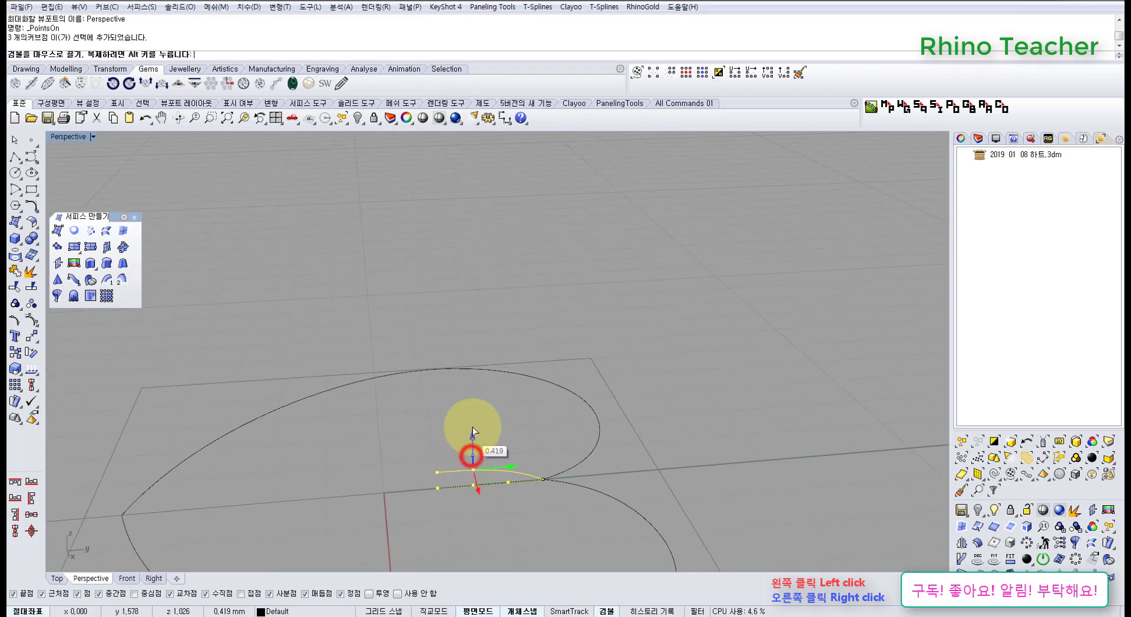
- Shift the control point nearest the cleft to round the arch and turn off the control points
click(561, 409)
right_drag(538, 422, 512, 388)
drag(512, 385, 581, 401)
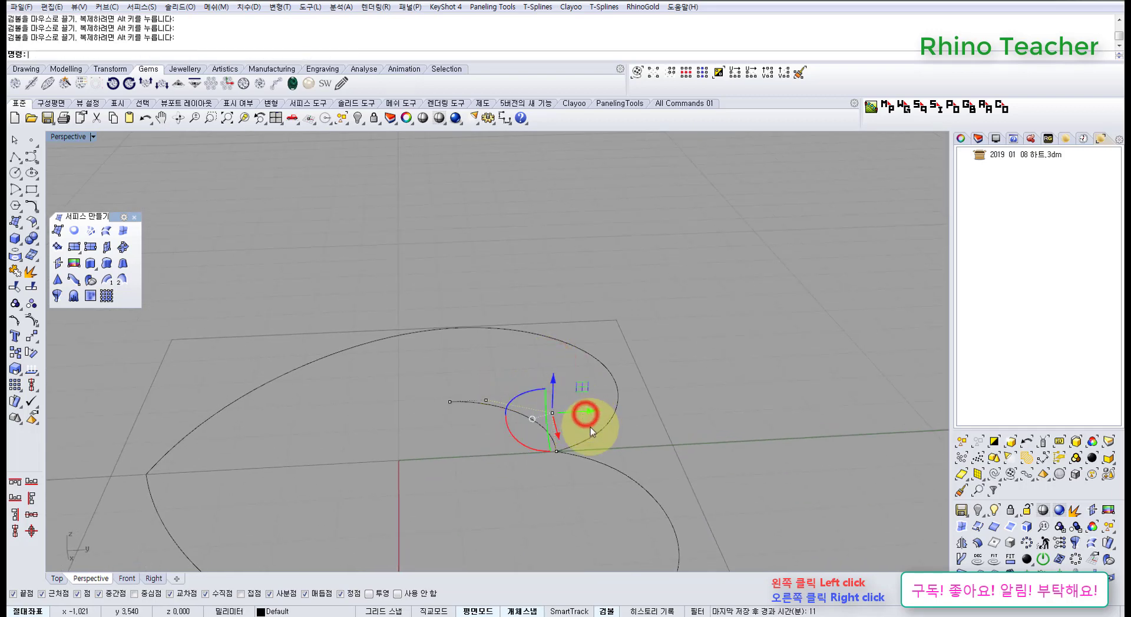
right_drag(550, 473, 545, 361)
key(Escape)
key(Escape)
scroll(582, 462, down, 6)
right_drag(544, 362, 596, 442)
- Rail-revolve the arched curve along the heart curve about a vertical axis through its inner end, with history recording on
drag(324, 293, 321, 292)
drag(462, 268, 470, 320)
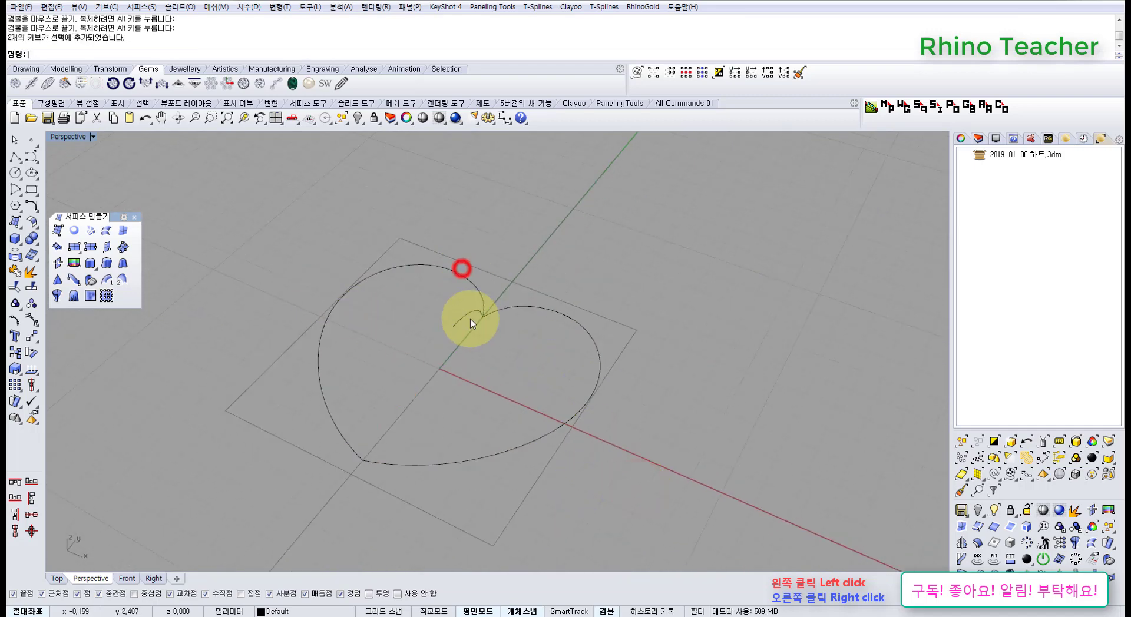
click(461, 319)
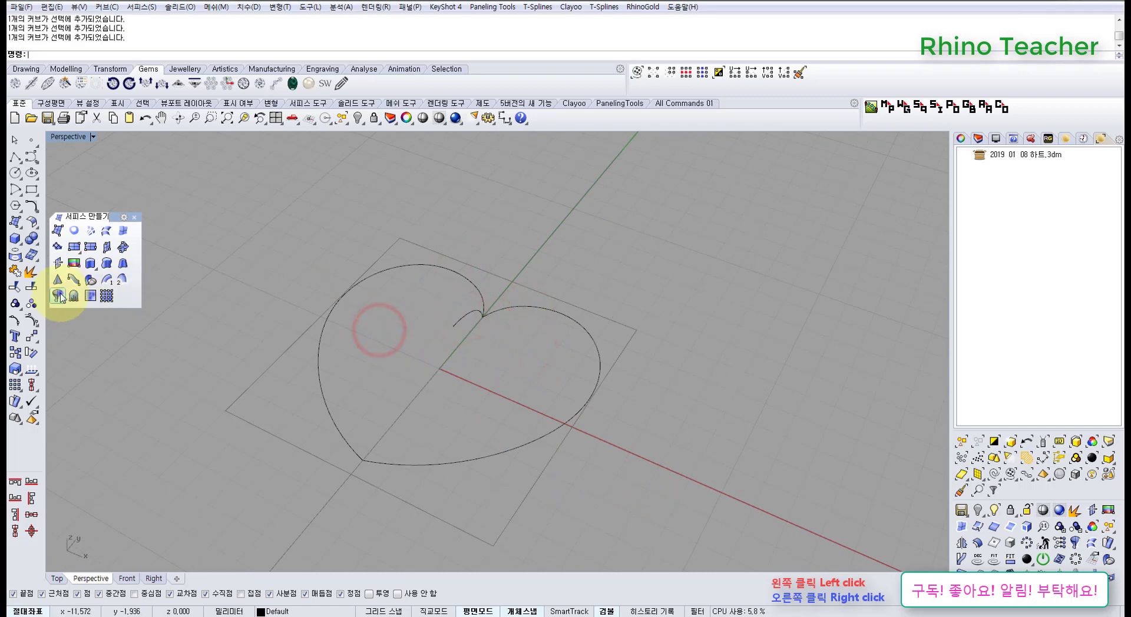
right_drag(467, 291, 545, 361)
click(547, 359)
right_drag(596, 391, 512, 328)
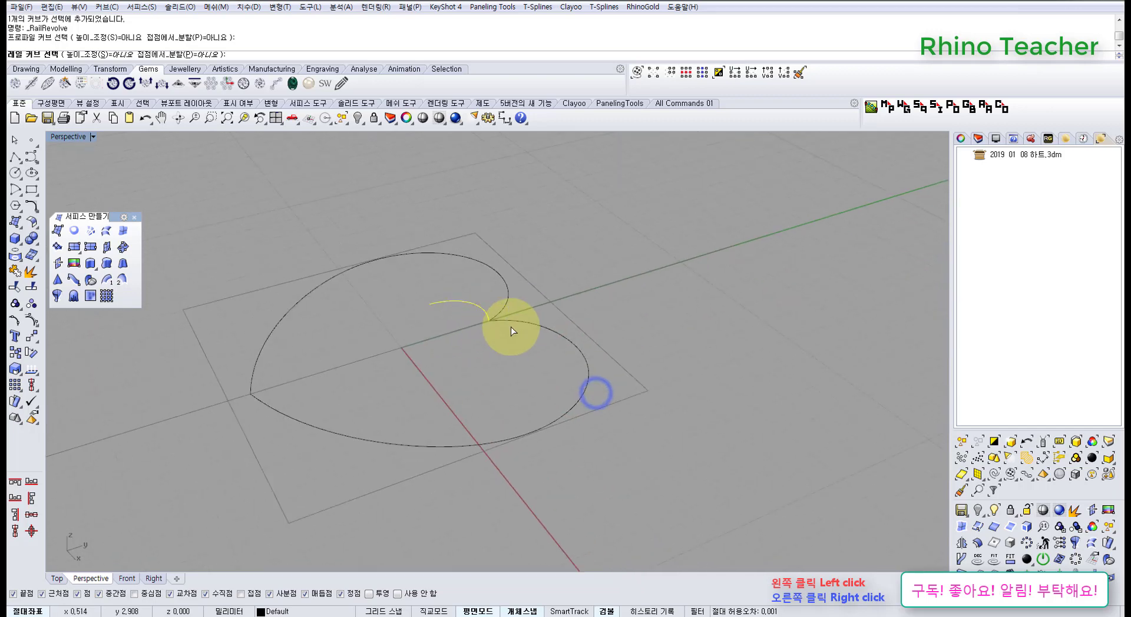
click(524, 325)
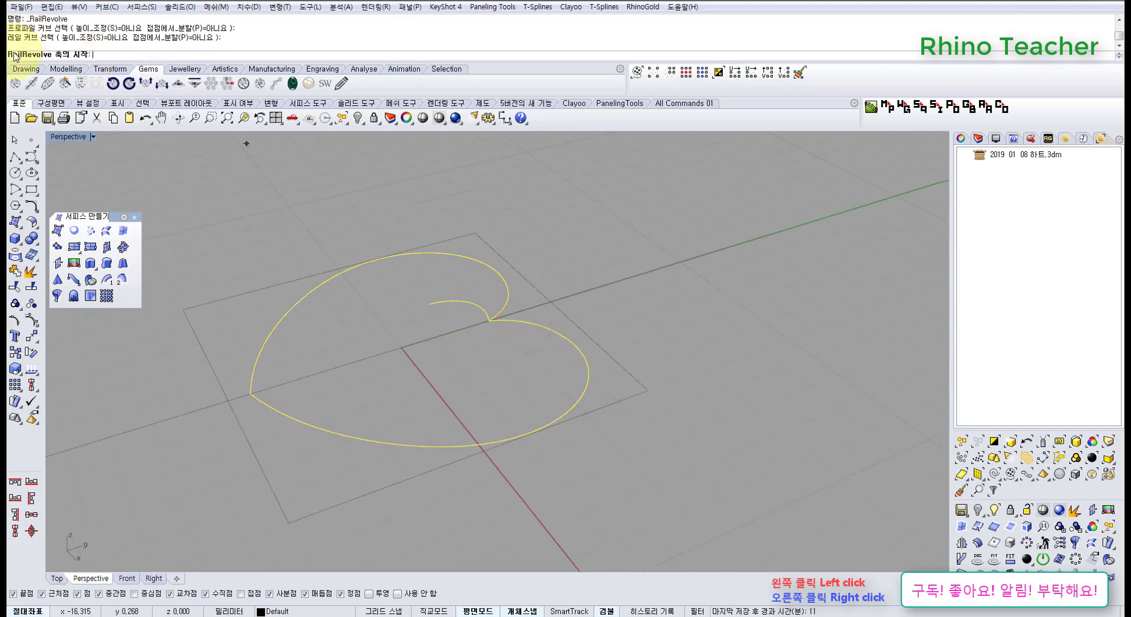
click(427, 301)
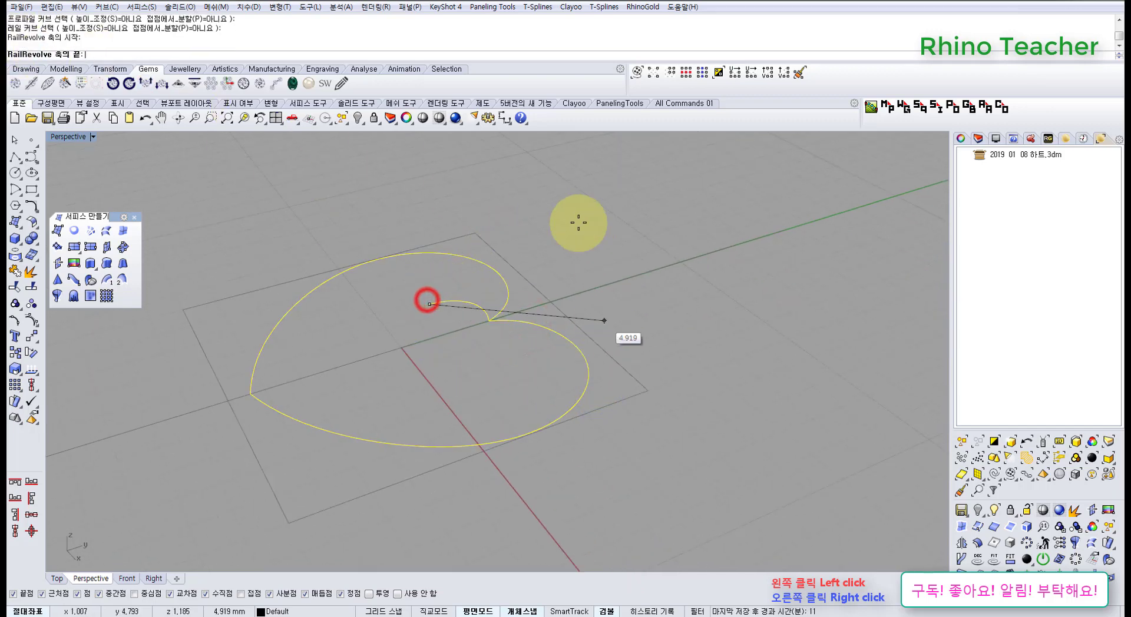
click(275, 119)
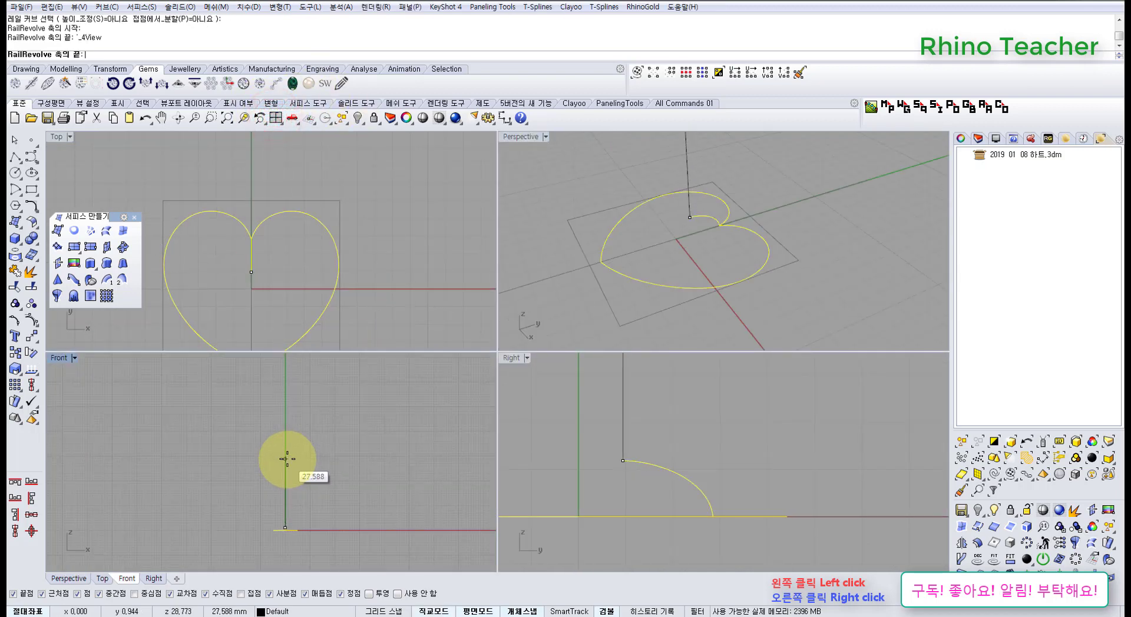
click(647, 612)
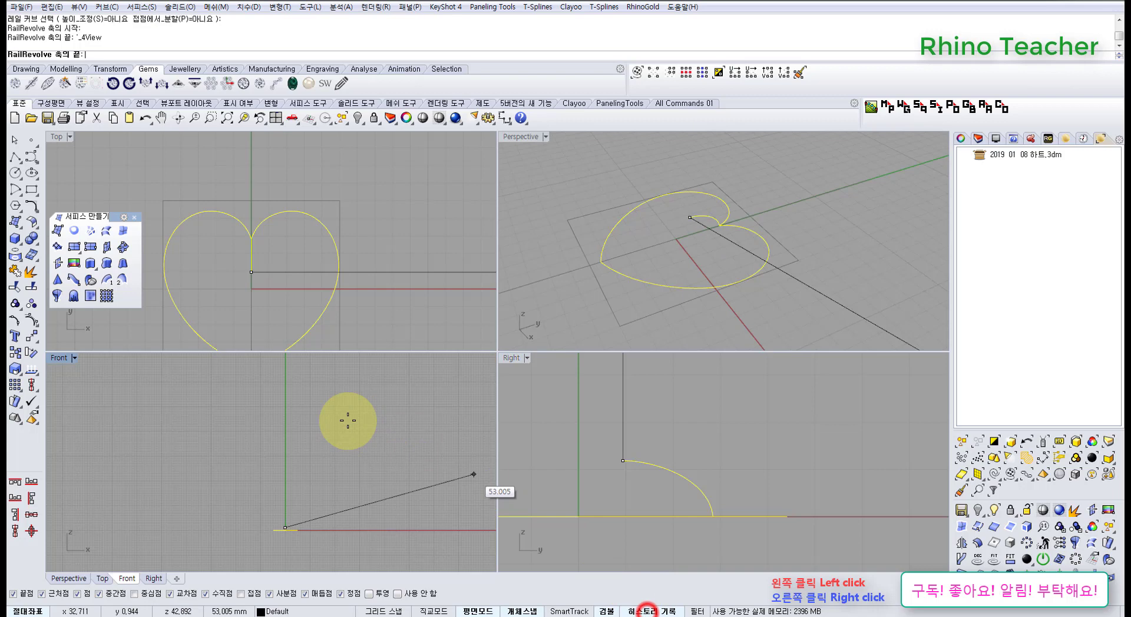
click(288, 412)
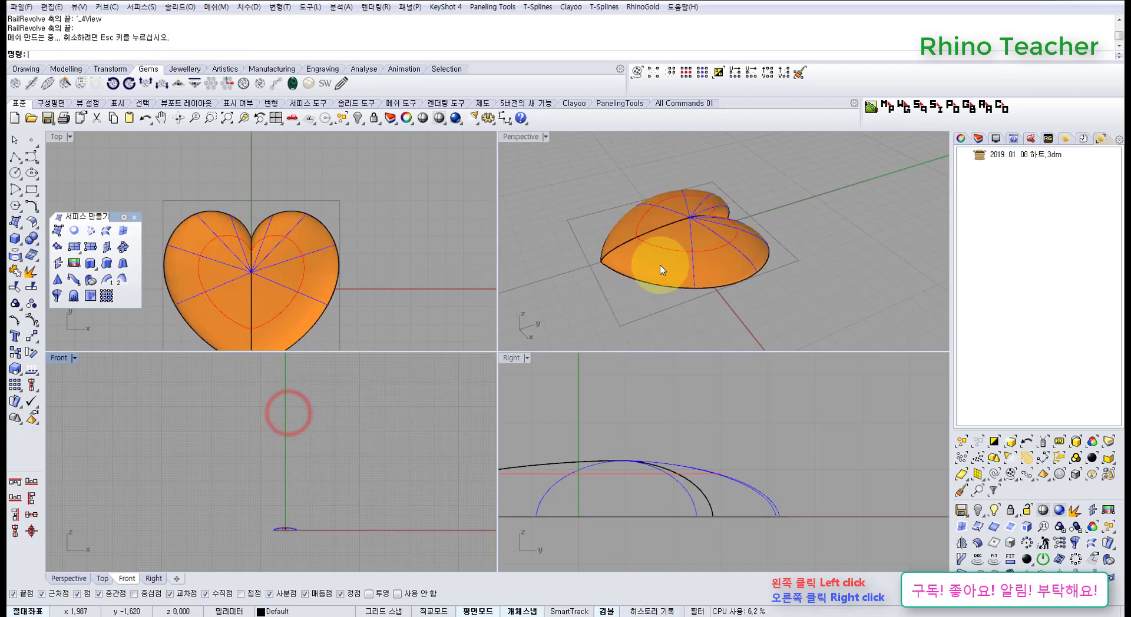
- Examine the revolved heart surface around its bottom tip and cleft in the perspective view
double_click(521, 137)
right_drag(573, 273, 629, 297)
scroll(344, 348, up, 5)
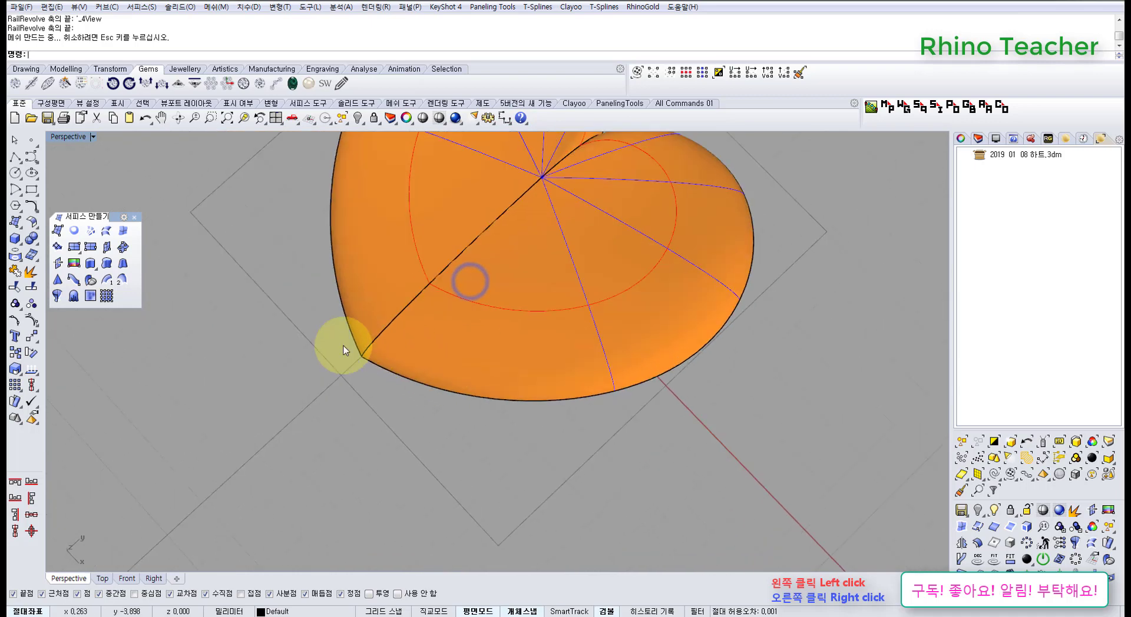
scroll(363, 351, down, 6)
scroll(412, 341, down, 6)
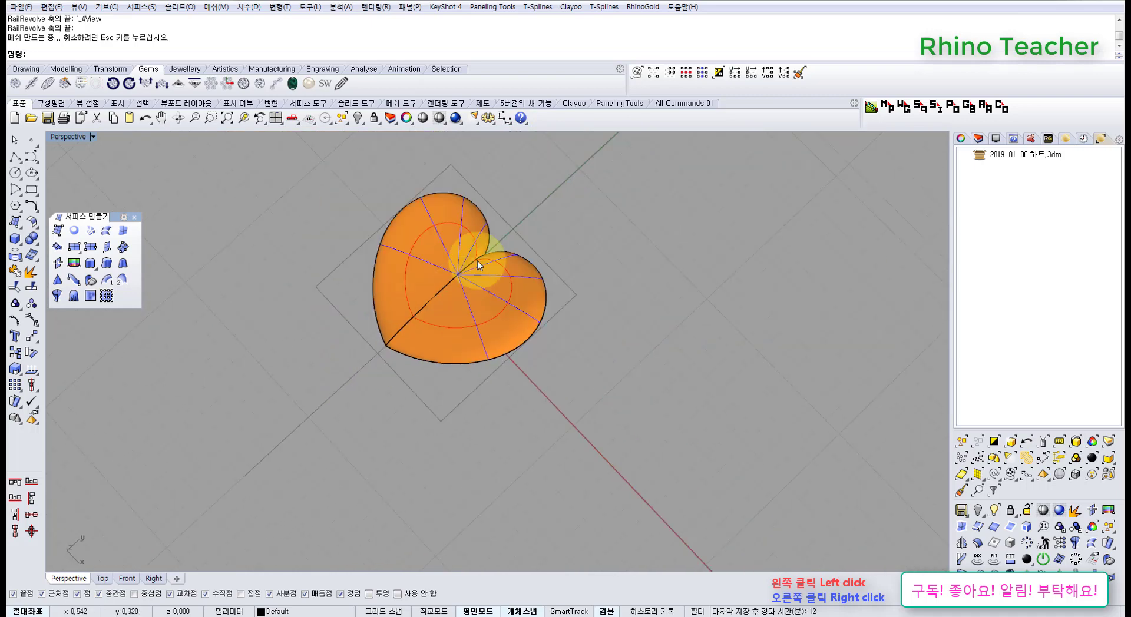
shift+right_drag(480, 258, 487, 377)
scroll(435, 337, up, 7)
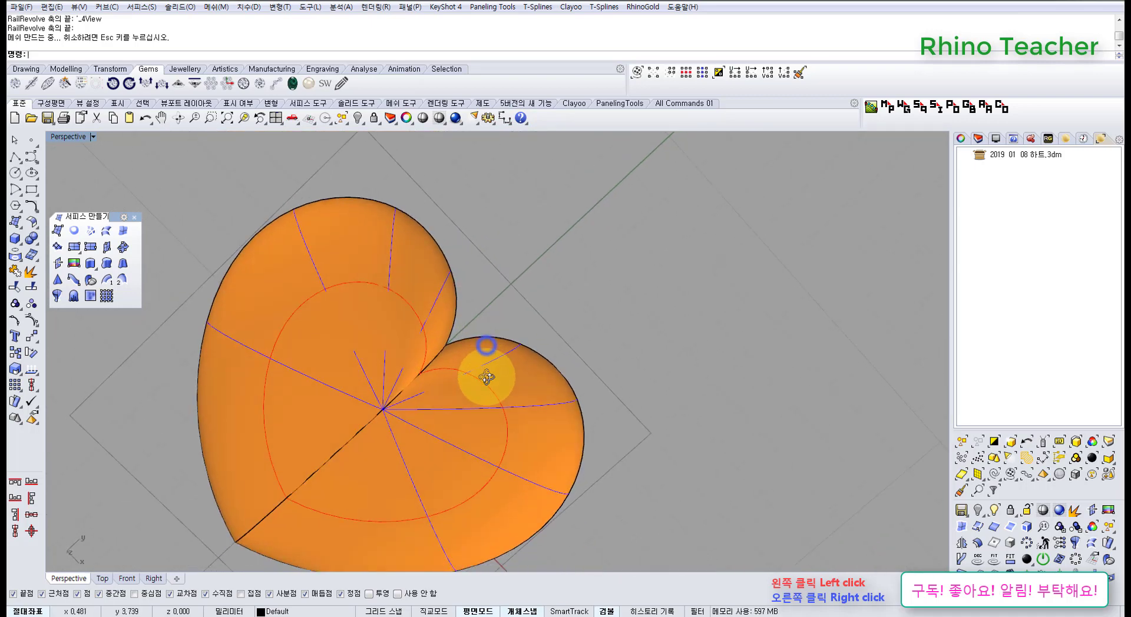
- Temporarily hide the heart surface and examine the heart curve's cleft and bottom tip from the top
key(ctrl+F1)
scroll(484, 295, up, 5)
click(531, 317)
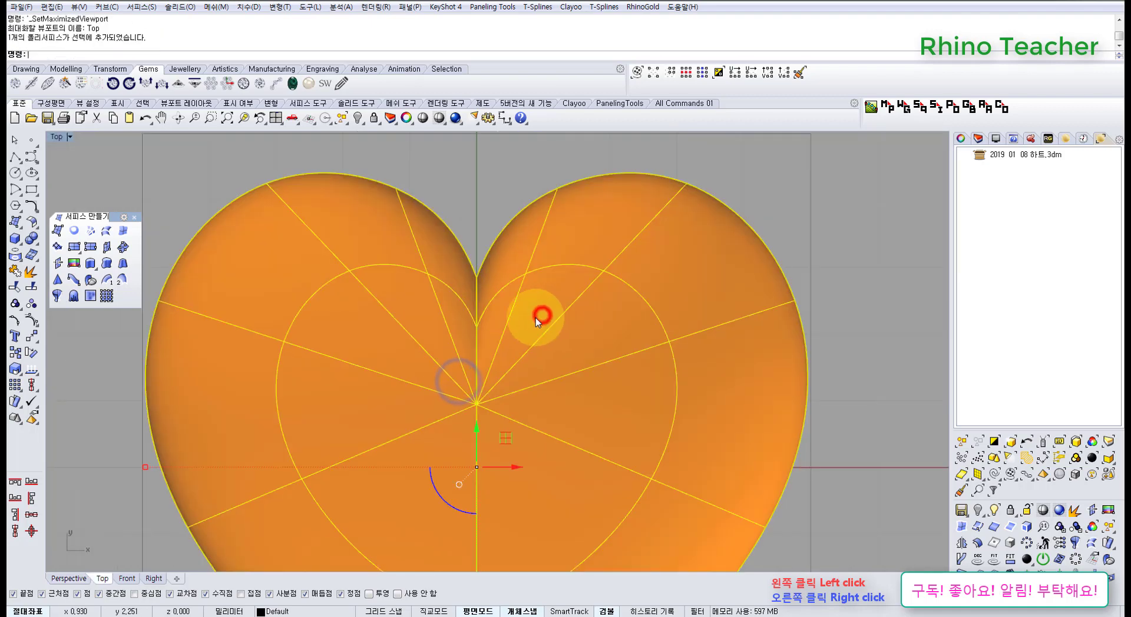
key(ctrl+h)
scroll(474, 269, up, 8)
drag(545, 253, 494, 214)
scroll(493, 215, down, 8)
right_drag(489, 264, 418, 307)
scroll(439, 283, up, 7)
scroll(440, 283, down, 2)
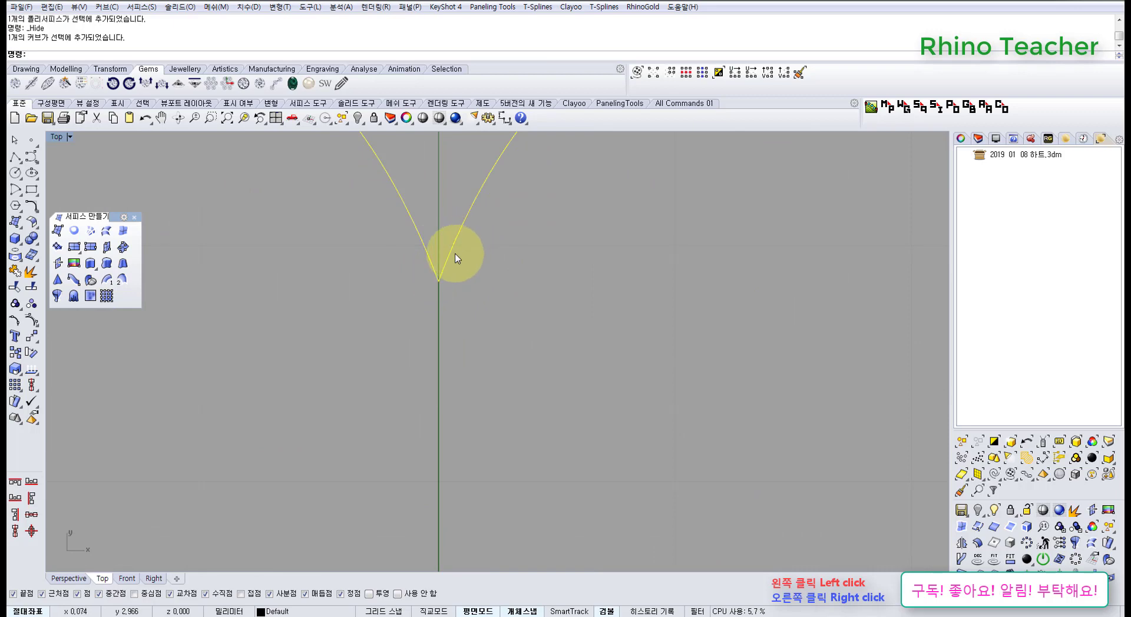
scroll(450, 286, down, 16)
right_drag(468, 381, 470, 313)
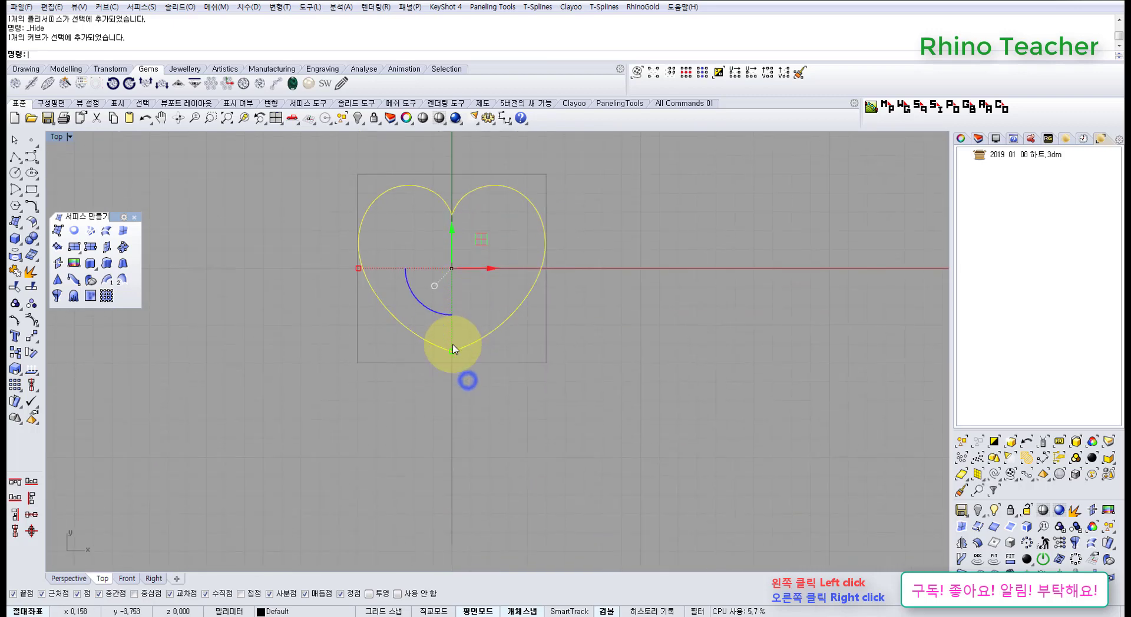
scroll(452, 348, up, 14)
scroll(472, 369, down, 5)
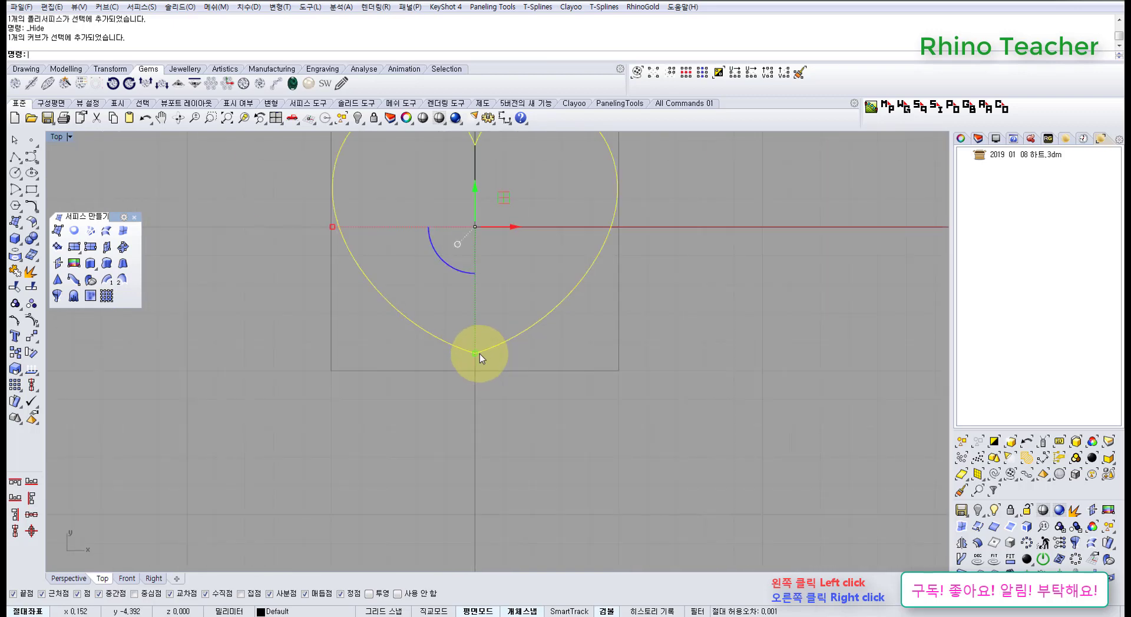
key(ctrl+z)
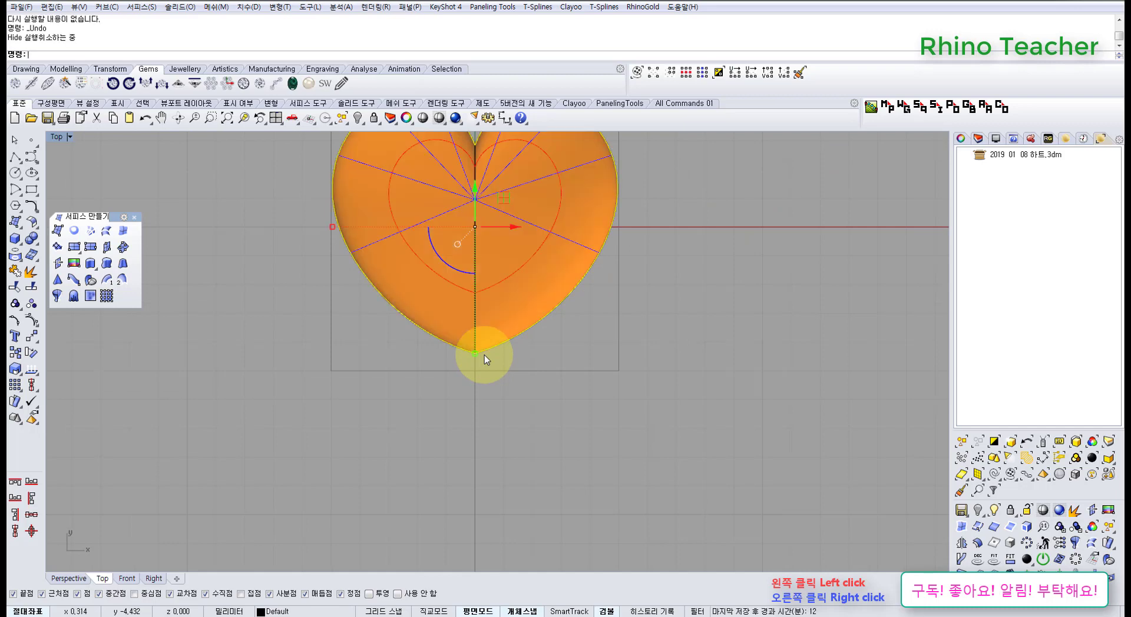
- Lock the heart surface in the perspective view
scroll(506, 300, up, 3)
click(511, 298)
key(ctrl+F4)
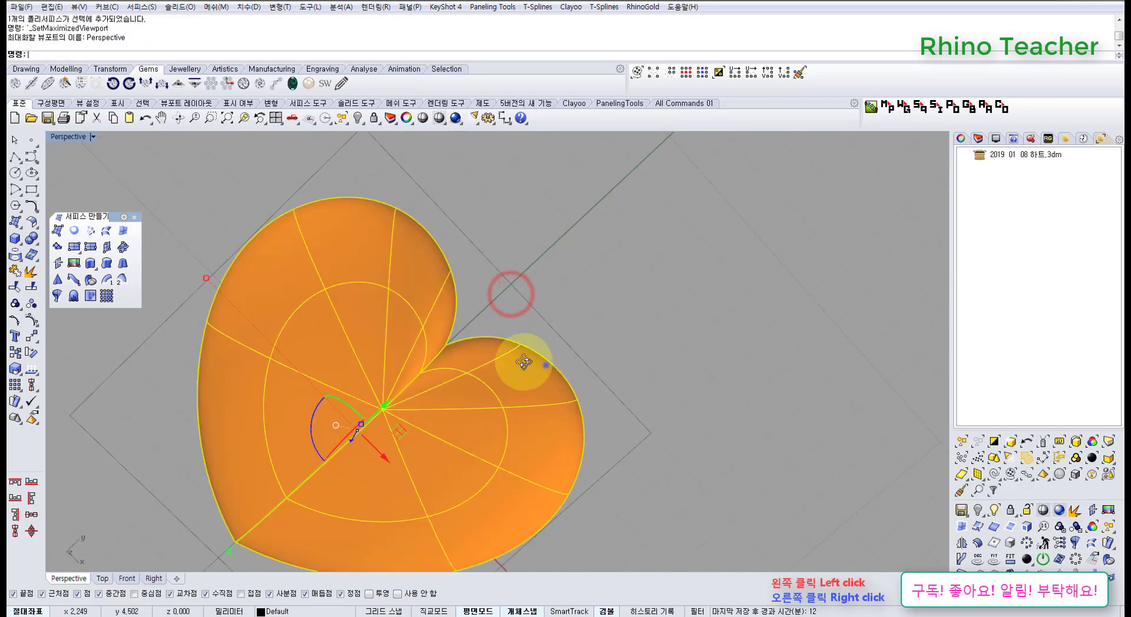
key(Escape)
right_drag(545, 366, 434, 315)
scroll(469, 327, up, 6)
right_drag(546, 330, 568, 301)
click(438, 438)
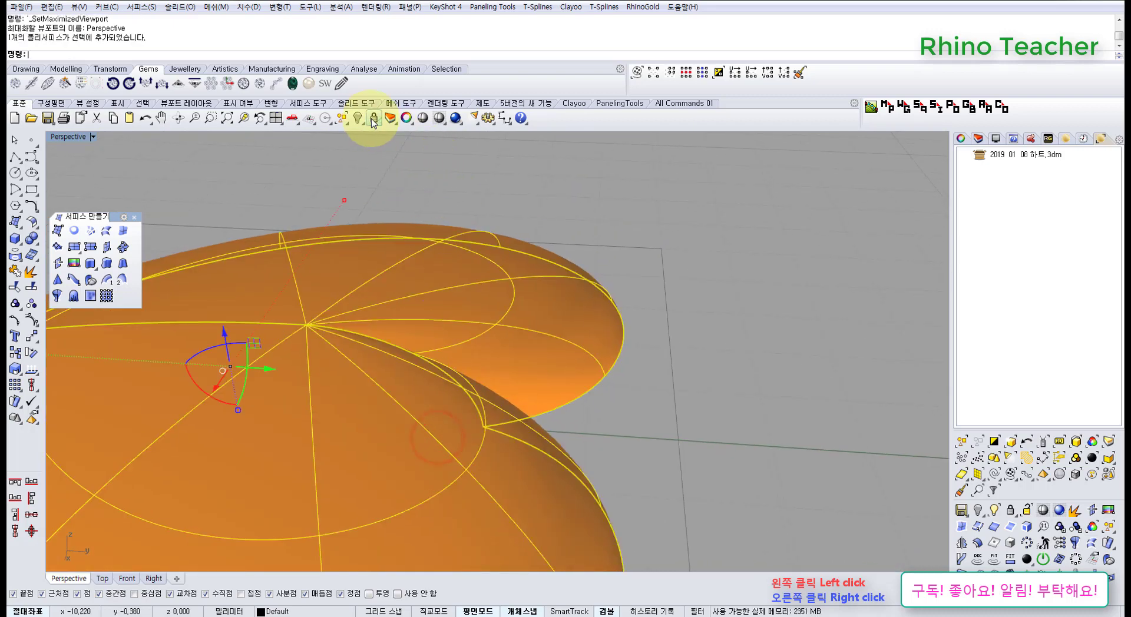
click(374, 119)
- Show the profile curve's control points and raise its two uppermost points to make the heart surface taller
right_drag(385, 301, 452, 275)
right_drag(411, 364, 423, 294)
key(F10)
drag(432, 366, 420, 351)
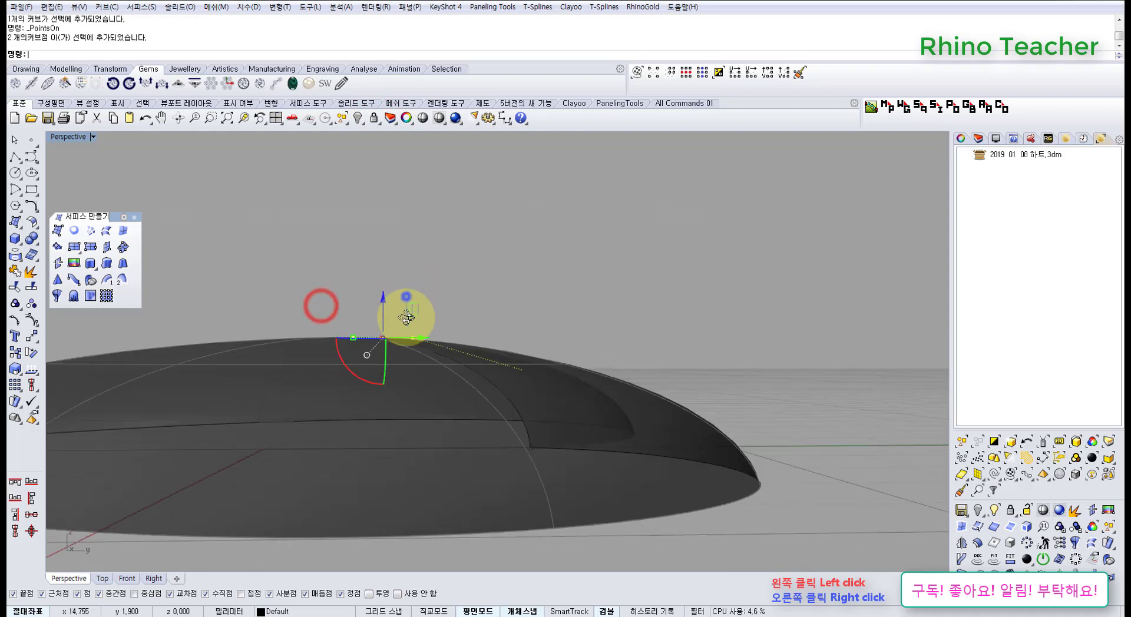
right_drag(407, 297, 379, 293)
drag(383, 252, 472, 251)
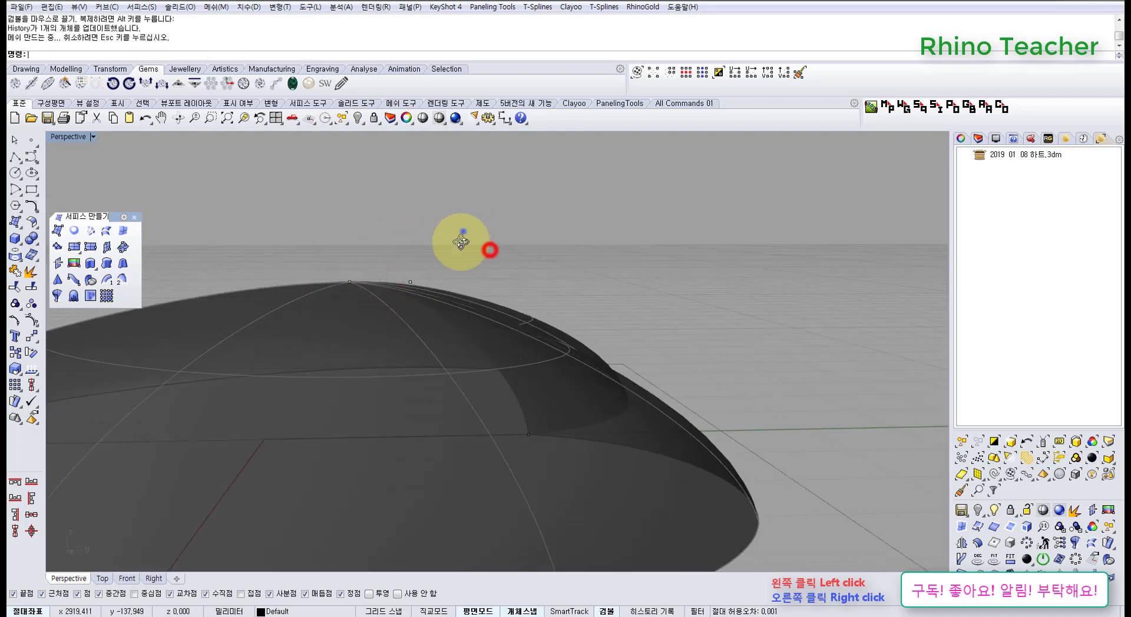
right_drag(461, 242, 472, 287)
- Move the control point next to the apex horizontally toward the cleft to broaden the profile curve
drag(443, 291, 444, 292)
right_drag(464, 241, 470, 279)
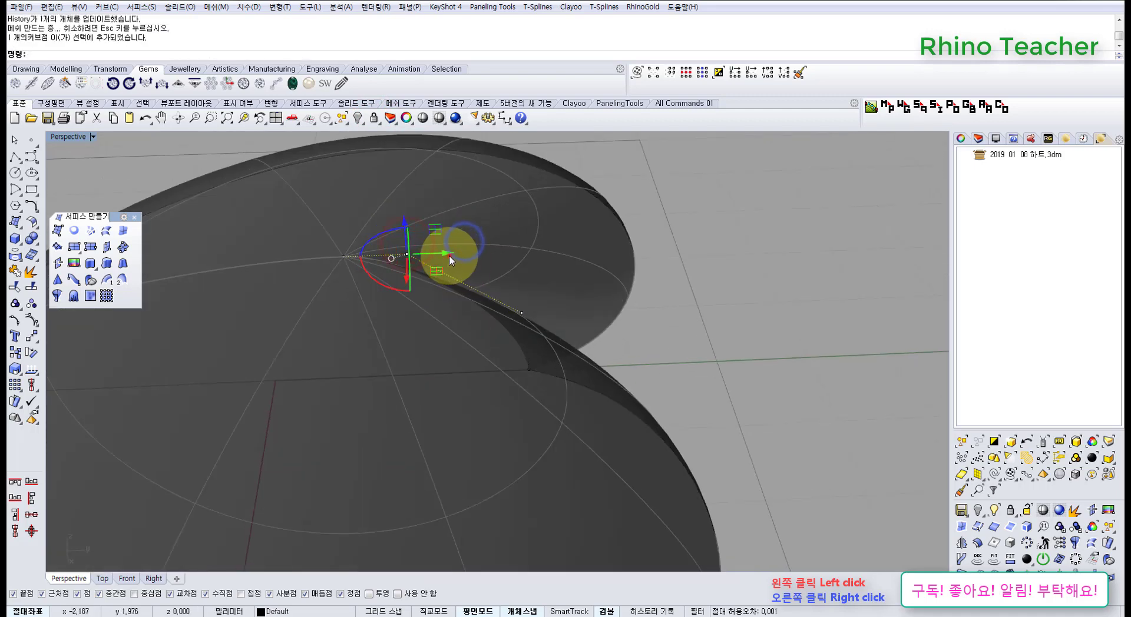
drag(484, 258, 512, 277)
- Raise the profile curve's two uppermost control points about 0.3 mm and turn off the control points
right_drag(624, 320, 390, 249)
scroll(453, 265, up, 3)
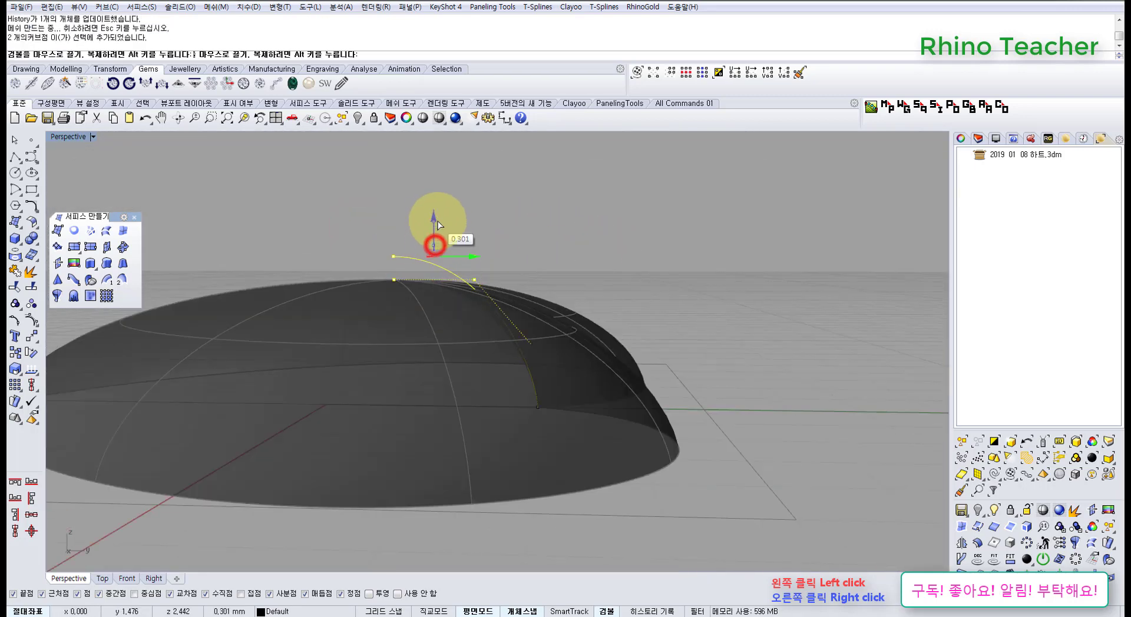
drag(437, 223, 462, 222)
right_drag(462, 221, 593, 389)
scroll(594, 388, down, 7)
key(Escape)
key(Escape)
- Unlock the heart surface
right_drag(382, 350, 408, 152)
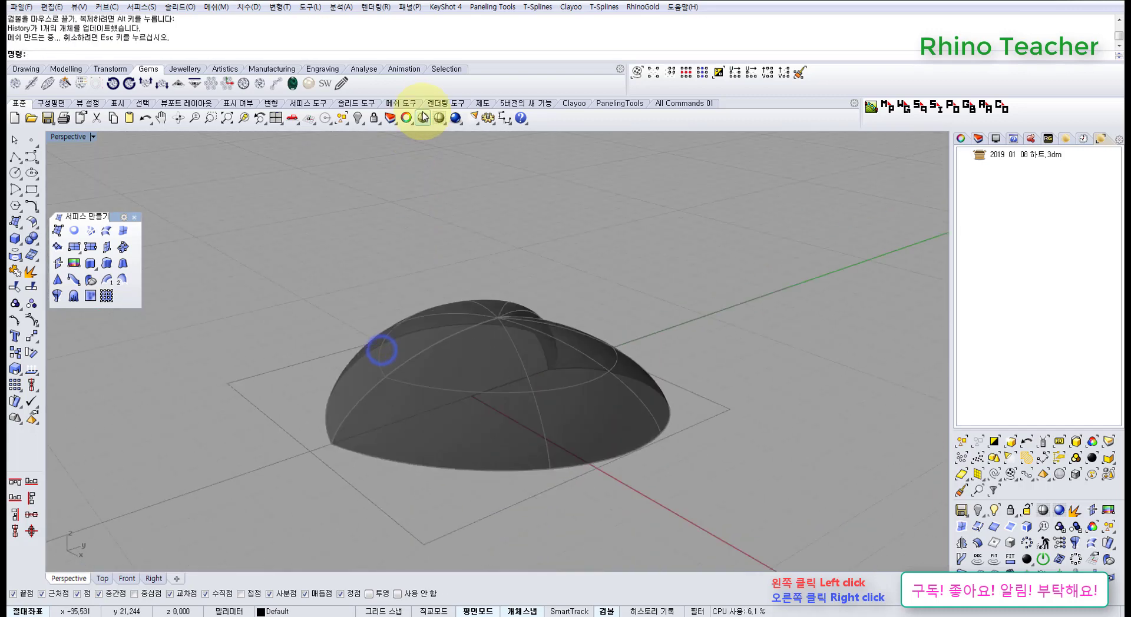
middle_click(460, 276)
click(448, 244)
click(465, 317)
right_click(464, 317)
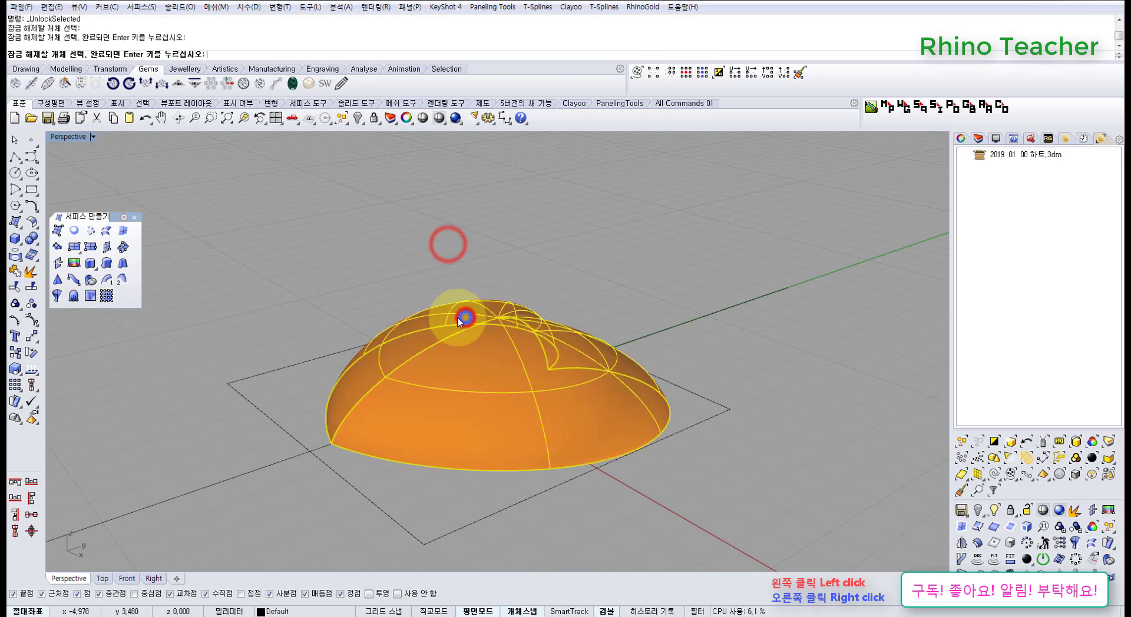
- Shade the heart surface and examine its crest, cleft and bottom tip in the perspective and top views
right_drag(427, 329, 341, 236)
click(395, 346)
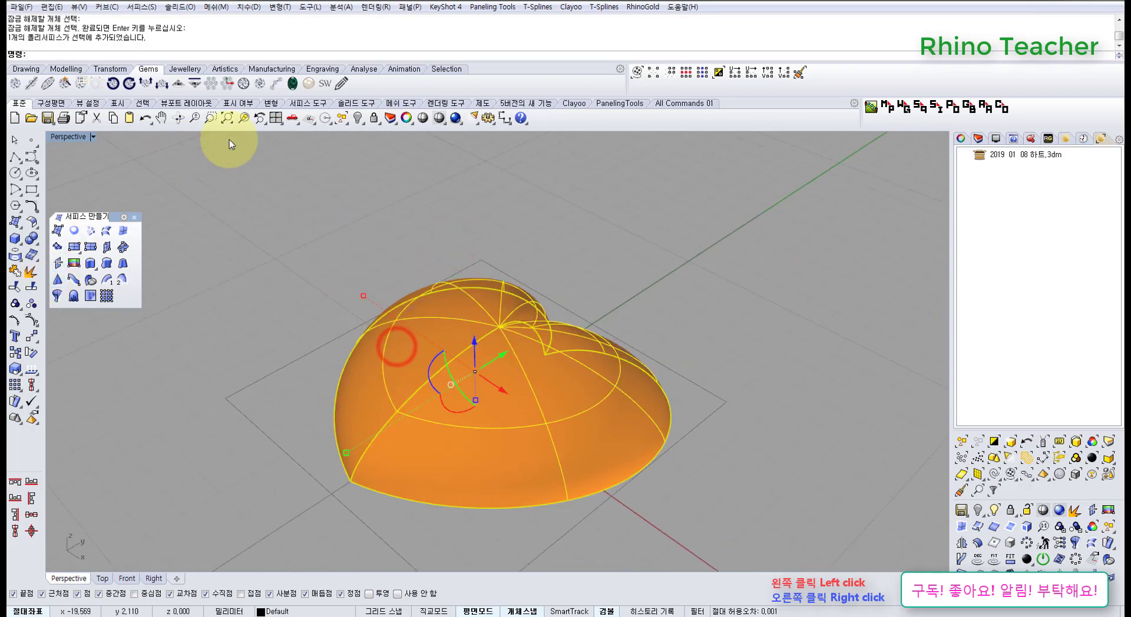
click(418, 118)
mouse_move(507, 287)
right_down()
mouse_move(442, 343)
mouse_move(391, 418)
mouse_move(341, 312)
right_up()
scroll(391, 418, up, 5)
scroll(373, 319, up, 3)
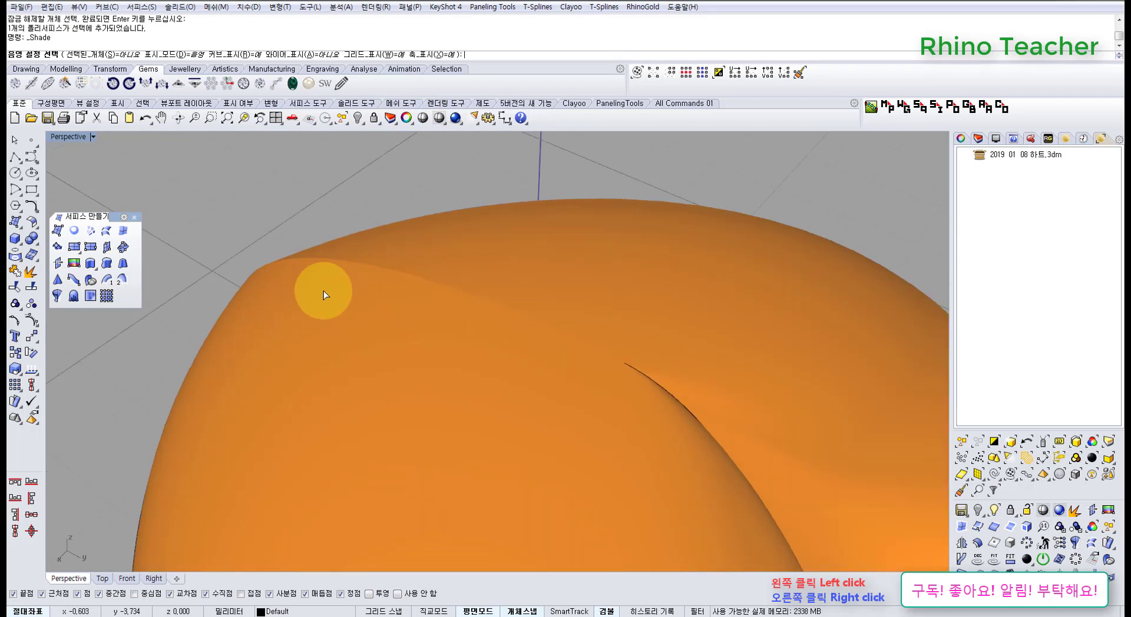
right_drag(334, 337, 495, 341)
scroll(525, 295, down, 8)
scroll(495, 341, up, 5)
right_drag(446, 370, 530, 436)
key(ctrl+F1)
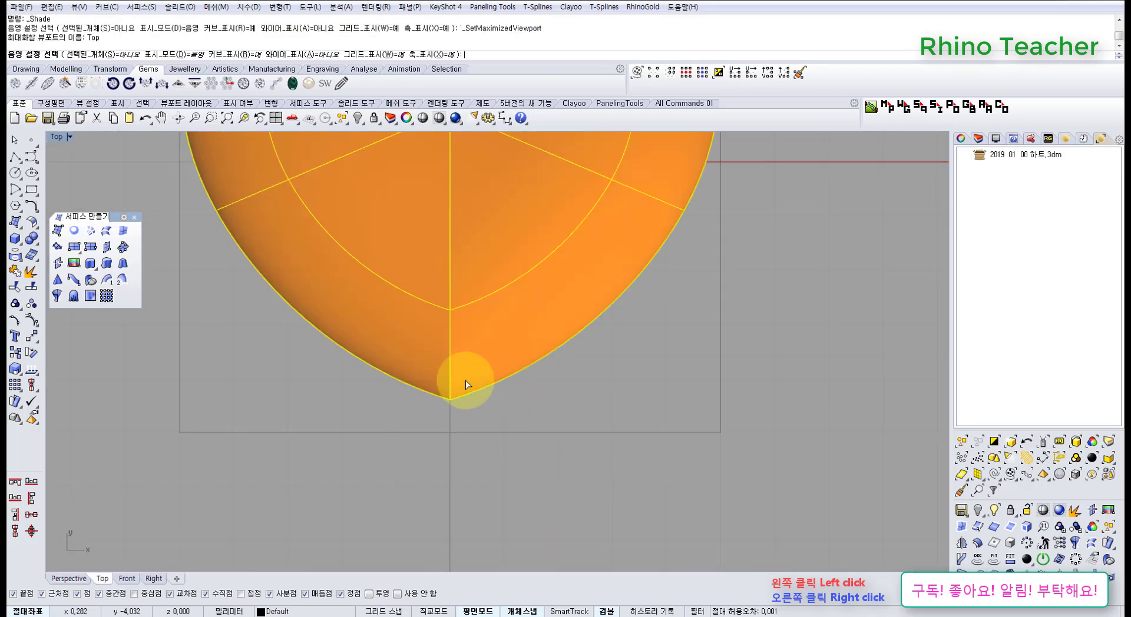
key(ctrl+F4)
scroll(465, 390, down, 3)
right_drag(474, 404, 512, 344)
key(ctrl+F1)
- In the top view, unhide only the hidden heart surface located away from the origin
scroll(494, 353, down, 5)
scroll(486, 336, down, 4)
right_drag(401, 298, 422, 374)
click(363, 351)
middle_click(365, 341)
click(331, 303)
right_drag(294, 260, 438, 357)
scroll(354, 232, up, 6)
click(570, 236)
right_click(570, 237)
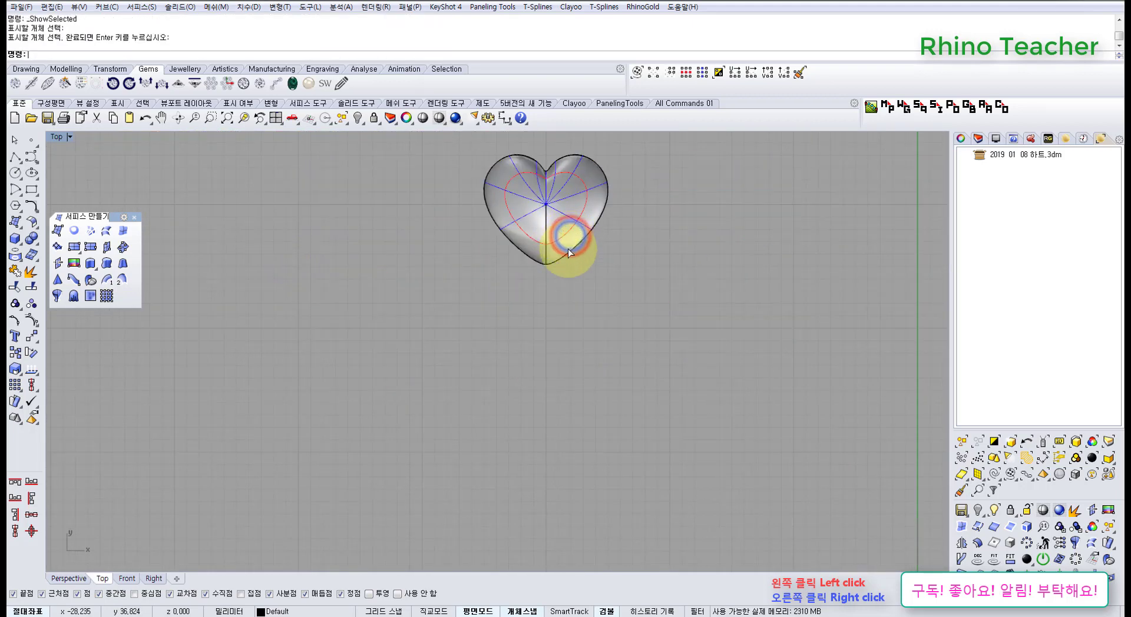
- In the perspective view, shade the heart surface located away from the origin and examine its tip, cleft and side profile
key(ctrl+F4)
right_drag(546, 404, 467, 392)
scroll(415, 366, up, 6)
scroll(415, 365, up, 4)
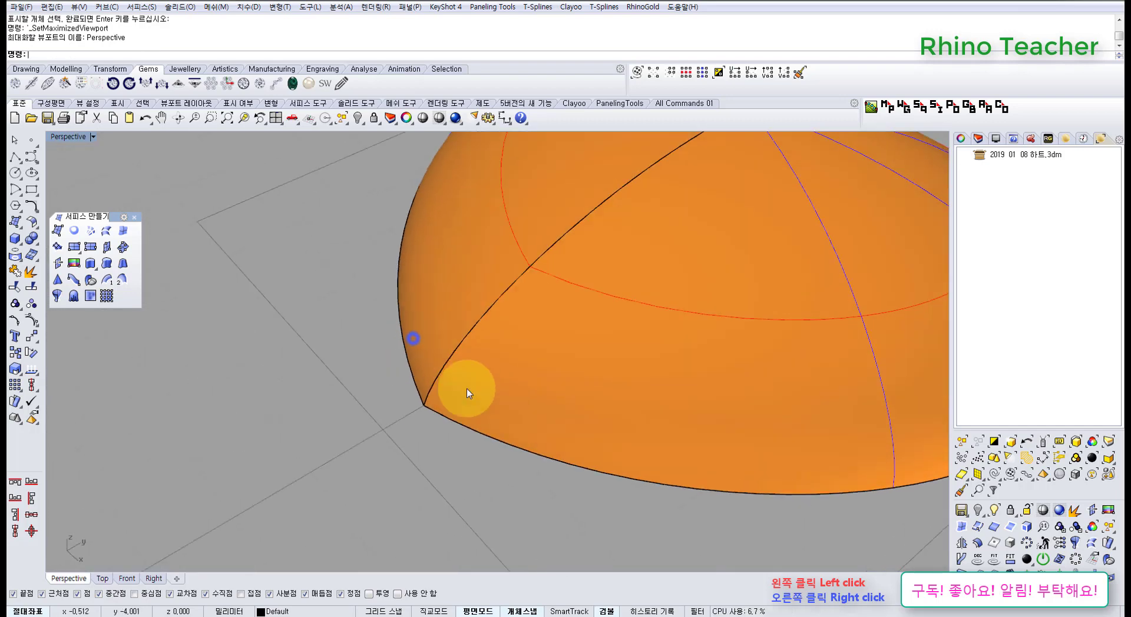
scroll(505, 354, down, 15)
shift+right_drag(529, 303, 469, 347)
middle_click(470, 347)
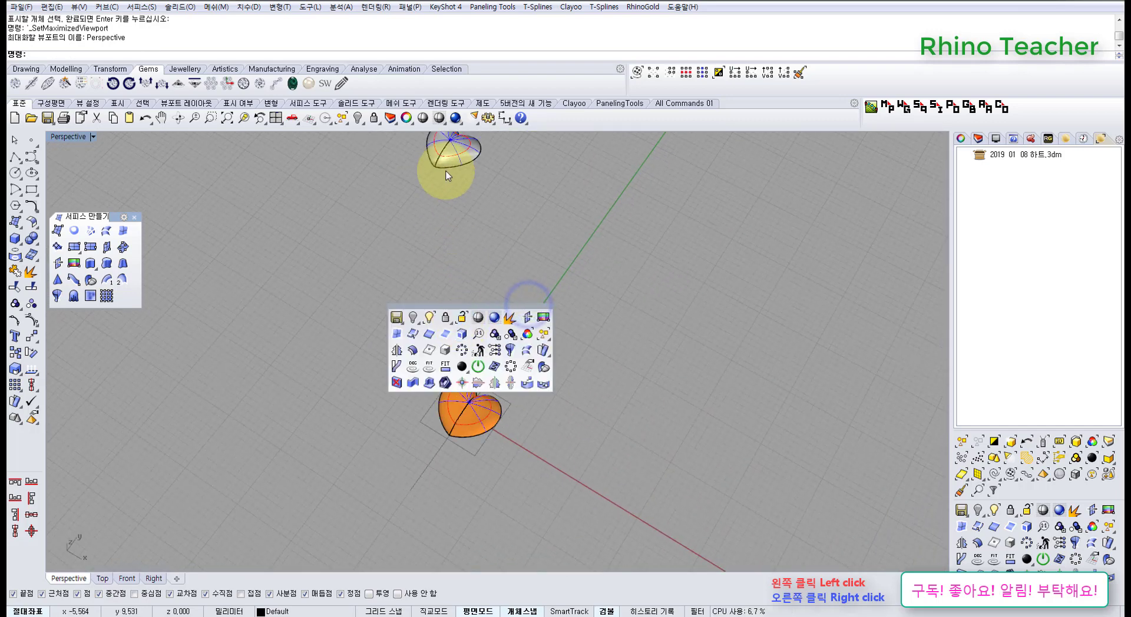
click(446, 154)
text(zs)
key(Return)
key(Escape)
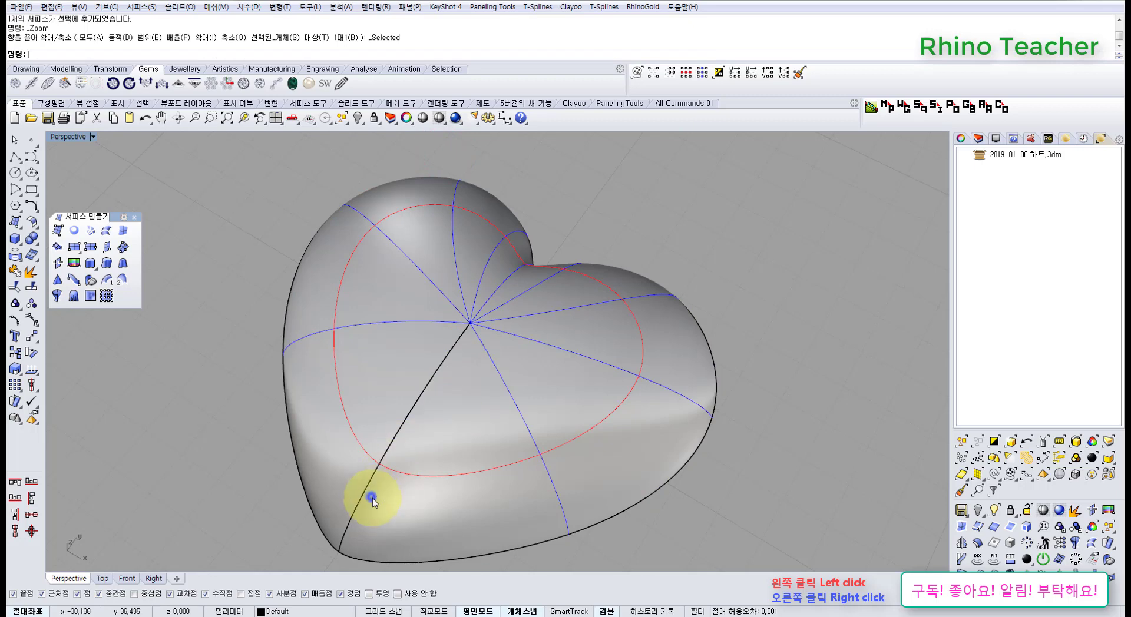
right_drag(372, 498, 437, 528)
shift+right_drag(439, 530, 505, 326)
scroll(520, 377, down, 4)
shift+right_drag(537, 241, 532, 252)
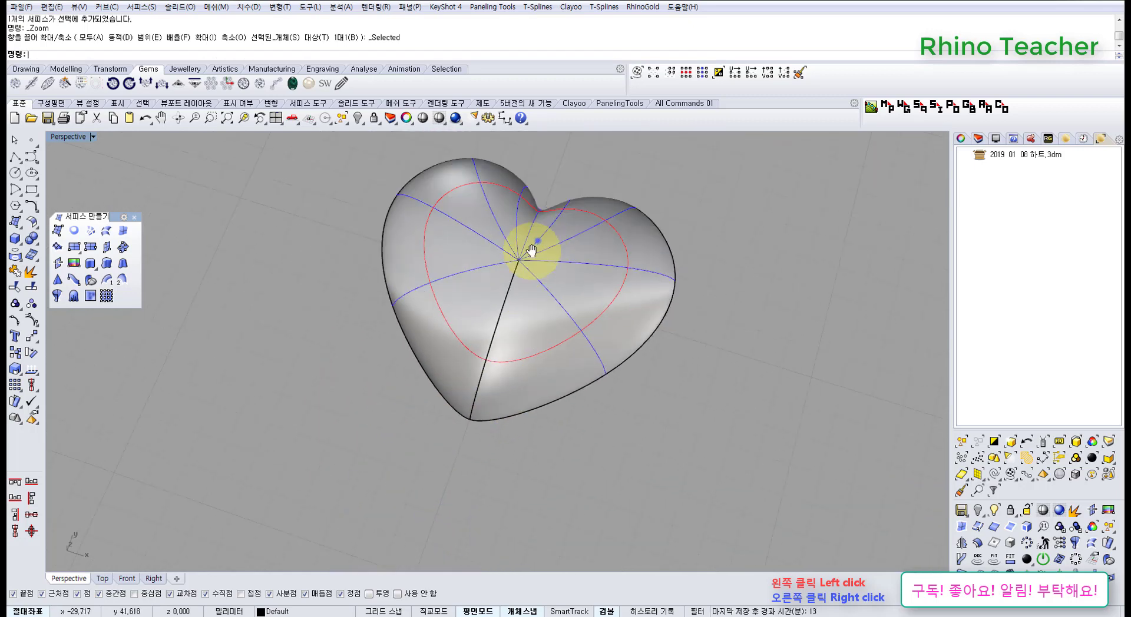
scroll(504, 290, up, 5)
right_drag(510, 457, 433, 235)
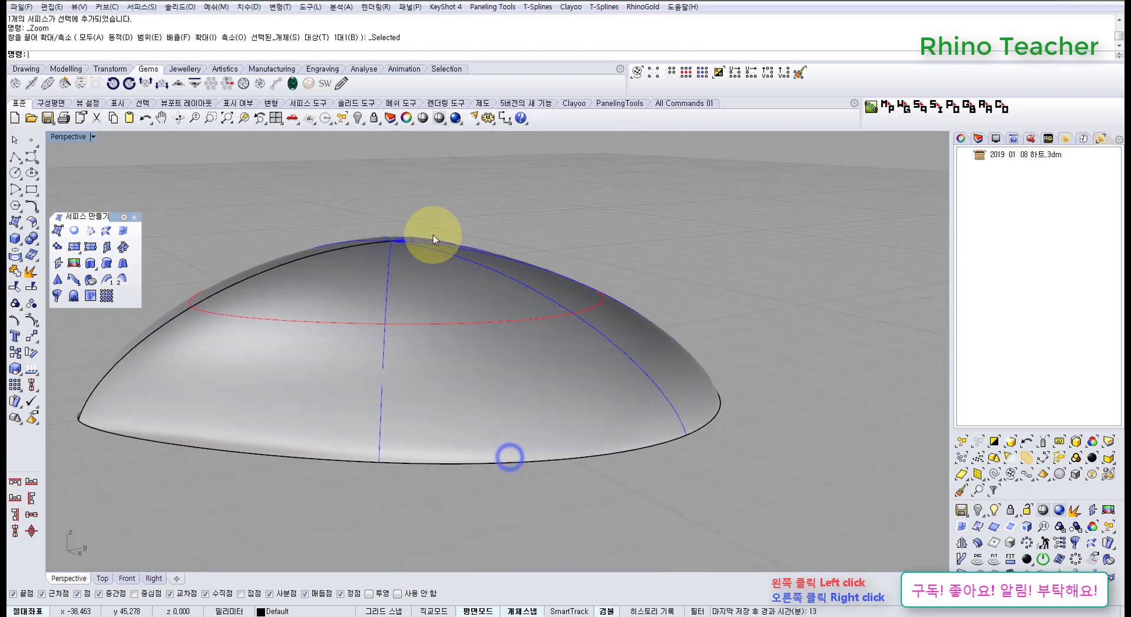
click(425, 118)
mouse_move(461, 296)
right_down()
mouse_move(461, 335)
mouse_move(434, 306)
mouse_move(242, 240)
mouse_move(220, 345)
mouse_move(479, 355)
mouse_move(514, 345)
right_up()
scroll(514, 346, down, 4)
right_click(514, 345)
- Zoom to the heart surface at the origin and examine its shape from above and at an angle
scroll(528, 363, down, 6)
scroll(607, 443, down, 4)
shift+right_drag(616, 452, 353, 251)
right_drag(396, 340, 457, 377)
click(457, 511)
key(z)
key(s)
key(Return)
key(Escape)
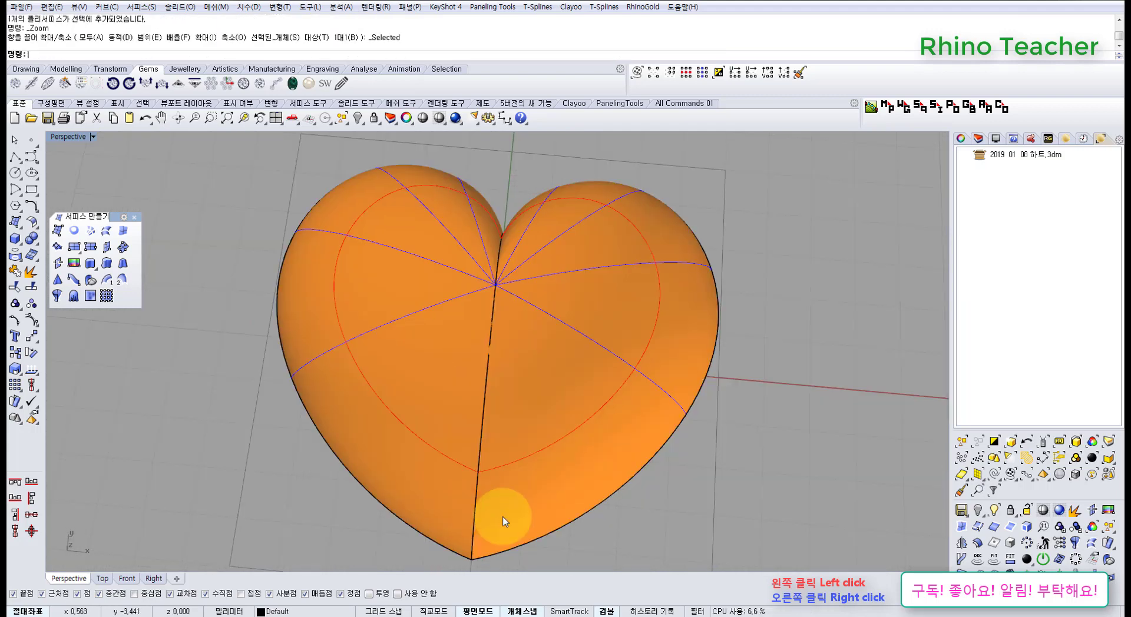
shift+right_drag(502, 516, 477, 379)
scroll(456, 410, down, 4)
scroll(430, 402, up, 6)
scroll(433, 406, down, 4)
scroll(400, 319, up, 3)
scroll(479, 378, down, 3)
scroll(472, 369, down, 3)
- Explode the heart polysurface at the origin and turn on the control points of its surfaces
click(471, 369)
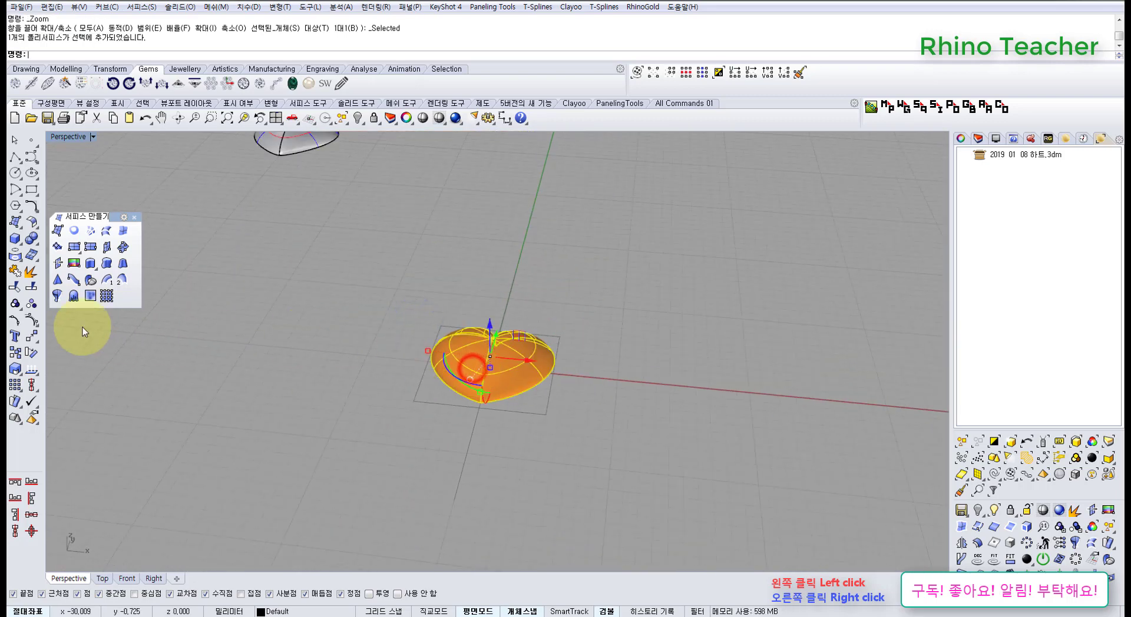
click(34, 275)
click(561, 336)
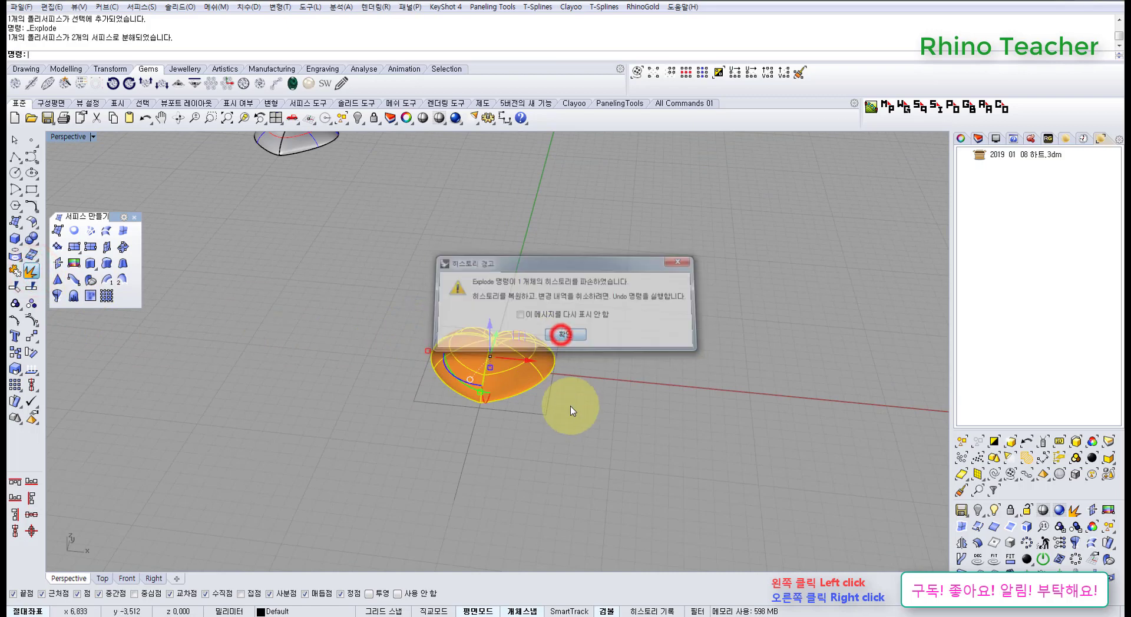
key(F10)
- Try shifting the two control points beside the heart's pointed tip about 0.5 mm along Y, undo it, and turn off the points
scroll(485, 392, up, 7)
right_drag(481, 391, 383, 347)
scroll(384, 353, up, 6)
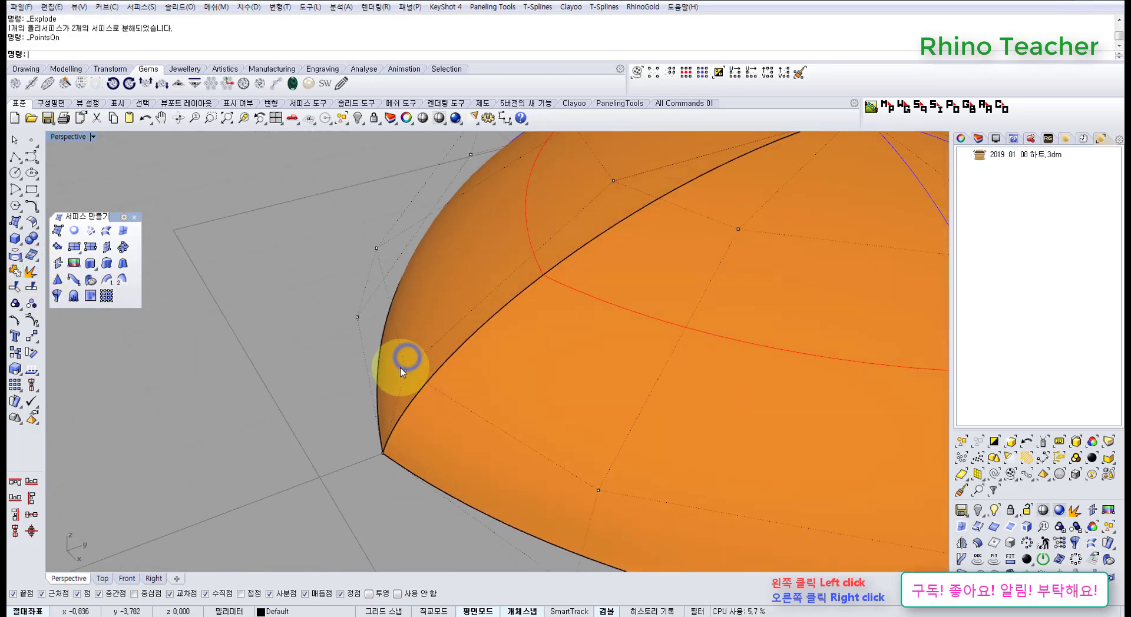
click(401, 364)
right_drag(449, 382, 426, 370)
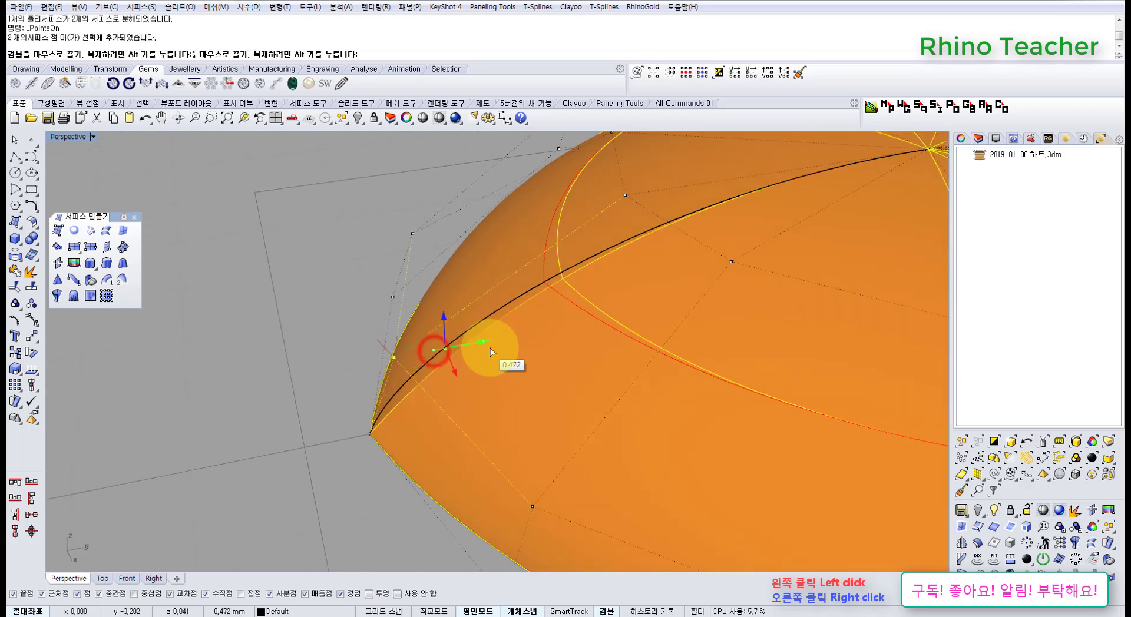
drag(490, 352, 495, 351)
right_drag(498, 373, 601, 383)
scroll(555, 388, down, 3)
key(ctrl+z)
key(Escape)
key(Escape)
- Examine the heart surface at the origin from the side, from above and around its pointed tip
scroll(542, 375, down, 5)
scroll(648, 396, up, 4)
right_drag(674, 401, 589, 390)
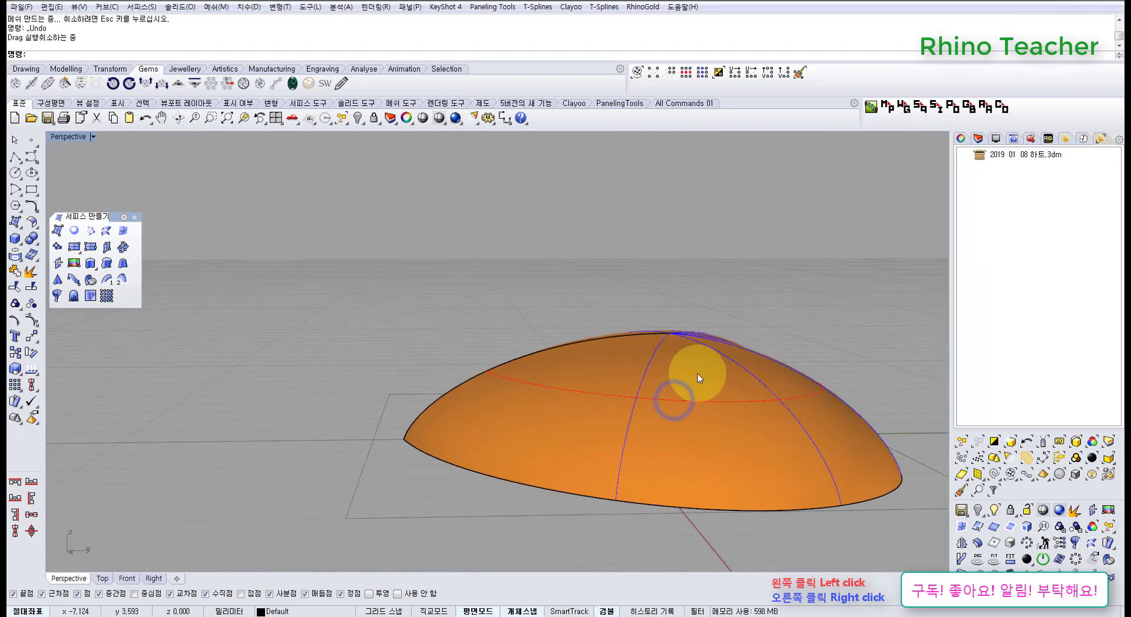
right_drag(659, 357, 630, 373)
scroll(630, 372, down, 5)
right_drag(588, 332, 591, 383)
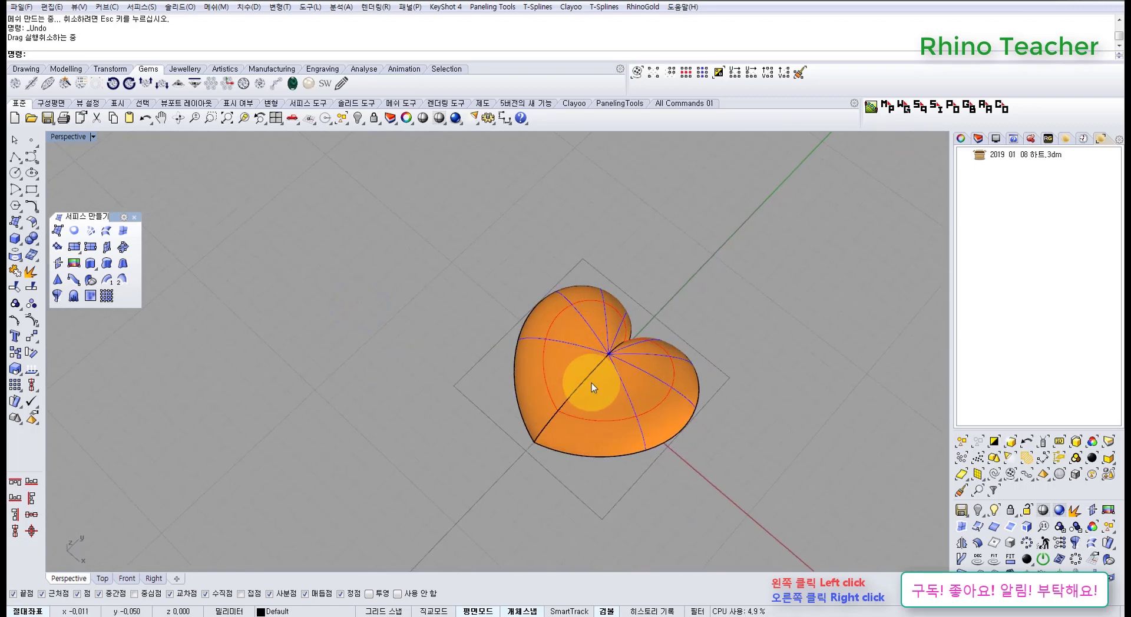
ctrl+right_drag(590, 425, 621, 330)
right_drag(621, 292, 512, 320)
scroll(584, 376, up, 9)
shift+right_drag(616, 491, 555, 373)
scroll(448, 370, up, 5)
scroll(459, 366, down, 2)
- Unlock the heart surface at the origin
middle_click(554, 373)
click(542, 347)
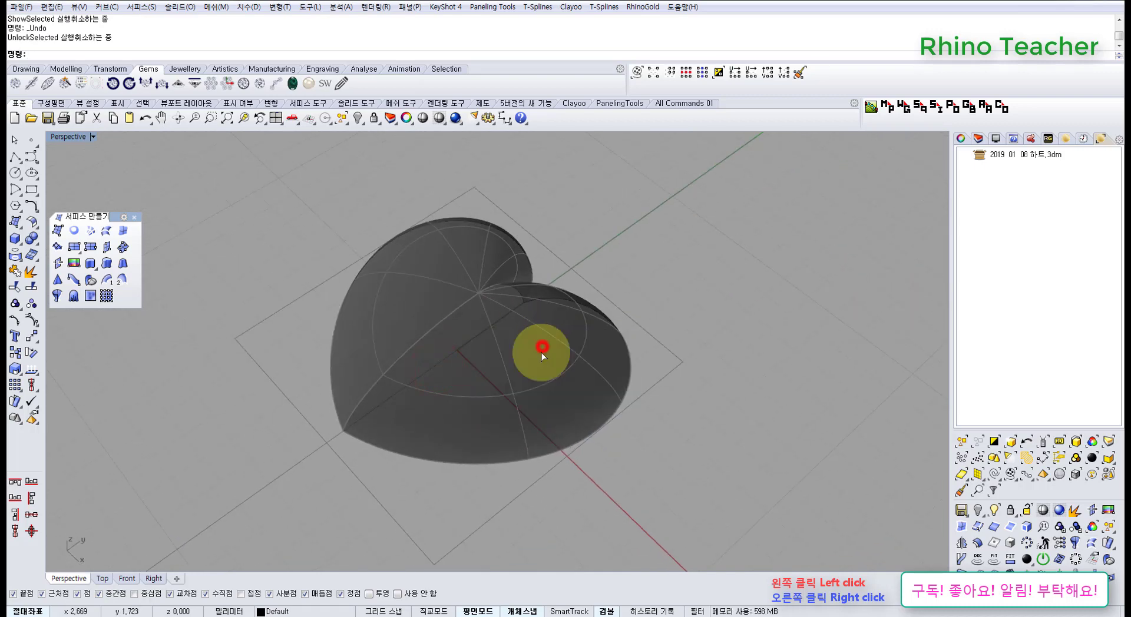
click(514, 372)
right_click(514, 372)
- In the top view, move the heart surface 30 mm in the negative X direction and accept the history warning
click(514, 371)
scroll(514, 371, down, 3)
mouse_move(473, 354)
right_down()
mouse_move(546, 394)
mouse_move(484, 370)
right_up()
key(ctrl+F1)
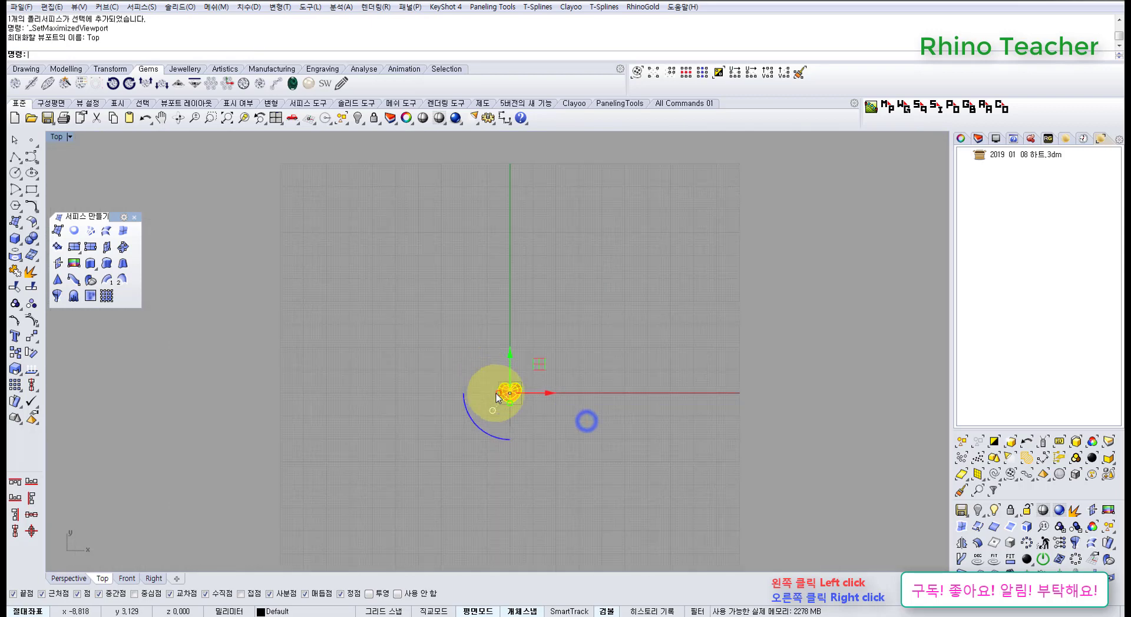
scroll(494, 389, up, 10)
click(32, 337)
click(588, 298)
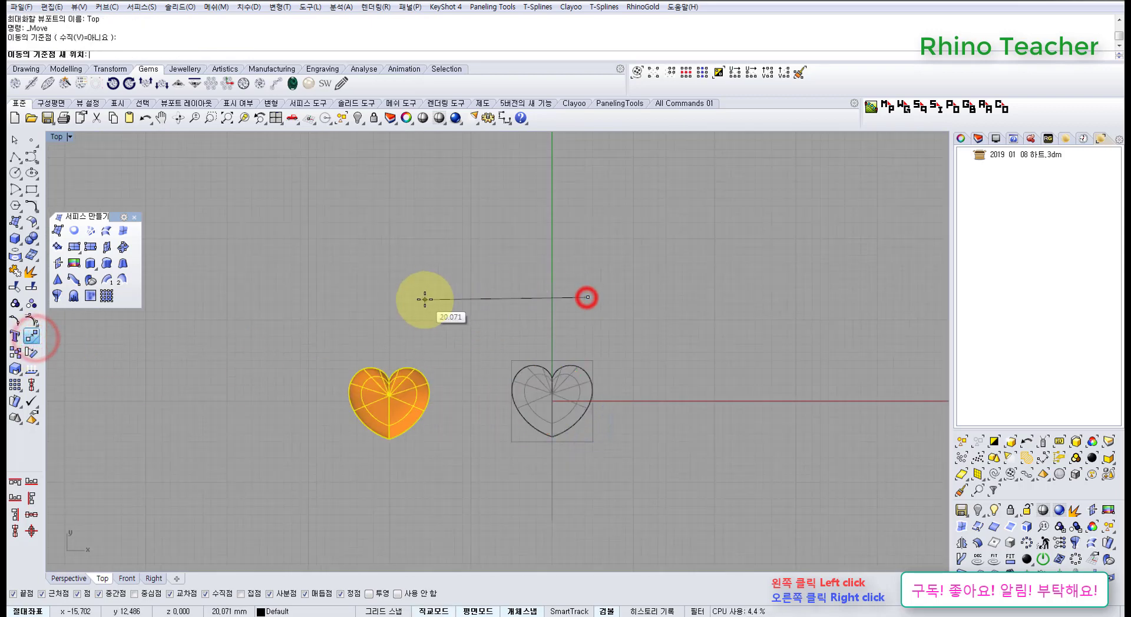
text(30)
key(Return)
click(425, 300)
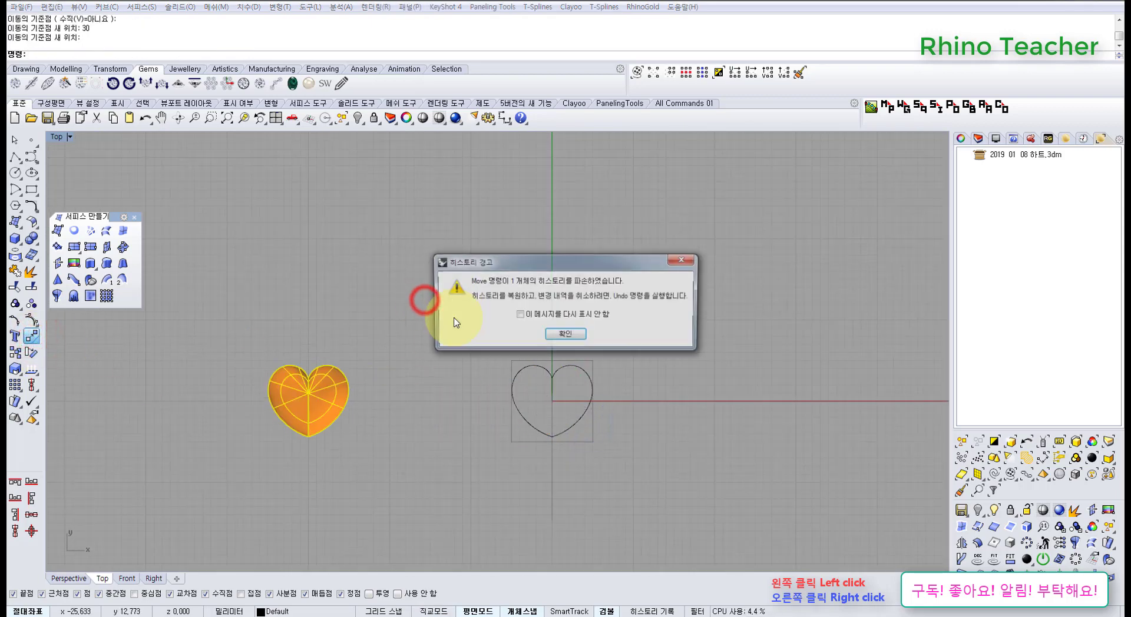
click(561, 333)
- Copy the heart curve and its profile curve 10 mm along the positive Y direction
click(631, 398)
scroll(574, 390, up, 4)
drag(598, 371, 568, 323)
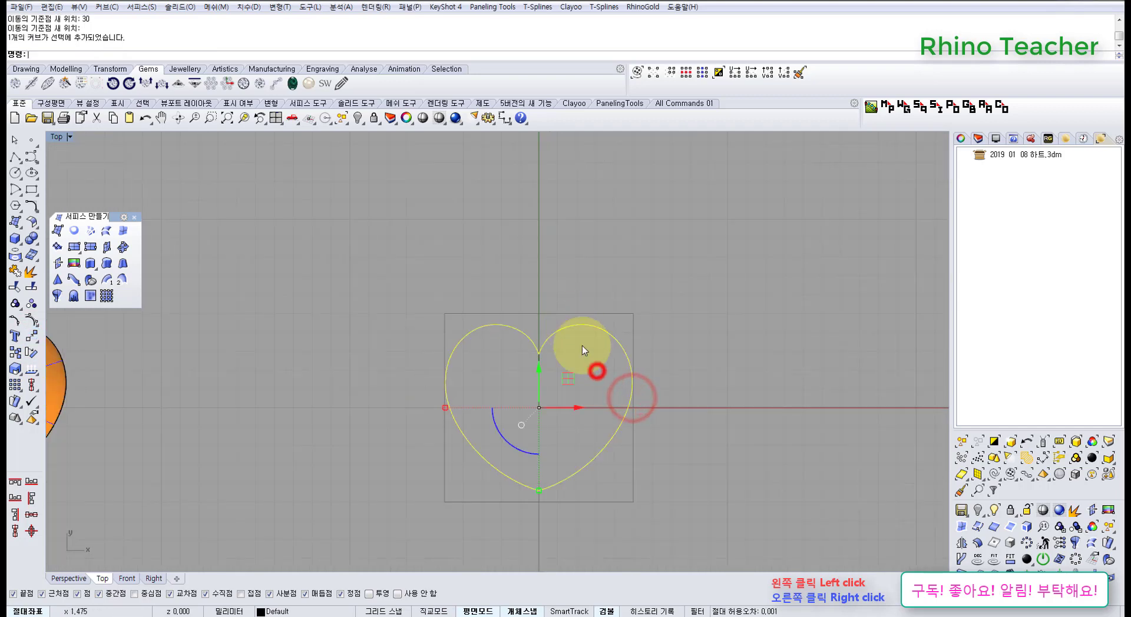
key(ctrl+F4)
right_drag(577, 414, 436, 371)
scroll(543, 360, down, 6)
right_drag(490, 344, 428, 353)
click(15, 352)
click(402, 428)
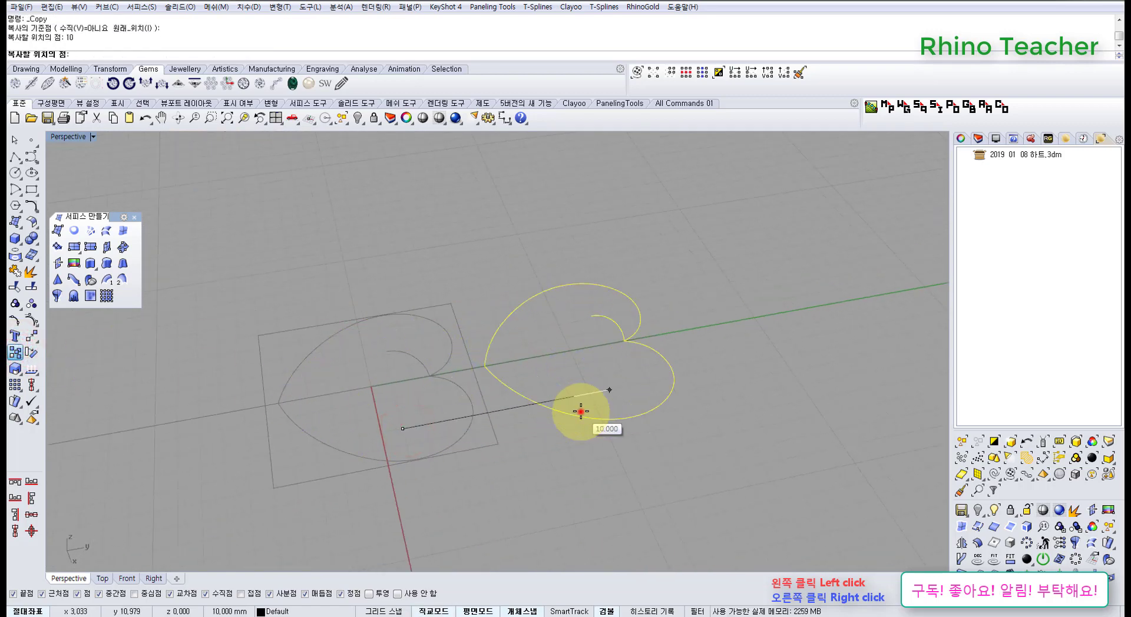
click(581, 412)
key(Return)
- In the top view, explode the copied heart curve and delete its right half
click(642, 441)
key(ctrl+F1)
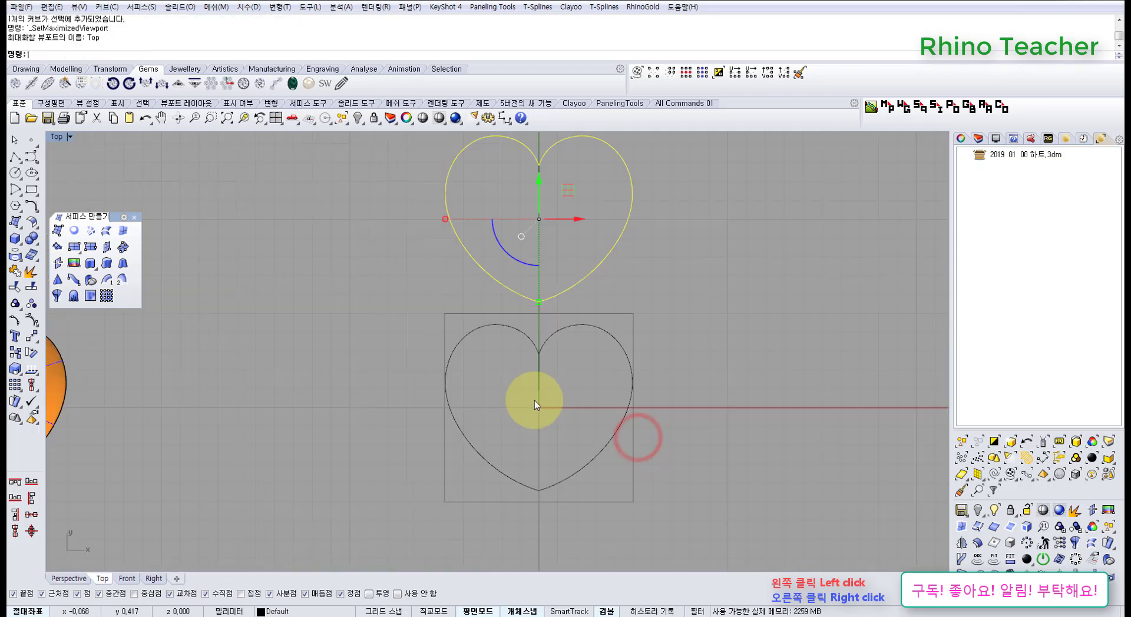
right_drag(522, 384, 495, 457)
click(655, 354)
drag(628, 312, 574, 255)
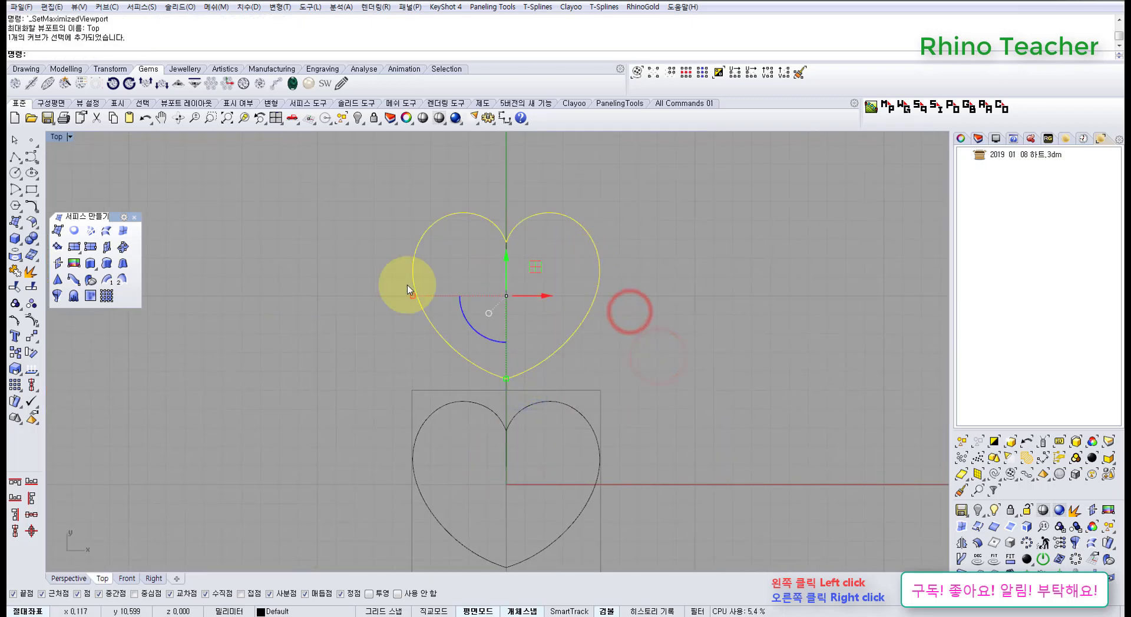
click(302, 237)
right_drag(401, 222, 314, 326)
drag(529, 329, 490, 389)
right_drag(495, 395, 537, 363)
key(Delete)
- Mirror the copied heart's left half across the Y axis from its cleft point, with history recording on
scroll(414, 314, up, 6)
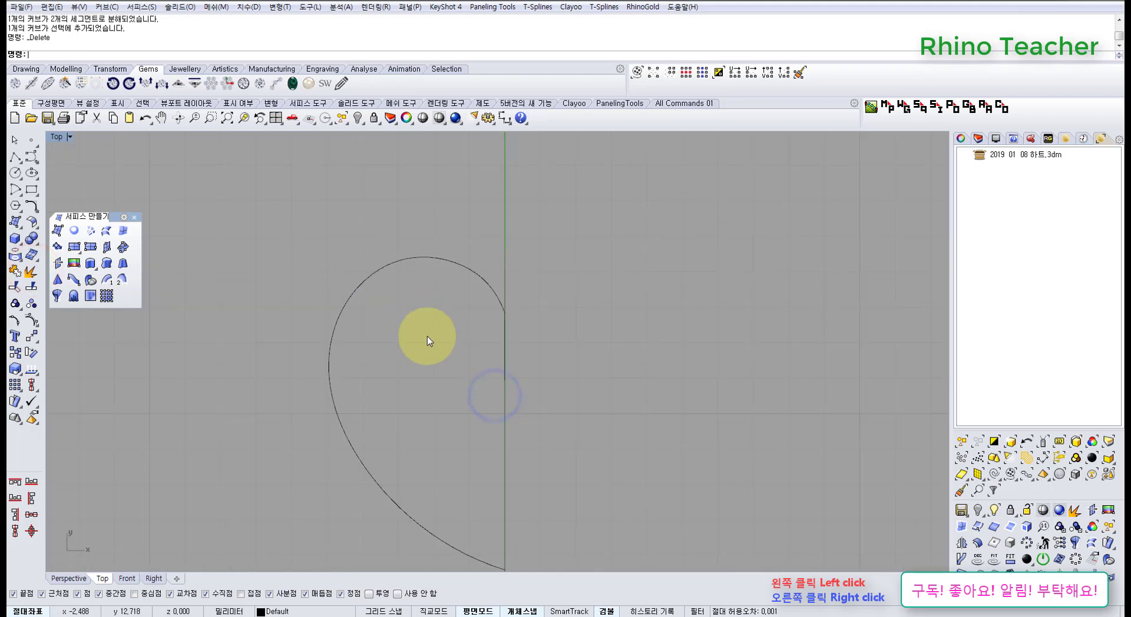
drag(421, 338, 329, 371)
right_drag(465, 348, 427, 262)
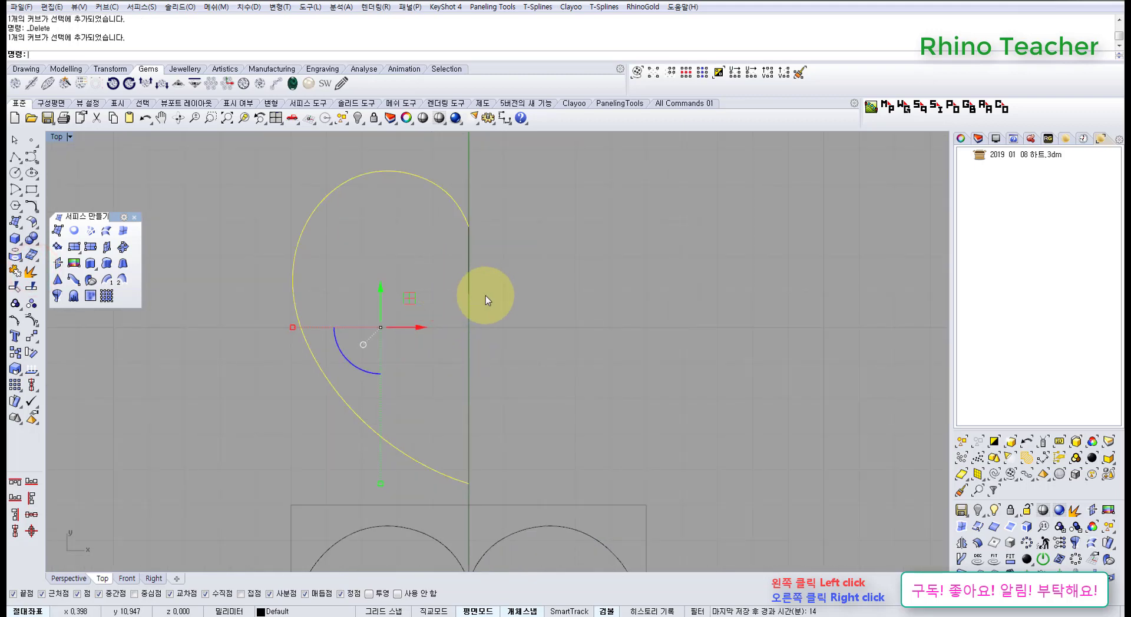
middle_click(485, 295)
click(410, 299)
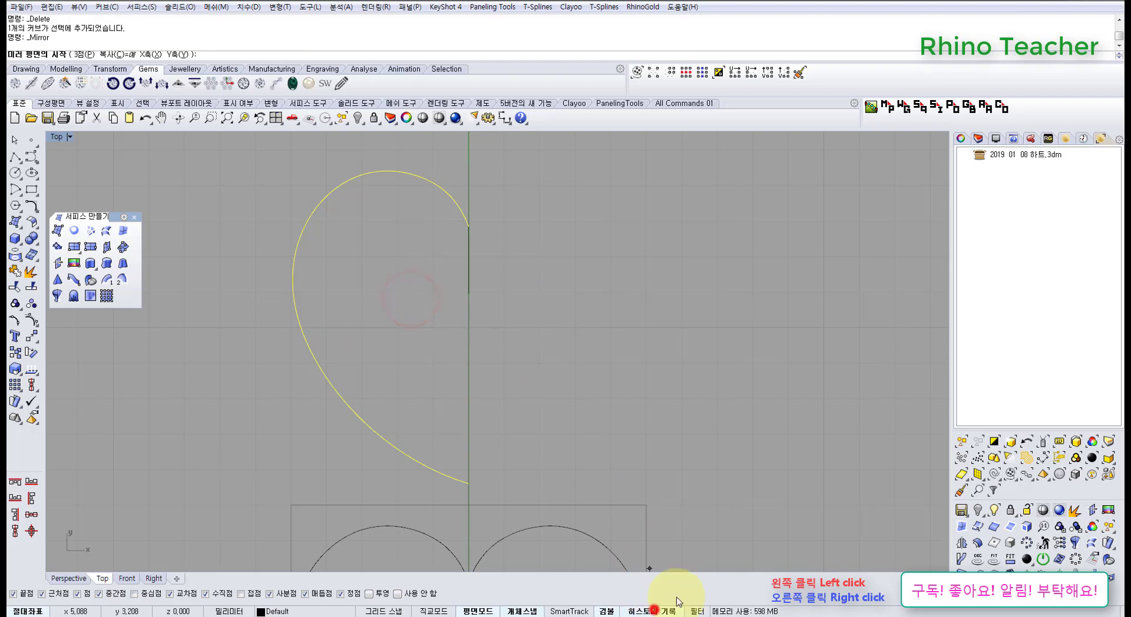
click(471, 225)
click(470, 383)
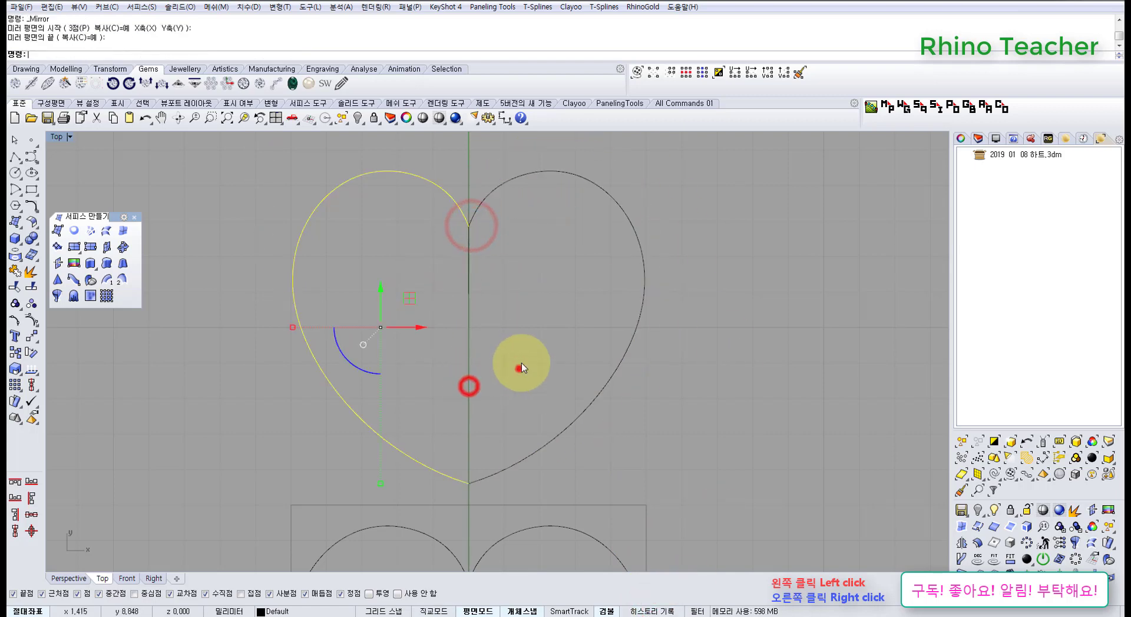
- Turn on the control points of the copied heart's left half and examine them around the cleft
click(520, 369)
drag(442, 166, 413, 203)
right_drag(429, 261, 422, 303)
key(F10)
scroll(454, 266, up, 8)
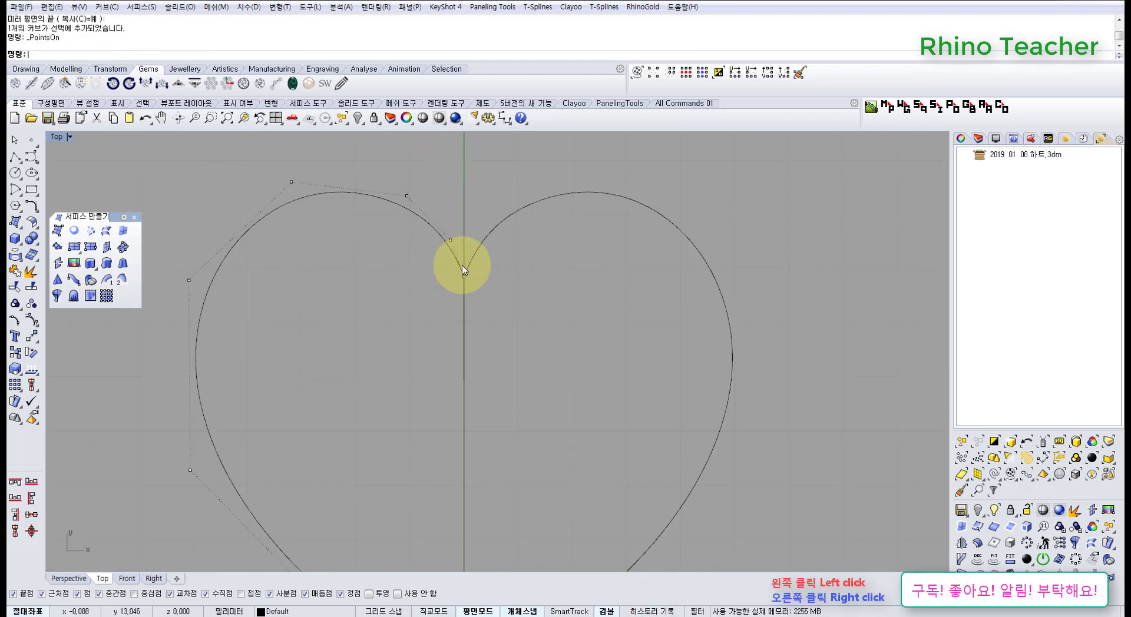
scroll(454, 265, down, 6)
right_drag(453, 264, 432, 295)
scroll(433, 299, down, 8)
right_drag(446, 376, 455, 356)
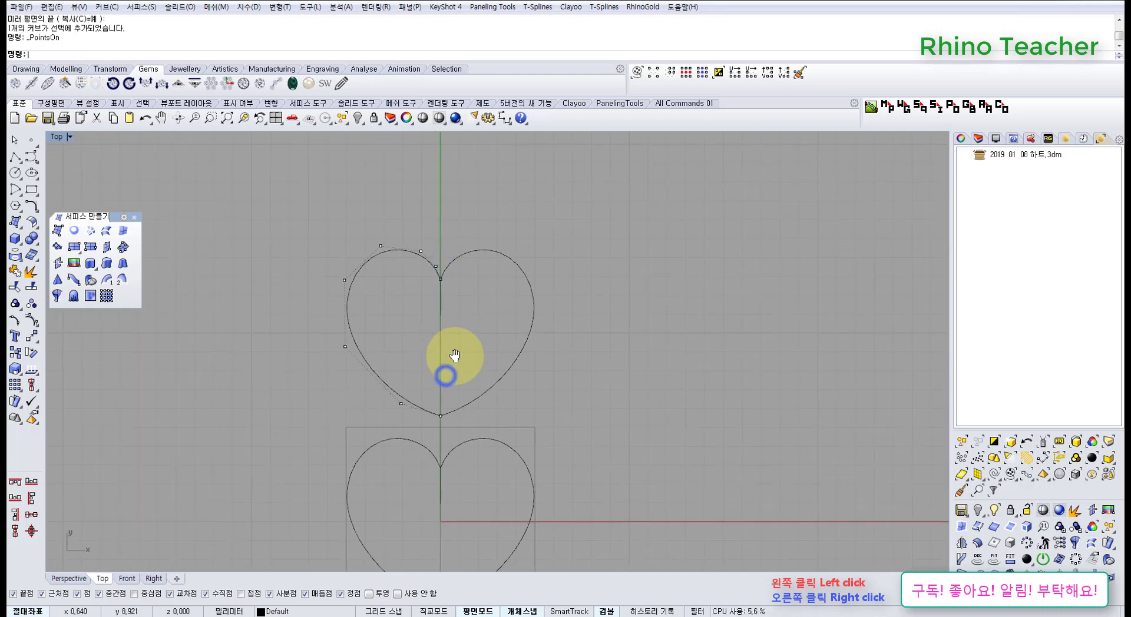
scroll(433, 284, up, 11)
scroll(460, 296, down, 11)
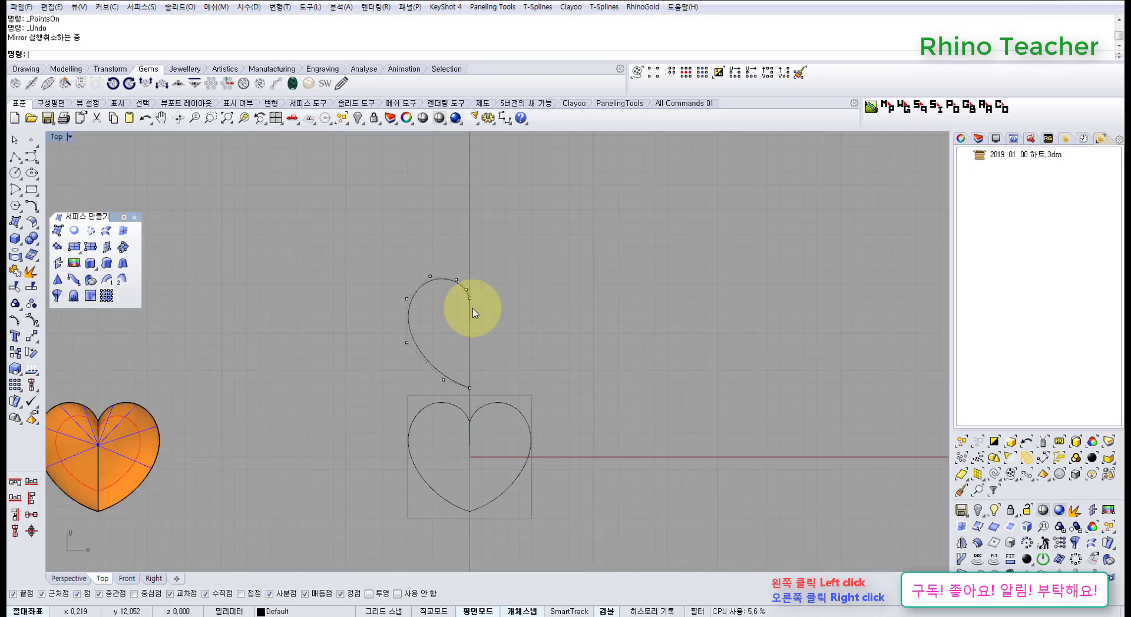
- In the perspective view, copy the original heart curve and profile curve together 10 mm along the positive Y direction
key(ctrl+F4)
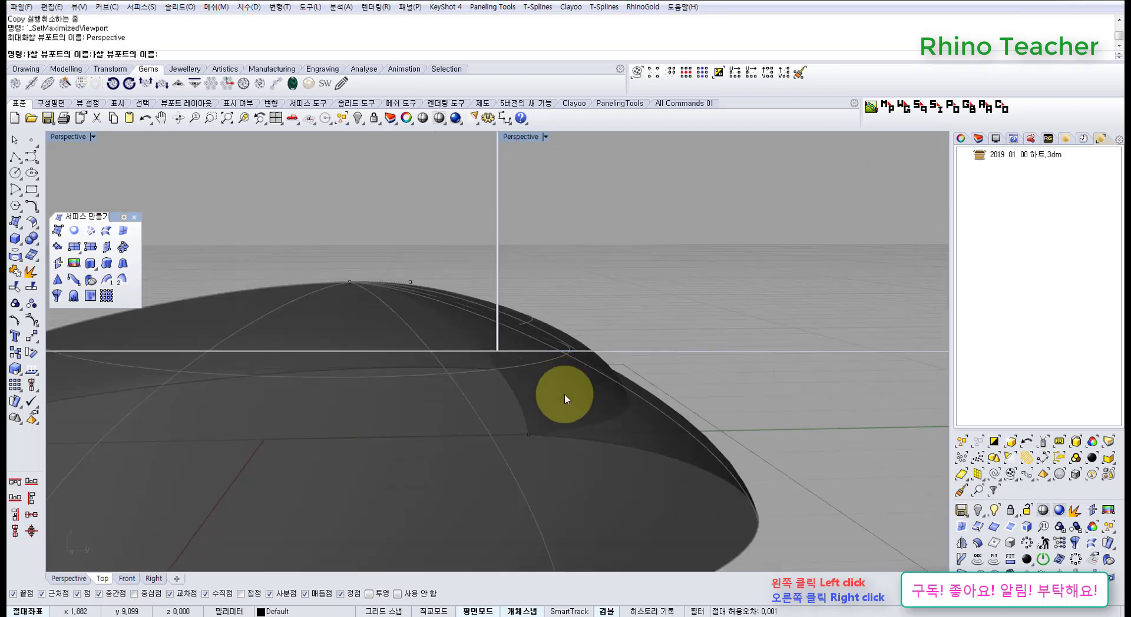
right_drag(525, 404, 462, 365)
scroll(462, 366, up, 7)
click(444, 380)
shift+drag(399, 313, 379, 337)
scroll(379, 337, down, 5)
right_drag(380, 348, 398, 394)
shift+right_drag(398, 394, 562, 361)
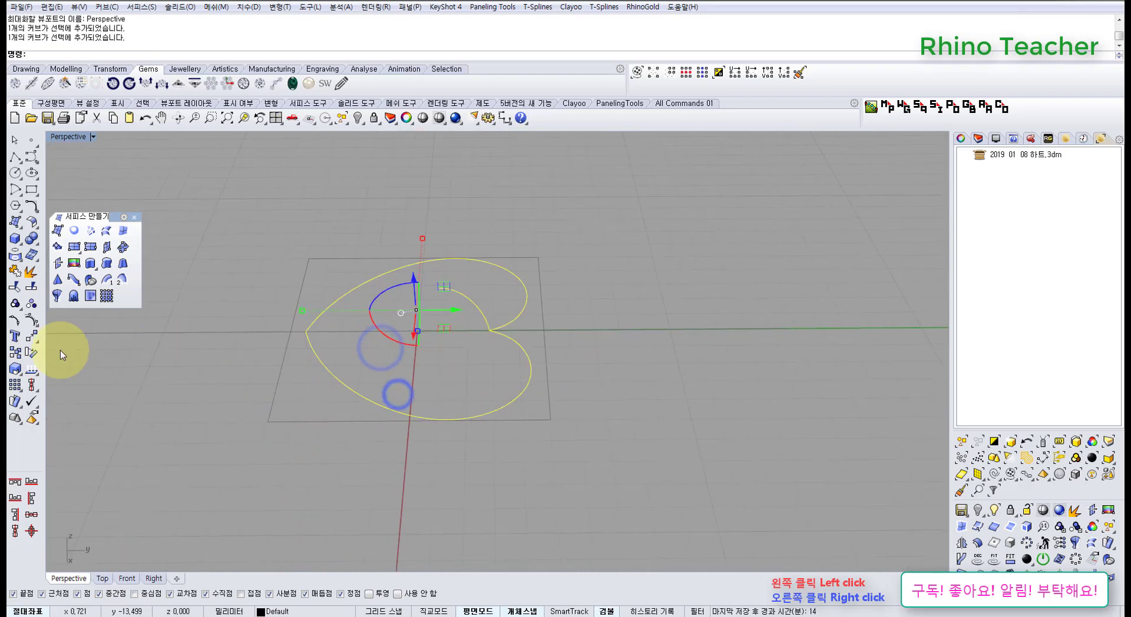
click(14, 354)
click(297, 489)
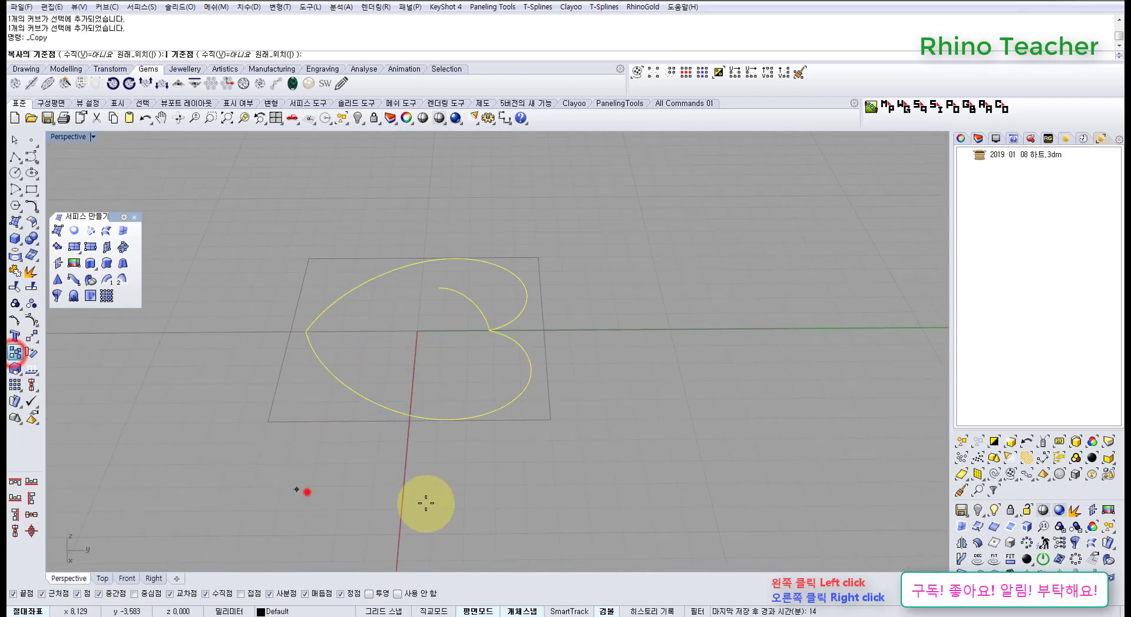
key(Return)
click(575, 498)
right_click(623, 456)
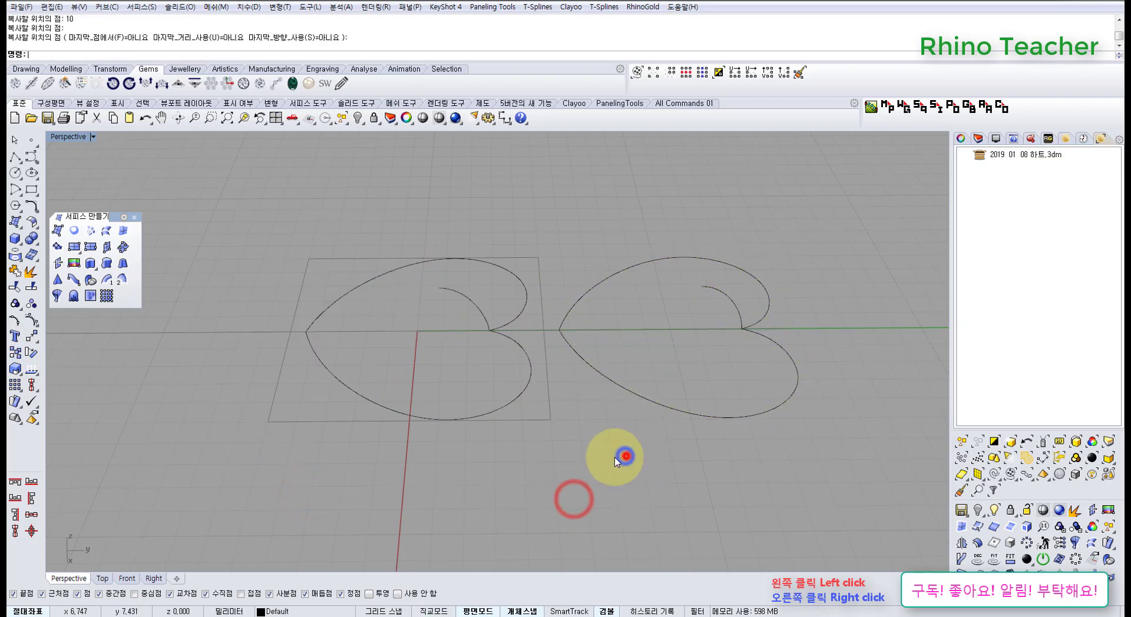
- In the top view, explode the heart curve at the origin and delete its right half
click(517, 399)
key(ctrl+F1)
right_drag(509, 410, 507, 319)
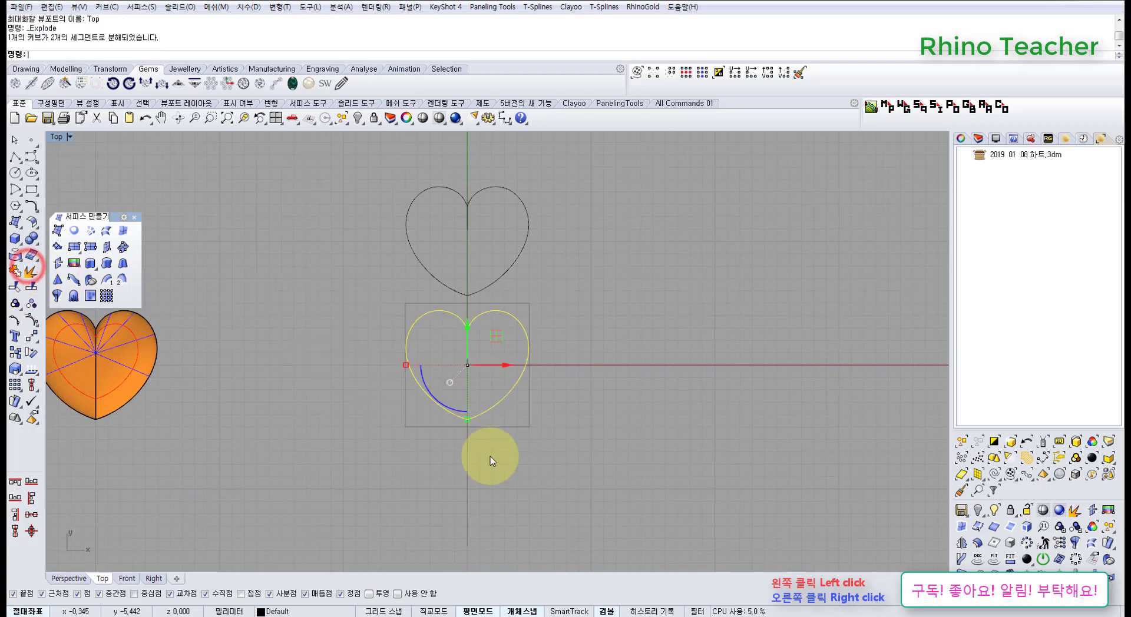
right_drag(548, 384, 561, 363)
scroll(502, 314, up, 12)
click(506, 298)
drag(513, 289, 461, 228)
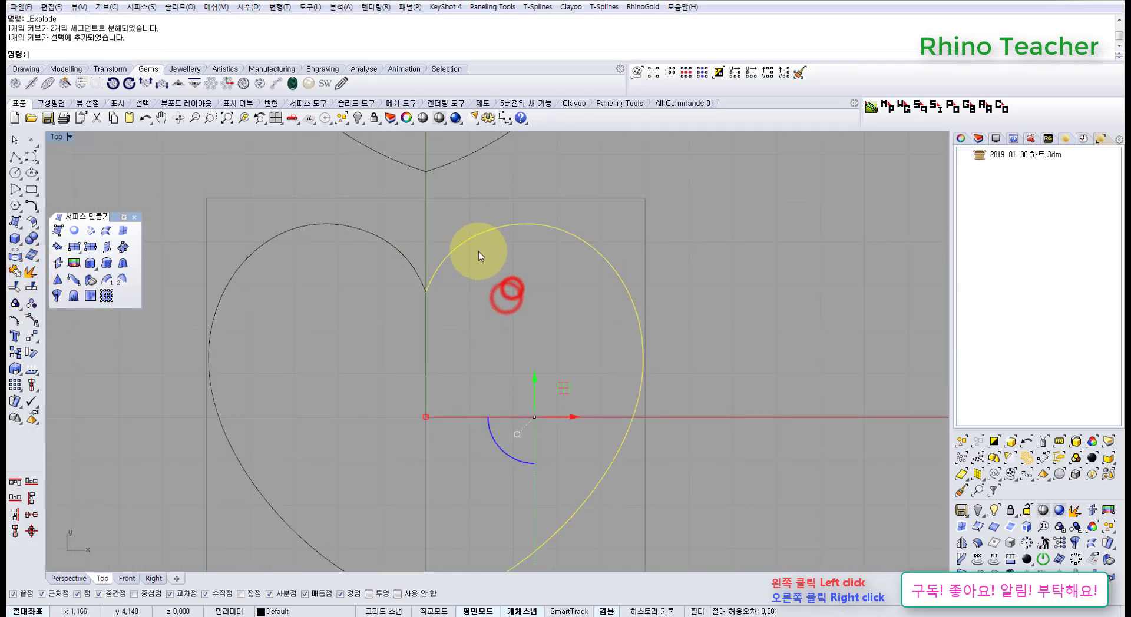
key(Delete)
- Mirror the heart's remaining left half across the Y axis from the origin, with history recording on
click(401, 232)
middle_click(465, 322)
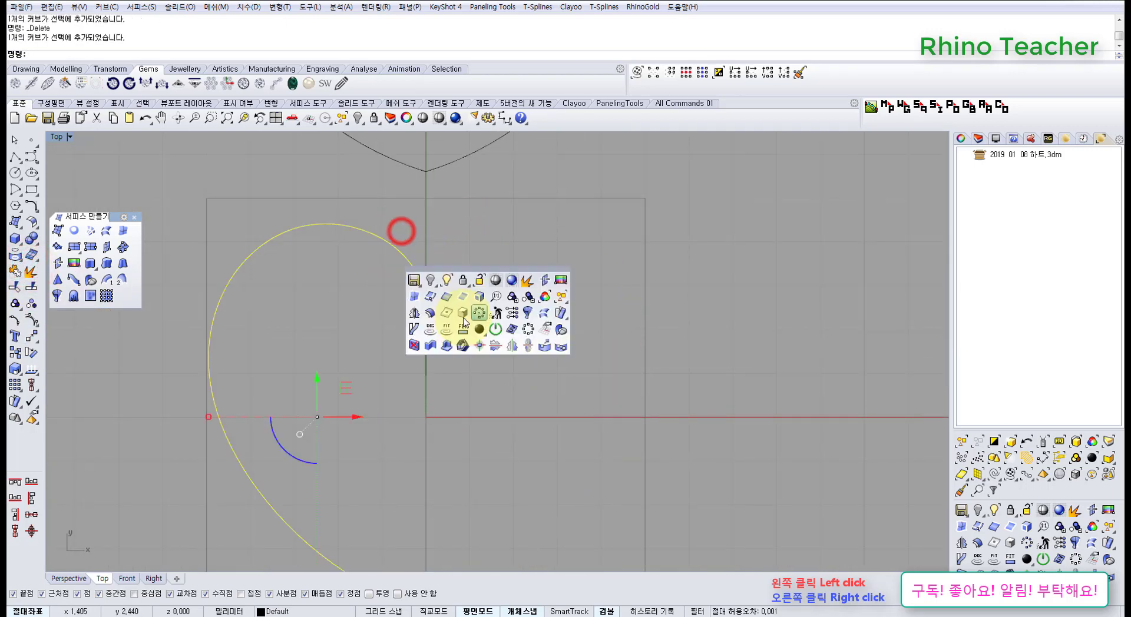
click(415, 312)
click(651, 612)
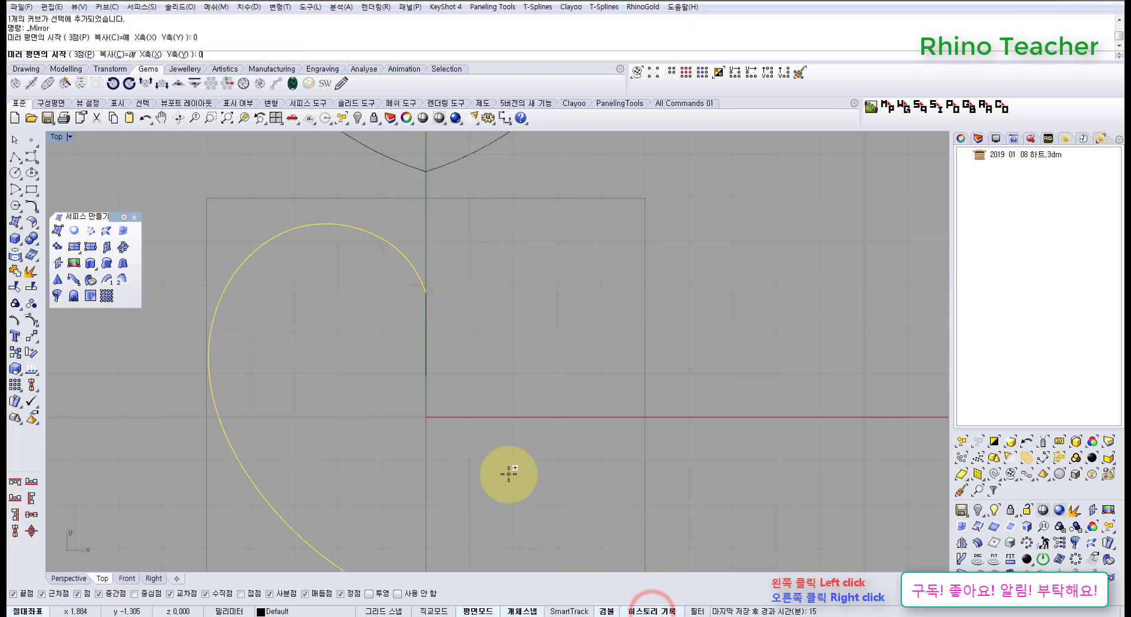
key(Return)
click(447, 239)
click(352, 282)
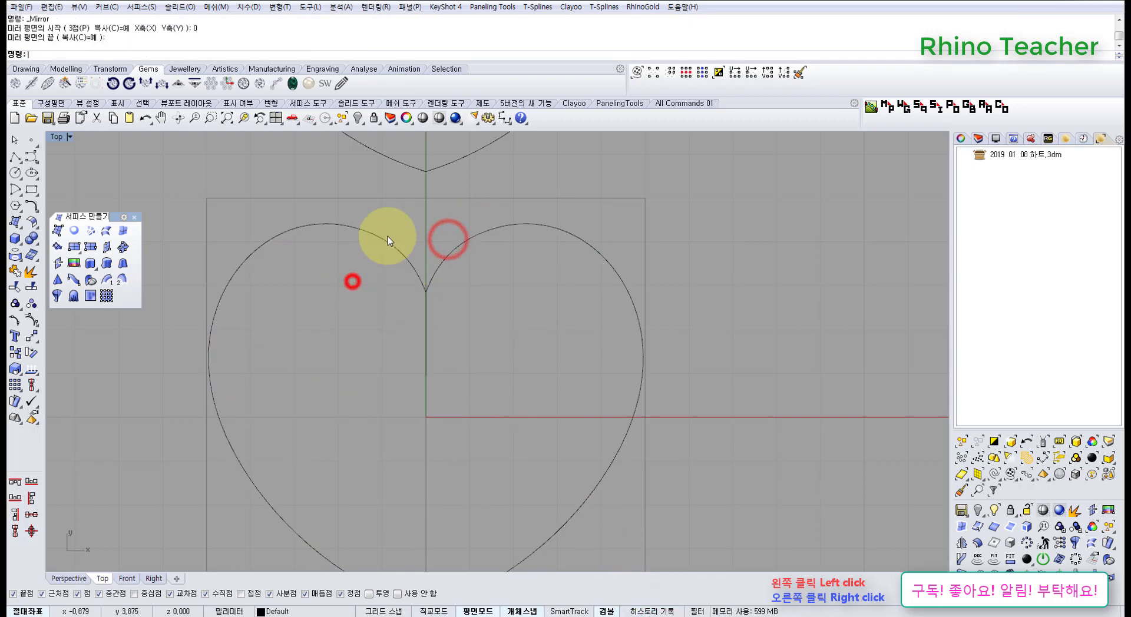
- Show the left half's control points and align the one next to the cleft with the cleft endpoint in Y only
click(388, 240)
right_click(386, 322)
scroll(461, 270, up, 5)
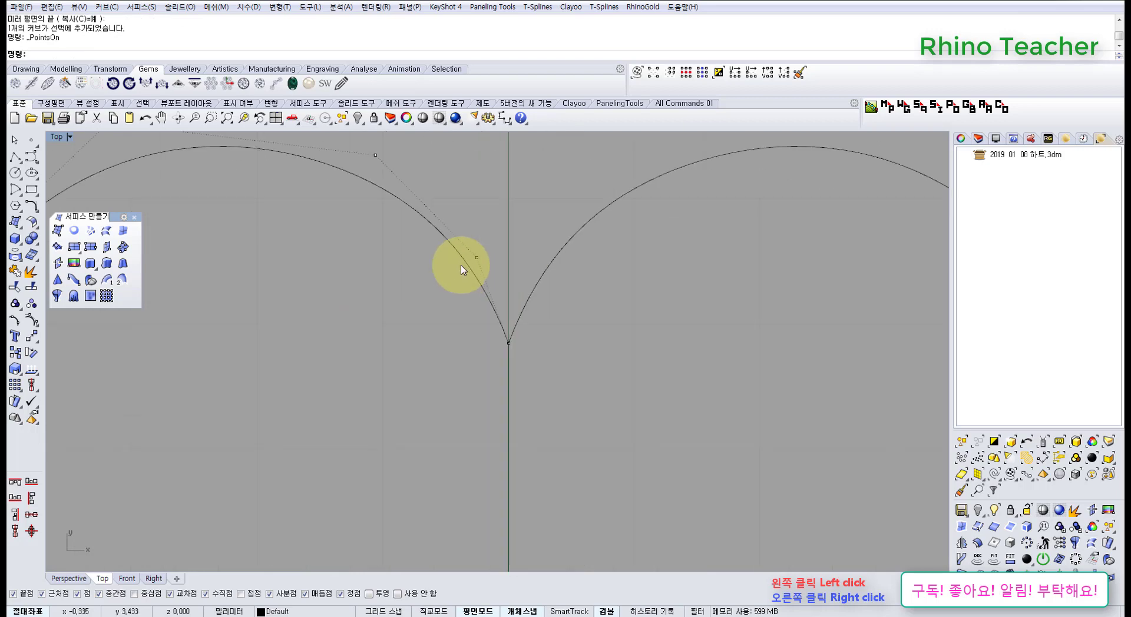
drag(437, 237, 502, 276)
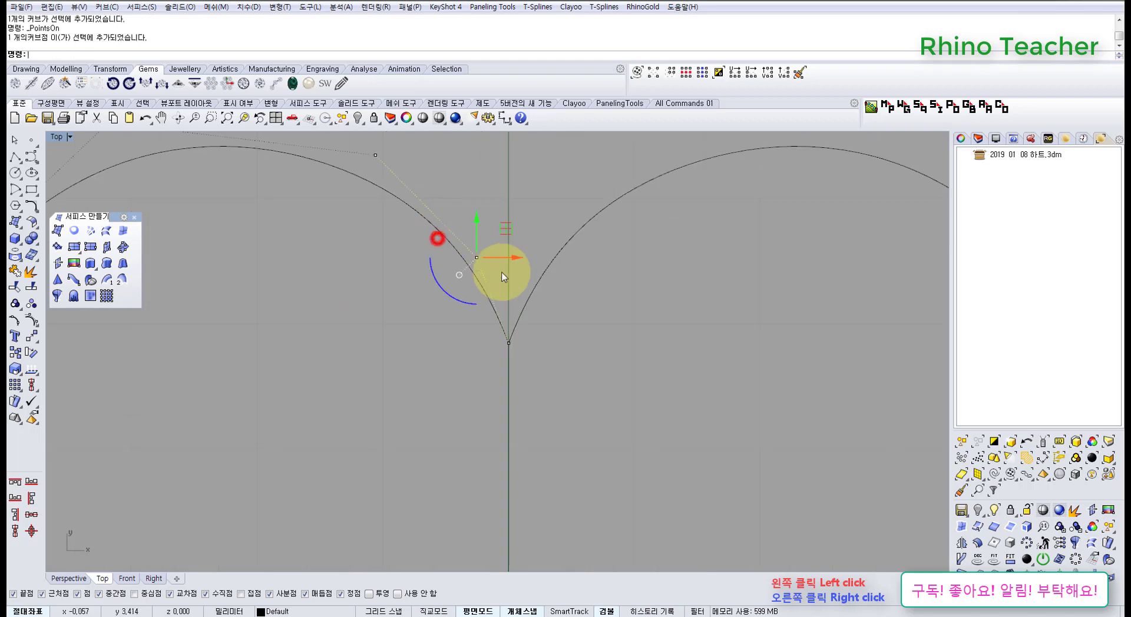
click(31, 335)
click(85, 347)
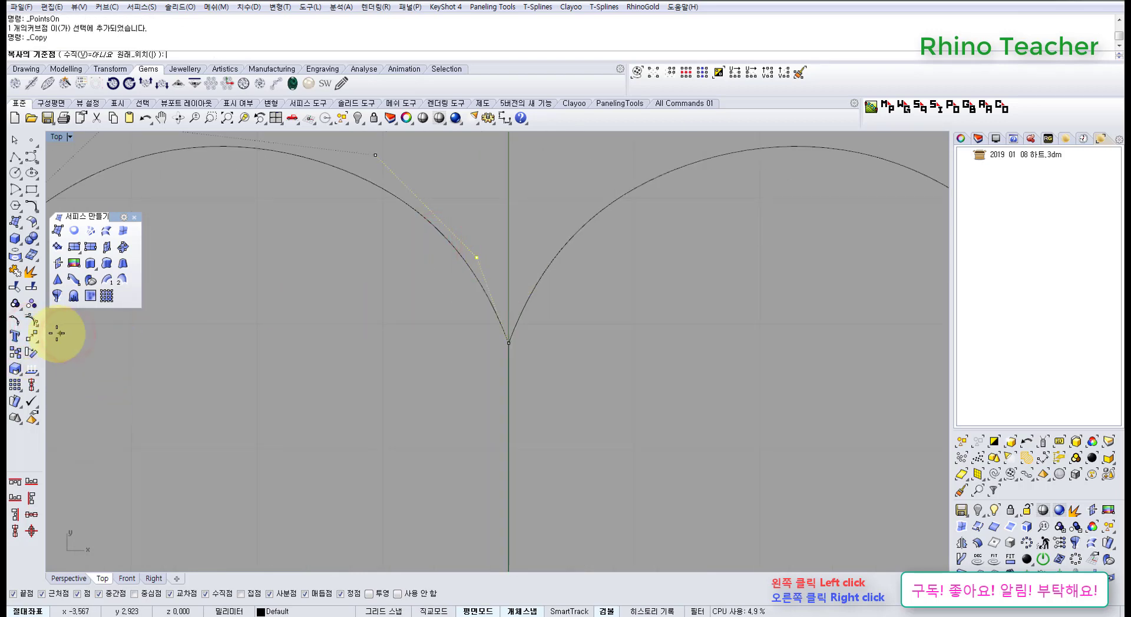
click(36, 340)
drag(70, 331, 106, 357)
click(134, 401)
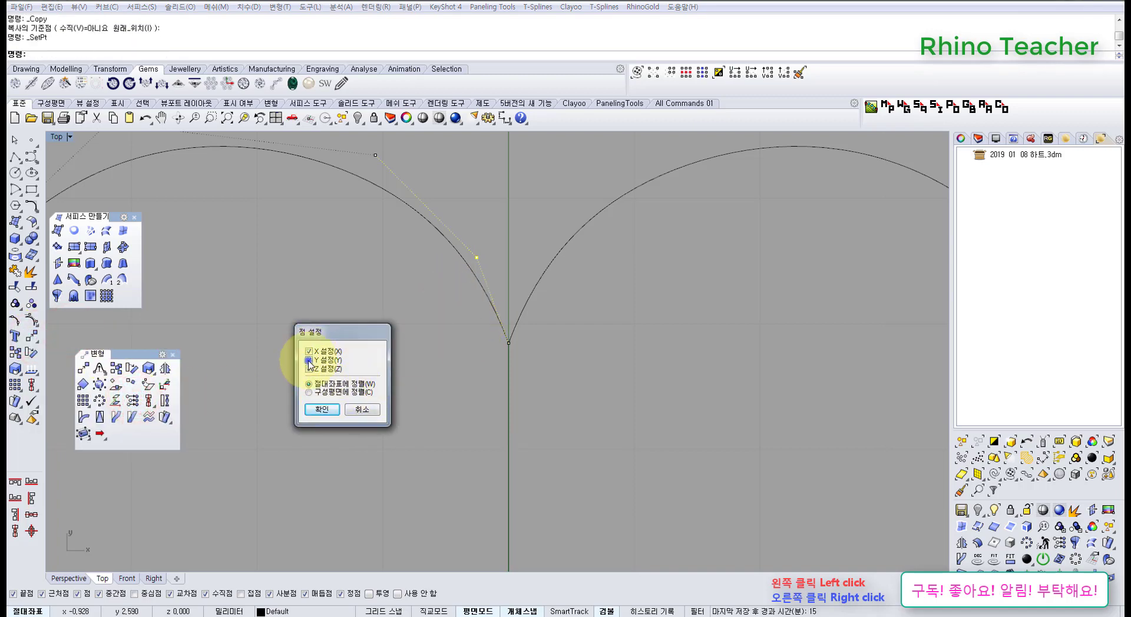
click(323, 411)
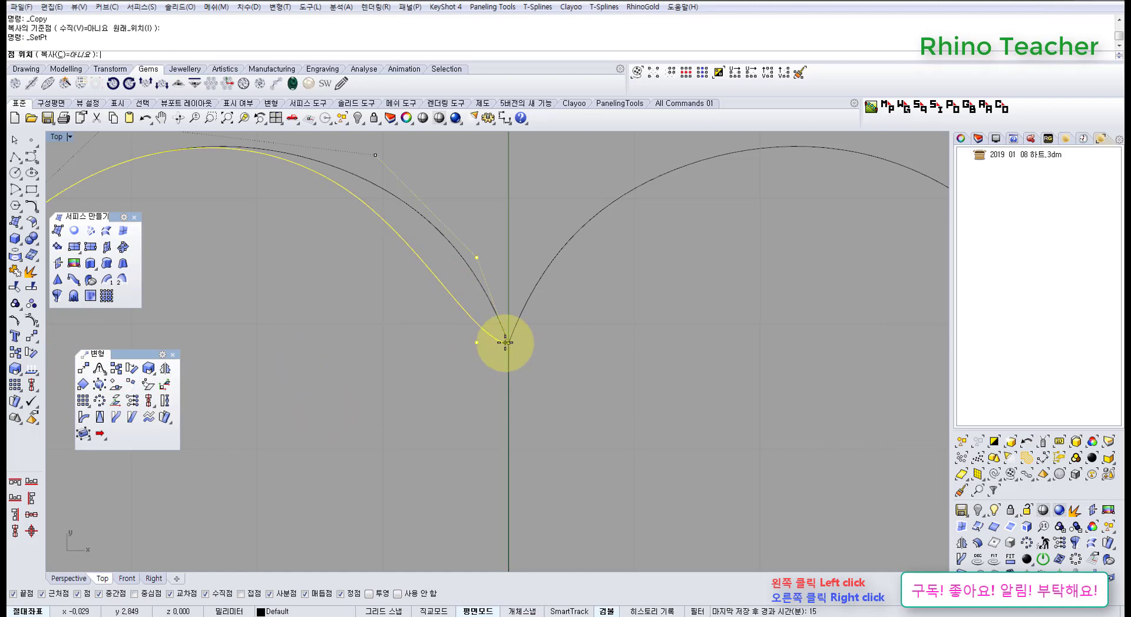
click(505, 342)
scroll(530, 350, up, 2)
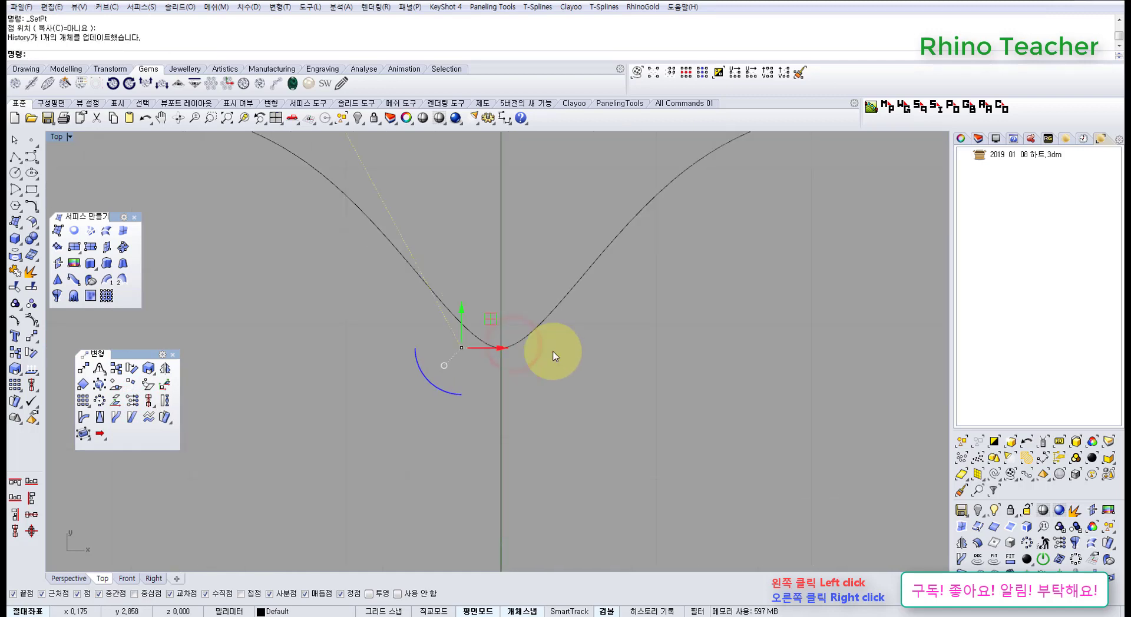
- Align the control point next to the heart's lower tip with the tip endpoint in Y only using Set Points
scroll(513, 356, down, 8)
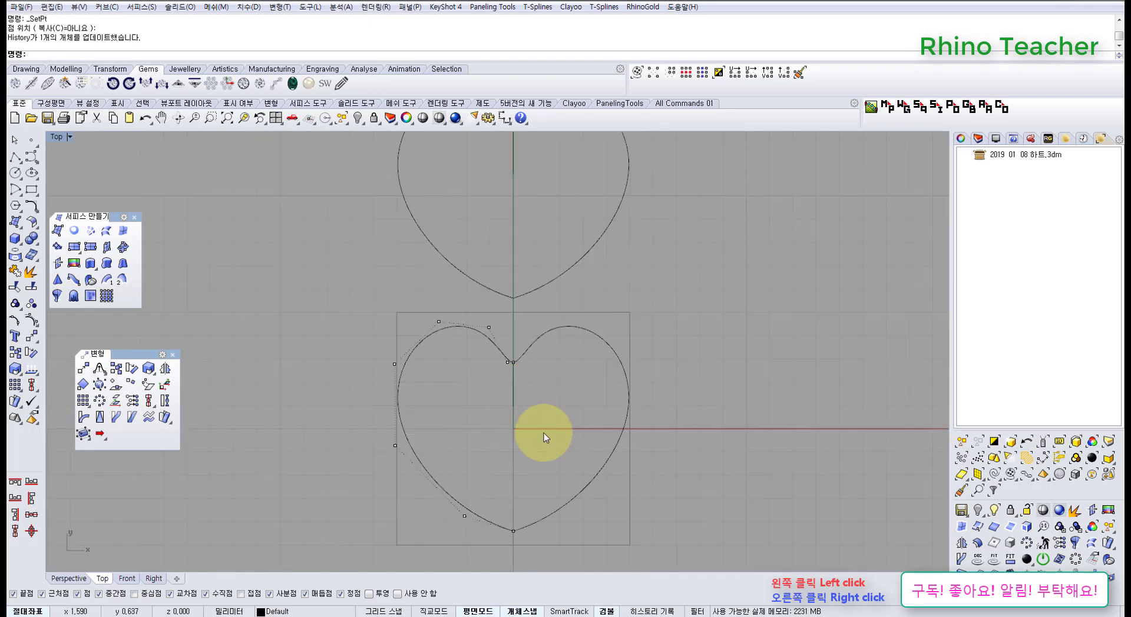
right_drag(538, 437, 495, 346)
scroll(472, 426, up, 7)
scroll(522, 391, down, 3)
right_drag(440, 432, 488, 395)
click(403, 370)
scroll(518, 390, up, 2)
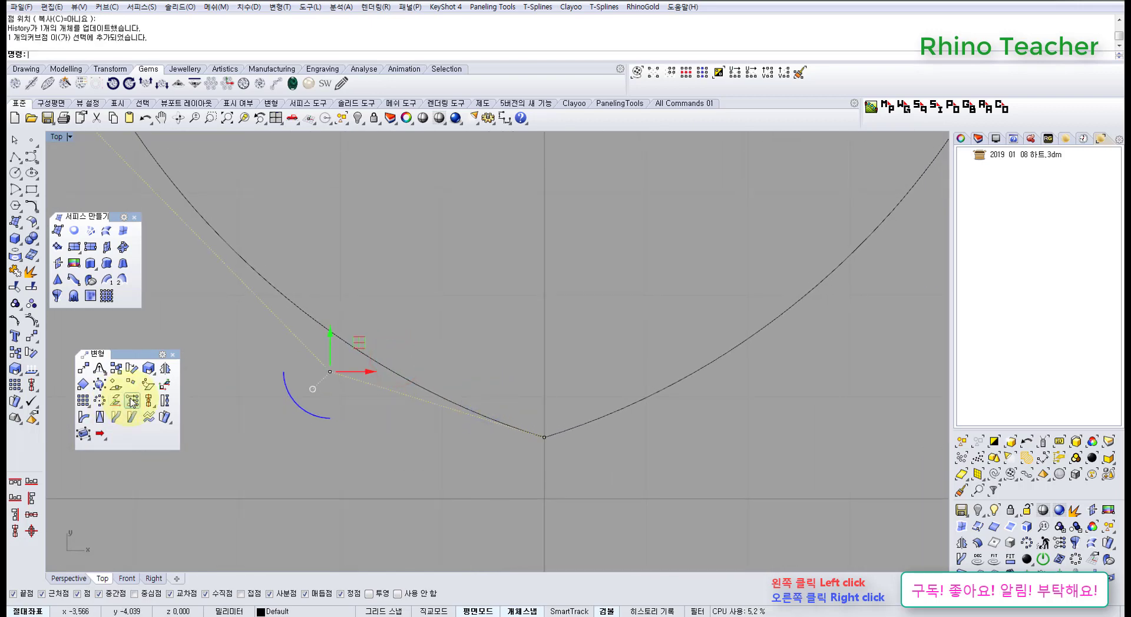
click(132, 401)
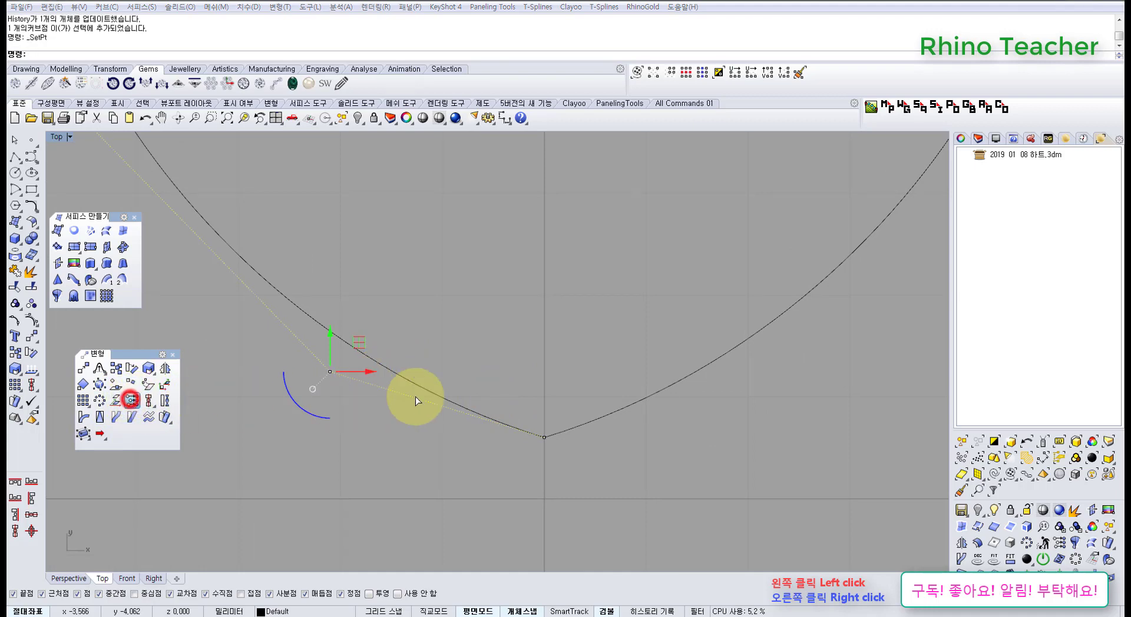
click(321, 409)
click(542, 438)
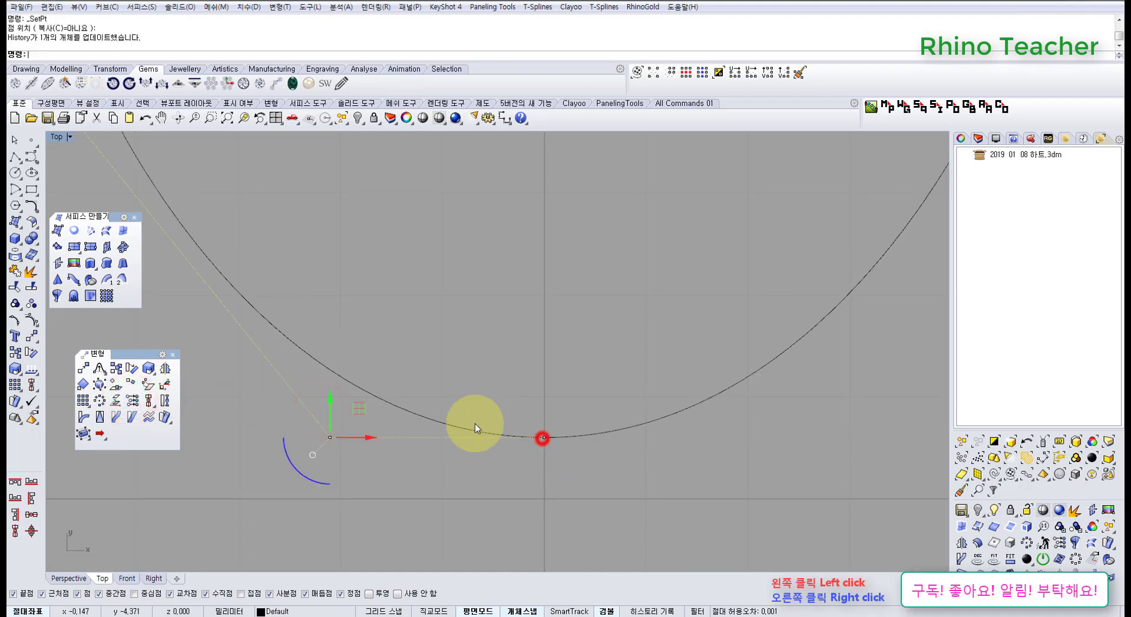
- Slide the control point beside the lower tip horizontally toward the tip to tighten the point of the heart
click(329, 438)
scroll(354, 451, down, 3)
drag(360, 451, 433, 457)
scroll(436, 458, down, 8)
right_drag(436, 308, 449, 327)
click(453, 329)
scroll(442, 301, up, 6)
scroll(440, 303, up, 2)
click(397, 365)
scroll(378, 396, down, 6)
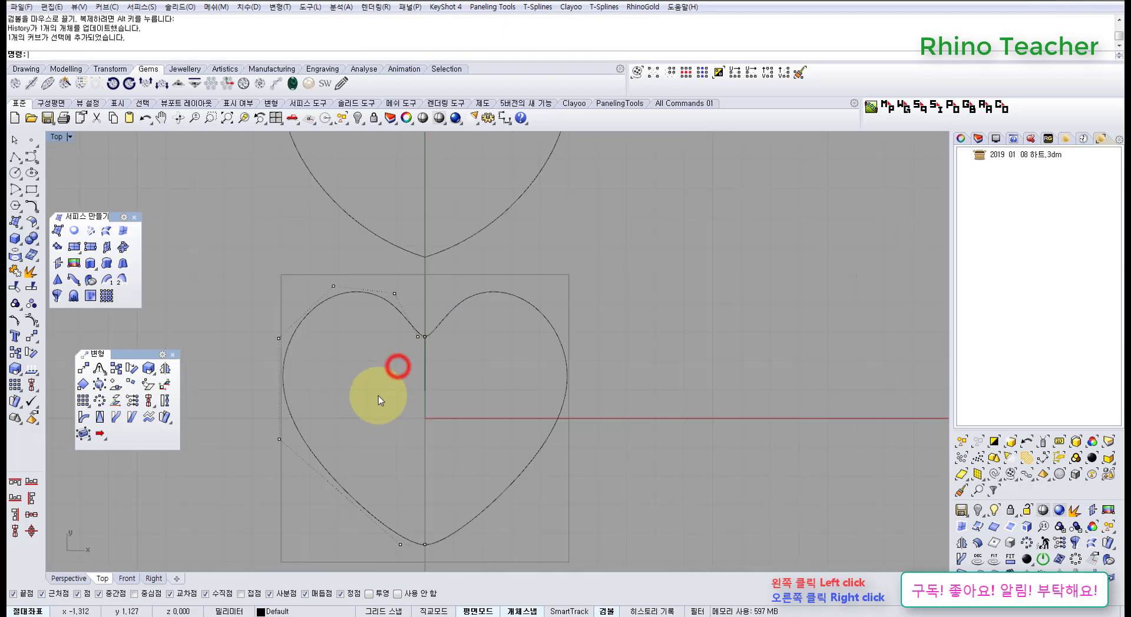
- Move the left lobe's inner control point above the cleft inward and down toward the cleft
right_drag(389, 391, 443, 350)
scroll(470, 299, up, 8)
scroll(469, 300, down, 4)
right_drag(434, 268, 363, 285)
scroll(441, 250, down, 6)
scroll(382, 265, up, 3)
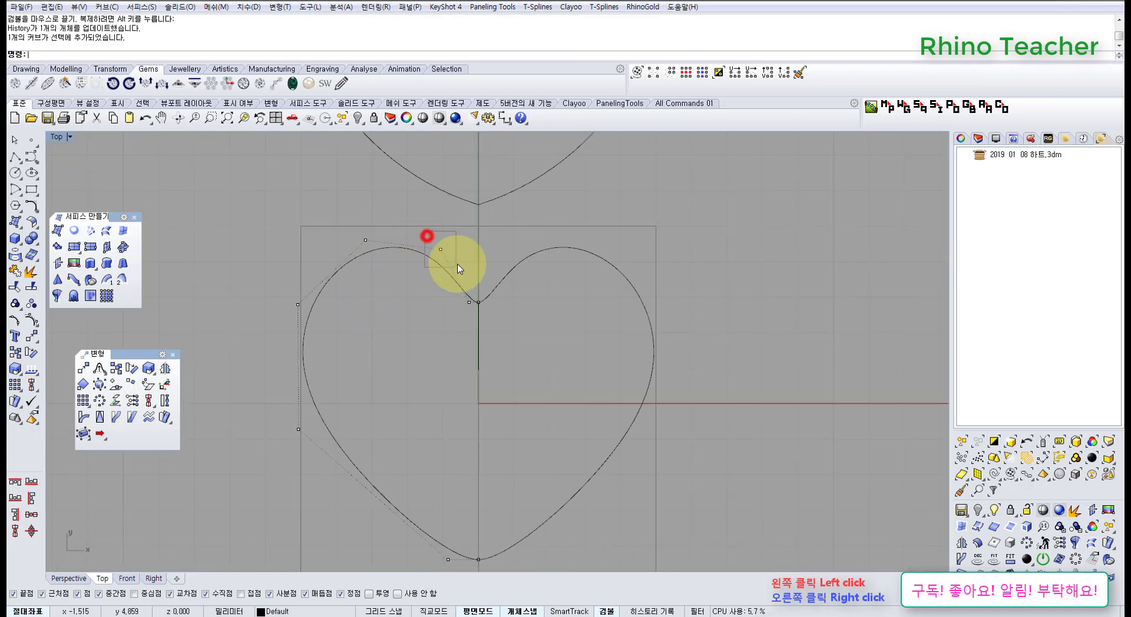
scroll(461, 240, up, 3)
drag(460, 269, 494, 256)
scroll(489, 256, down, 6)
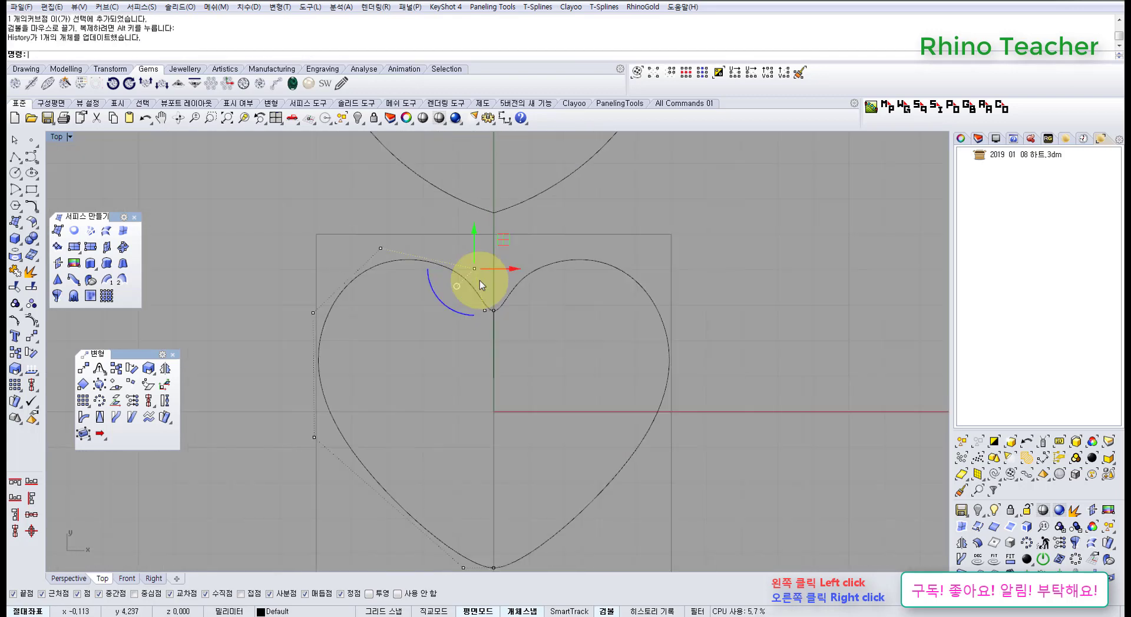
right_drag(452, 306, 479, 283)
click(452, 327)
- Move the control point above the left lobe slightly inward toward the Y axis
drag(396, 212, 446, 261)
right_drag(441, 250, 447, 303)
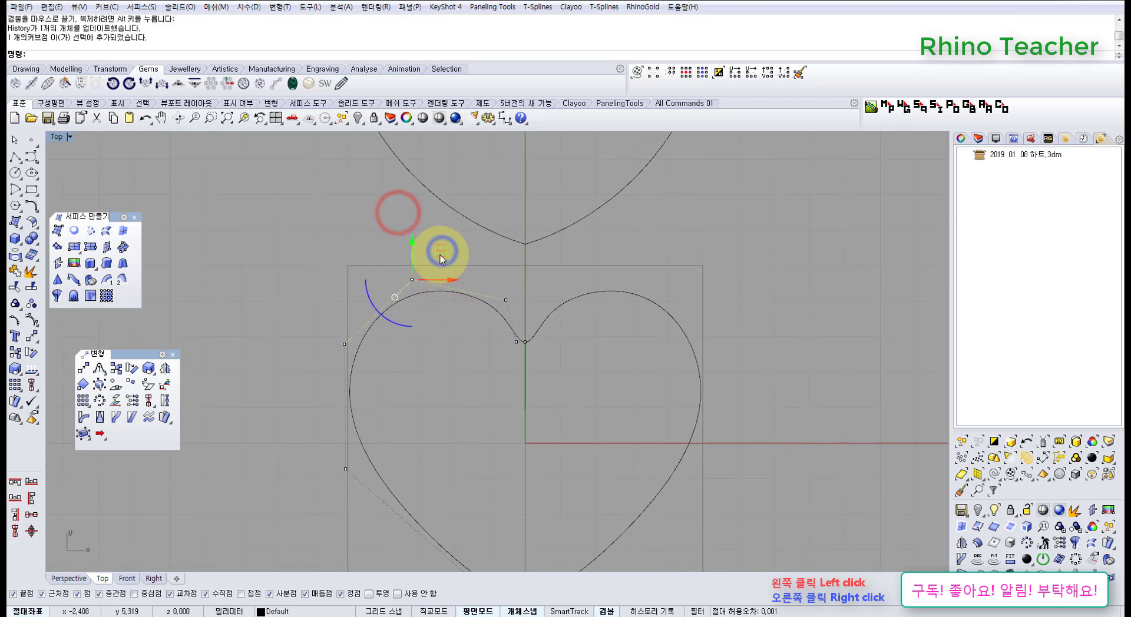
drag(440, 253, 449, 253)
click(485, 336)
- Move the left half's lower side control point inward and down toward the tip
right_drag(465, 363, 483, 282)
drag(346, 367, 401, 433)
right_drag(454, 392, 450, 351)
drag(387, 317, 400, 351)
click(493, 318)
- Nudge the control point beside the cleft endpoint horizontally toward the Y axis to sharpen the cleft
scroll(491, 313, down, 2)
right_drag(487, 308, 491, 368)
scroll(412, 306, up, 4)
right_drag(559, 313, 495, 314)
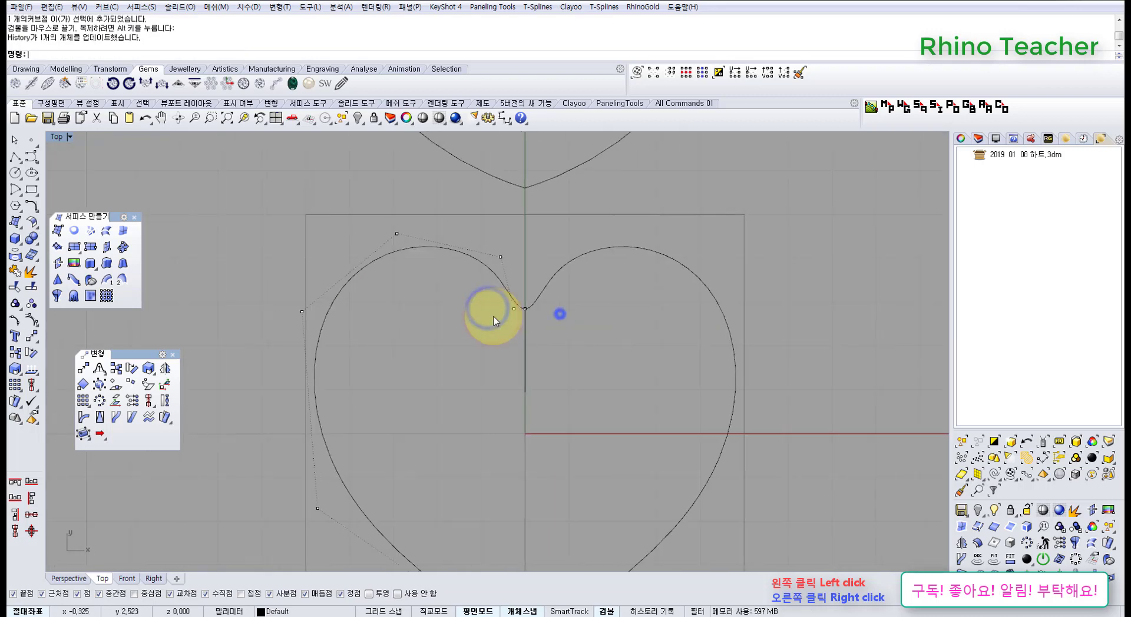
scroll(481, 310, up, 8)
drag(479, 309, 535, 355)
drag(560, 334, 569, 334)
click(599, 363)
- Lower the left lobe's inner control point slightly toward the cleft
scroll(595, 375, down, 6)
right_drag(575, 376, 503, 310)
scroll(542, 245, up, 5)
scroll(542, 249, down, 5)
scroll(502, 310, up, 8)
drag(473, 226, 538, 268)
drag(517, 228, 518, 235)
scroll(518, 236, down, 2)
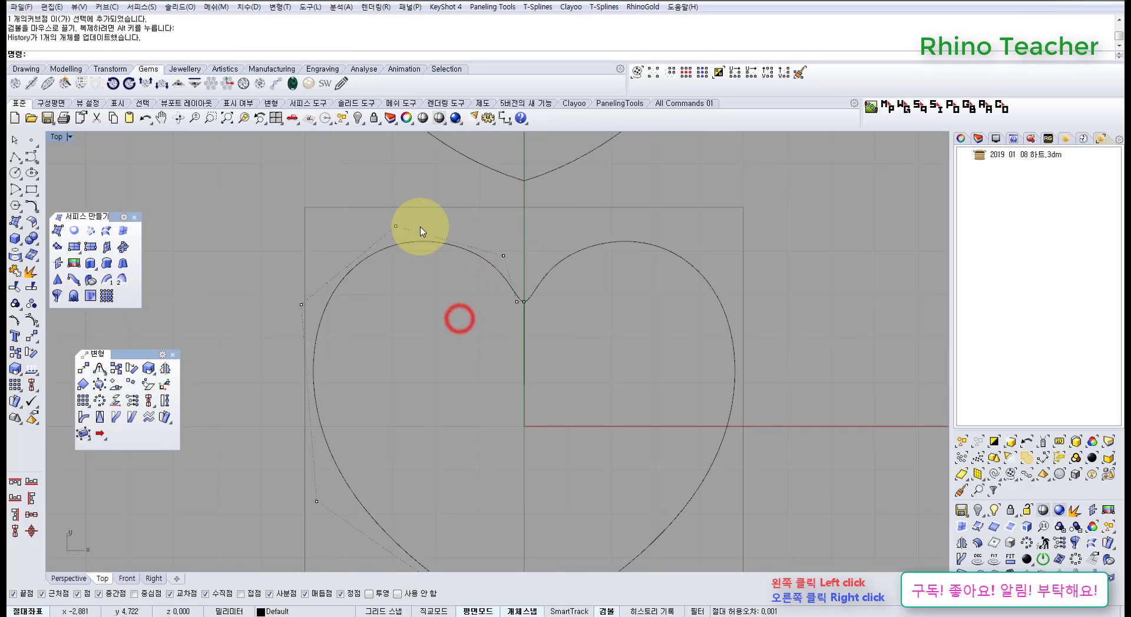
- Move the control point above the left lobe further inward toward the Y axis and slightly up
right_drag(471, 267, 465, 283)
drag(364, 204, 411, 253)
right_drag(424, 252, 422, 313)
drag(415, 268, 503, 340)
click(441, 362)
- Lower the left lobe's inner control point slightly and shift the one beside the cleft endpoint slightly outward
scroll(509, 353, up, 4)
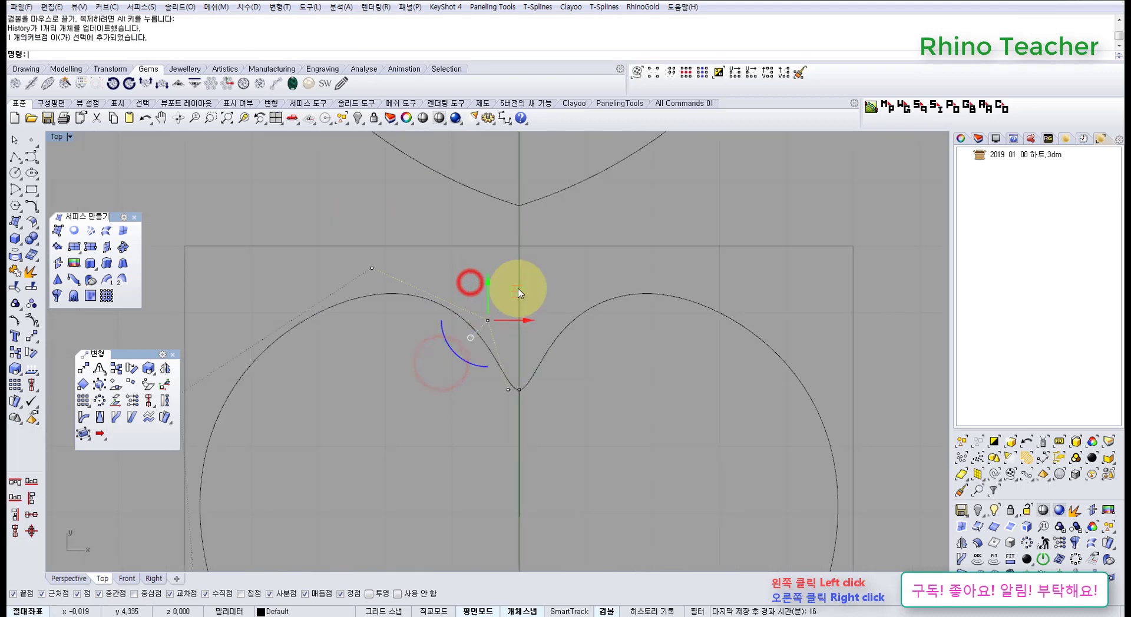
drag(519, 290, 520, 306)
click(489, 411)
scroll(501, 383, up, 8)
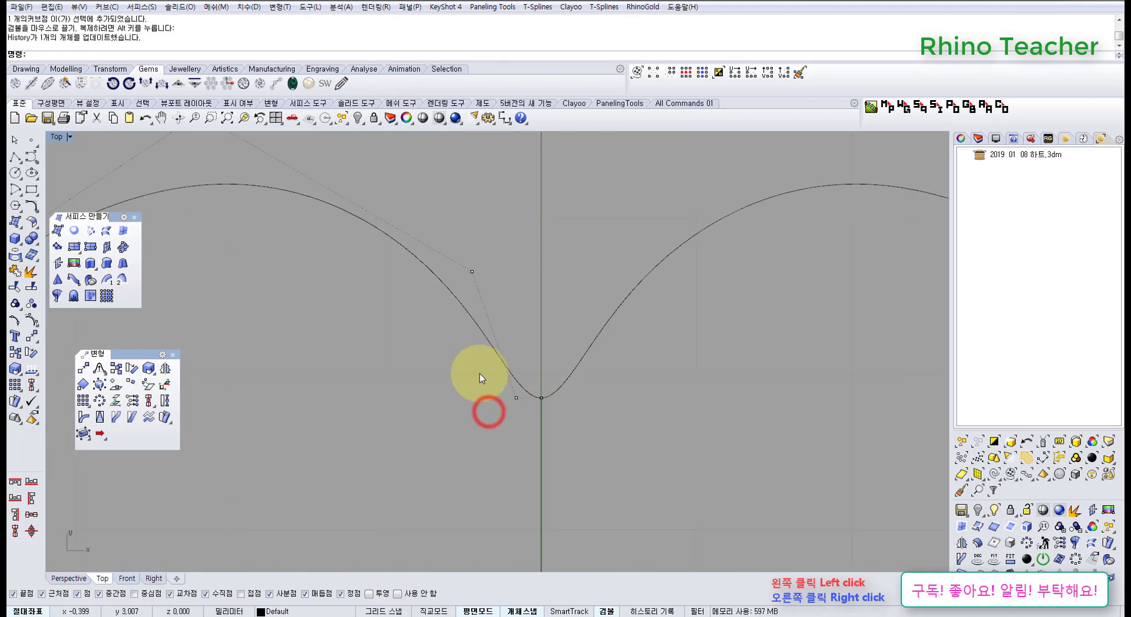
drag(480, 374, 553, 398)
click(492, 439)
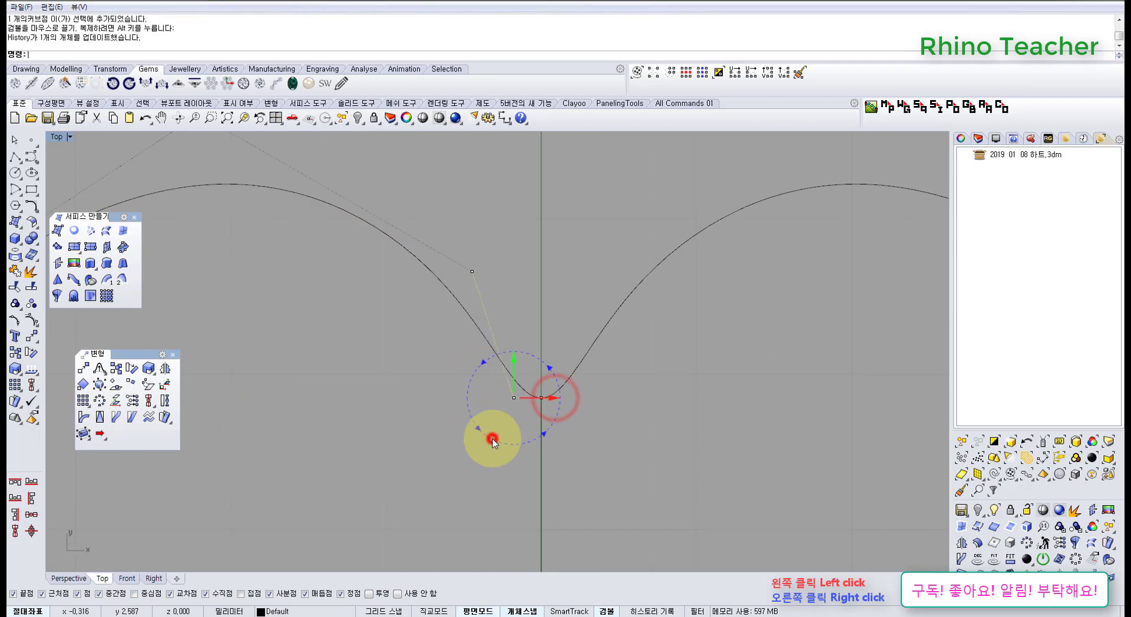
click(635, 464)
- Raise the left half's upper side control point to make the lobe's shoulder fuller
right_drag(505, 462, 619, 368)
scroll(618, 366, down, 10)
right_drag(510, 369, 520, 309)
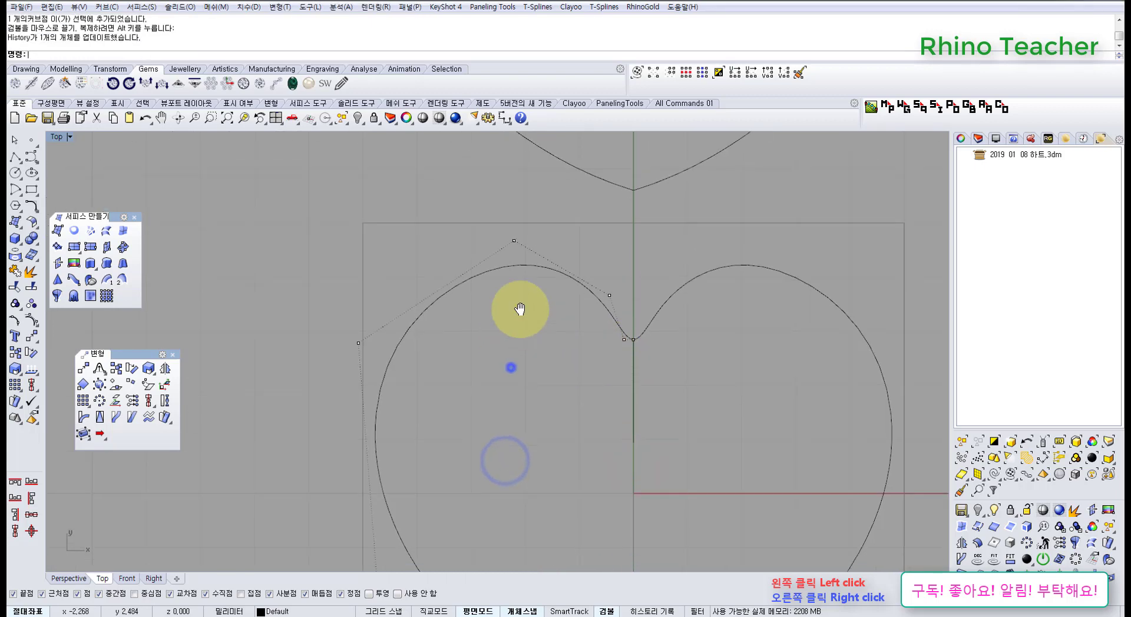
drag(334, 275, 396, 331)
scroll(464, 372, down, 4)
right_drag(464, 372, 464, 392)
mouse_move(424, 317)
mouse_down()
mouse_move(425, 280)
mouse_move(422, 295)
mouse_up()
click(526, 371)
- Nudge the left half's lower side control point slightly to refine the lower flank of the heart
right_drag(485, 401, 479, 326)
drag(342, 371, 459, 464)
drag(433, 404, 436, 394)
click(494, 353)
- Lower the left half's upper side control point slightly to soften the shoulder of the lobe
drag(354, 234, 439, 285)
right_drag(446, 290, 445, 343)
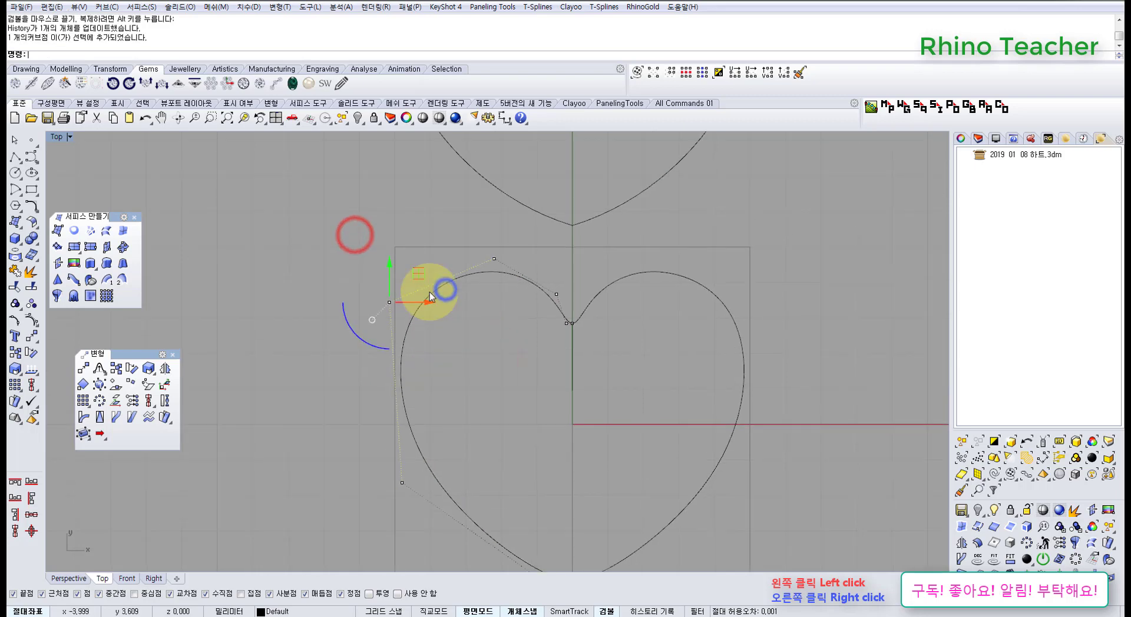
drag(420, 275, 418, 283)
click(493, 326)
right_drag(516, 311, 471, 304)
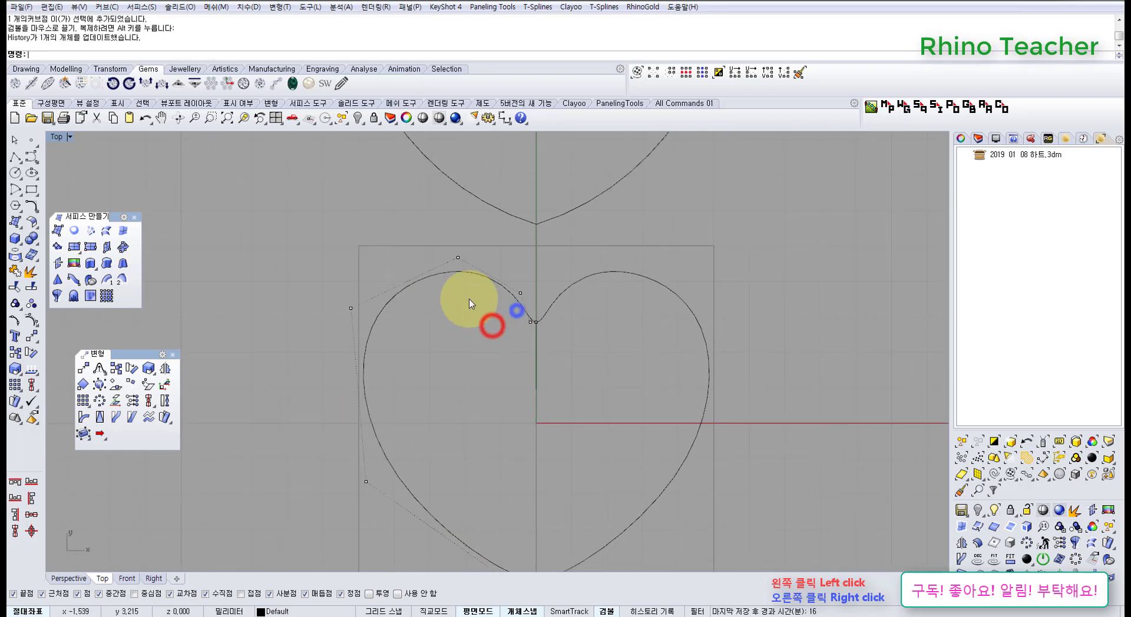
- Move the left lobe's inner control point slightly inward and down toward the cleft
scroll(472, 302, down, 6)
scroll(495, 301, up, 5)
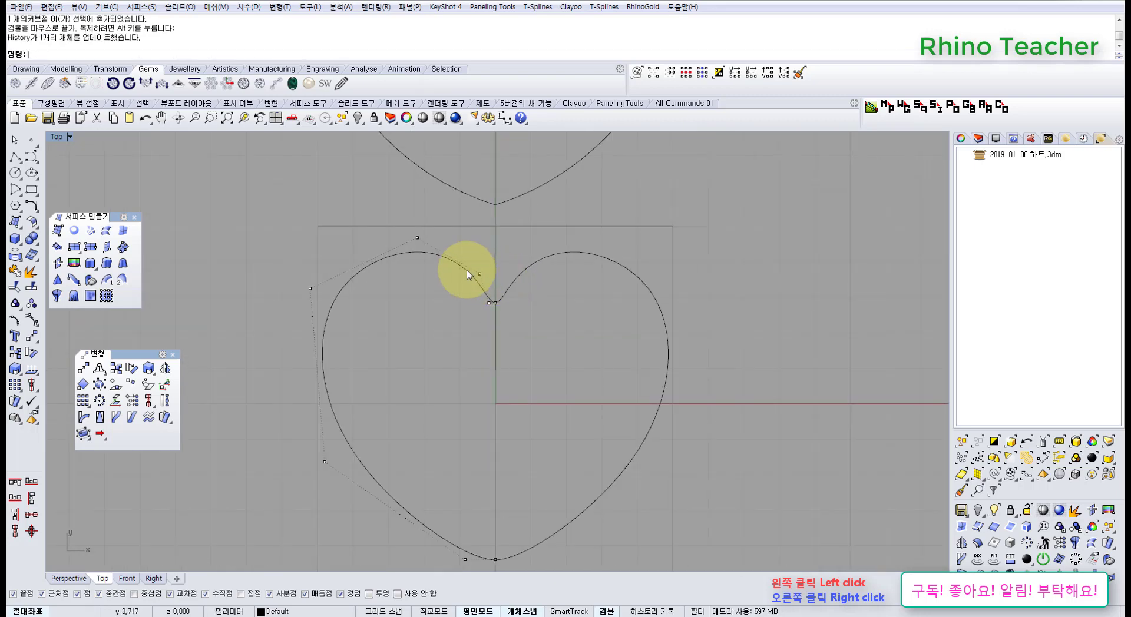
drag(482, 255, 523, 303)
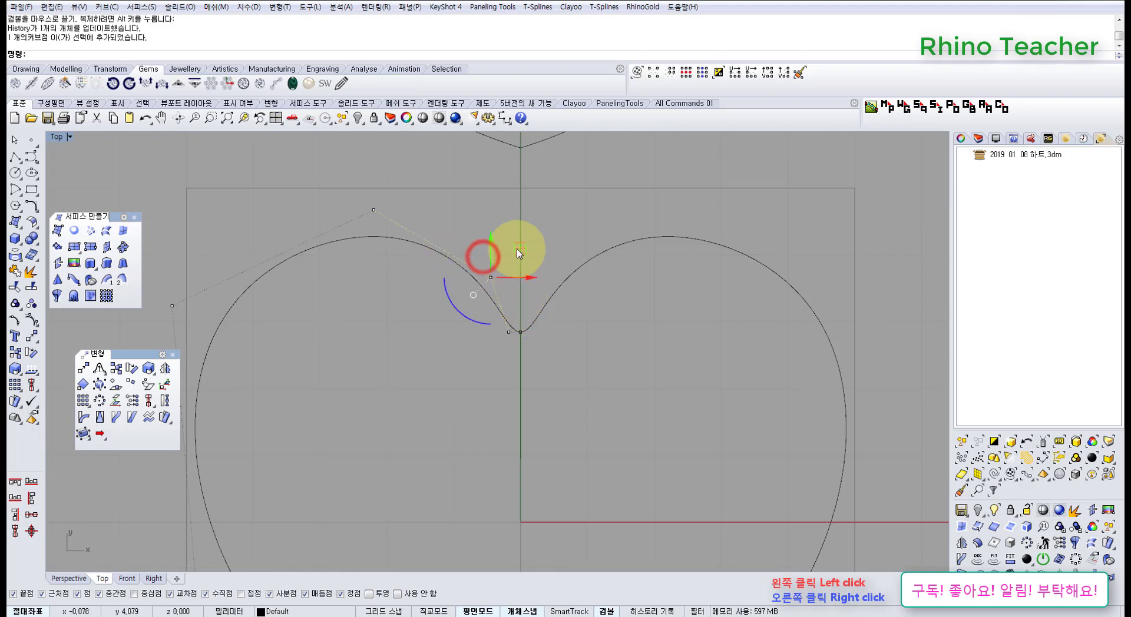
drag(523, 259, 524, 261)
click(463, 389)
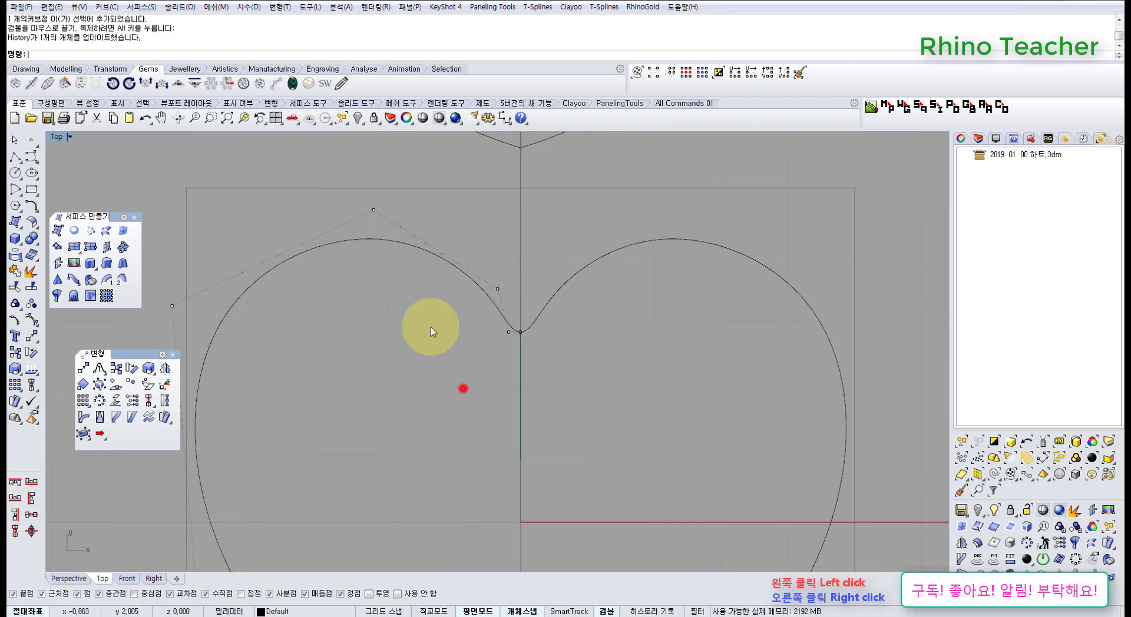
- Raise the control point above the left lobe slightly
right_drag(344, 198, 390, 274)
drag(384, 271, 466, 336)
drag(448, 258, 448, 253)
scroll(512, 412, down, 4)
right_drag(505, 419, 498, 301)
click(498, 306)
- Shift the left half's two side control points together slightly outward, and turn the control points off
scroll(498, 309, down, 6)
right_drag(481, 353, 444, 291)
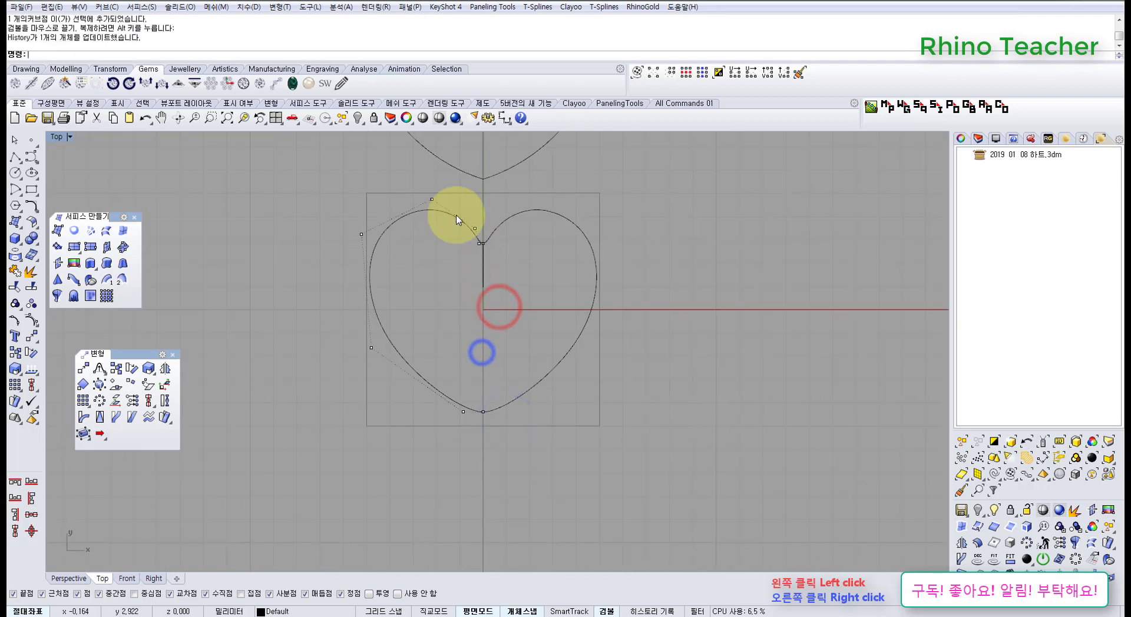
scroll(349, 235, up, 3)
drag(340, 240, 404, 475)
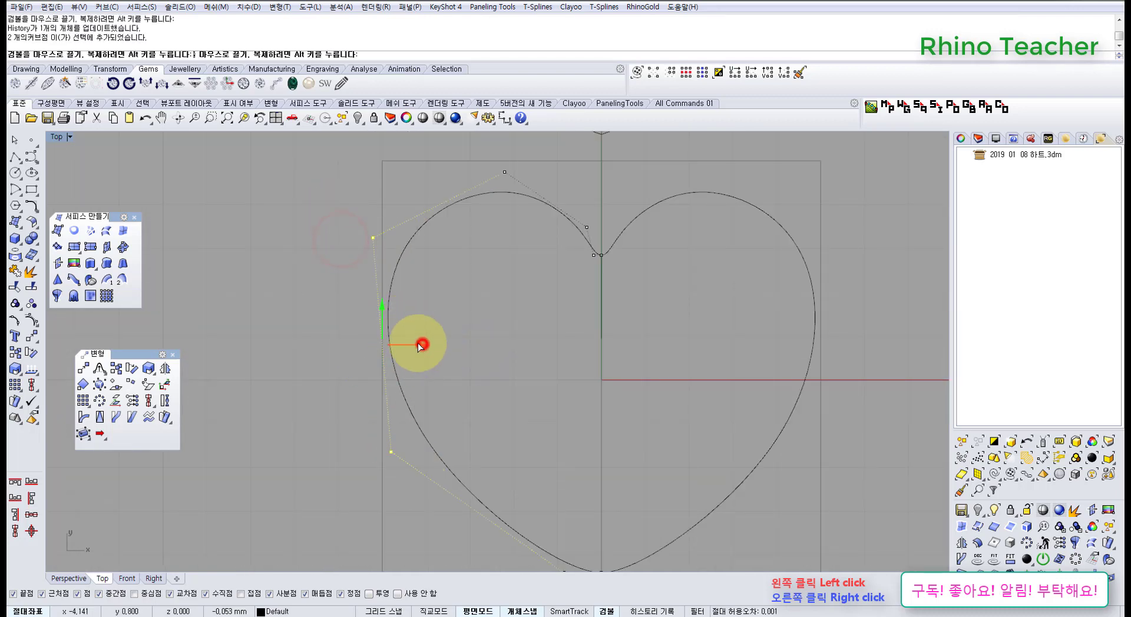
scroll(540, 341, down, 2)
drag(433, 344, 443, 319)
key(Escape)
scroll(511, 331, down, 6)
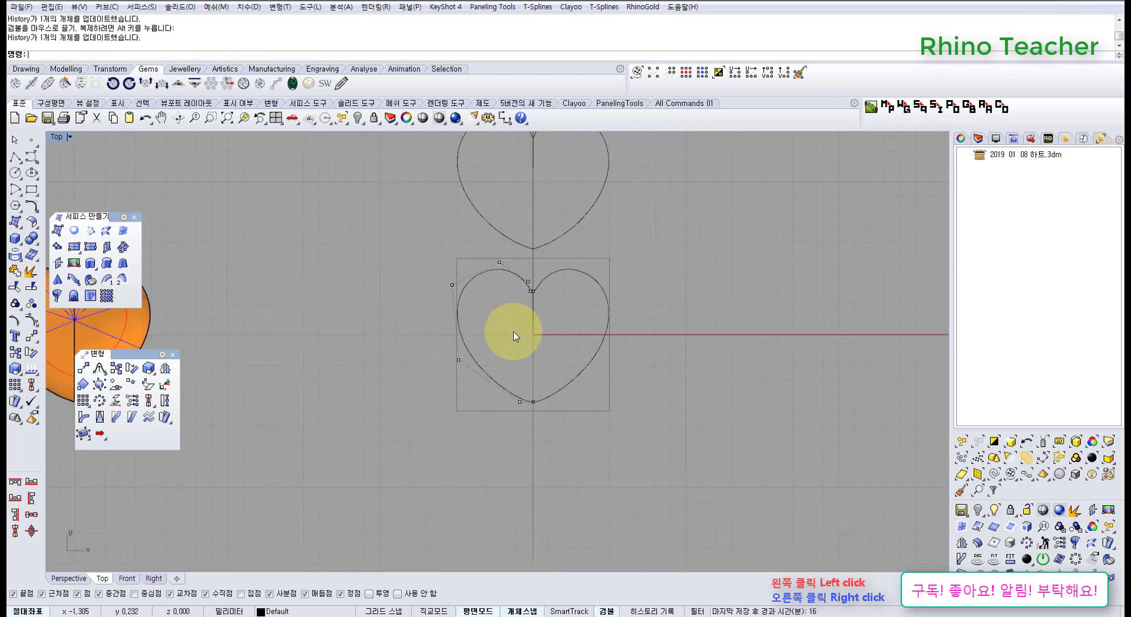
key(Escape)
right_drag(544, 360, 474, 407)
key(ctrl+F4)
right_drag(573, 434, 624, 396)
right_drag(414, 327, 448, 347)
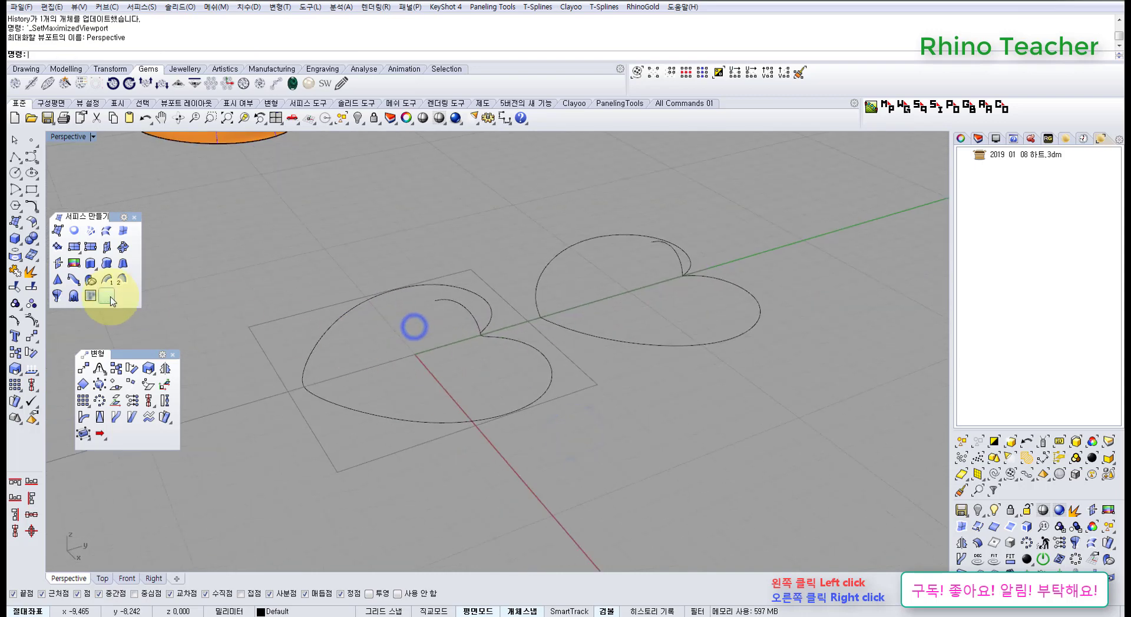
click(56, 294)
scroll(447, 294, up, 3)
click(464, 309)
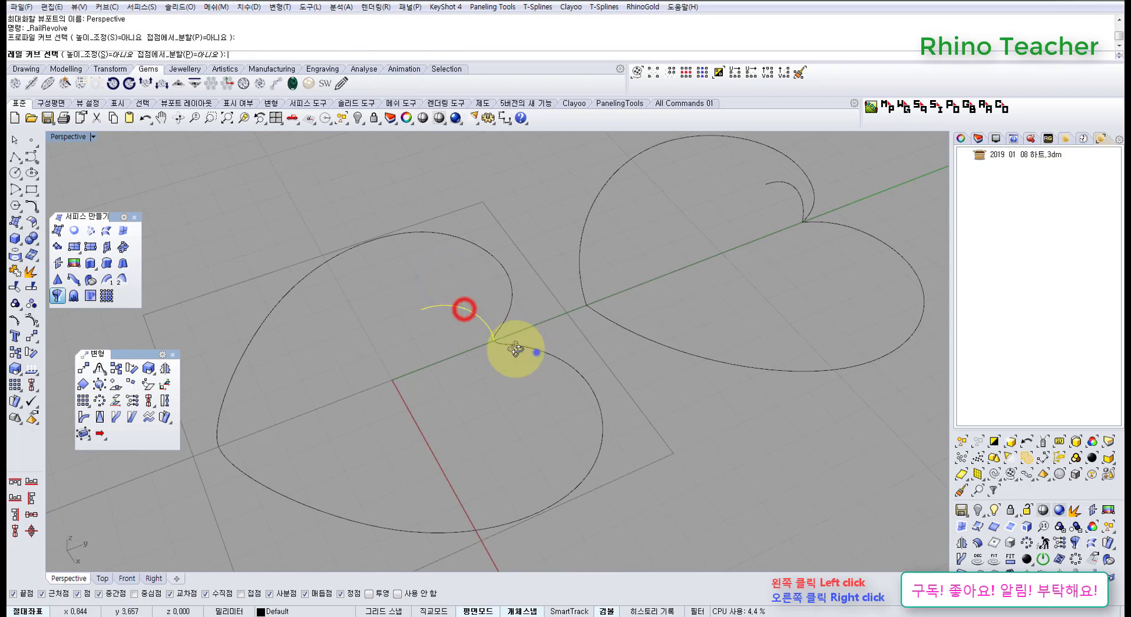
right_drag(515, 349, 542, 343)
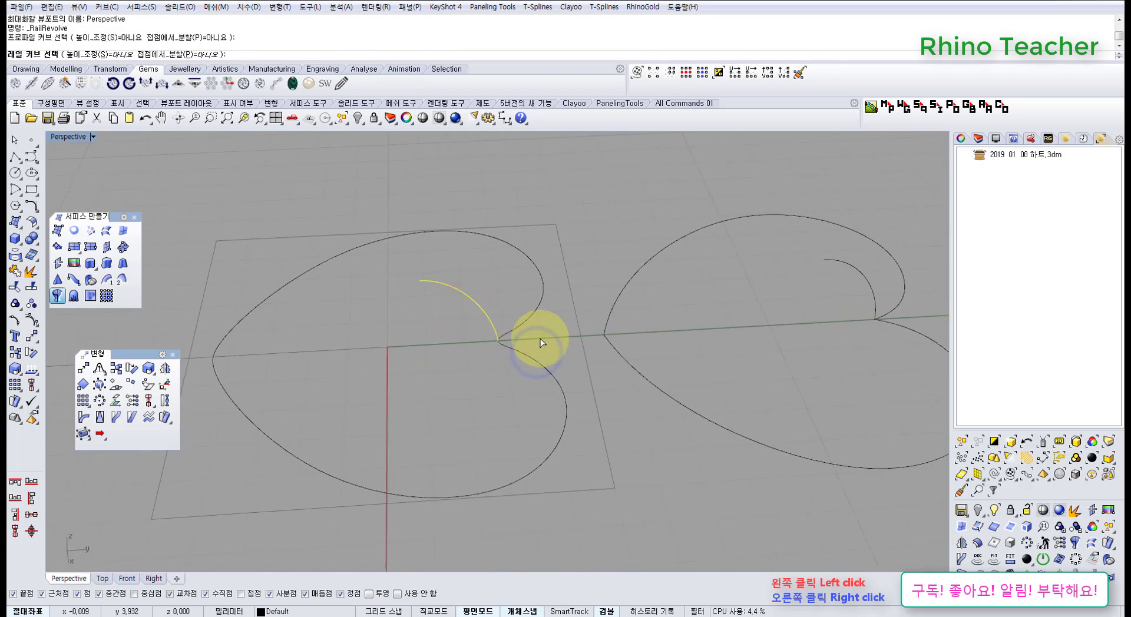
click(512, 327)
right_drag(449, 384, 467, 412)
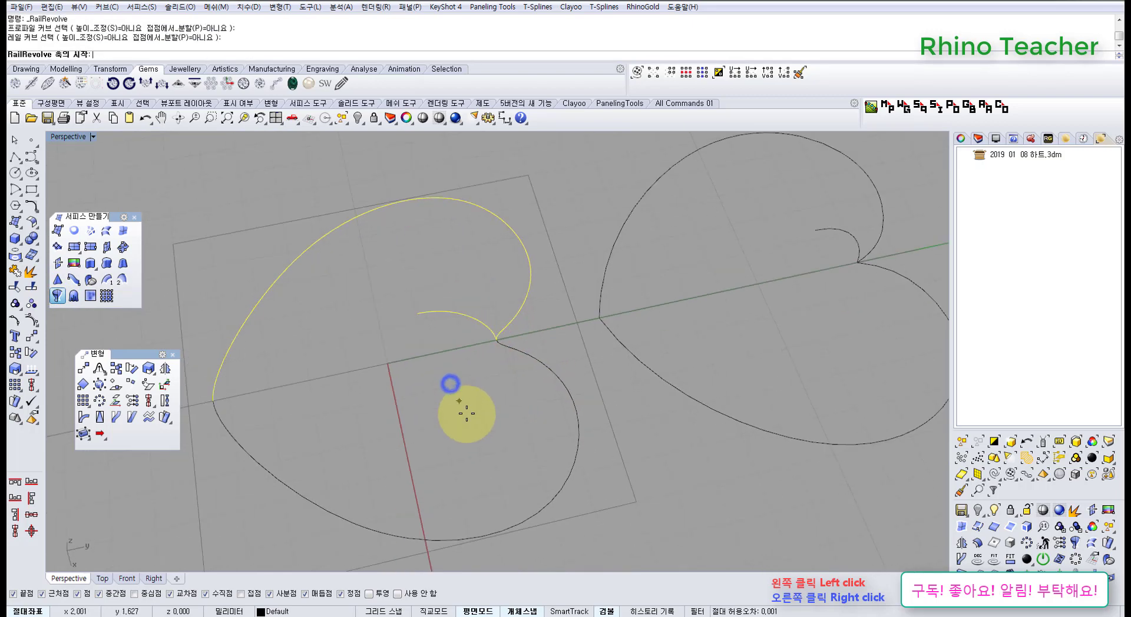
key(Escape)
- Join the two halves of the reshaped heart curve into one closed curve
click(552, 321)
drag(533, 281, 524, 362)
key(ctrl+z)
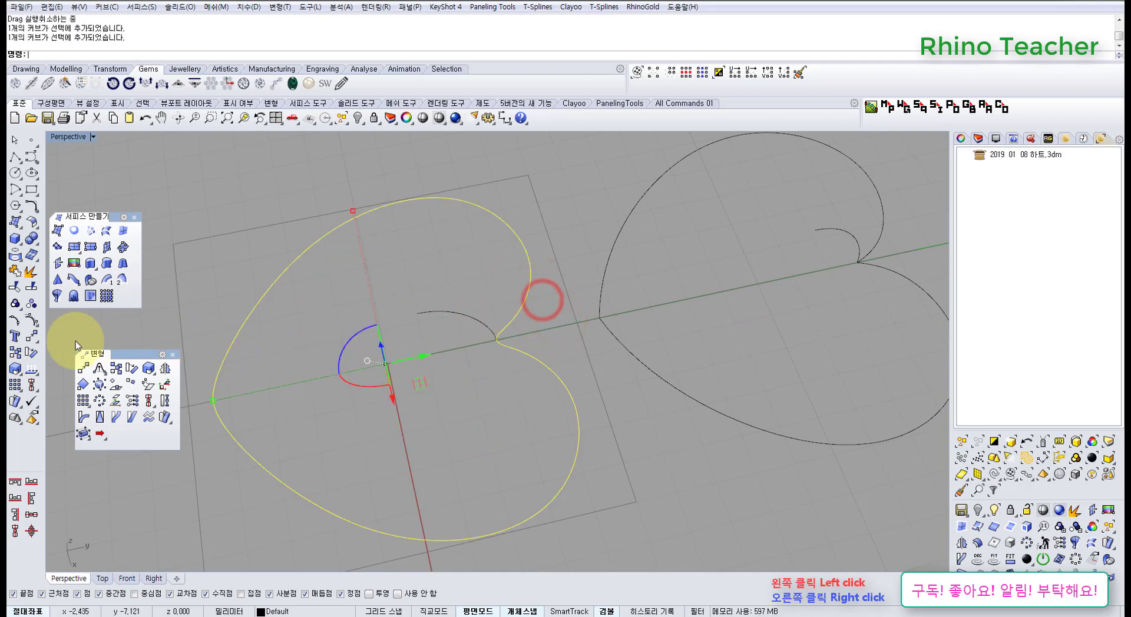
click(15, 271)
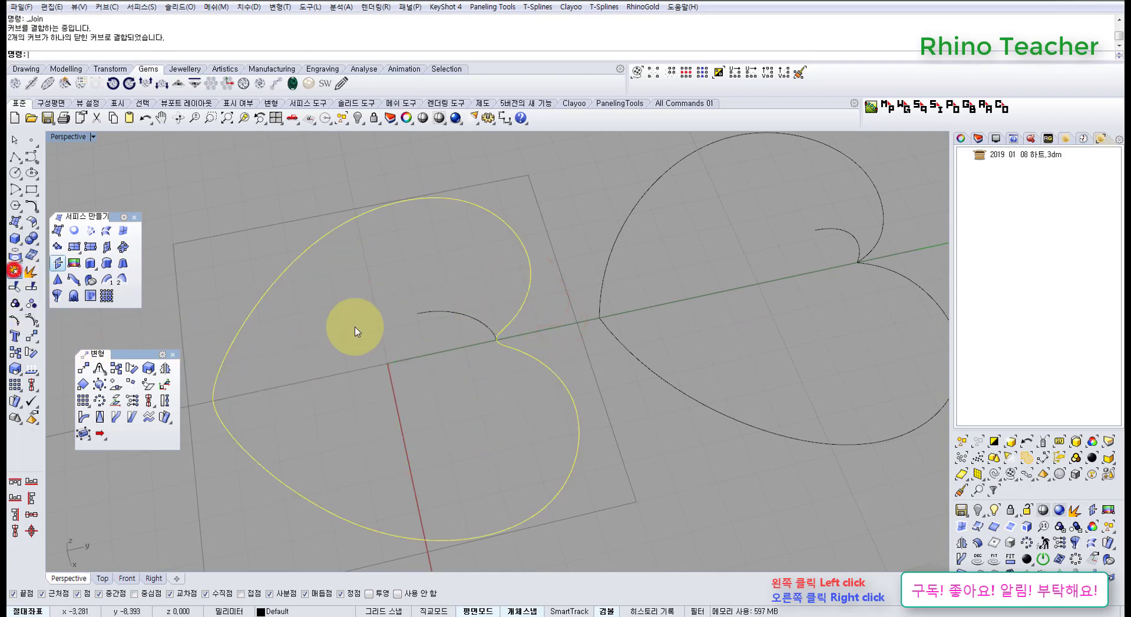
click(561, 331)
click(484, 407)
- Rail-revolve the arched profile along the joined heart curve about a vertical axis from the profile's upper end, with history recording on
right_drag(467, 430, 465, 406)
right_drag(457, 369, 465, 395)
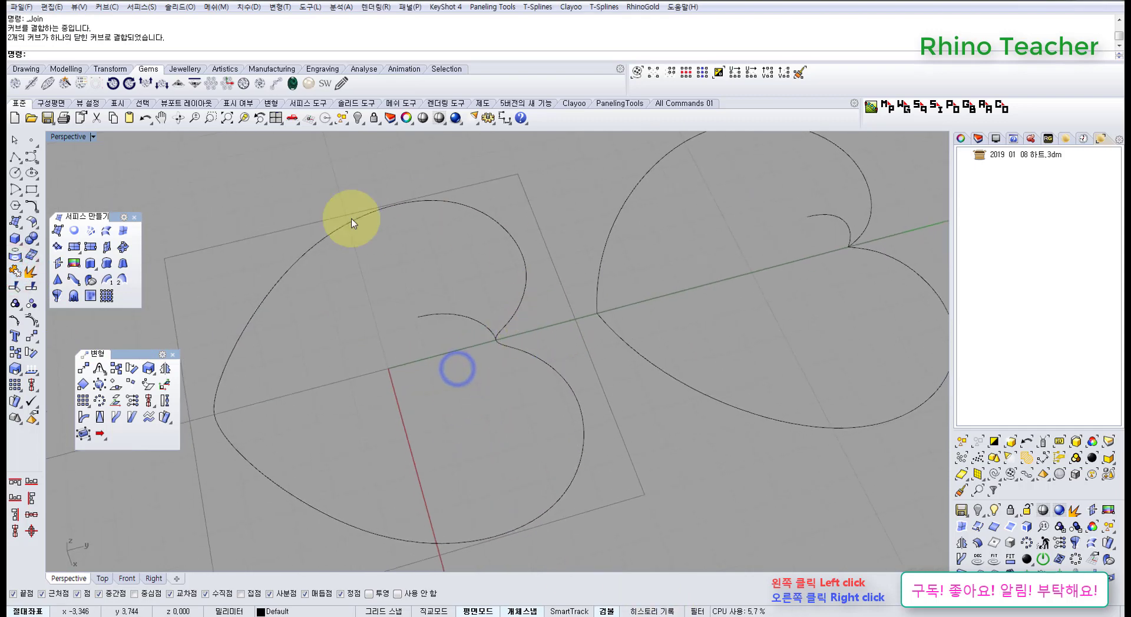
mouse_move(505, 439)
right_down()
mouse_move(510, 412)
mouse_move(524, 448)
right_up()
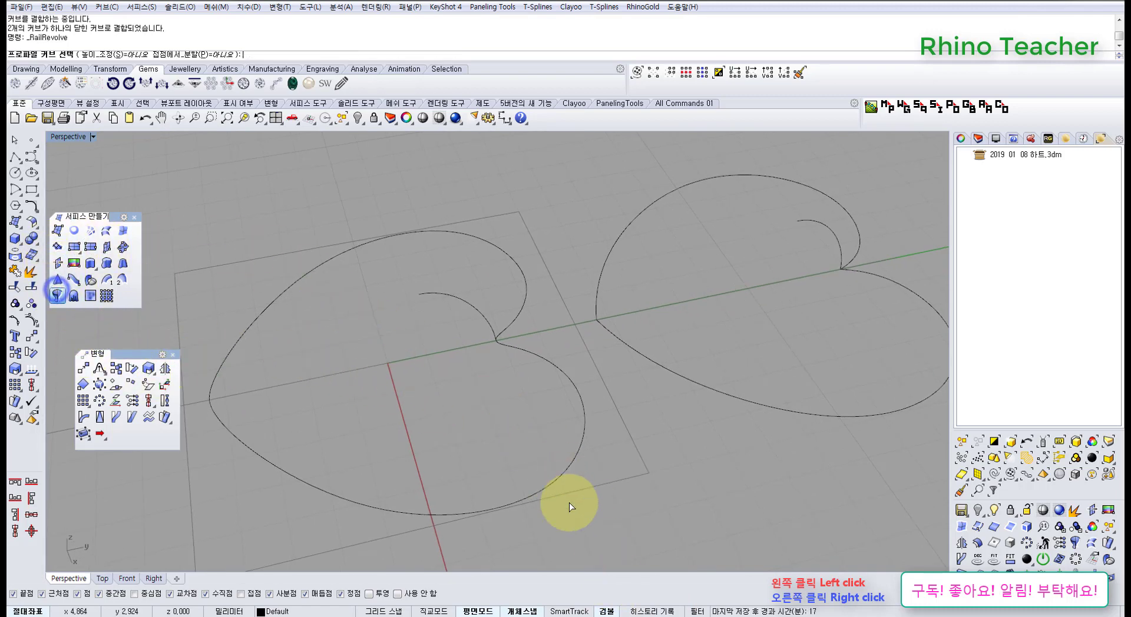
click(469, 302)
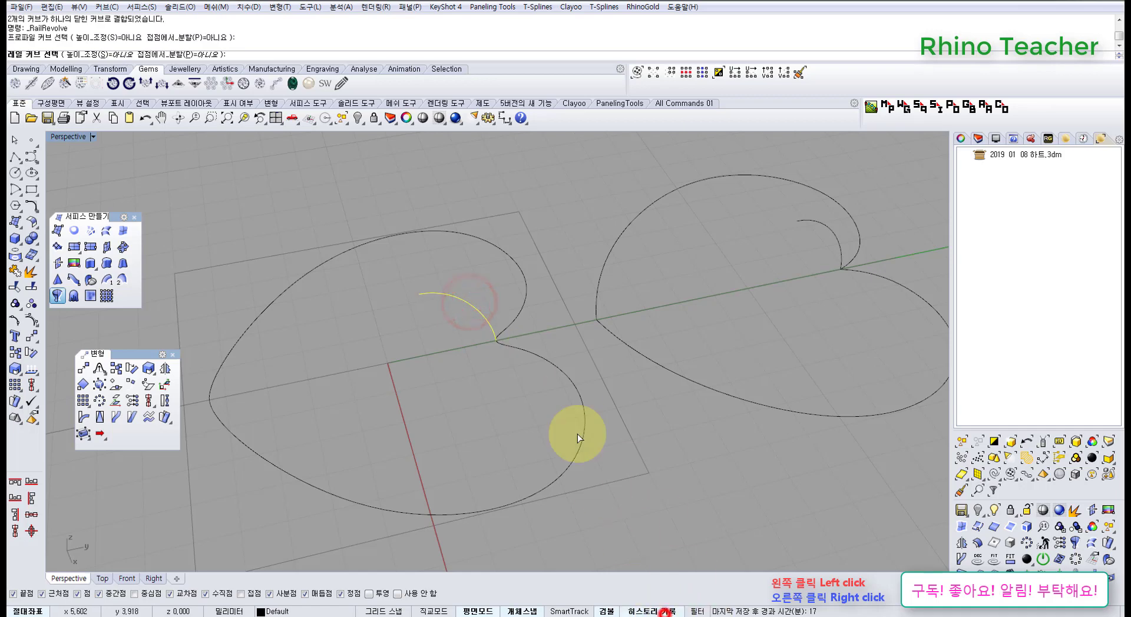
click(529, 349)
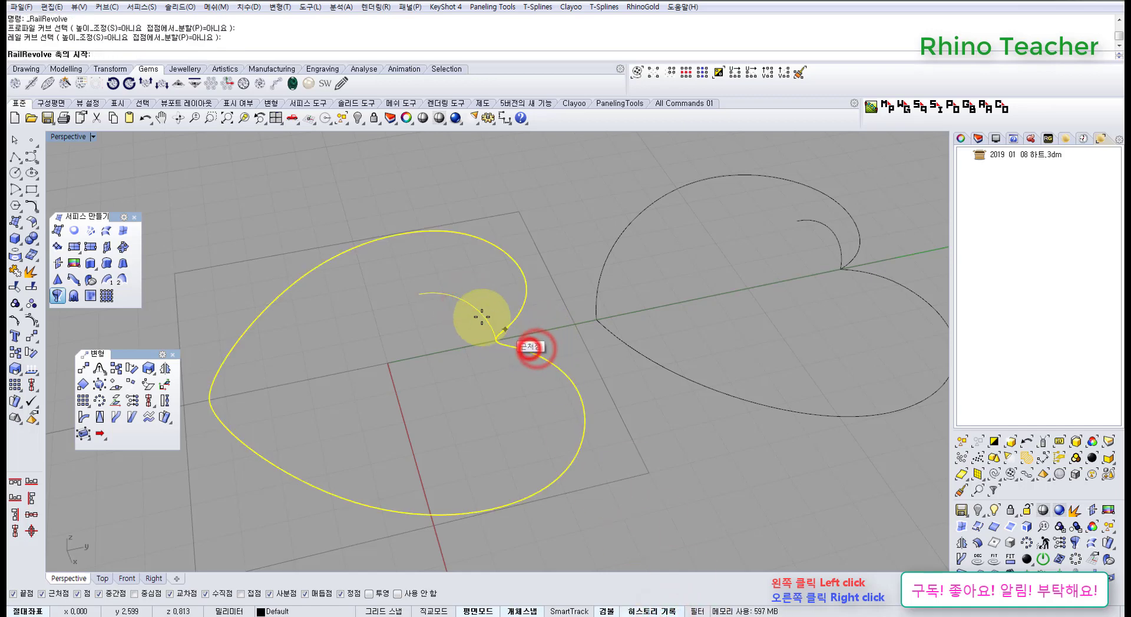
click(417, 293)
key(ctrl+F2)
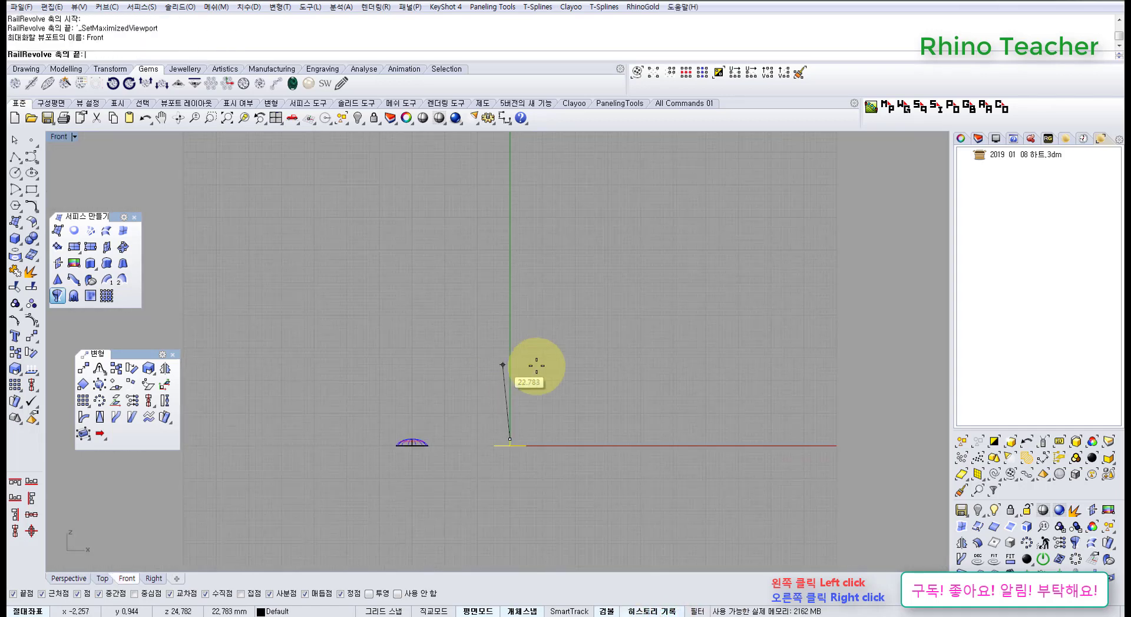
click(536, 370)
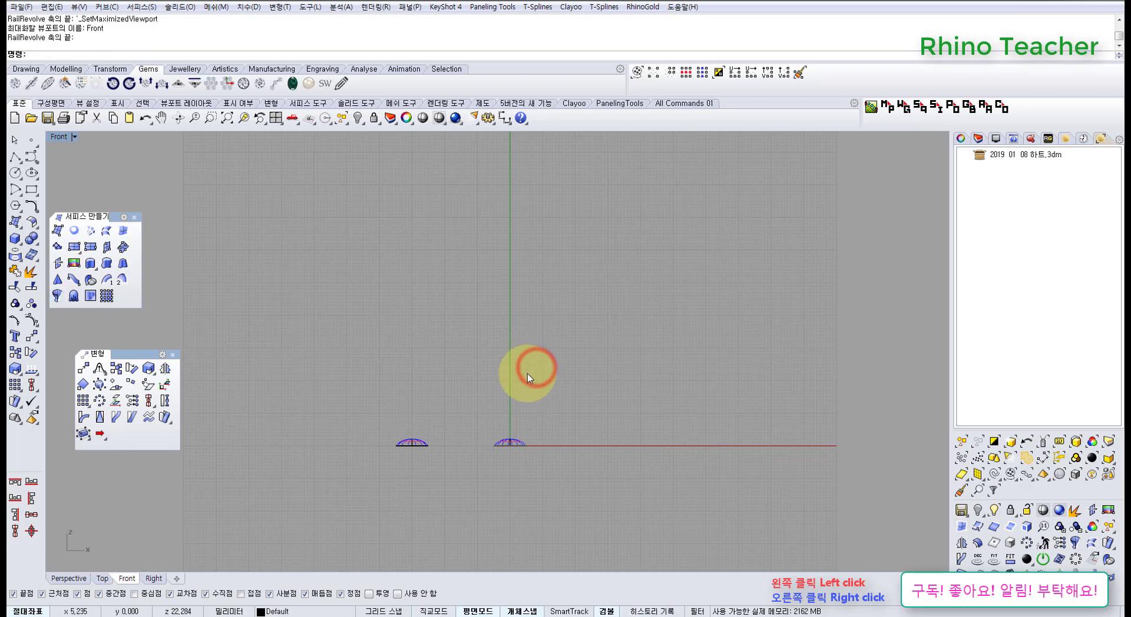
key(ctrl+F4)
mouse_move(539, 383)
right_down()
mouse_move(440, 369)
mouse_move(457, 444)
mouse_move(371, 320)
mouse_move(429, 315)
mouse_move(471, 269)
mouse_move(524, 318)
mouse_move(417, 339)
right_up()
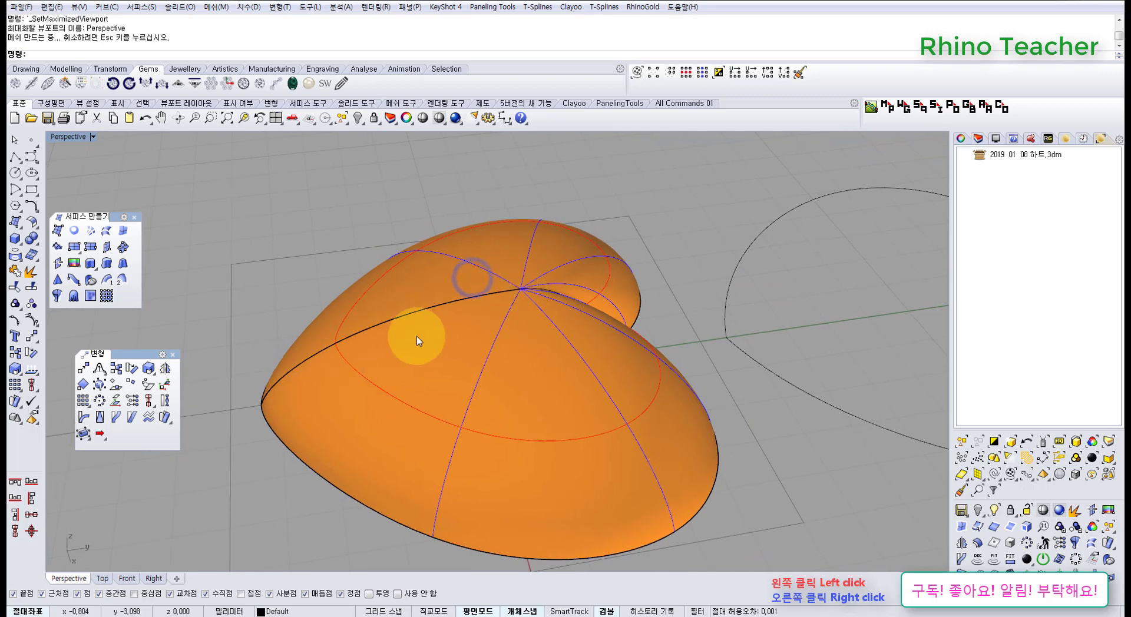
- Lock the arched profile curve that runs along the surface's cleft
right_drag(607, 334, 495, 409)
scroll(494, 408, up, 7)
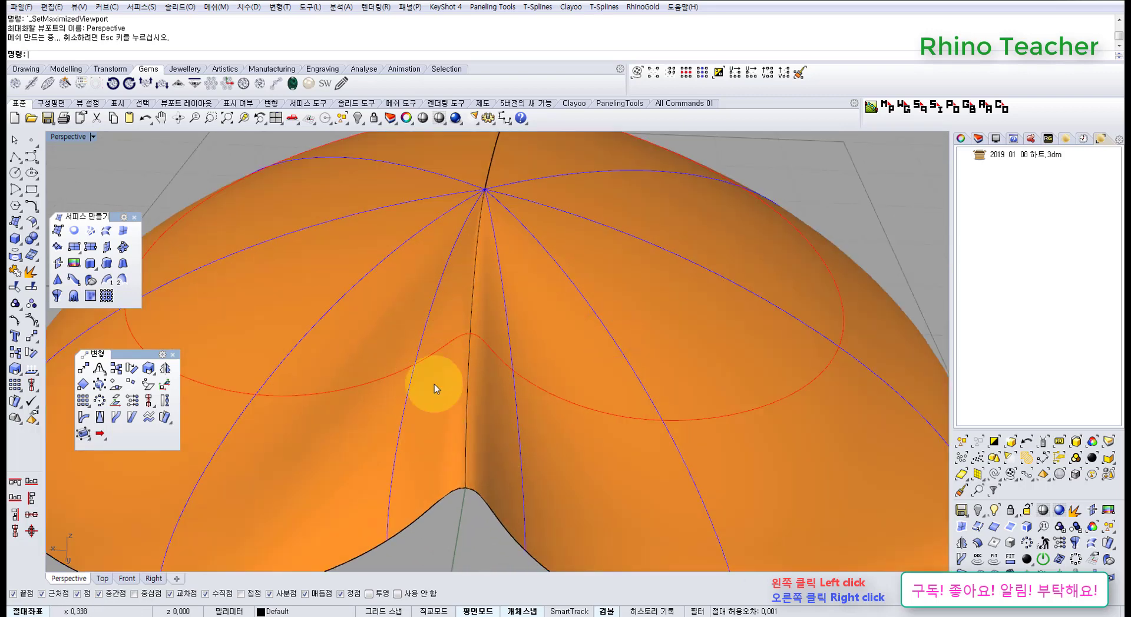
click(468, 393)
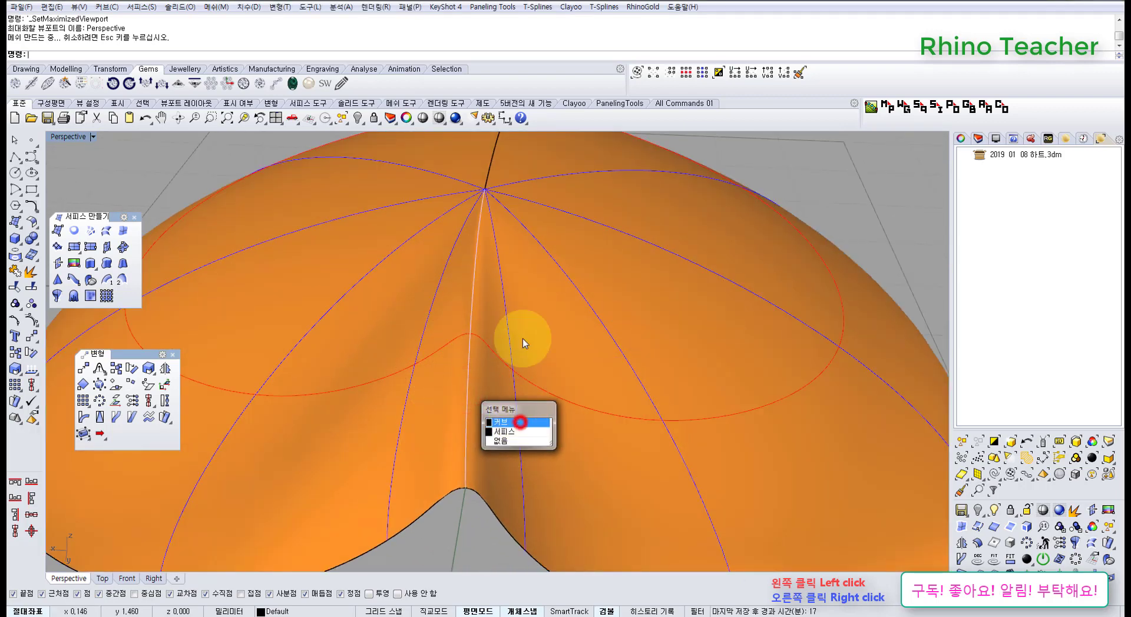
click(519, 422)
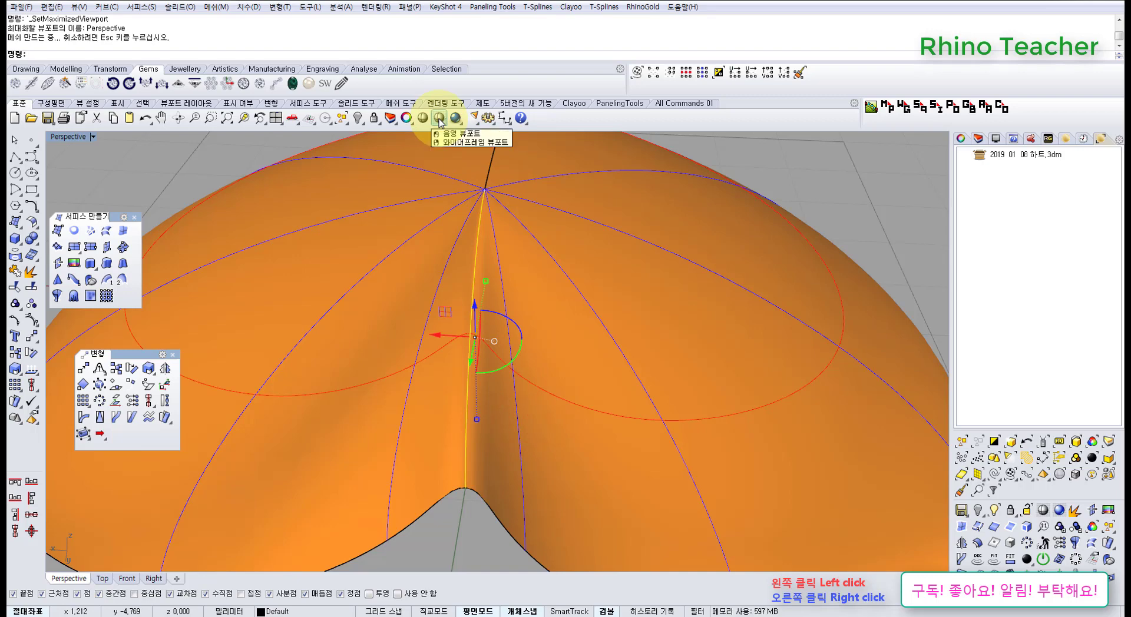
click(374, 120)
- Turn on the control points of the domed heart surface
right_drag(529, 359, 672, 387)
scroll(673, 388, down, 6)
click(569, 373)
right_drag(530, 376, 611, 415)
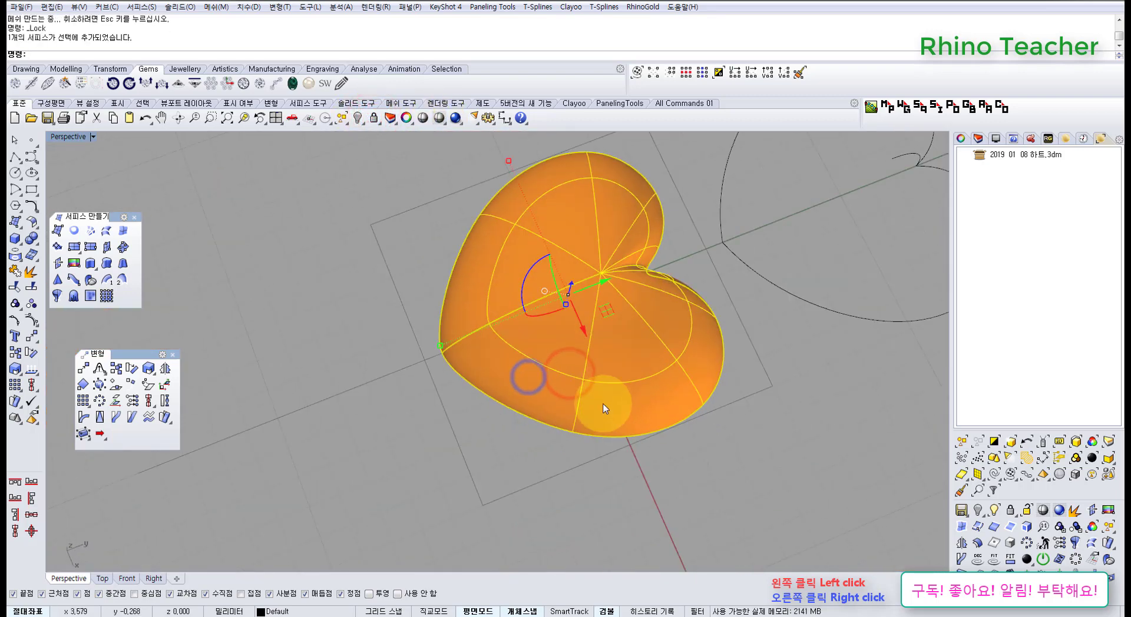
key(F10)
- Select the three surface control points near the tip and examine the tip and cleft in a shaded preview
scroll(512, 337, up, 7)
right_drag(524, 366, 637, 272)
drag(386, 358, 567, 397)
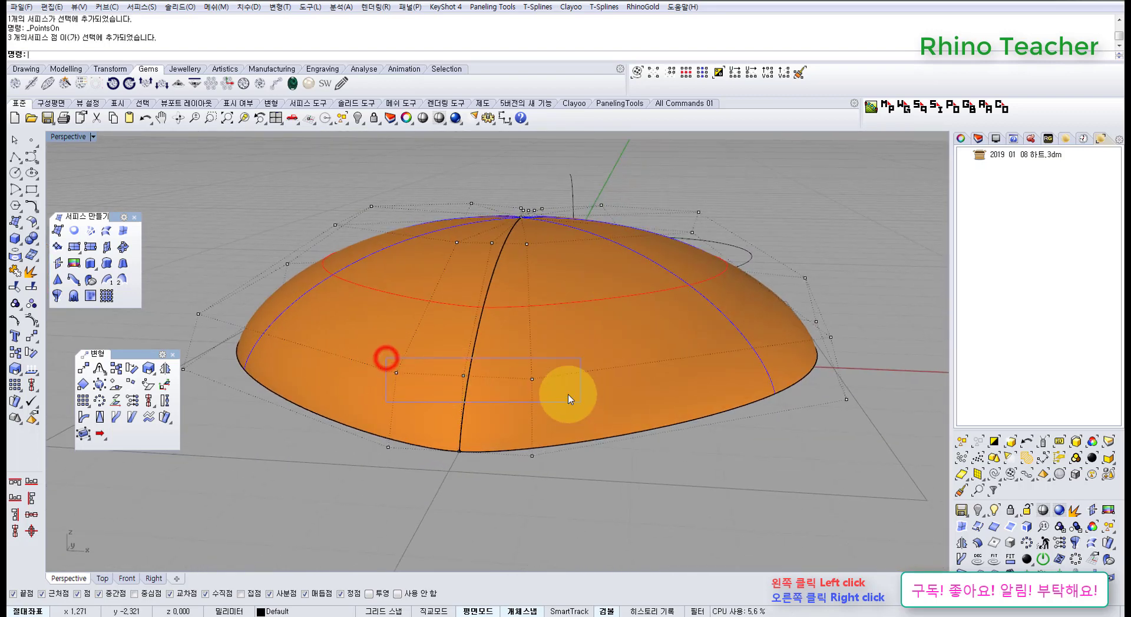
right_drag(484, 359, 489, 315)
click(426, 120)
mouse_move(573, 367)
right_down()
mouse_move(391, 349)
mouse_move(376, 427)
mouse_move(234, 338)
mouse_move(218, 361)
right_up()
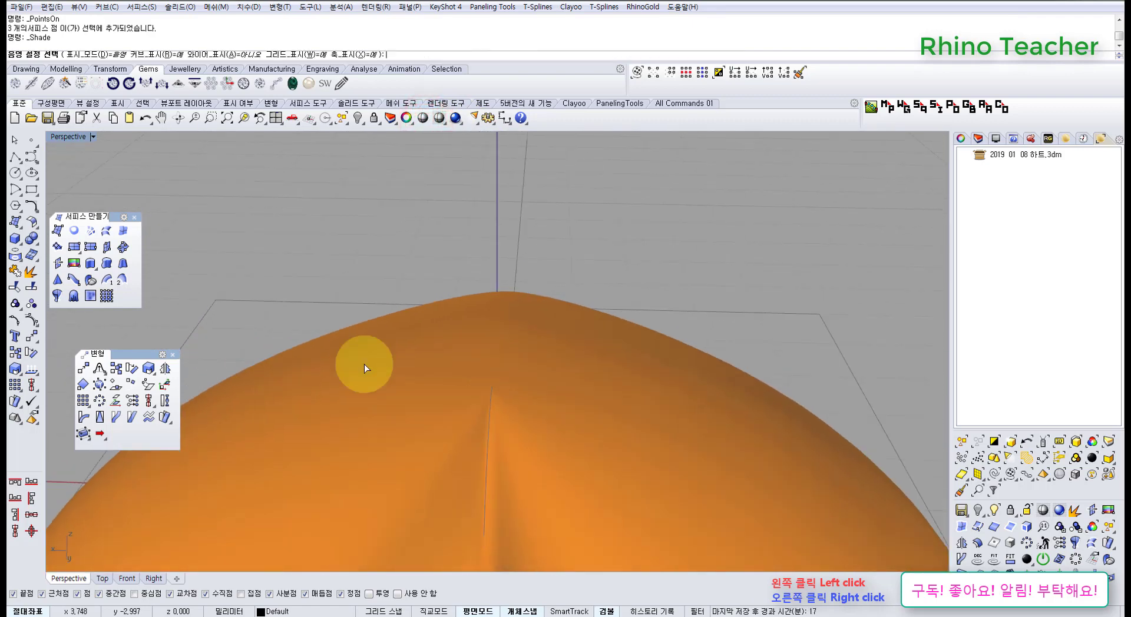
mouse_move(412, 315)
right_down()
mouse_move(591, 315)
mouse_move(648, 357)
right_up()
key(Escape)
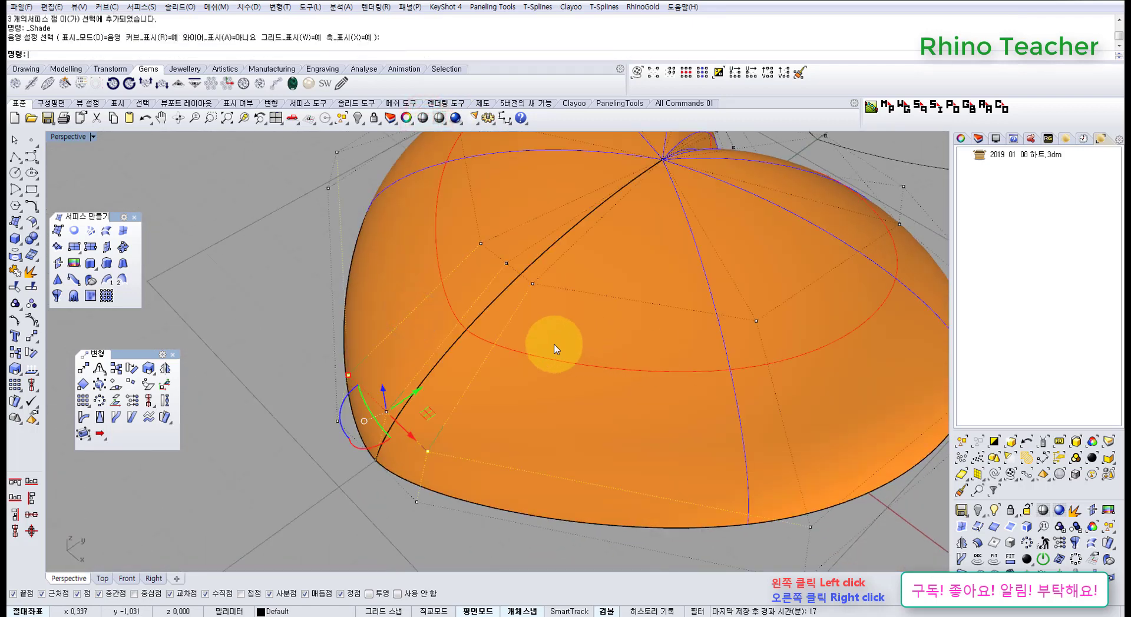
- Scale the three upper control points across the tip-side ridge outward sideways, and accept the history break
right_drag(492, 305, 576, 331)
drag(587, 319, 589, 320)
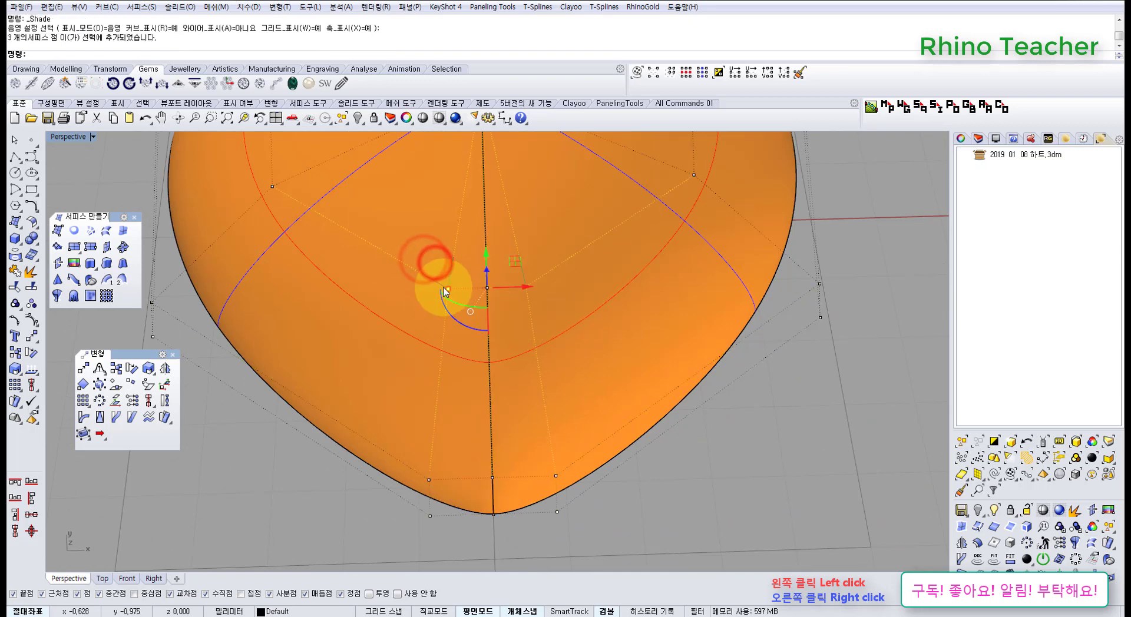
drag(426, 291, 386, 296)
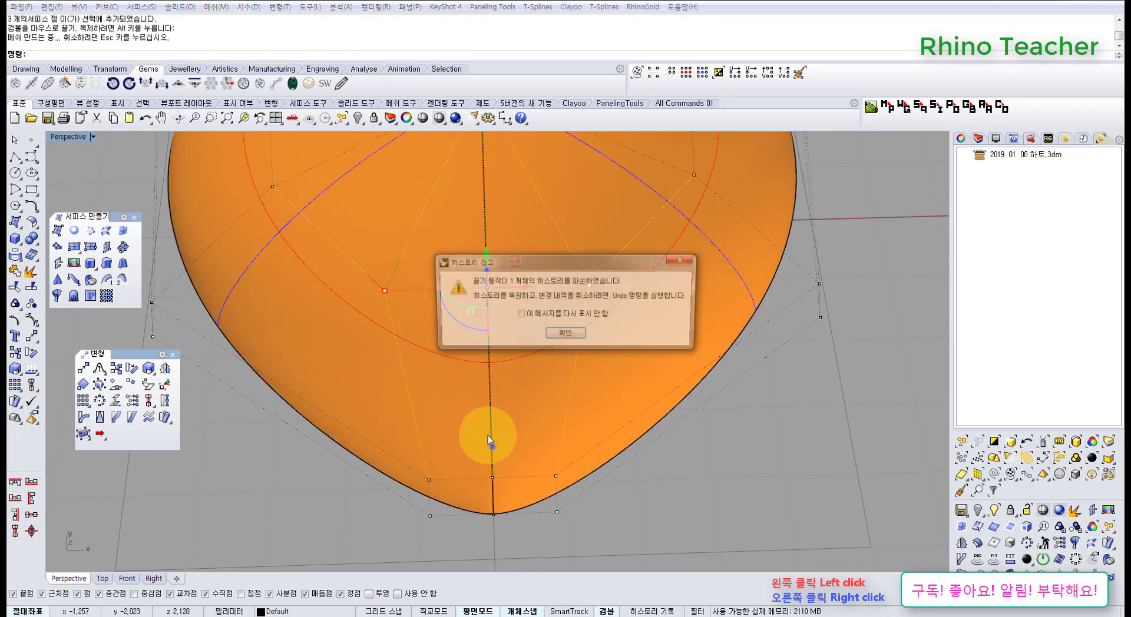
click(547, 337)
- Scale the three control points just above the heart's tip slightly outward sideways, and check the surface in a shaded preview
right_drag(467, 434, 447, 419)
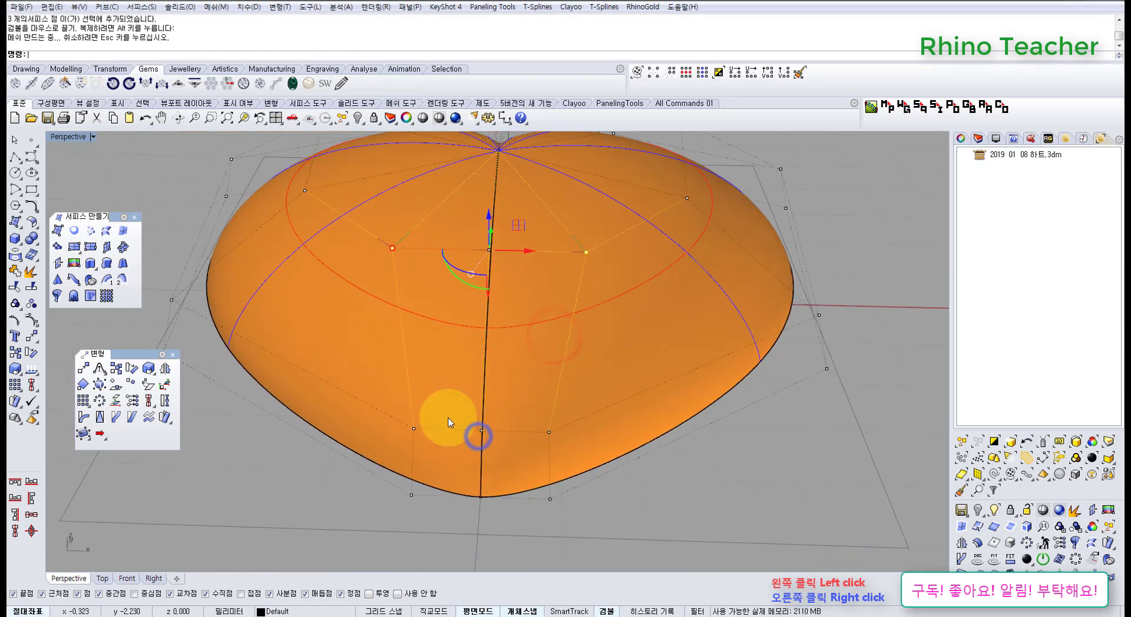
drag(382, 398, 577, 445)
drag(412, 429, 389, 432)
scroll(596, 394, down, 3)
right_drag(669, 354, 288, 377)
click(421, 118)
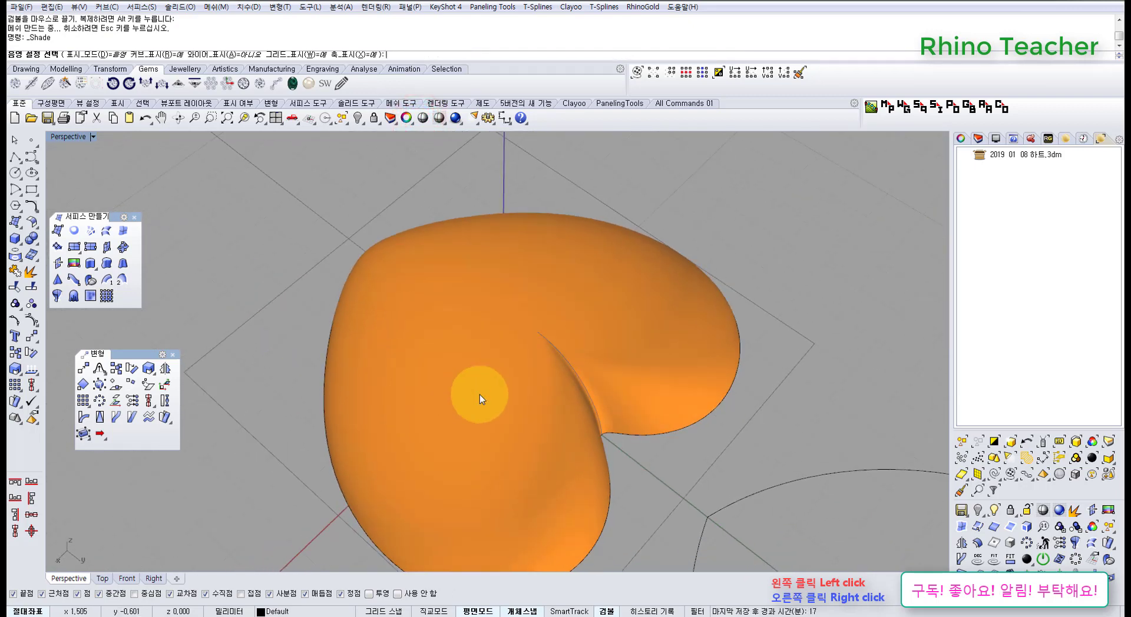
right_click(479, 397)
- Align the three control points between the dome's apex and the cleft in Y only with the neighbouring pair nearer the cleft
right_drag(483, 397, 611, 411)
scroll(503, 402, up, 4)
scroll(503, 402, up, 2)
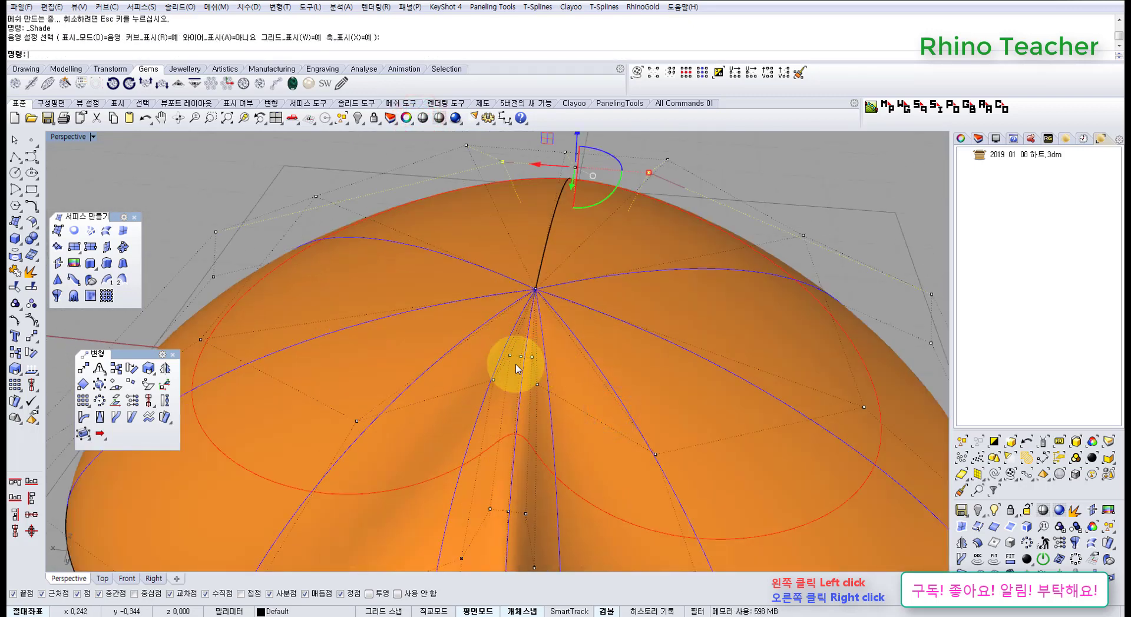
drag(490, 345, 556, 370)
scroll(559, 349, up, 4)
right_drag(545, 350, 470, 359)
shift+right_drag(363, 345, 558, 365)
key(ctrl+F1)
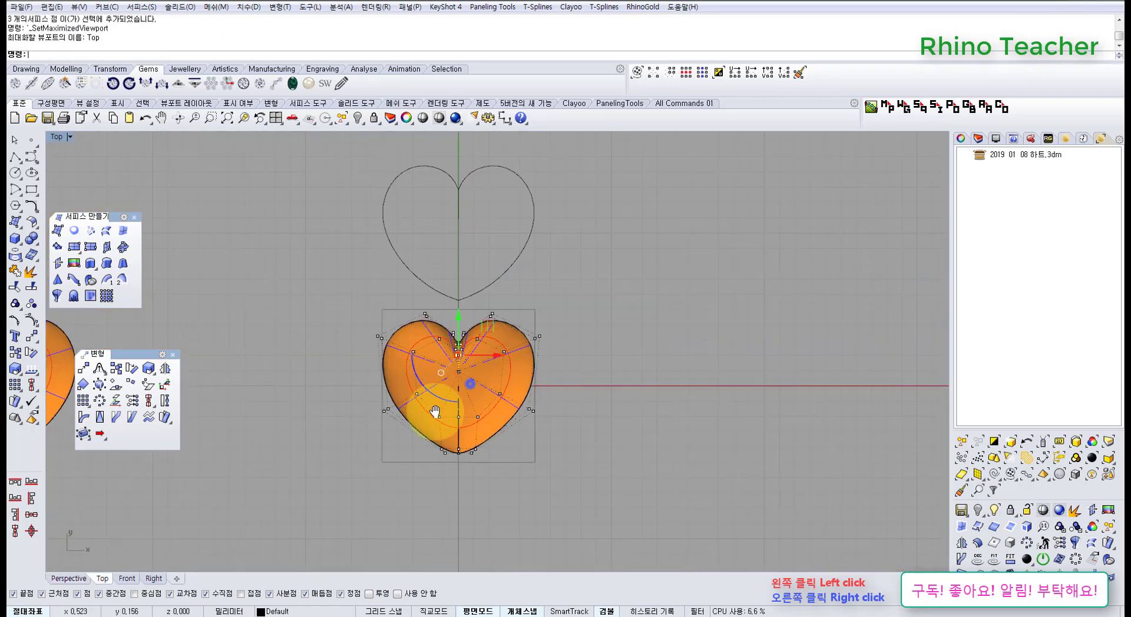
scroll(421, 360, up, 5)
scroll(419, 369, up, 6)
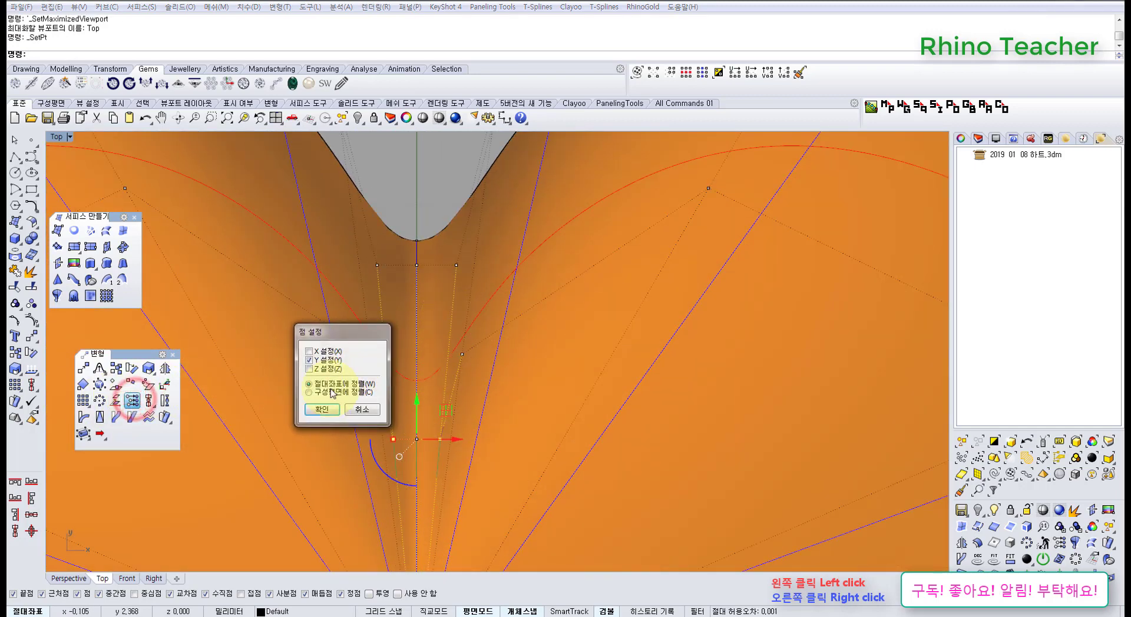
click(324, 410)
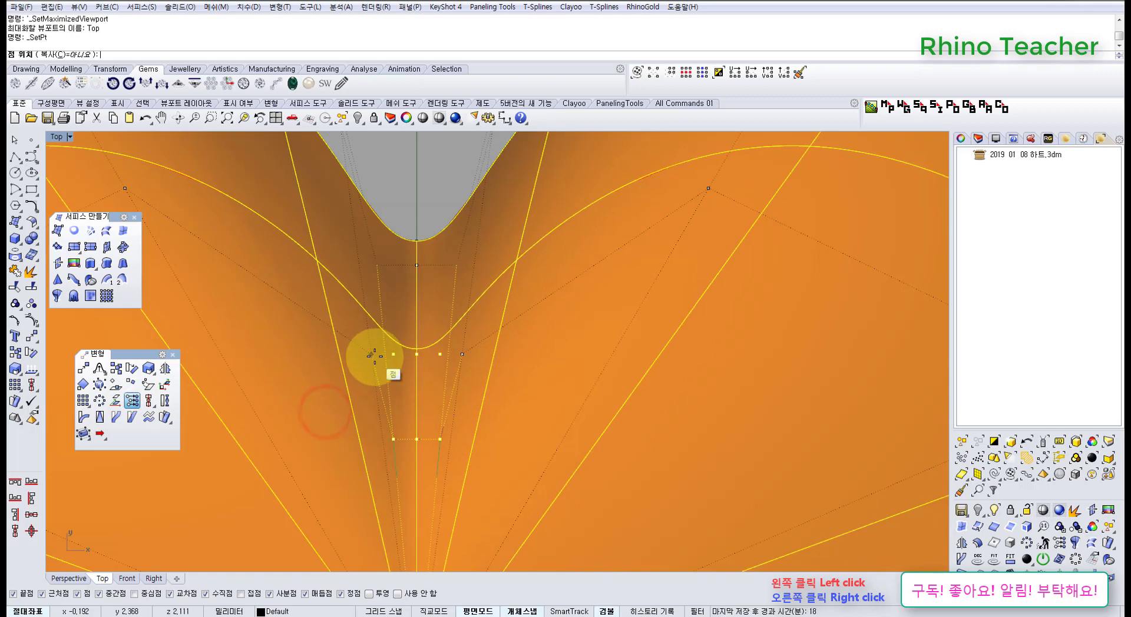
click(375, 357)
- Scale the aligned row of five control points behind the cleft outward sideways
drag(290, 331, 515, 396)
scroll(515, 396, down, 4)
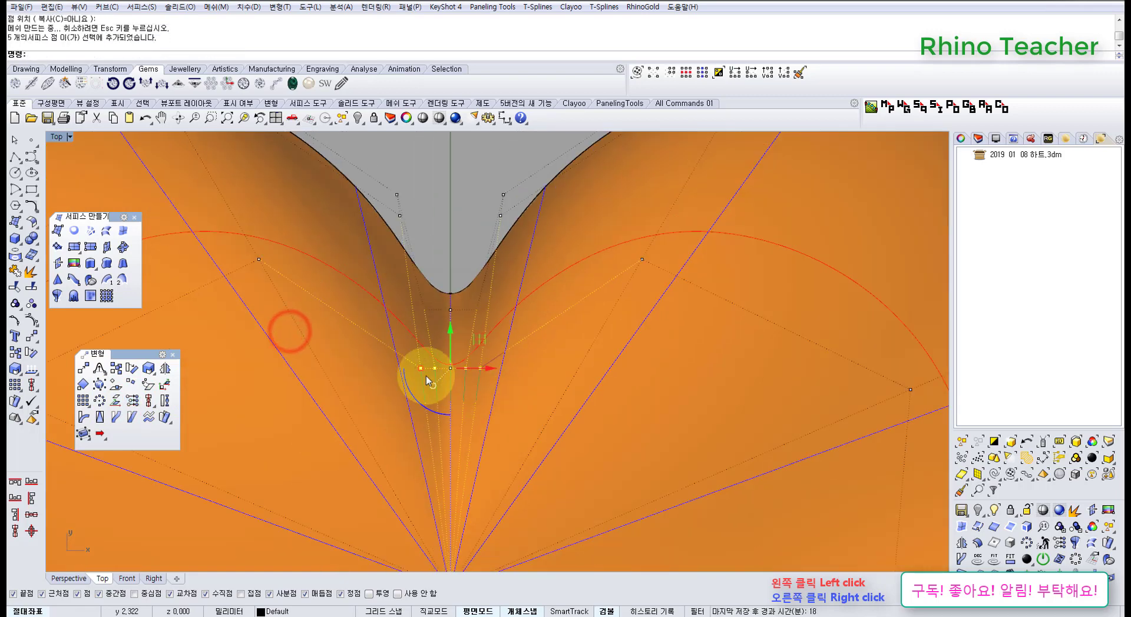
drag(416, 368, 333, 367)
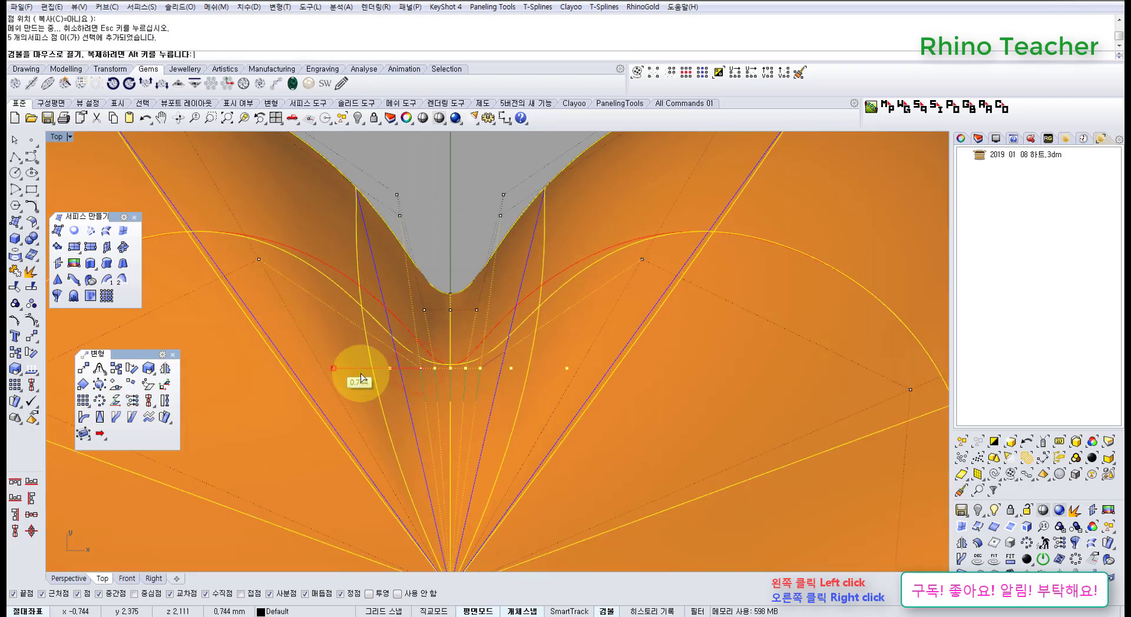
scroll(416, 404, down, 2)
- Move the row of five control points along Y toward the opening of the cleft
key(ctrl+F4)
right_drag(518, 429, 440, 345)
scroll(421, 444, down, 6)
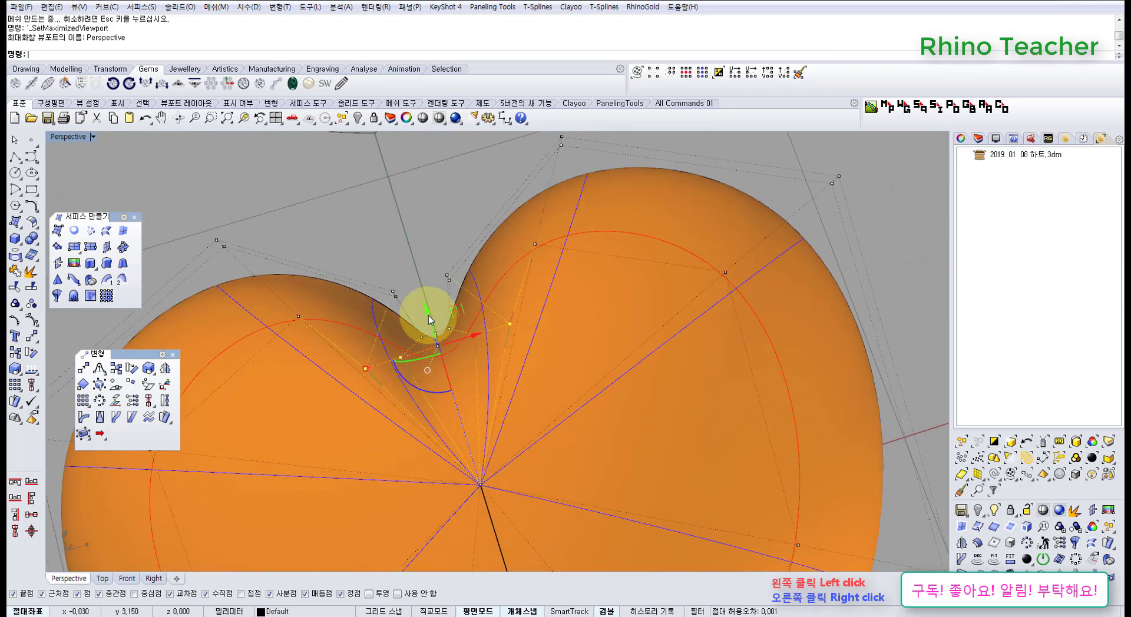
drag(428, 313, 428, 285)
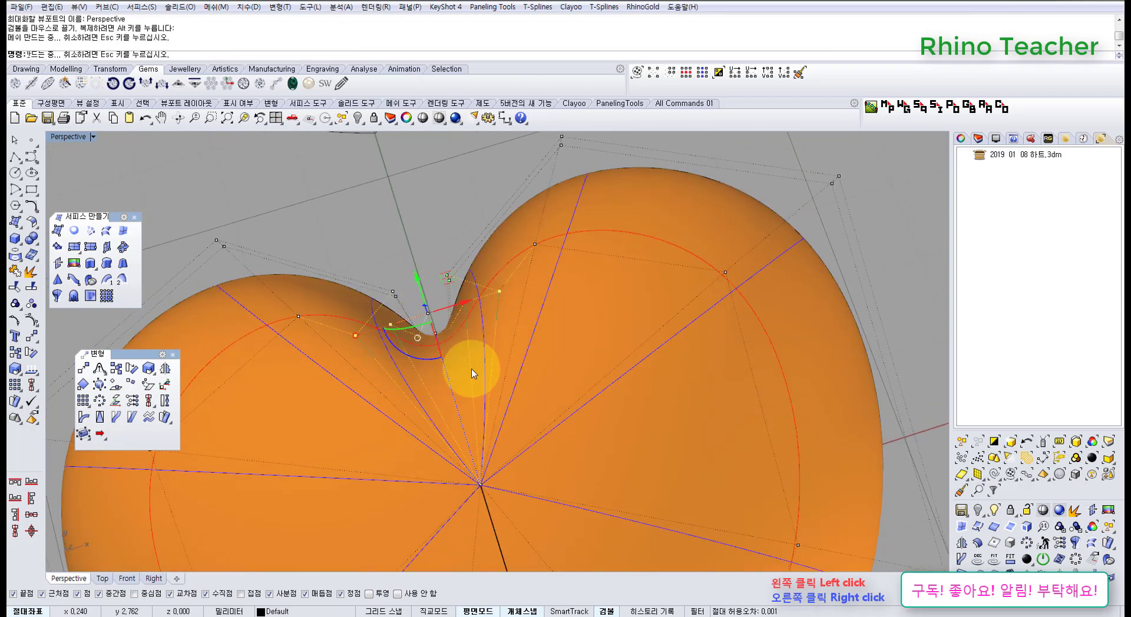
- Scale the two inner control points on either lobe beside the cleft apart sideways, and check the dome from several angles
right_drag(465, 361, 436, 374)
click(311, 301)
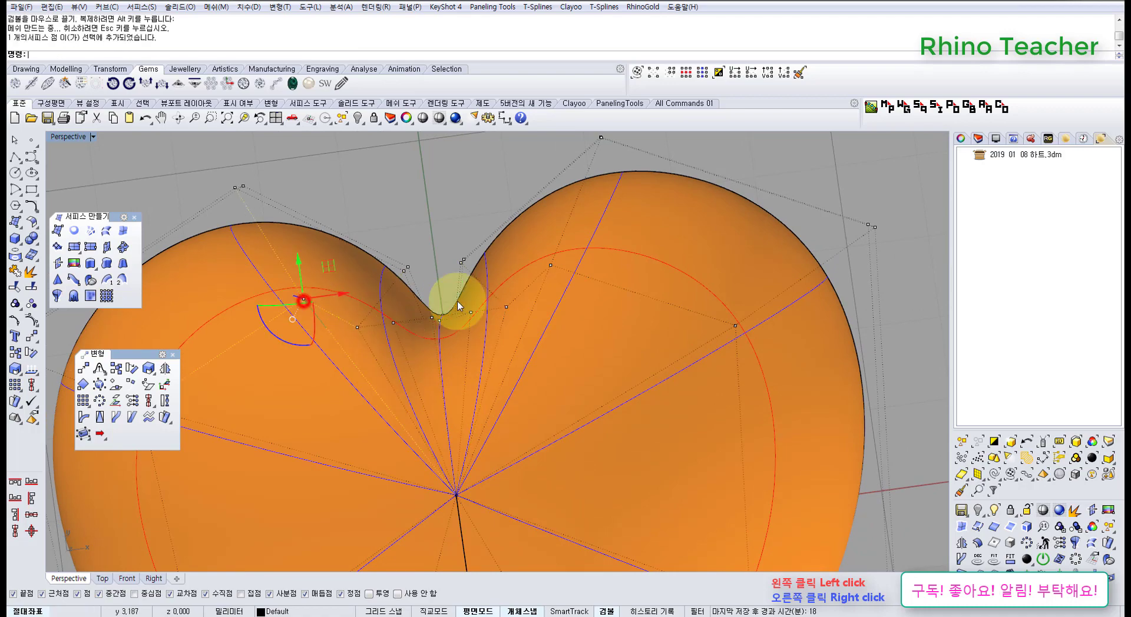
shift+click(551, 266)
drag(306, 296, 251, 319)
right_drag(400, 391, 701, 253)
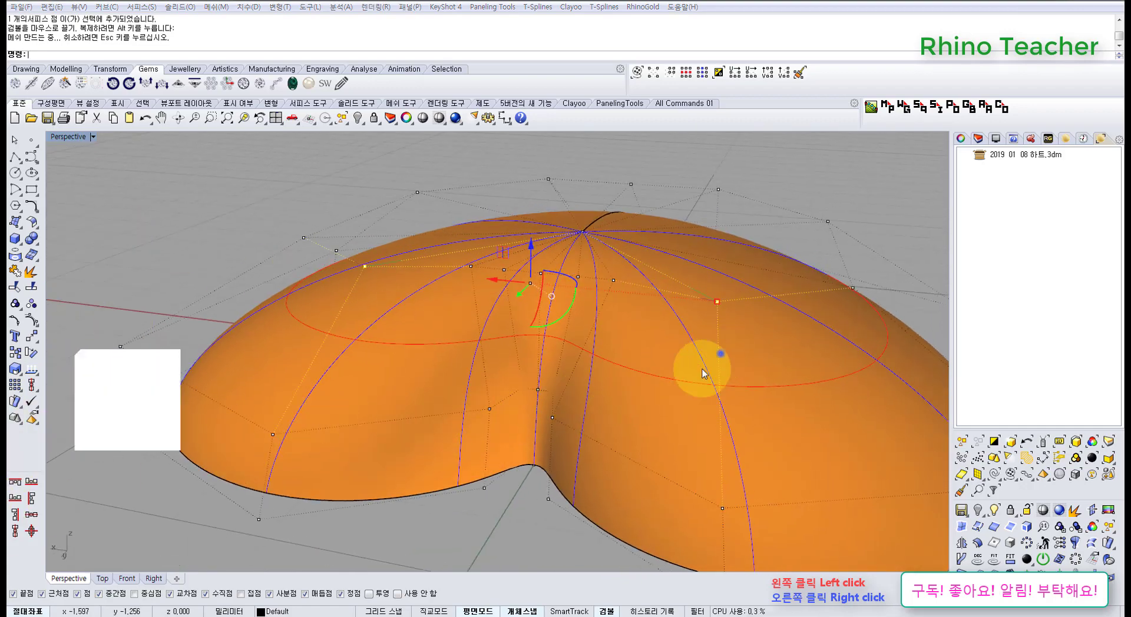
right_drag(701, 369, 655, 370)
right_drag(525, 392, 453, 246)
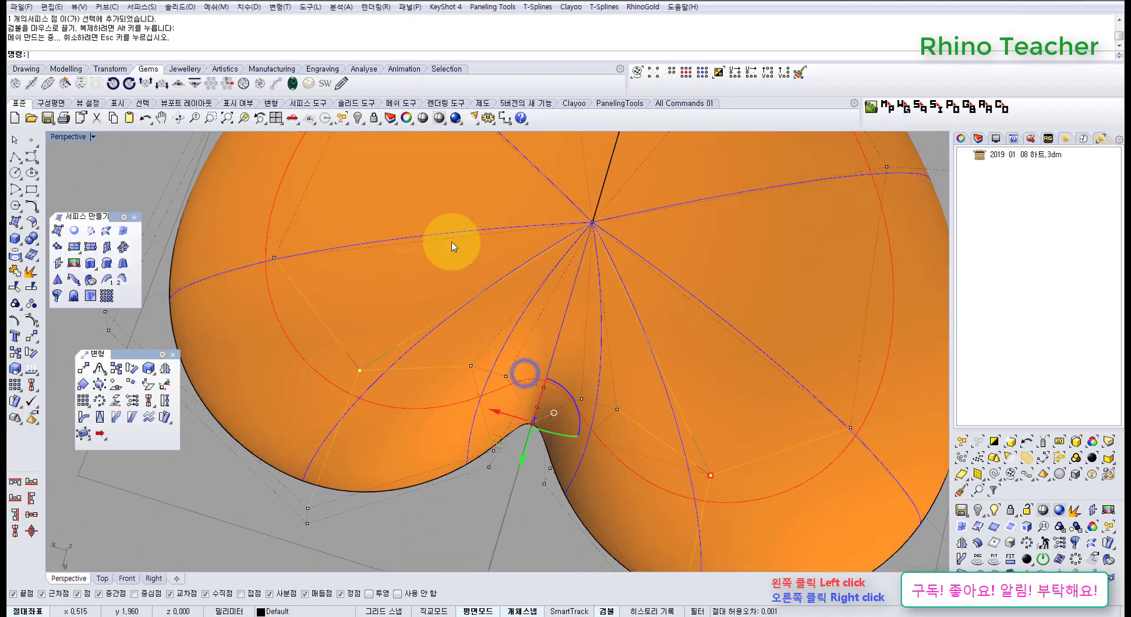
- Examine the reworked cleft and lobes in a shaded preview, and clear the control point selection
click(430, 119)
mouse_move(603, 430)
right_down()
mouse_move(631, 328)
mouse_move(526, 329)
mouse_move(404, 423)
mouse_move(346, 454)
mouse_move(335, 436)
right_up()
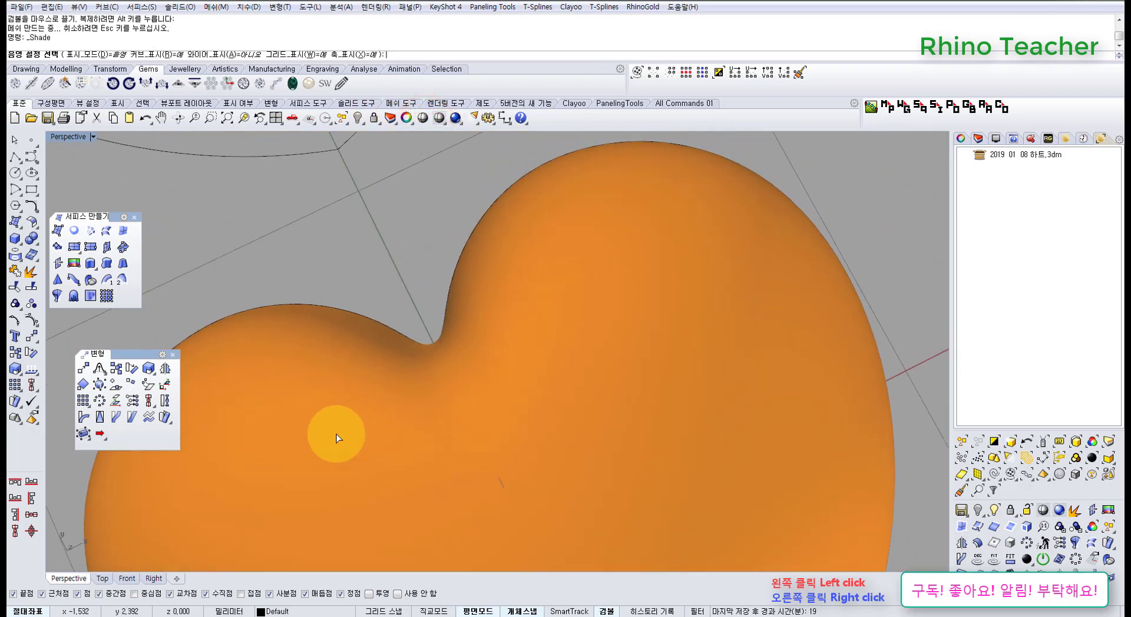
key(Escape)
scroll(492, 392, down, 10)
right_drag(540, 390, 503, 400)
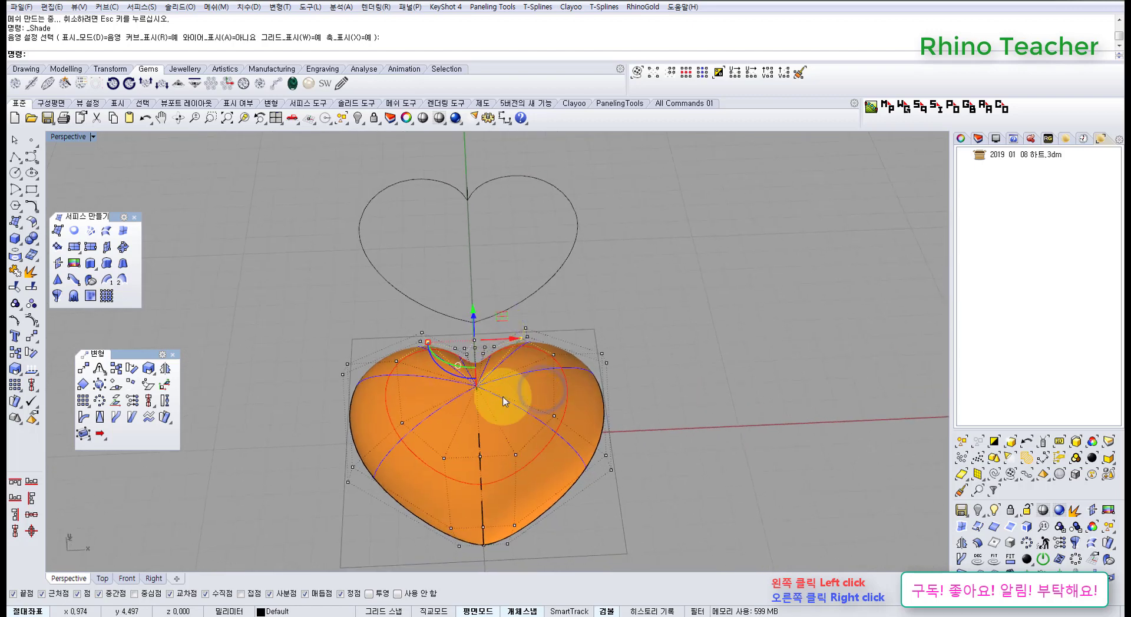
shift+right_drag(560, 457, 480, 379)
scroll(480, 379, down, 7)
shift+right_drag(482, 297, 489, 378)
click(554, 363)
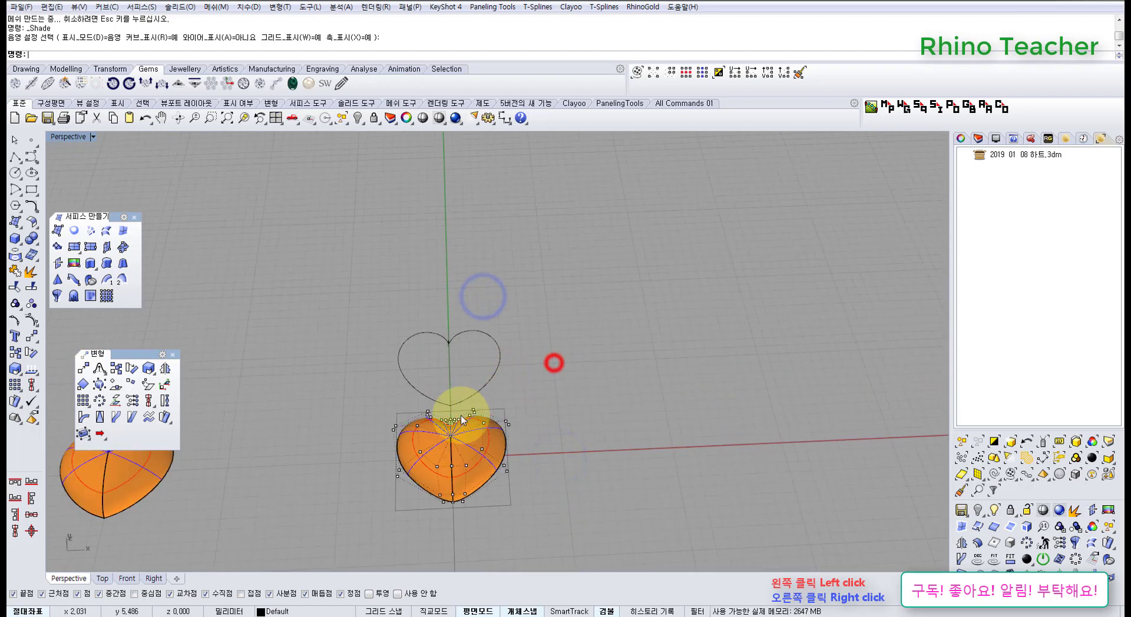
- Explode the other heart dome polysurface into its separate surfaces and show the control points of both
scroll(327, 425, down, 6)
shift+right_drag(398, 444, 595, 439)
click(428, 443)
right_click(505, 454)
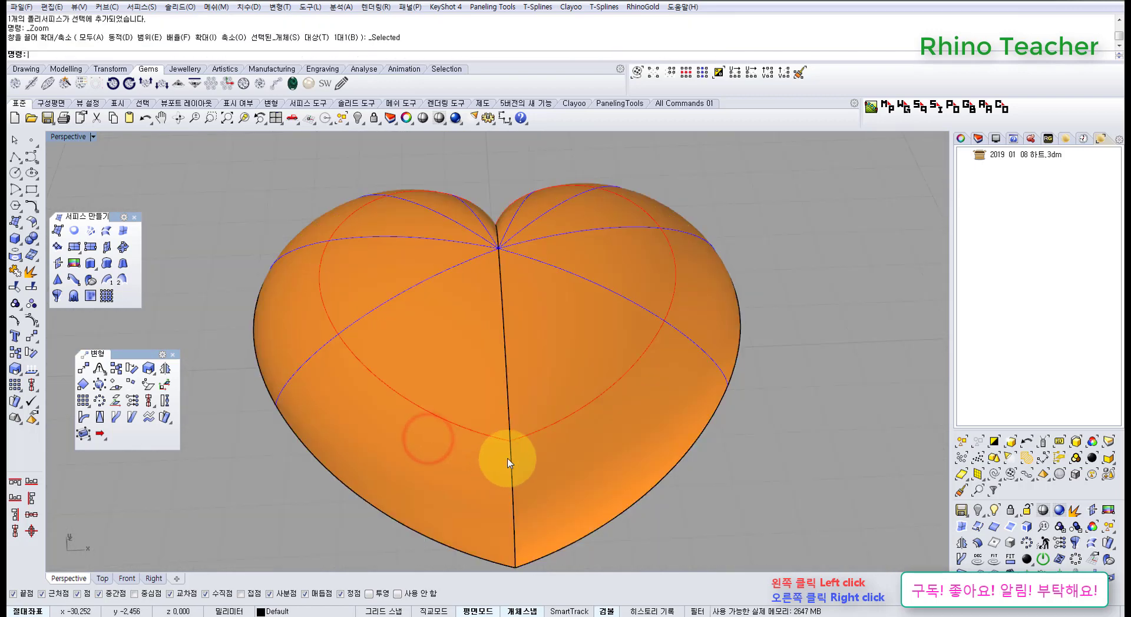
click(490, 434)
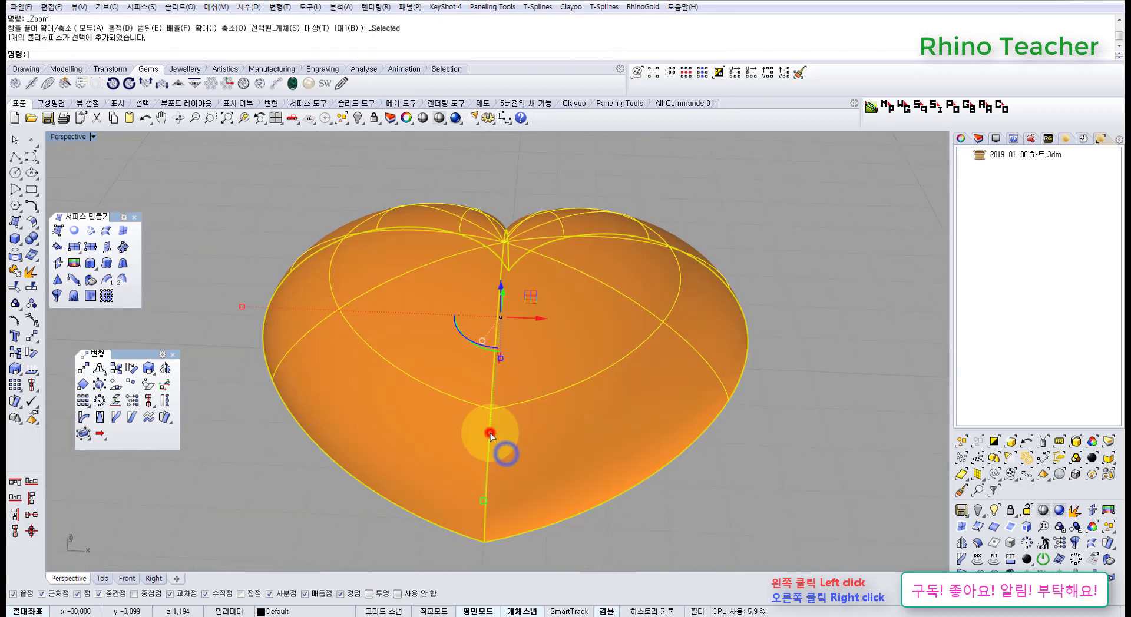
click(31, 272)
click(285, 495)
click(384, 407)
click(546, 414)
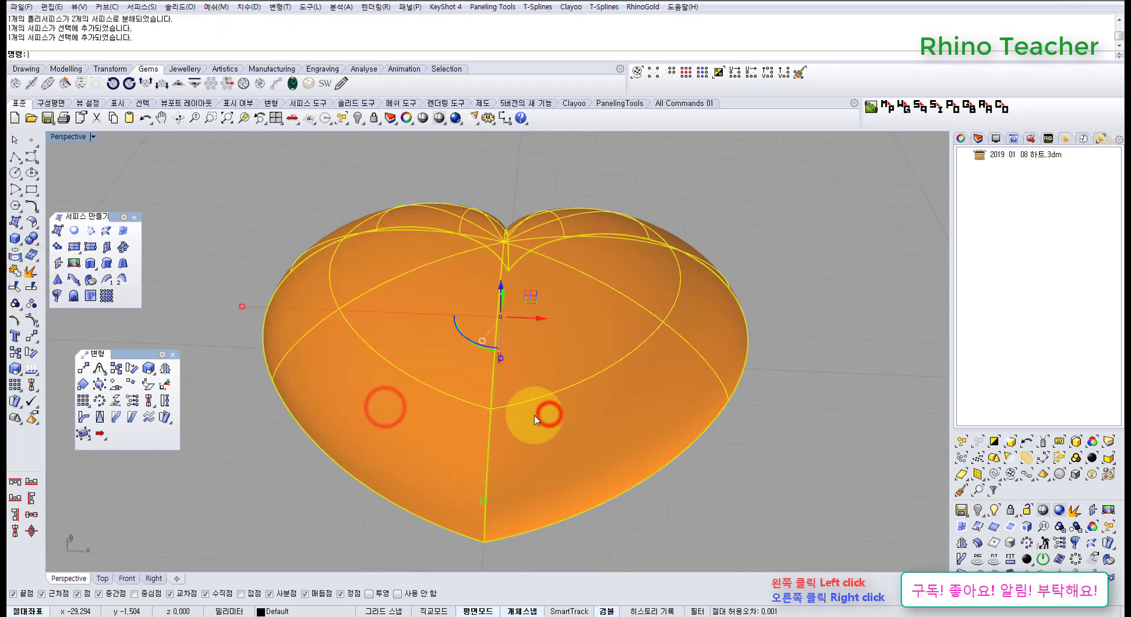
key(F10)
- Examine the control points around the exploded dome's tip in the Perspective and Top views
right_drag(525, 388, 447, 436)
scroll(447, 436, up, 7)
drag(373, 355, 456, 423)
scroll(456, 423, down, 7)
right_drag(468, 420, 419, 281)
scroll(416, 288, up, 5)
drag(410, 290, 444, 288)
key(ctrl+F1)
scroll(419, 422, up, 7)
right_drag(419, 428, 489, 219)
scroll(417, 353, down, 6)
right_drag(418, 435, 436, 368)
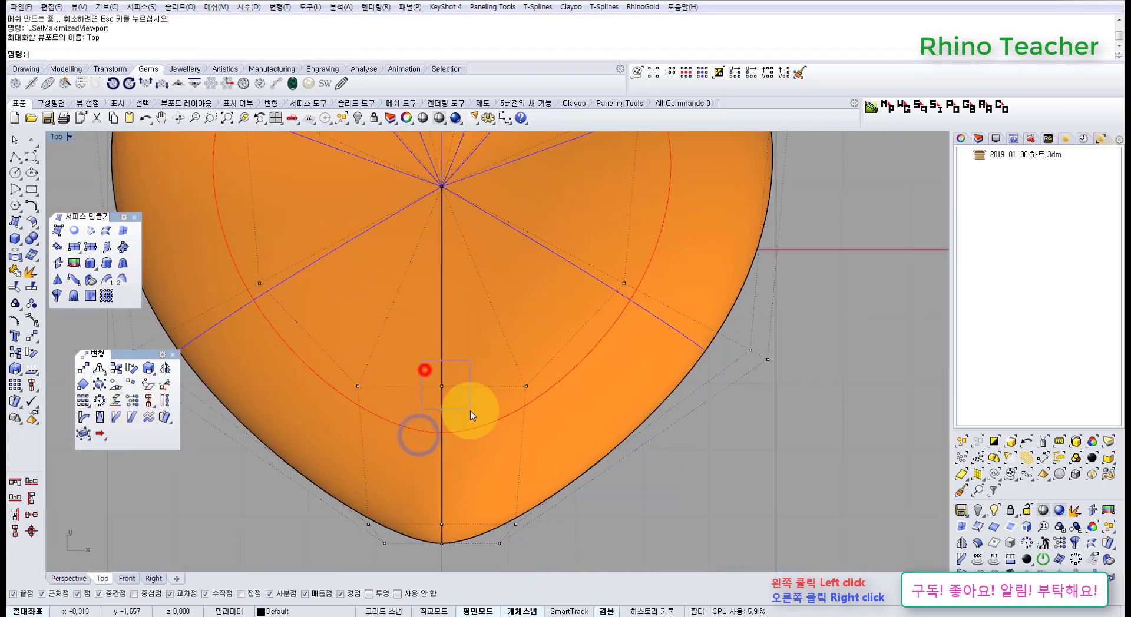
drag(470, 411, 469, 415)
scroll(469, 415, down, 12)
click(338, 441)
right_drag(312, 425, 587, 409)
- Align the two overlapping seam control points between the apex and the tip in Y only with their neighbouring points
scroll(439, 399, up, 7)
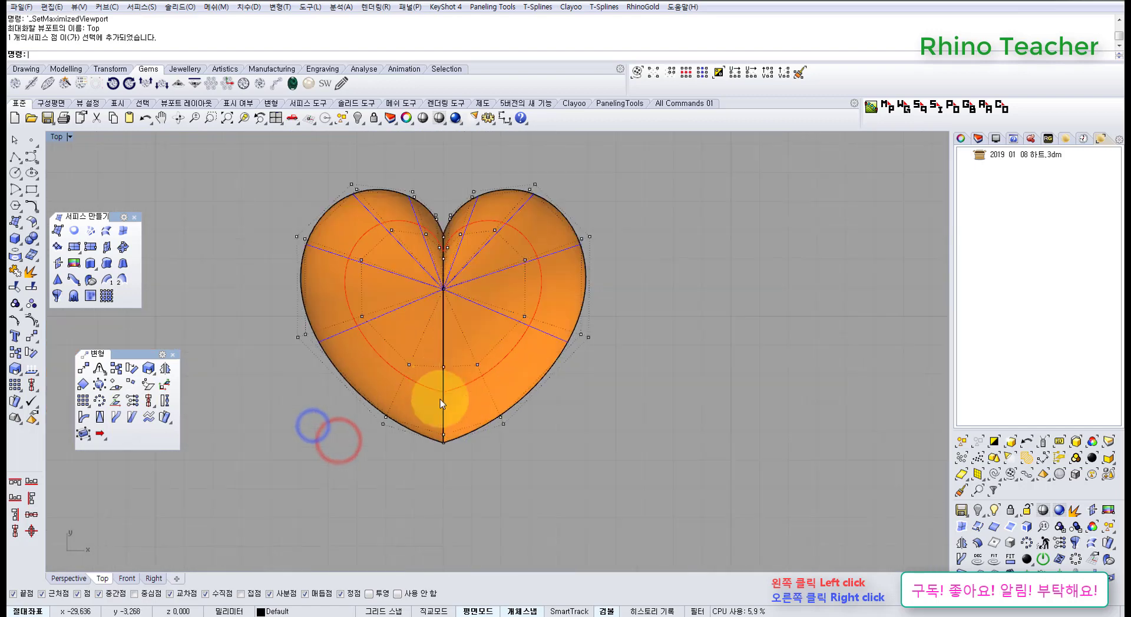
scroll(436, 382, up, 3)
scroll(459, 406, up, 3)
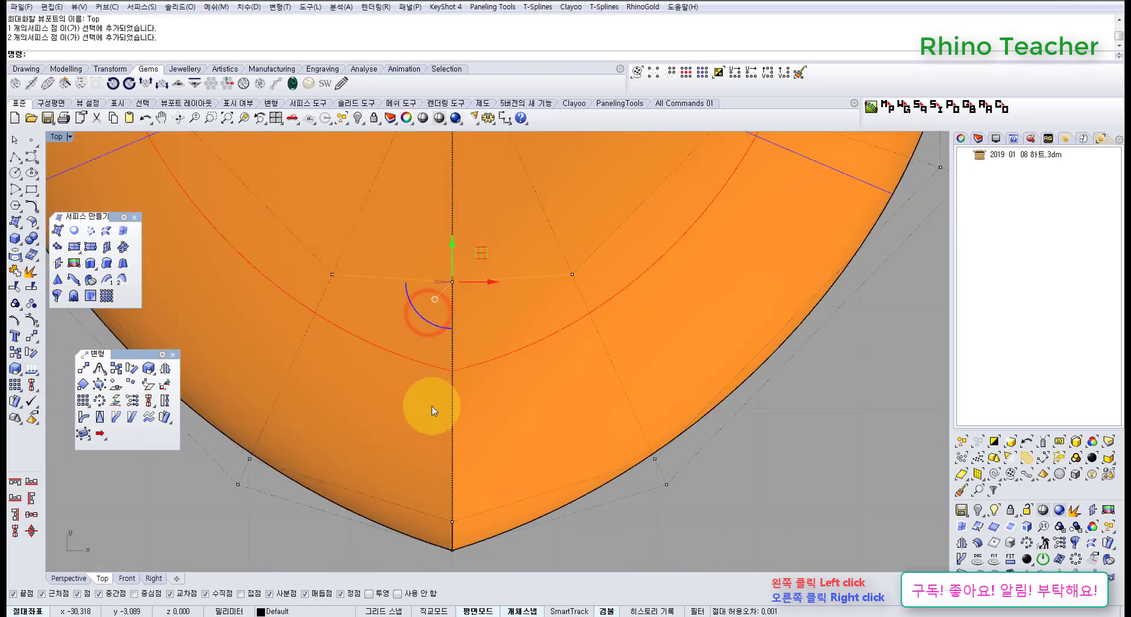
click(133, 402)
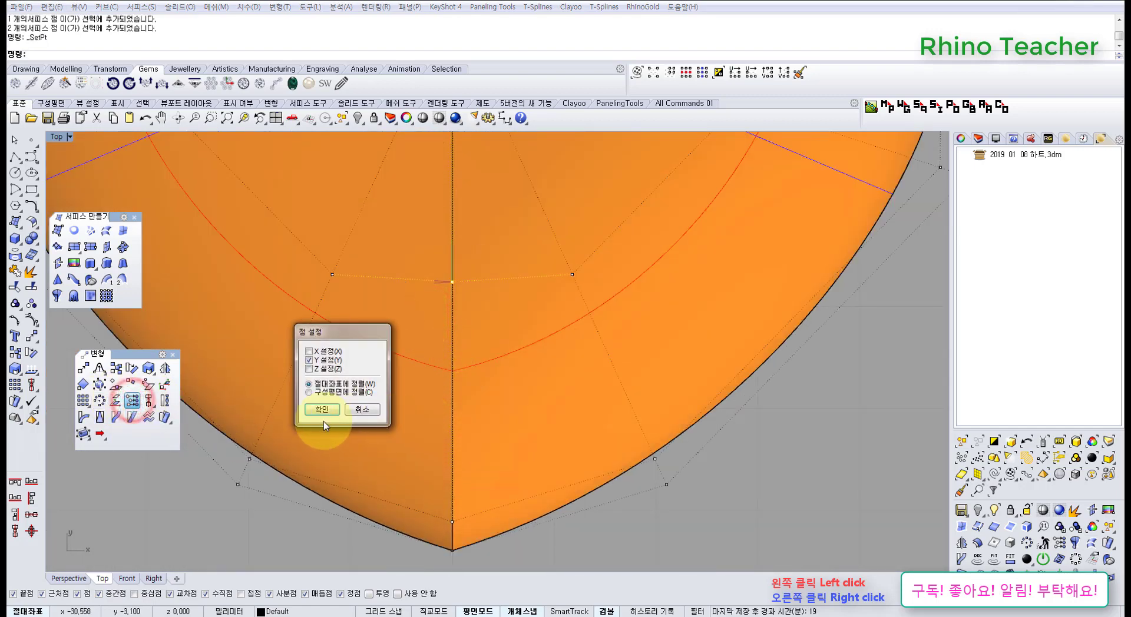
click(322, 409)
click(331, 274)
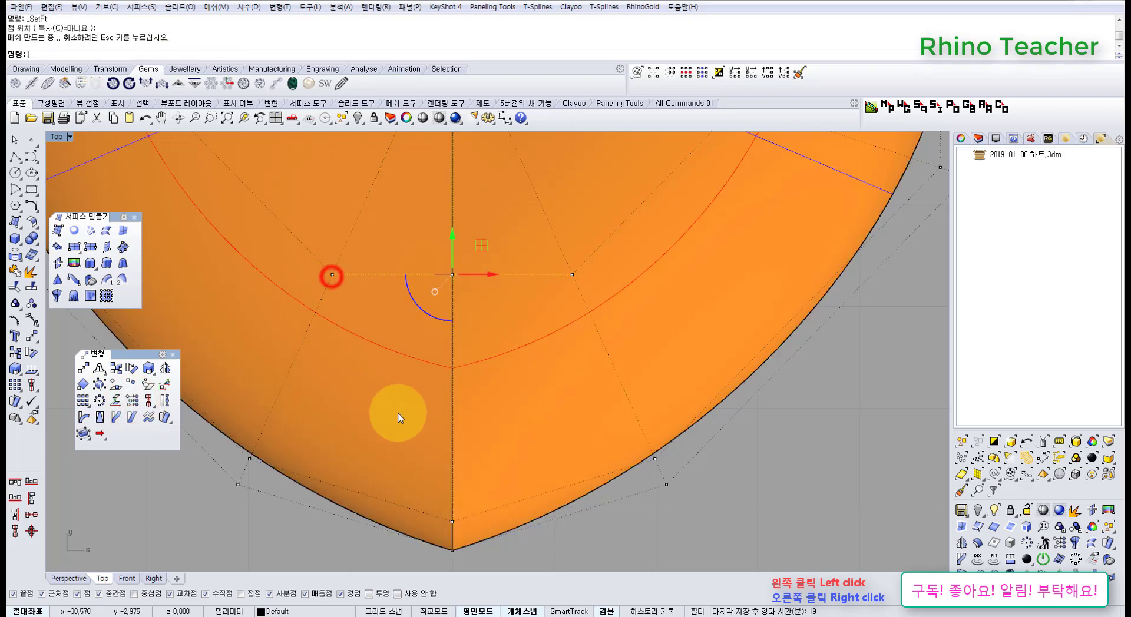
- Align the two overlapping seam control points just above the heart's tip in Y with the inner neighbouring point
scroll(409, 434, down, 4)
right_drag(409, 435, 427, 379)
scroll(441, 413, up, 4)
drag(502, 466, 503, 466)
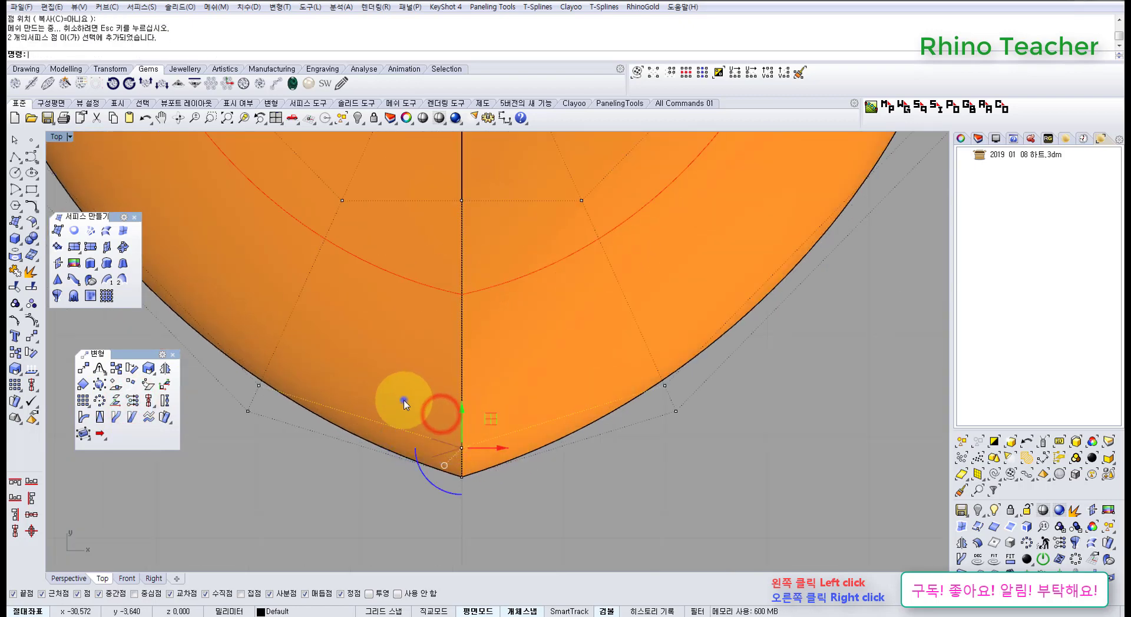
right_click(404, 402)
right_click(446, 375)
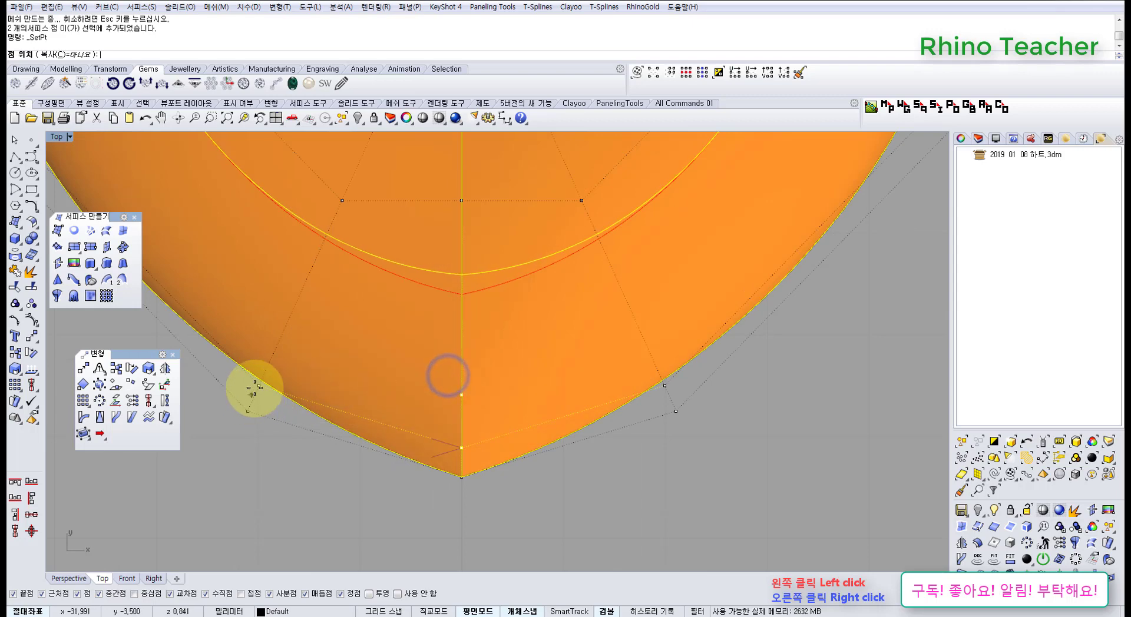
right_drag(450, 412, 644, 422)
- Check the aligned row of control points near the tip in the Right, Perspective, Front and Top views
key(ctrl+F3)
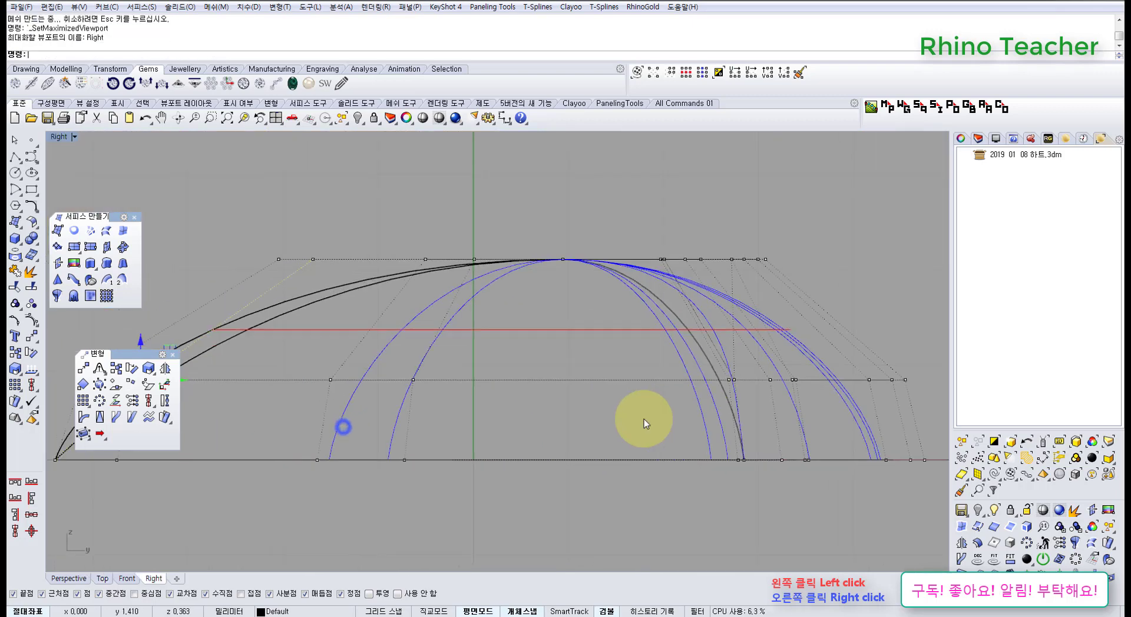
scroll(593, 418, down, 4)
scroll(353, 398, up, 10)
key(ctrl+F4)
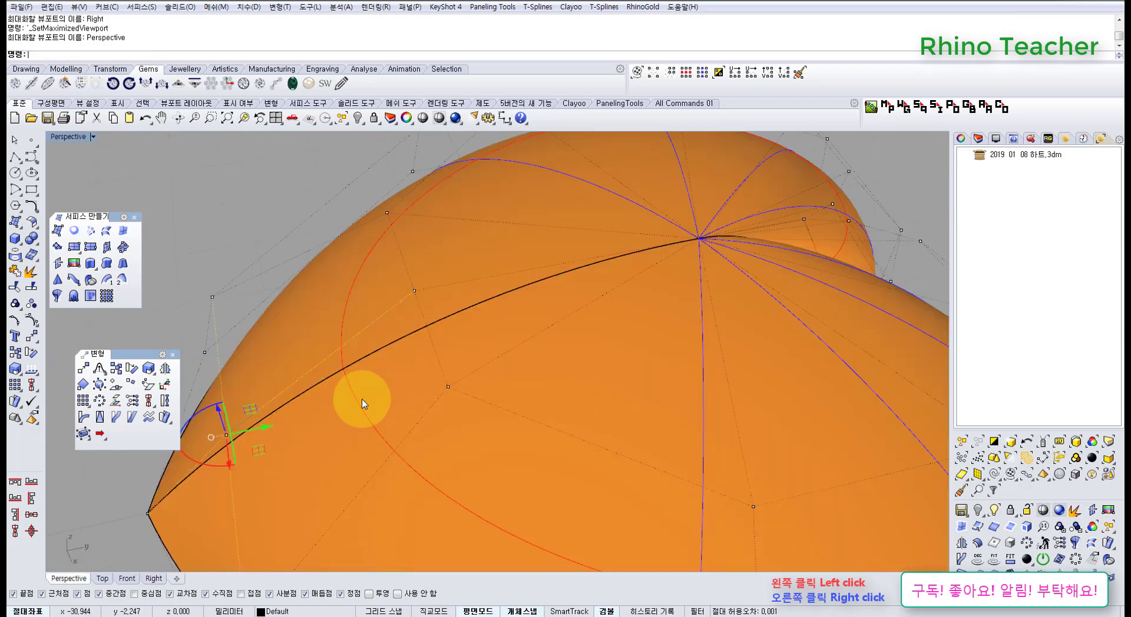
scroll(368, 404, down, 6)
right_drag(339, 427, 325, 344)
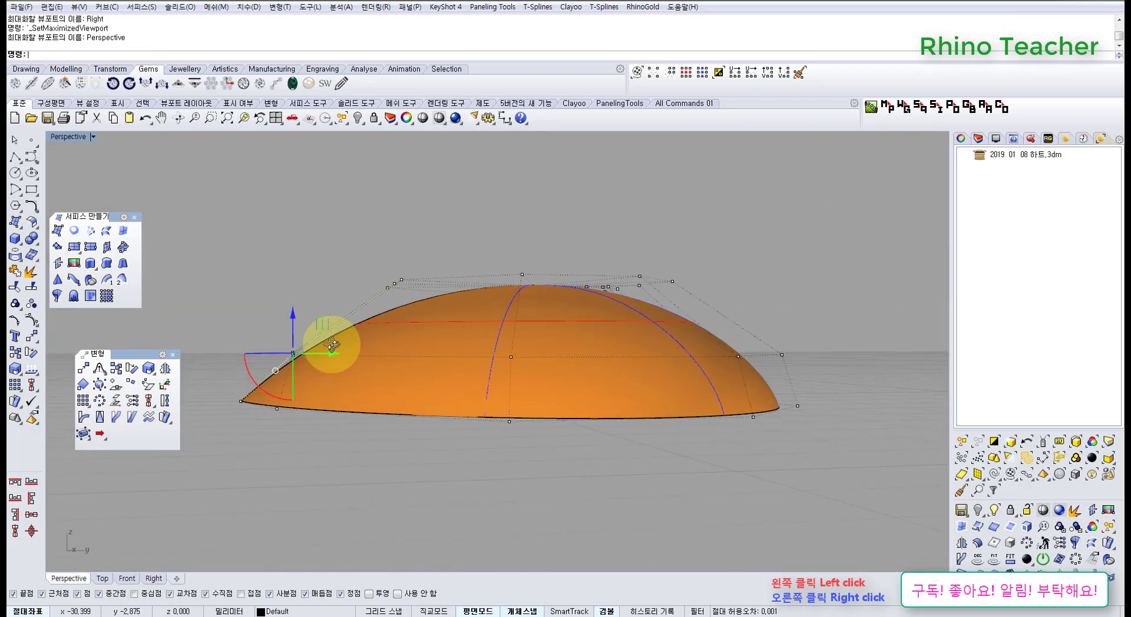
scroll(282, 359, up, 4)
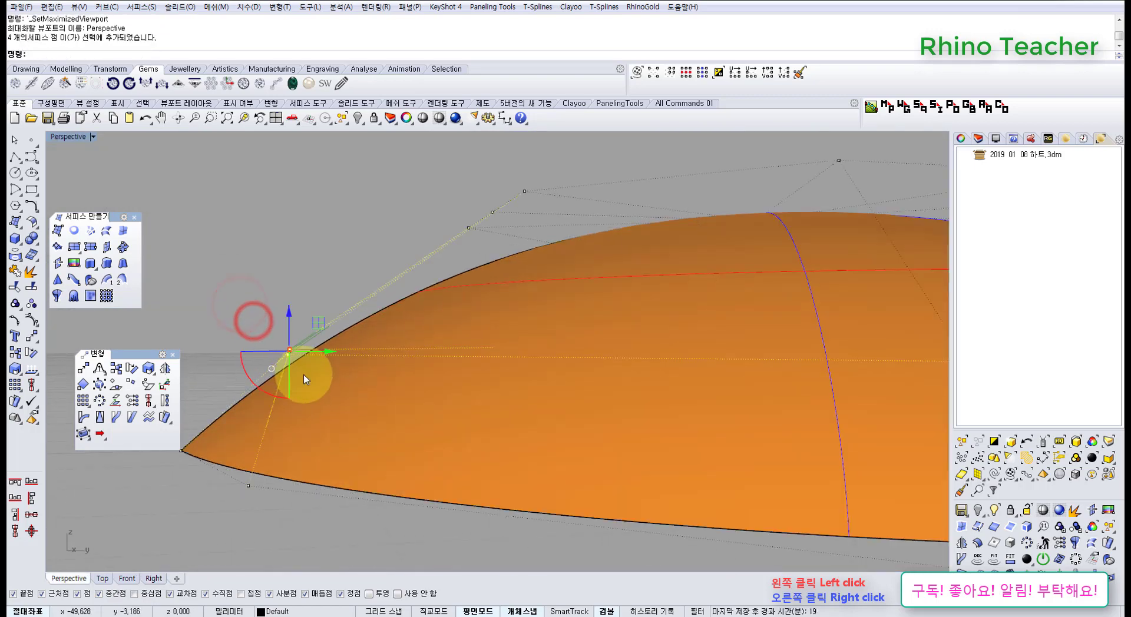
key(ctrl+F2)
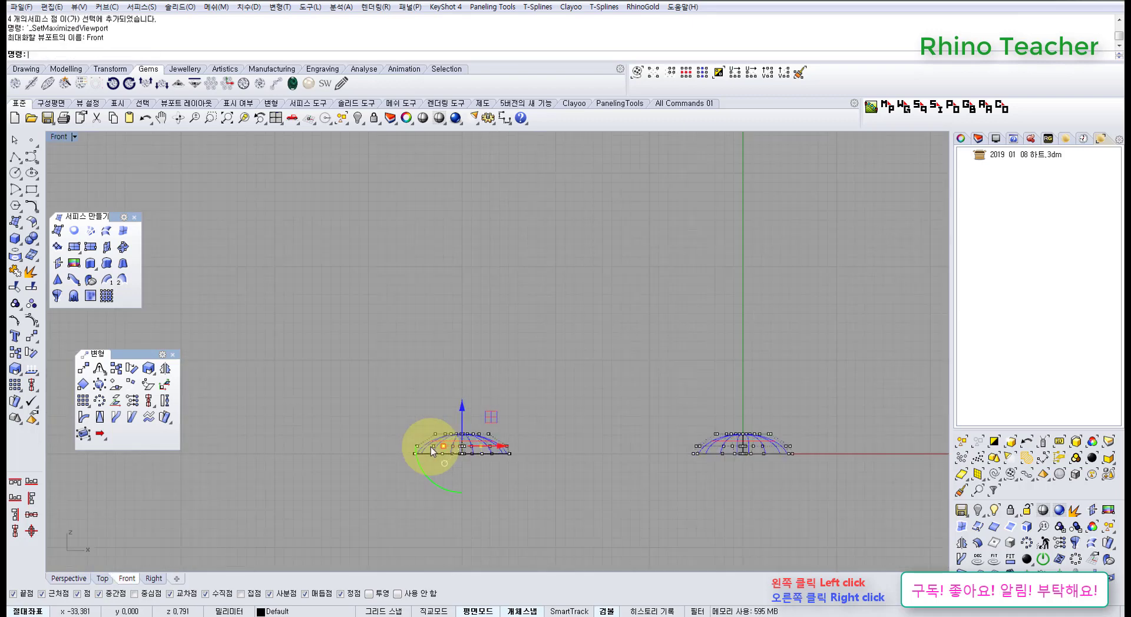
key(ctrl+F3)
key(ctrl+F1)
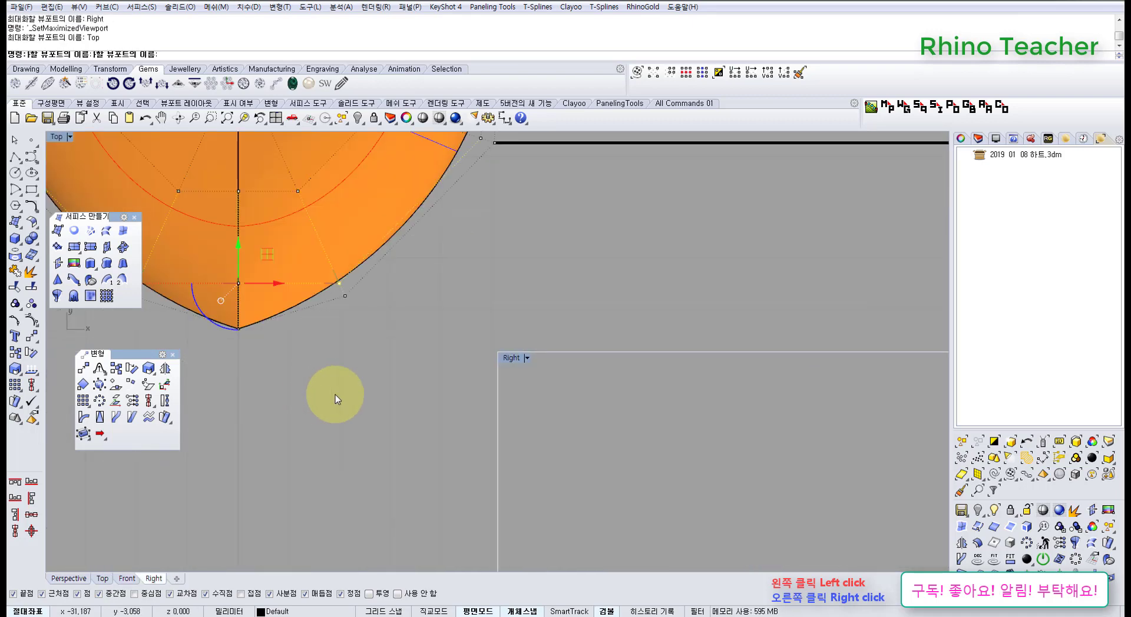
click(537, 478)
- Select the exploded dome's control points in the Top view and zoom the Perspective view to them
right_drag(459, 417, 343, 351)
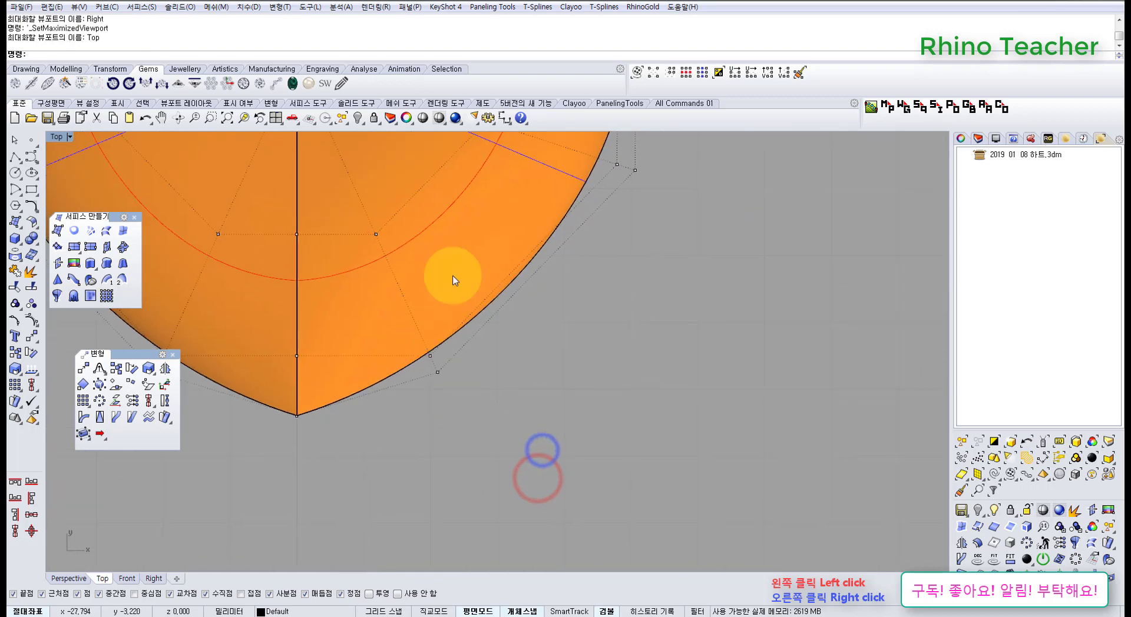
right_drag(540, 323, 570, 417)
scroll(573, 420, down, 10)
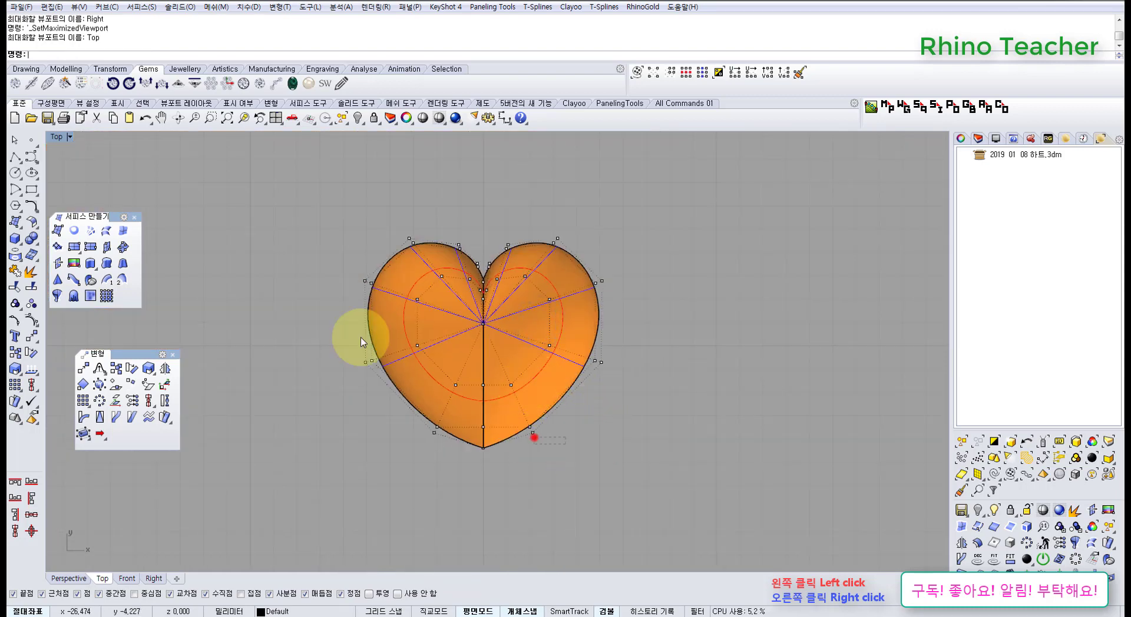
drag(361, 338, 256, 217)
key(ctrl+F4)
key(ctrl+shift+e)
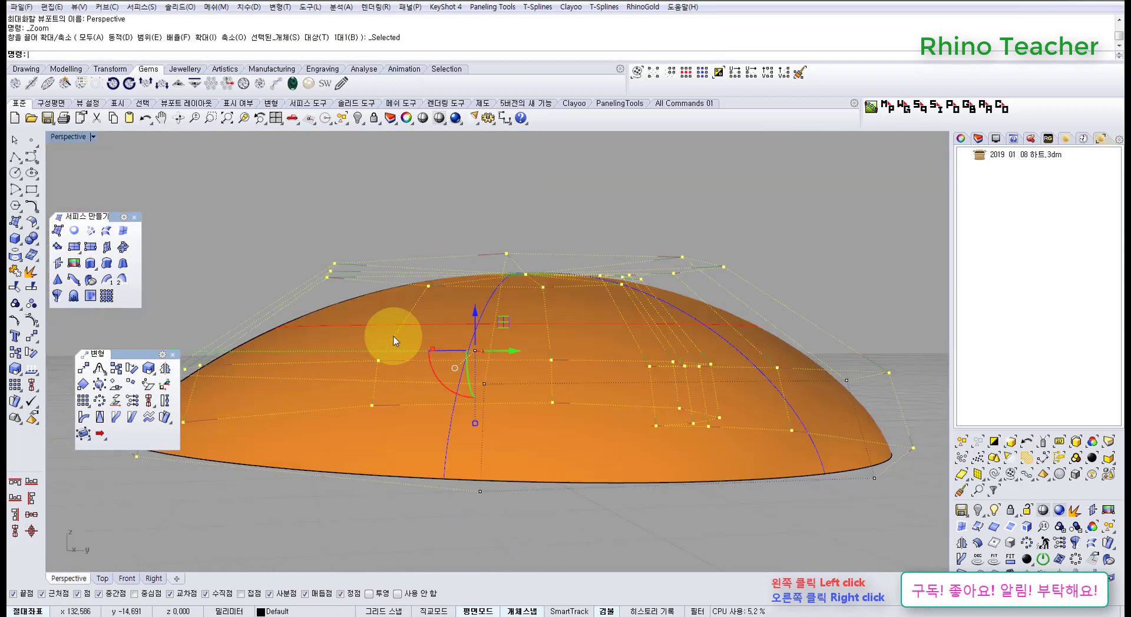
right_drag(394, 337, 372, 262)
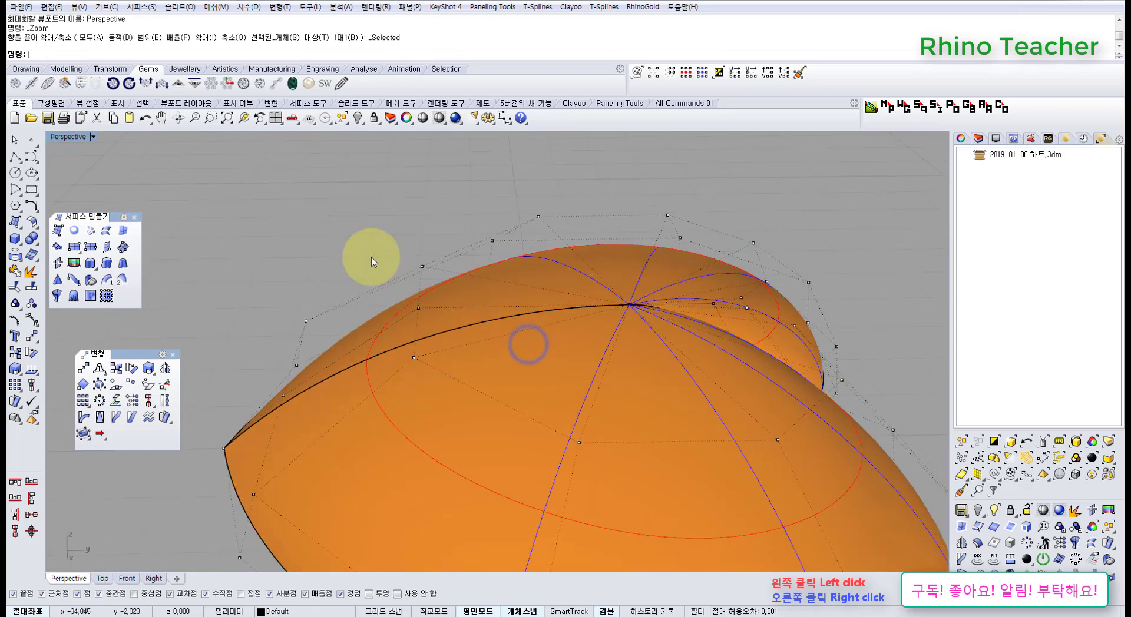
- Inspect the heart's tip and center seam in a shaded preview from several angles, and hide the control points
click(422, 118)
right_drag(435, 306, 222, 502)
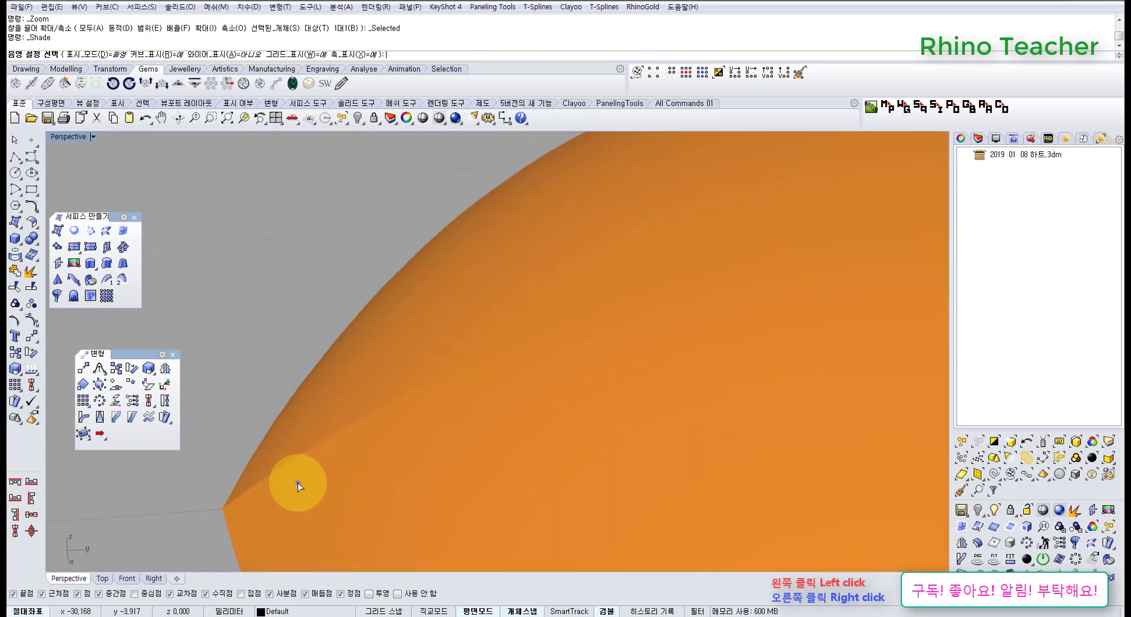
right_drag(298, 482, 386, 386)
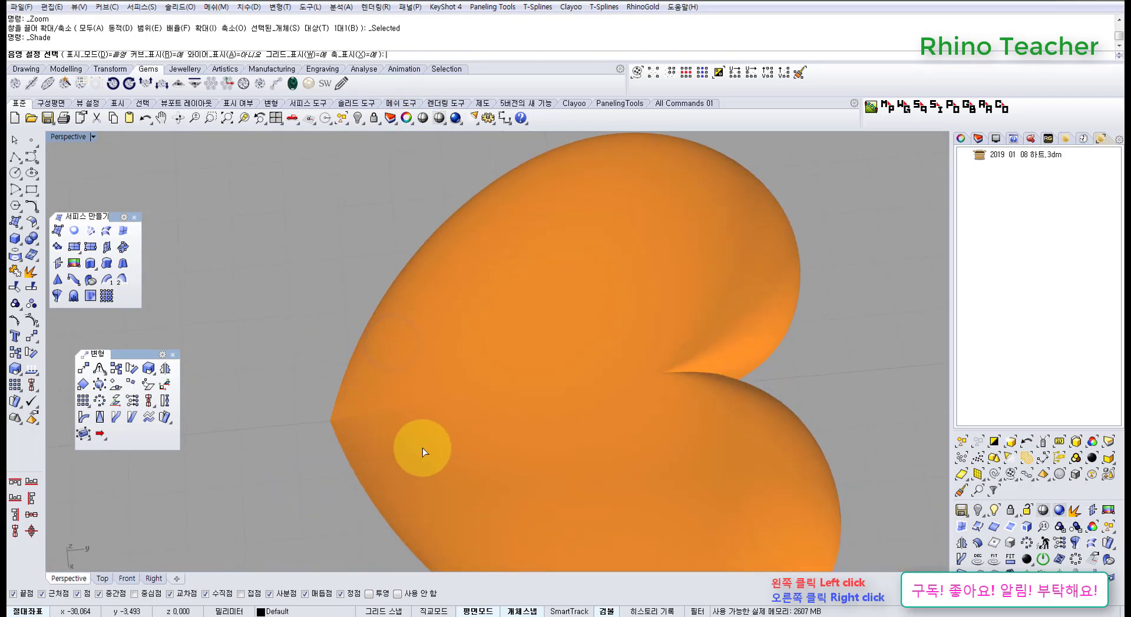
mouse_move(431, 439)
right_down()
mouse_move(346, 320)
mouse_move(263, 386)
mouse_move(262, 457)
mouse_move(530, 333)
mouse_move(538, 255)
mouse_move(586, 328)
mouse_move(571, 361)
mouse_move(518, 391)
mouse_move(436, 356)
mouse_move(518, 316)
right_up()
right_drag(412, 318, 389, 412)
scroll(360, 430, up, 8)
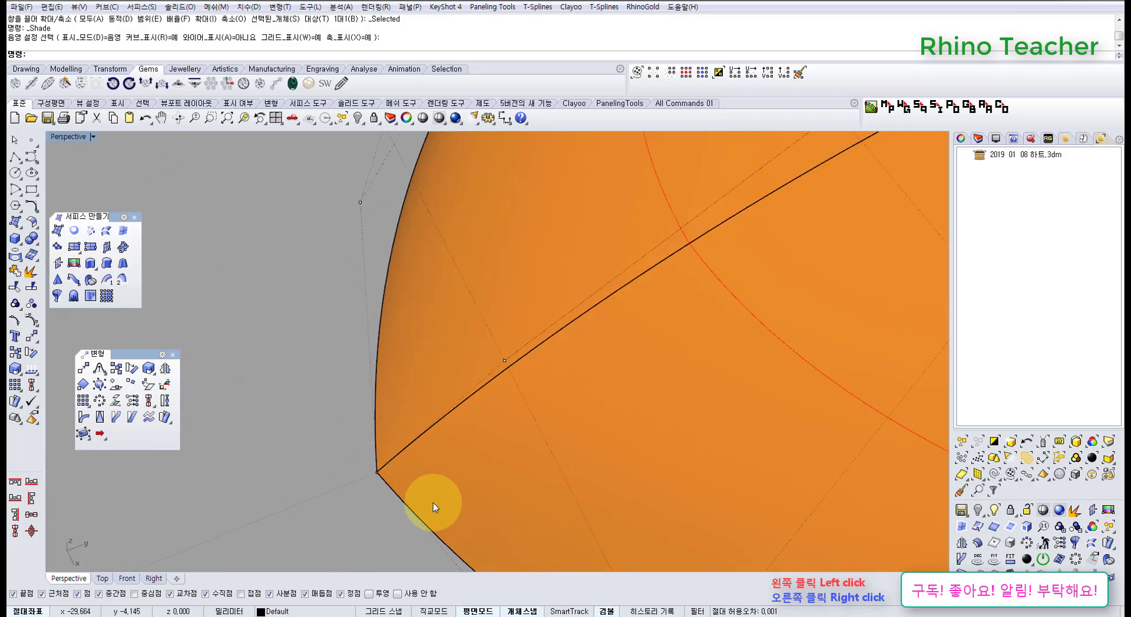
scroll(465, 481, down, 4)
shift+right_drag(573, 456, 425, 428)
right_drag(507, 450, 563, 406)
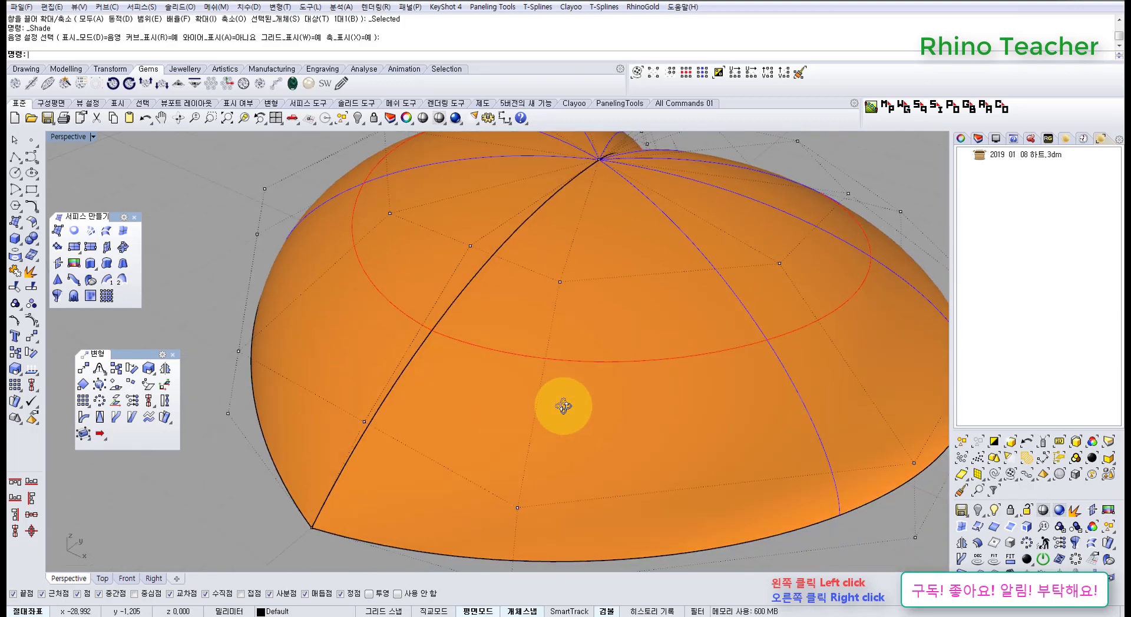
scroll(558, 418, down, 5)
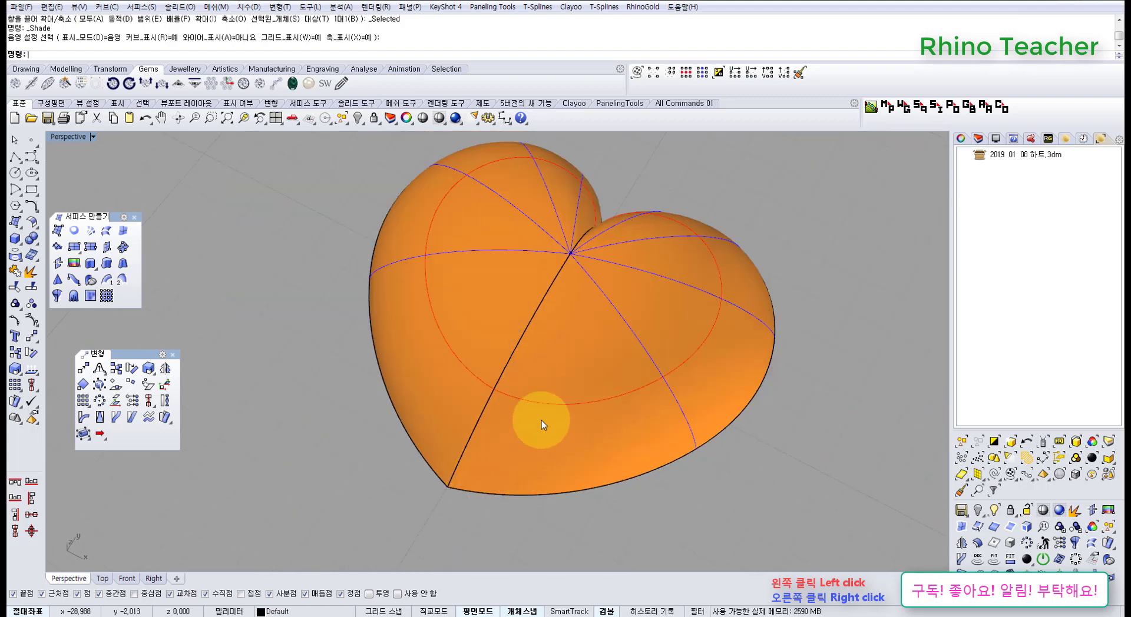
- Compare the two heart domes and the flat heart curve in the Top view
key(ctrl+F1)
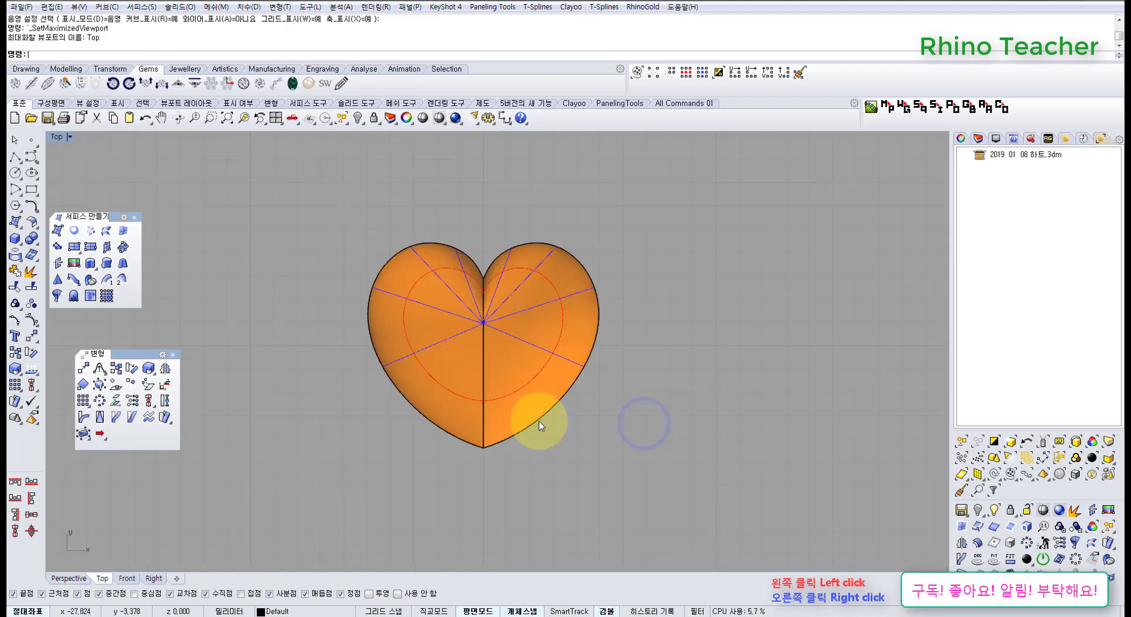
scroll(539, 421, down, 5)
right_drag(745, 409, 550, 379)
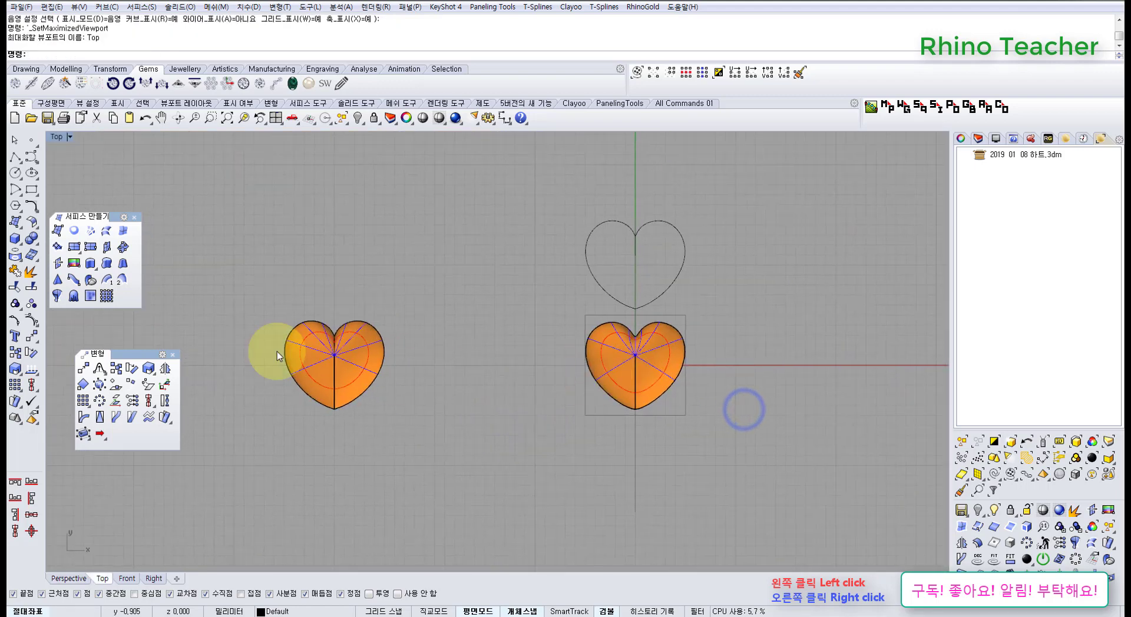
scroll(631, 372, up, 8)
scroll(654, 271, down, 4)
right_drag(653, 278, 648, 345)
drag(613, 261, 570, 295)
scroll(628, 180, up, 6)
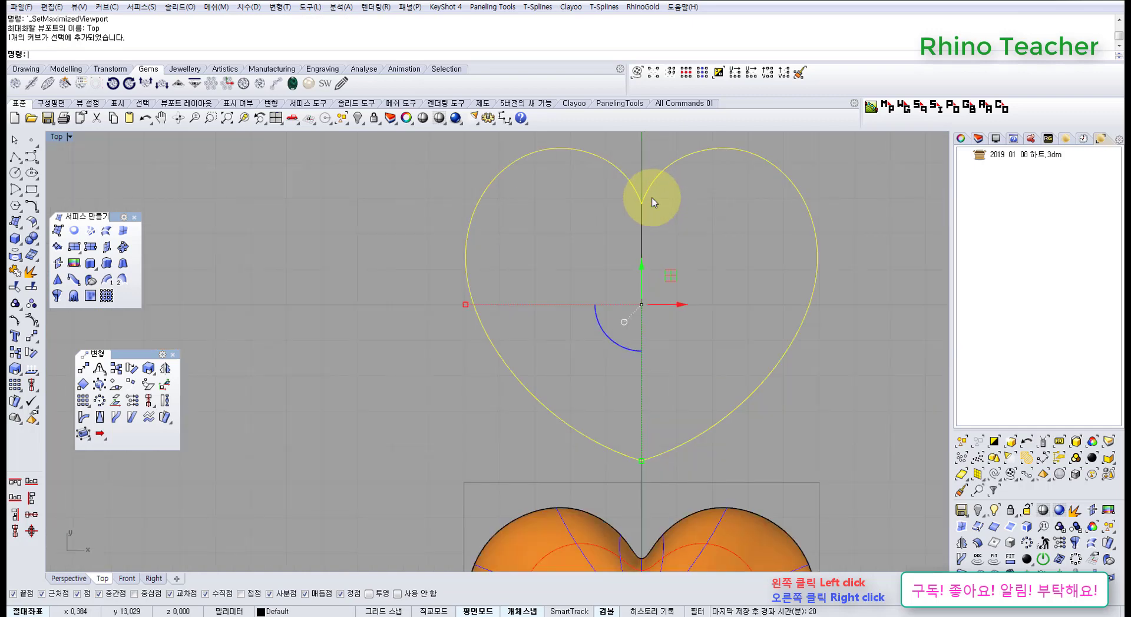
scroll(631, 247, down, 16)
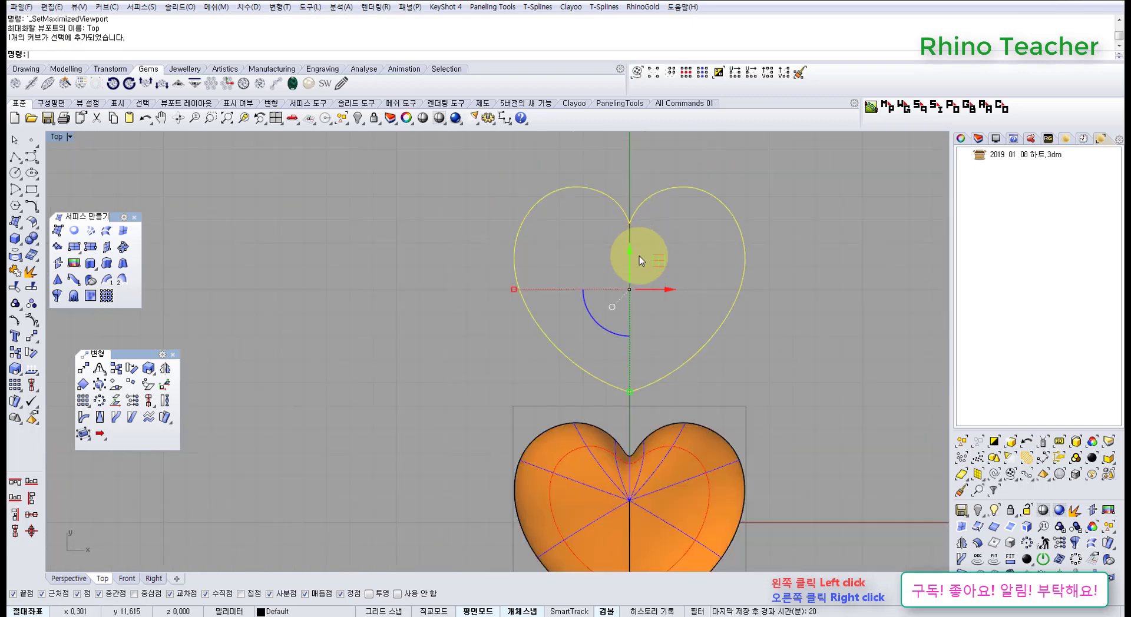
right_drag(672, 371, 558, 334)
scroll(560, 341, up, 10)
scroll(593, 344, down, 4)
scroll(601, 363, down, 2)
- Move the heart dome from the flat curve at the origin 30 mm in the negative X direction
click(536, 405)
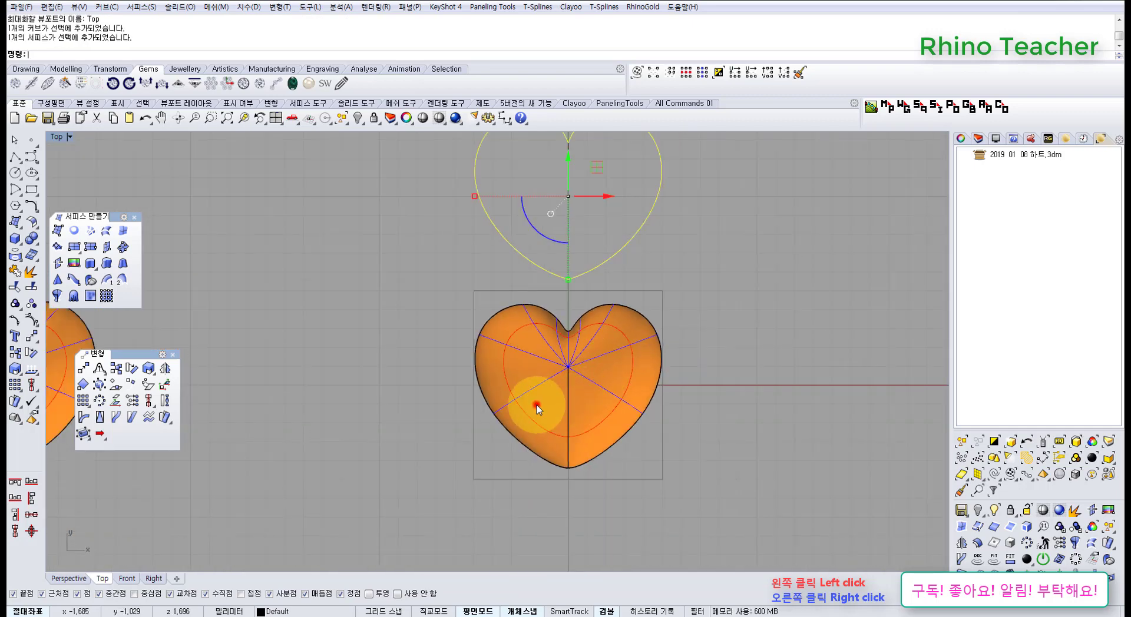
right_drag(554, 412, 661, 382)
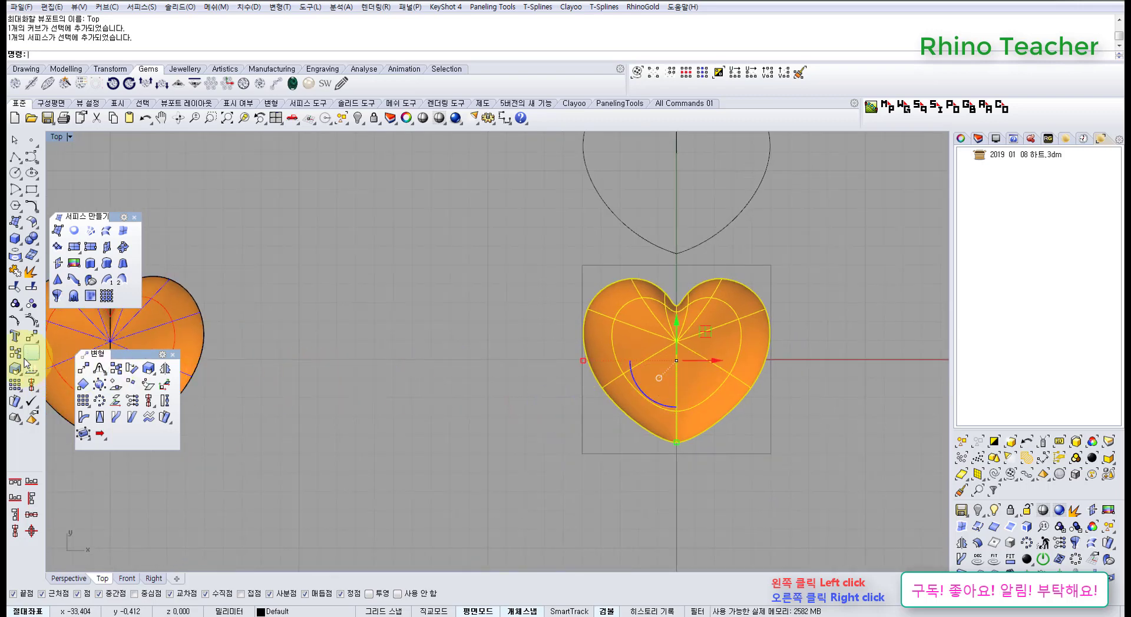
click(34, 337)
scroll(581, 416, down, 3)
click(657, 491)
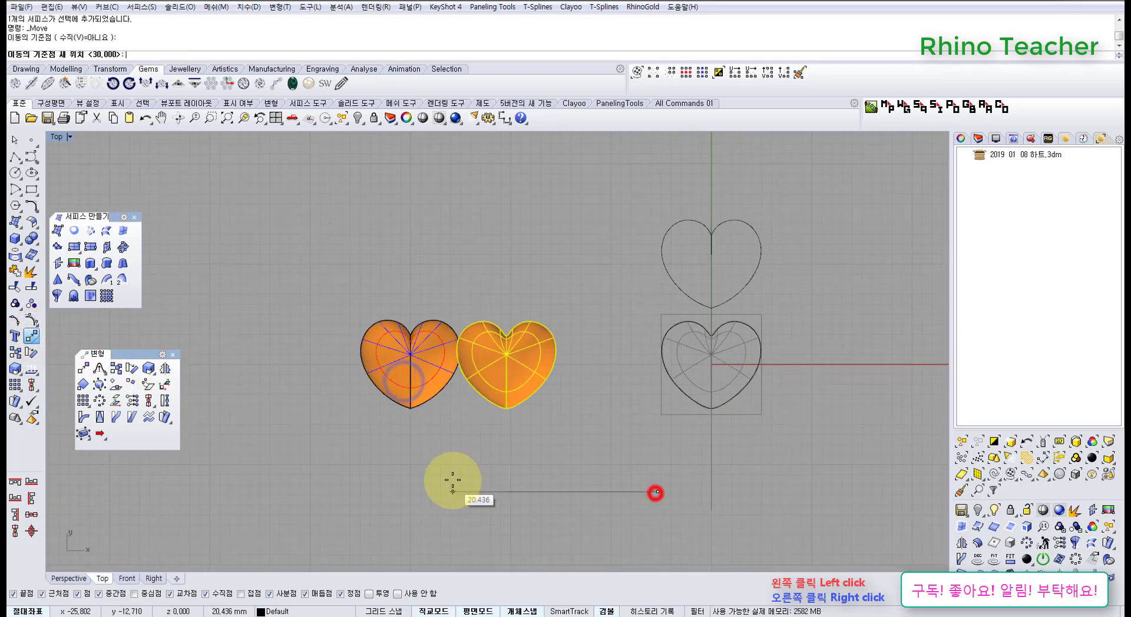
text(30)
key(Return)
click(453, 476)
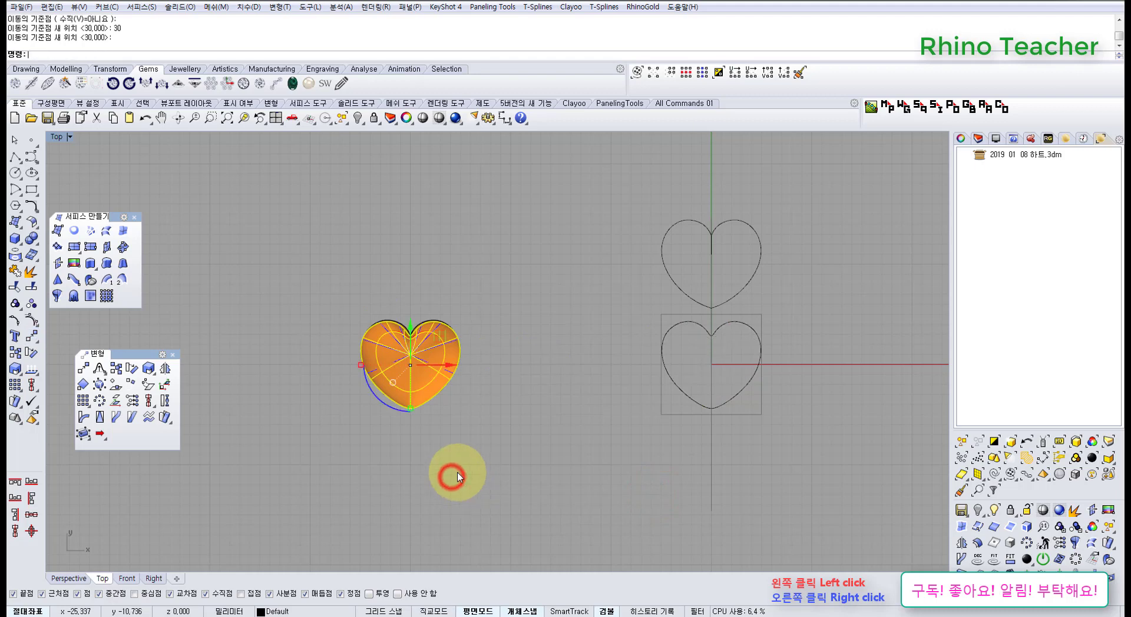
- Move the same dome 10 mm in the positive Y direction, clear of the other dome
key(Return)
click(500, 470)
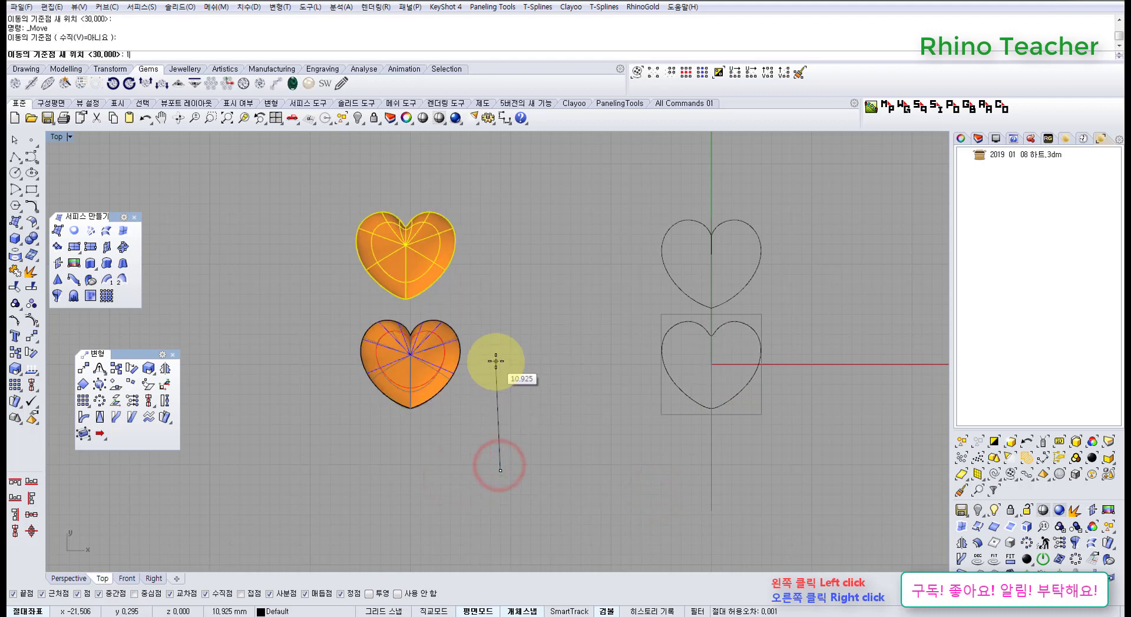
text(10)
key(Return)
click(560, 401)
right_drag(616, 390, 464, 405)
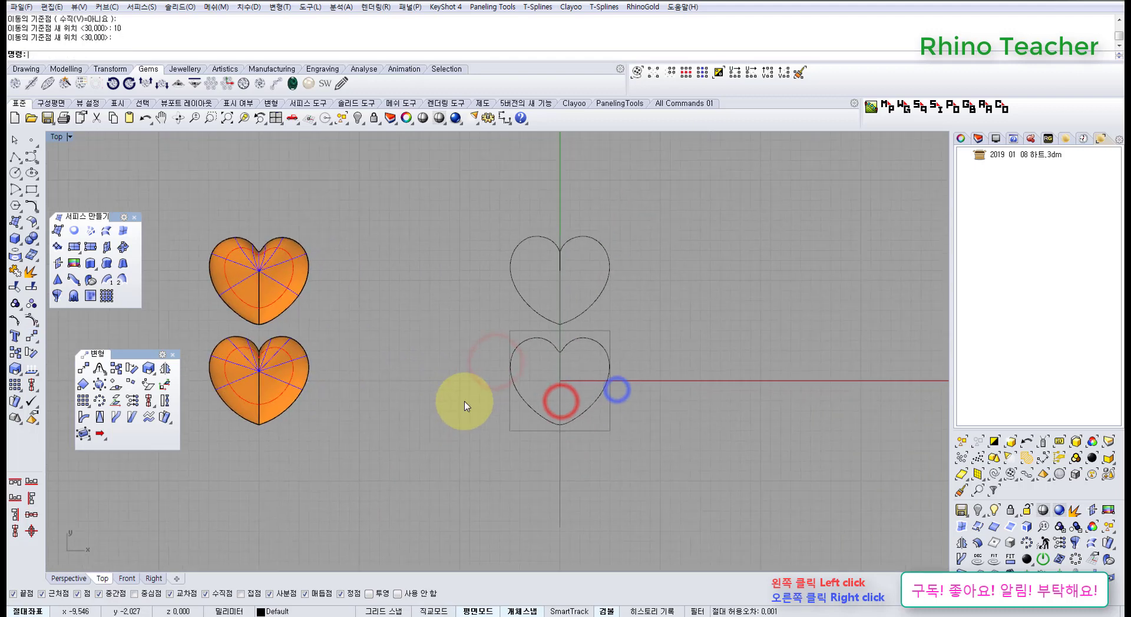
- Zoom the Perspective view to the flat heart curves and their profile curves
key(ctrl+F4)
key(ctrl+F3)
right_drag(574, 434, 510, 387)
scroll(511, 395, down, 9)
key(ctrl+F4)
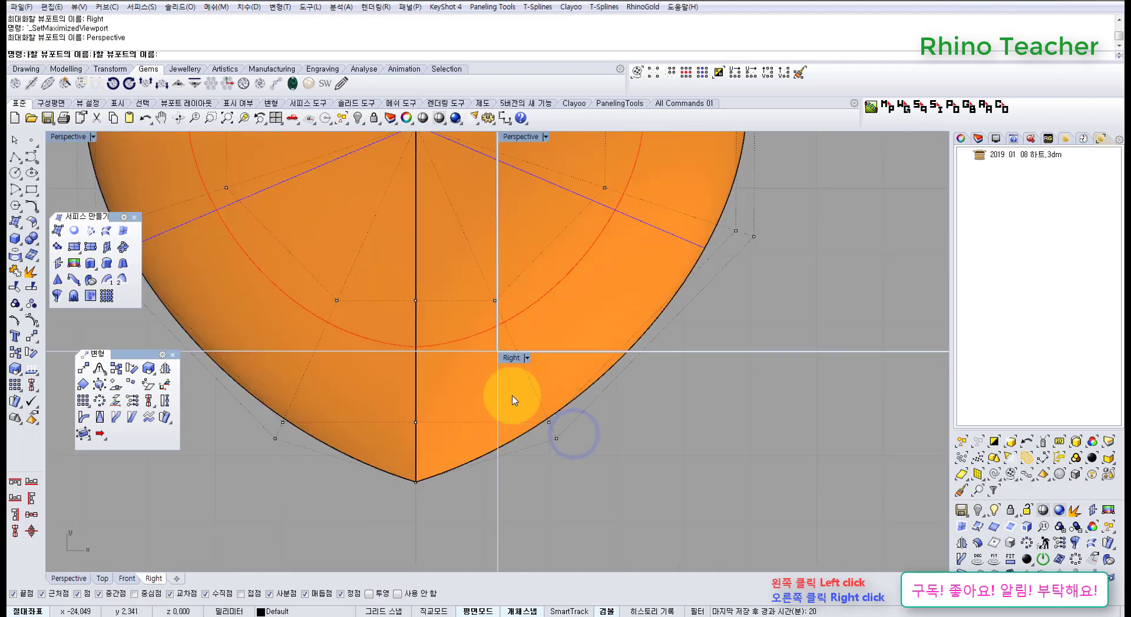
scroll(513, 400, down, 9)
drag(663, 422, 543, 513)
text(zs)
key(Return)
right_drag(518, 469, 456, 415)
click(581, 415)
right_drag(479, 370, 459, 353)
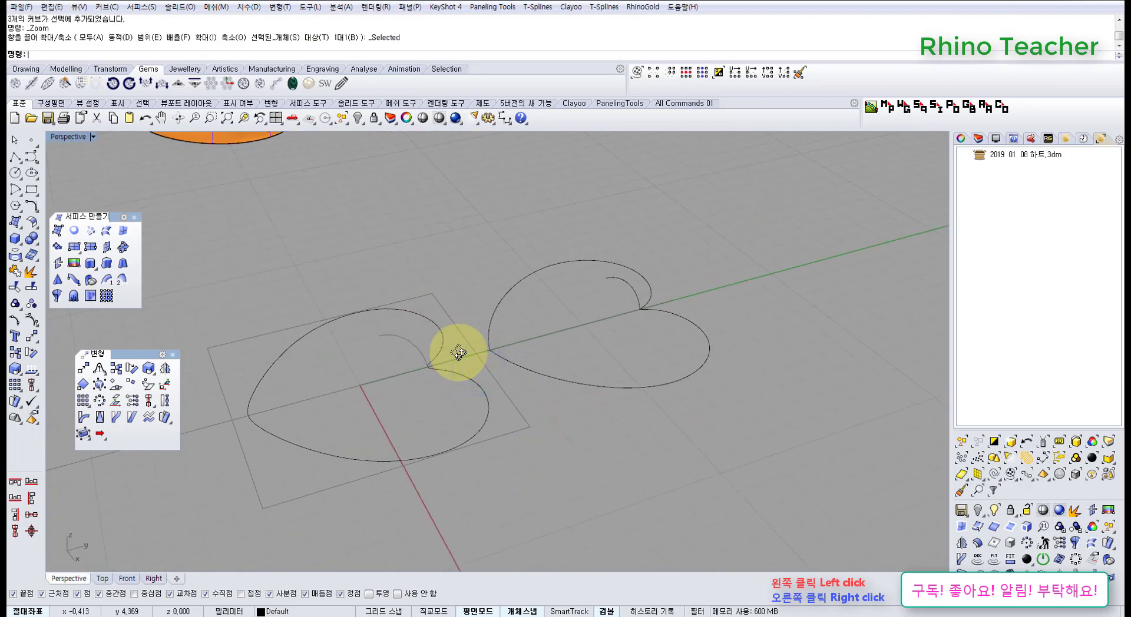
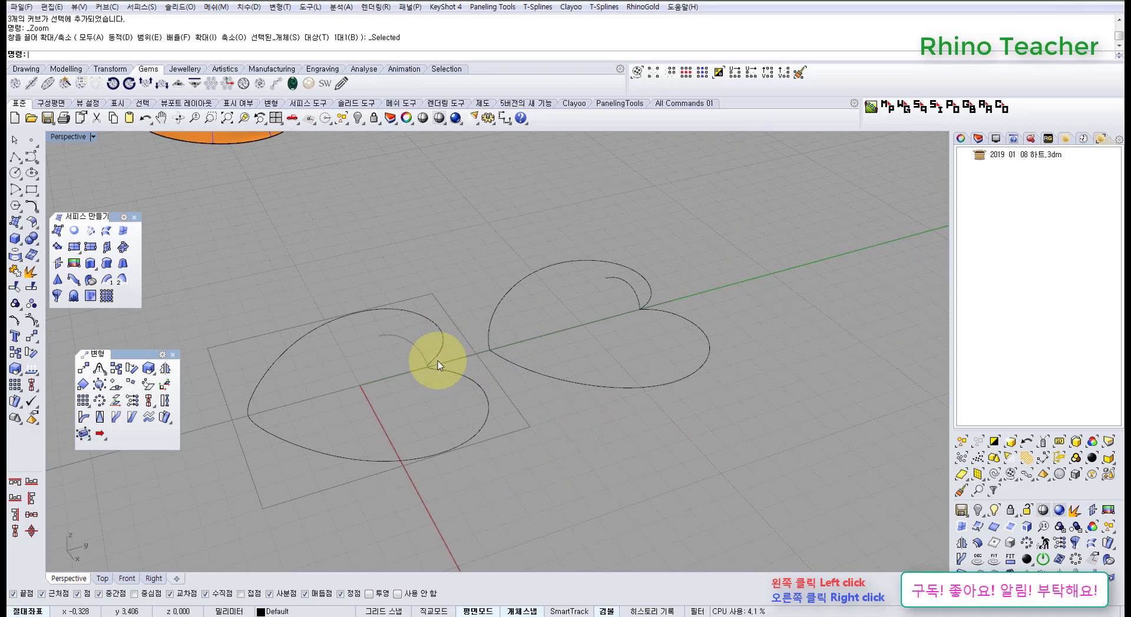
right_drag(437, 361, 457, 420)
click(423, 441)
middle_click(426, 430)
click(415, 399)
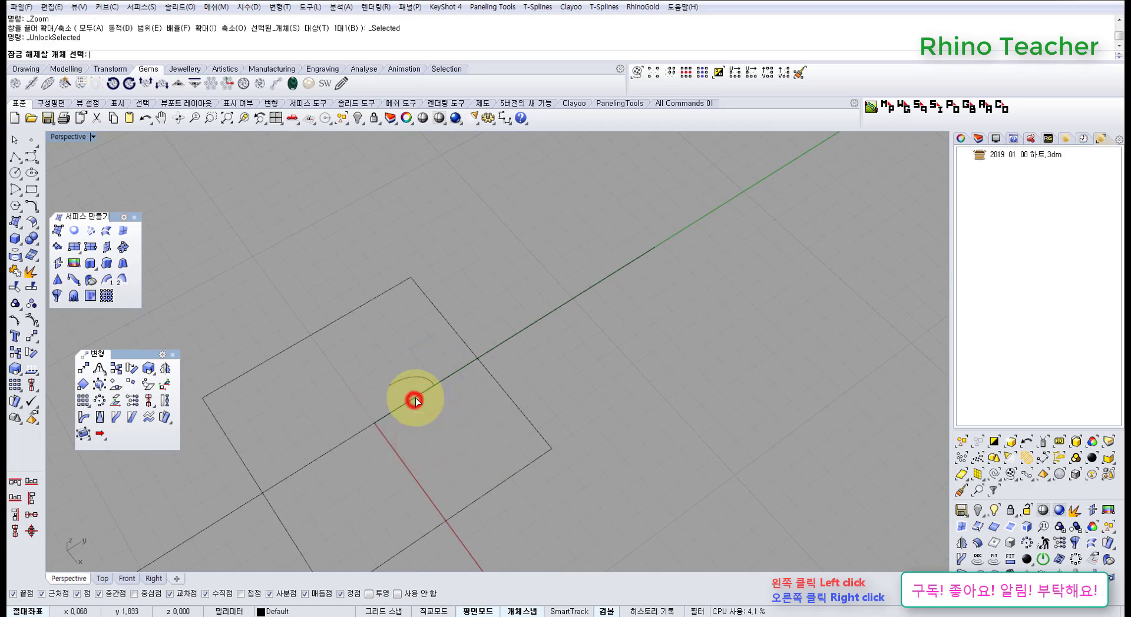
right_drag(450, 369, 456, 353)
key(Escape)
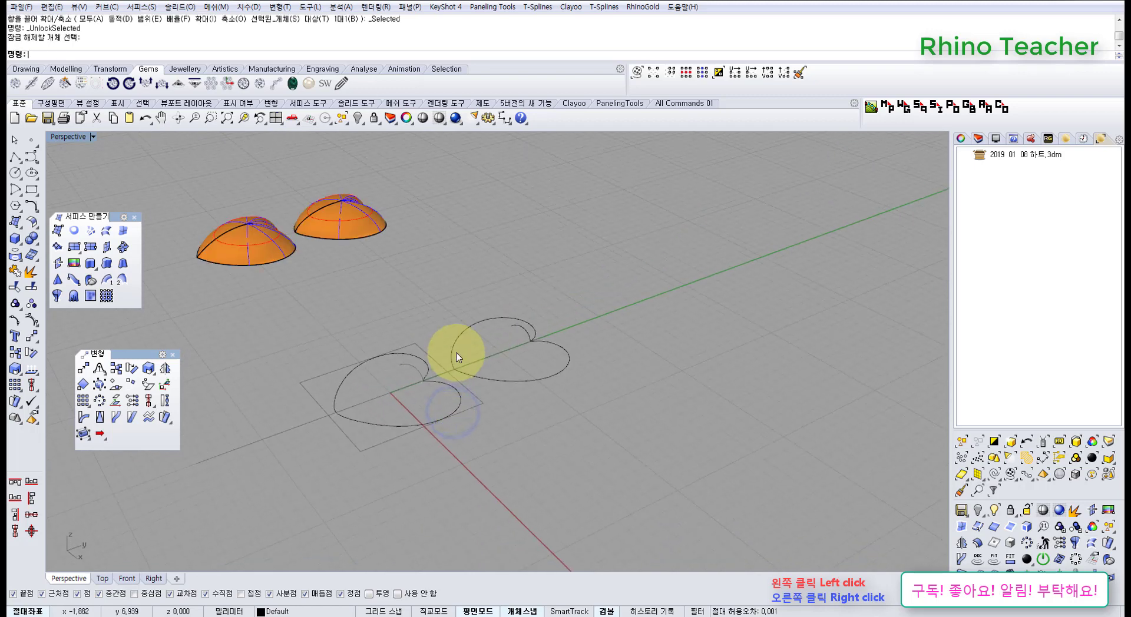
- Undo the moves and control point edits until the dome at the origin is back to its original rail-revolved surface
key(ctrl+z)
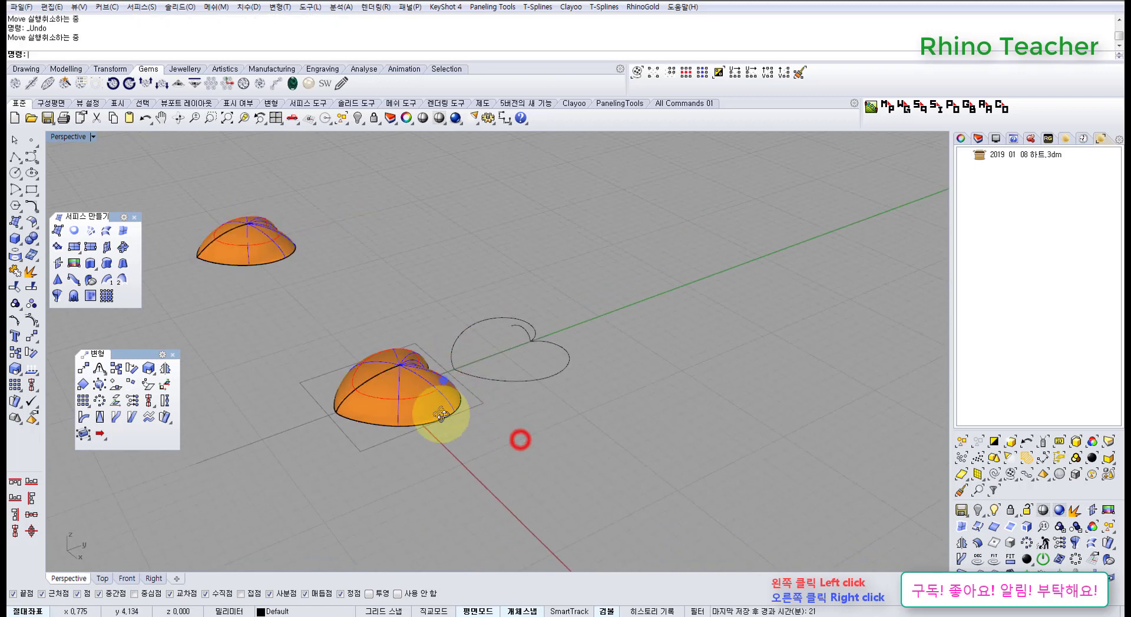
scroll(441, 414, up, 3)
drag(425, 385, 333, 458)
key(ctrl+z)
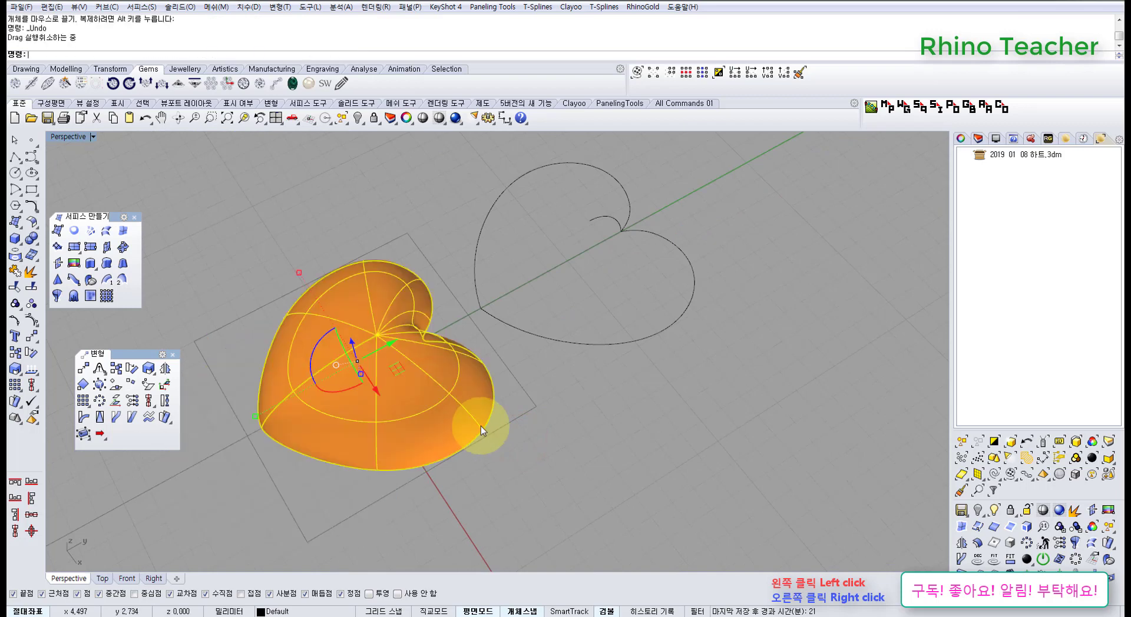
click(542, 454)
scroll(488, 441, down, 3)
right_click(483, 436)
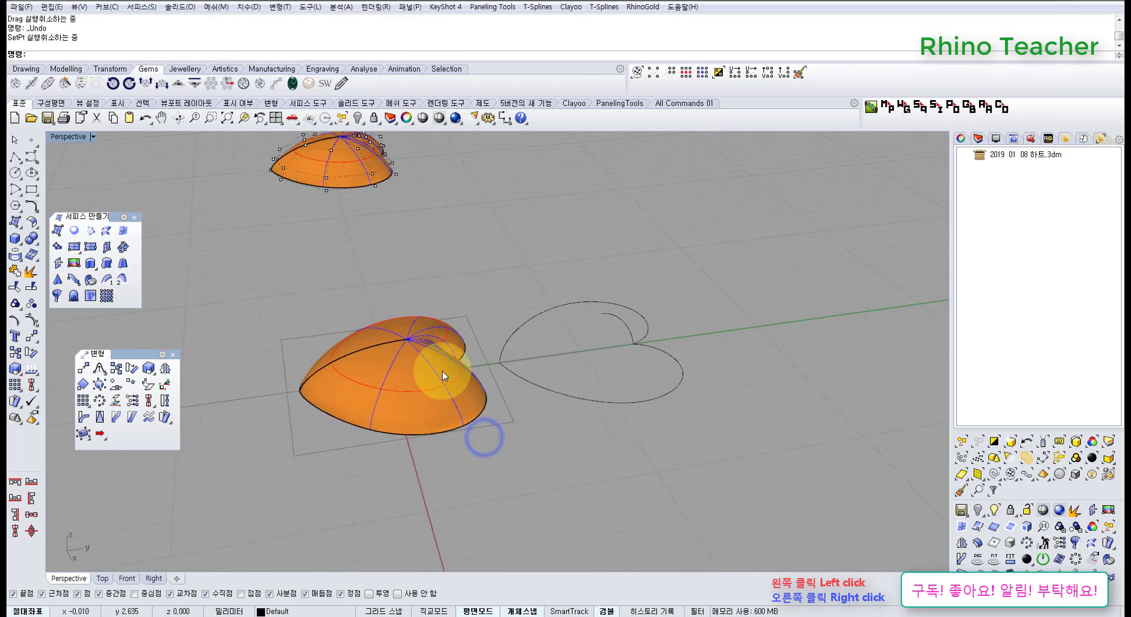
scroll(444, 376, up, 2)
key(ctrl+z)
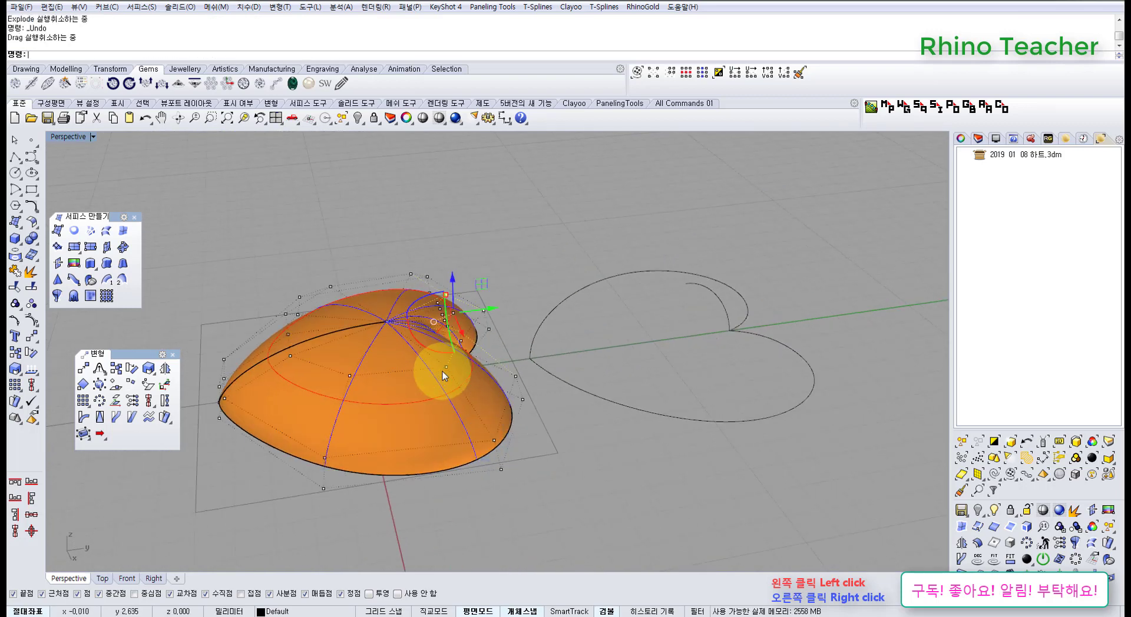
right_drag(547, 439, 490, 431)
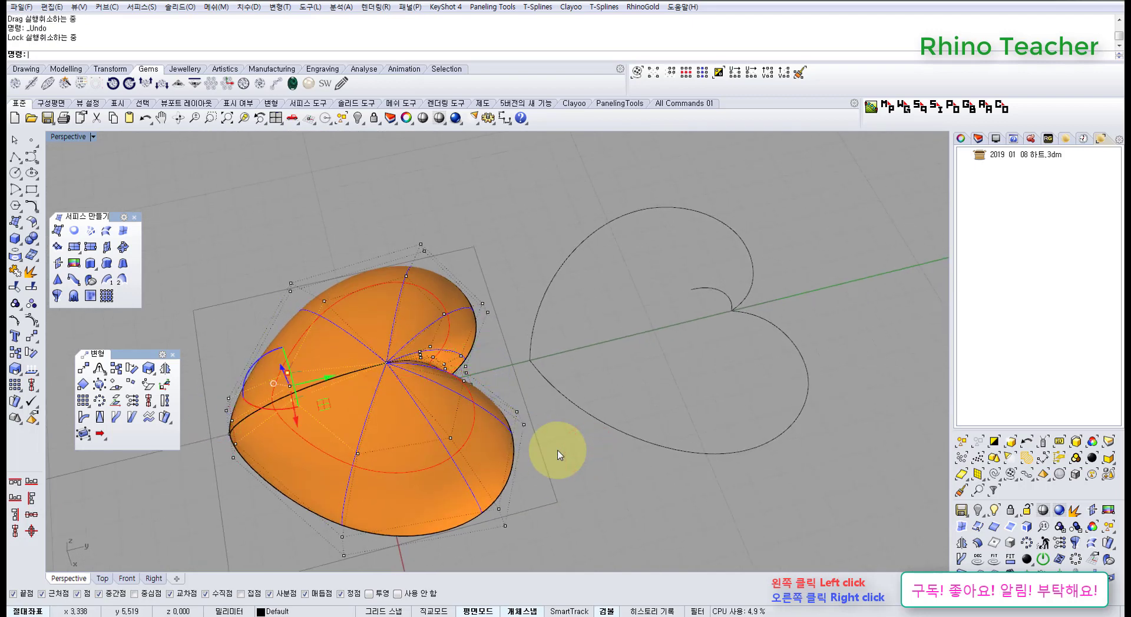
key(ctrl+z)
key(ctrl+y)
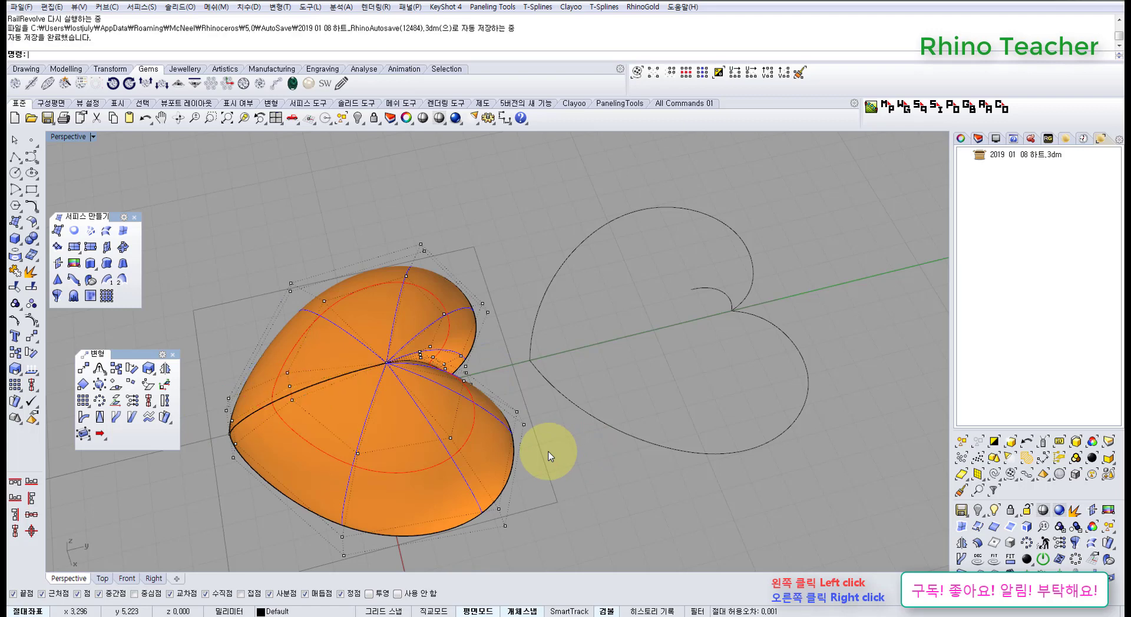
- Lock the rail-revolved heart dome at the origin
scroll(368, 398, up, 5)
click(461, 424)
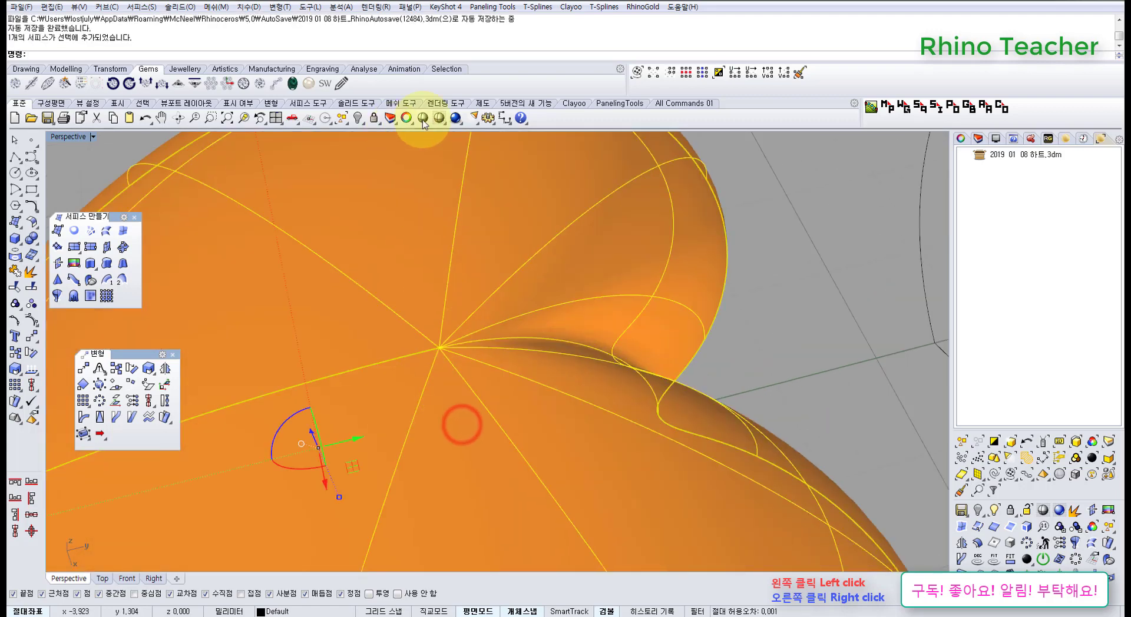
click(376, 119)
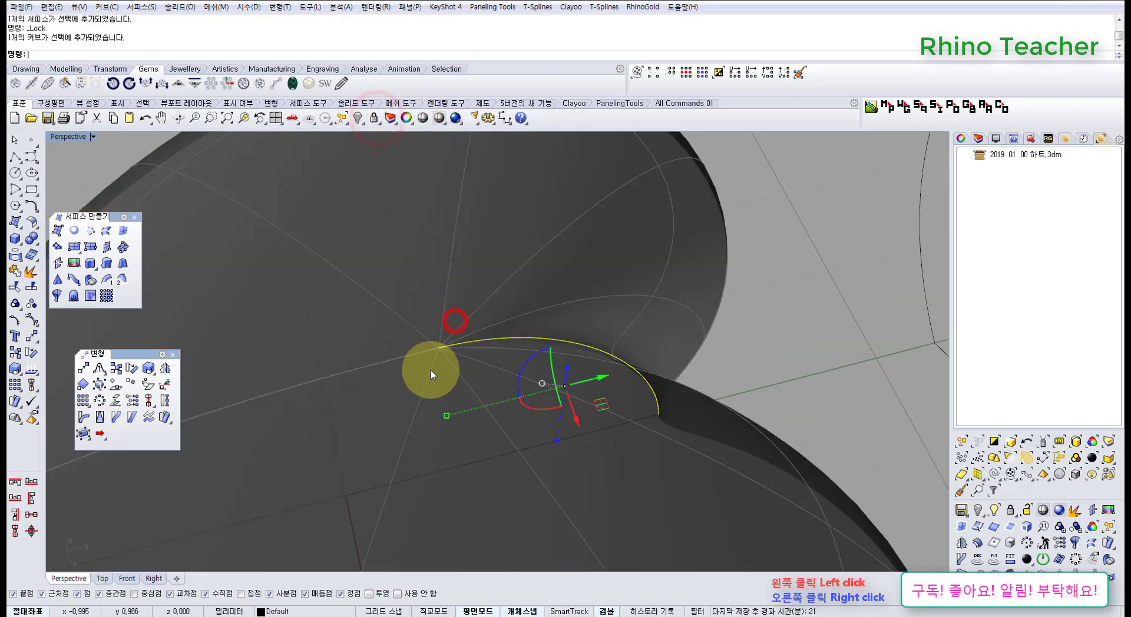
- Show the profile curve's control points and shift its upper end point along Y toward the cleft
key(F10)
click(437, 345)
scroll(472, 353, down, 3)
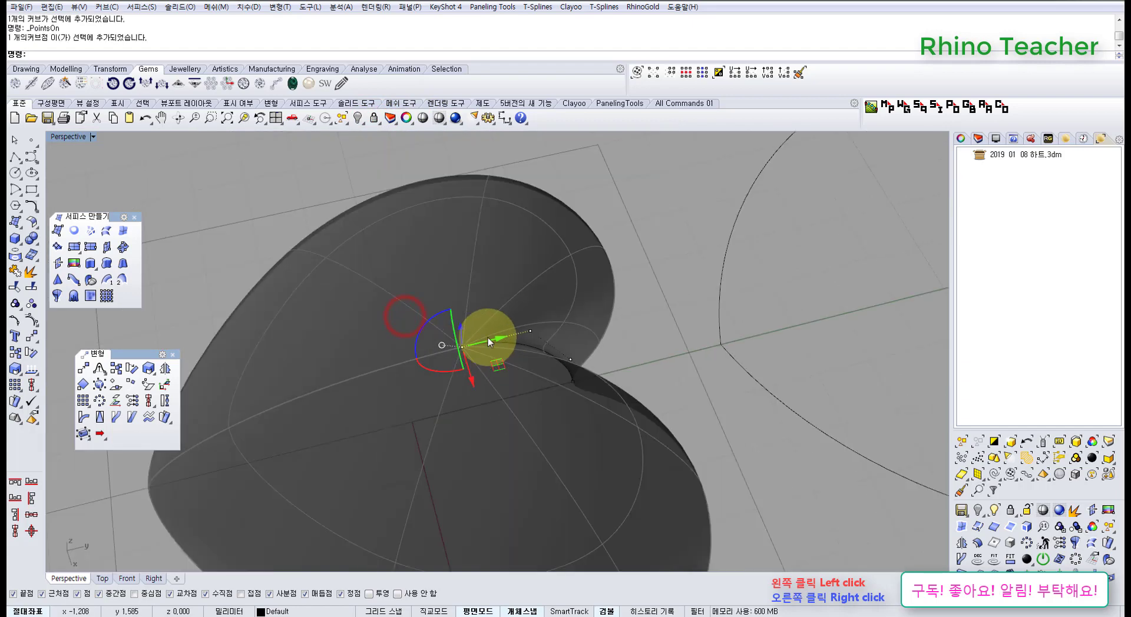
drag(515, 335, 517, 336)
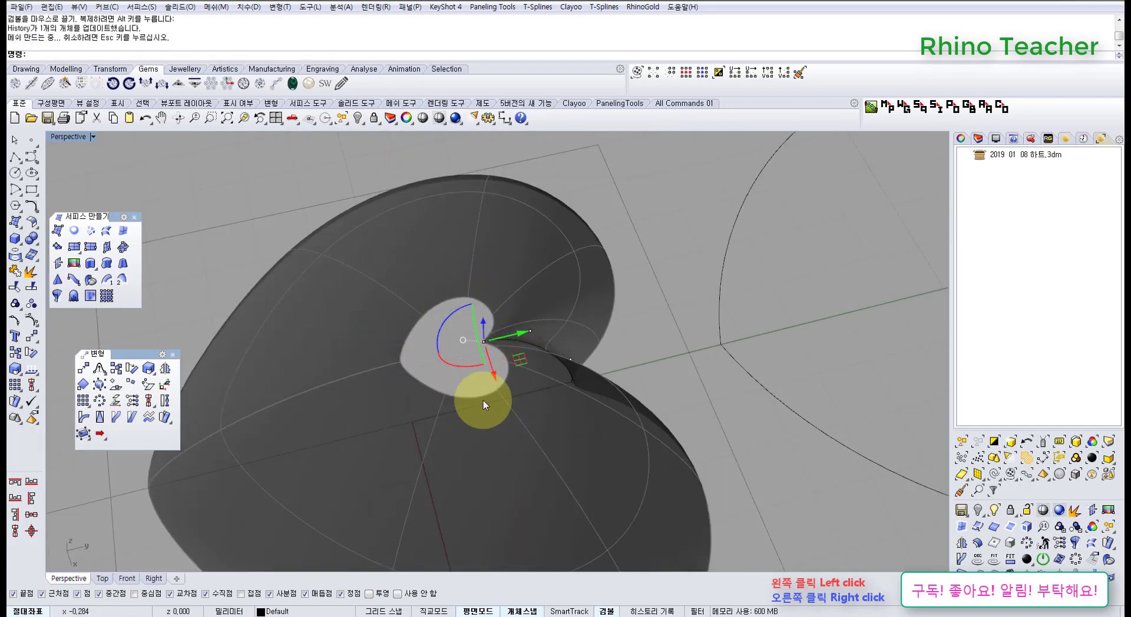
right_drag(483, 400, 450, 366)
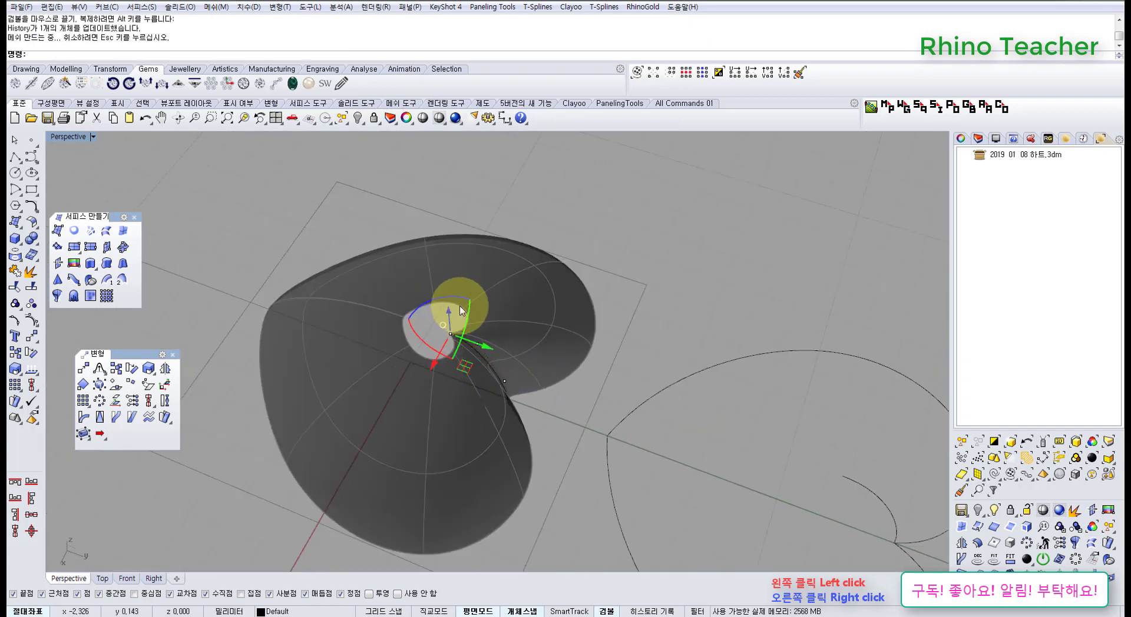
- Select the profile curve's middle control point and lower it to reshape the dome
scroll(437, 306, up, 5)
scroll(436, 306, down, 5)
right_drag(475, 298, 446, 263)
scroll(464, 373, up, 8)
scroll(458, 318, up, 4)
click(459, 207)
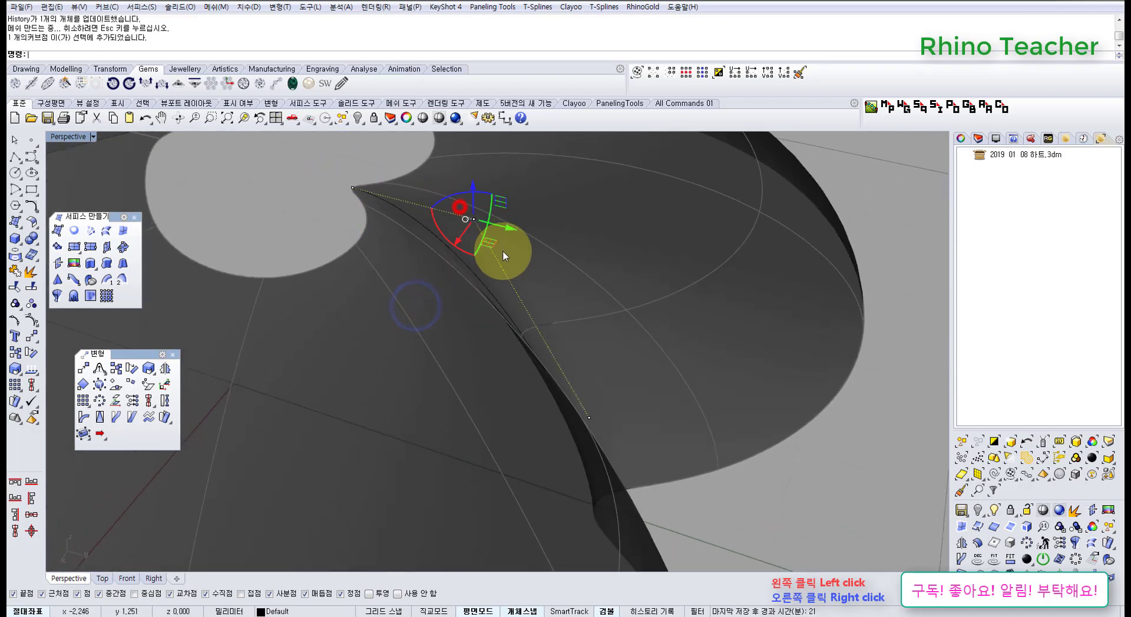
right_drag(525, 238, 510, 300)
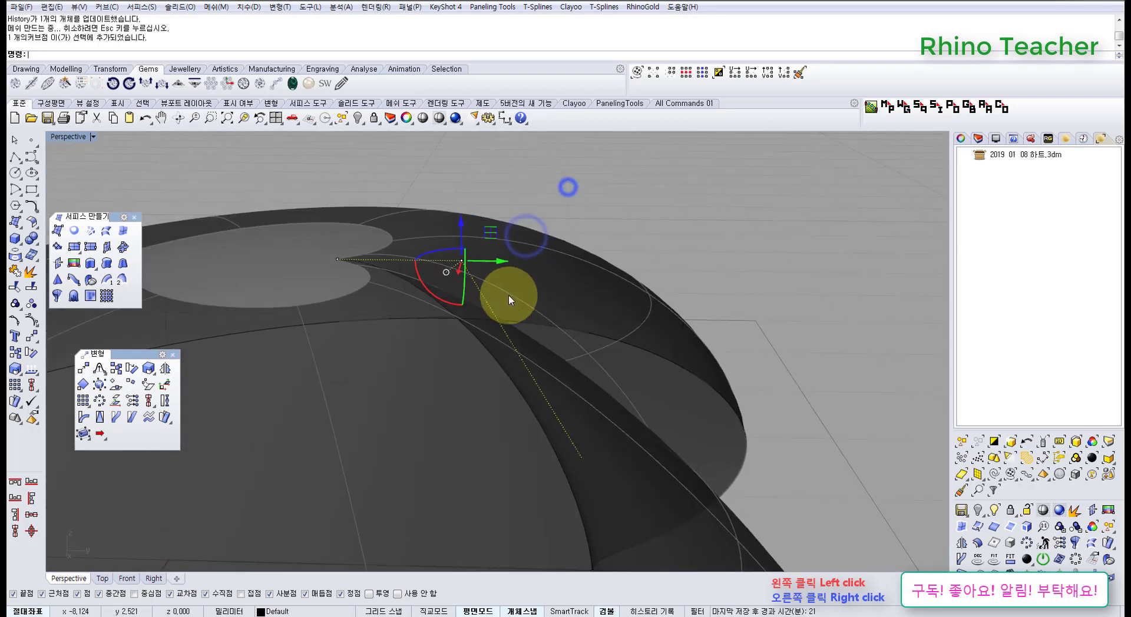
drag(540, 318, 540, 318)
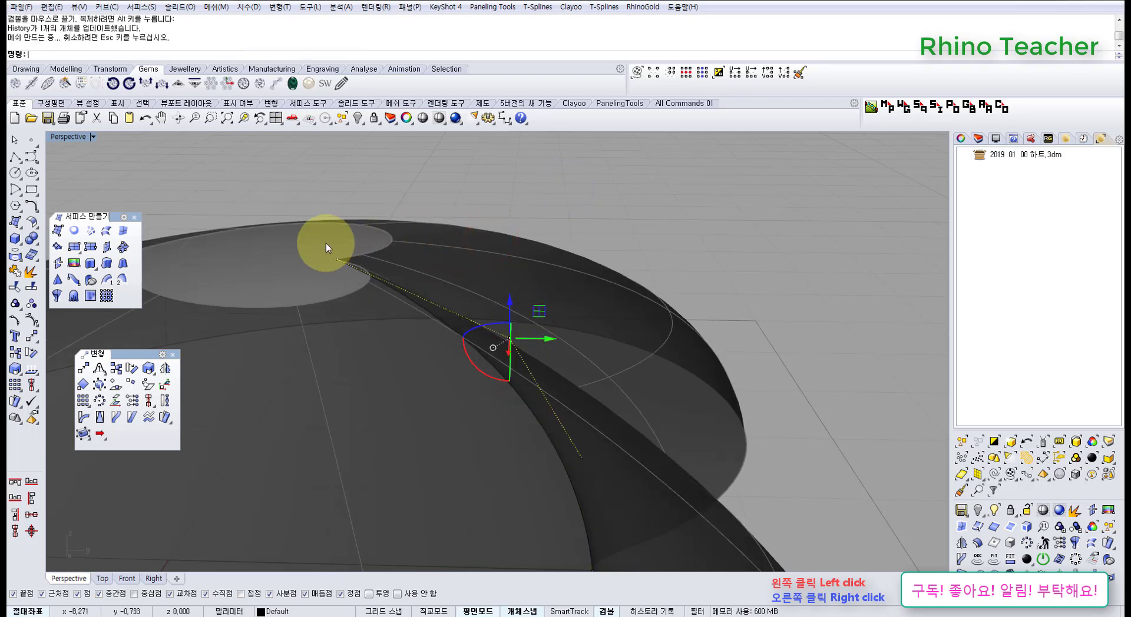
- Try shifting the profile curve's upper end point to another position on the dome
drag(325, 243, 353, 272)
right_drag(399, 231, 391, 382)
drag(371, 461, 480, 475)
right_drag(528, 457, 406, 385)
- Undo the profile point edits and the locking of the dome
scroll(477, 310, down, 4)
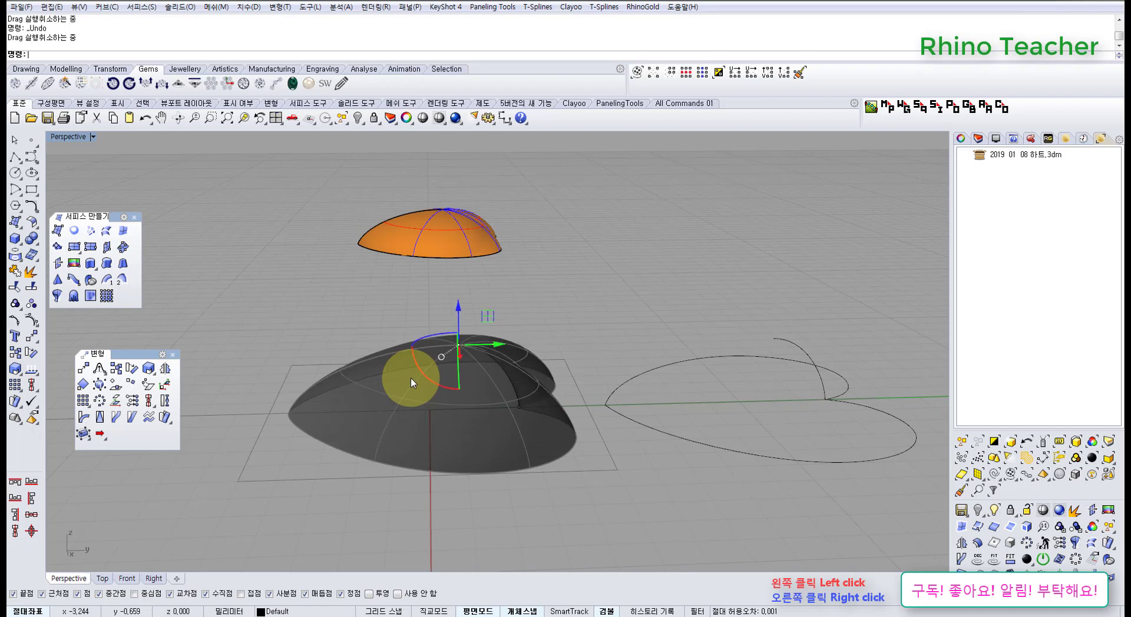
key(ctrl+z)
right_drag(375, 344, 532, 433)
- Move the rail-revolved dome 30 mm in the negative X direction in the Top view
click(520, 430)
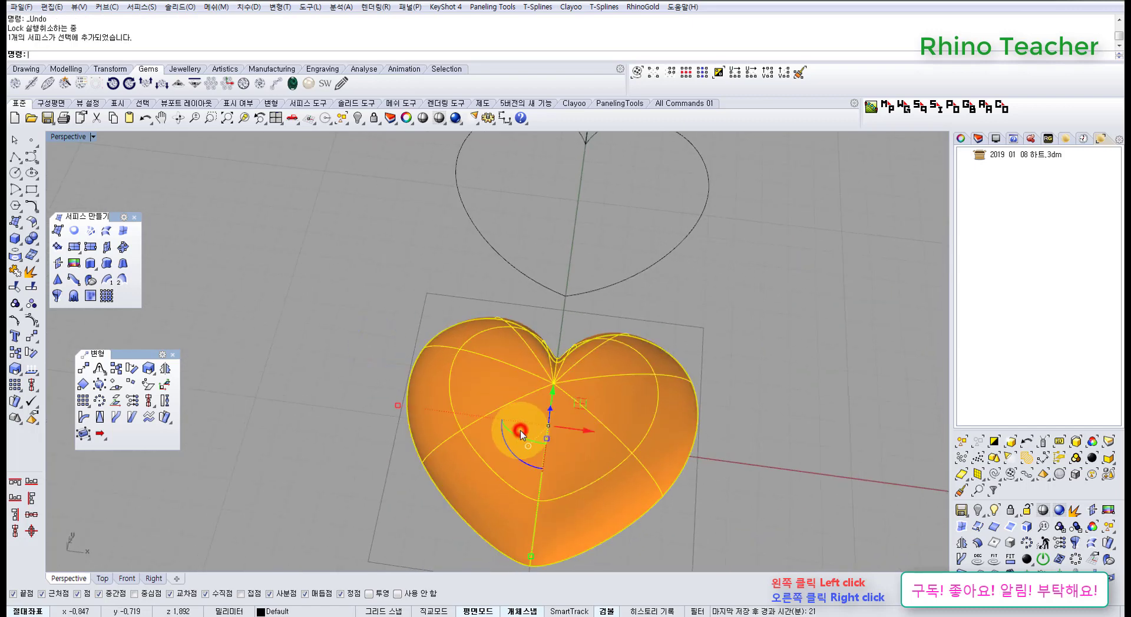
scroll(521, 431, down, 3)
key(ctrl+F1)
scroll(524, 422, down, 6)
right_drag(455, 430, 392, 445)
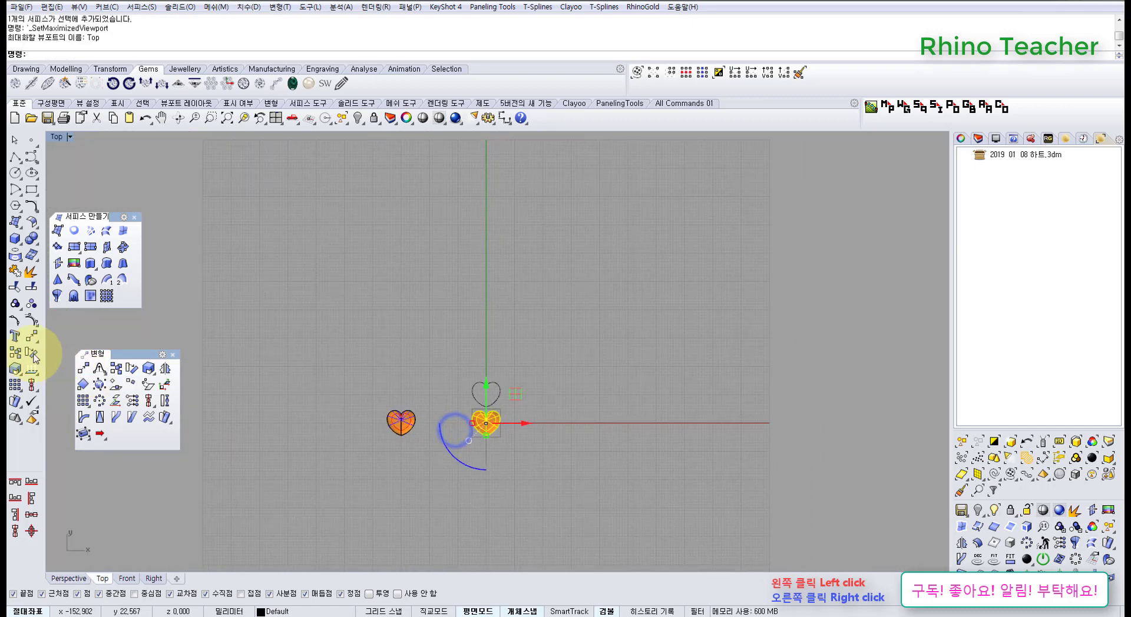
click(29, 335)
click(605, 383)
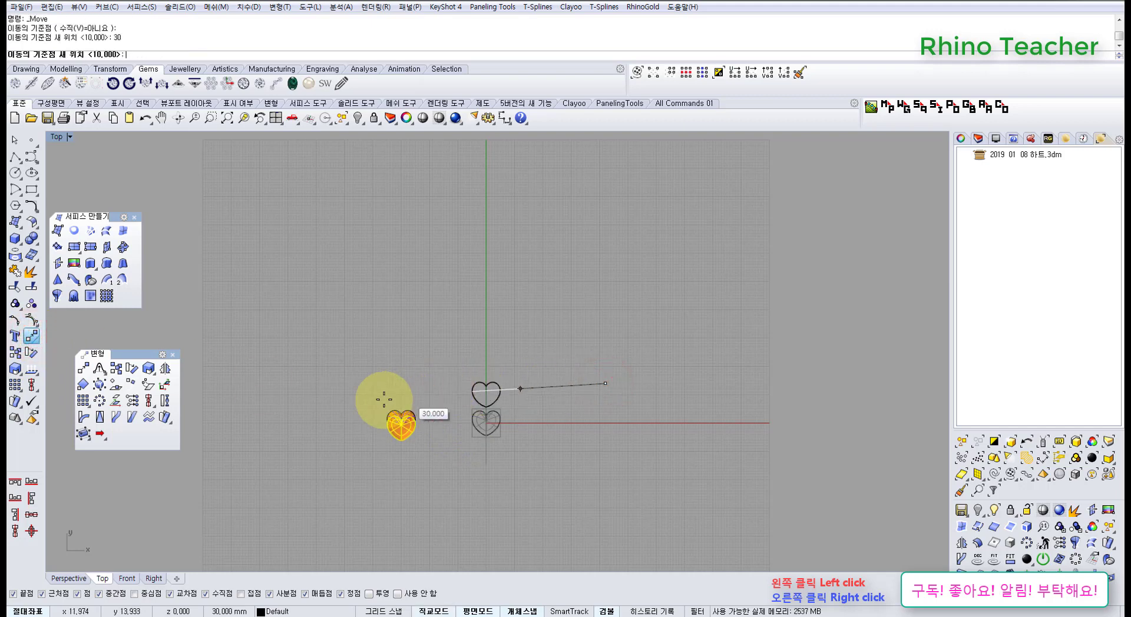
click(302, 381)
click(562, 335)
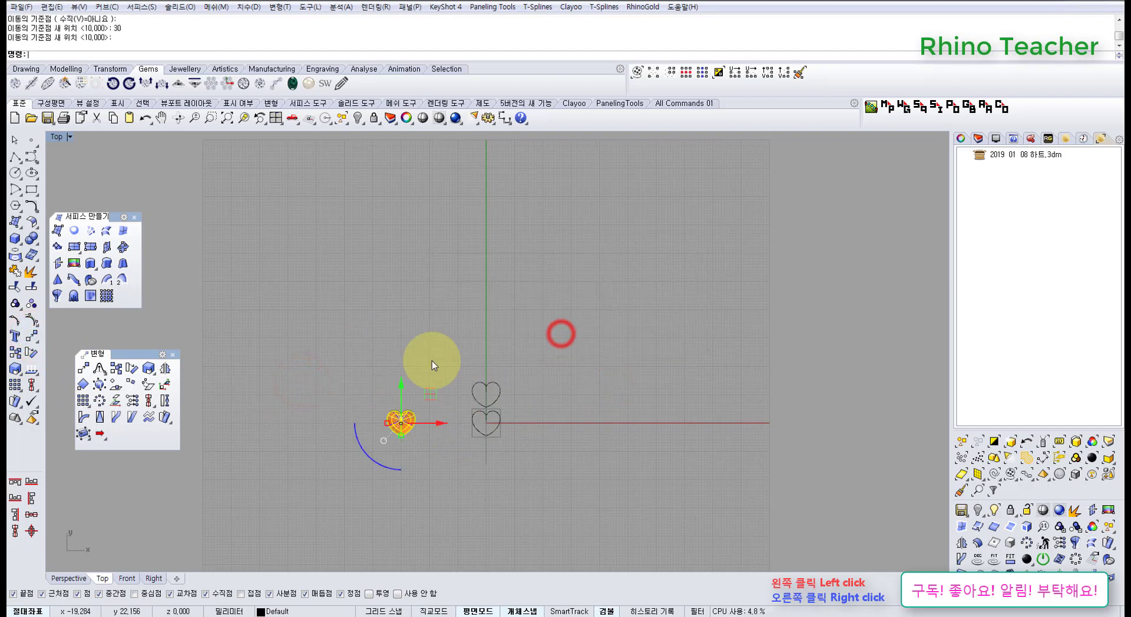
- Move the selected dome 10 mm in the positive Y direction so it sits above the other dome
key(Return)
click(398, 473)
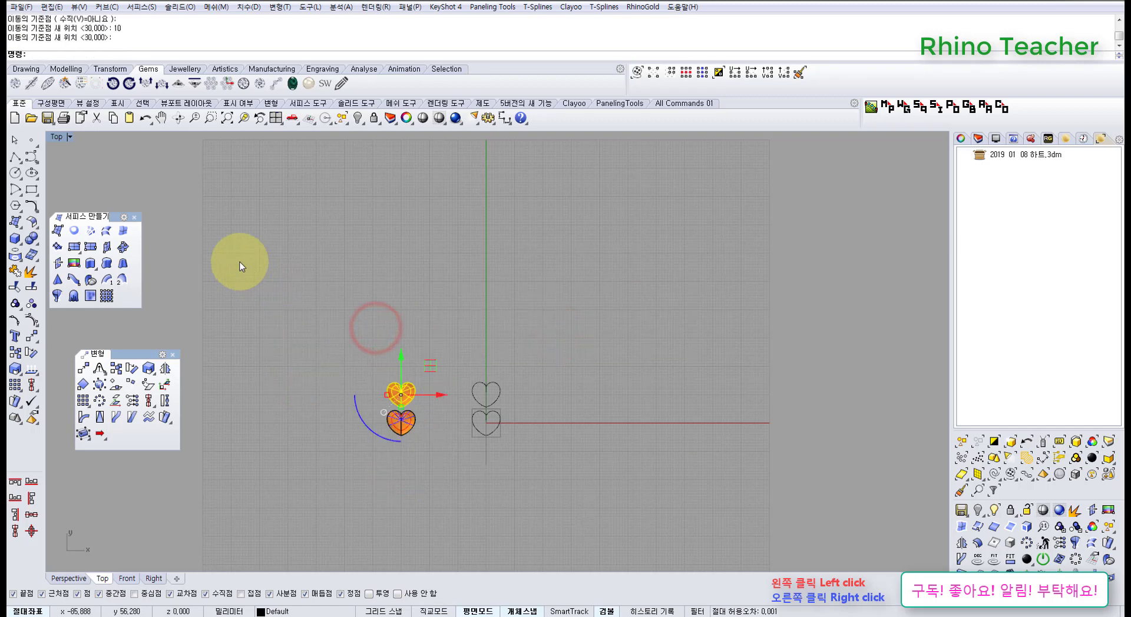
click(434, 312)
scroll(424, 425, up, 10)
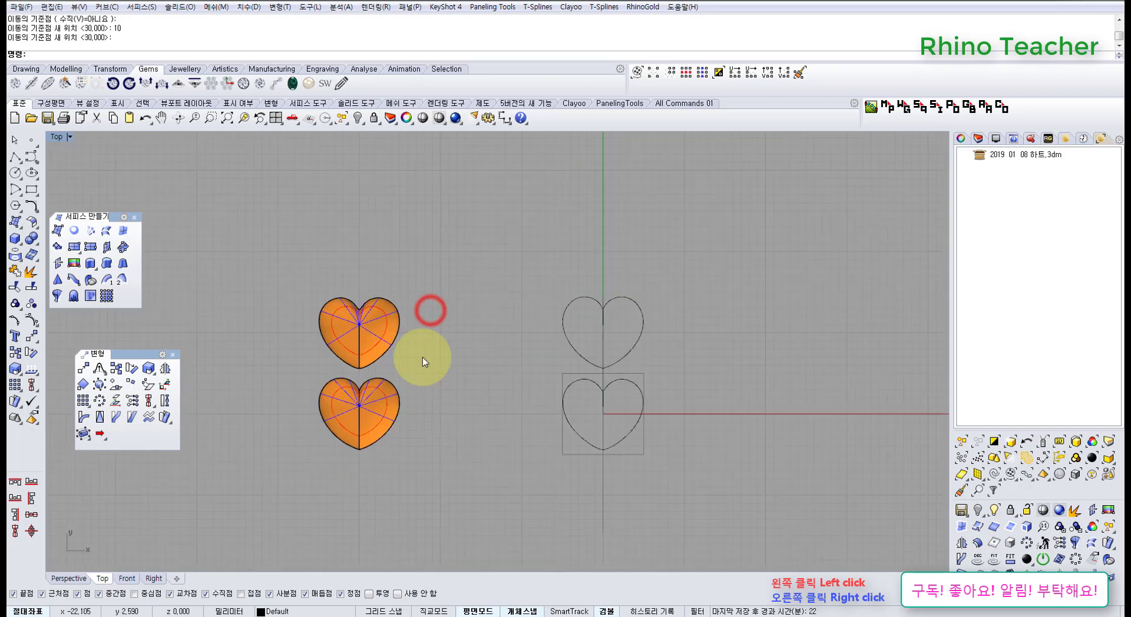
- Try deleting the profile curve inside the lower heart curve
drag(431, 270, 297, 382)
right_drag(423, 351, 268, 331)
click(366, 437)
scroll(451, 384, up, 12)
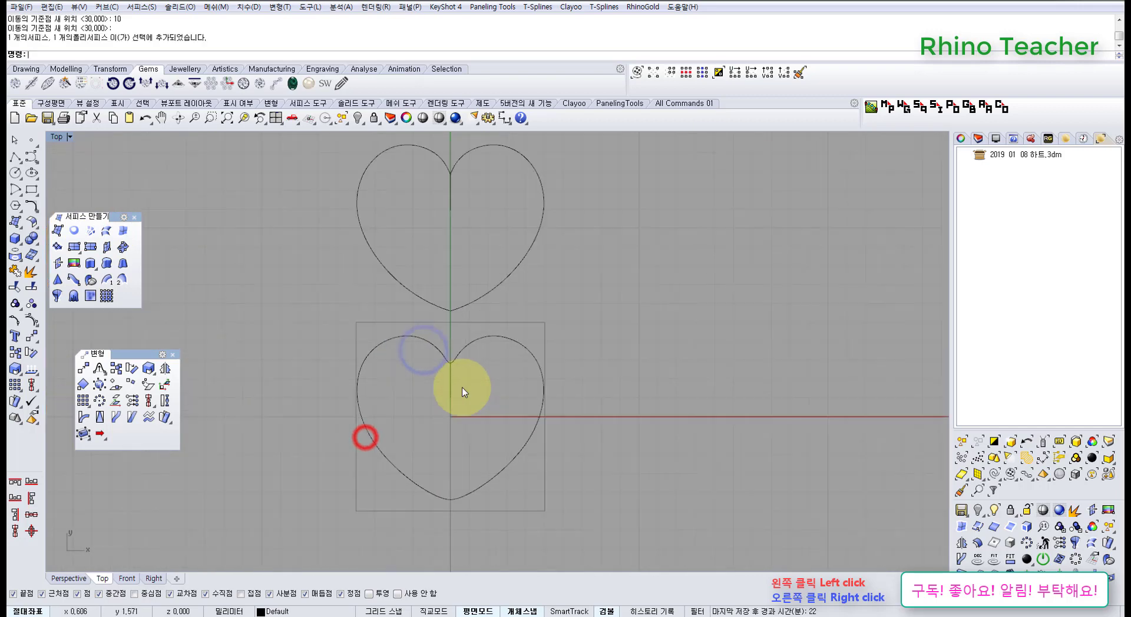
drag(480, 403, 401, 389)
key(Delete)
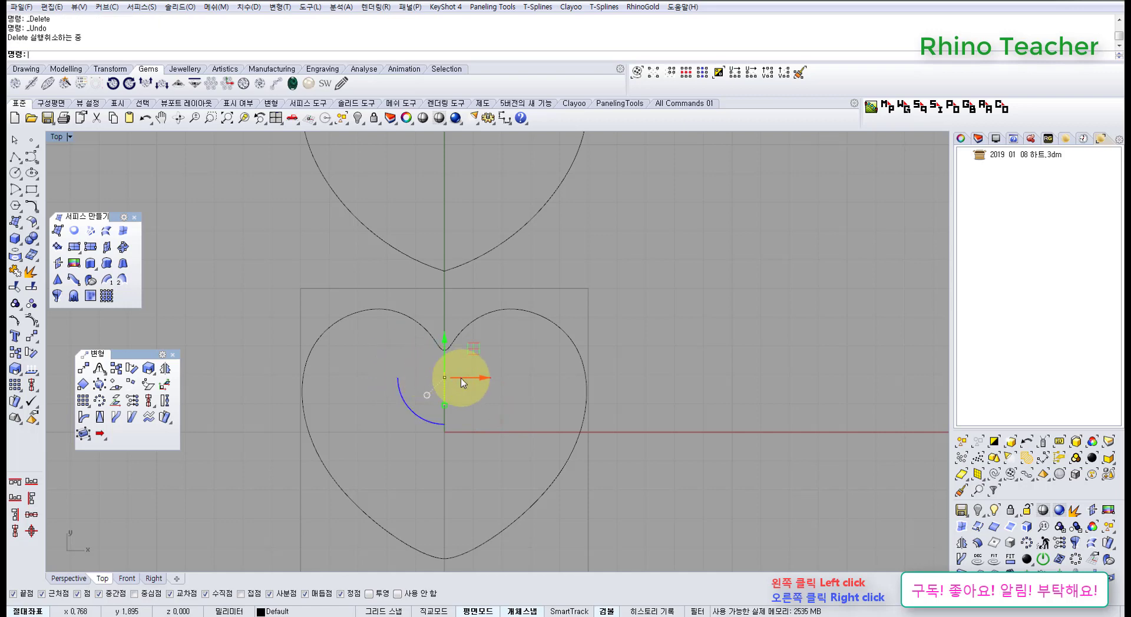
- Examine the lower heart's profile curve in the Perspective view
key(ctrl+F4)
right_drag(530, 419, 469, 408)
scroll(480, 417, up, 5)
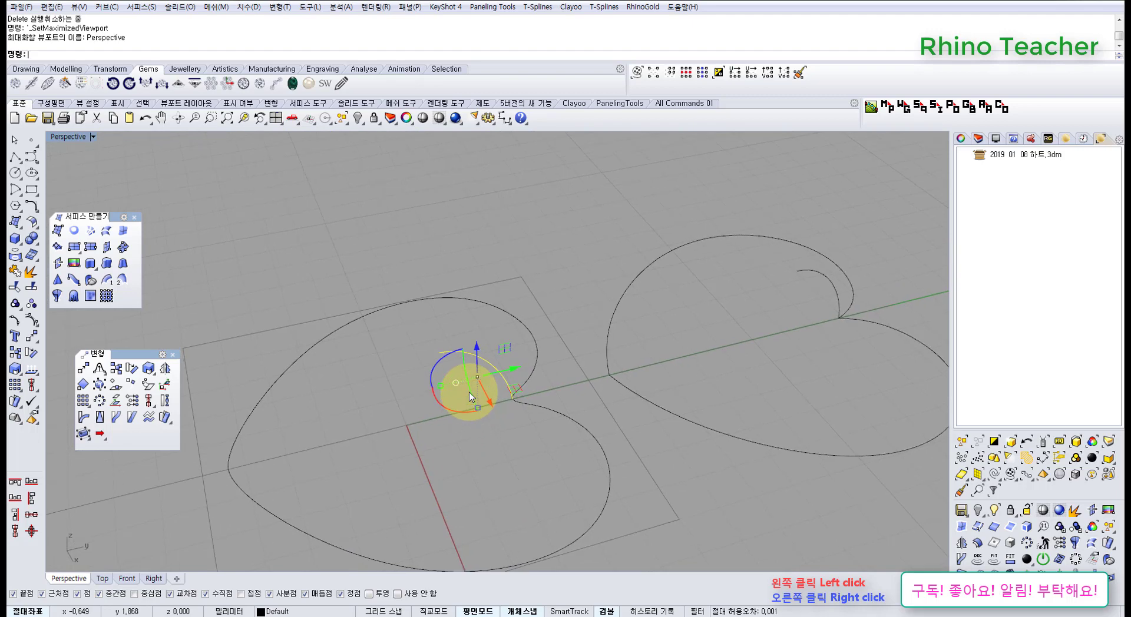
- Copy the profile curve about its peak end in the Top view, with copies rotated 90 degrees clockwise and 180 degrees
right_drag(483, 392, 539, 431)
key(ctrl+F1)
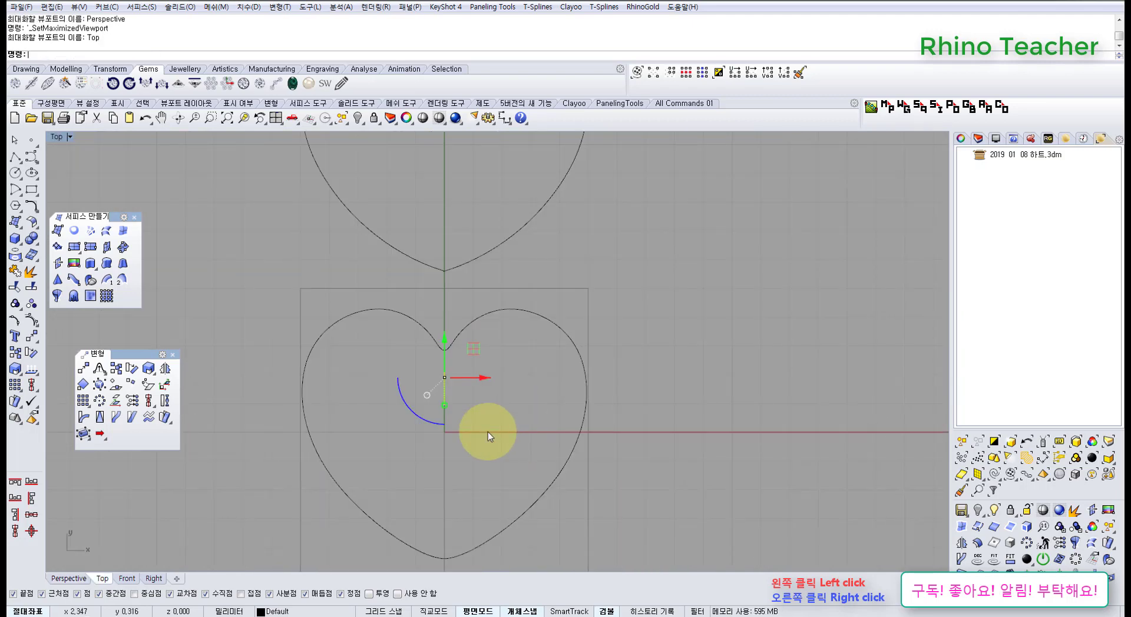
click(33, 352)
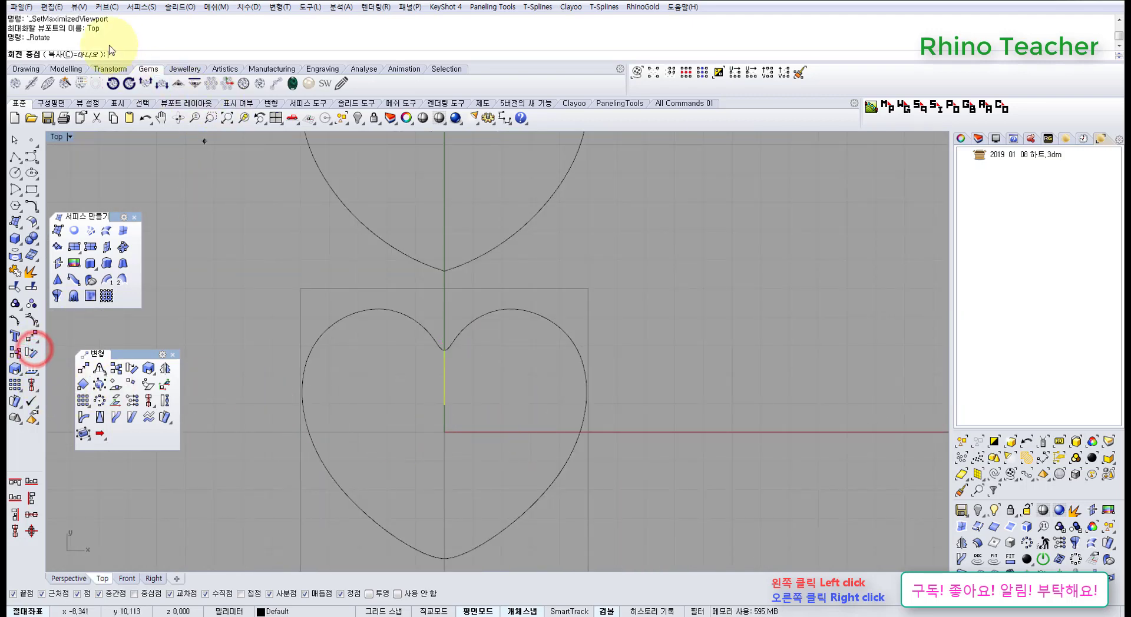
click(76, 54)
click(444, 405)
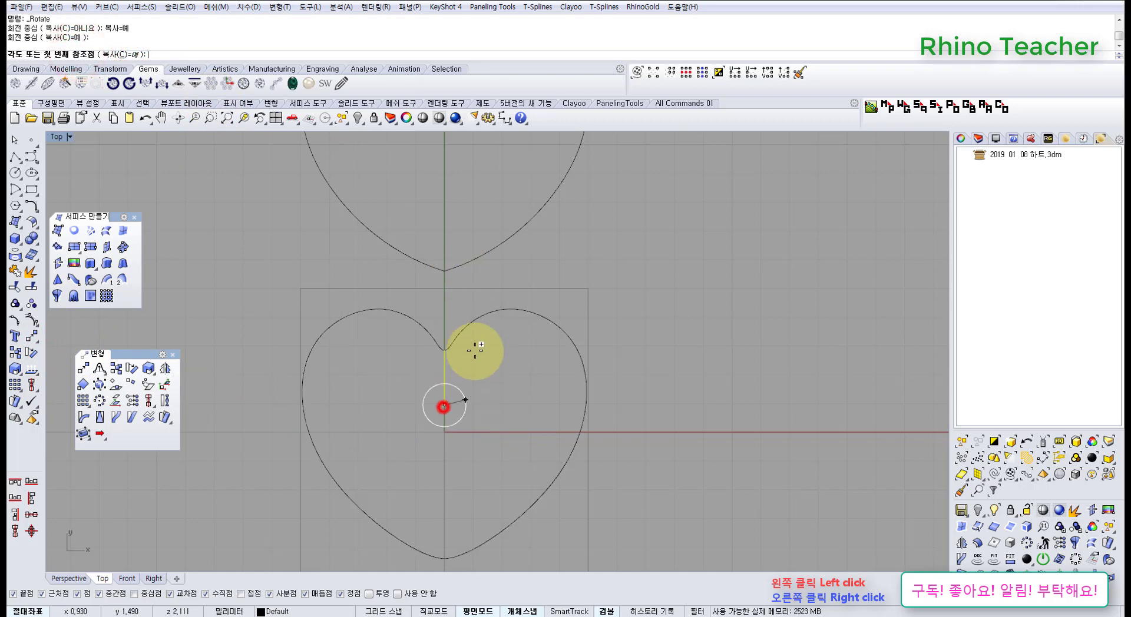
click(444, 304)
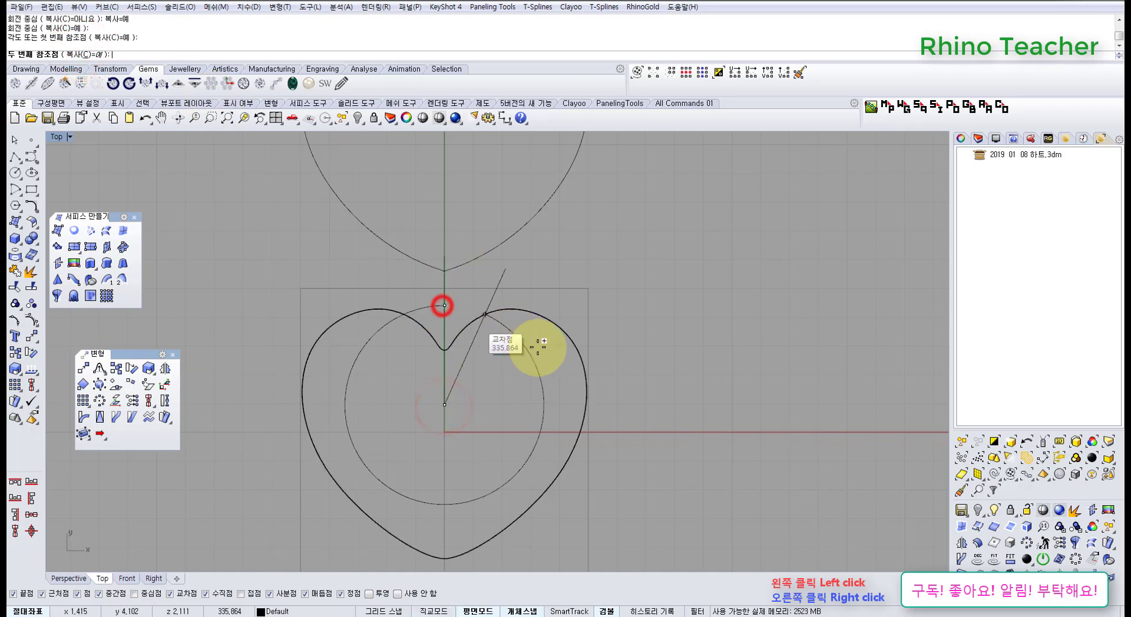
click(553, 396)
shift+click(458, 509)
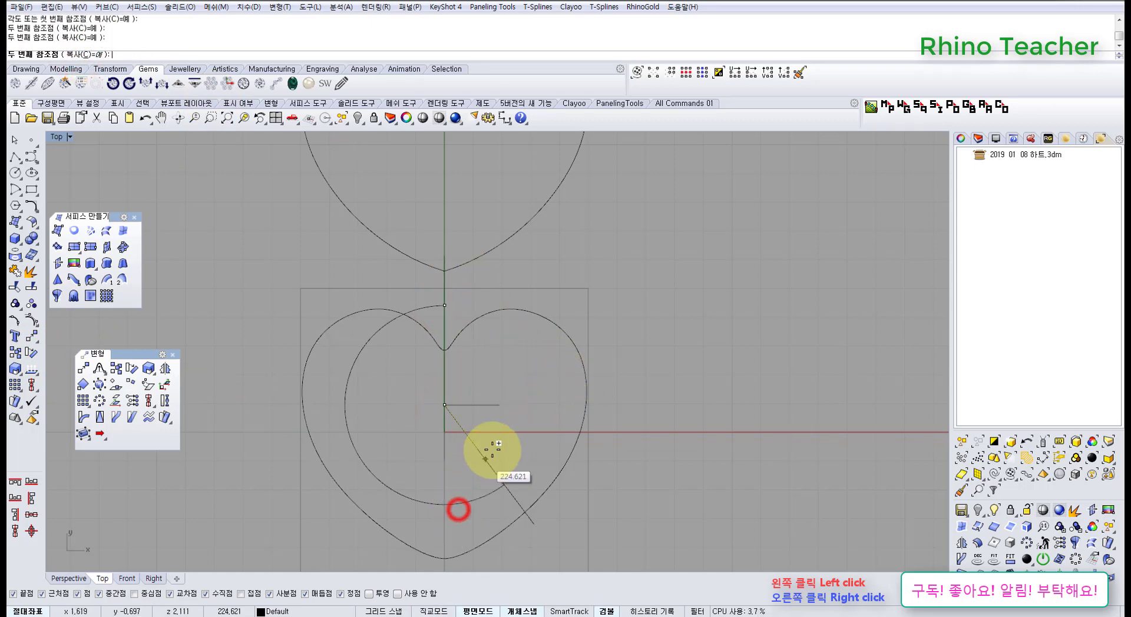
right_click(493, 452)
click(488, 467)
- Show the control points of the rotated profile copy along X, select its three outer points, and enable Project snapping
scroll(491, 462, up, 6)
drag(513, 430, 473, 397)
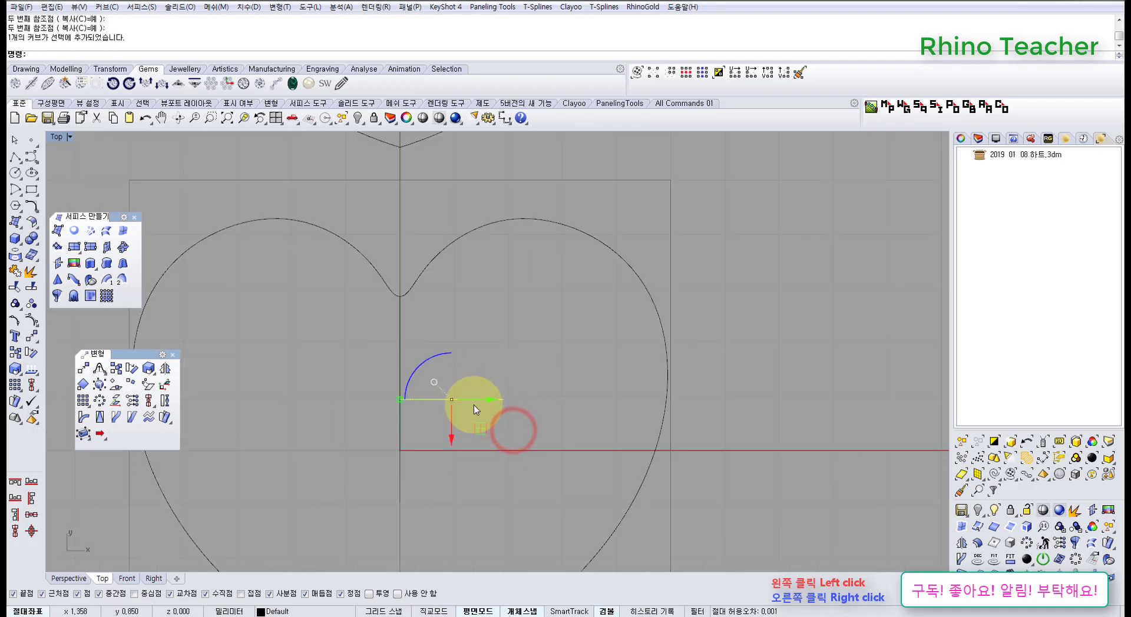
drag(570, 458, 562, 457)
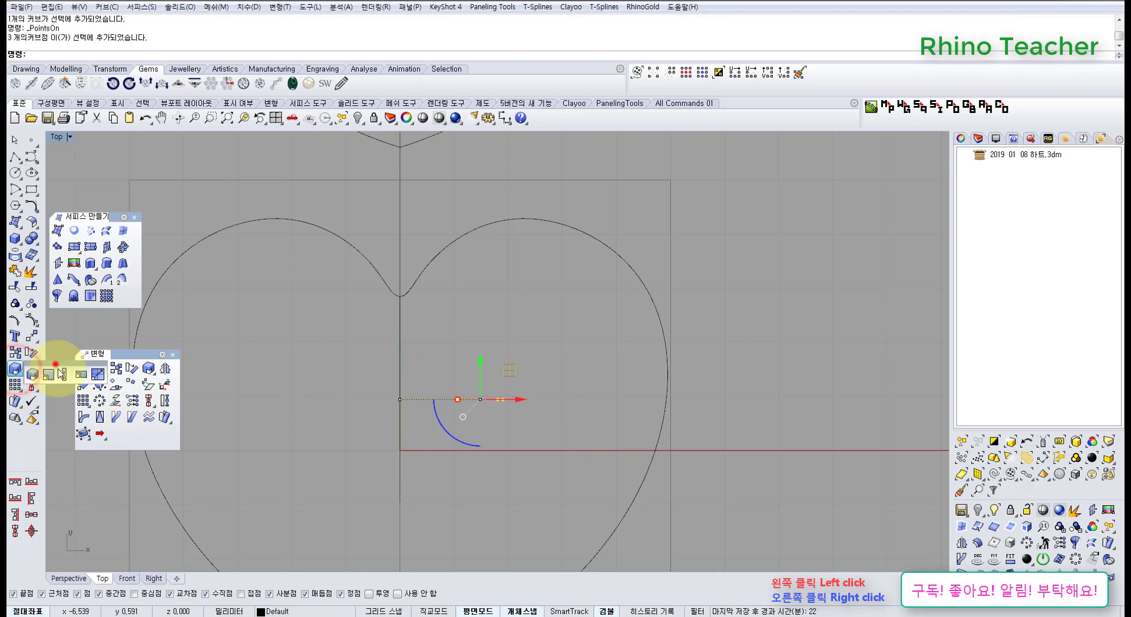
drag(61, 374, 63, 467)
click(367, 593)
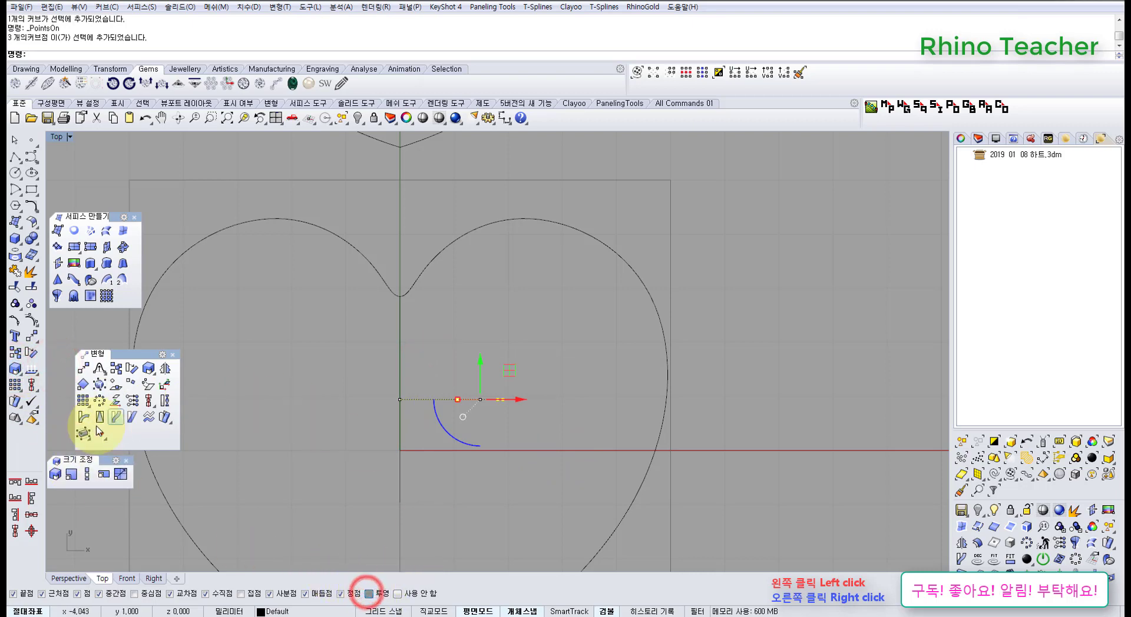
- Try stretching the selected points with Scale1D from the curve's peak towards the heart outline, using four viewports with Project snapping off
click(87, 474)
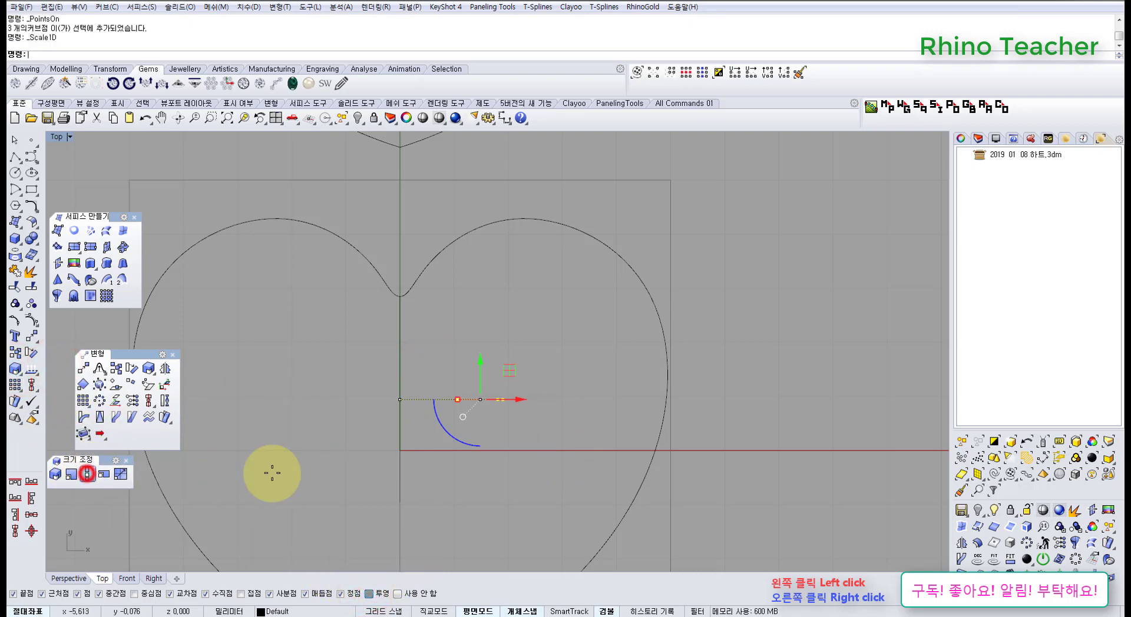
click(404, 398)
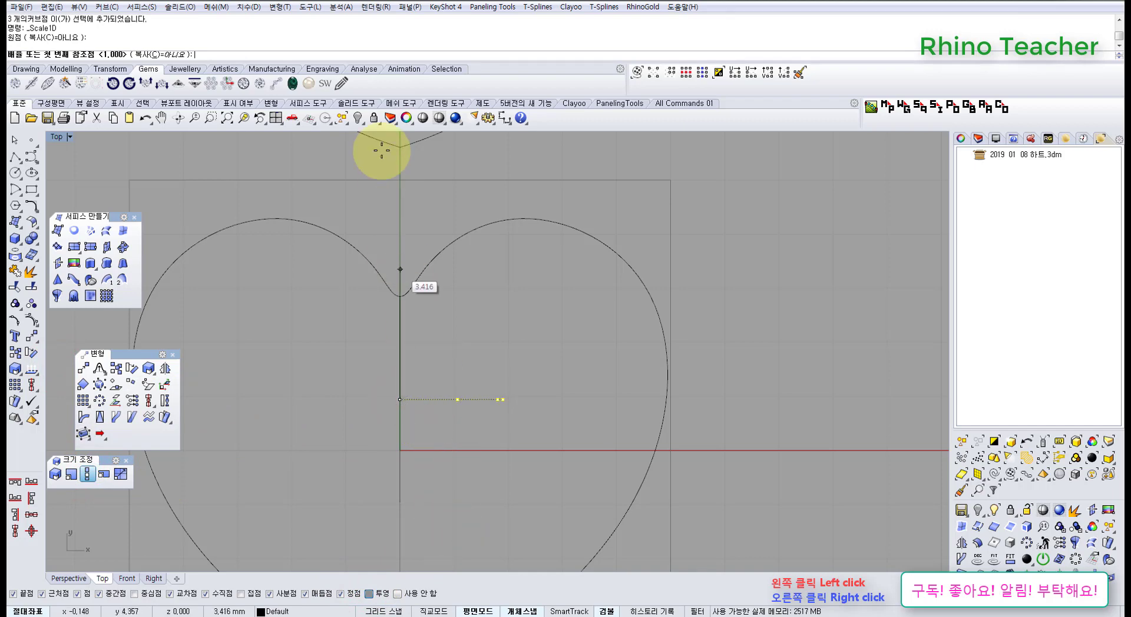
click(275, 117)
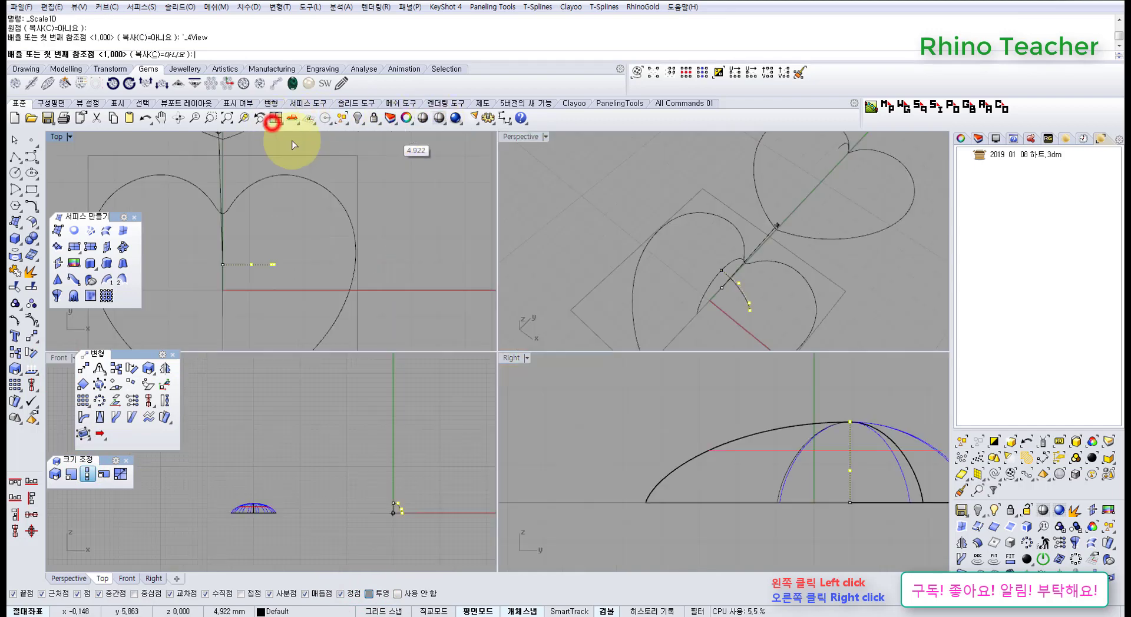
scroll(398, 501, up, 10)
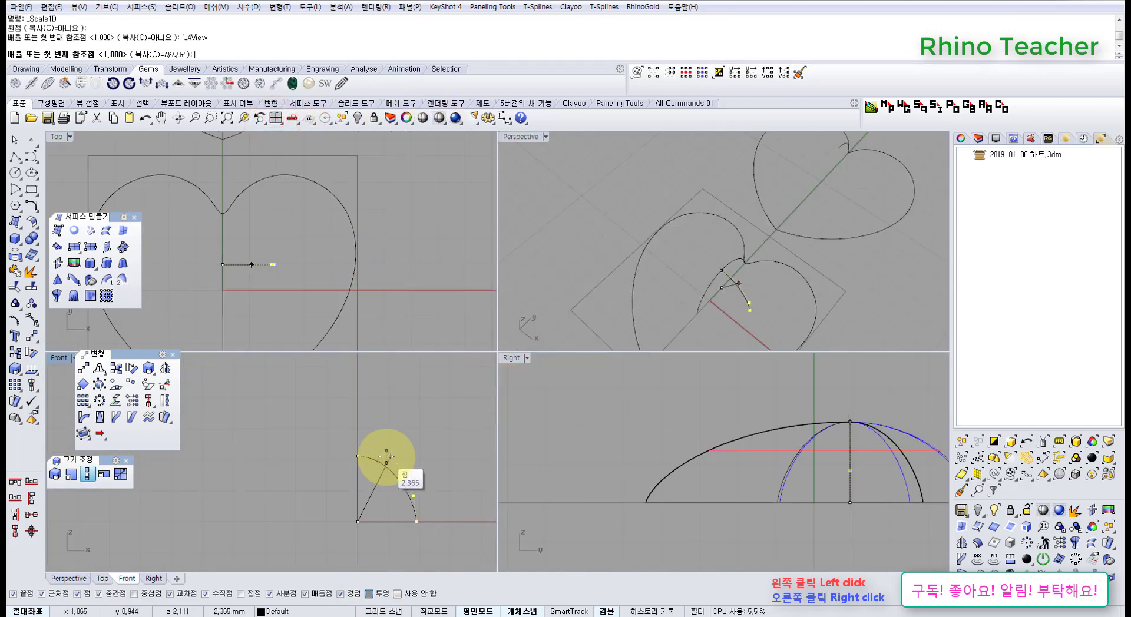
key(Escape)
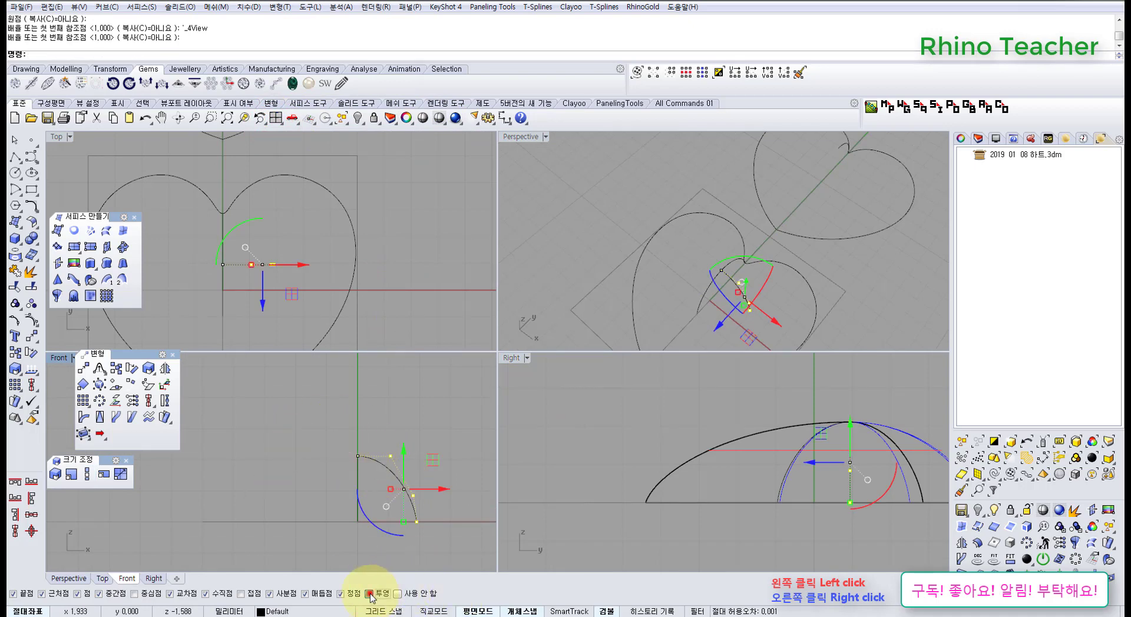
right_drag(344, 301, 376, 307)
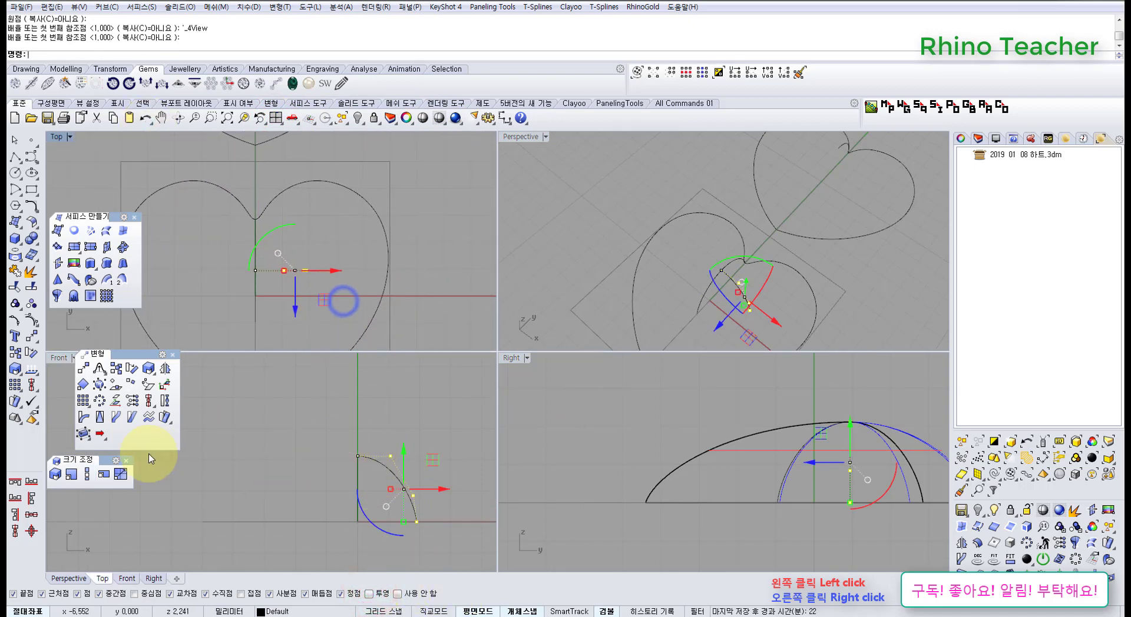
click(88, 474)
click(255, 270)
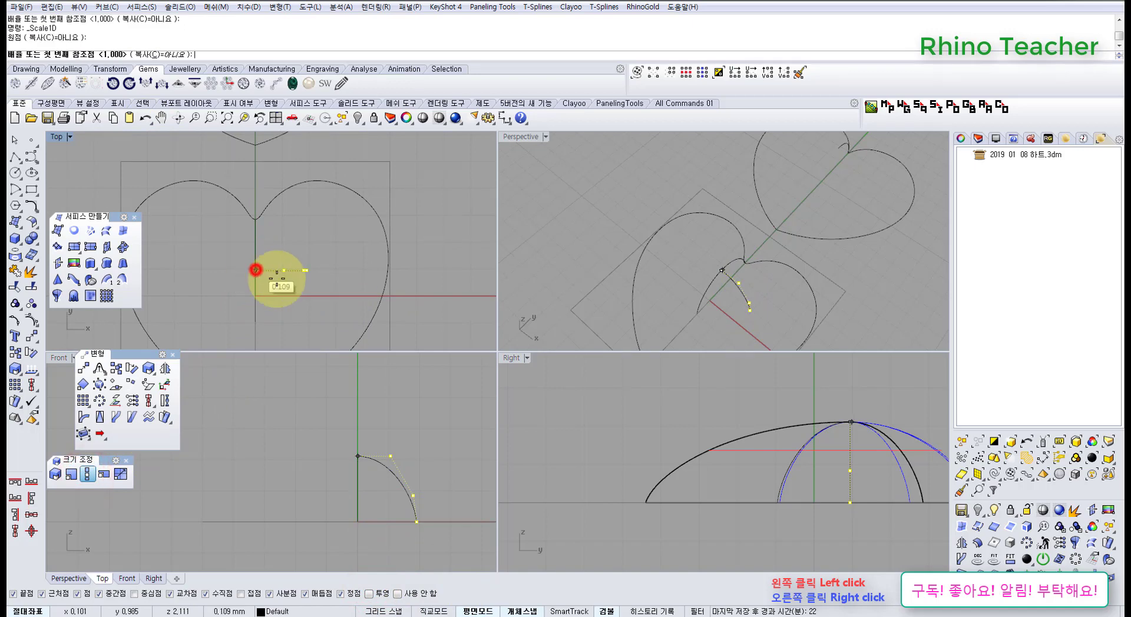
click(312, 268)
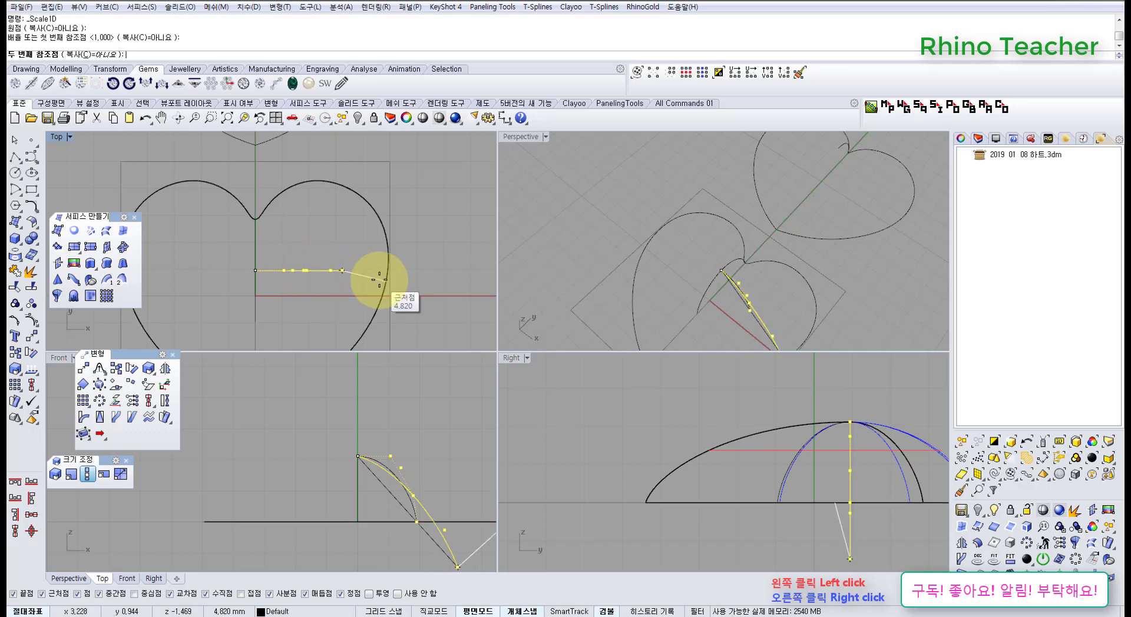
click(353, 281)
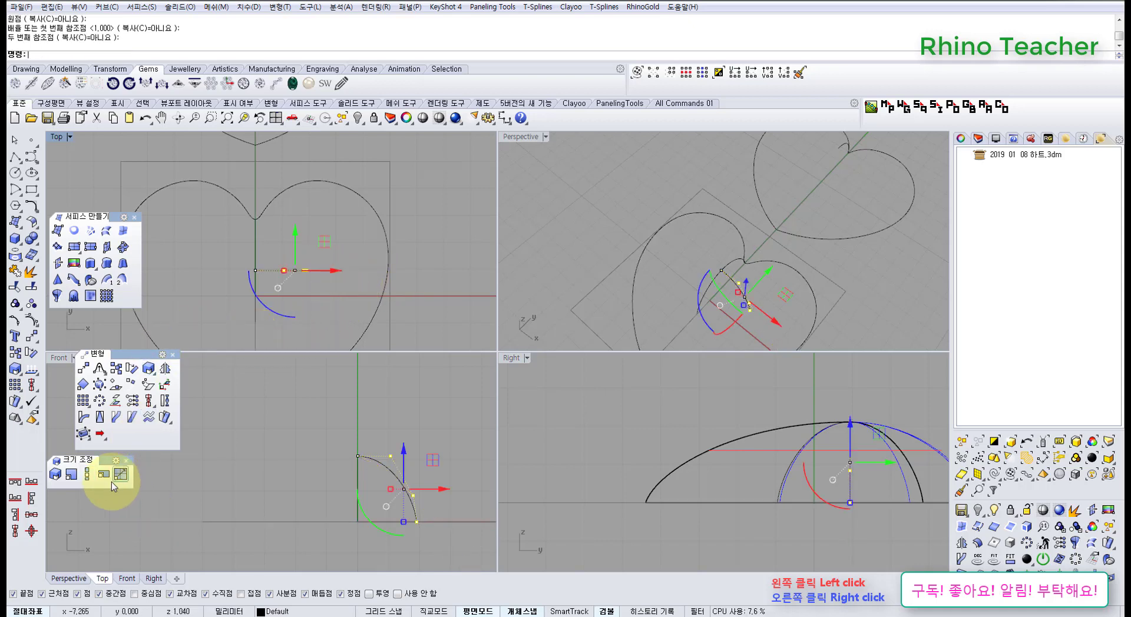
- With Project snapping on, stretch the selected points with Scale1D from the curve's peak until the end meets the heart outline
click(84, 477)
click(370, 594)
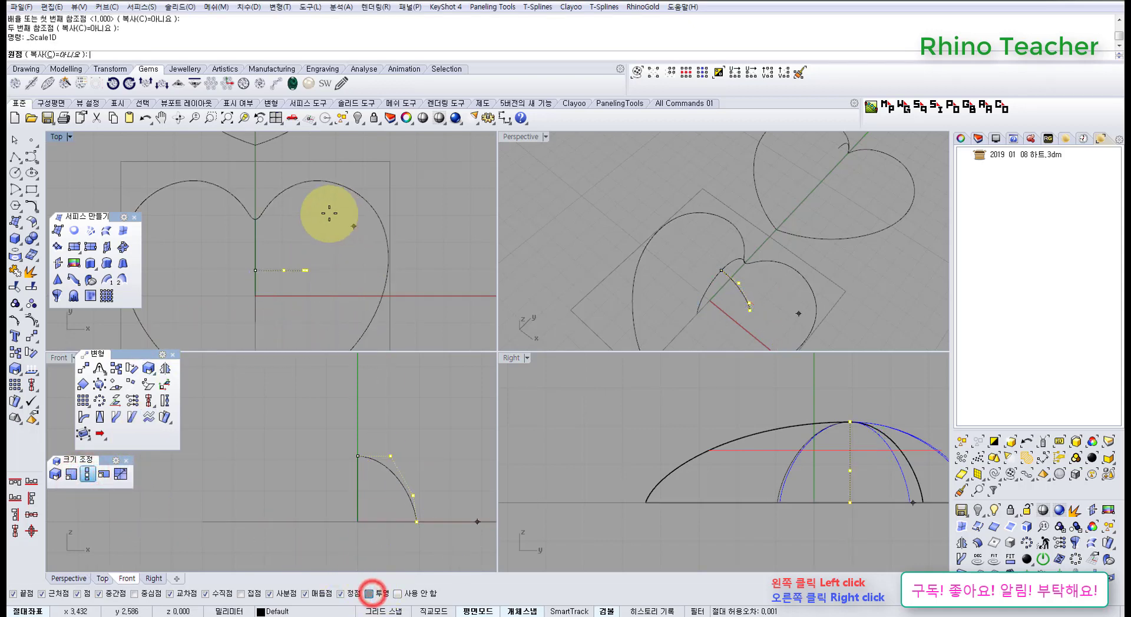
click(255, 270)
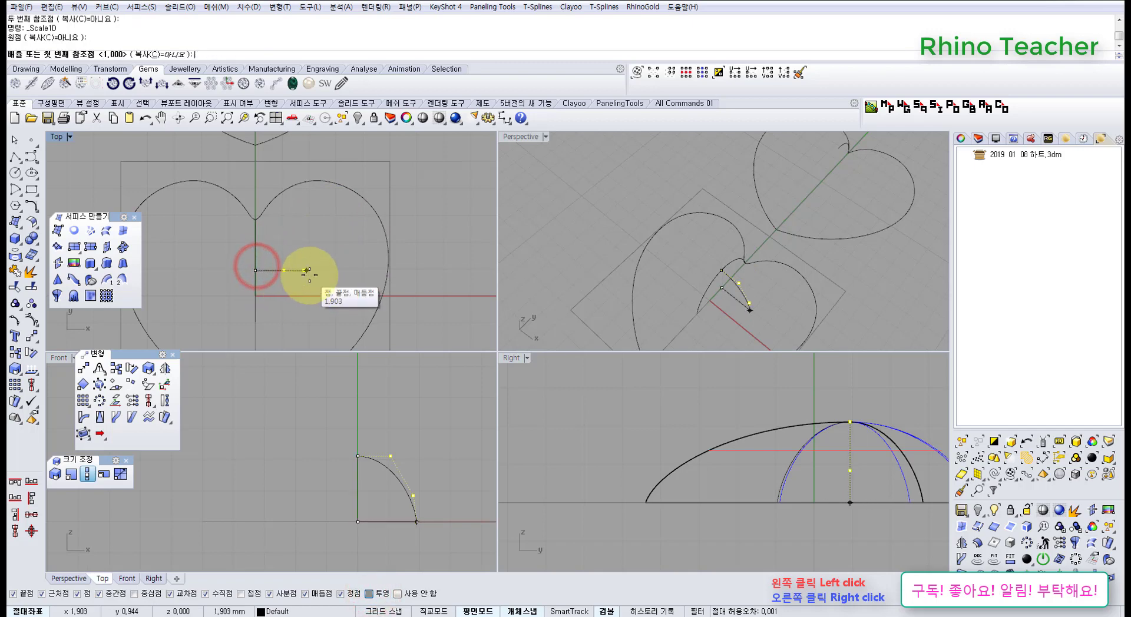
click(309, 275)
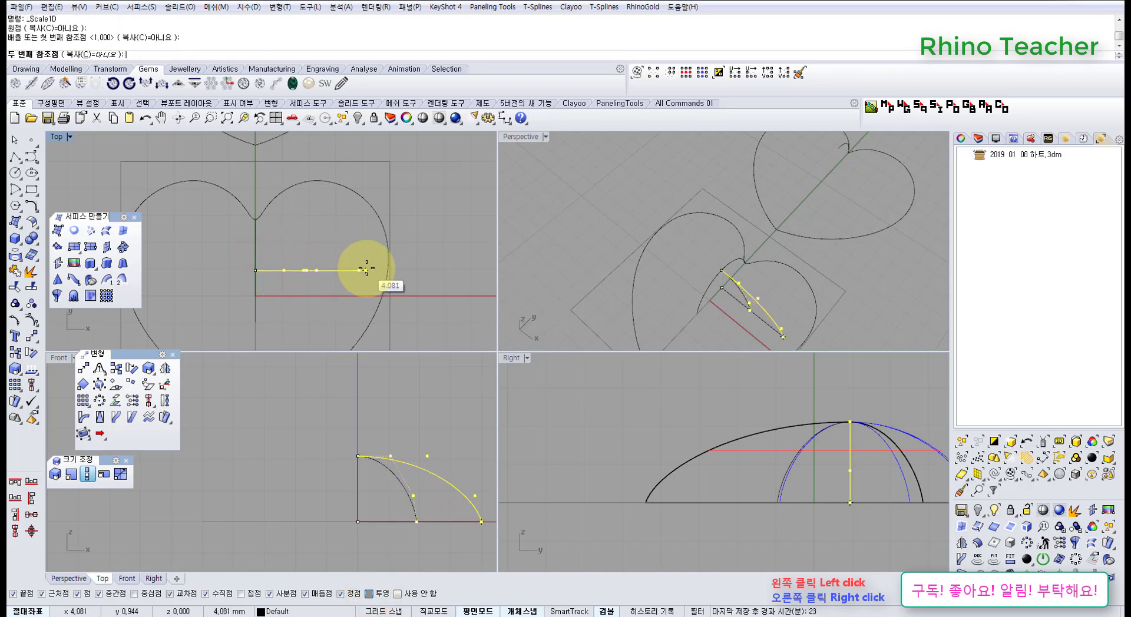
scroll(377, 265, up, 3)
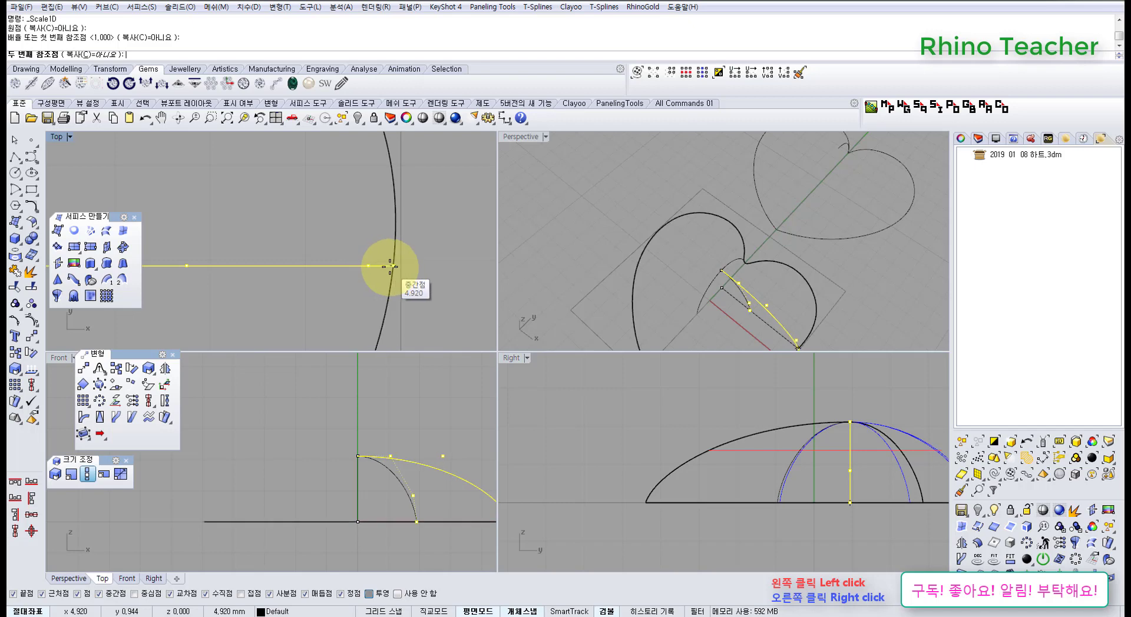
click(389, 267)
- Stretch the downward profile copy with Scale1D from its peak end to the heart's lower tip in the Top view
scroll(389, 267, down, 10)
right_drag(288, 303, 322, 236)
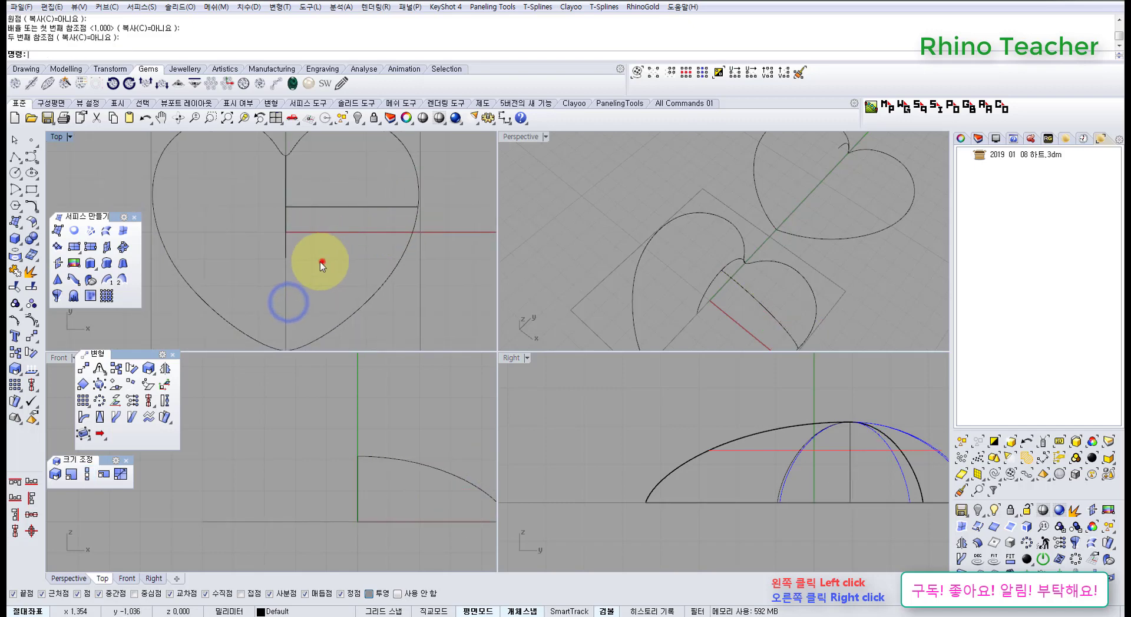
drag(322, 262, 240, 282)
click(88, 474)
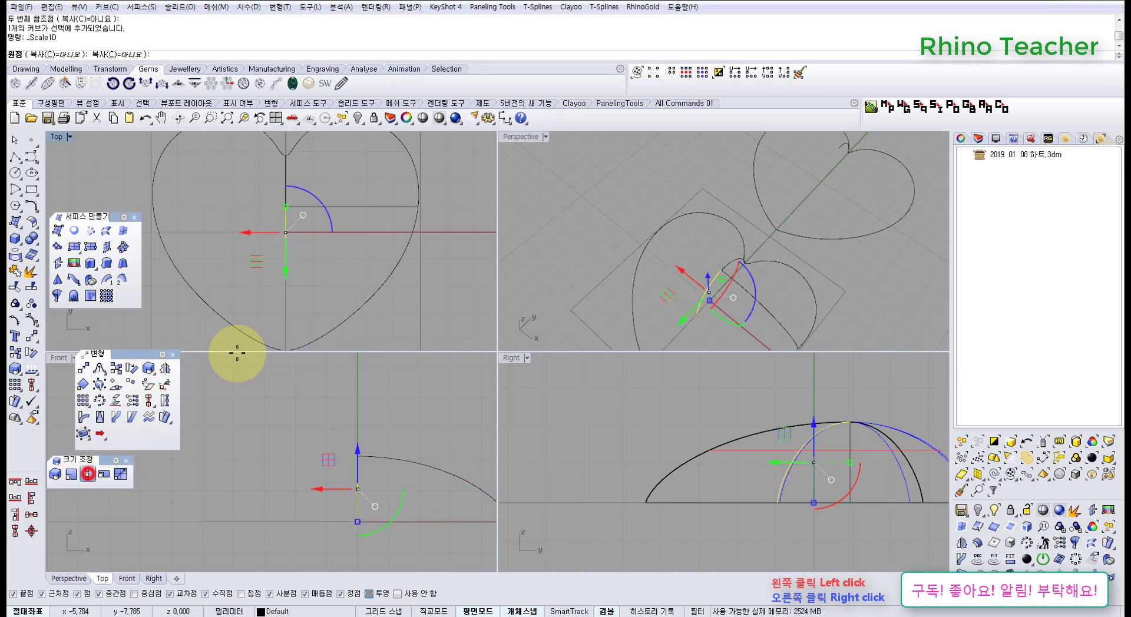
click(286, 206)
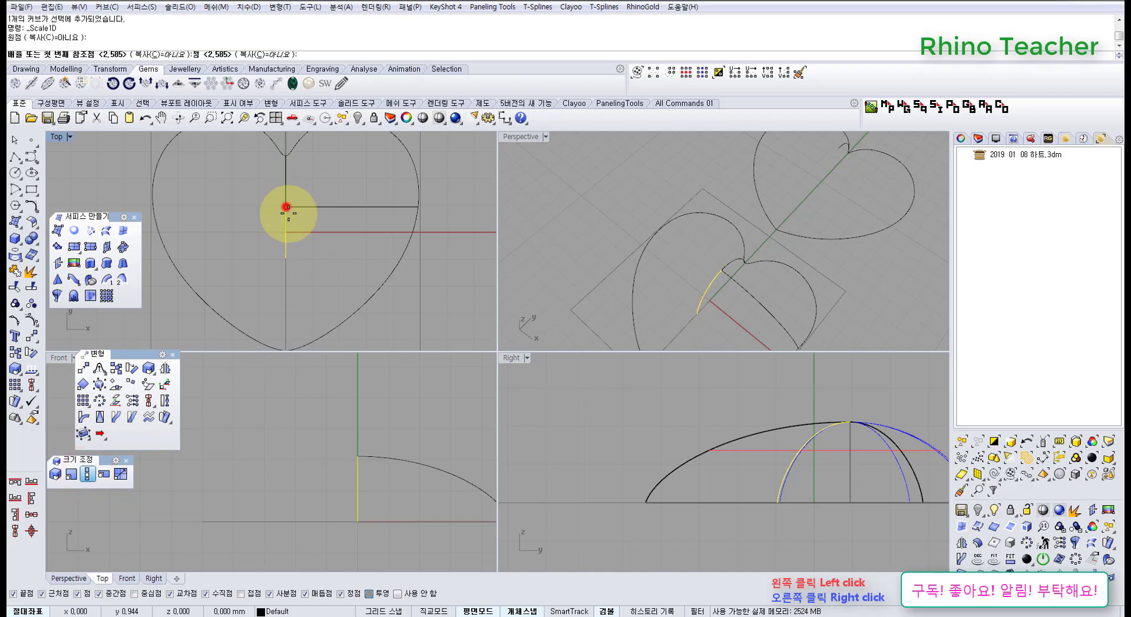
click(285, 263)
right_drag(286, 320, 320, 252)
click(317, 281)
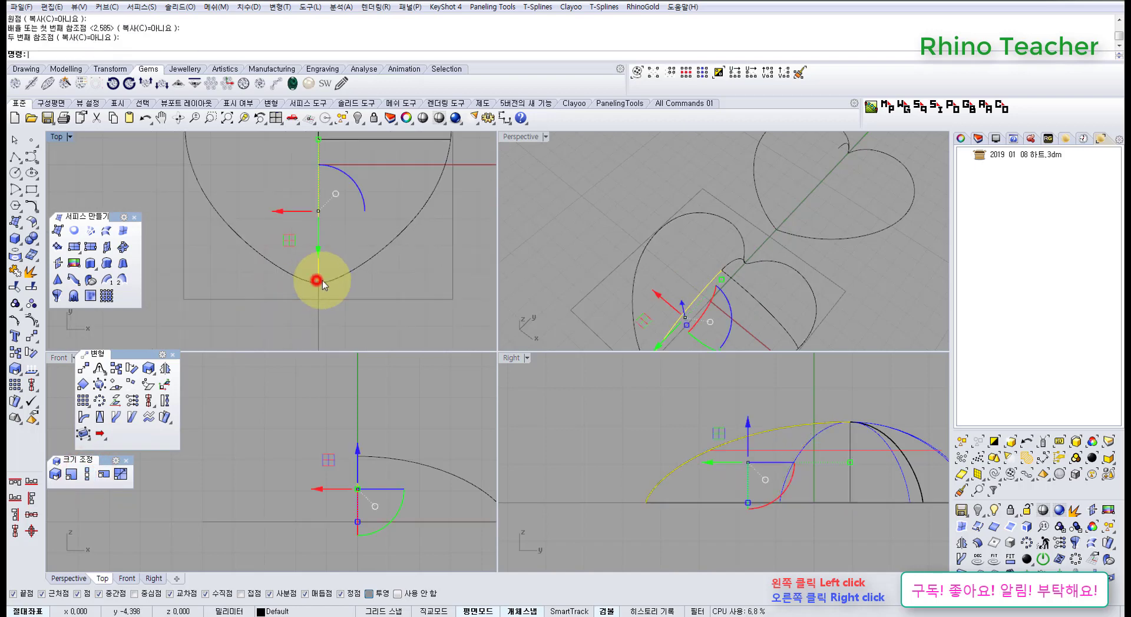
- Mirror the stretched side profile across the Y axis in the maximized Perspective view, starting the mirror plane at 0
double_click(507, 135)
key(Escape)
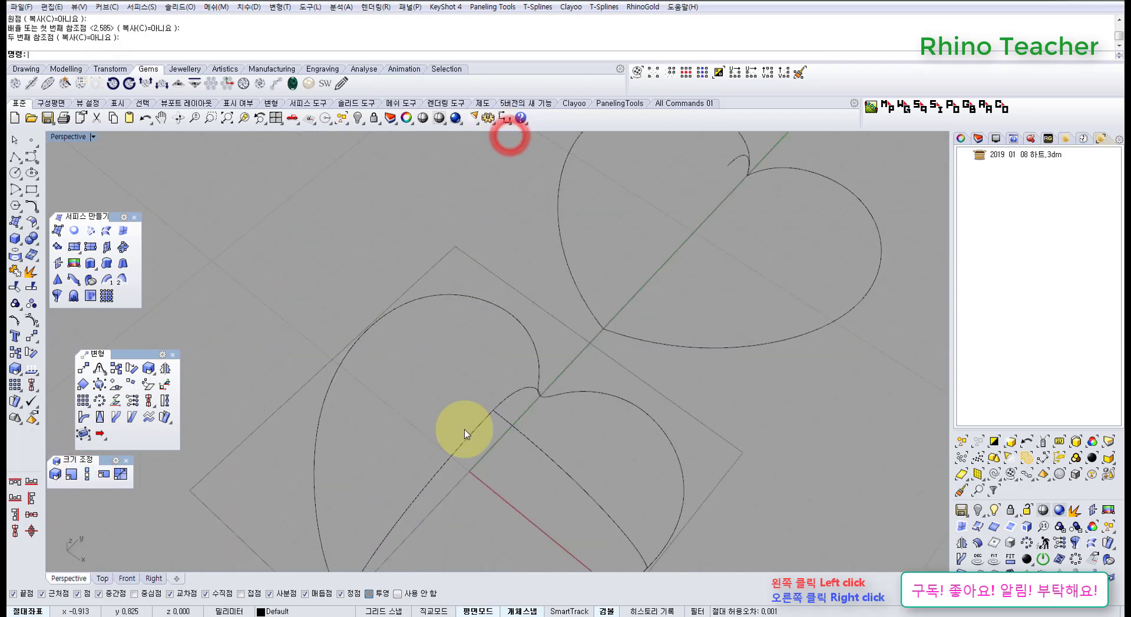
shift+right_drag(461, 441, 393, 376)
right_drag(482, 401, 471, 377)
drag(487, 376, 419, 404)
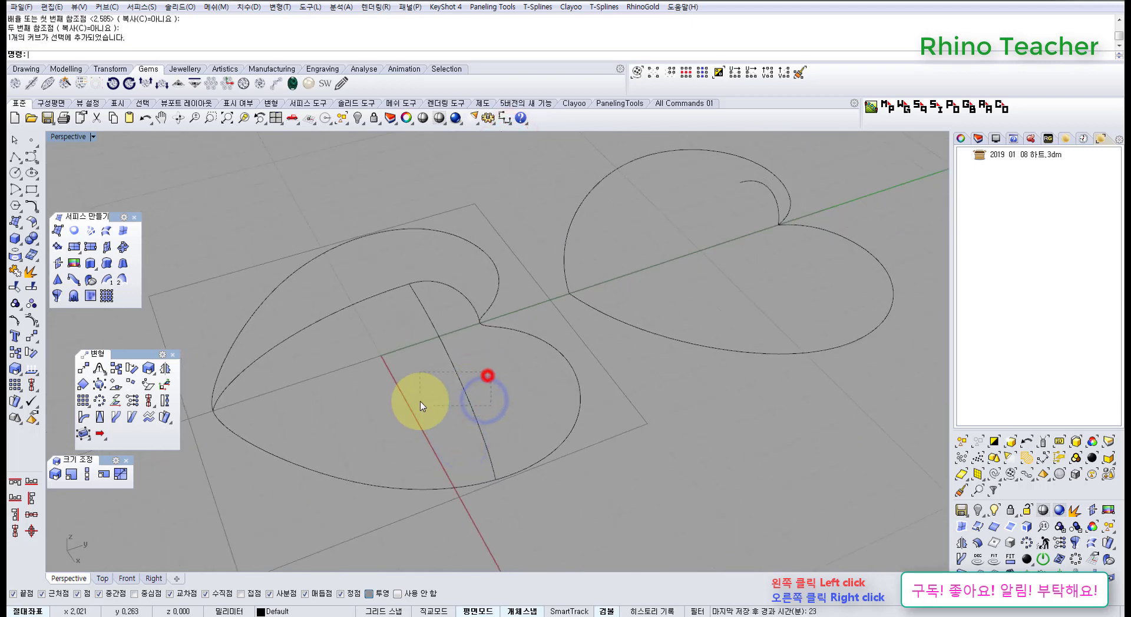
right_drag(397, 361, 406, 414)
middle_click(407, 414)
click(339, 414)
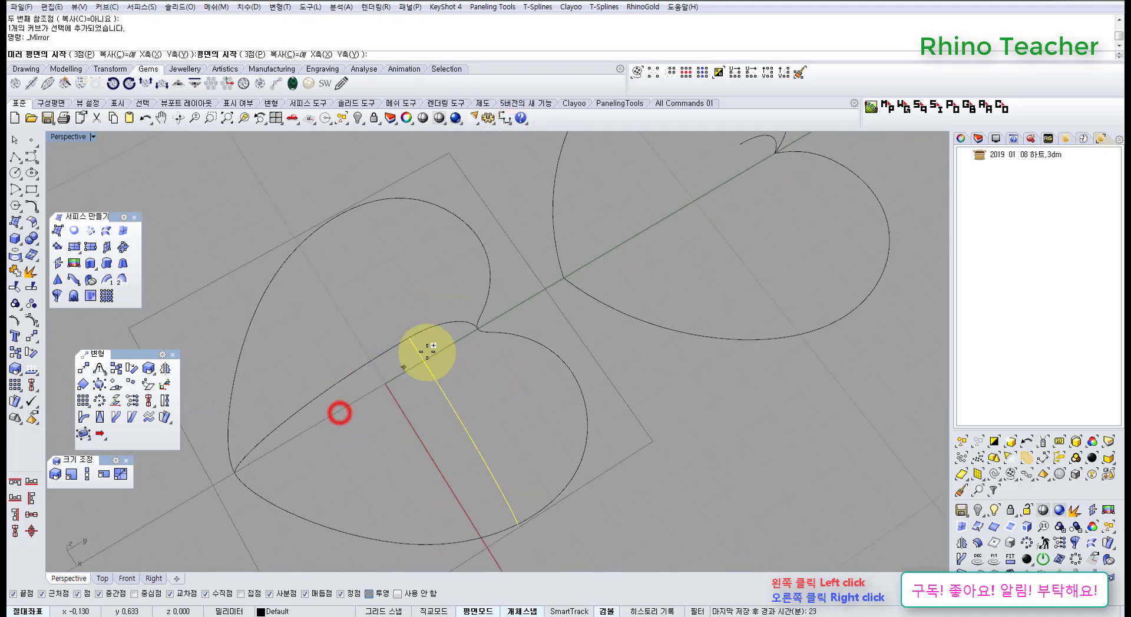
text(0)
key(Return)
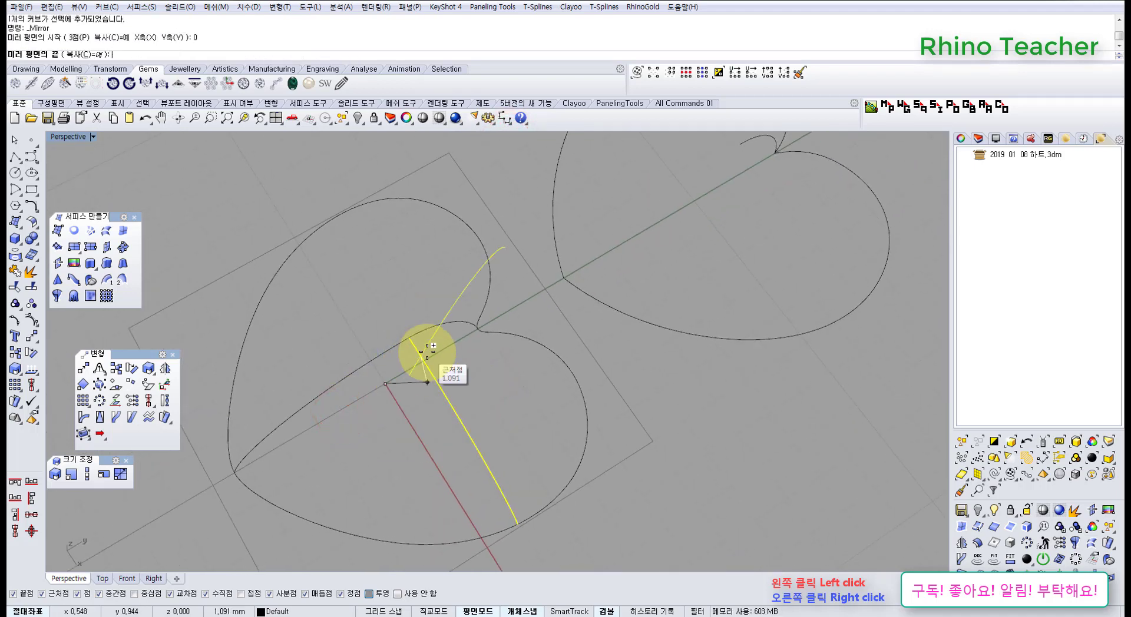
click(524, 297)
click(623, 376)
- Examine the lower heart outline and its profile curves from several angles in the Perspective view
right_drag(575, 434, 537, 392)
drag(572, 434, 514, 411)
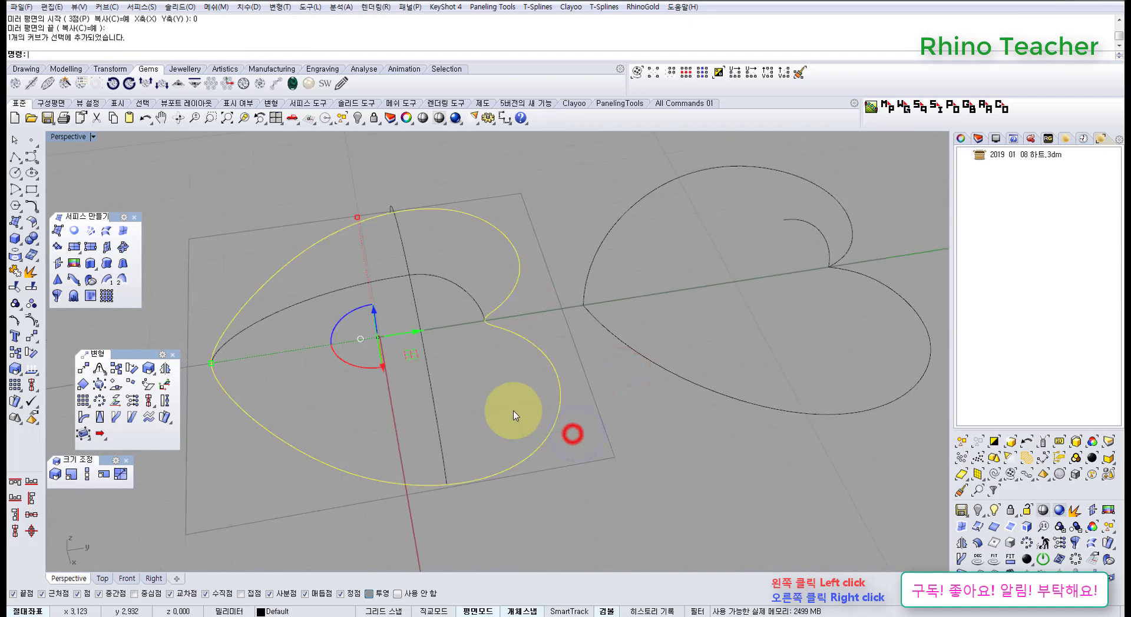
right_drag(488, 379, 589, 401)
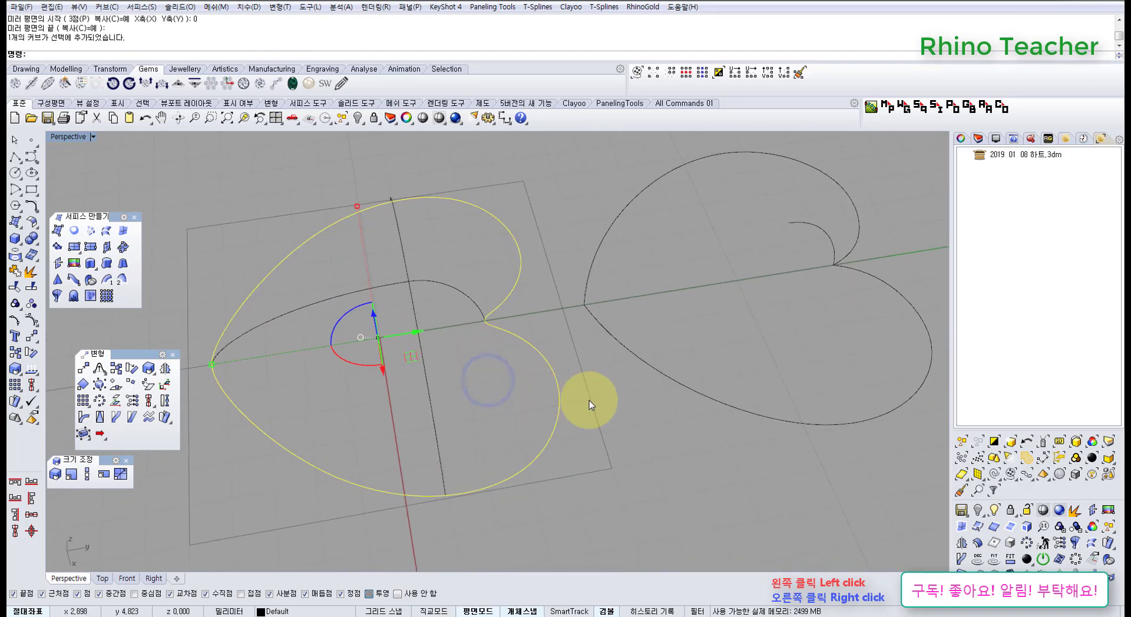
click(554, 435)
right_drag(494, 412, 488, 362)
click(493, 372)
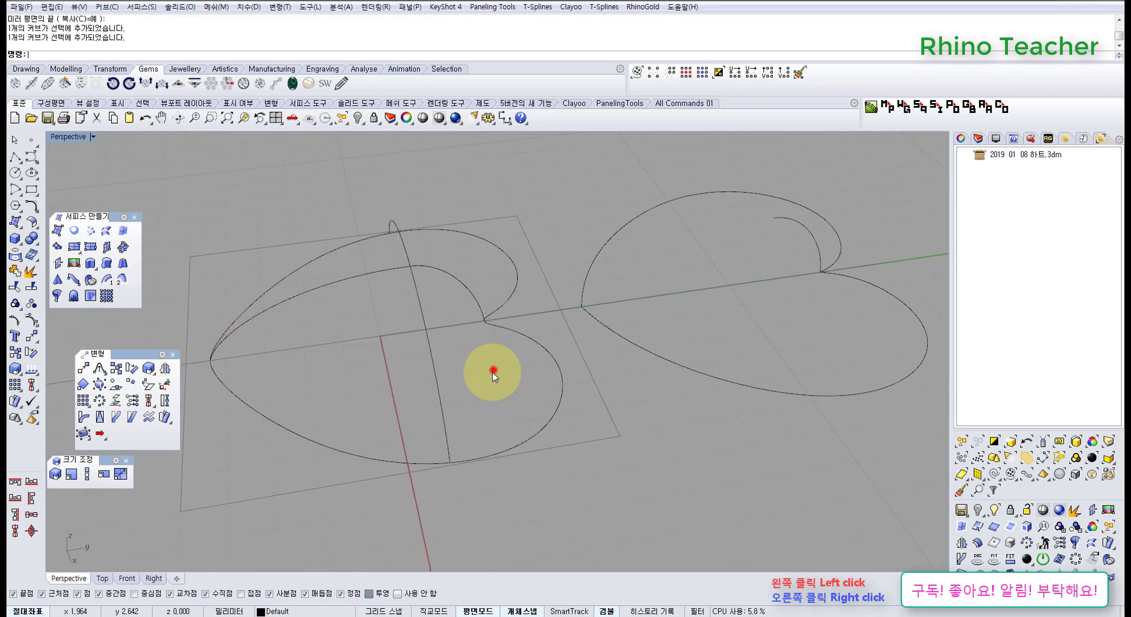
drag(356, 316, 335, 279)
right_drag(450, 305, 496, 386)
click(497, 388)
click(573, 361)
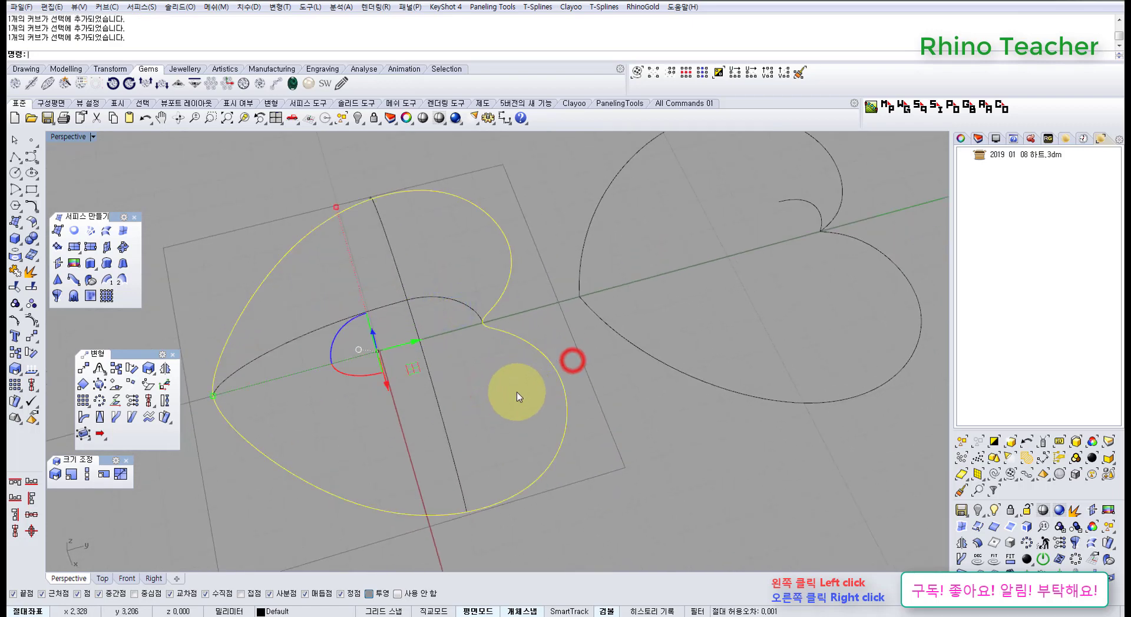
- Dismiss the floating transform tools and examine the profile curves inside the lower heart outline in the Perspective view
click(505, 393)
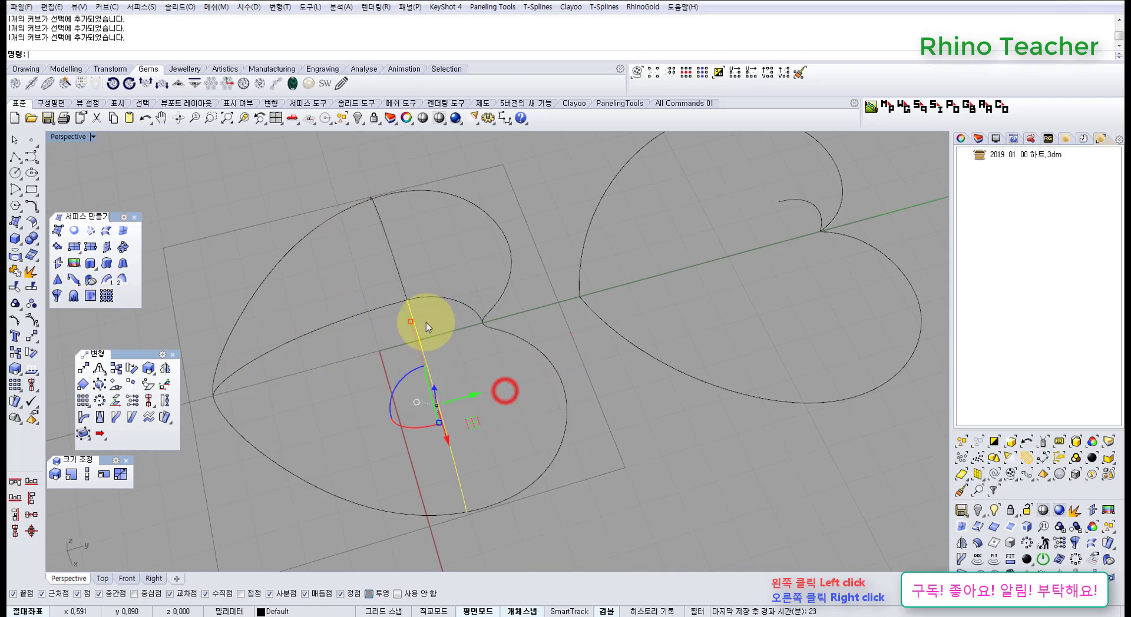
drag(418, 262, 378, 319)
right_drag(432, 364, 341, 322)
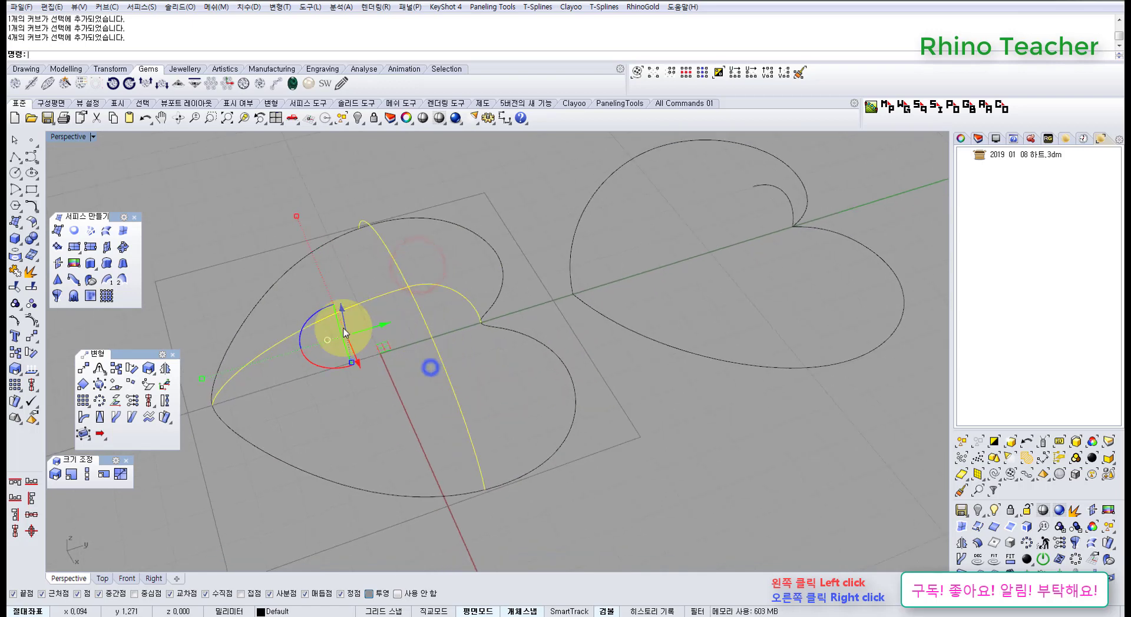
click(172, 355)
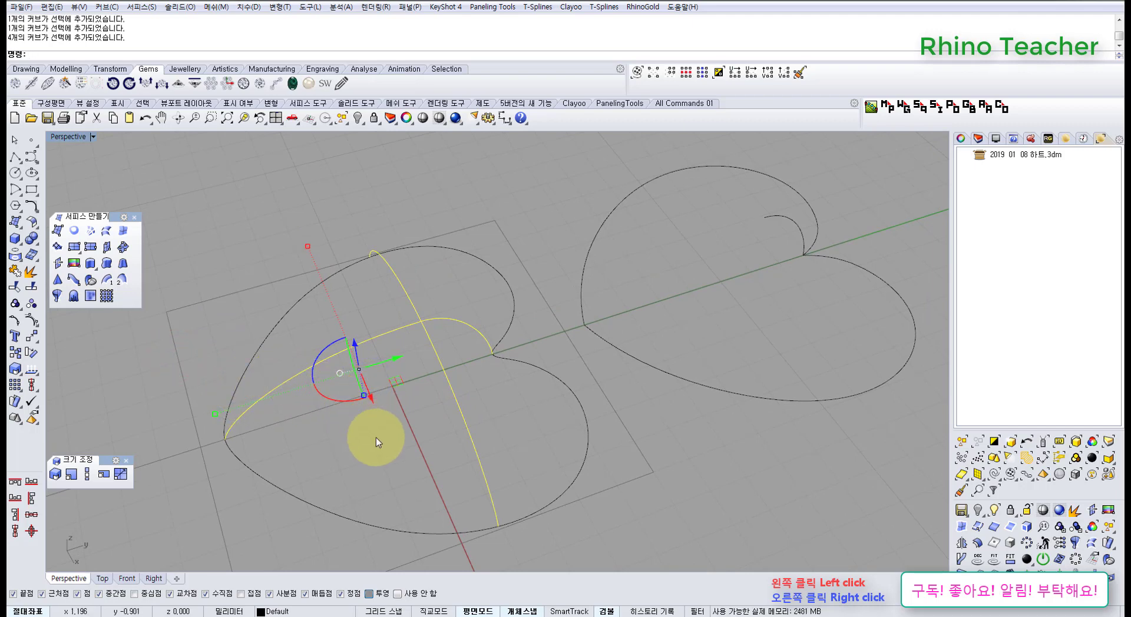
right_drag(447, 400, 462, 383)
scroll(461, 362, up, 6)
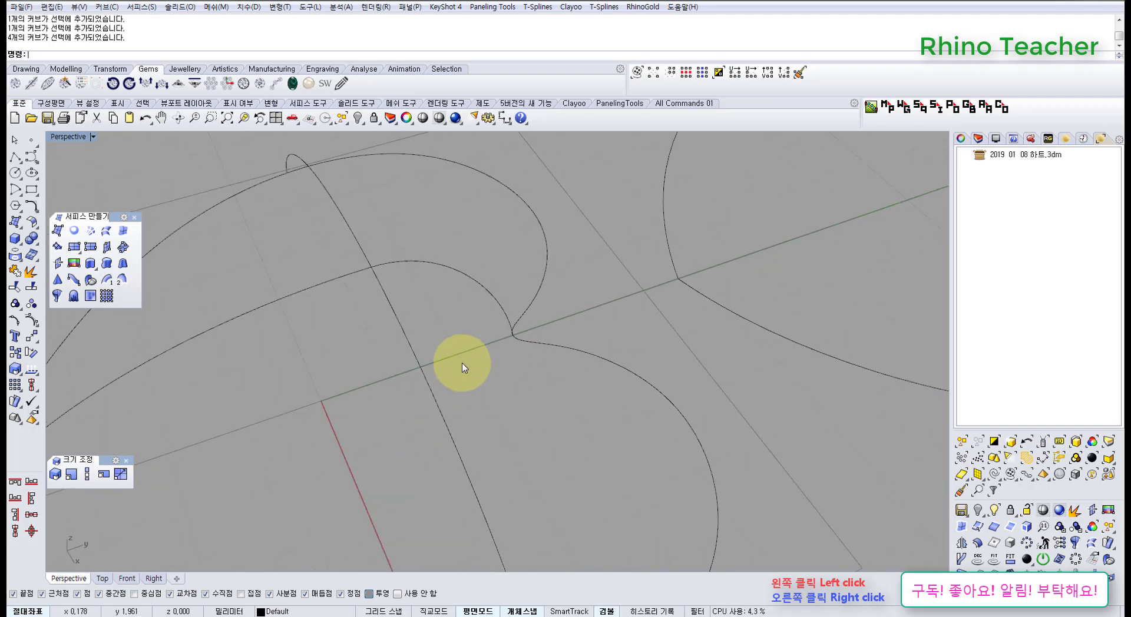
scroll(472, 373, down, 6)
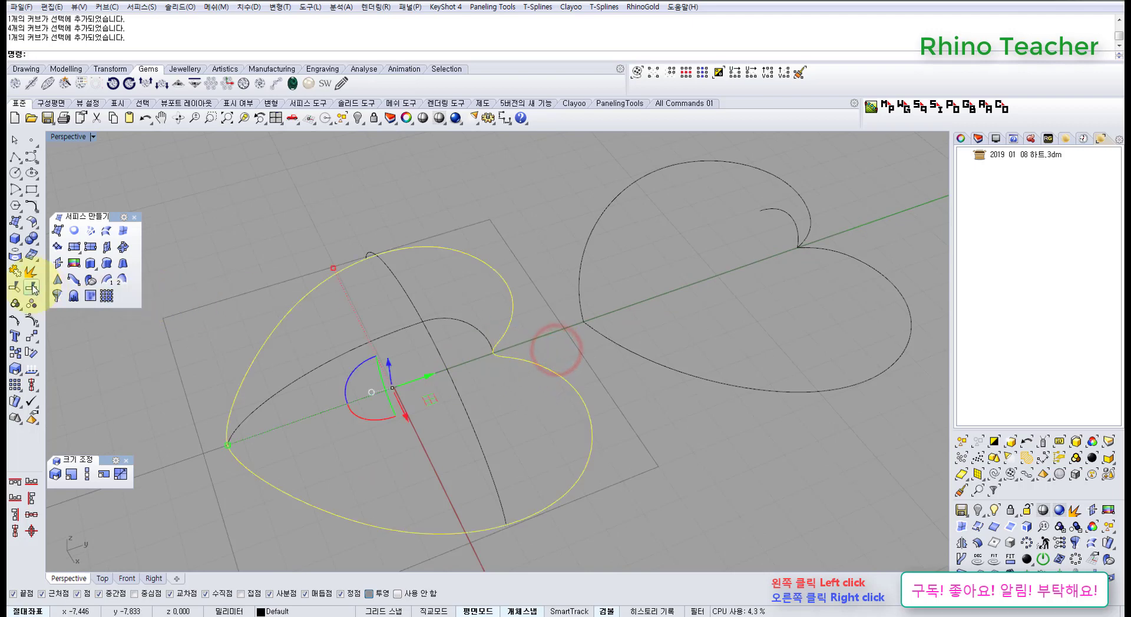
- Explode the lower heart outline into two halves and try NetworkSrf on them together with the four profile curves
click(436, 212)
drag(536, 210, 296, 536)
click(333, 449)
click(510, 400)
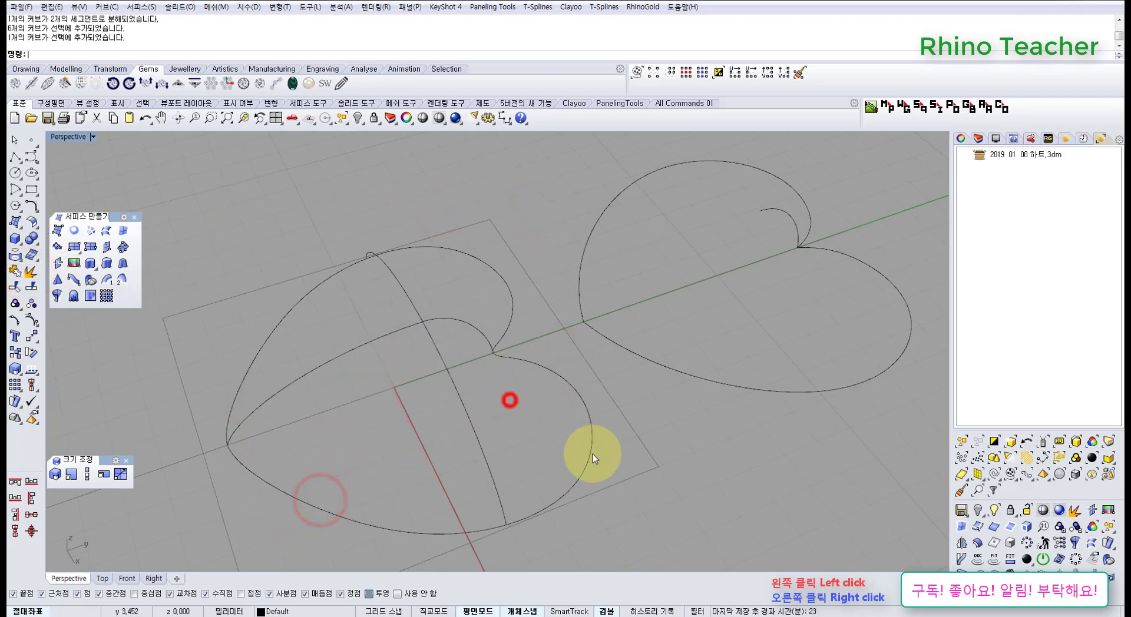
drag(595, 534, 378, 399)
drag(211, 330, 213, 328)
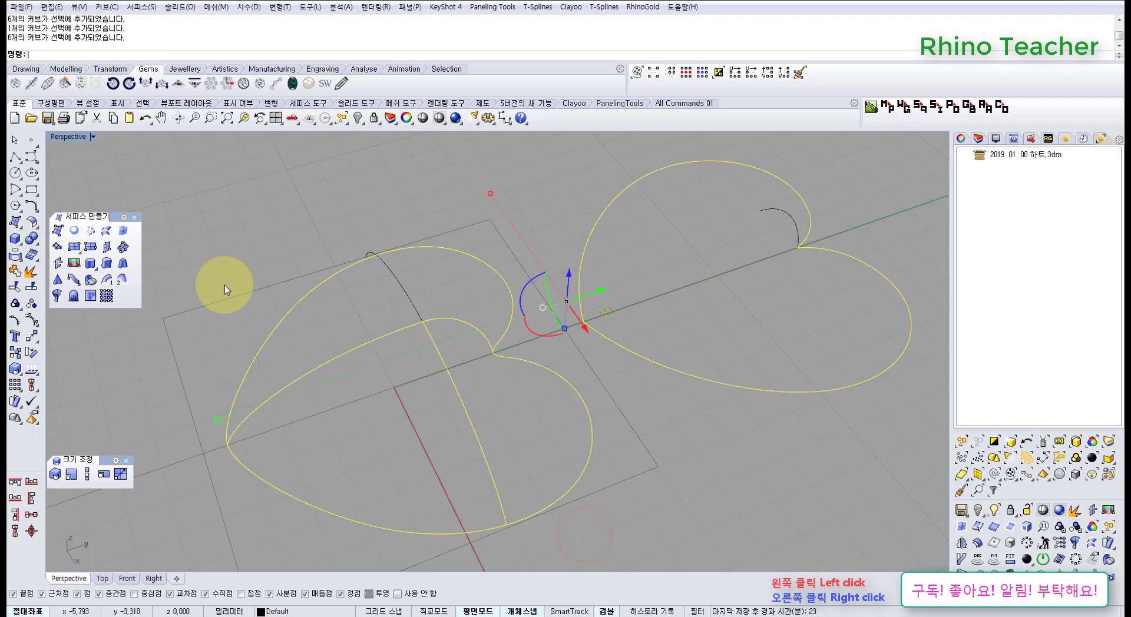
ctrl+click(684, 397)
shift+click(422, 245)
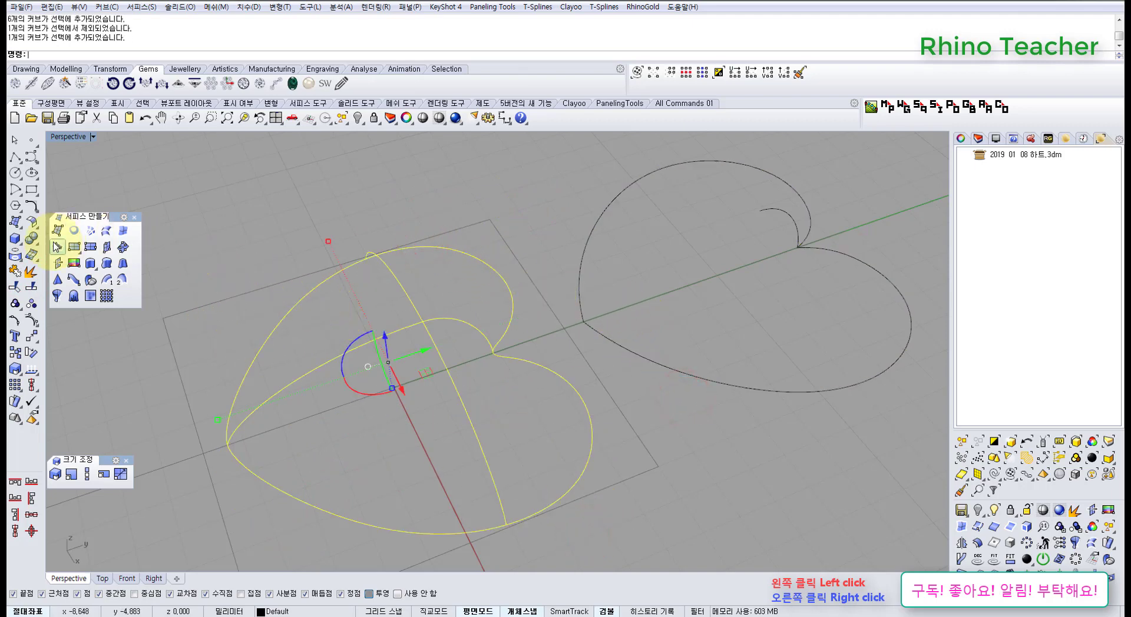
click(91, 230)
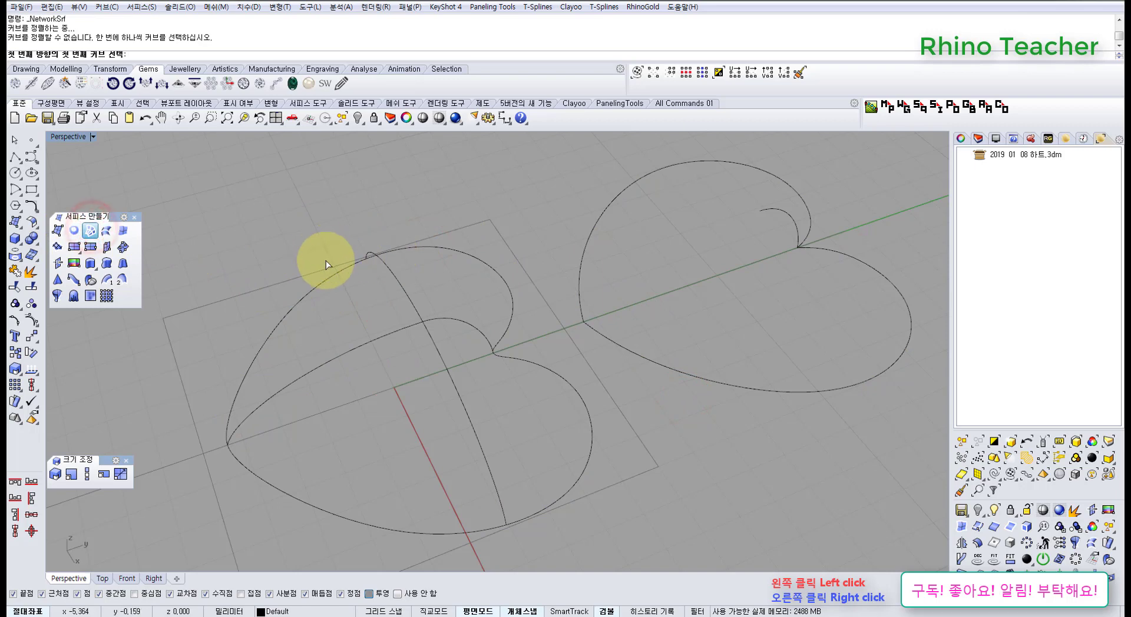
right_click(327, 295)
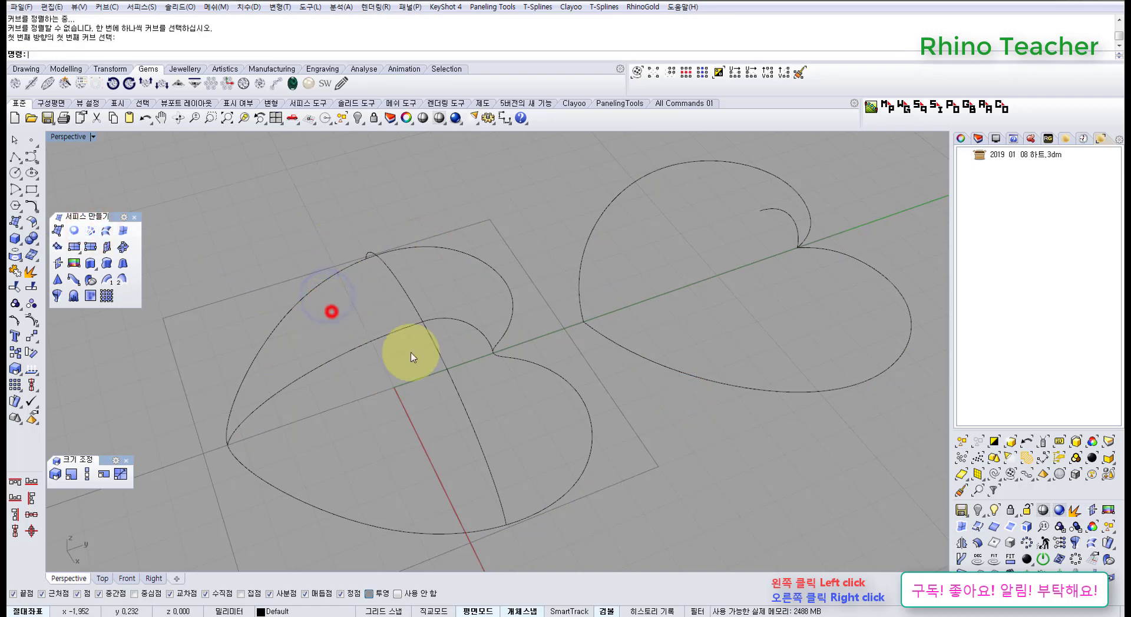
- Join the two halves of the lower heart outline back into one curve
click(576, 372)
click(530, 302)
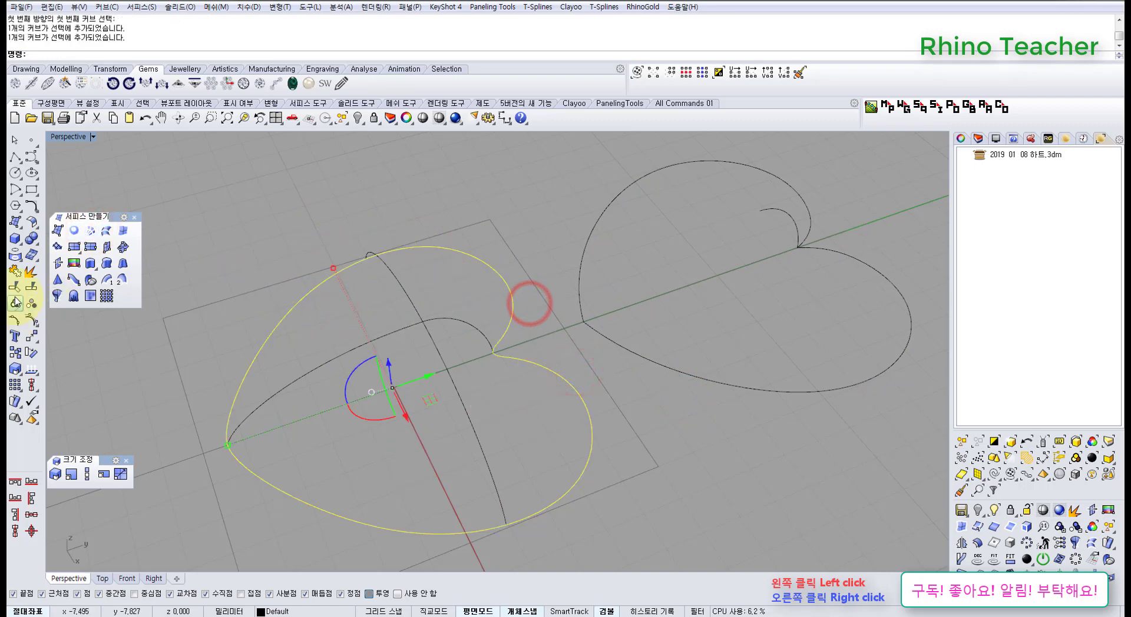
click(497, 225)
- Build a network surface from the closed heart outline and its four profiles, with preview on and edge matching at Position
drag(532, 224, 342, 413)
click(91, 235)
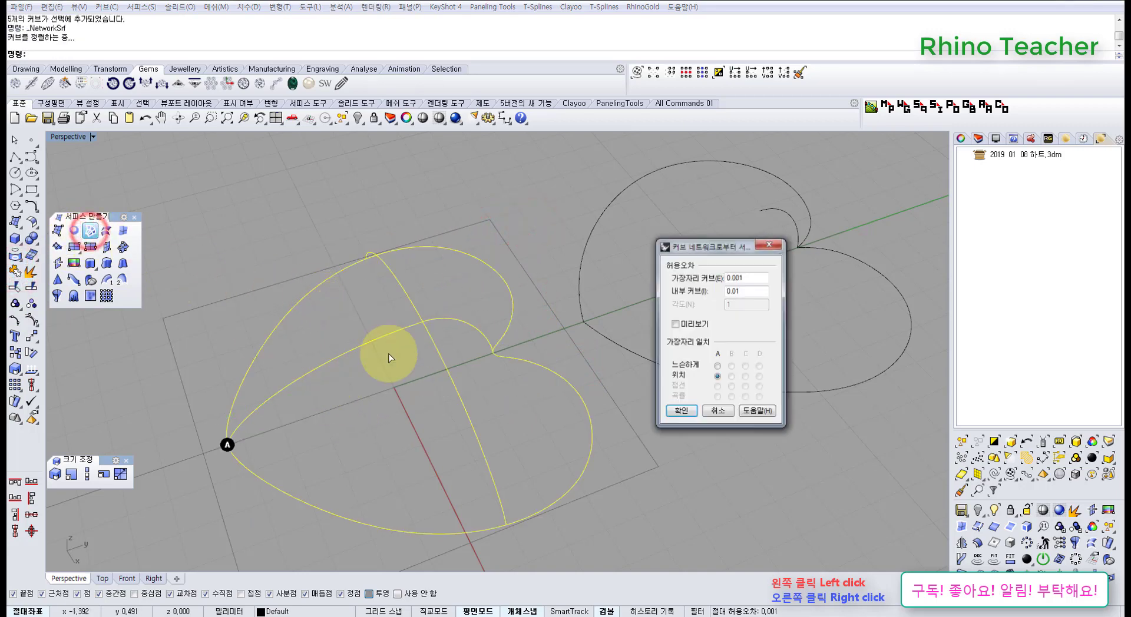
right_drag(383, 359, 589, 333)
click(687, 325)
right_drag(495, 377, 513, 484)
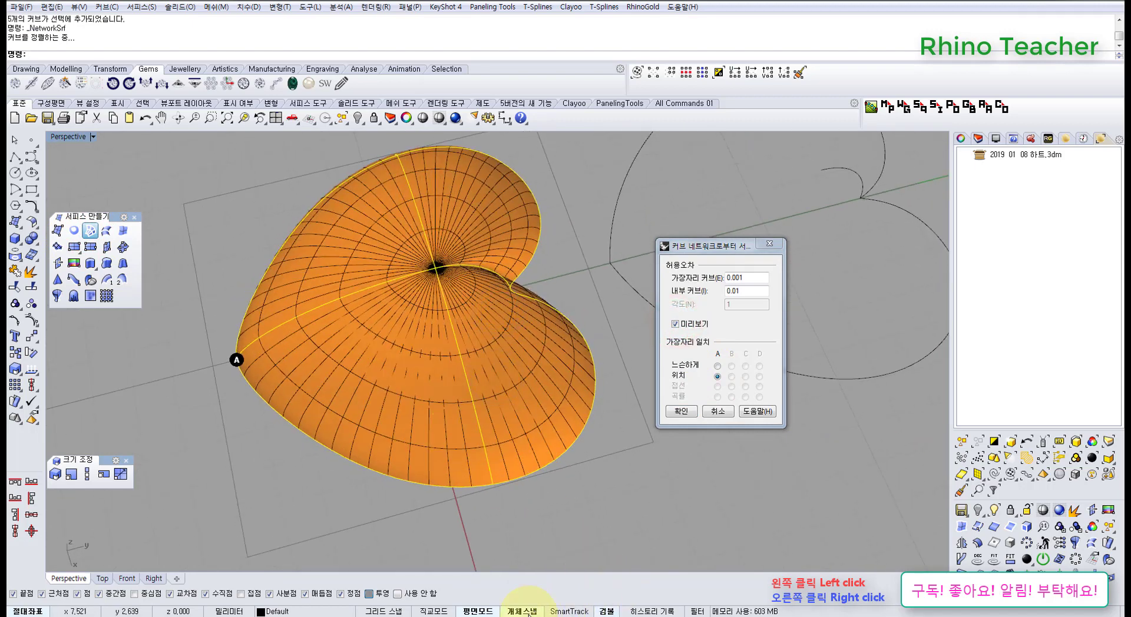
click(1013, 140)
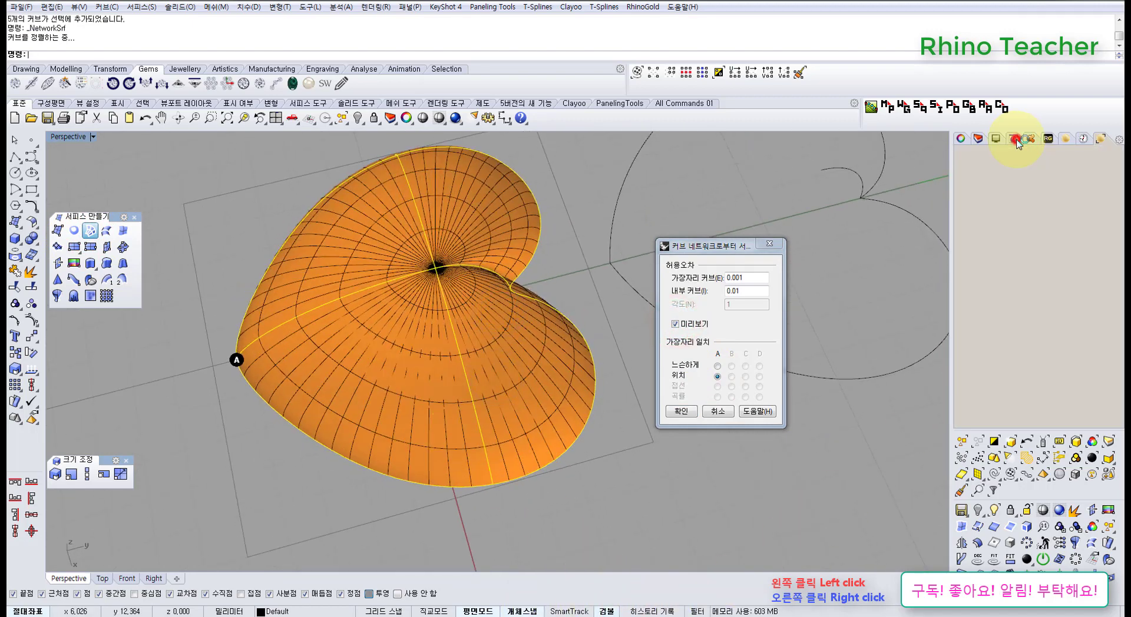
click(961, 139)
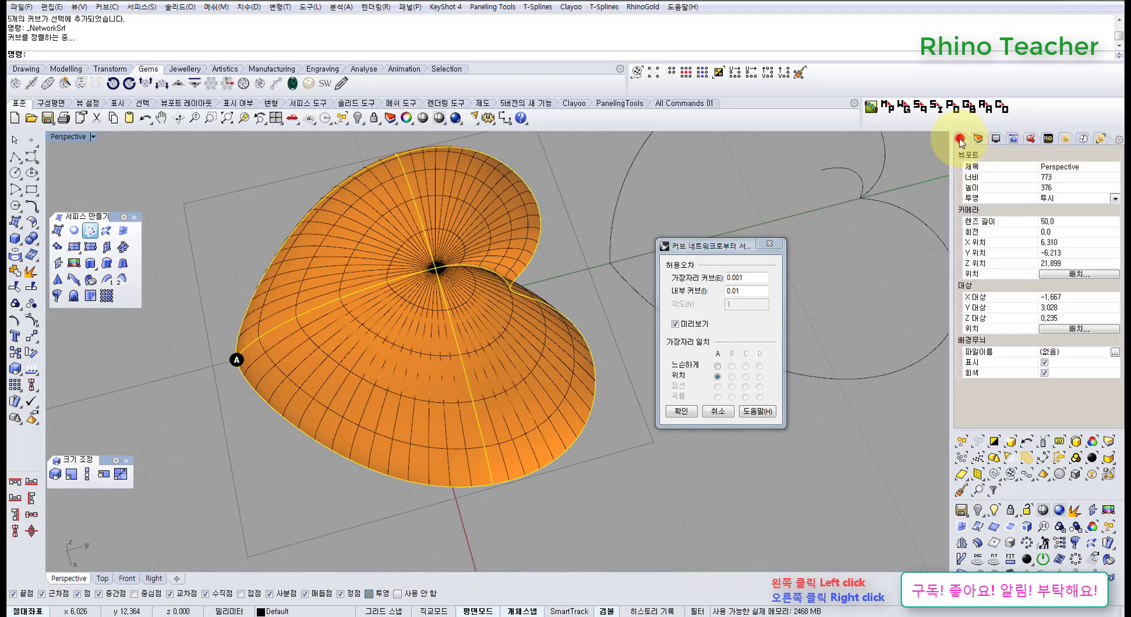
right_drag(418, 332, 426, 251)
scroll(426, 251, up, 3)
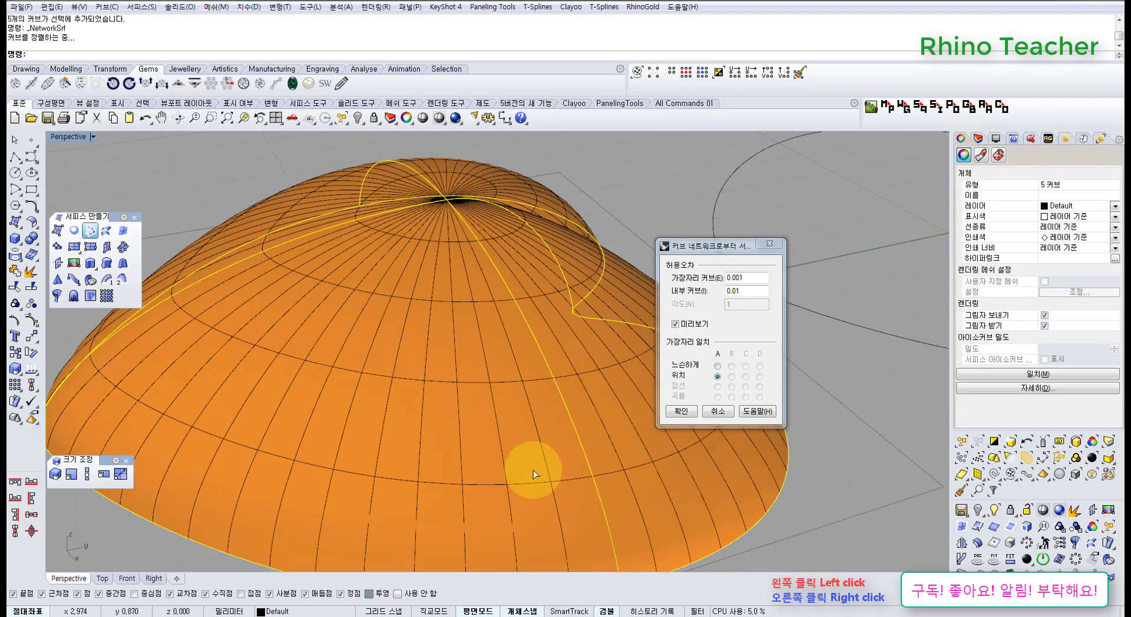
click(683, 413)
- Delete the network surface from the lower heart, leaving the outline and profile curves
right_drag(639, 341, 532, 433)
click(474, 448)
key(Delete)
click(532, 434)
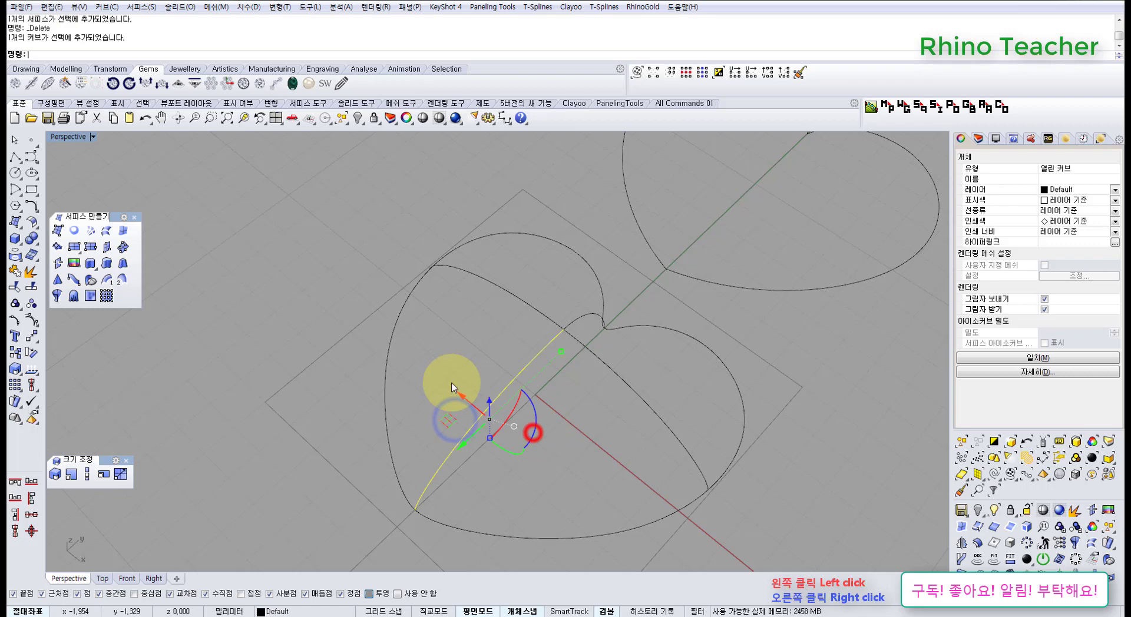
click(572, 322)
- In the Top view, rotate a copy of the right side profile about the peak to a diagonal position crossing the lower-right outline
key(ctrl+F1)
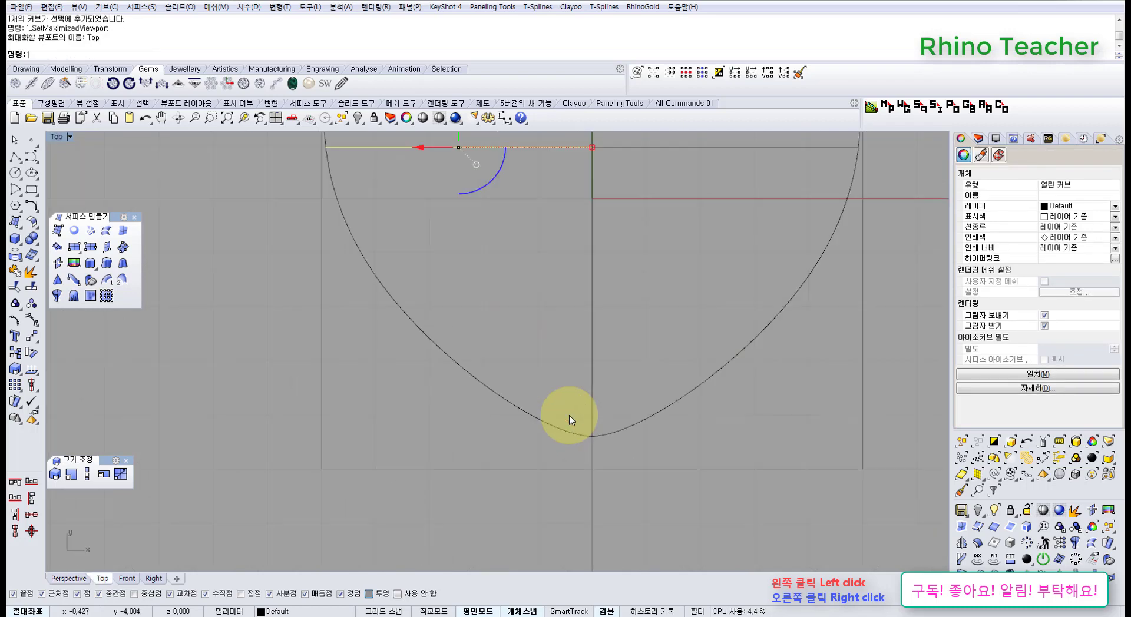
scroll(620, 381, down, 6)
right_drag(687, 286, 609, 375)
click(609, 375)
scroll(614, 338, up, 6)
drag(626, 308, 597, 367)
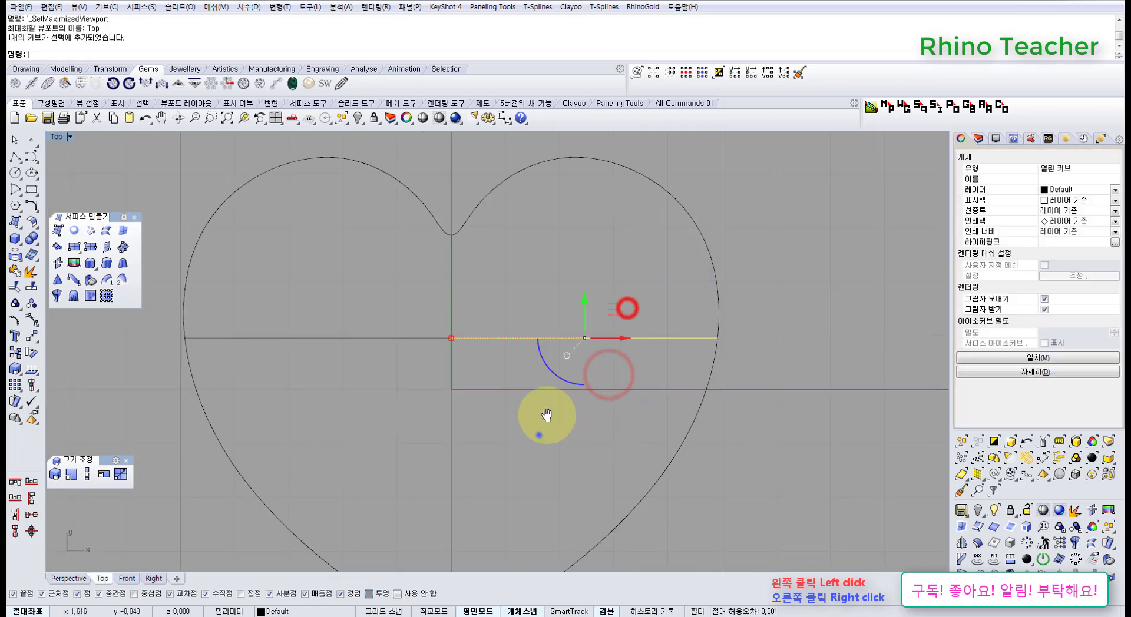
right_drag(539, 435, 564, 360)
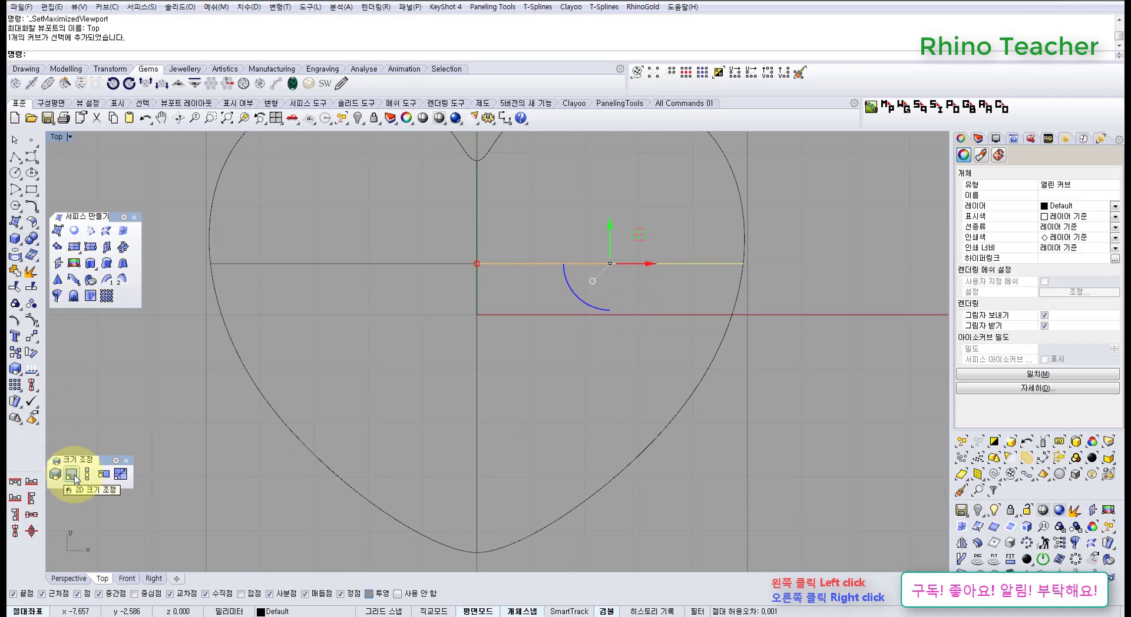
click(31, 353)
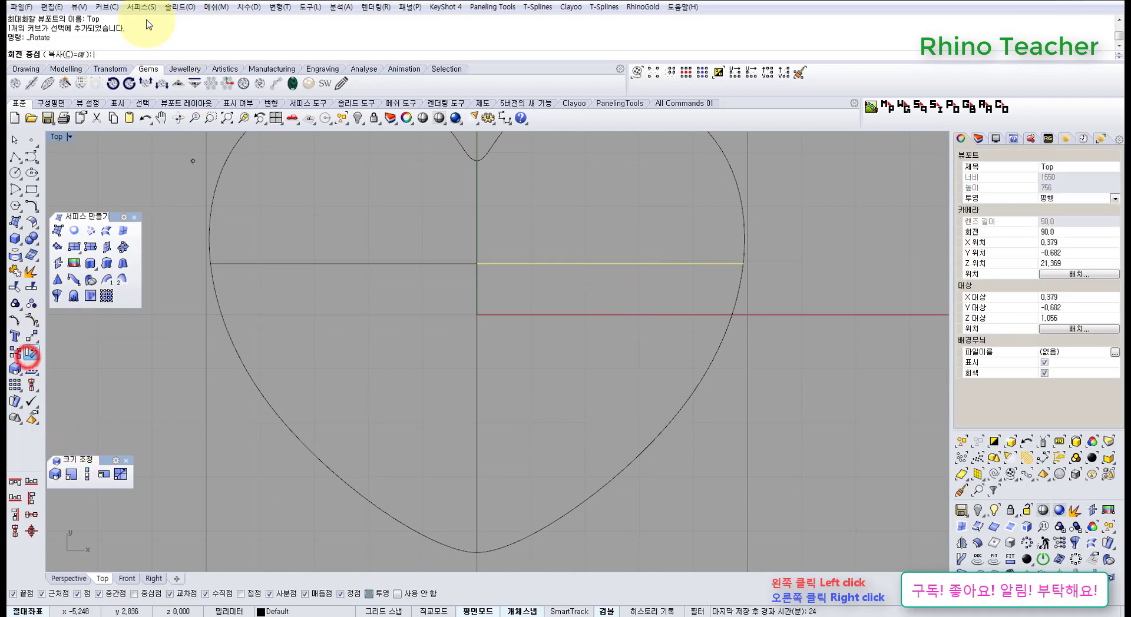
click(62, 54)
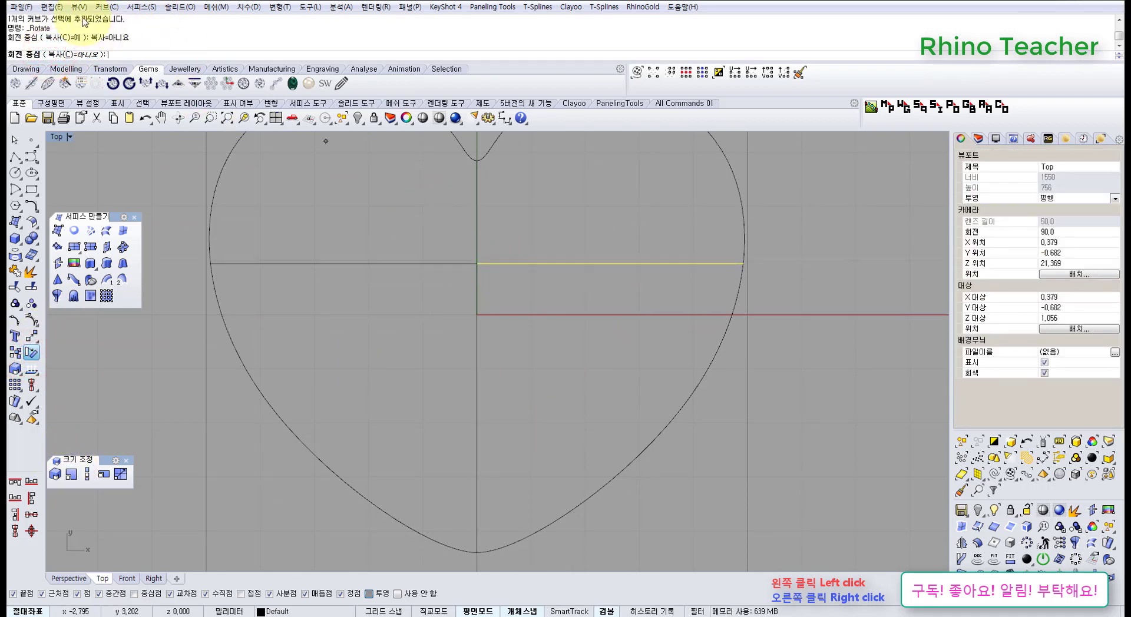
click(75, 55)
click(476, 263)
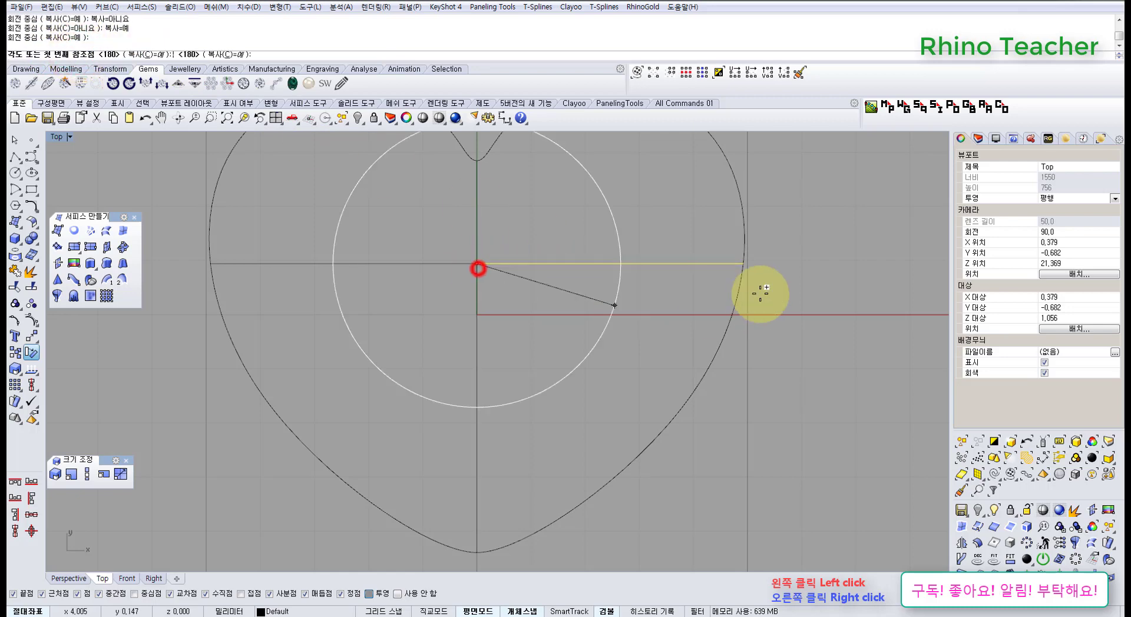
click(776, 263)
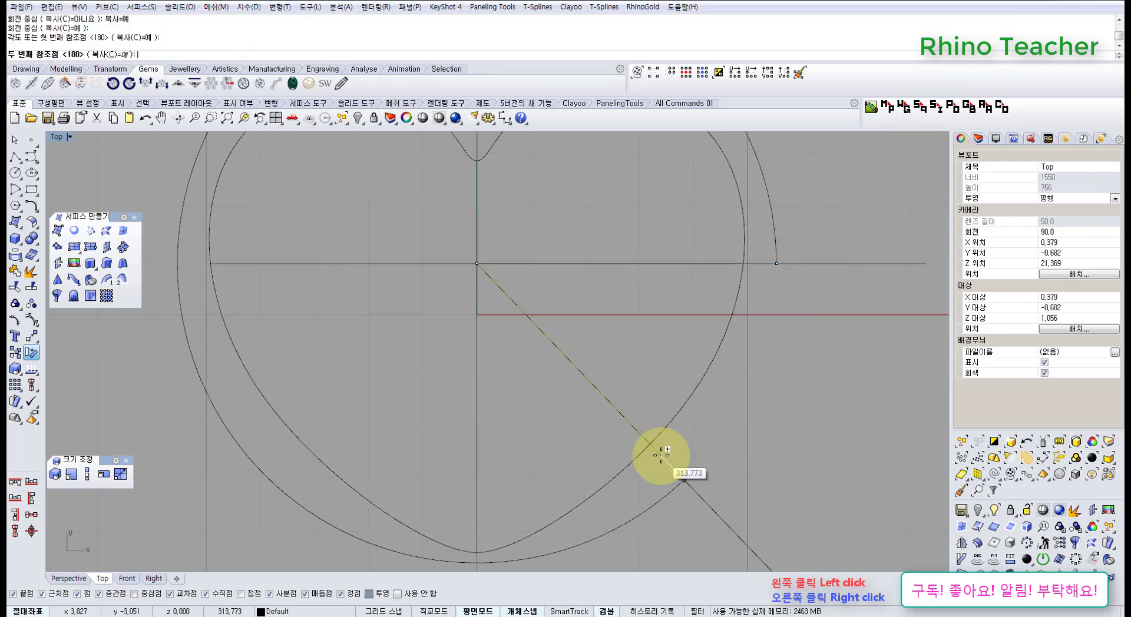
click(657, 465)
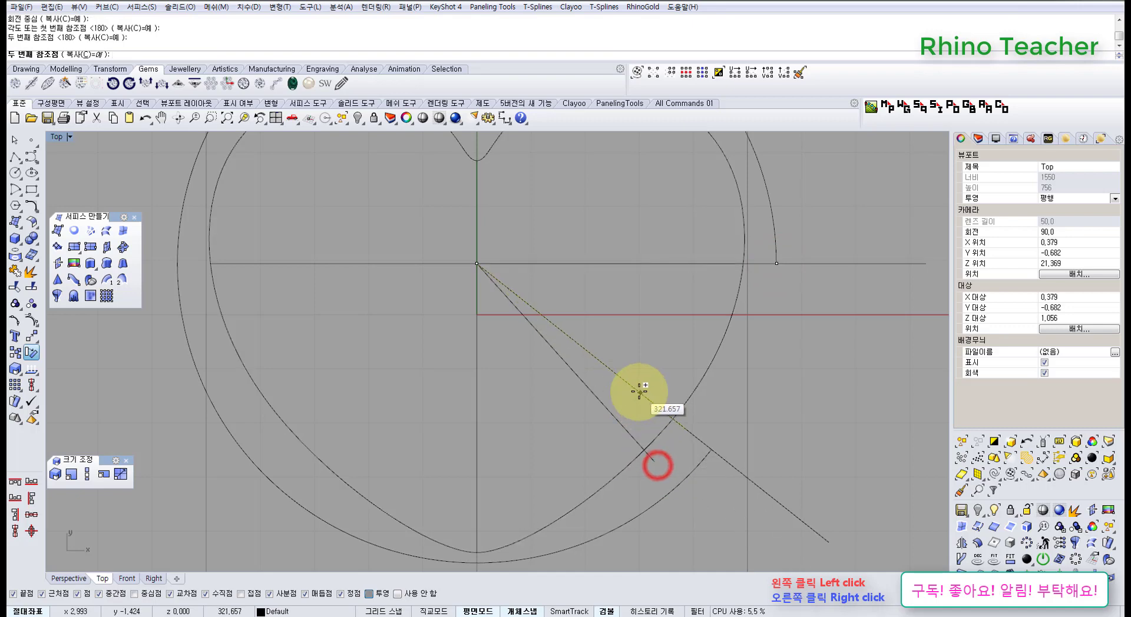
right_click(638, 391)
- Scale the diagonal profile with Scale1D from the peak so its outer end meets the heart outline
drag(636, 371, 614, 457)
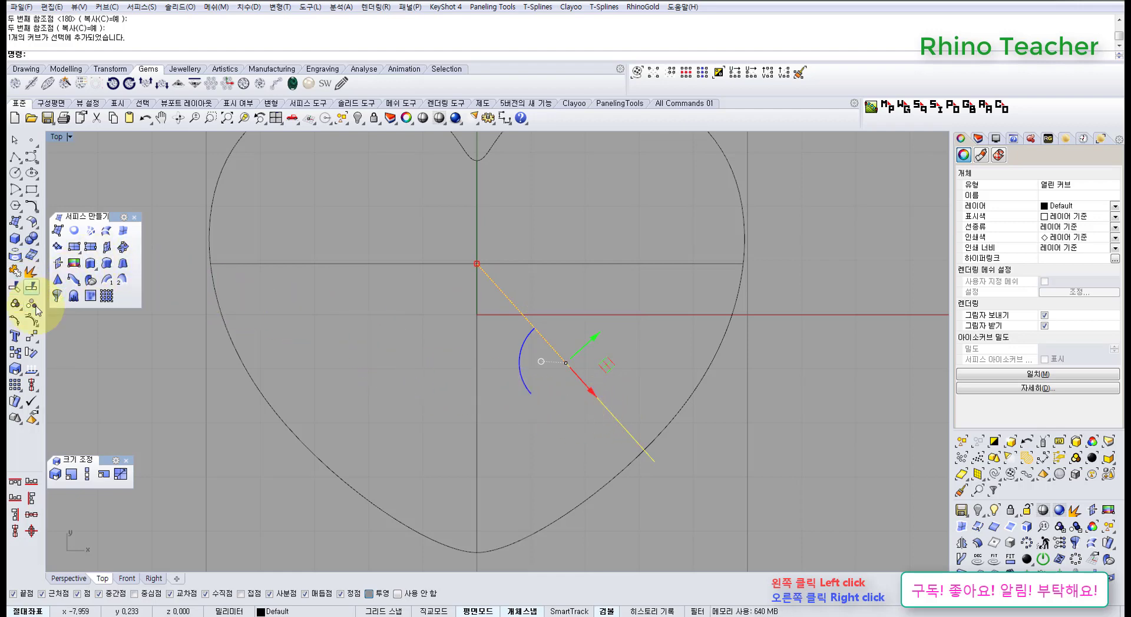
click(87, 474)
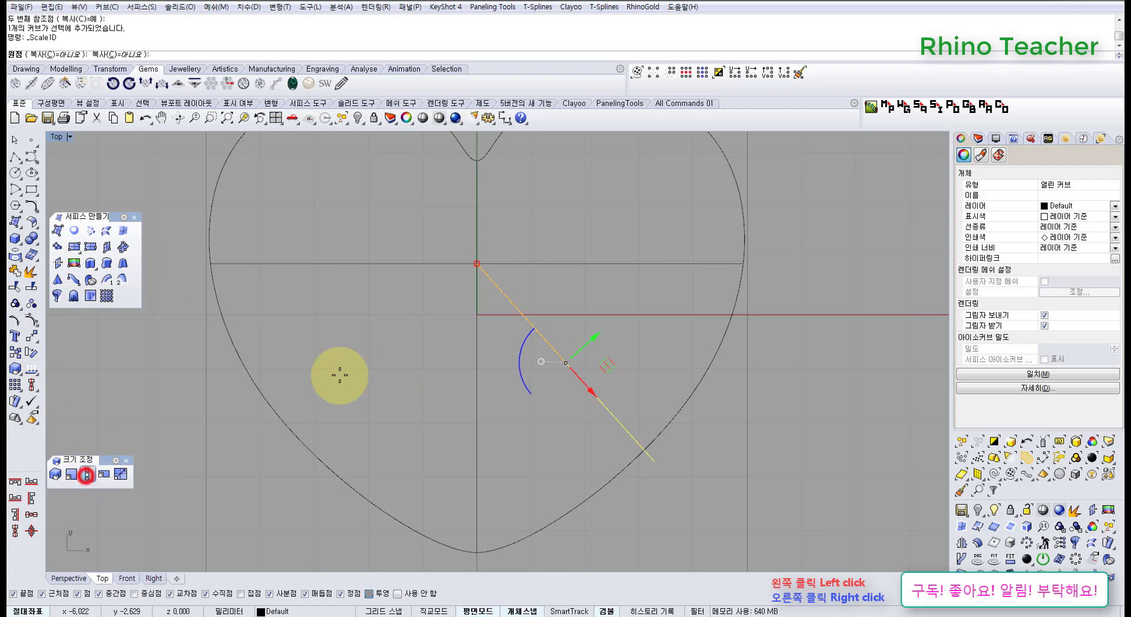
click(479, 261)
scroll(654, 467, up, 2)
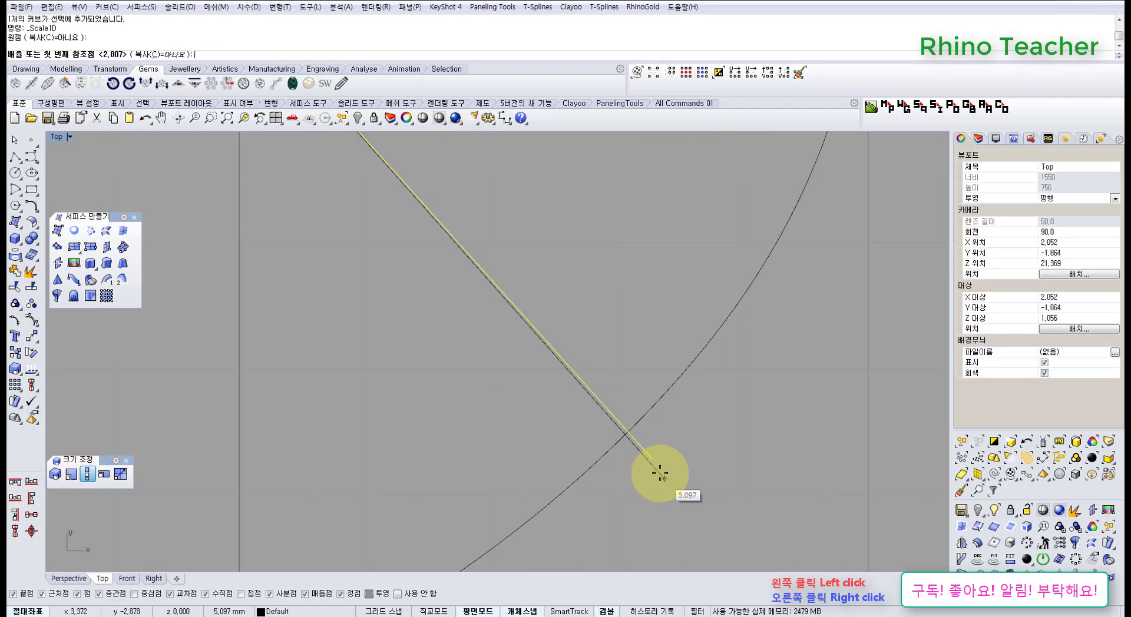
click(660, 473)
click(629, 434)
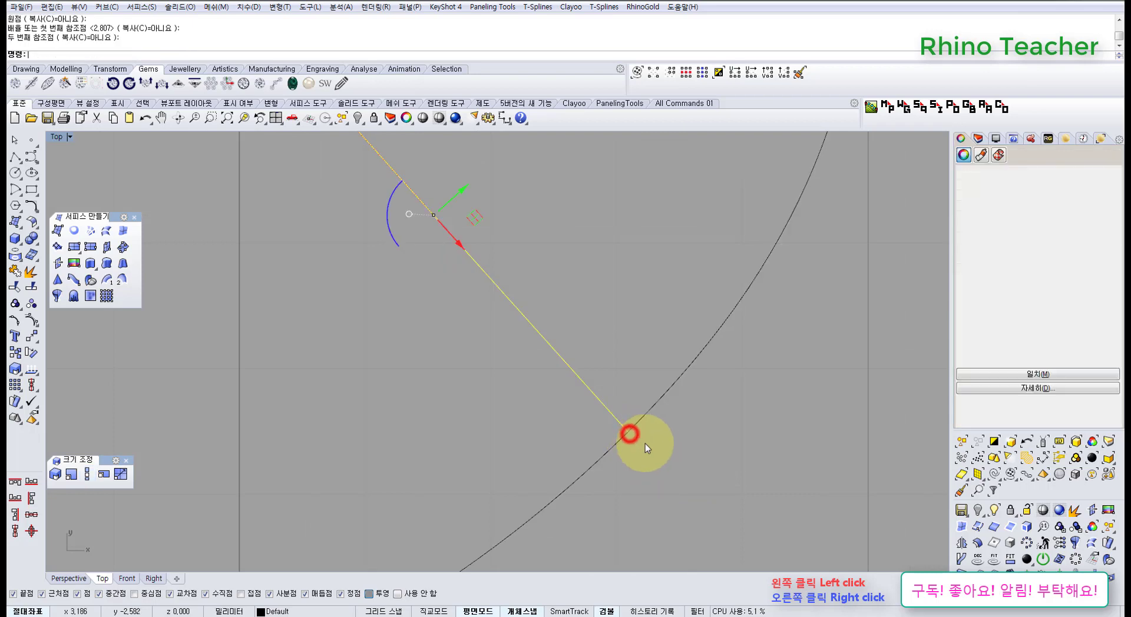
- Mirror the diagonal profile across the Y axis, starting the mirror plane at 0
scroll(646, 440, down, 3)
middle_click(525, 396)
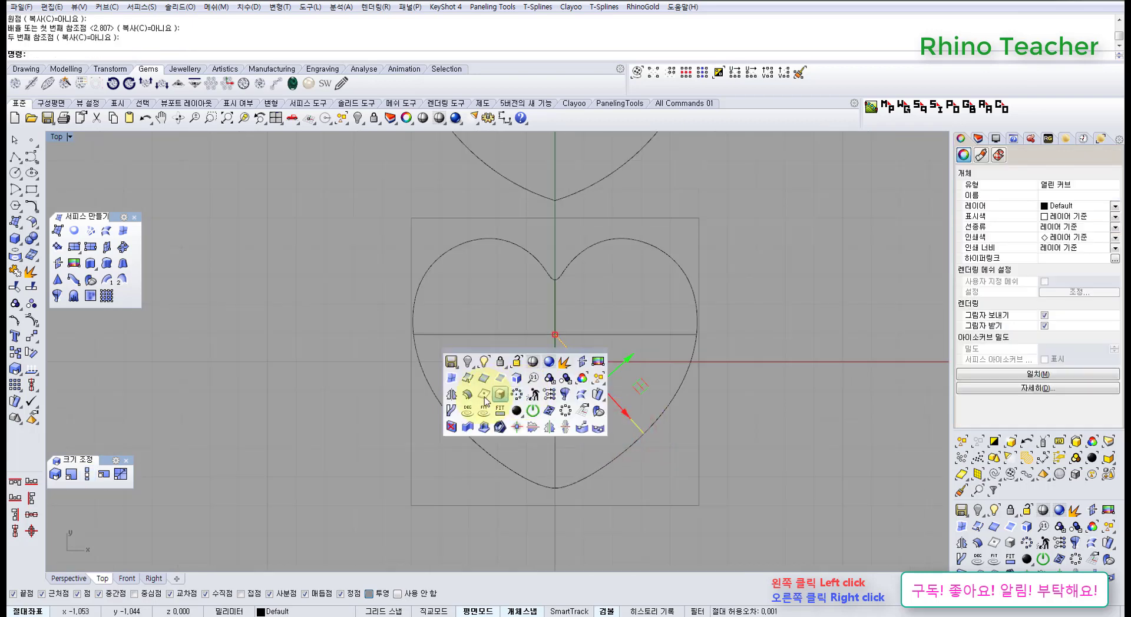
click(451, 395)
text(0)
key(Return)
click(554, 390)
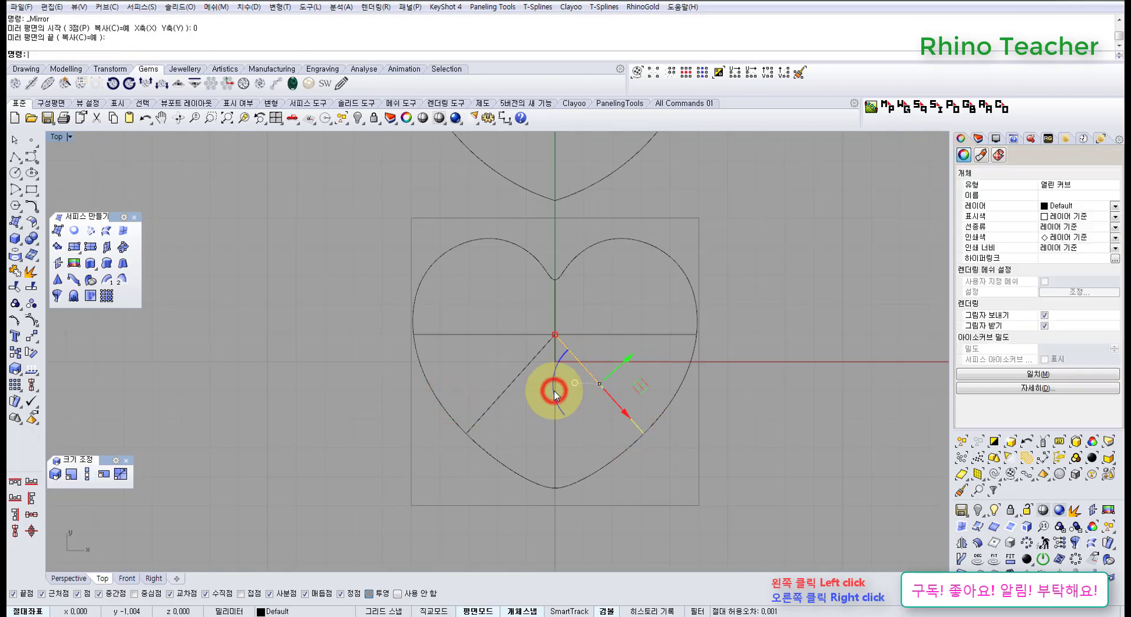
- In the Perspective view, show both diagonal profiles' control points and adjust the height of the point next to the peak on each
key(ctrl+F4)
right_drag(560, 398, 474, 359)
shift+click(461, 344)
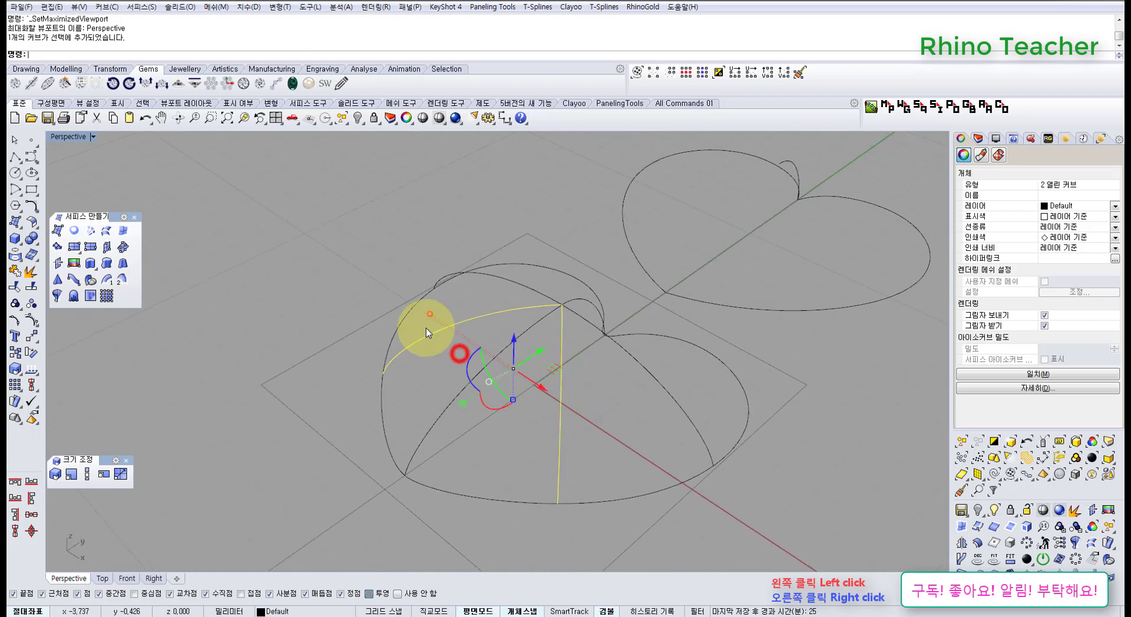
key(F10)
right_drag(476, 342, 496, 360)
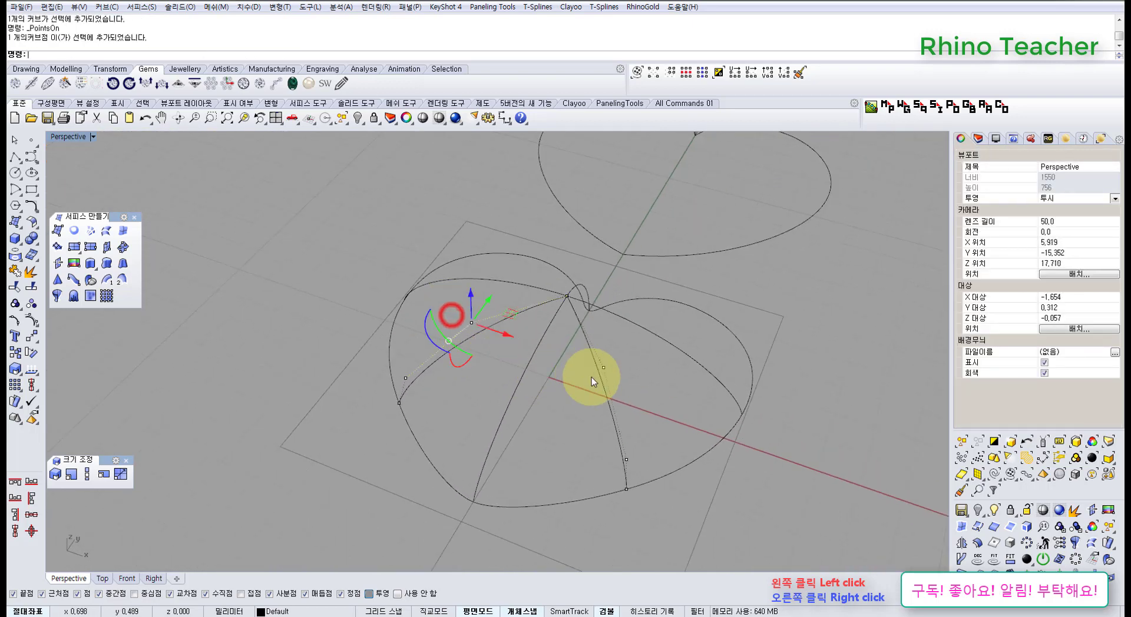
shift+drag(584, 356, 612, 378)
right_drag(587, 367, 516, 269)
scroll(516, 269, up, 4)
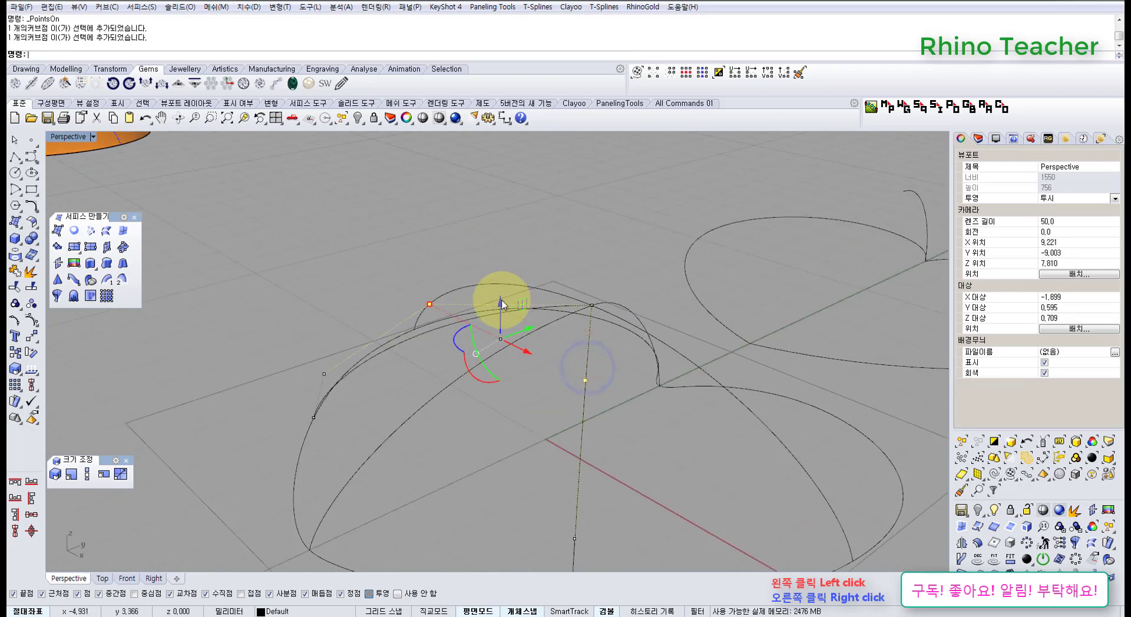
drag(507, 364, 508, 382)
- Create a network surface from the heart outline and its six profile curves, including both diagonals
right_drag(579, 328, 602, 307)
drag(449, 448, 384, 499)
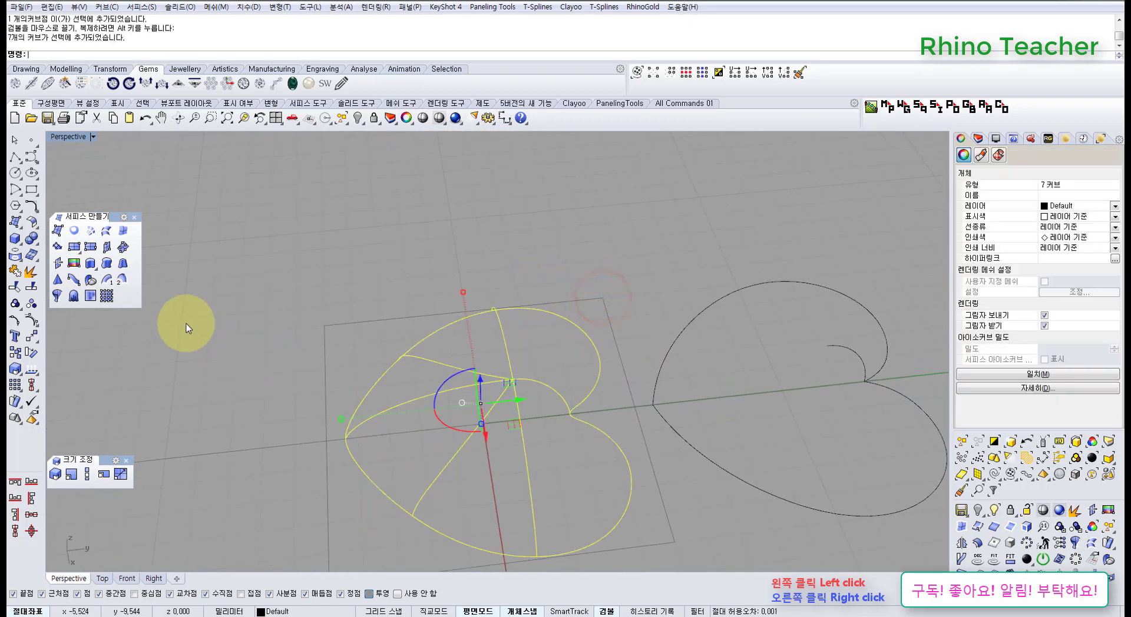
click(93, 238)
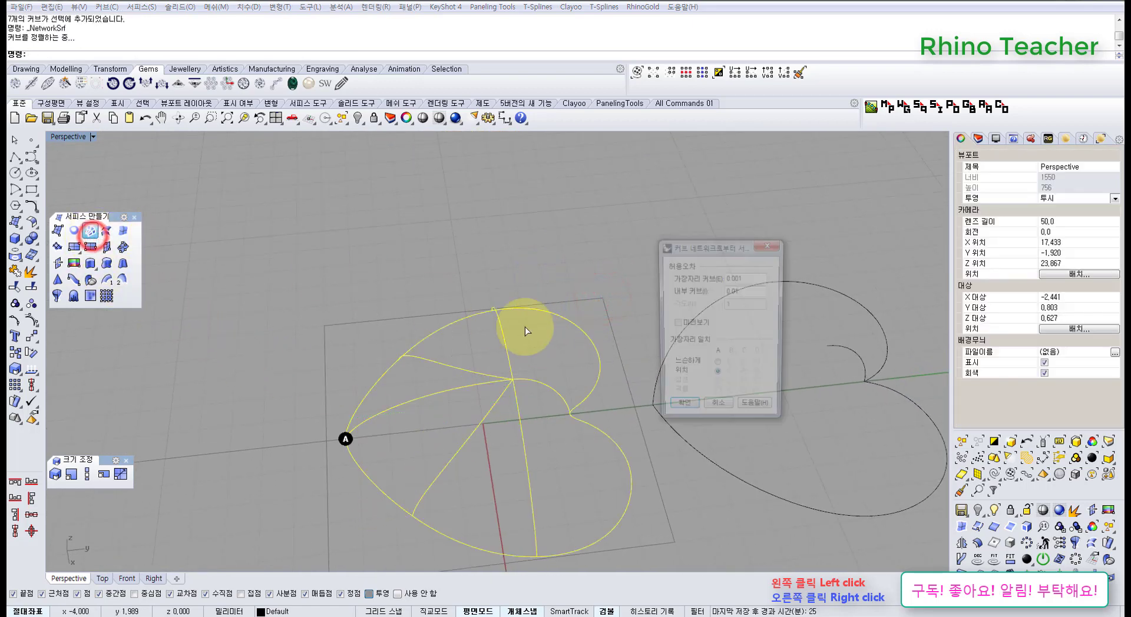
click(681, 411)
- Preview the seven-curve network surface in shaded display and examine its smoothness around the peak and diagonals
mouse_move(535, 384)
right_down()
mouse_move(549, 434)
mouse_move(560, 328)
mouse_move(671, 303)
mouse_move(643, 405)
mouse_move(497, 396)
mouse_move(527, 335)
mouse_move(583, 317)
mouse_move(560, 424)
mouse_move(546, 340)
right_up()
key(Escape)
click(420, 124)
click(422, 118)
right_drag(528, 443, 497, 370)
right_drag(564, 364, 500, 397)
scroll(489, 336, down, 6)
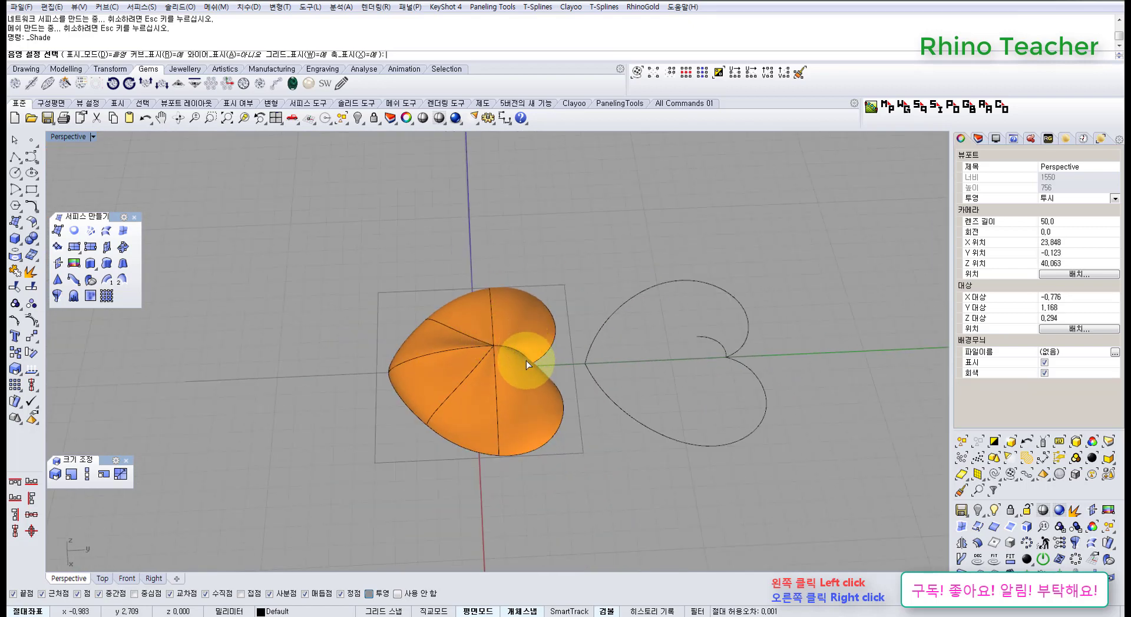
- Undo the seven-curve network surface and the diagonal profiles, back to before the earlier four-profile network surface was deleted
key(ctrl+z)
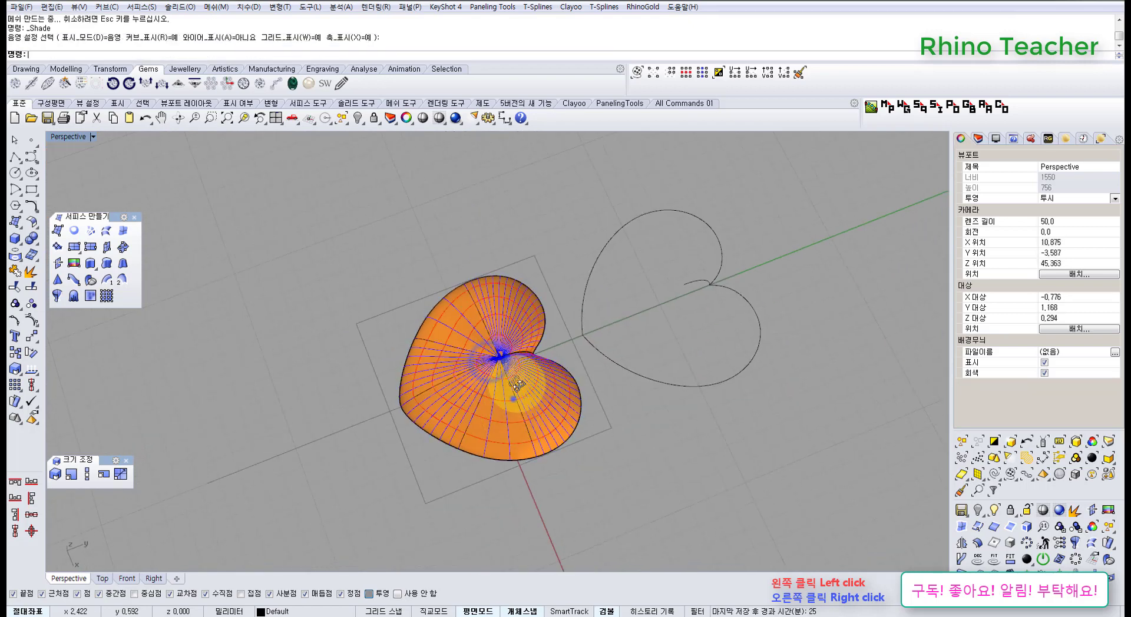
right_drag(513, 399, 577, 418)
key(ctrl+z)
key(ctrl+z)
- In the Top view, move the four-profile heart surface 15 mm in the negative X direction, off its construction curves
click(550, 396)
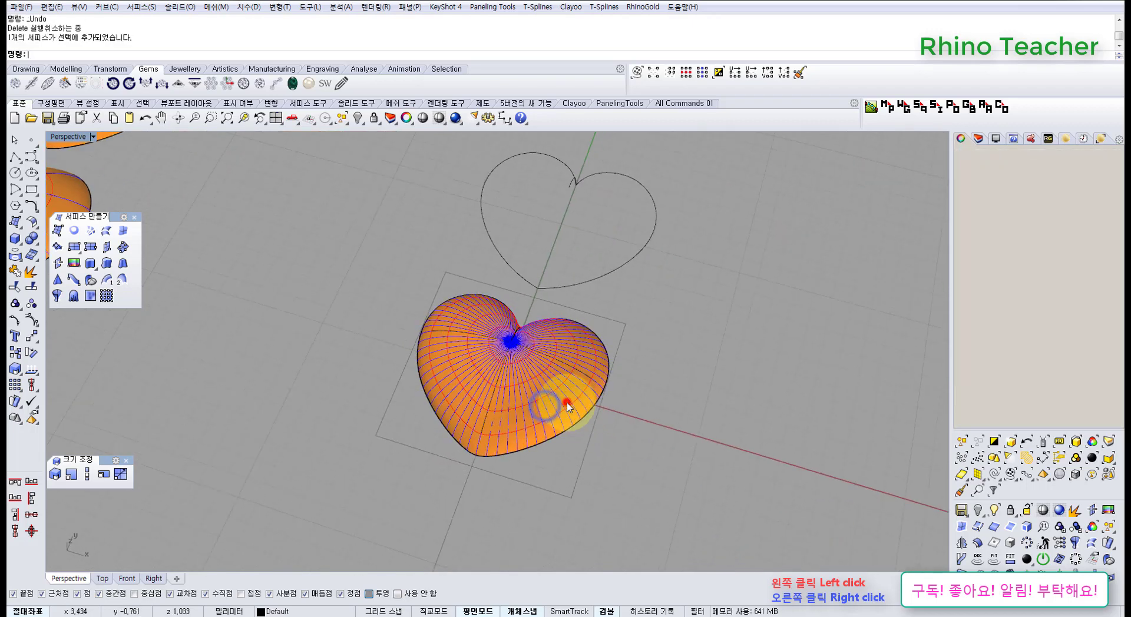
key(ctrl+F1)
scroll(555, 407, up, 5)
scroll(560, 405, down, 4)
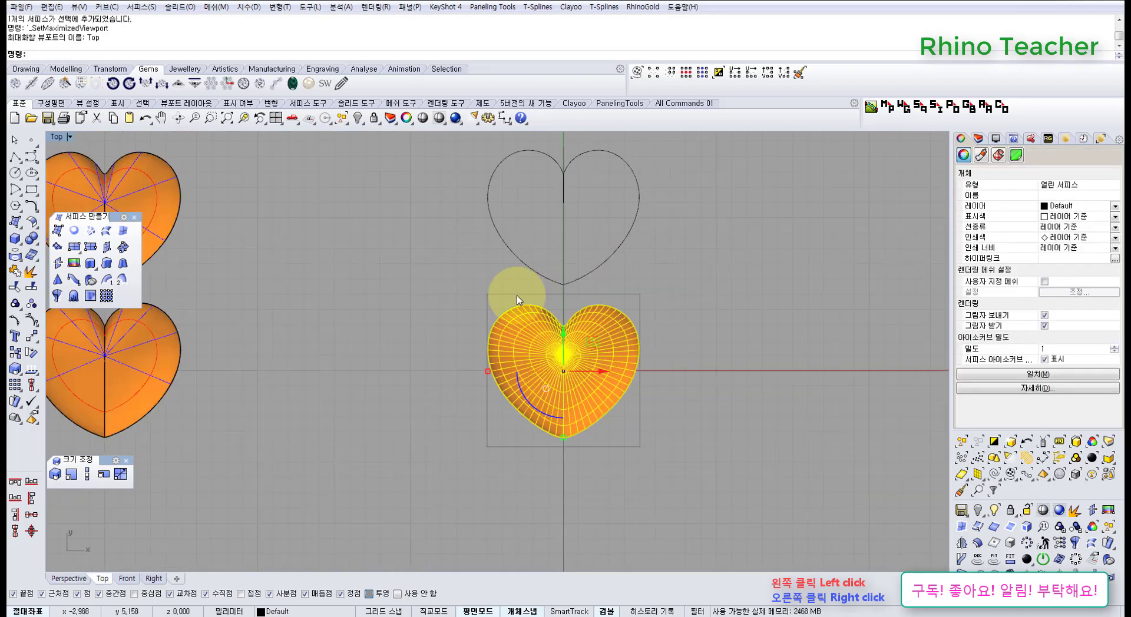
scroll(513, 303, up, 5)
scroll(666, 337, down, 6)
right_drag(674, 402, 646, 361)
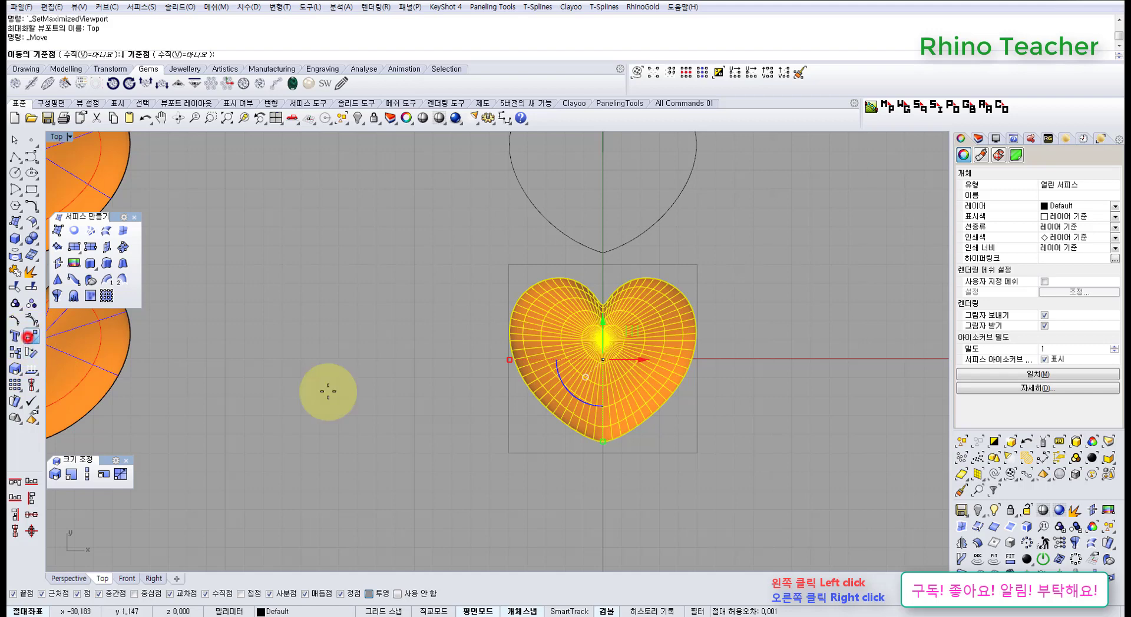
click(632, 479)
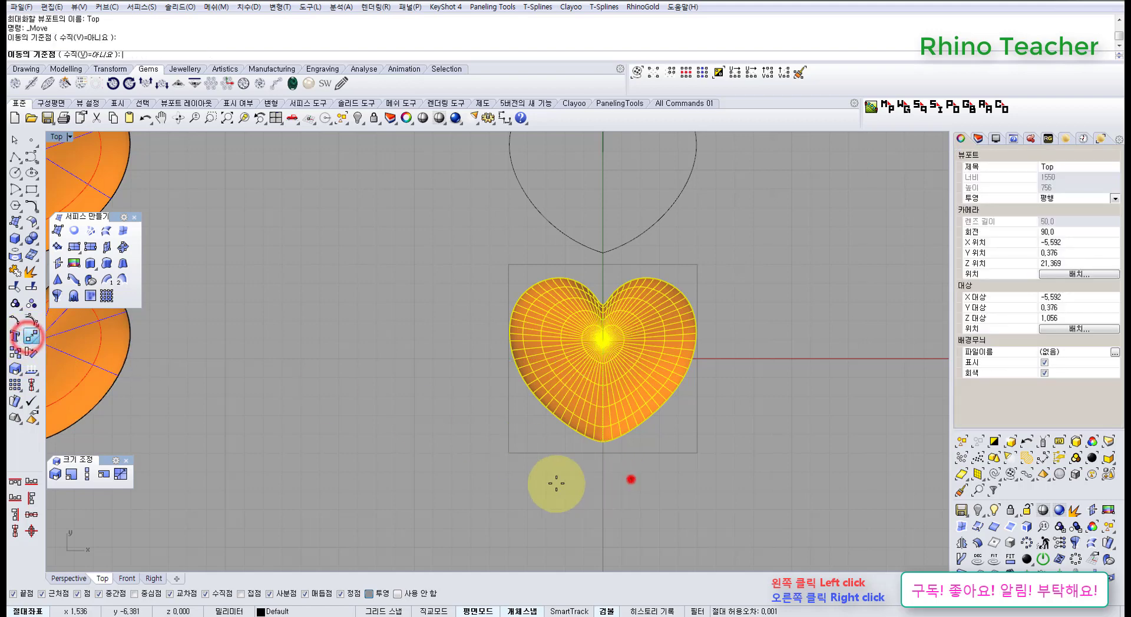
shift+click(391, 474)
click(467, 478)
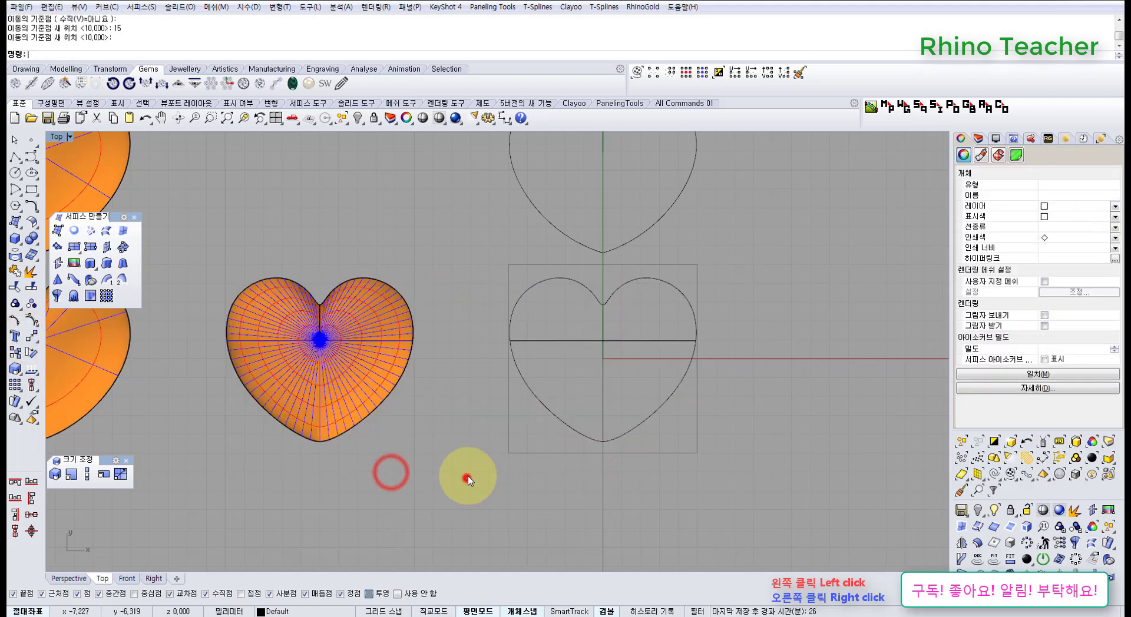
right_drag(533, 371, 417, 423)
scroll(471, 389, up, 4)
right_drag(528, 398, 488, 425)
drag(518, 477, 433, 415)
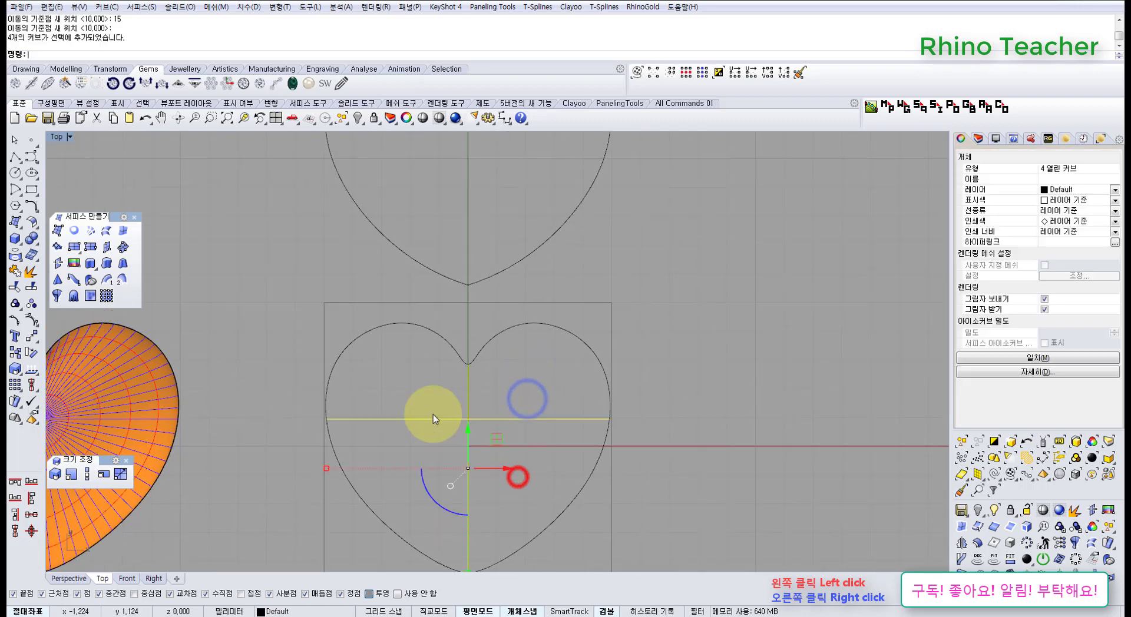
- On the upper heart, rotate copies of the notch profile about the peak, one 90° toward the right side and one 180° toward the tip
scroll(439, 374, down, 6)
right_drag(464, 384, 453, 418)
scroll(463, 330, up, 3)
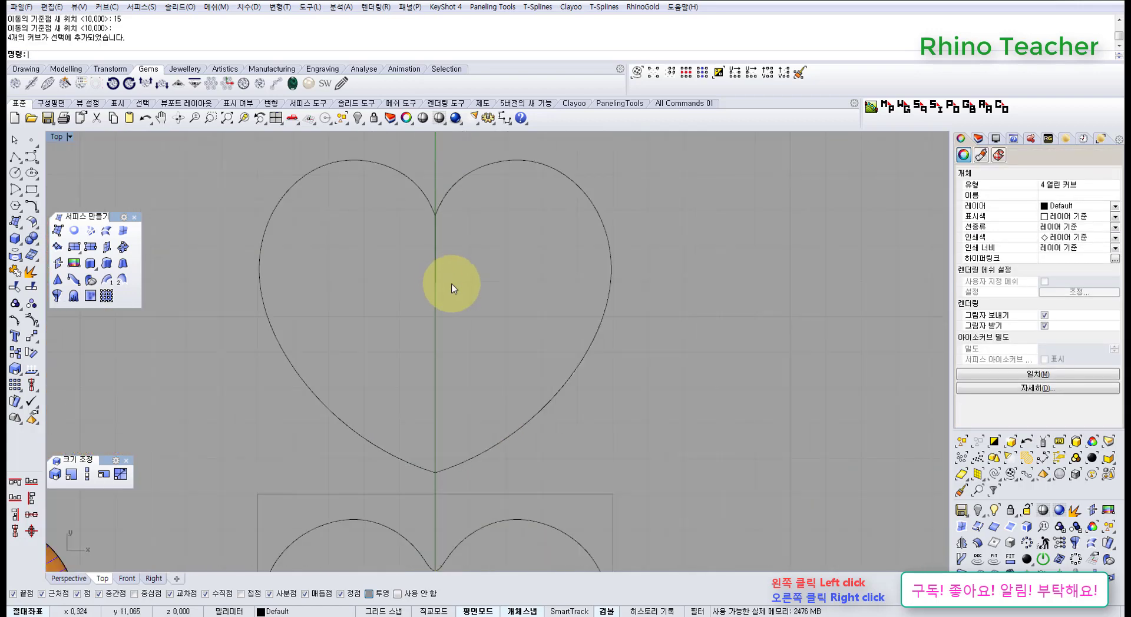
click(463, 289)
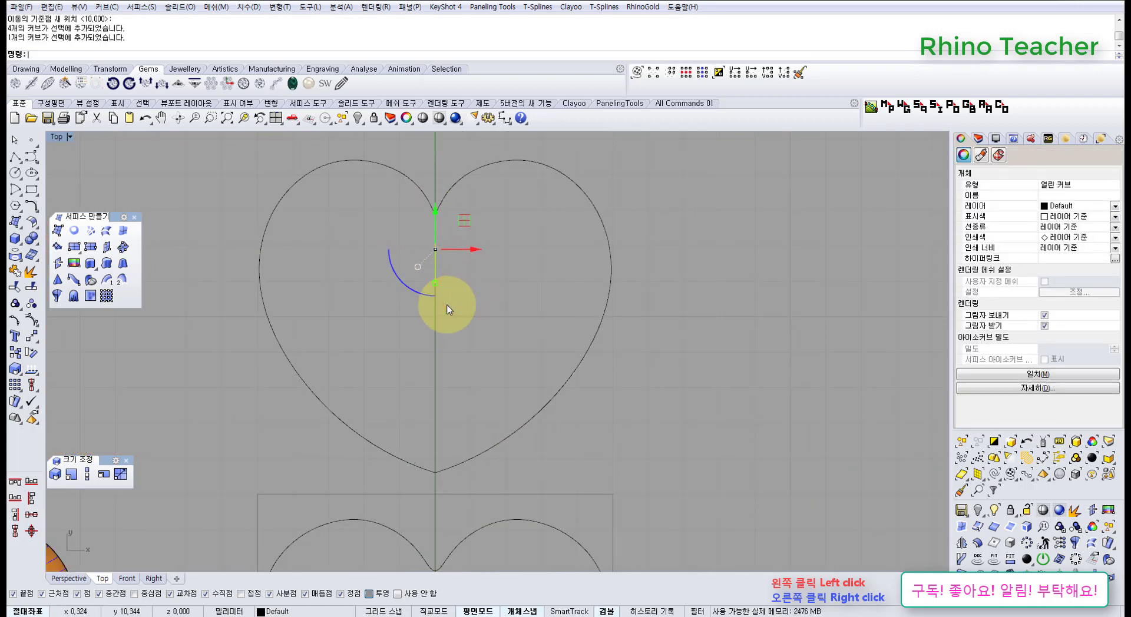
right_drag(435, 306, 396, 338)
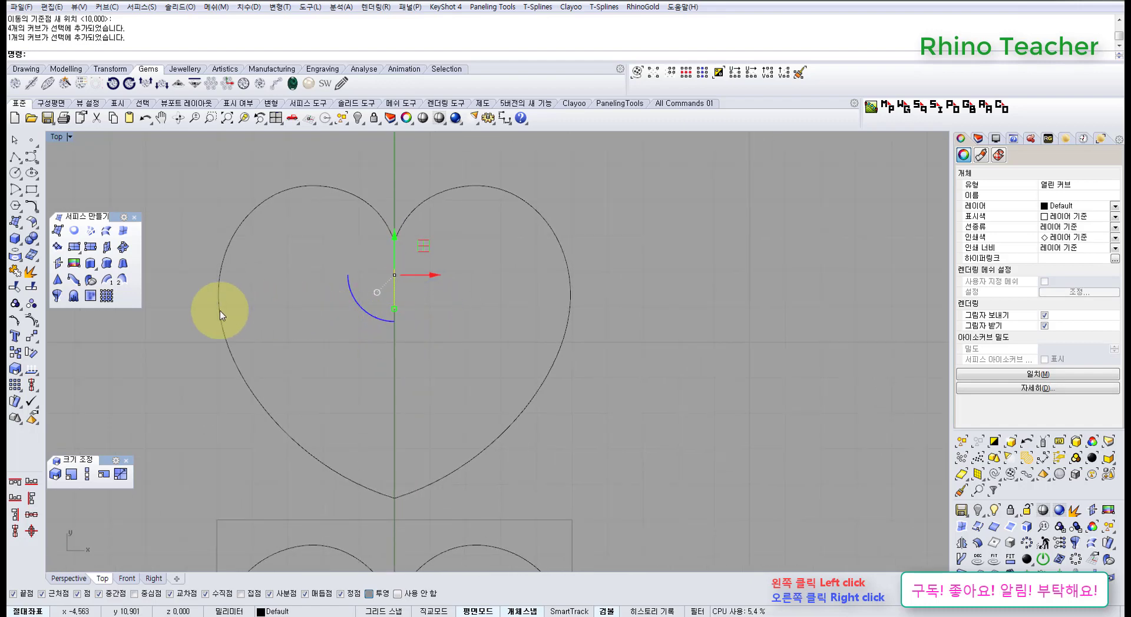
click(36, 352)
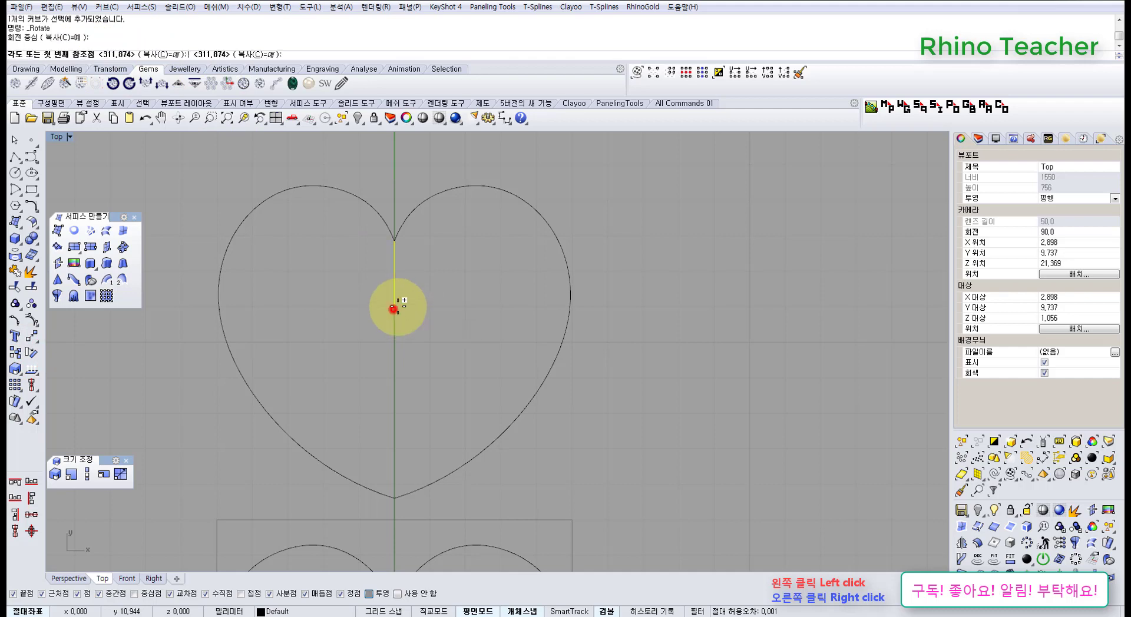
click(391, 184)
click(605, 316)
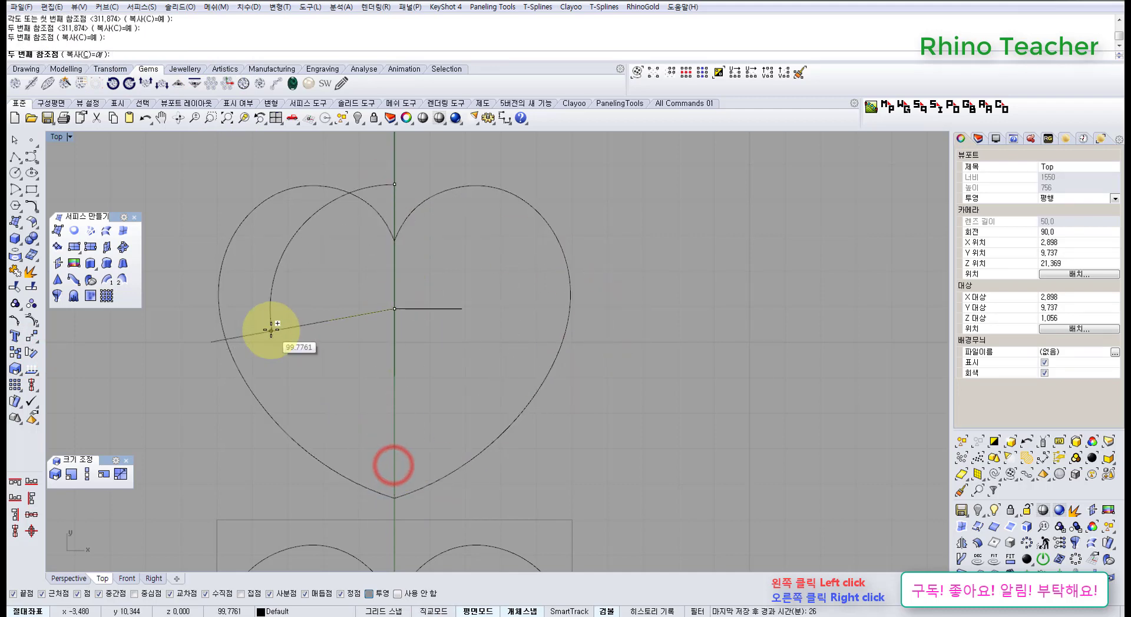
right_click(414, 366)
click(454, 353)
- Scale the tip-side profile copy with Scale1D from the peak so its end meets the heart's tip
scroll(444, 357, up, 2)
drag(421, 389, 324, 352)
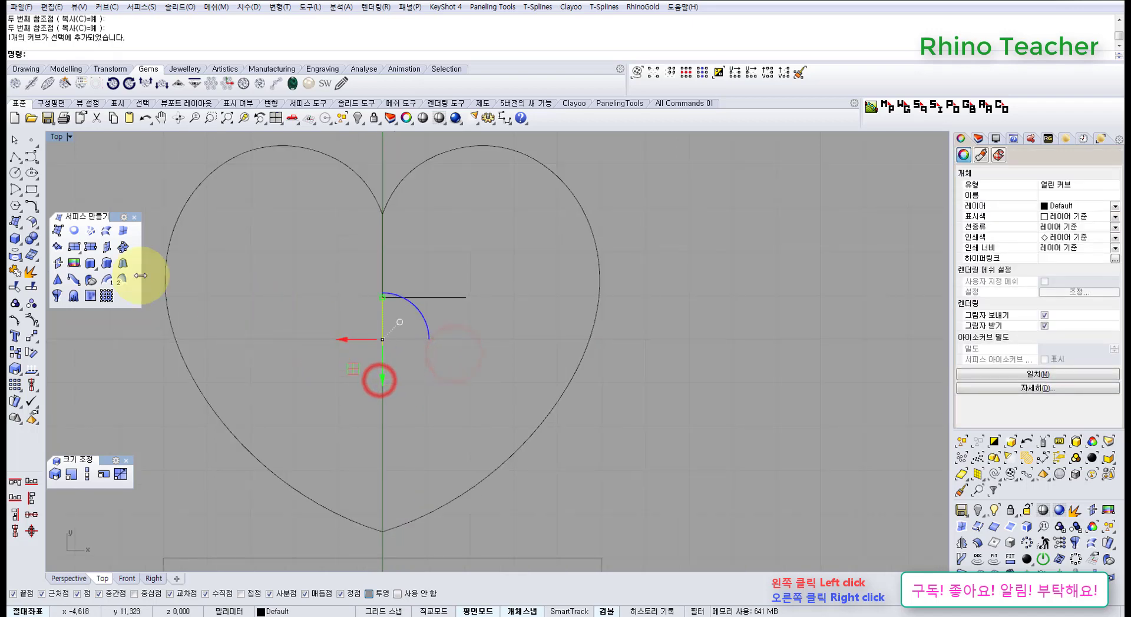
right_drag(392, 435, 400, 389)
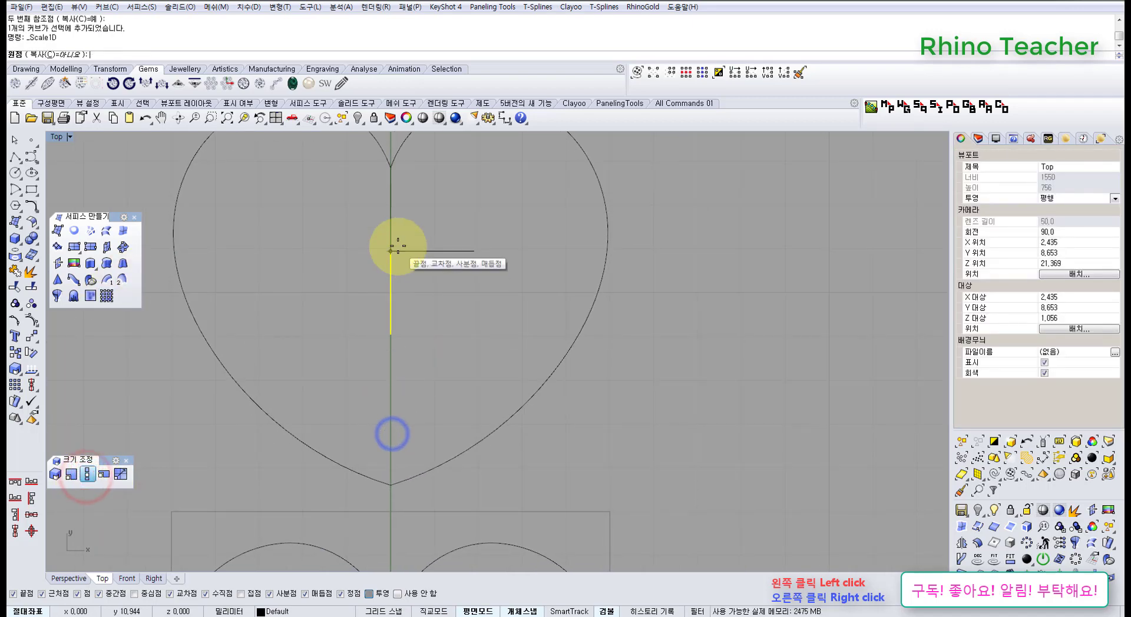
click(397, 249)
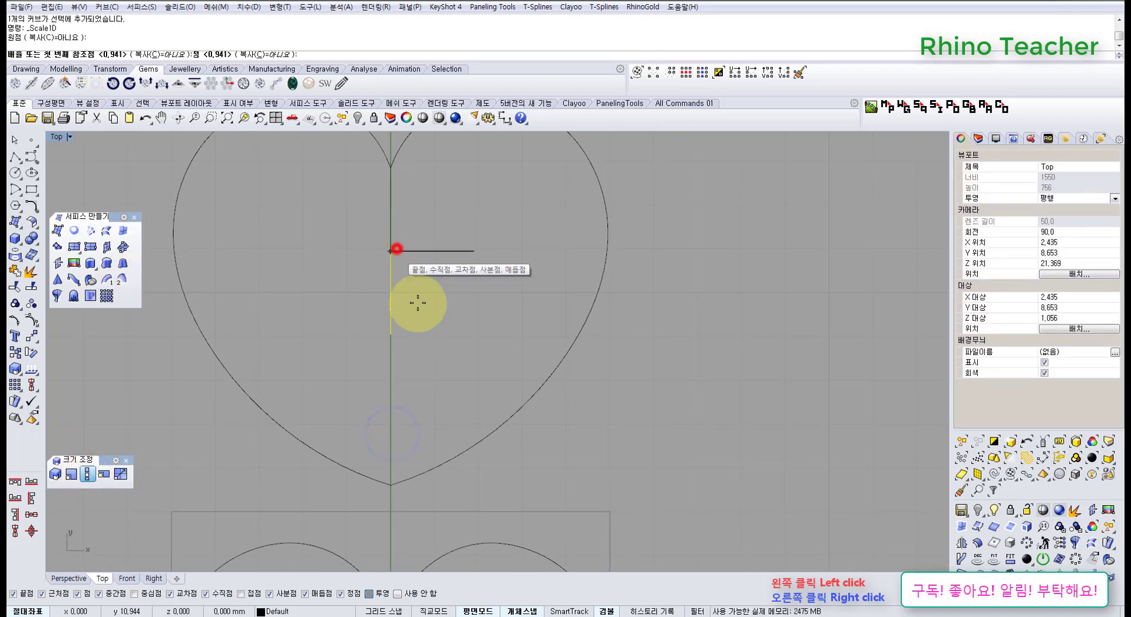
click(390, 483)
- Scale the right side profile with Scale1D from the peak so its outer end meets the heart outline
right_drag(471, 303, 454, 379)
click(457, 378)
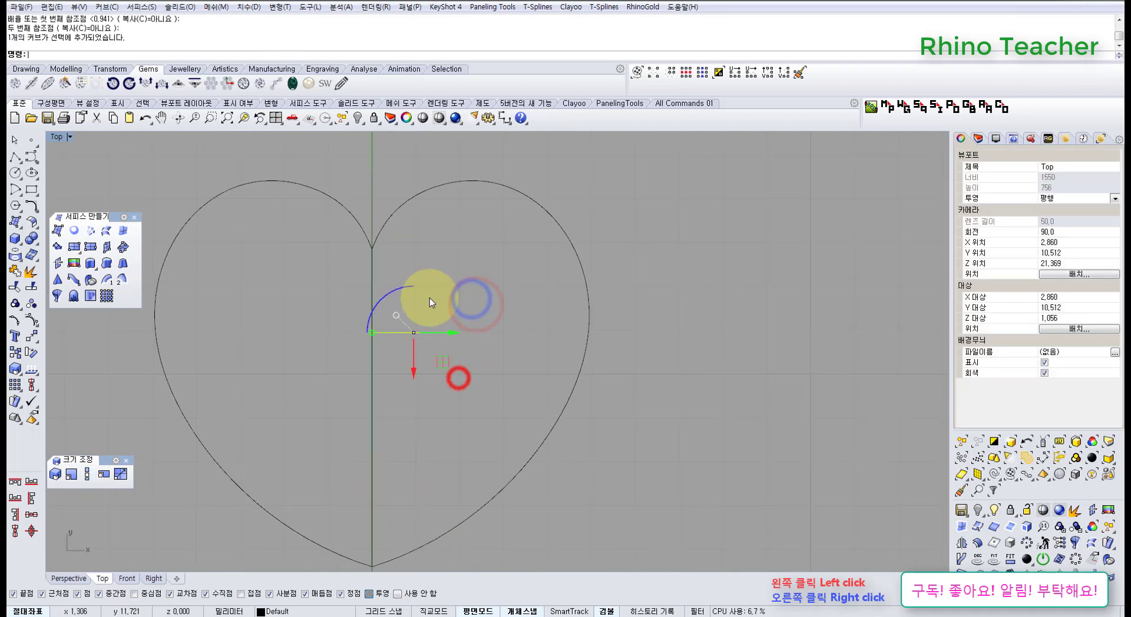
right_click(446, 286)
click(373, 333)
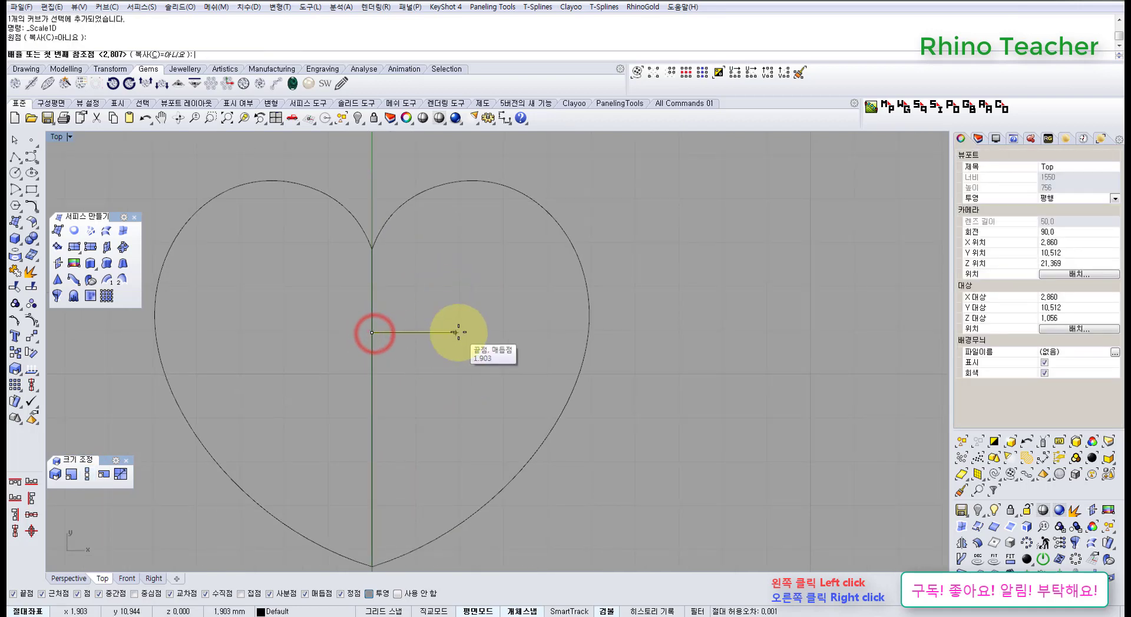
click(456, 333)
click(585, 333)
- Mirror the right side profile across the vertical centre line through the peak to form the left side profile
scroll(654, 381, down, 3)
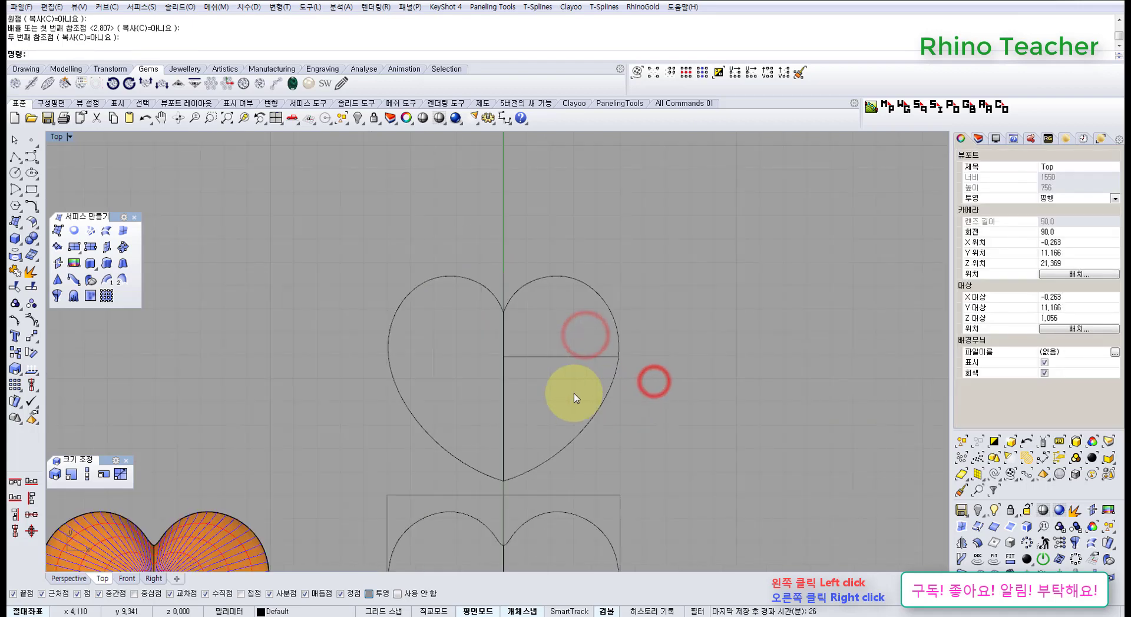
click(571, 388)
middle_click(518, 371)
click(444, 374)
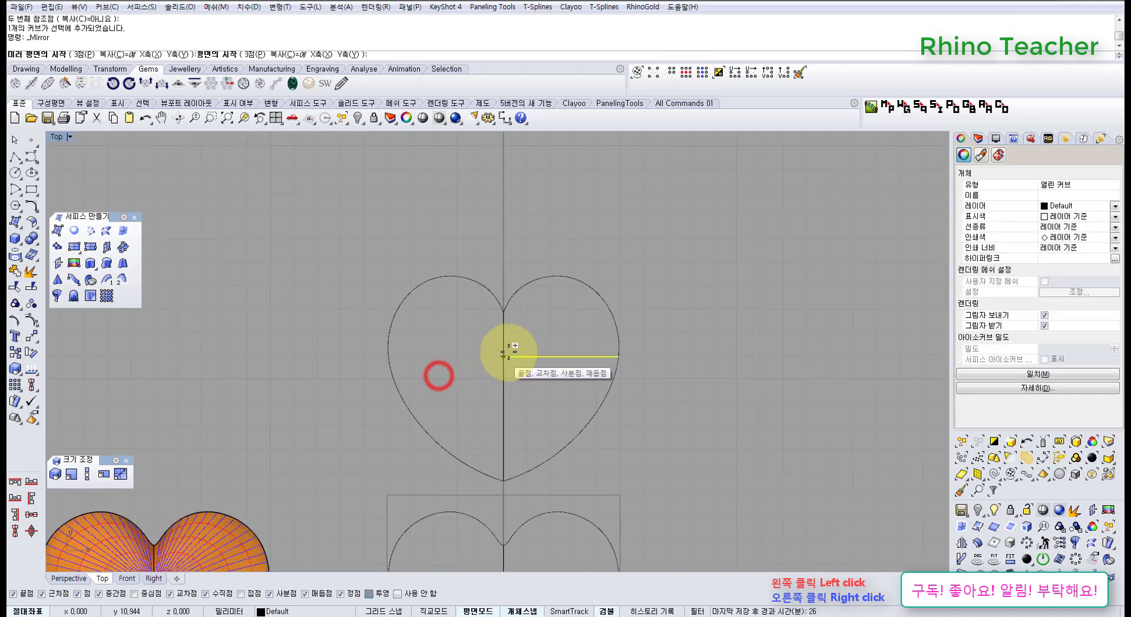
click(507, 354)
click(521, 252)
- In the Perspective view, create a network surface from the second heart's closed outline and its four profile curves
key(ctrl+F4)
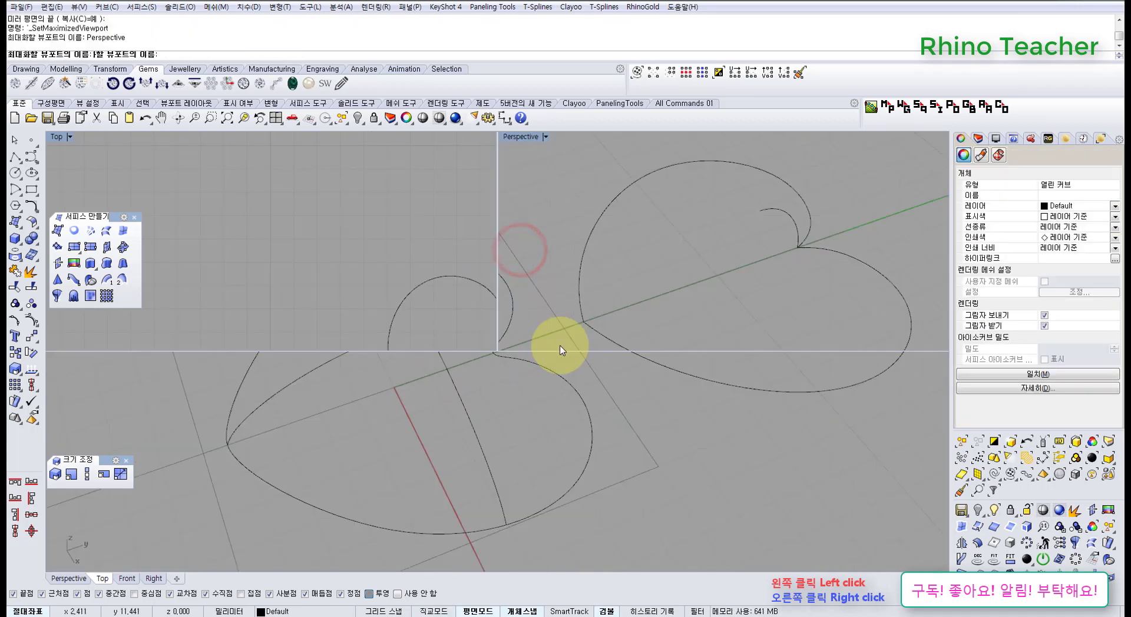
right_drag(662, 340, 413, 218)
scroll(563, 327, up, 8)
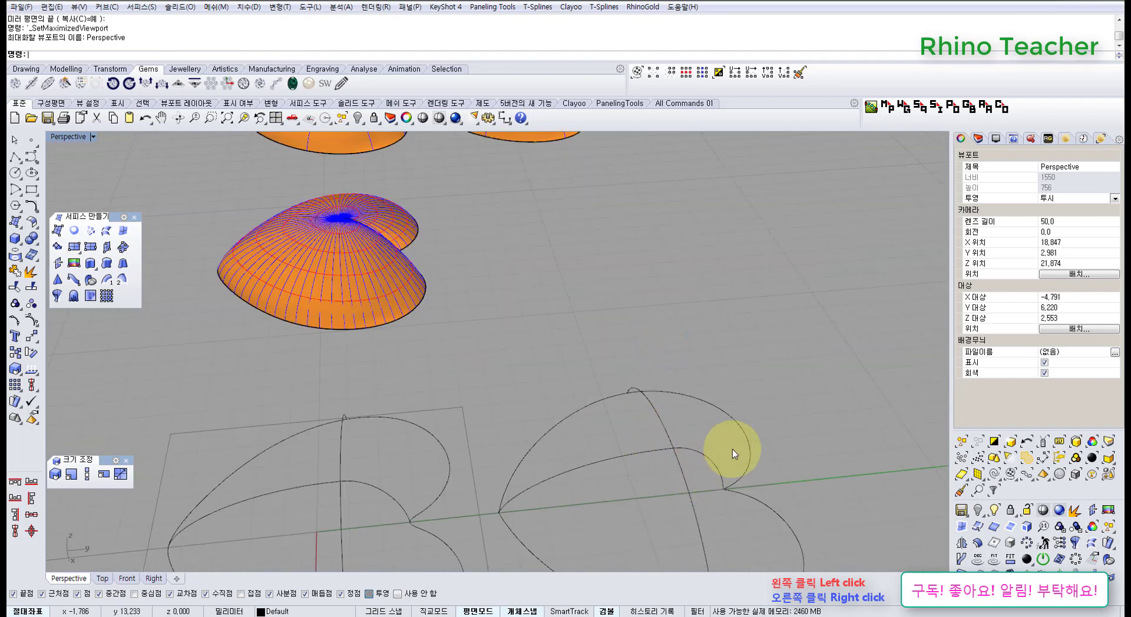
right_drag(733, 450, 641, 395)
click(646, 408)
click(694, 393)
right_drag(576, 365, 702, 503)
click(703, 503)
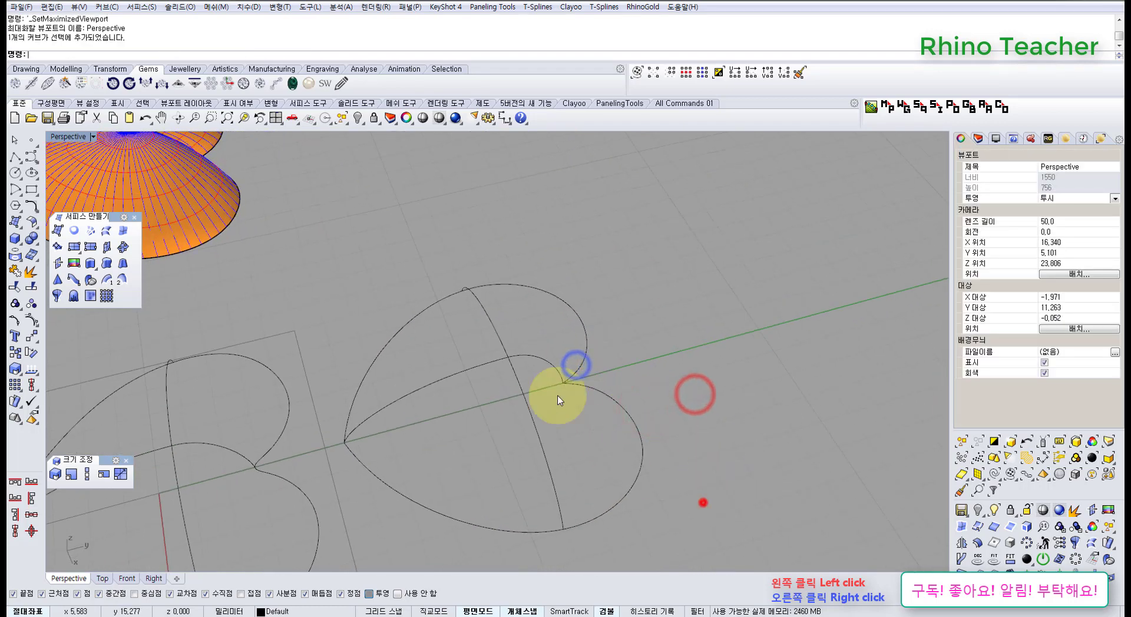
click(448, 292)
click(95, 230)
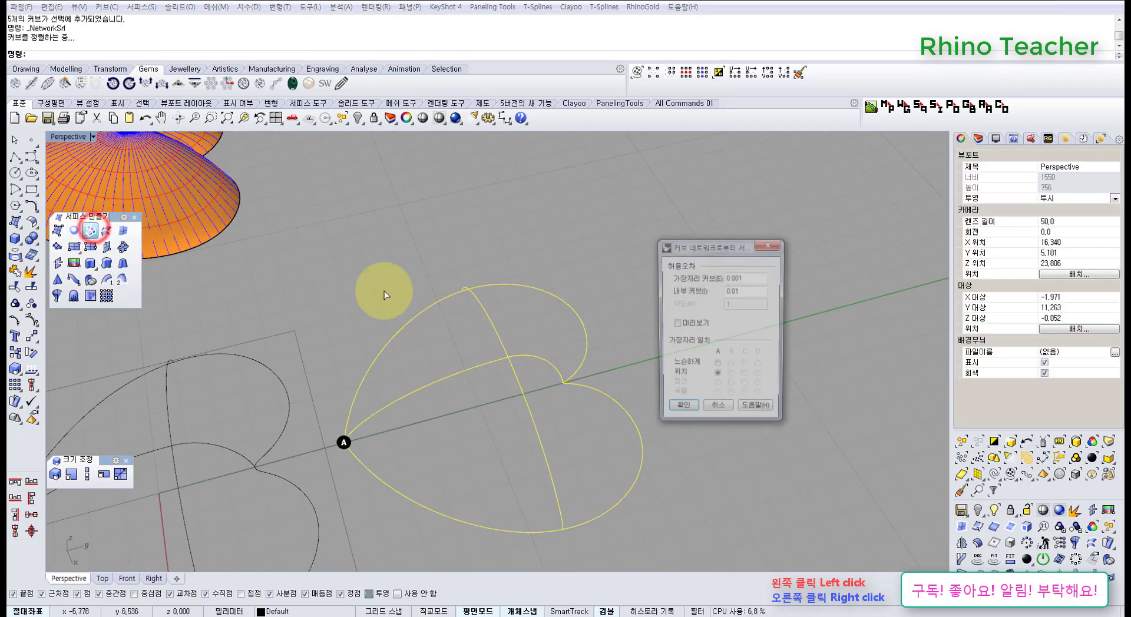
click(681, 412)
click(696, 390)
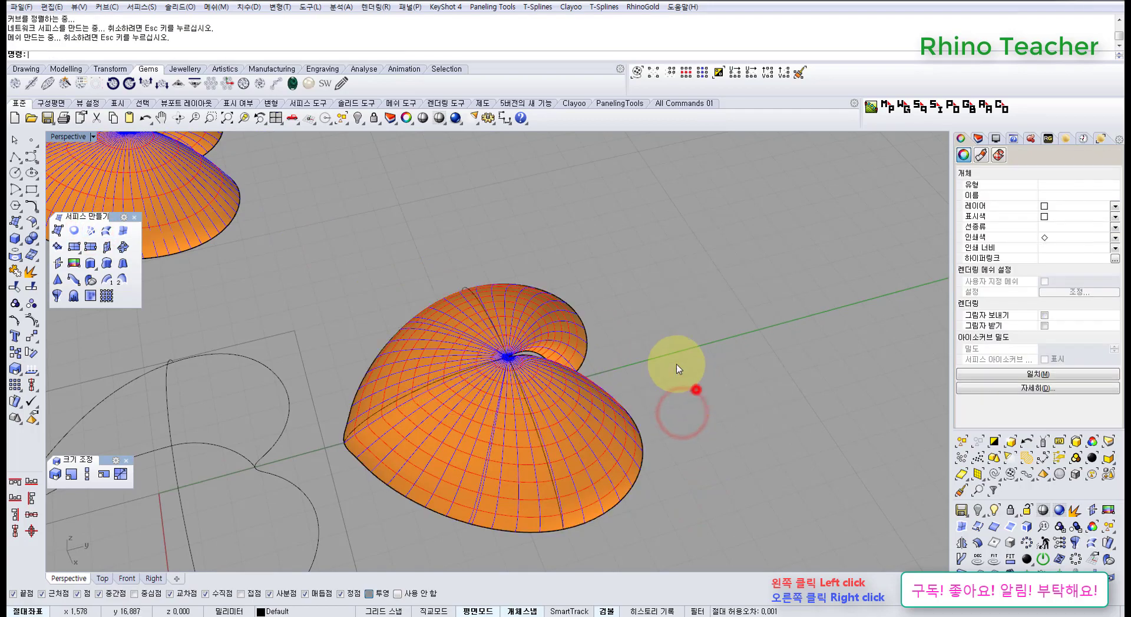
- Inspect the peak of the second heart's network surface up close and undo the surface
right_drag(635, 290, 507, 354)
scroll(462, 382, up, 8)
key(ctrl+z)
- Rebuild the network surface from the second heart's five curves and undo it
scroll(480, 365, down, 5)
drag(684, 459, 276, 286)
right_click(277, 287)
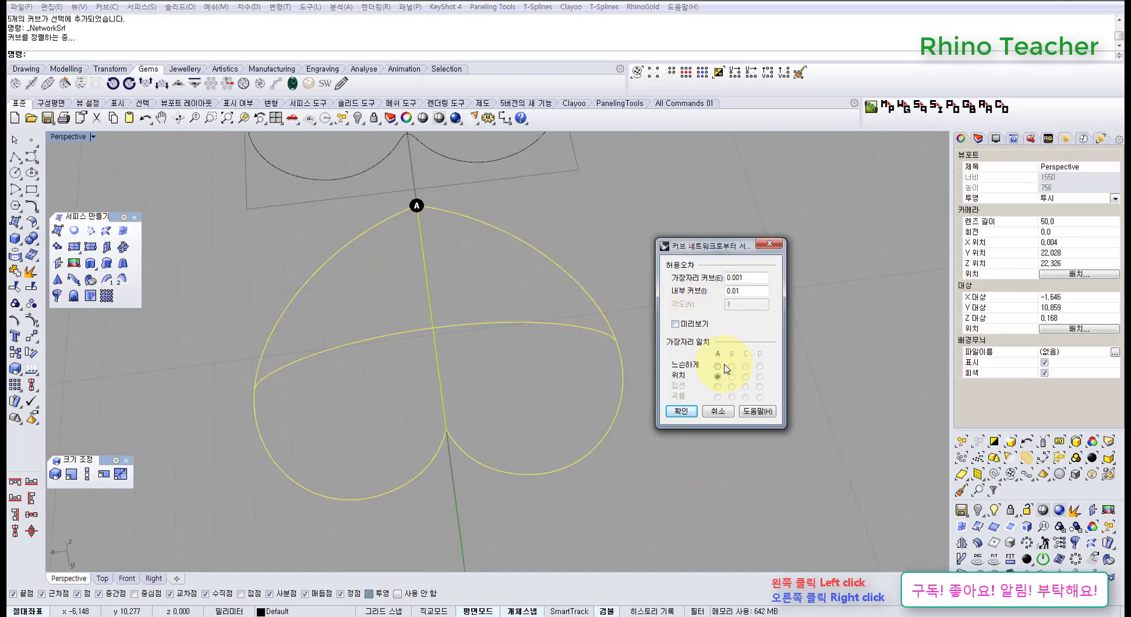
click(695, 414)
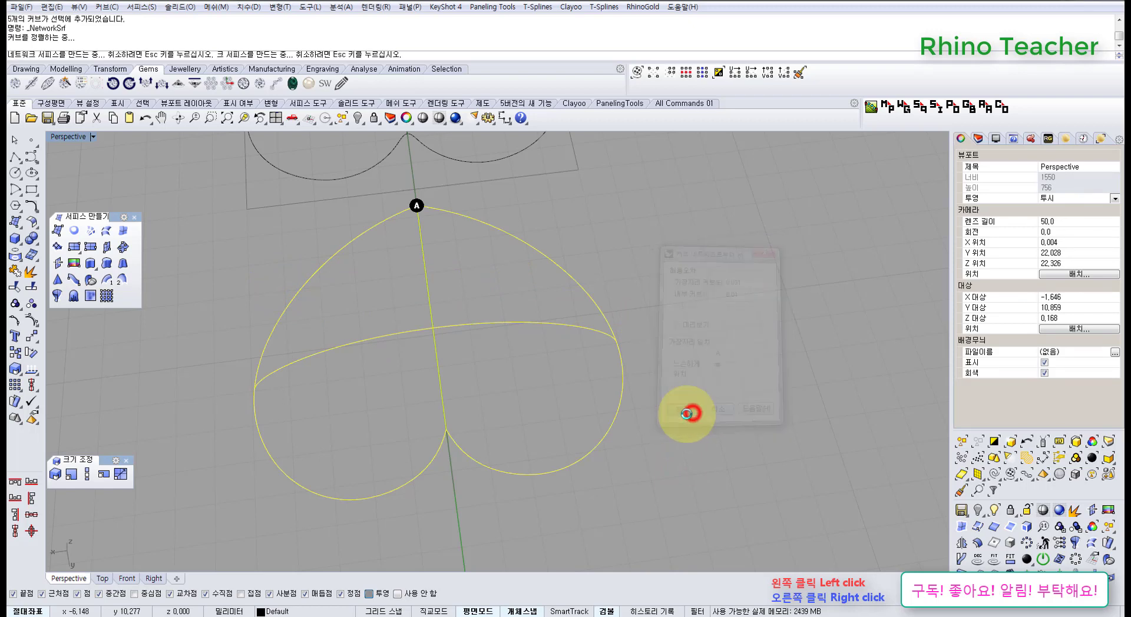
key(ctrl+z)
- Explode the second heart's closed outline into its two half curves
right_drag(621, 374, 755, 406)
key(Escape)
drag(695, 414, 627, 392)
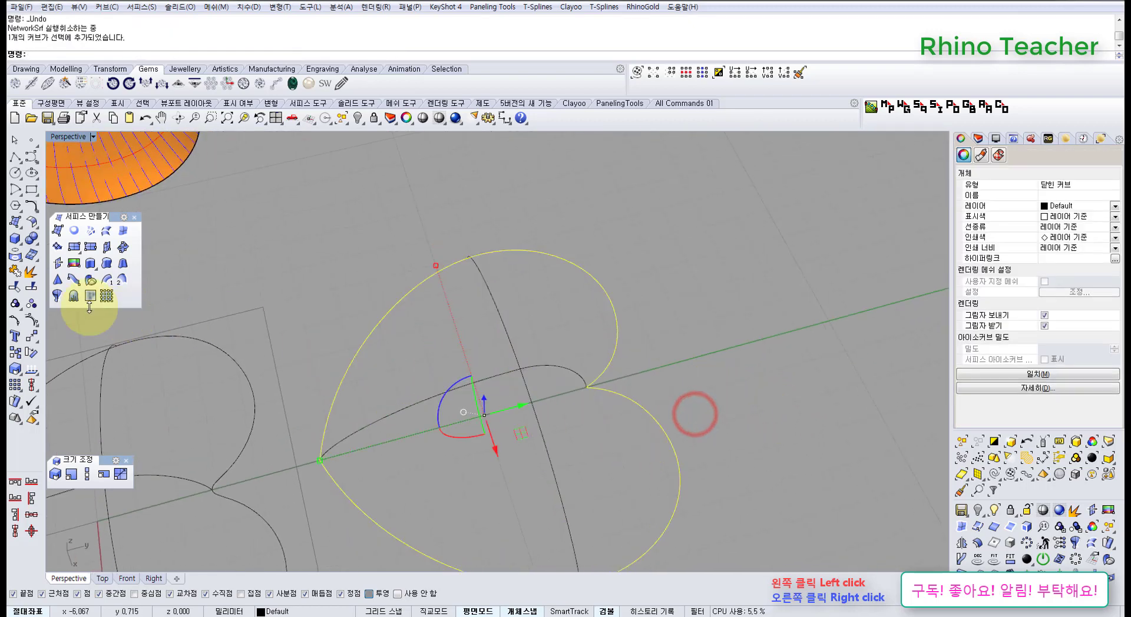
click(32, 274)
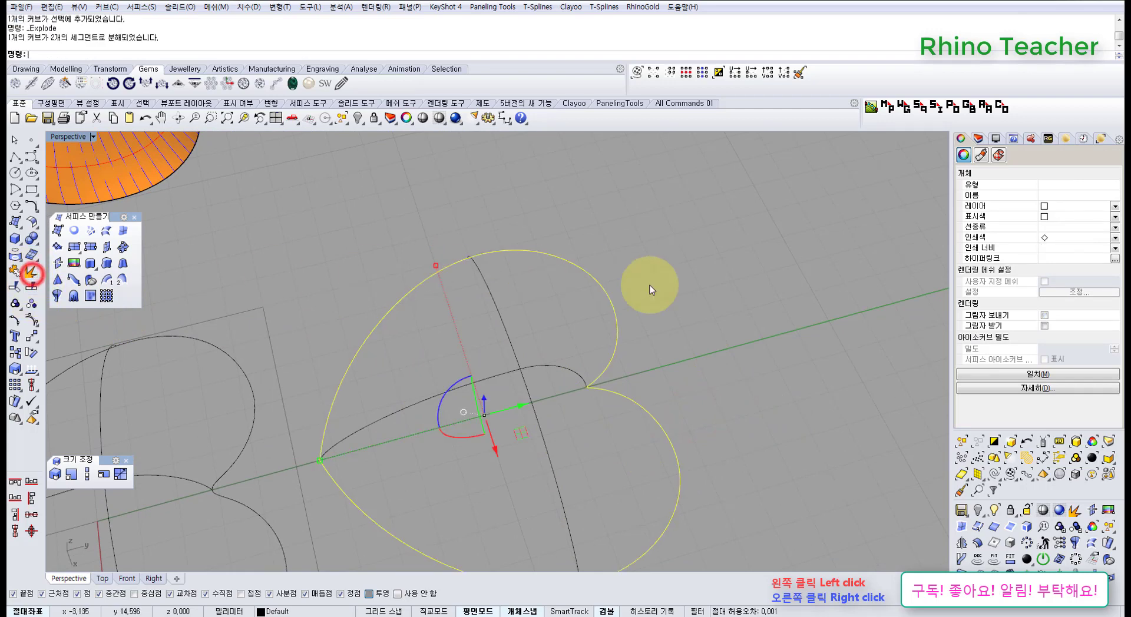
- Create a half-heart network surface from the left outline half and the left side, notch and tip profiles
scroll(533, 309, up, 4)
drag(525, 288, 440, 296)
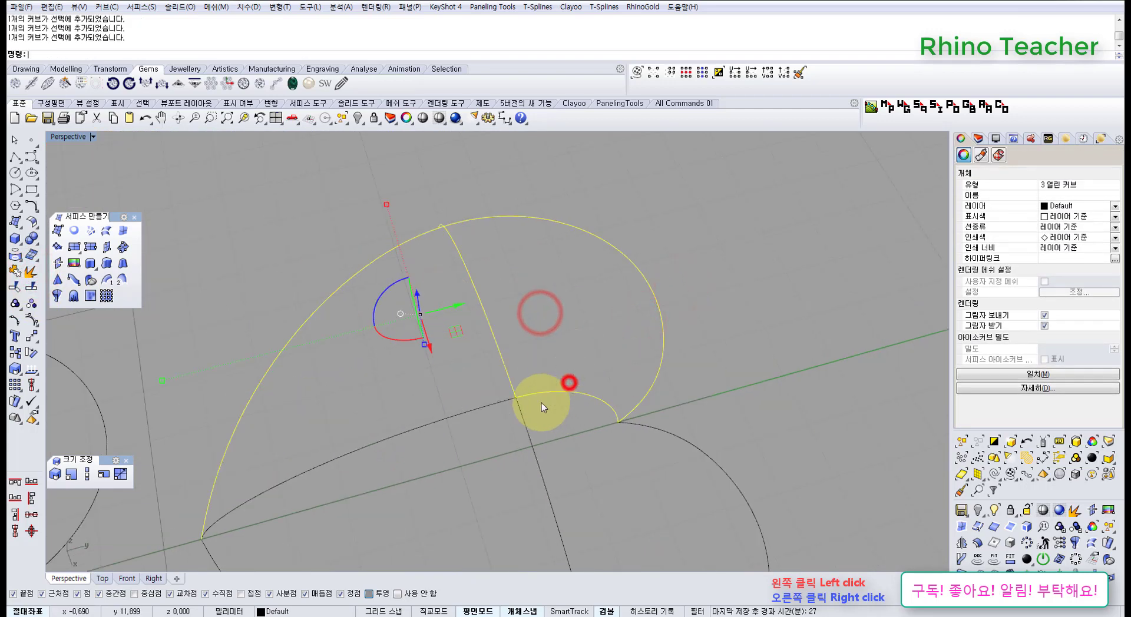
scroll(410, 397, down, 6)
shift+click(394, 416)
right_drag(396, 454, 496, 410)
right_drag(500, 411, 456, 398)
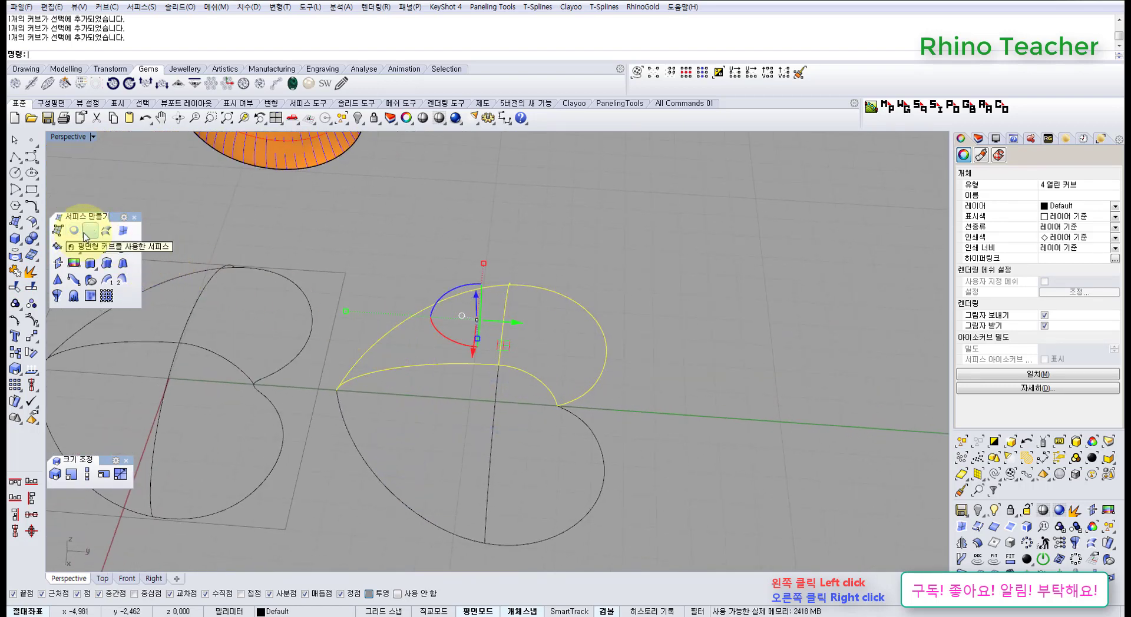
right_click(610, 377)
click(661, 396)
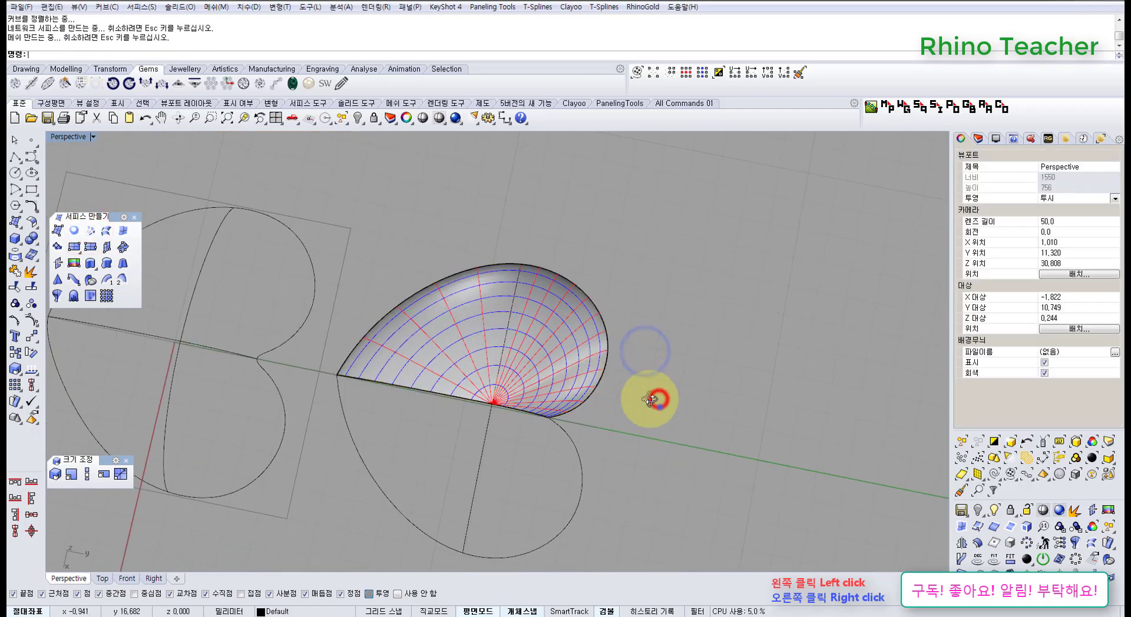
- Move the half-heart network surface sideways, clear of the second heart's curves
right_drag(659, 398, 598, 379)
click(565, 373)
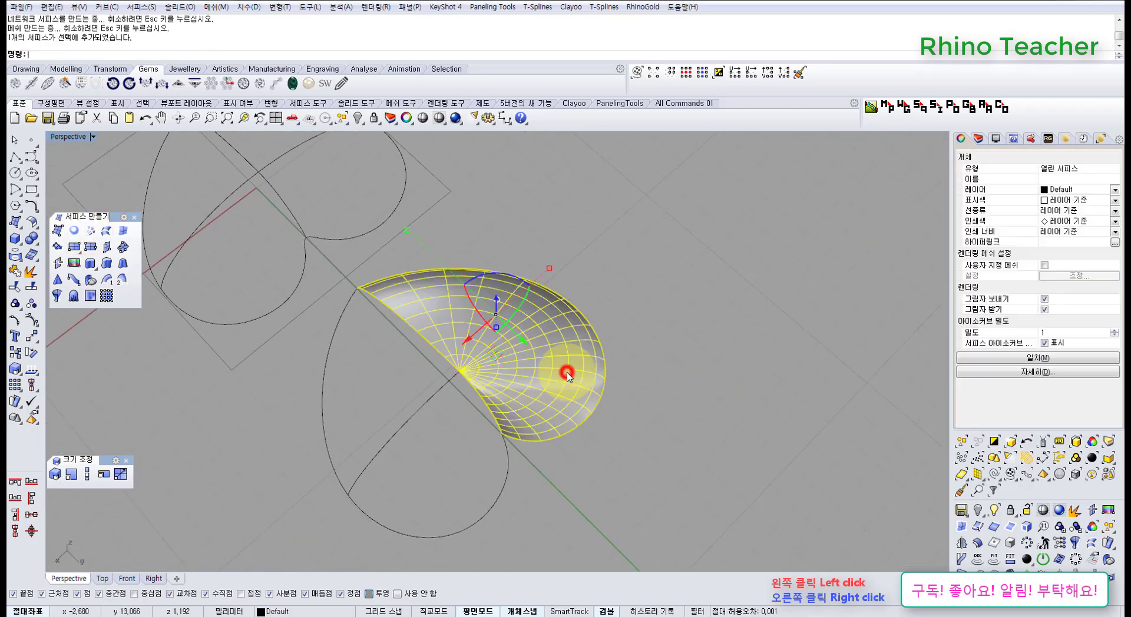
mouse_move(593, 340)
right_down()
mouse_move(521, 273)
mouse_move(518, 348)
right_up()
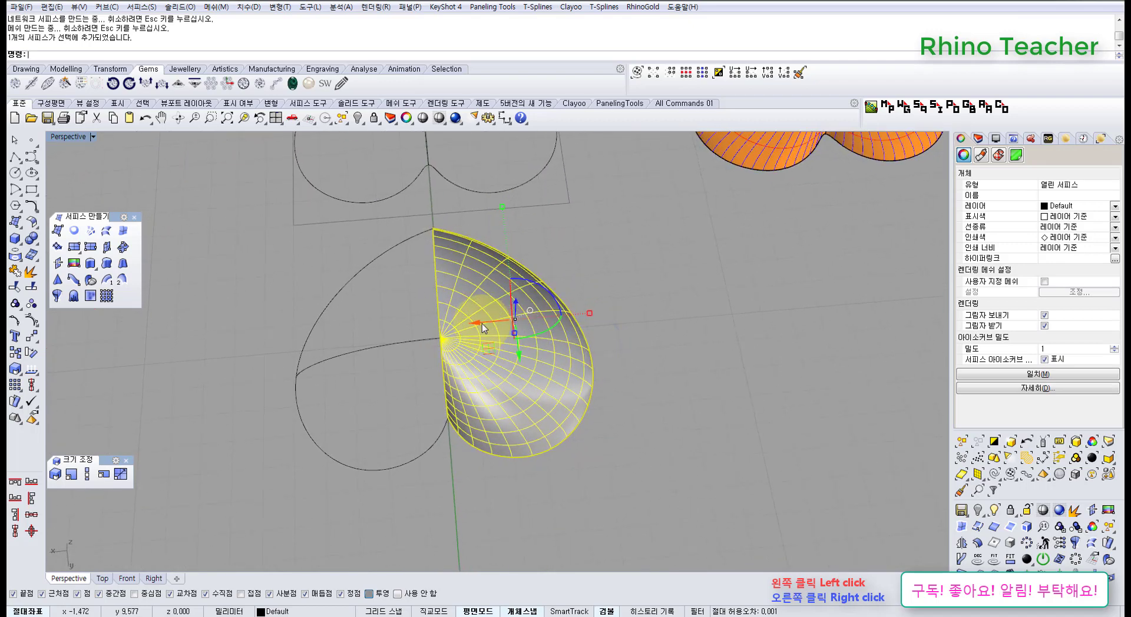
drag(482, 323, 687, 337)
click(604, 497)
- Join the second heart's notch and tip profiles into one lengthwise curve
right_drag(502, 406, 533, 367)
click(534, 366)
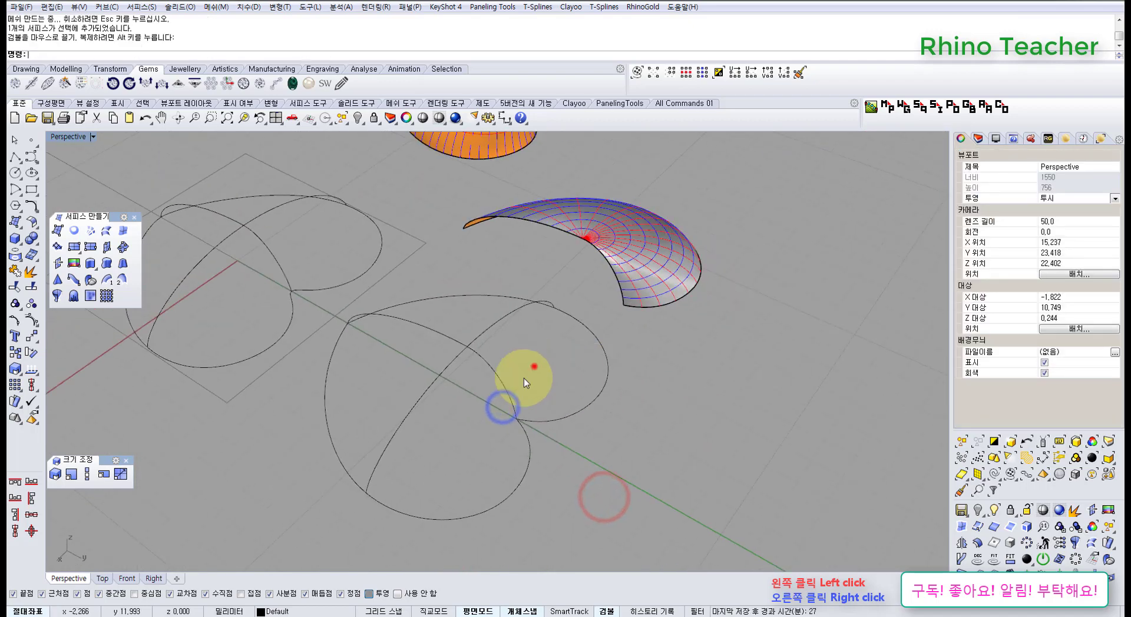
scroll(433, 302, up, 3)
click(435, 317)
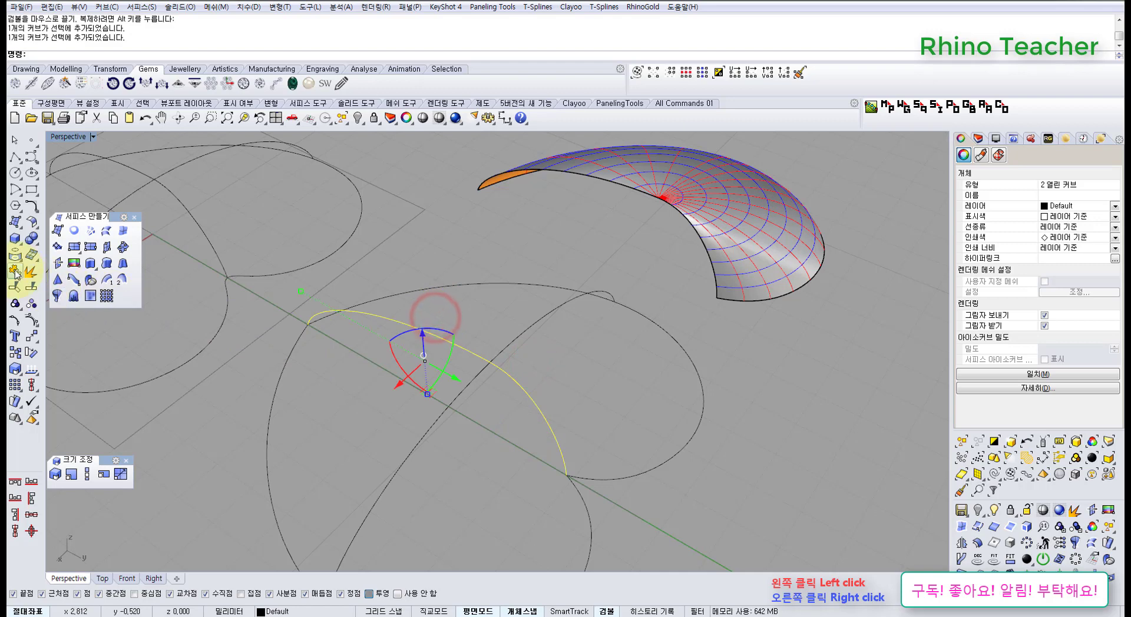
click(625, 398)
drag(606, 398, 539, 425)
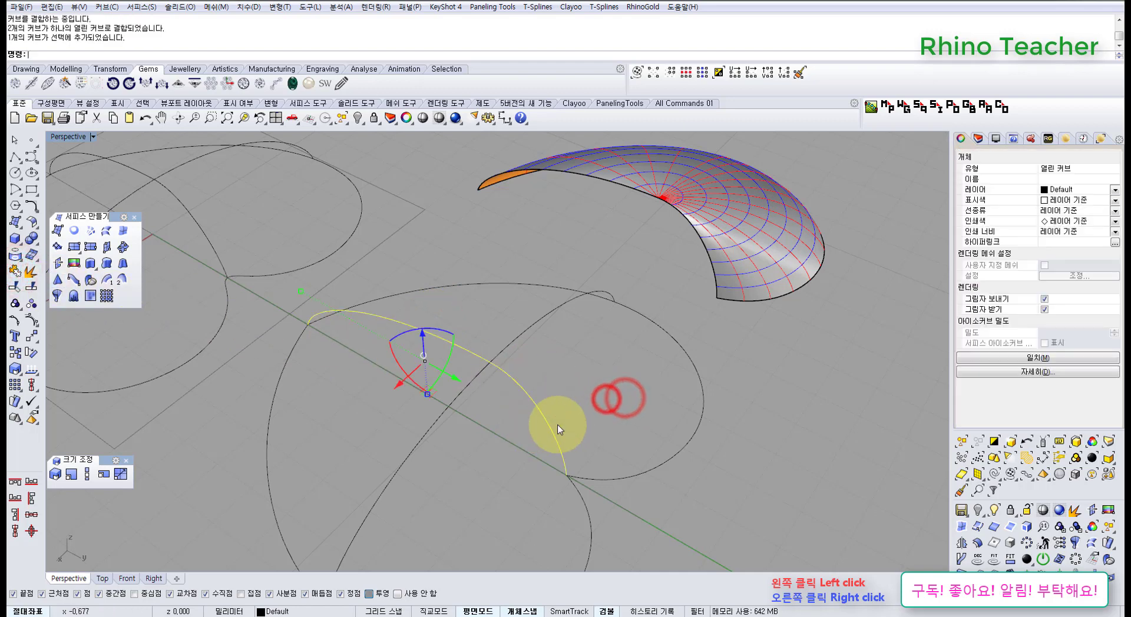
- Join the second heart's two side profiles into one crosswise curve
right_drag(646, 484, 623, 404)
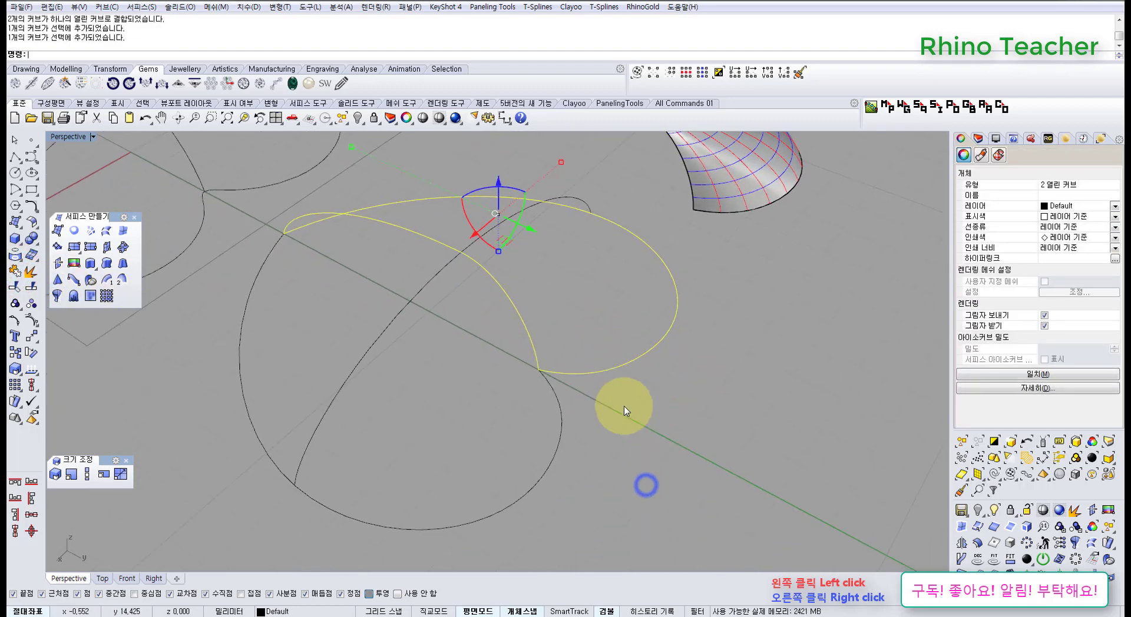
click(626, 410)
click(583, 463)
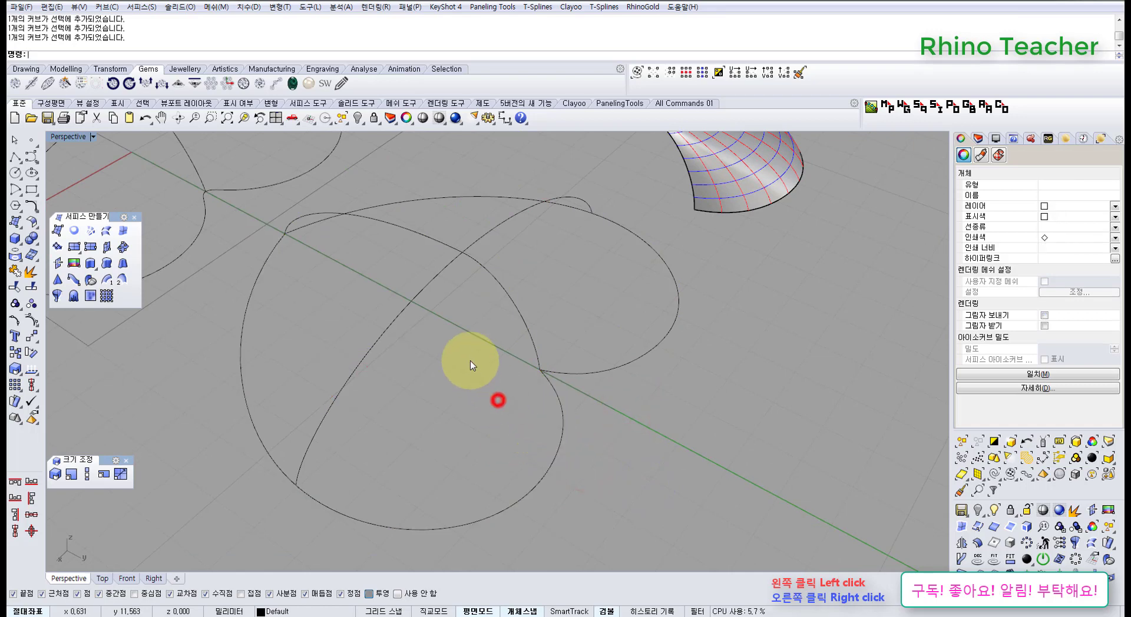
click(449, 351)
right_drag(519, 261, 527, 298)
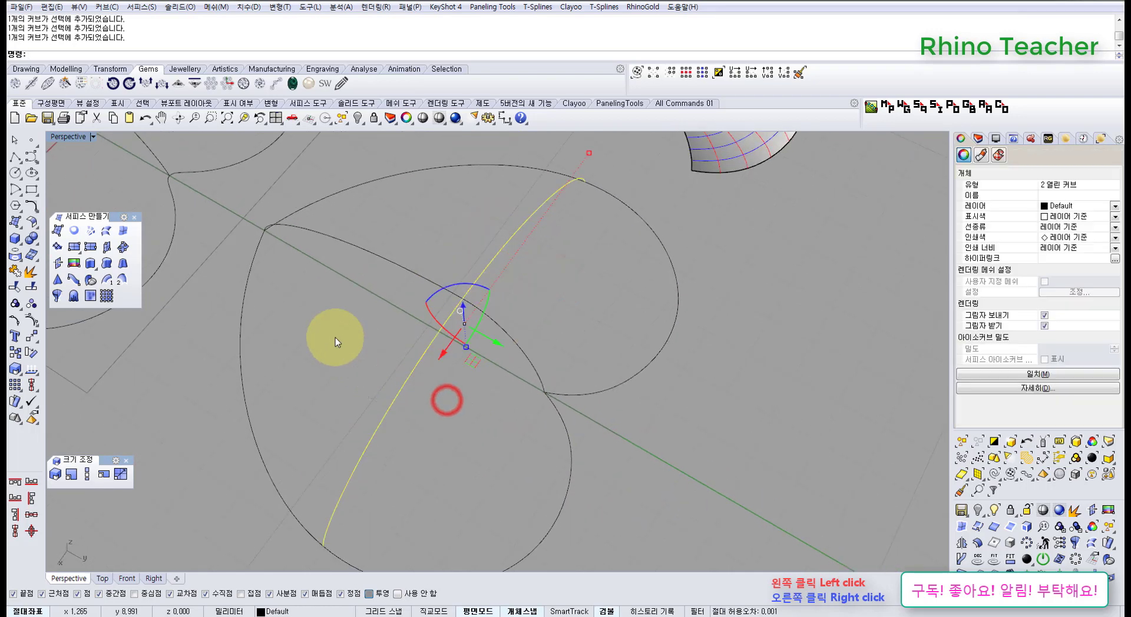
click(17, 271)
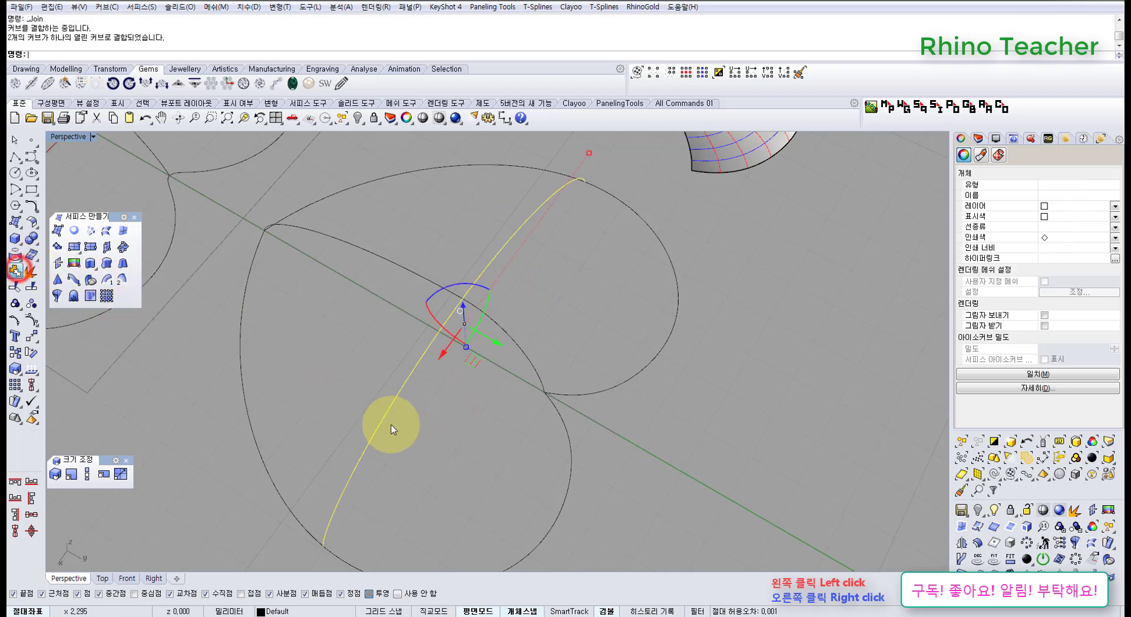
- Create a full-heart network surface from the two outline halves and the joined lengthwise and crosswise curves
click(399, 430)
drag(408, 437, 339, 384)
drag(533, 333, 507, 352)
drag(652, 394, 615, 374)
drag(579, 488, 530, 468)
click(651, 429)
drag(669, 432, 386, 285)
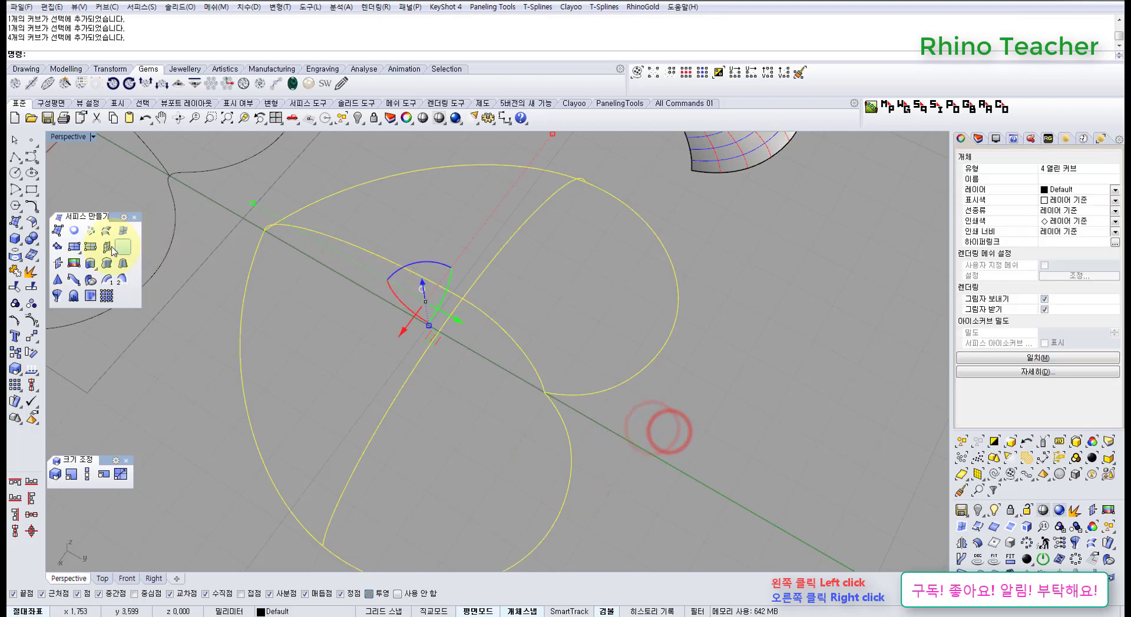
right_click(514, 346)
right_drag(666, 389, 671, 412)
click(677, 429)
- Inspect the full-heart network surface from several angles and delete it
right_drag(597, 359, 791, 372)
scroll(631, 253, down, 4)
scroll(613, 270, up, 4)
scroll(629, 268, up, 3)
right_drag(629, 389, 549, 393)
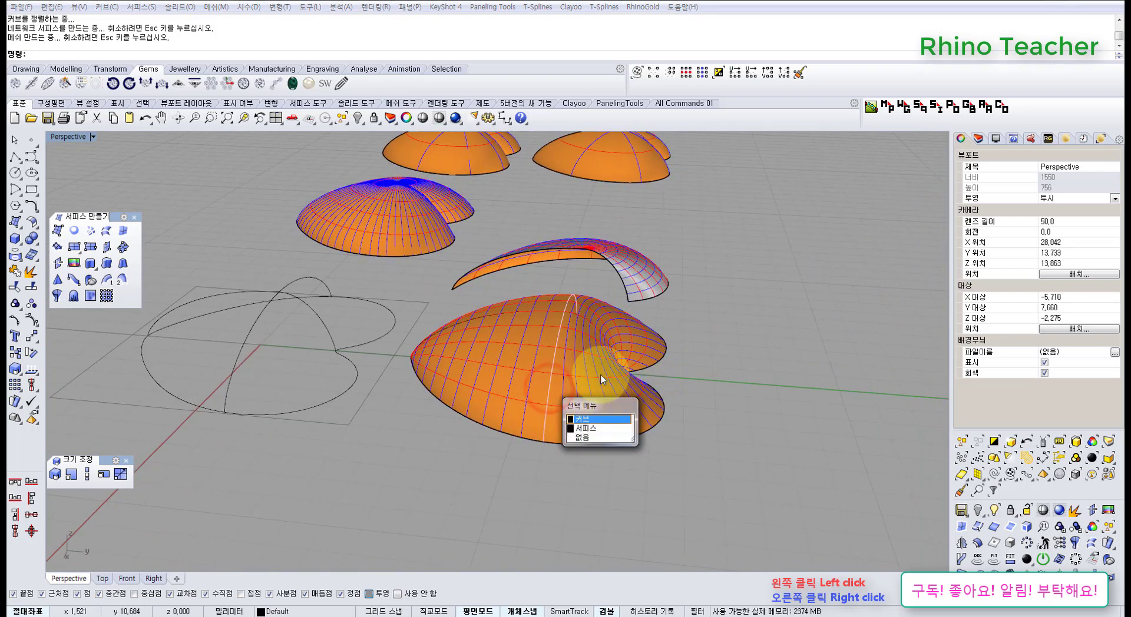
click(602, 380)
key(Delete)
right_drag(533, 369, 515, 405)
scroll(516, 405, up, 6)
- Undo the deletion, the full-heart network surface and the side profiles' join, and check the curves by selecting them
key(ctrl+z)
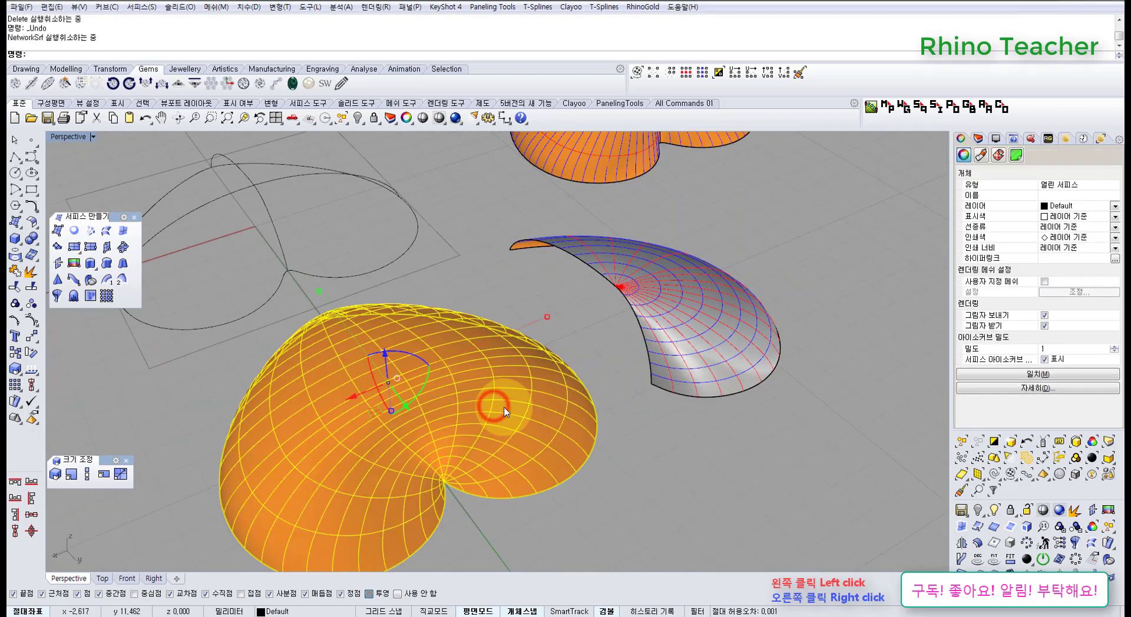
key(ctrl+z)
key(ctrl+z)
click(505, 404)
click(475, 429)
click(510, 396)
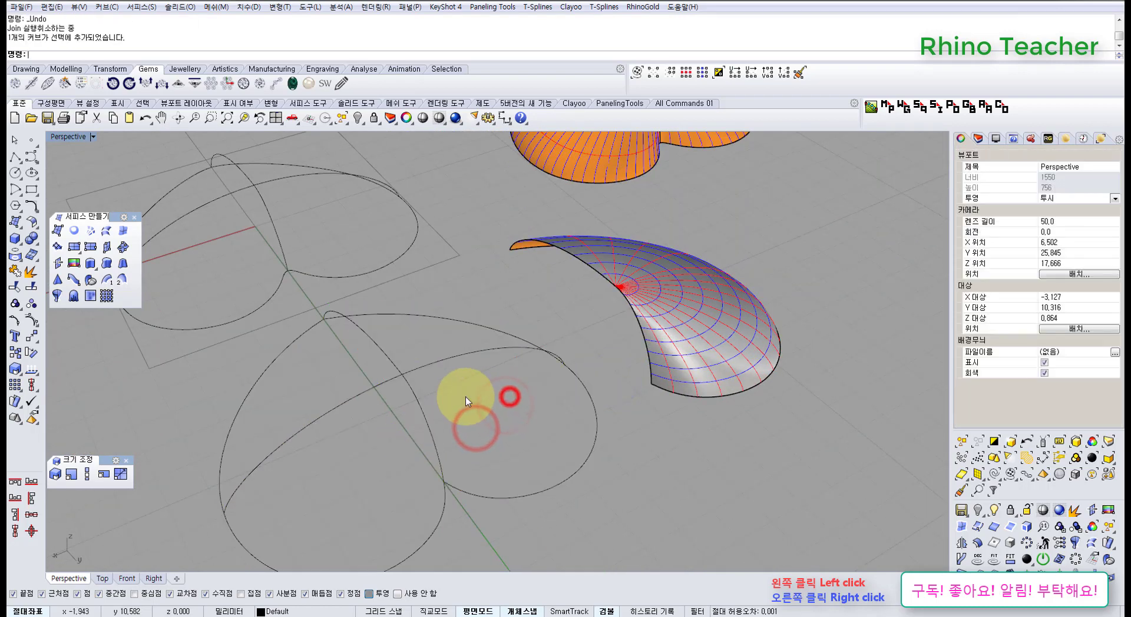
- Examine the separate profile curves of the upper heart wireframe, selecting them one by one
click(454, 355)
right_drag(429, 381, 468, 369)
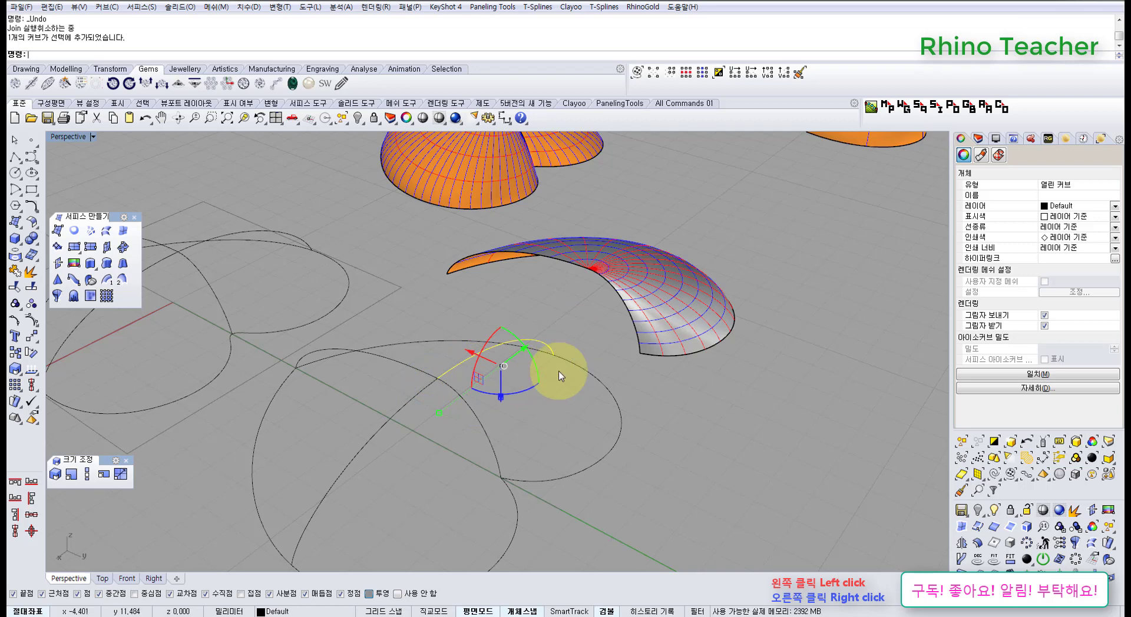
right_drag(553, 387, 547, 423)
click(554, 420)
click(548, 424)
drag(492, 439, 469, 446)
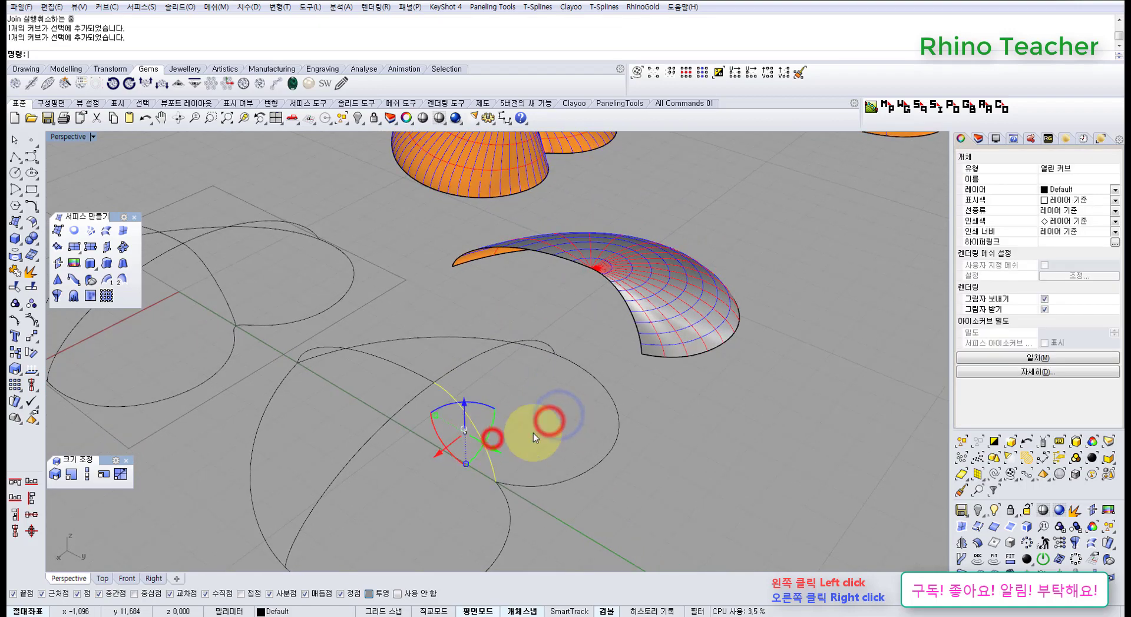
click(672, 474)
drag(514, 384, 460, 348)
mouse_move(450, 356)
right_down()
mouse_move(452, 407)
mouse_move(438, 415)
mouse_move(491, 335)
mouse_move(442, 369)
mouse_move(451, 377)
right_up()
click(436, 391)
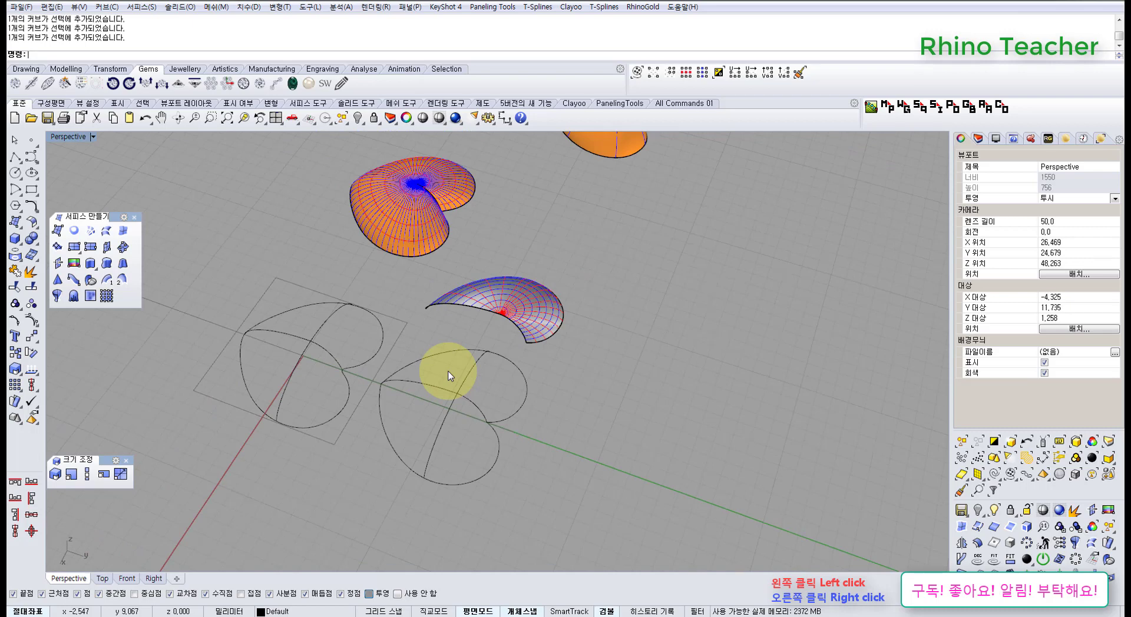
- Undo the last move of the half-heart surface, and redo that move after checking it against the curves
right_drag(508, 354, 595, 349)
click(600, 351)
key(ctrl+z)
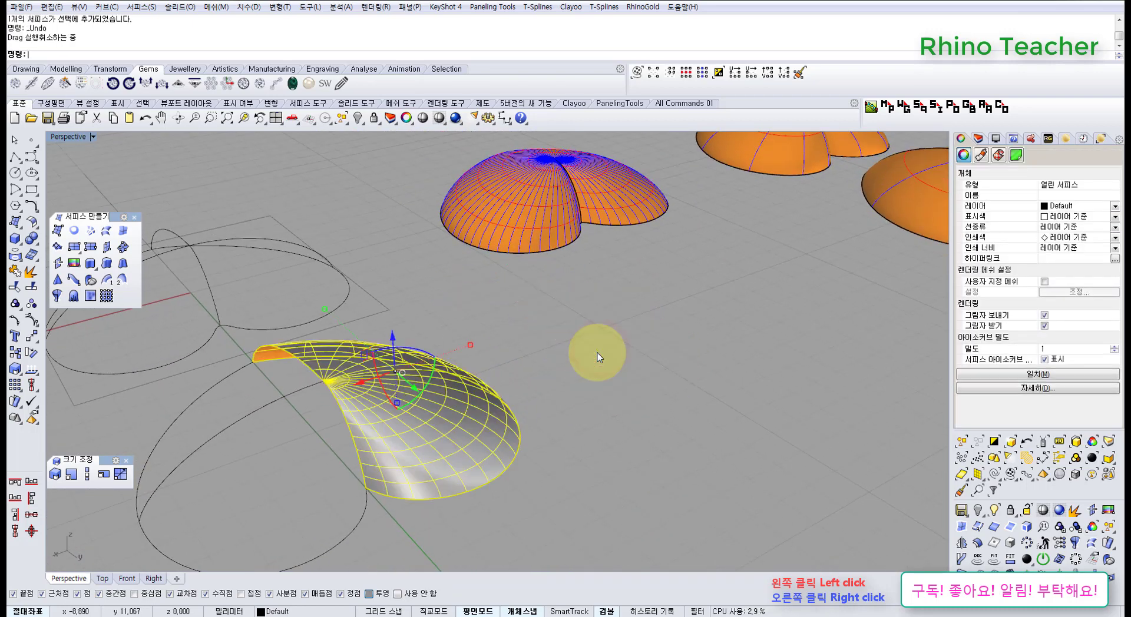
click(649, 388)
right_drag(486, 375, 462, 457)
click(463, 457)
right_drag(614, 469, 554, 377)
right_drag(633, 383, 550, 369)
key(ctrl+y)
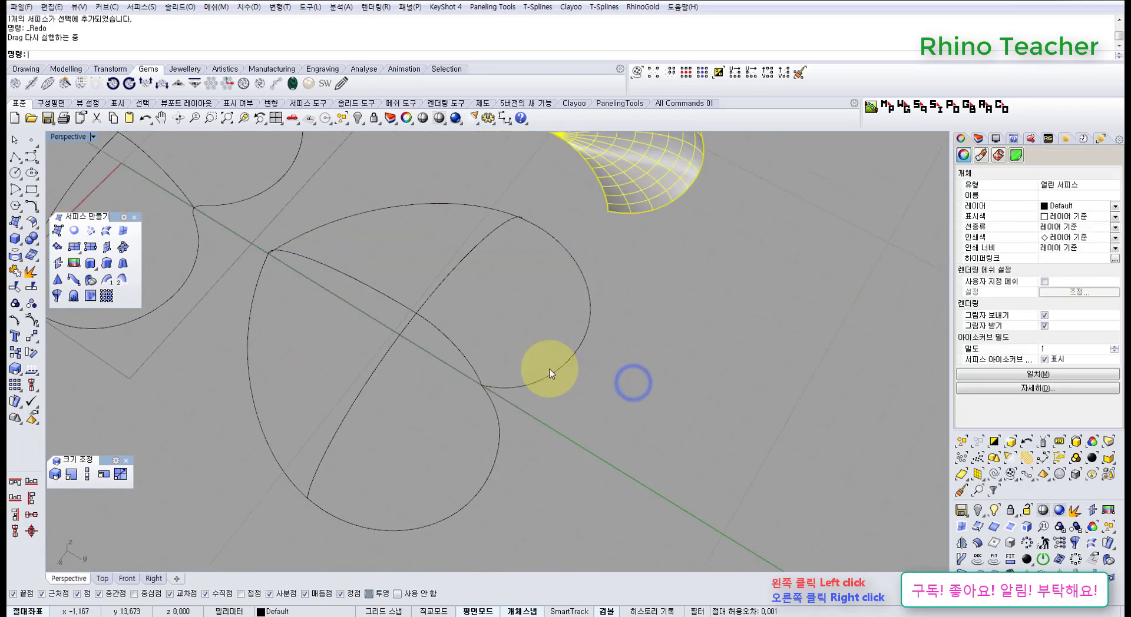
- Select the two arched centre profile curves of the upper heart wireframe and examine them from several angles
click(626, 368)
drag(494, 285, 456, 259)
right_drag(487, 345, 429, 358)
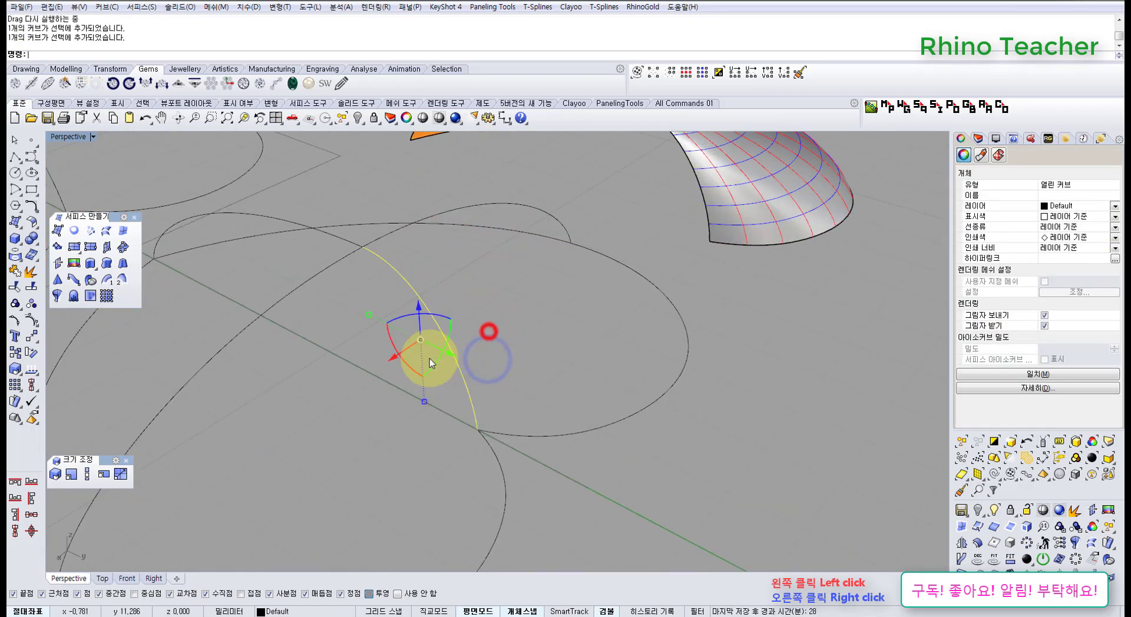
drag(348, 230, 310, 258)
key(ctrl+z)
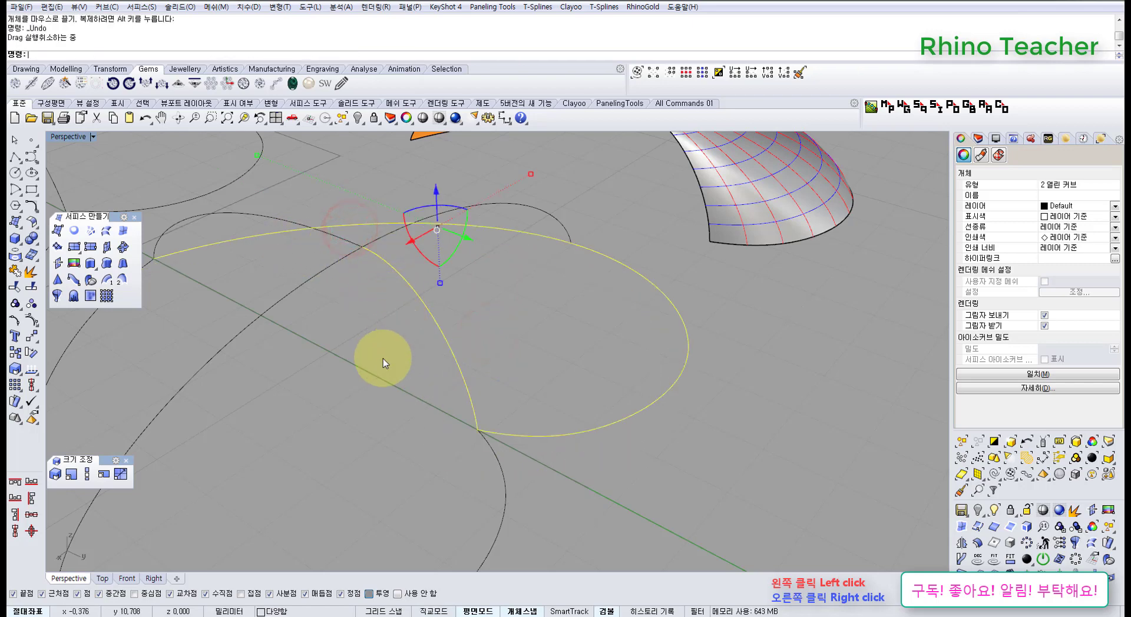
click(382, 359)
right_drag(384, 318, 419, 346)
drag(475, 322, 423, 351)
shift+drag(311, 250, 279, 286)
scroll(364, 313, down, 5)
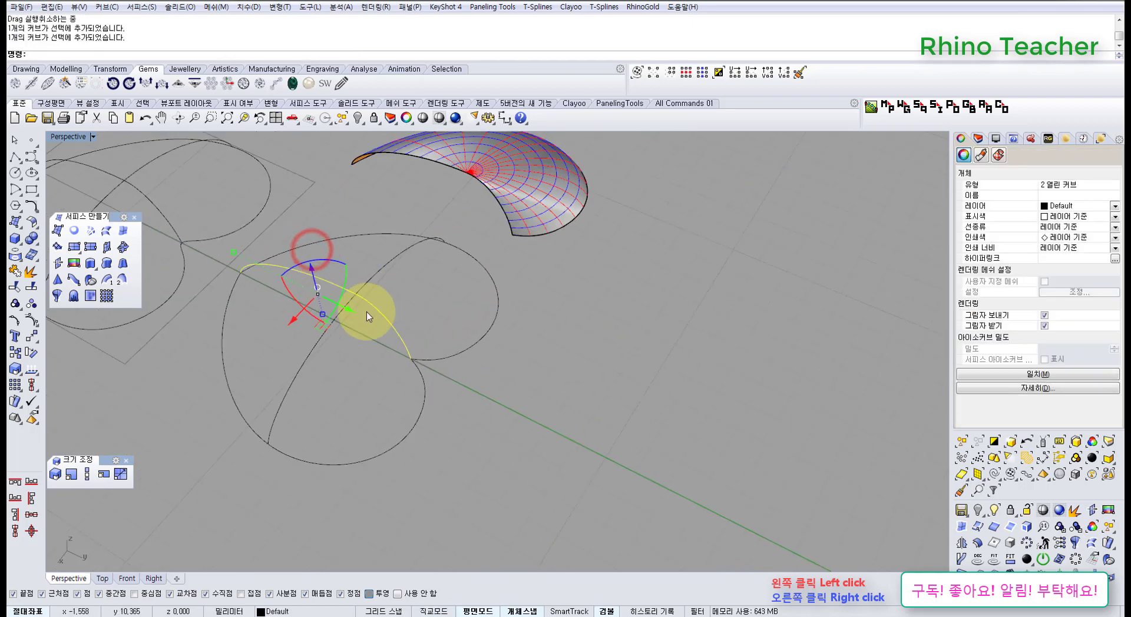
right_drag(363, 315, 455, 295)
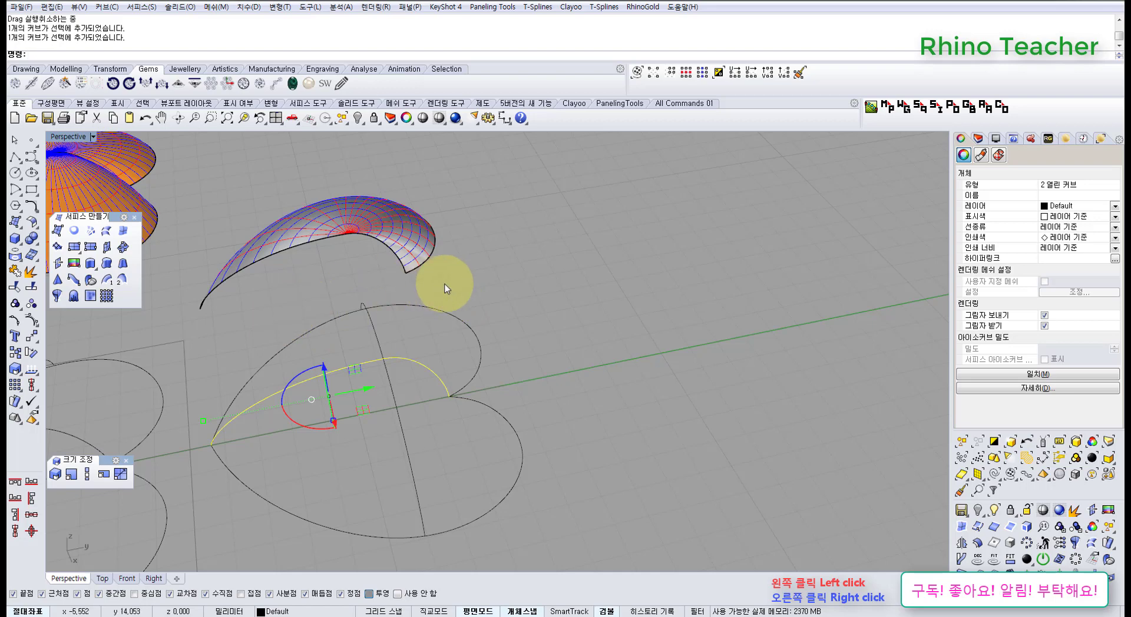
right_drag(448, 286, 606, 287)
click(608, 288)
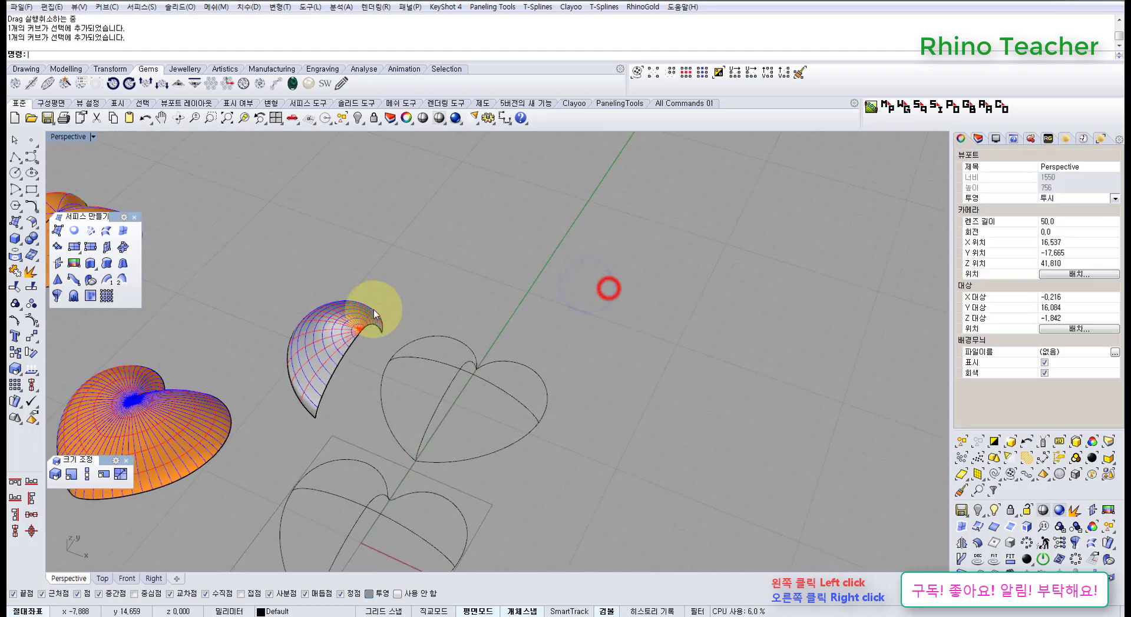
- Undo the half-heart surface's last move and switch to the Top view
click(372, 308)
right_drag(441, 335, 560, 331)
key(ctrl+F1)
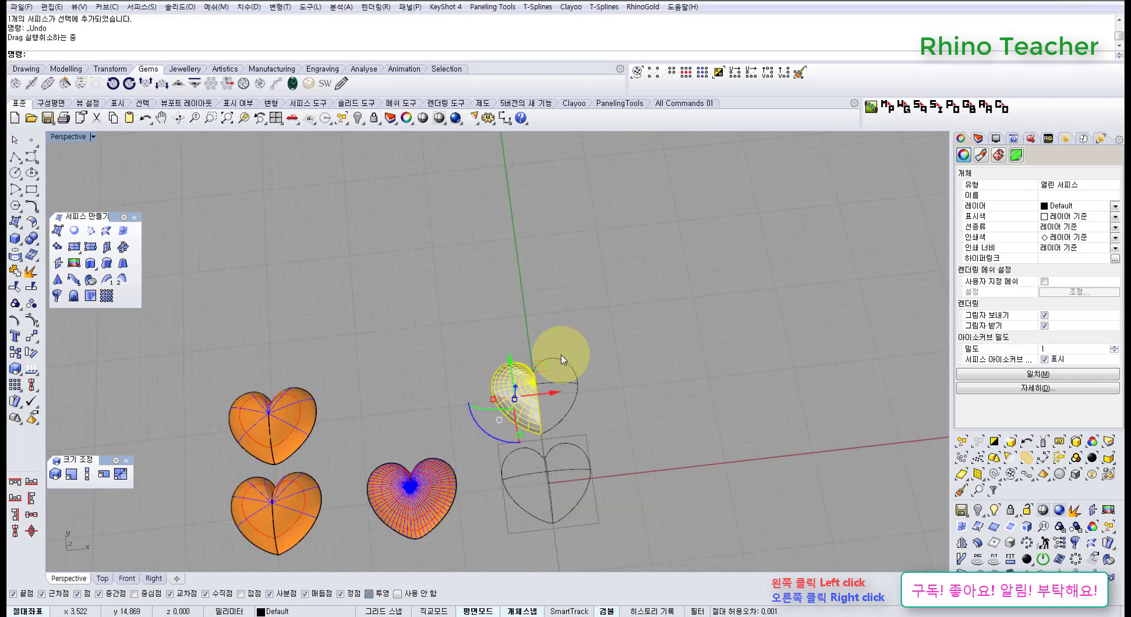
- Mirror the half-heart surface across the Y axis from origin 0 and join both halves into one polysurface
middle_click(506, 380)
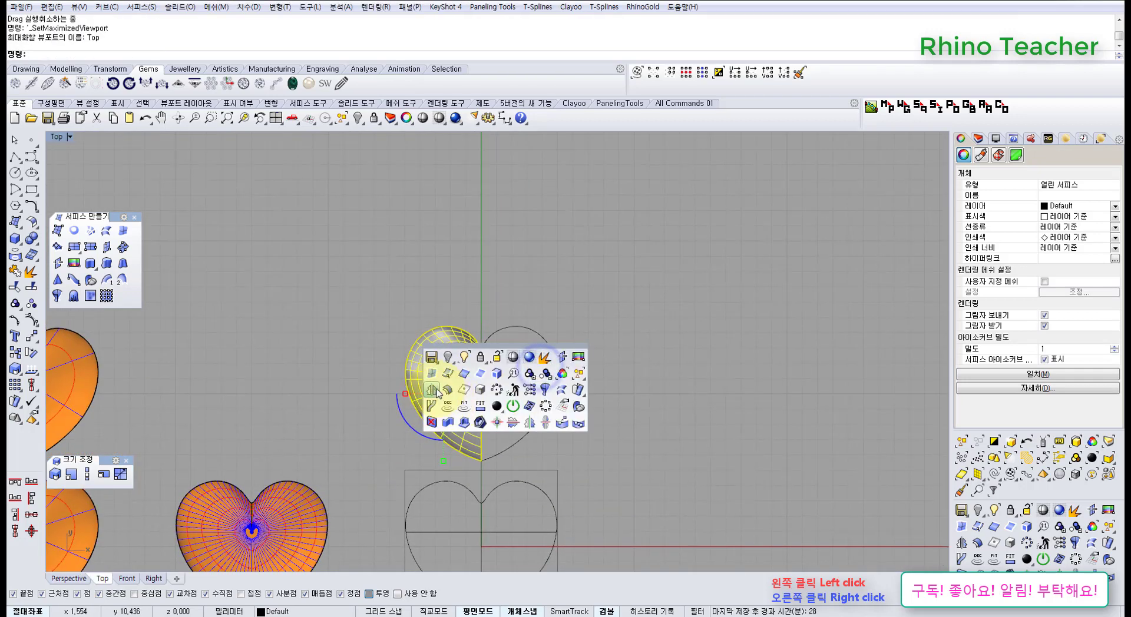
click(436, 387)
text(0)
key(Return)
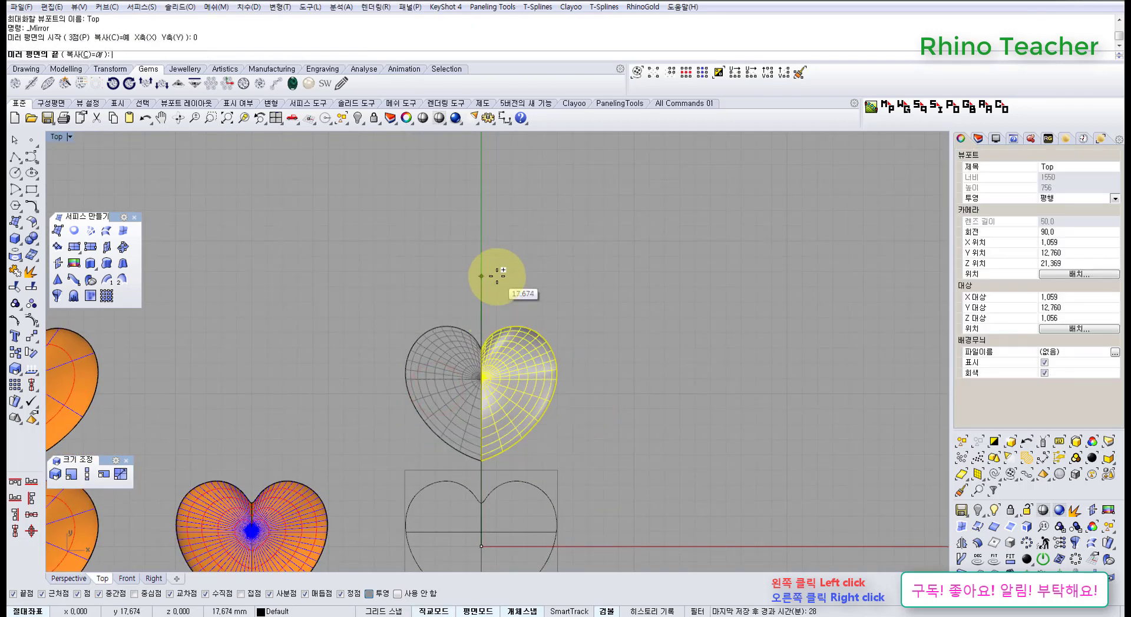
click(496, 278)
click(524, 364)
shift+click(437, 366)
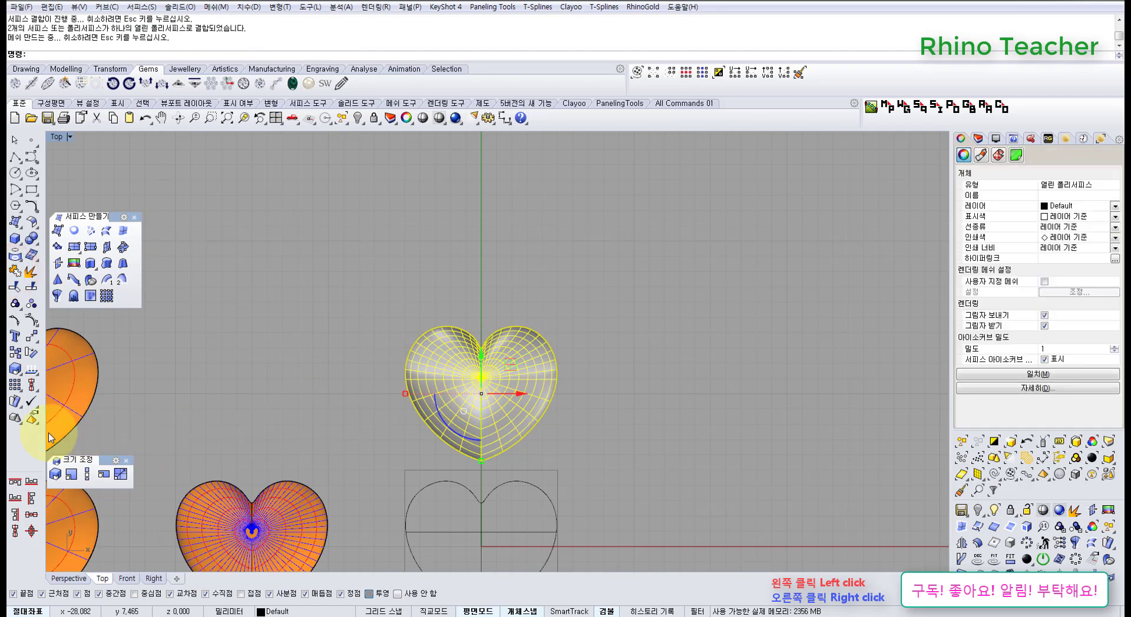
- Move the joined heart surface 15 mm horizontally in the negative X direction, above the orange heart
click(32, 337)
click(445, 273)
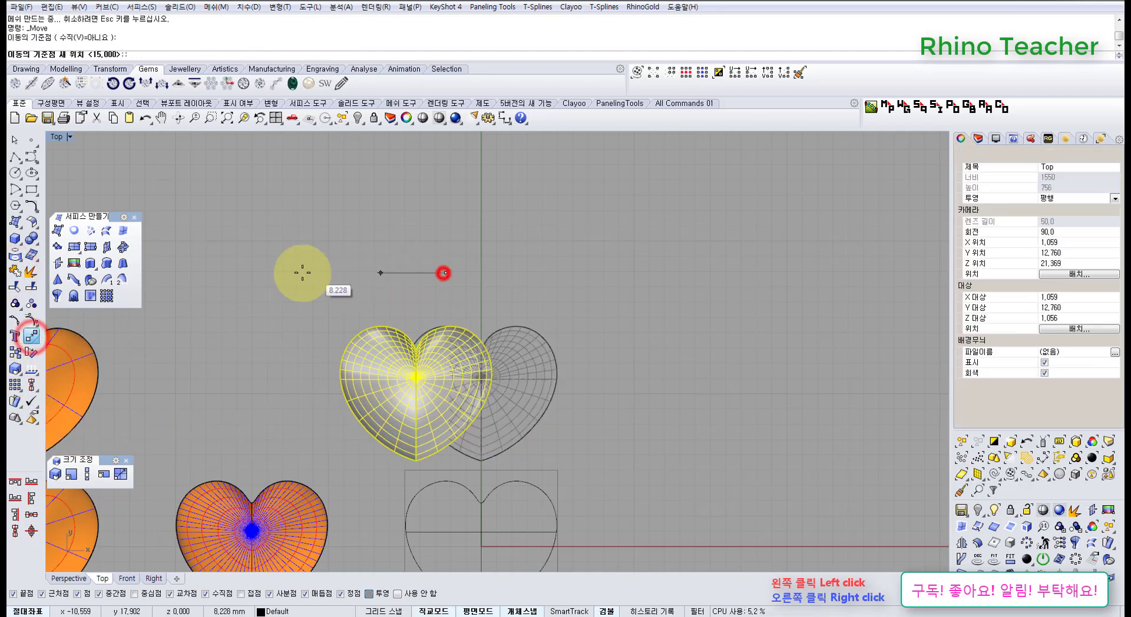
text(15)
key(Return)
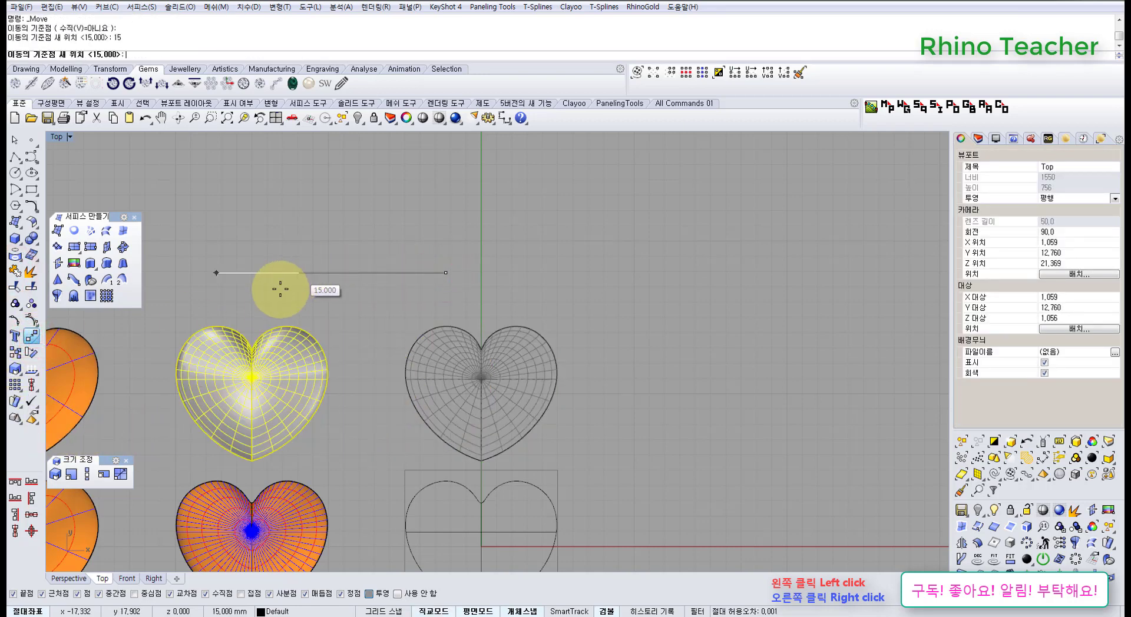
click(200, 302)
click(391, 212)
- Copy the upper heart's two outline halves and the lower heart outline 15 mm in the positive X direction
right_drag(528, 292, 394, 222)
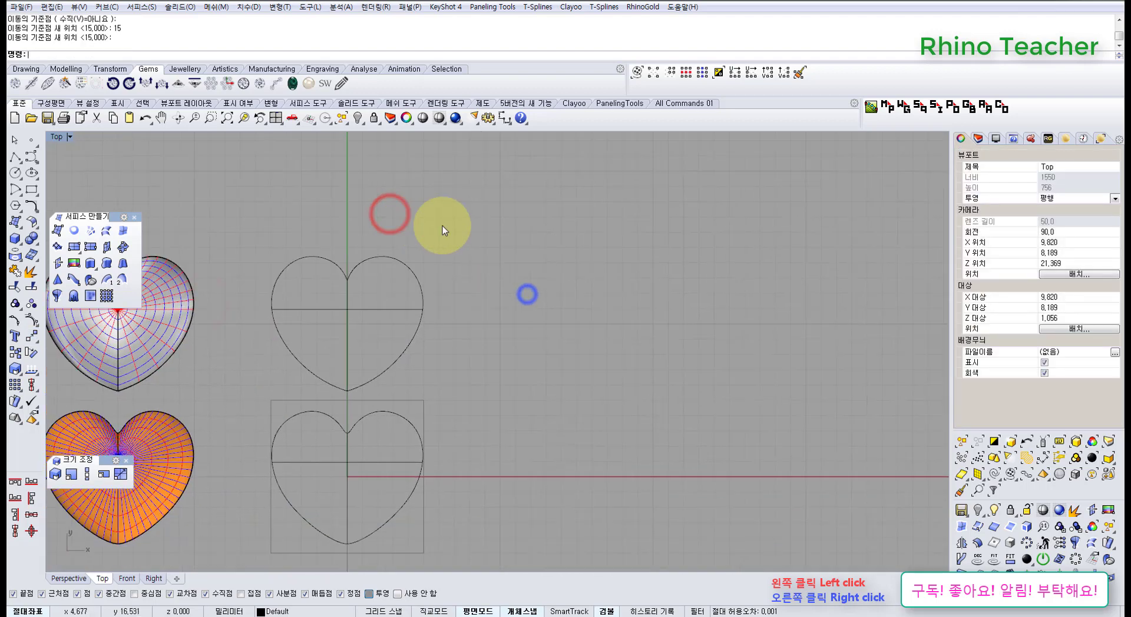
drag(437, 246, 404, 295)
right_drag(396, 290, 431, 255)
shift+drag(361, 189, 334, 241)
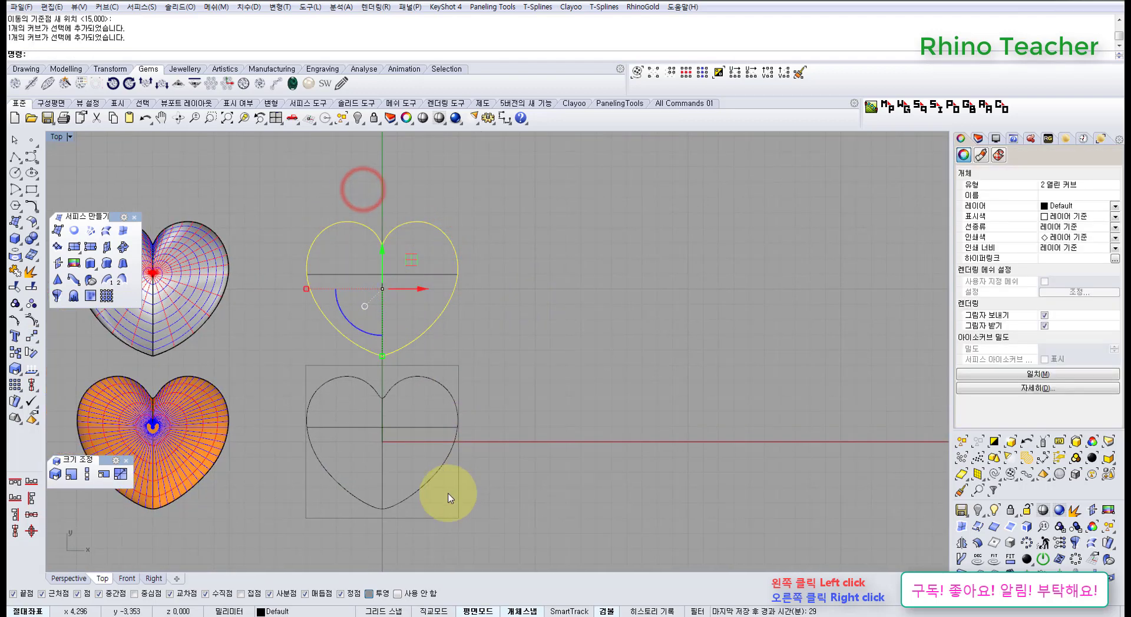
shift+drag(447, 494, 412, 472)
click(15, 352)
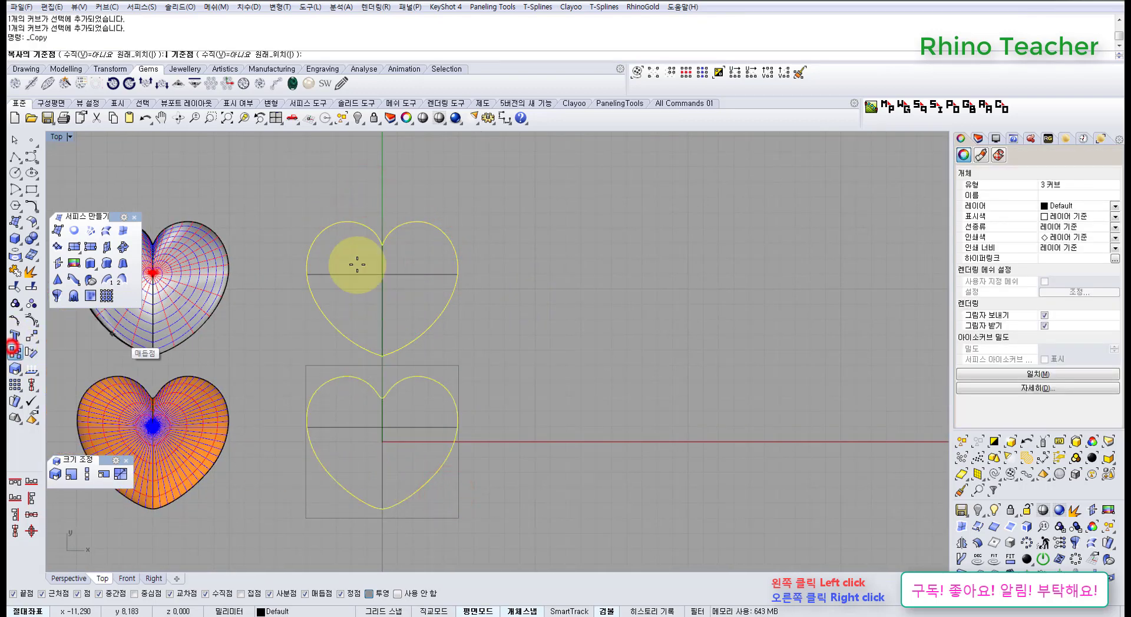
right_drag(472, 228, 369, 343)
click(321, 282)
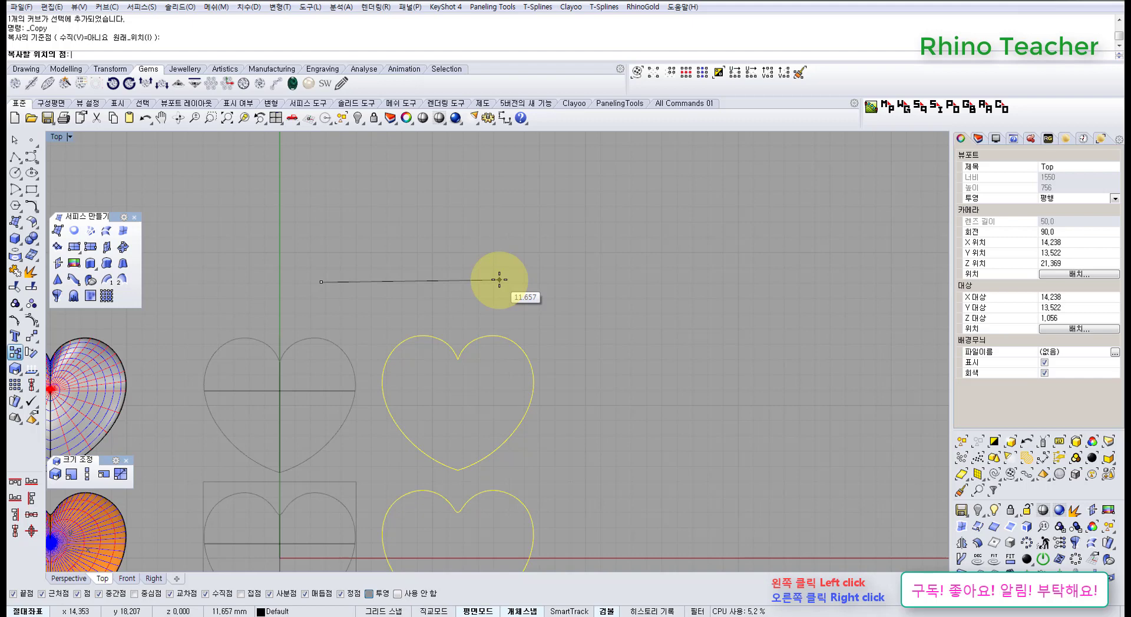
click(502, 281)
right_click(567, 243)
click(567, 242)
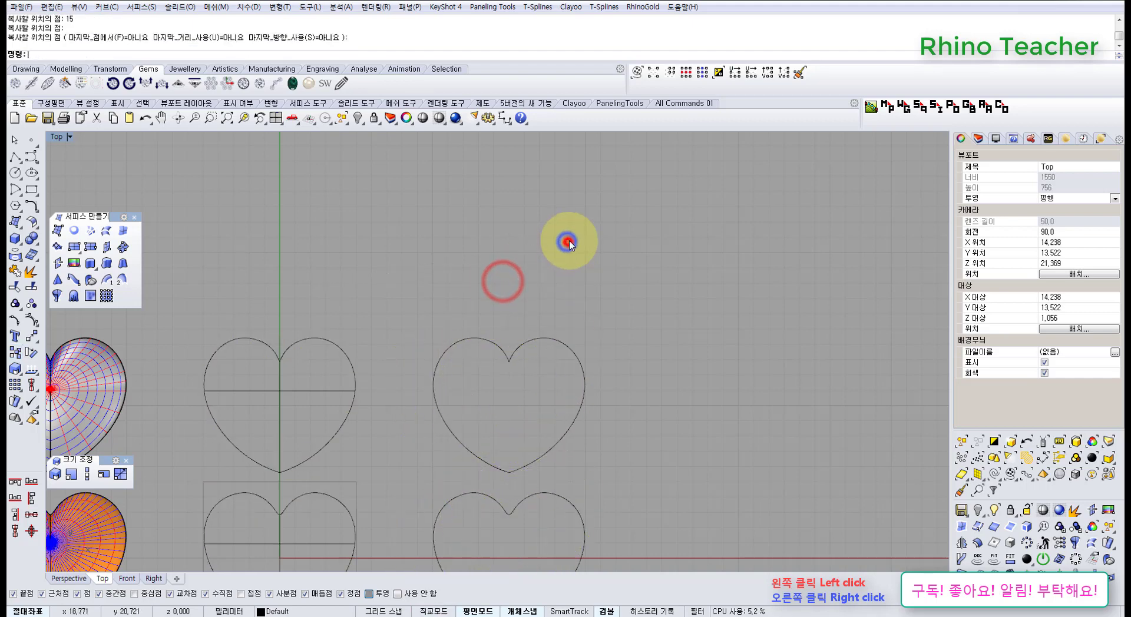
- Join the two halves of the copied upper heart outline into one closed curve
drag(586, 329, 519, 347)
shift+drag(475, 315, 454, 344)
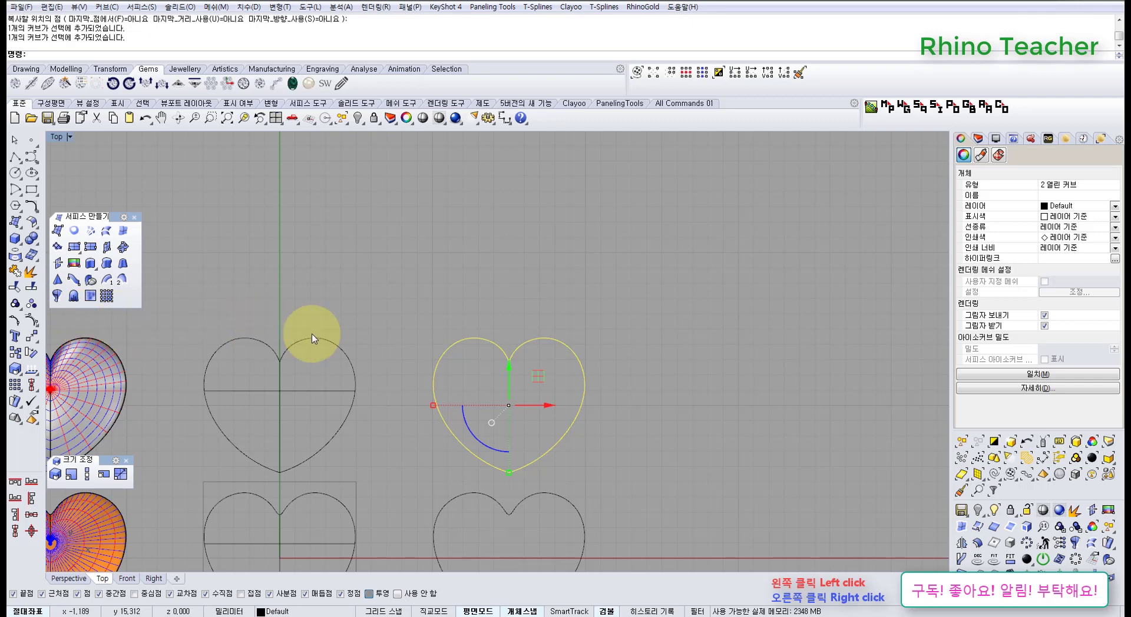
click(445, 276)
scroll(501, 302, down, 4)
right_drag(480, 318, 418, 278)
scroll(470, 427, up, 8)
right_drag(470, 427, 525, 309)
drag(543, 359, 497, 399)
right_drag(467, 414, 522, 383)
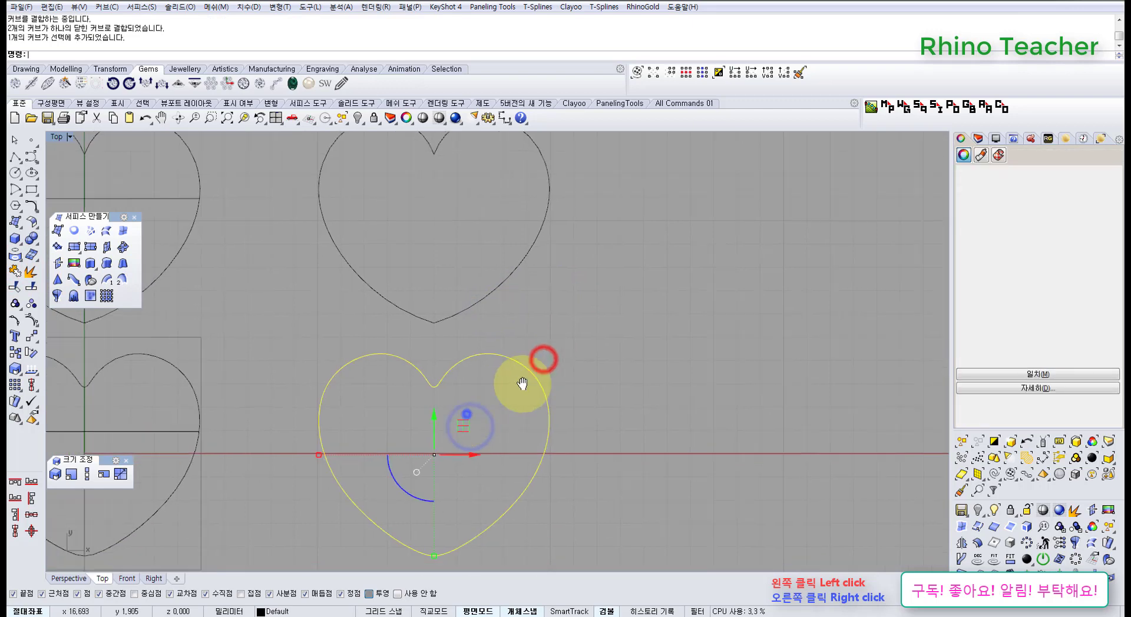
- Offset the copied upper heart outline inward by 0.2 mm
click(425, 223)
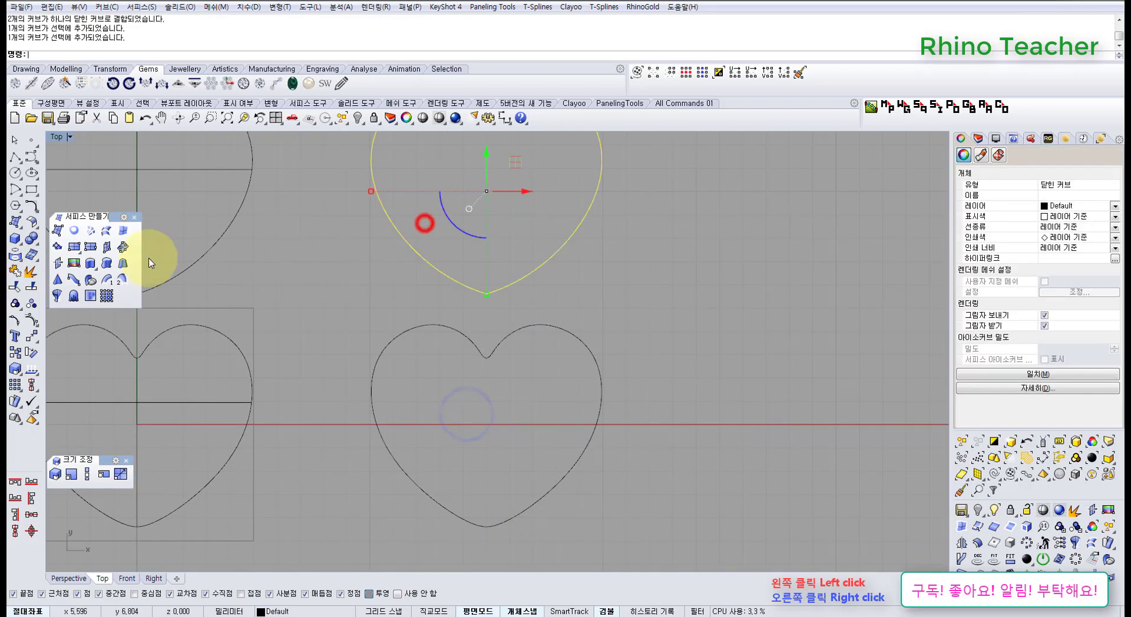
click(30, 206)
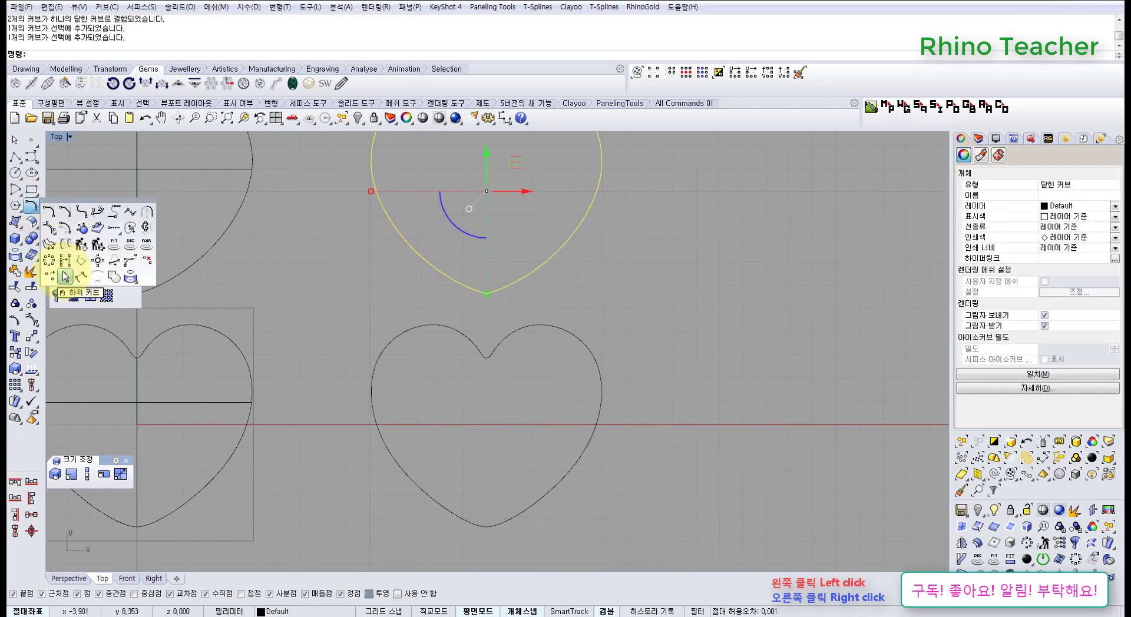
click(65, 235)
scroll(391, 227, up, 3)
click(411, 222)
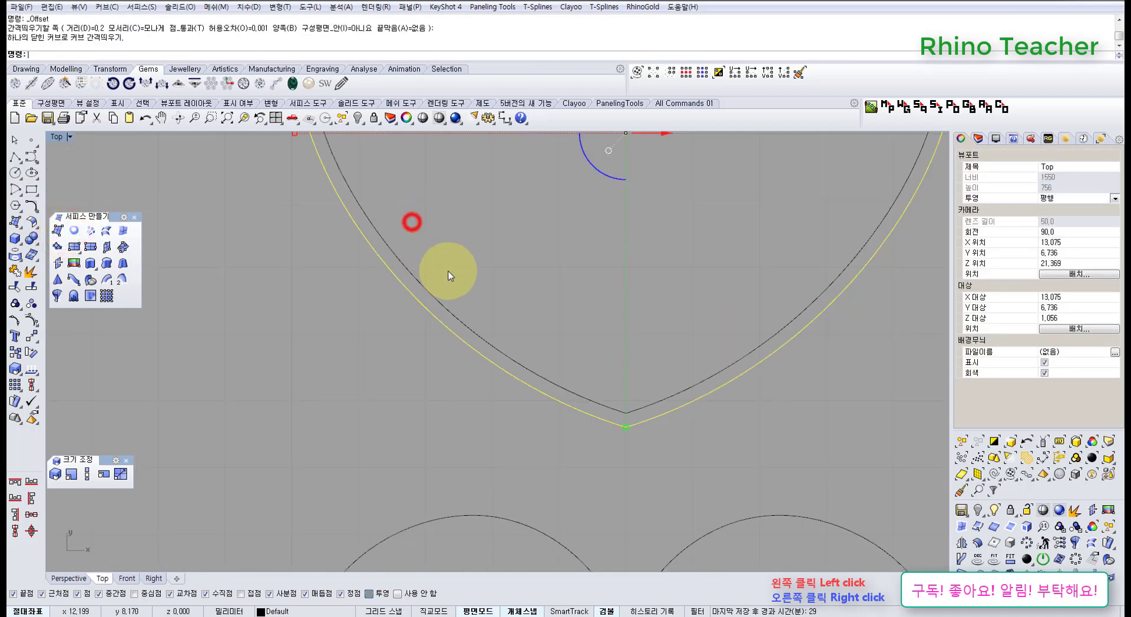
- Offset the copied lower heart outline inward by 0.2 mm
scroll(449, 349, down, 3)
click(447, 355)
drag(421, 397, 323, 362)
right_click(403, 349)
click(420, 361)
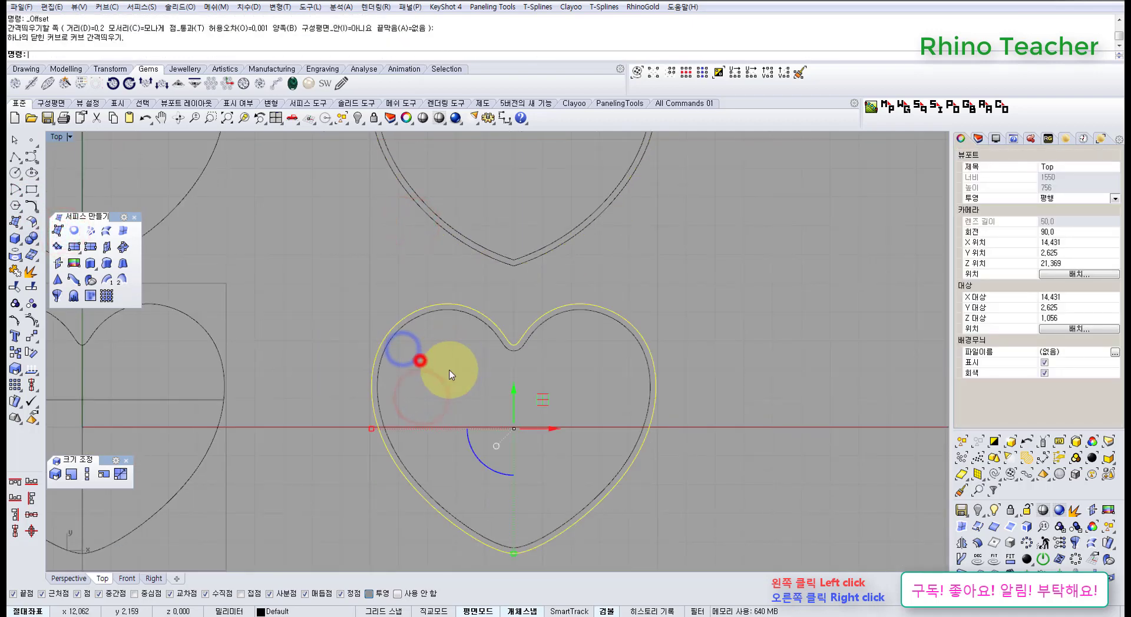
- Raise both inner offset heart curves slightly above their outer outlines in the Perspective view
click(425, 316)
click(468, 243)
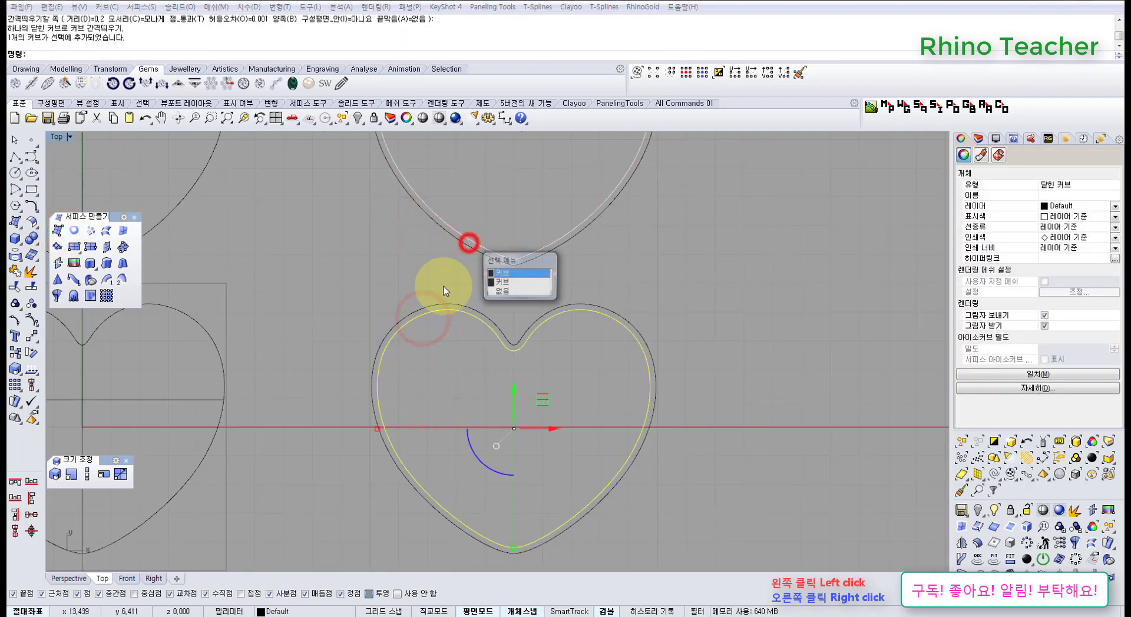
click(516, 275)
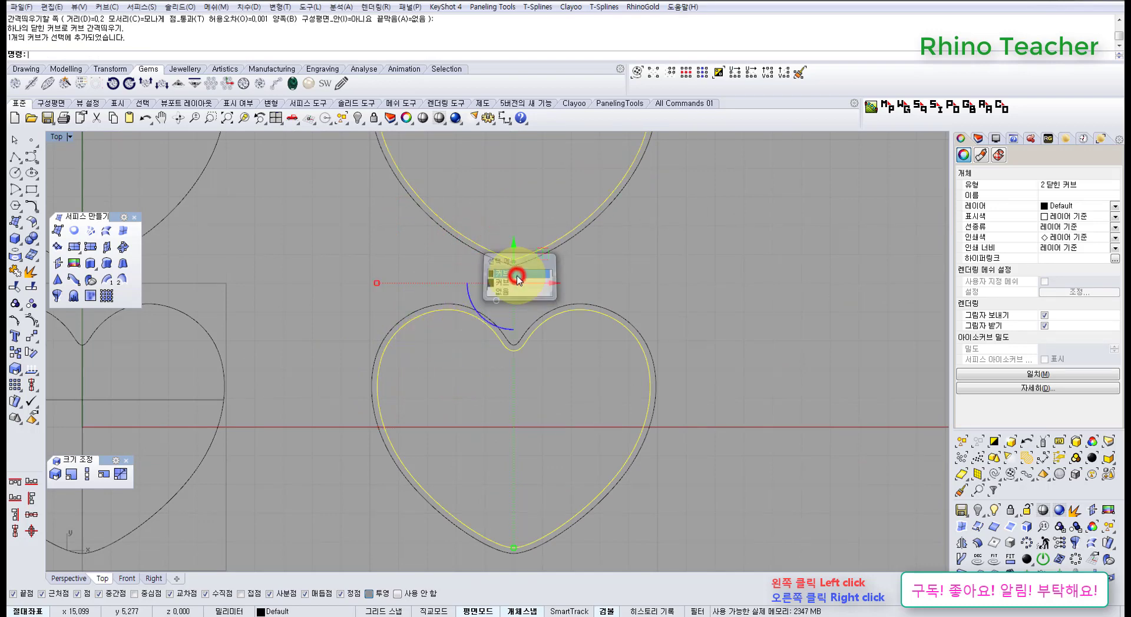
key(ctrl+F2)
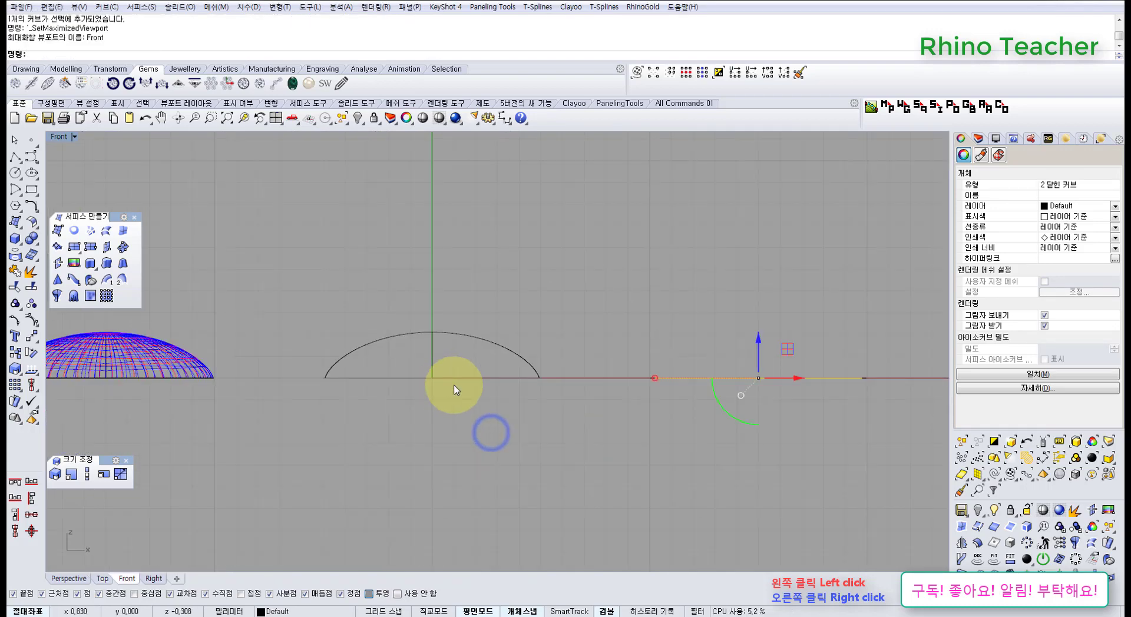
scroll(530, 349, up, 10)
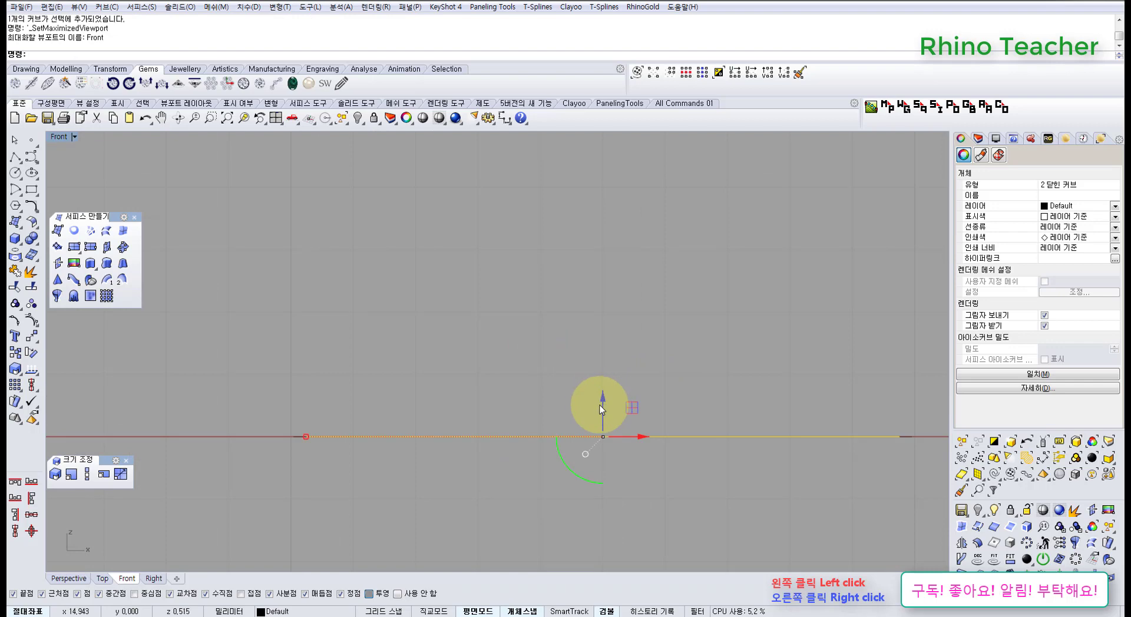
key(ctrl+F4)
right_drag(644, 396, 545, 351)
right_drag(586, 458, 561, 361)
scroll(524, 383, up, 8)
right_drag(526, 394, 514, 350)
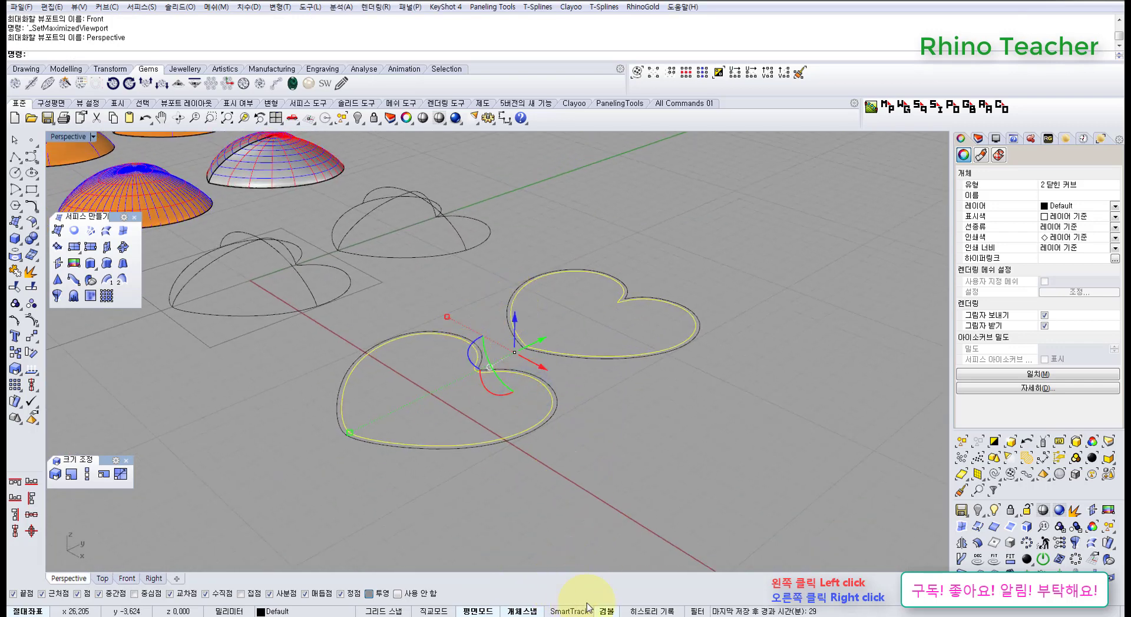
scroll(572, 421, up, 5)
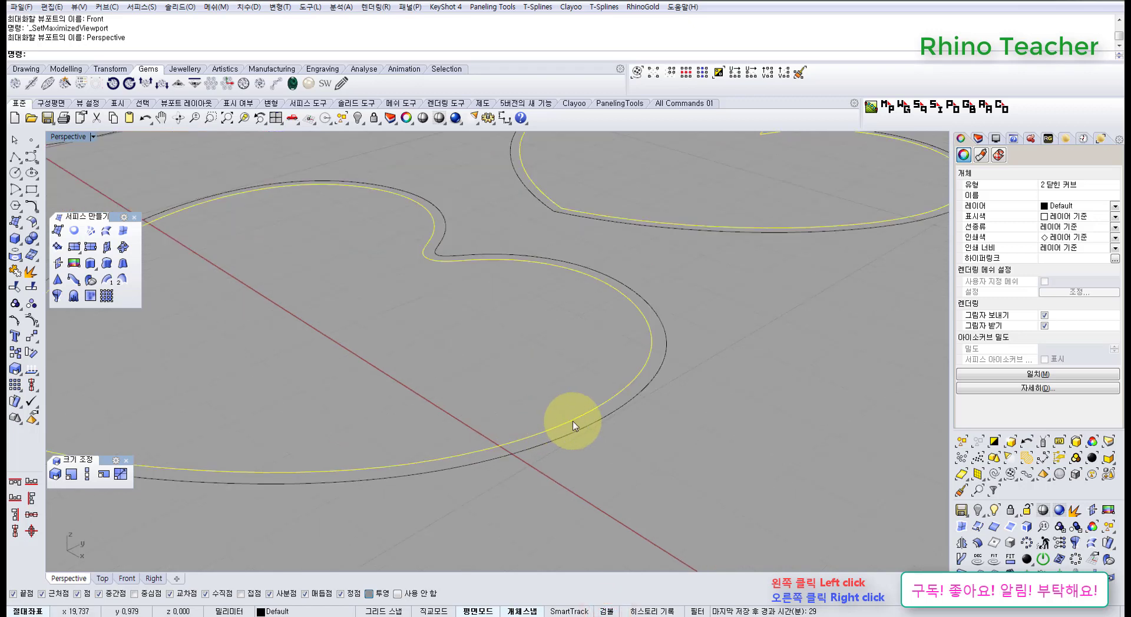
click(572, 421)
drag(572, 421, 564, 403)
scroll(706, 429, down, 10)
click(711, 424)
- Patch the lower copied heart from its outline and raised inner curve, using 20 U and 20 V spans
scroll(686, 409, down, 4)
right_drag(663, 386, 580, 328)
scroll(675, 416, up, 5)
click(57, 247)
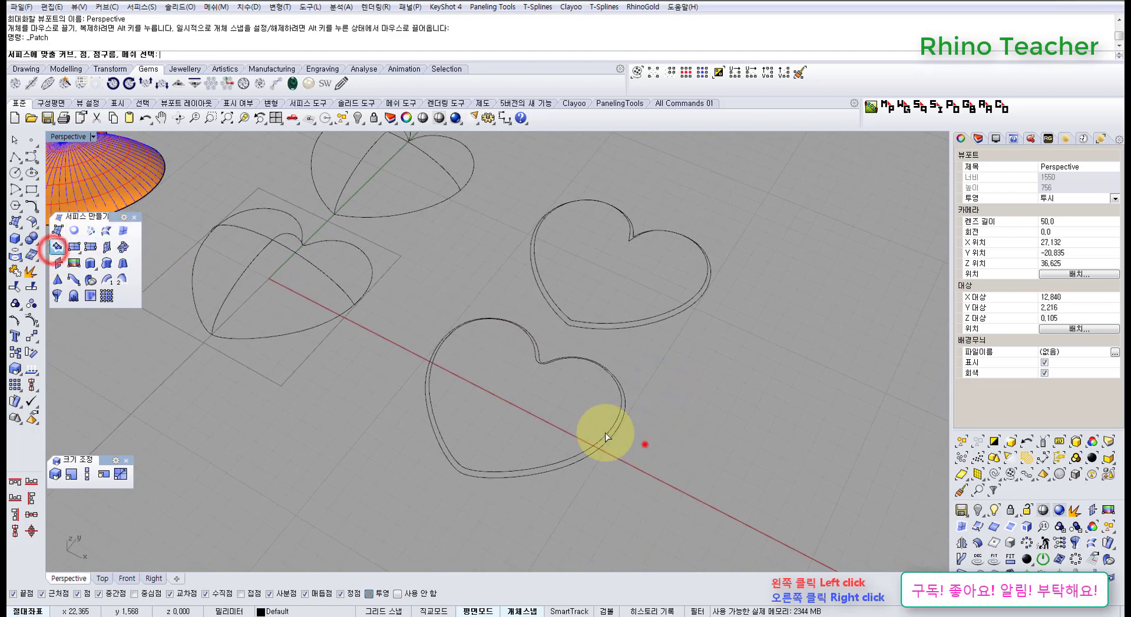
click(645, 443)
right_click(545, 414)
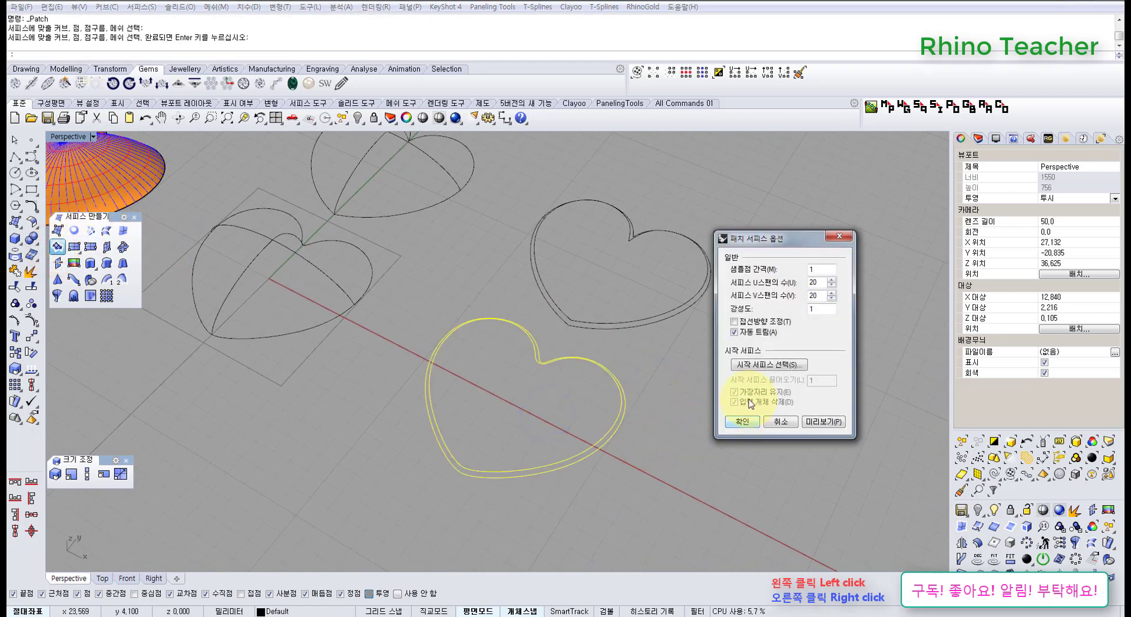
click(818, 423)
right_drag(676, 441, 528, 419)
click(741, 421)
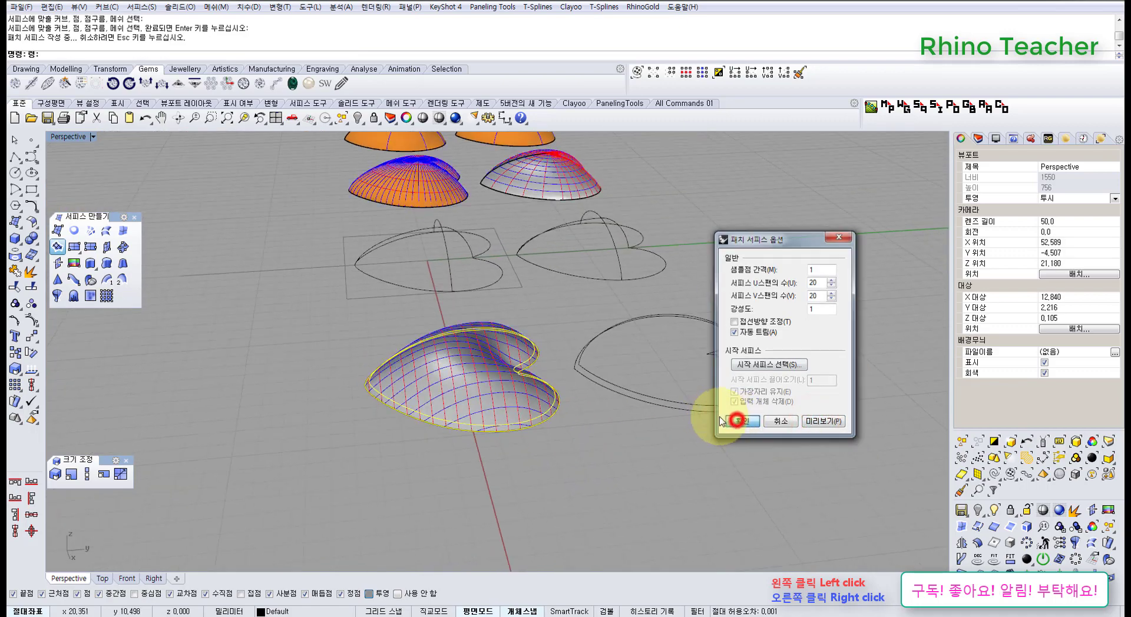
- Patch the upper copied heart from its outline and raised inner curve with the same 20 by 20 spans
right_drag(586, 371, 719, 380)
drag(719, 376, 649, 318)
right_click(650, 318)
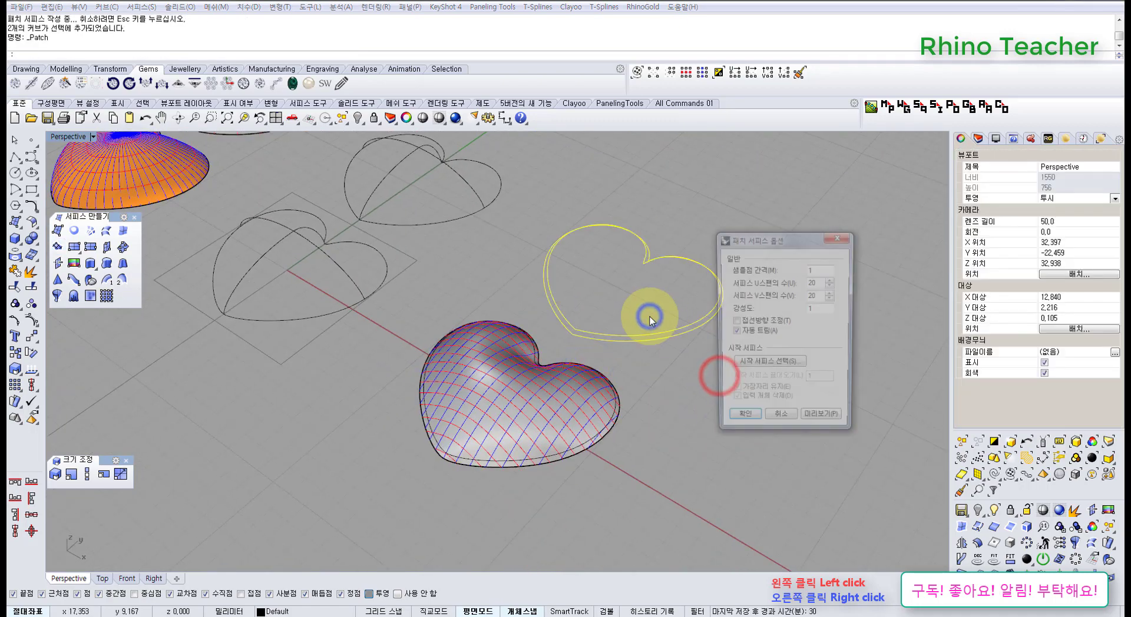
right_click(649, 317)
click(780, 386)
- Patch the lower wireframe heart at the origin from its five outline and profile curves, with 20 U and 20 V spans
shift+right_drag(398, 305, 476, 344)
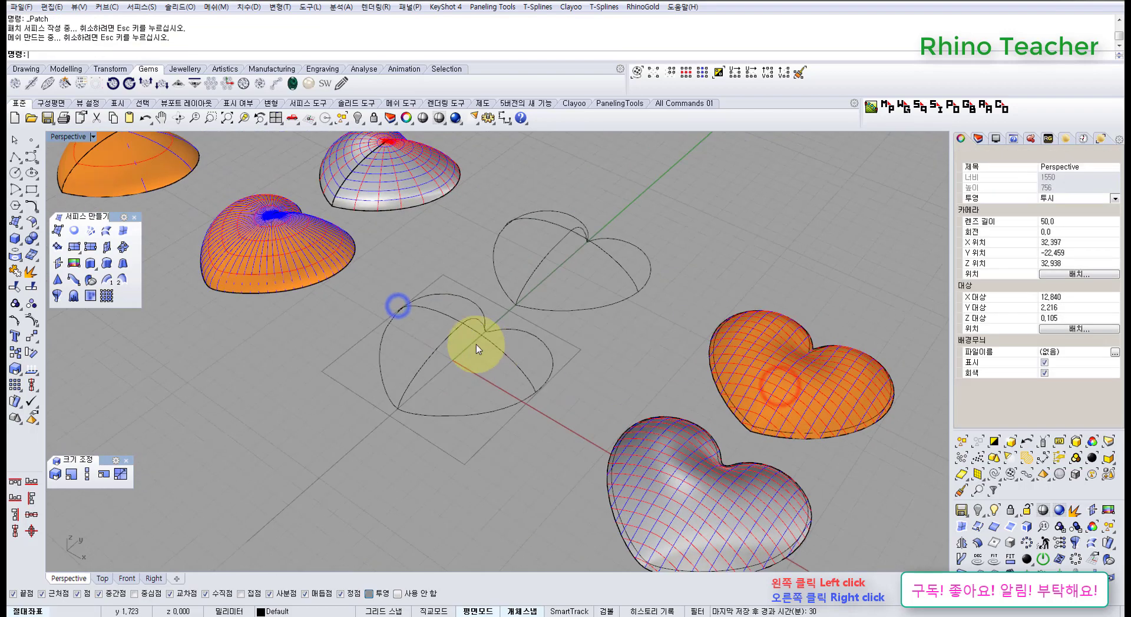
scroll(477, 346, up, 6)
drag(558, 353, 501, 370)
drag(520, 521, 446, 450)
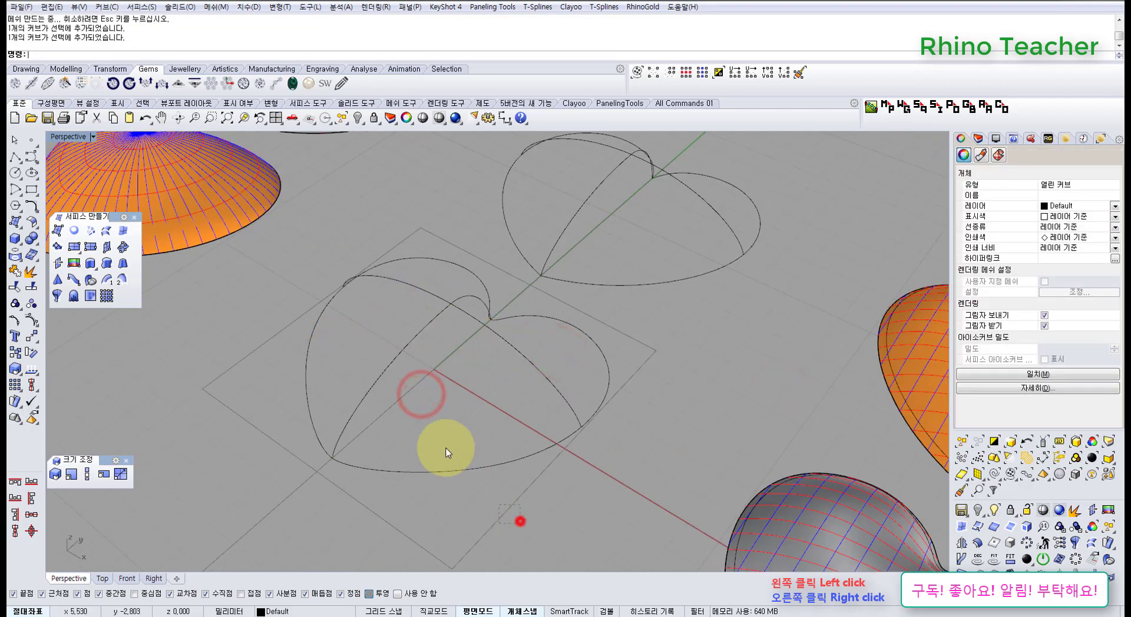
scroll(469, 421, down, 3)
right_drag(470, 421, 553, 484)
drag(553, 483, 348, 346)
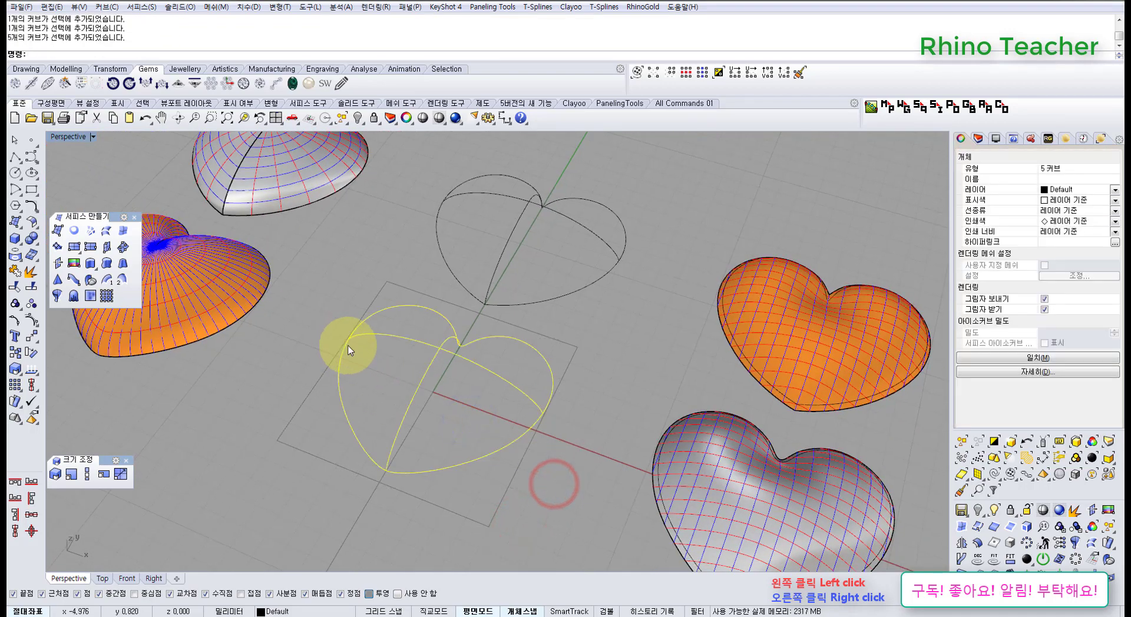
right_click(348, 345)
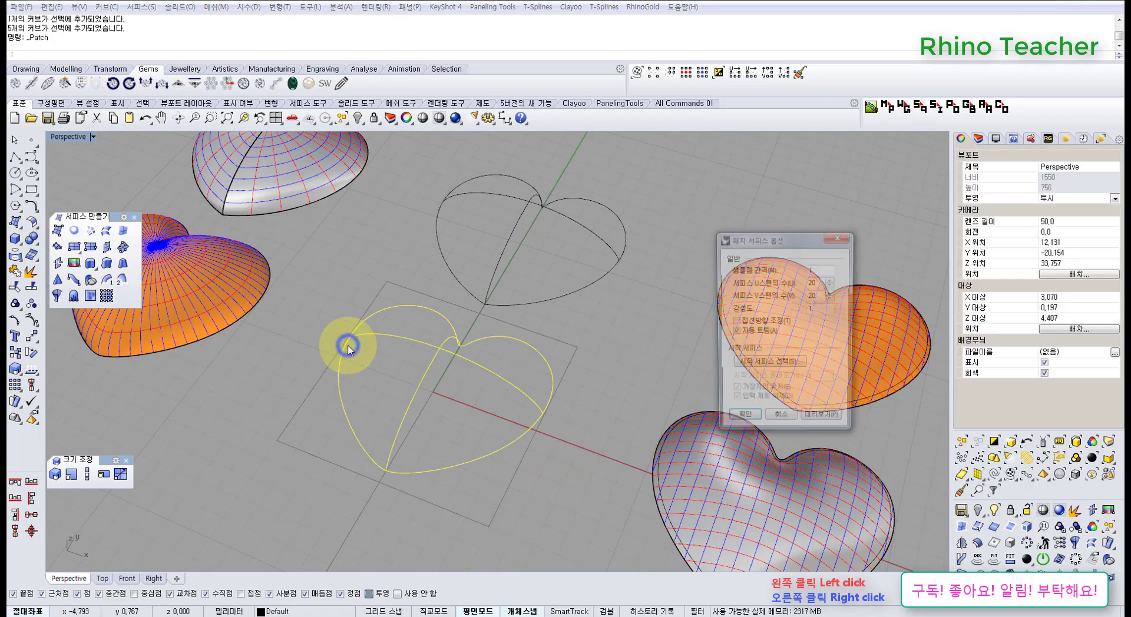
click(828, 423)
right_drag(504, 383, 422, 358)
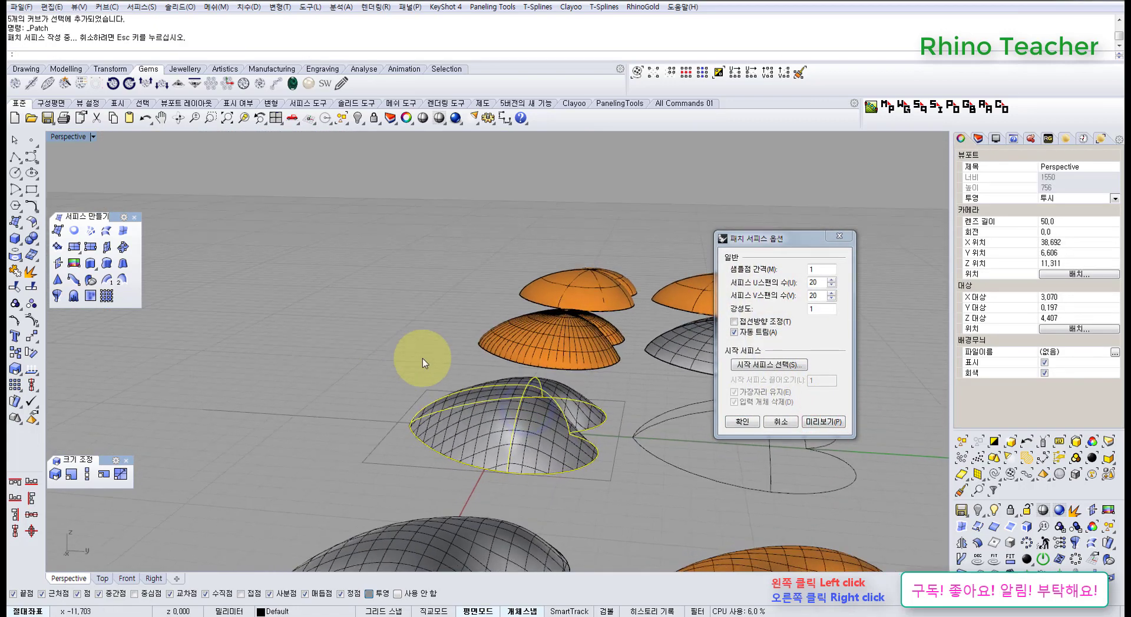
click(739, 420)
- Examine the five-curve patch from several angles, checking how its edge follows the outline around the heart's notch
right_drag(655, 390, 513, 445)
click(479, 522)
right_drag(553, 479, 406, 368)
right_drag(393, 353, 478, 322)
scroll(430, 377, up, 5)
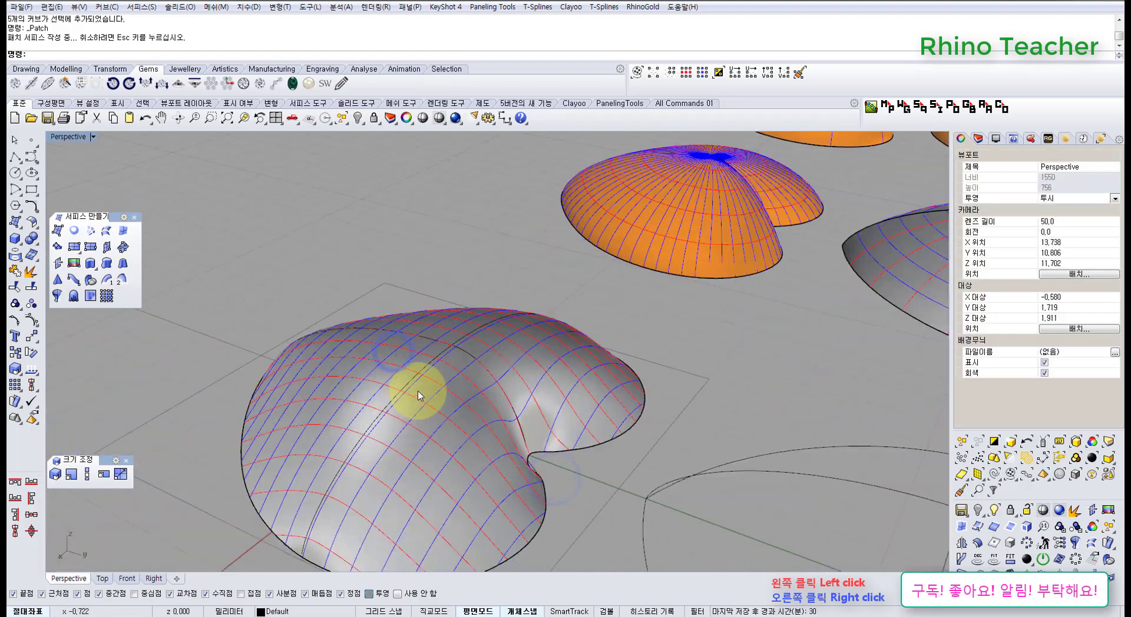
mouse_move(413, 401)
right_down()
mouse_move(488, 346)
mouse_move(416, 392)
right_up()
scroll(416, 392, down, 4)
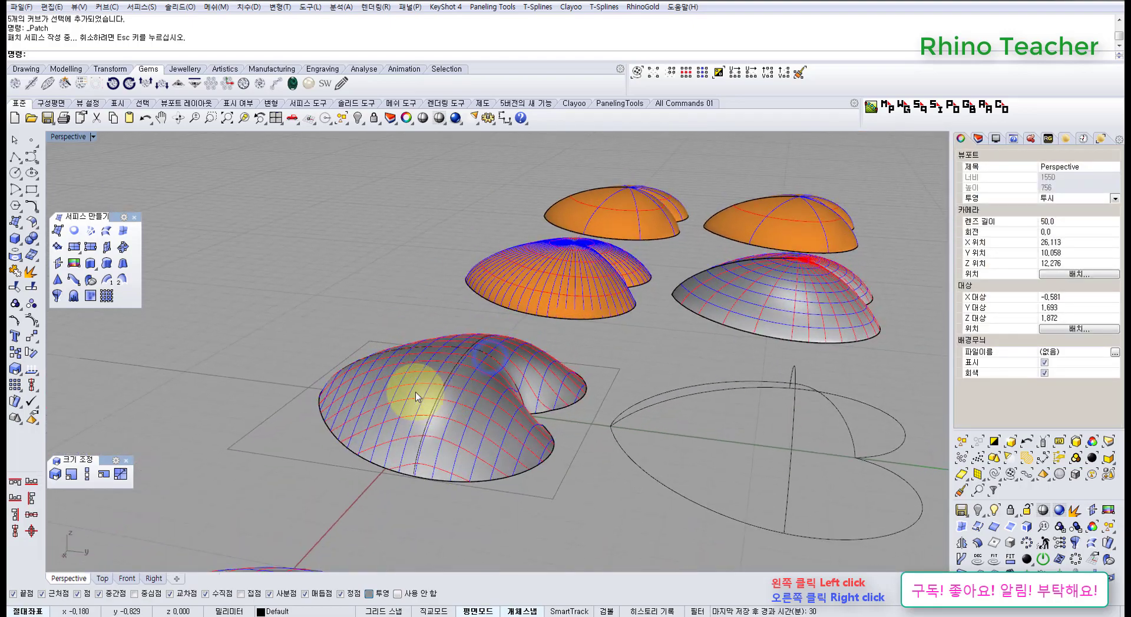
right_drag(479, 369, 542, 411)
scroll(539, 411, up, 8)
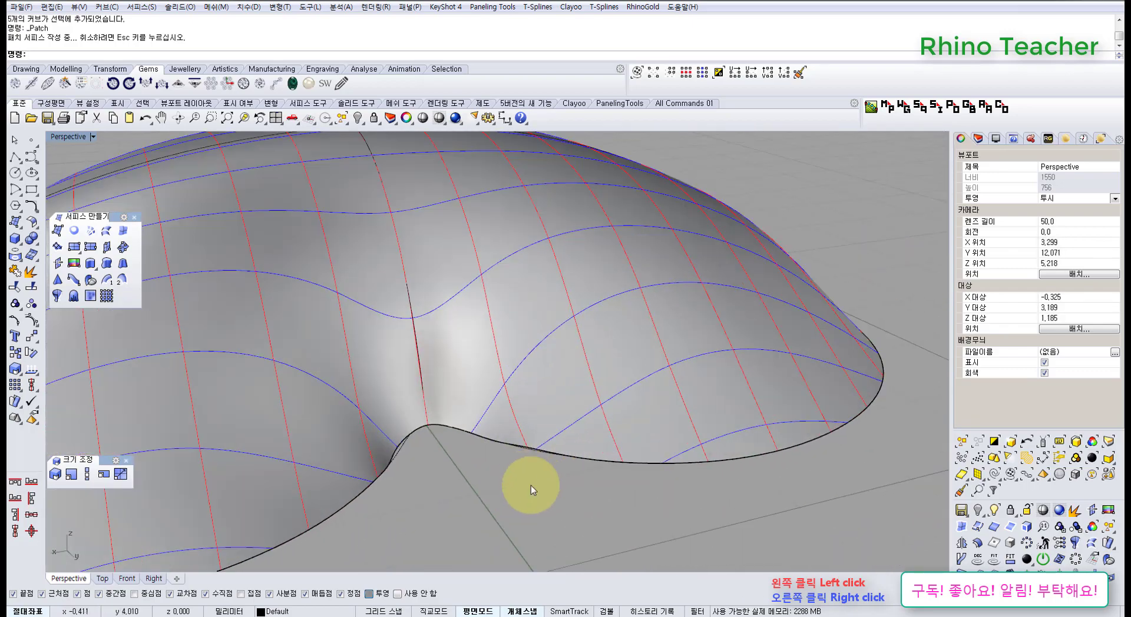
mouse_move(528, 475)
right_down()
mouse_move(537, 435)
mouse_move(521, 464)
mouse_move(480, 463)
right_up()
scroll(522, 465, up, 8)
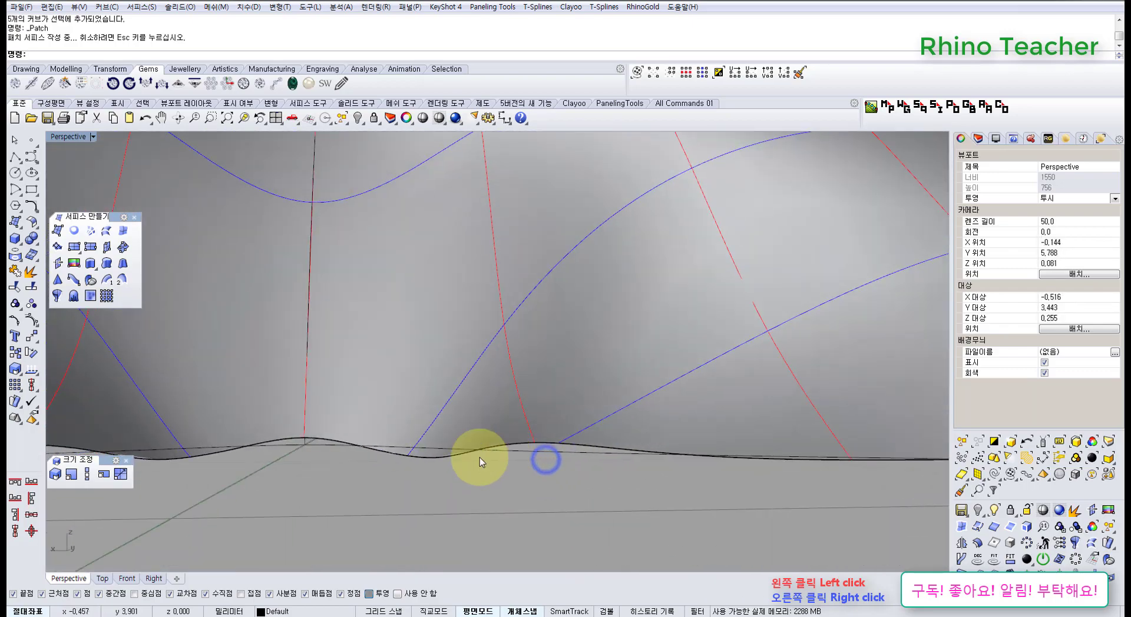
scroll(432, 476, down, 5)
right_drag(396, 459, 568, 494)
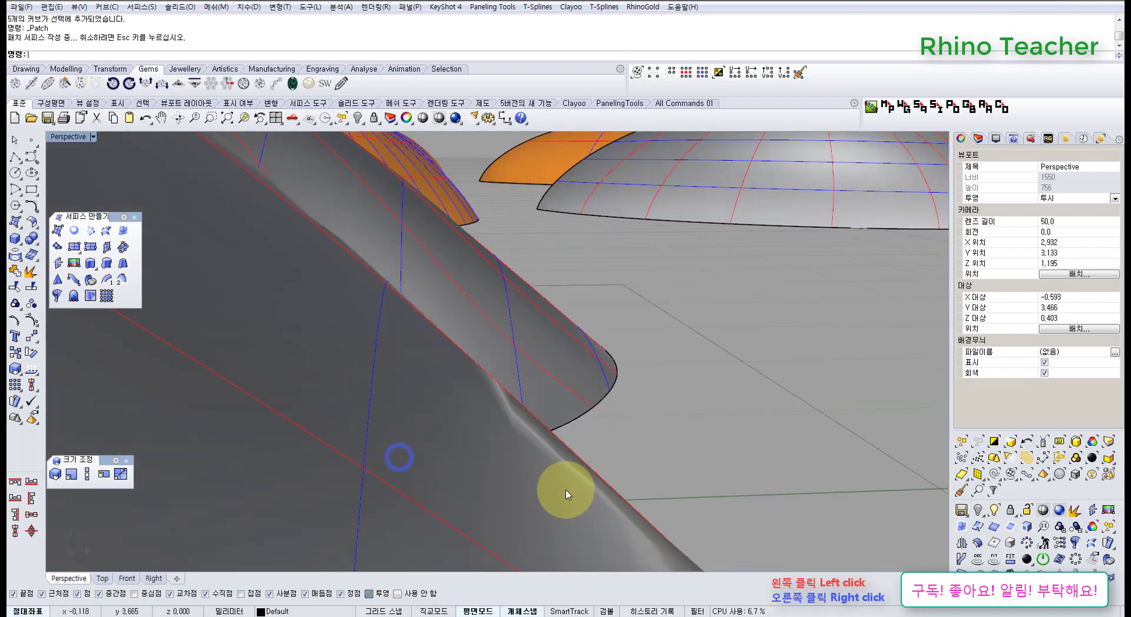
- Draw a straight horizontal line across the origin heart surface, just above its base, in the Front view
key(ctrl+F2)
scroll(601, 458, down, 6)
right_drag(619, 449, 515, 403)
scroll(514, 402, down, 3)
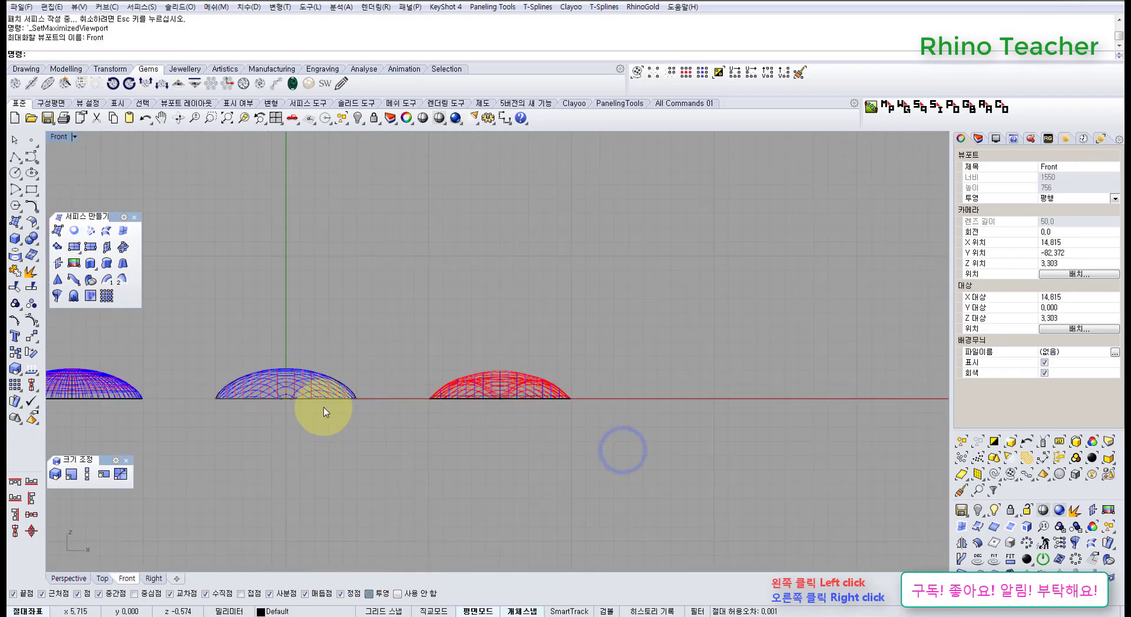
right_drag(323, 406, 476, 398)
scroll(468, 399, up, 8)
scroll(436, 374, down, 5)
click(17, 158)
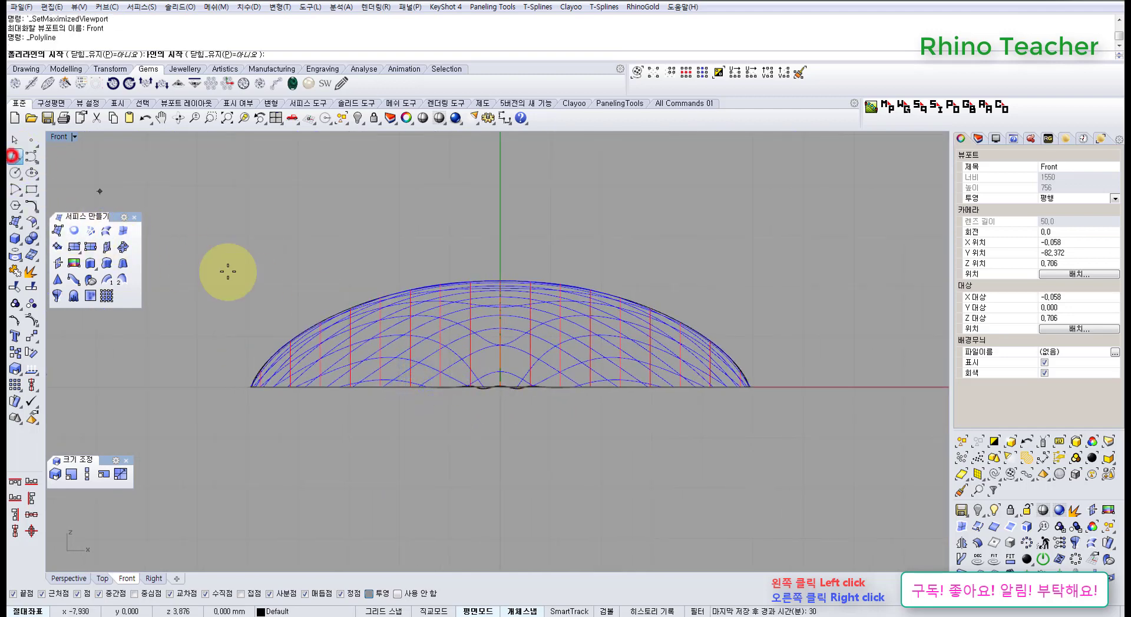
click(227, 379)
click(790, 366)
right_click(791, 365)
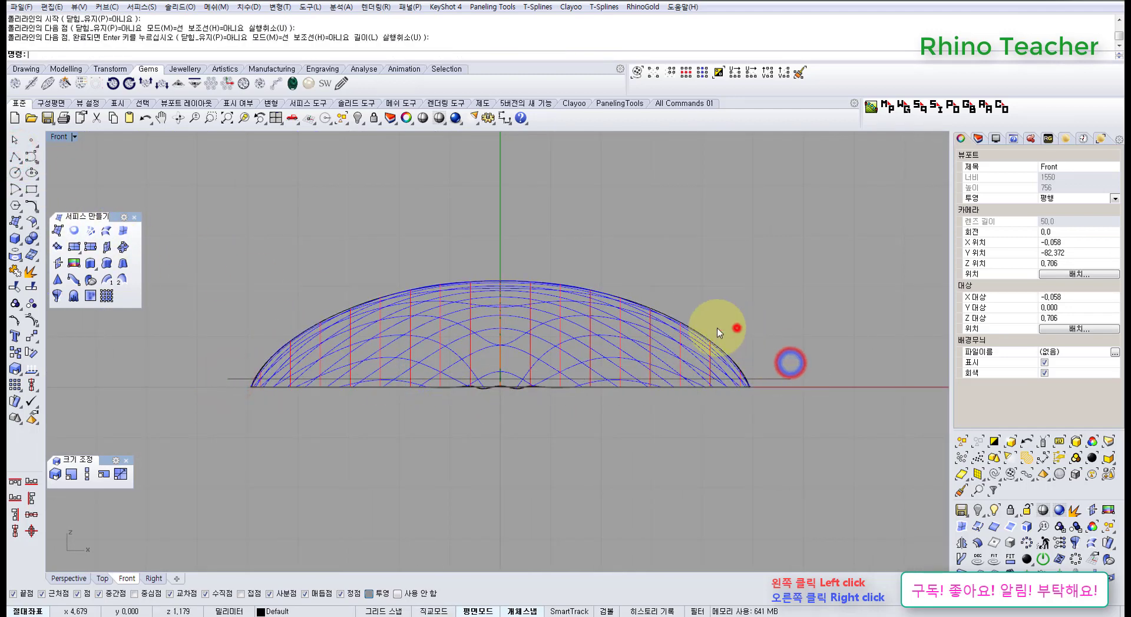
- Split the five-curve heart patch with the horizontal line and delete the uneven strip along its base
click(736, 329)
click(640, 336)
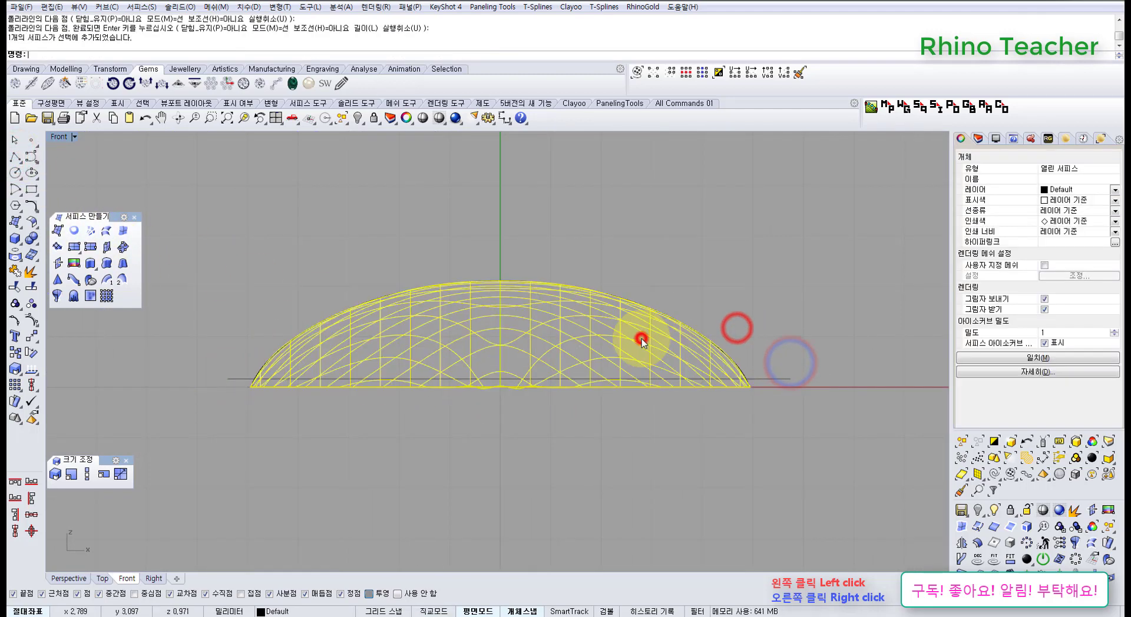
click(32, 287)
click(243, 380)
right_click(243, 380)
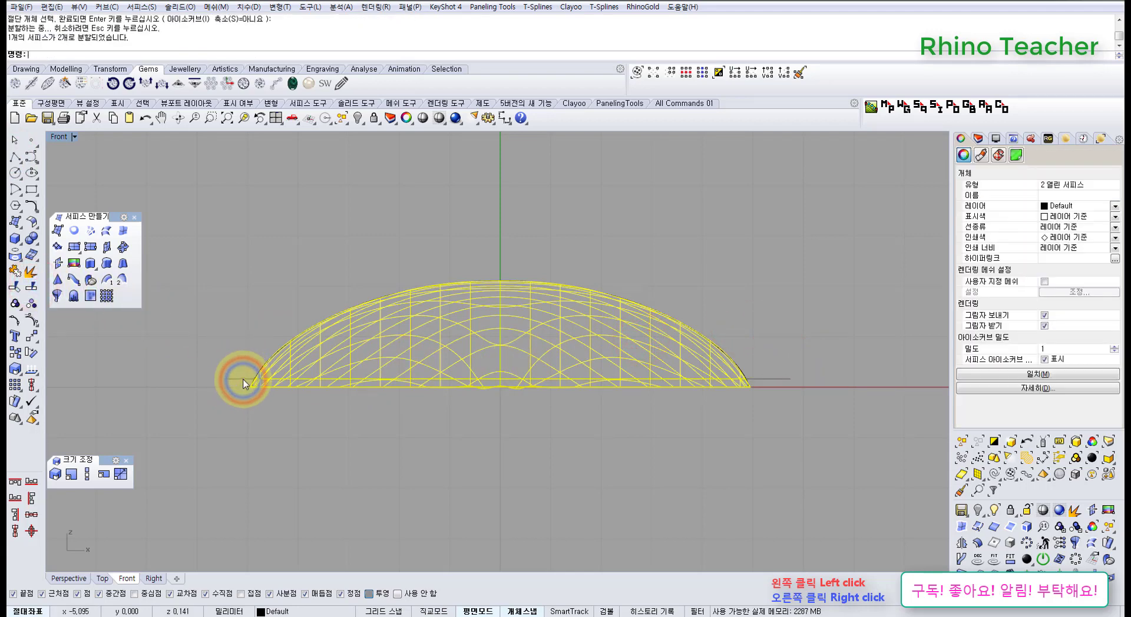
ctrl+drag(711, 274, 572, 338)
key(Delete)
right_drag(607, 343, 541, 355)
click(542, 355)
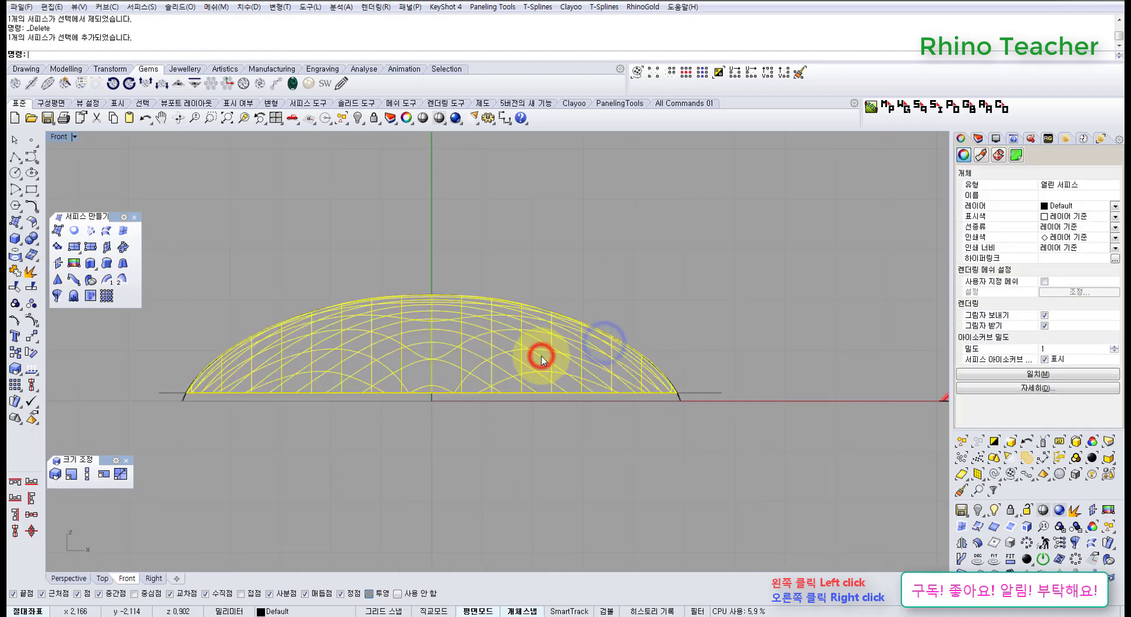
- Check the cut edge in the Perspective view, then undo the strip deletion and the split
key(ctrl+F4)
scroll(481, 397, down, 5)
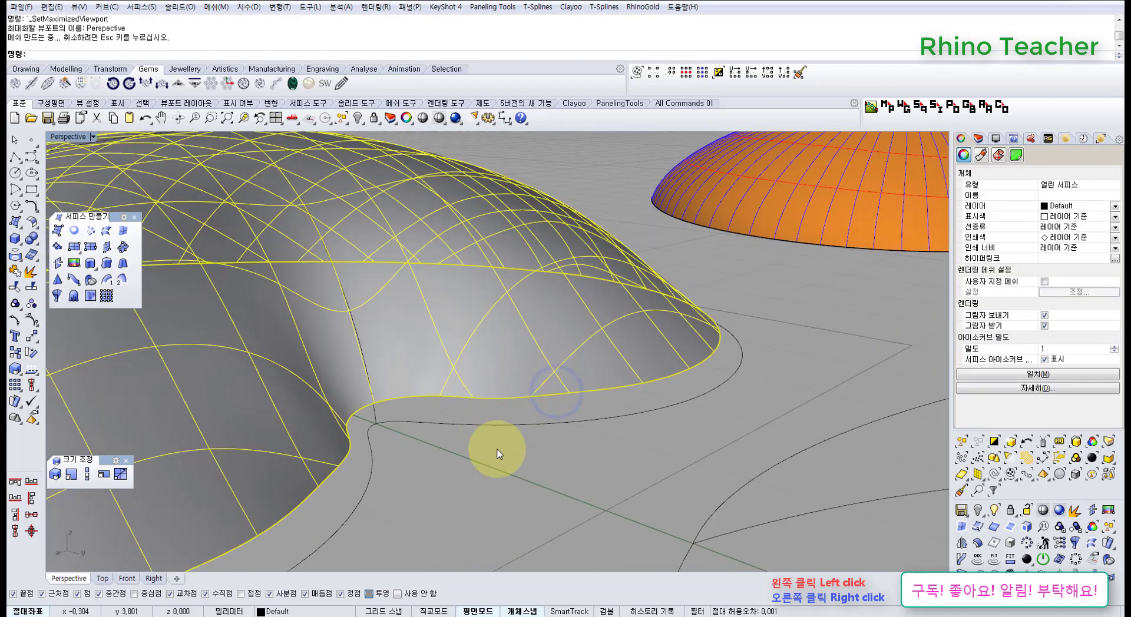
click(496, 449)
key(ctrl+z)
key(ctrl+z)
scroll(448, 456, down, 5)
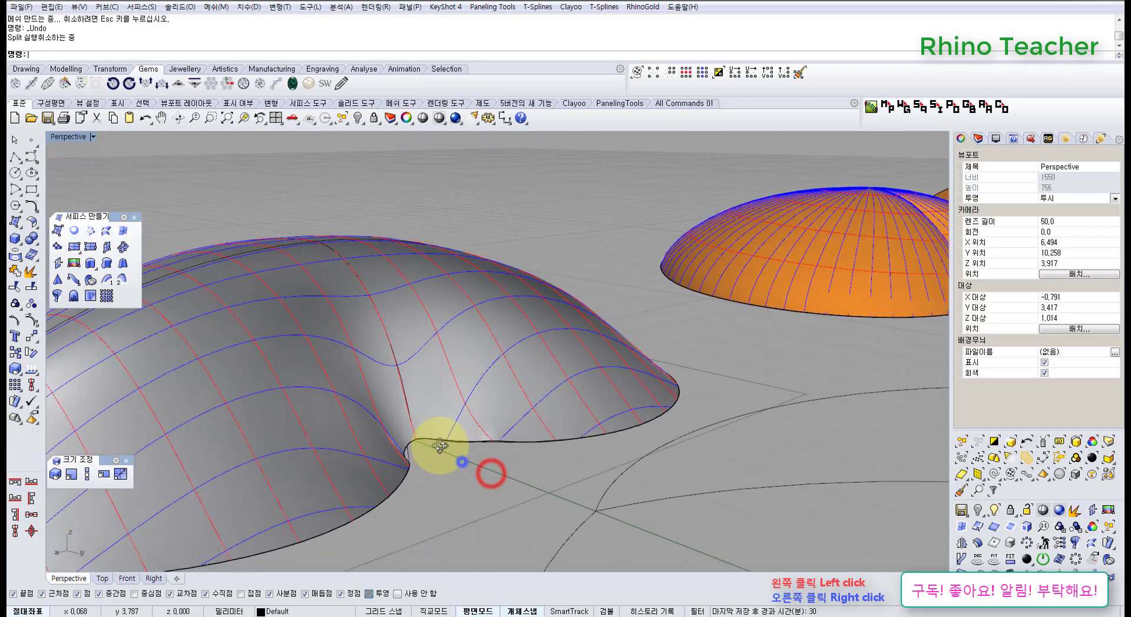
right_drag(461, 461, 524, 459)
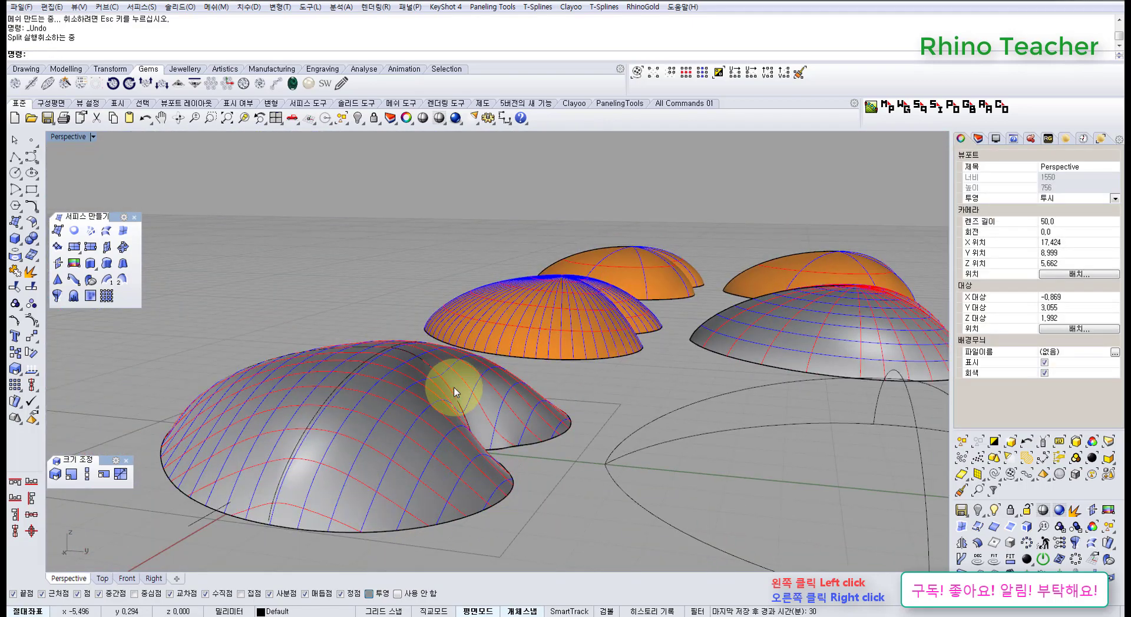
- Delete the five-curve patch surface from the lower wireframe heart at the origin
scroll(454, 347, down, 5)
right_drag(449, 338, 542, 383)
scroll(556, 487, up, 3)
scroll(634, 371, down, 6)
right_drag(622, 364, 575, 418)
scroll(575, 418, up, 3)
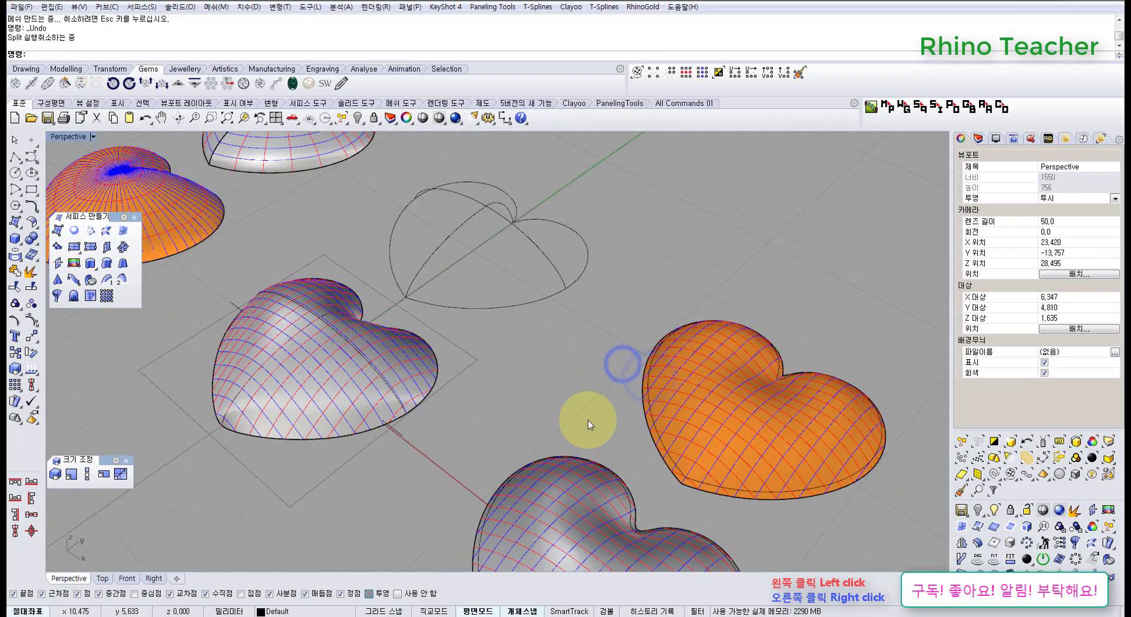
scroll(588, 420, down, 1)
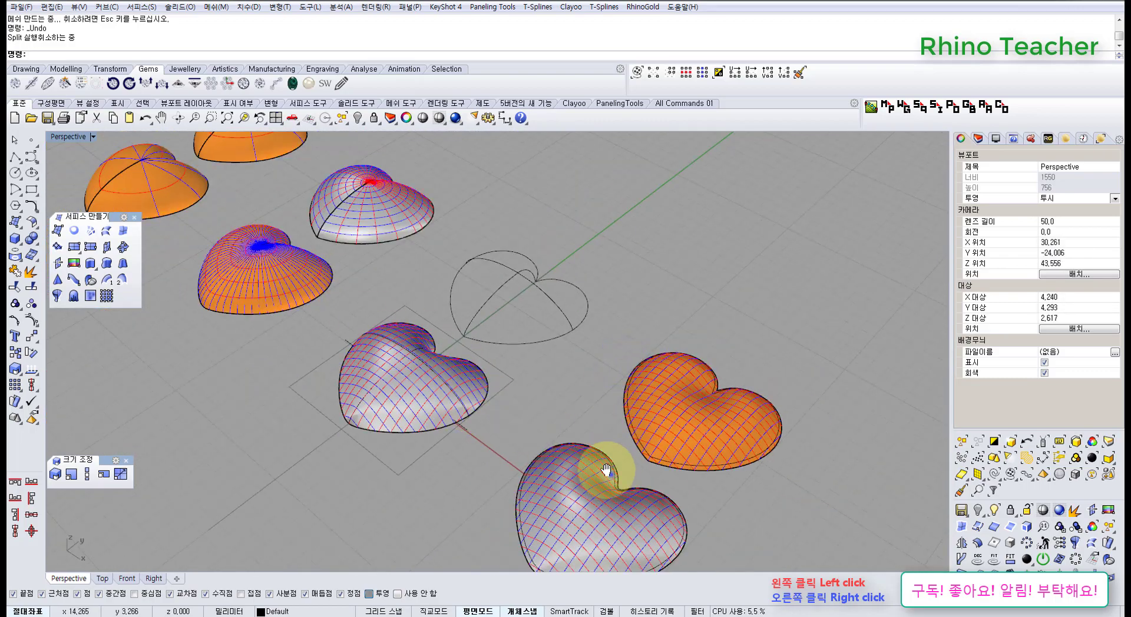
right_drag(606, 469, 586, 414)
click(371, 365)
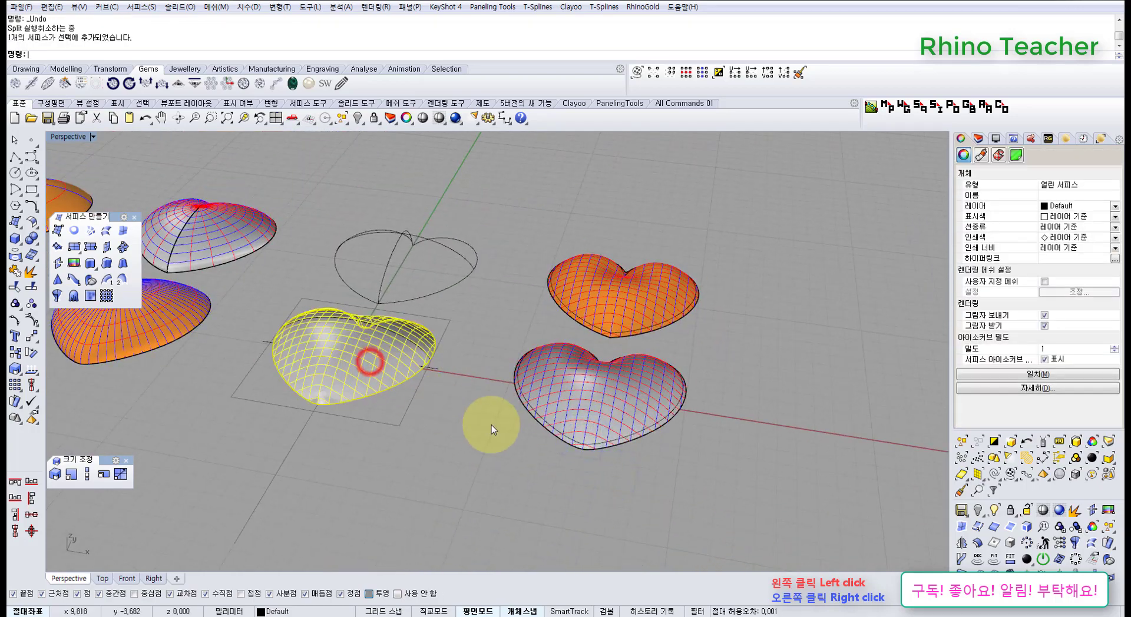
key(Delete)
- Move both heart patches made from offset curves 15 mm horizontally away from their curves in the Top view
right_drag(586, 397, 624, 447)
click(623, 446)
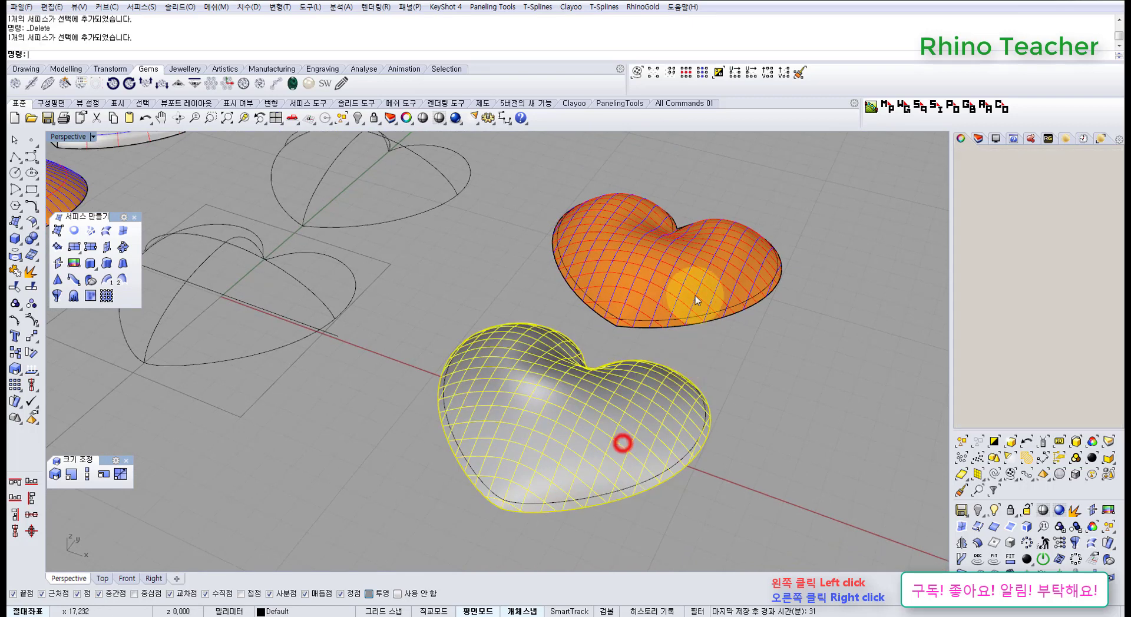
shift+click(696, 290)
key(ctrl+F1)
scroll(681, 373, down, 4)
right_drag(650, 388, 515, 414)
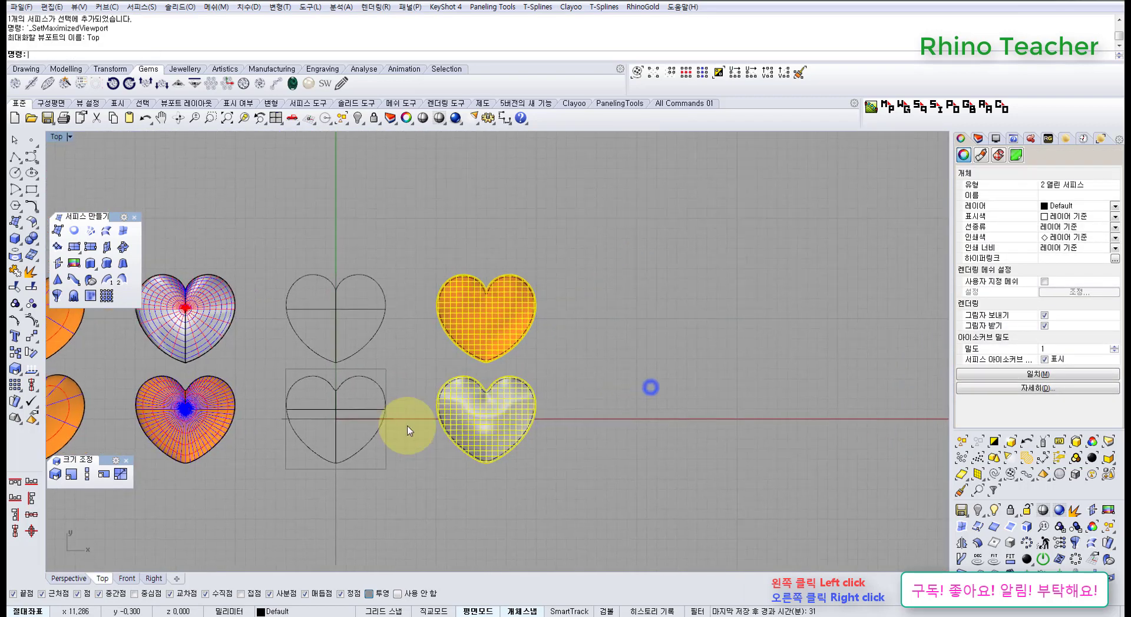
click(33, 338)
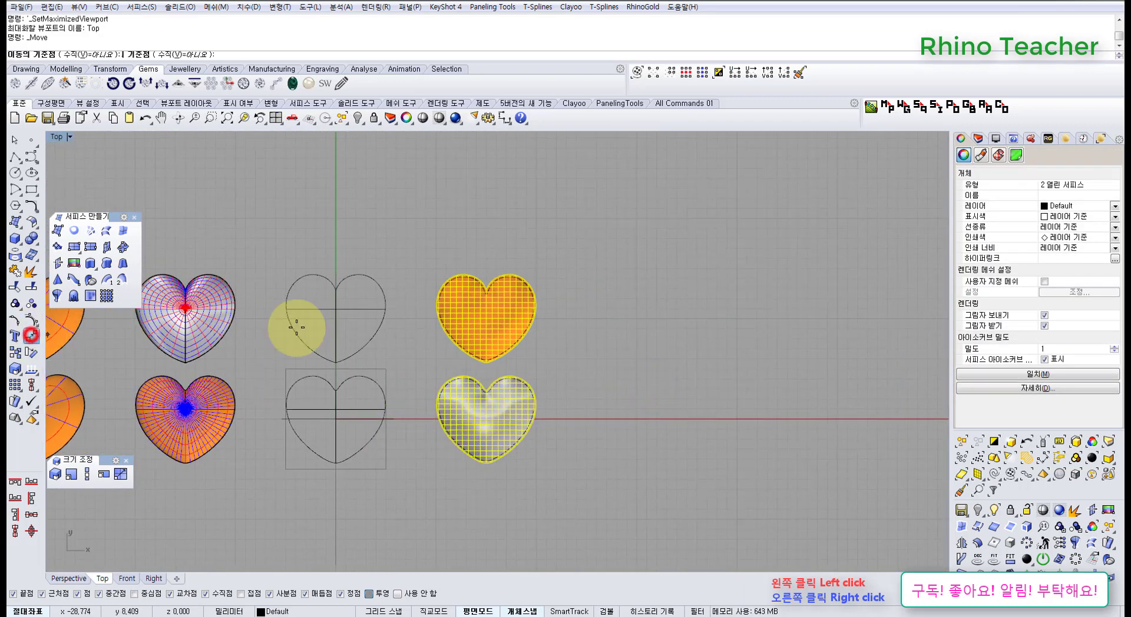
click(426, 229)
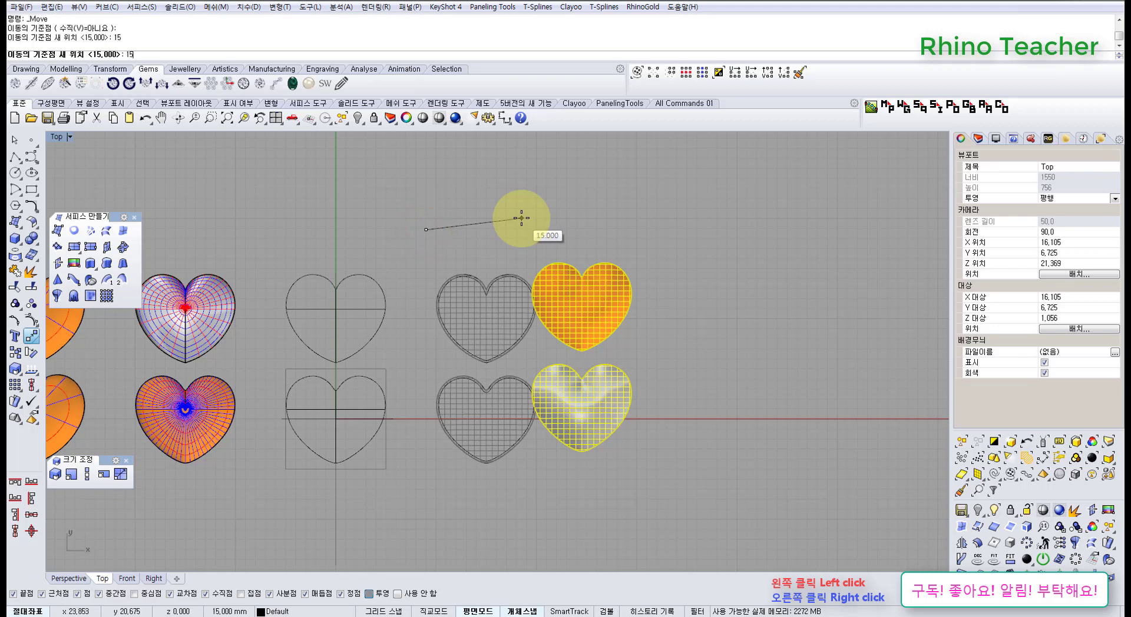
shift+click(502, 200)
click(539, 228)
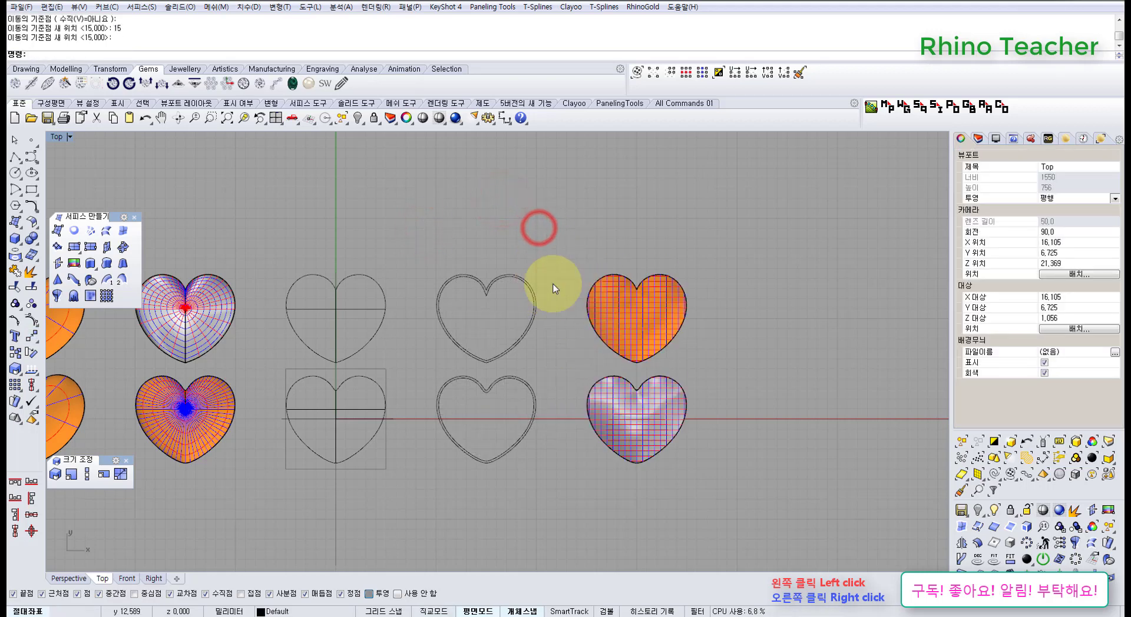
- Examine the edges and notches of the two moved heart patches in the Perspective view
right_drag(658, 316, 600, 336)
key(ctrl+F4)
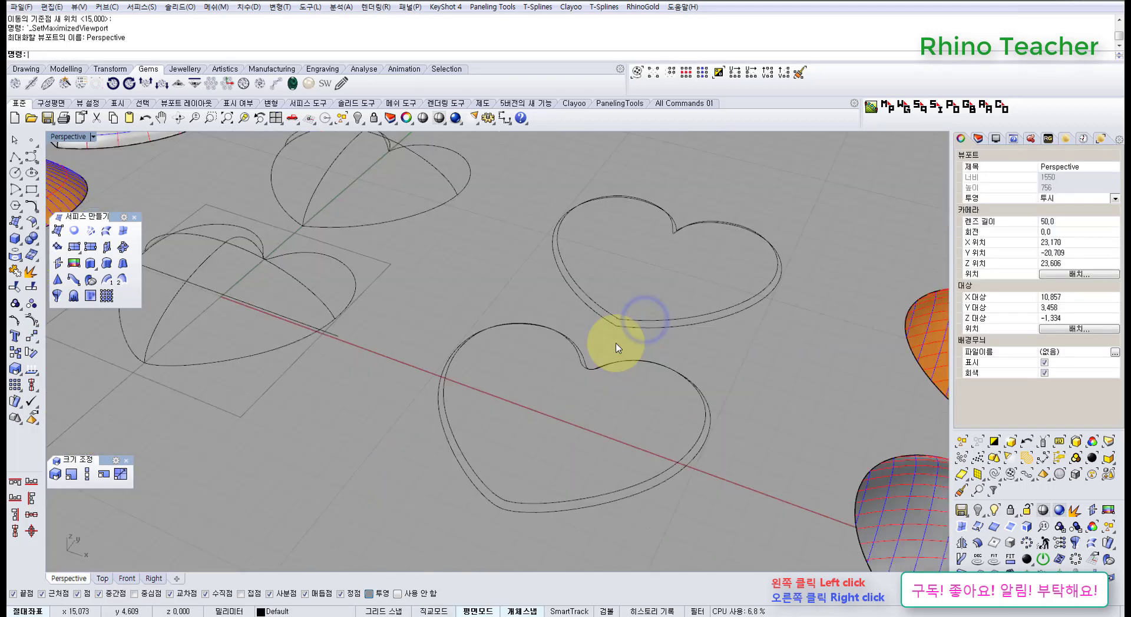
right_drag(670, 374, 512, 348)
scroll(580, 392, down, 4)
shift+right_drag(585, 394, 489, 218)
right_drag(530, 280, 371, 306)
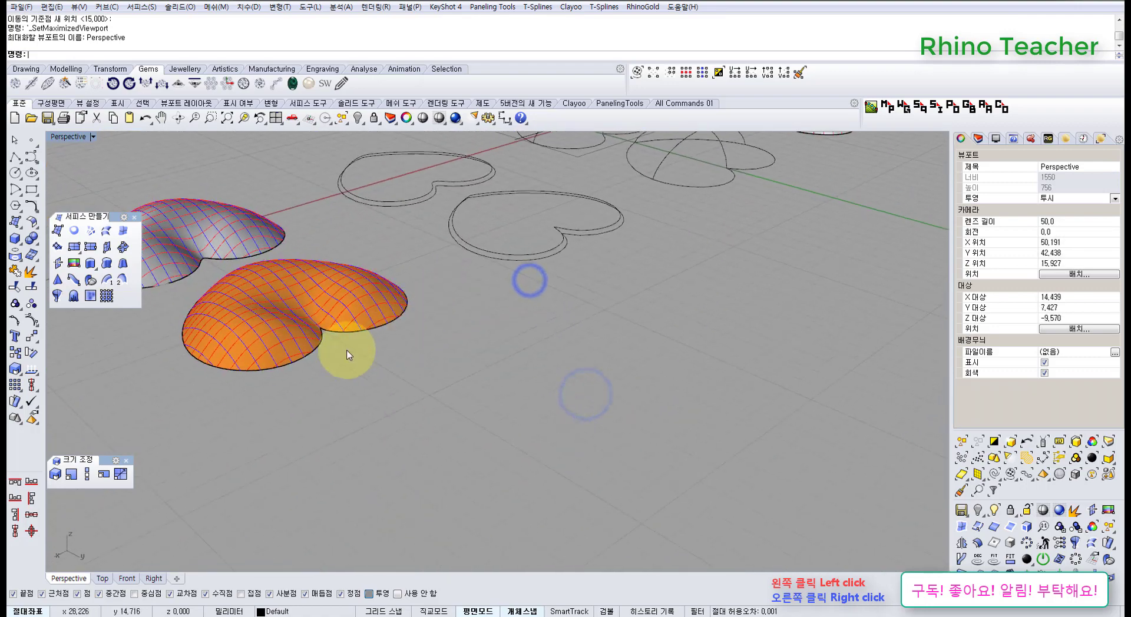
scroll(310, 327, up, 15)
scroll(359, 314, down, 10)
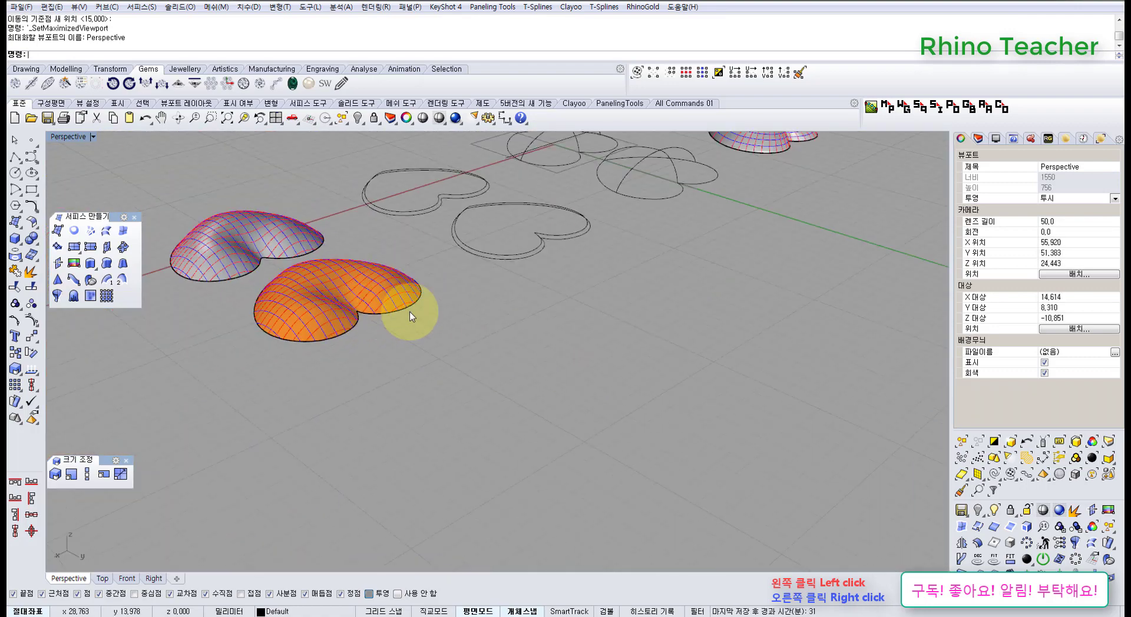
- Undo the move of the two heart patches and view the notch of the orange one up close
key(ctrl+z)
scroll(536, 249, up, 2)
scroll(536, 249, up, 12)
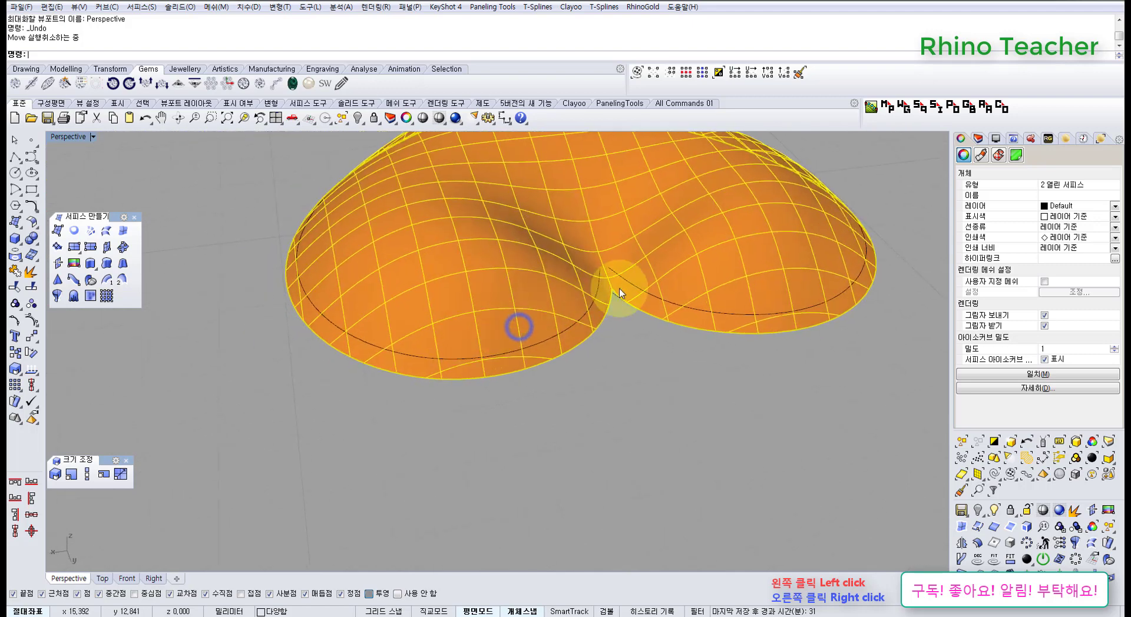
- Restore the undone edits up to the 15 mm move of the two heart patches away from their offset curves
scroll(600, 303, down, 12)
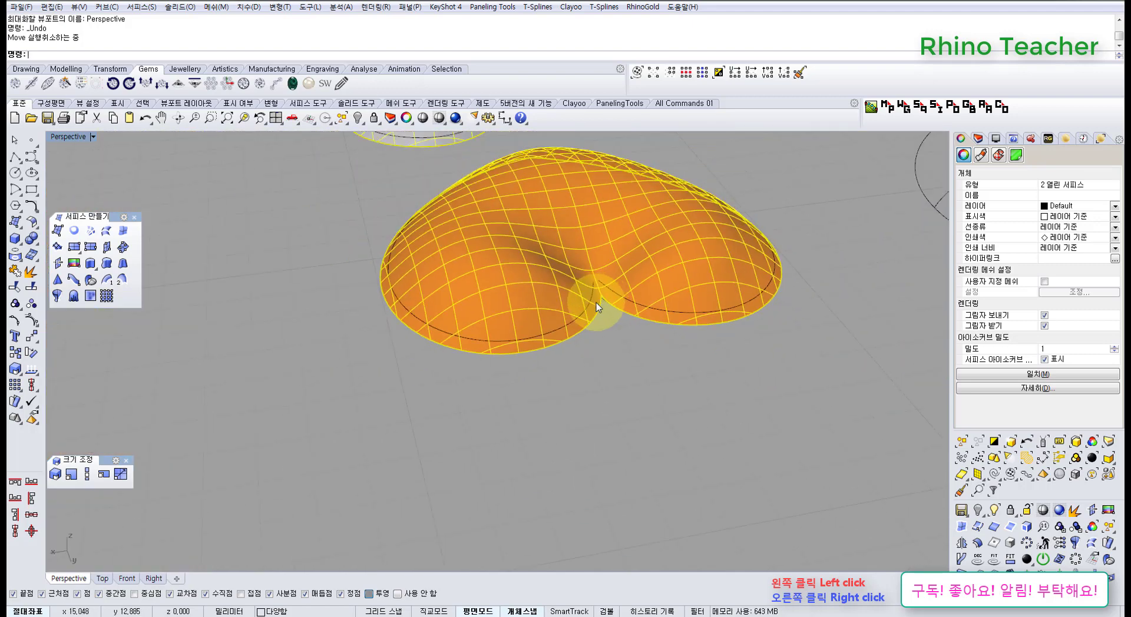
key(ctrl+z)
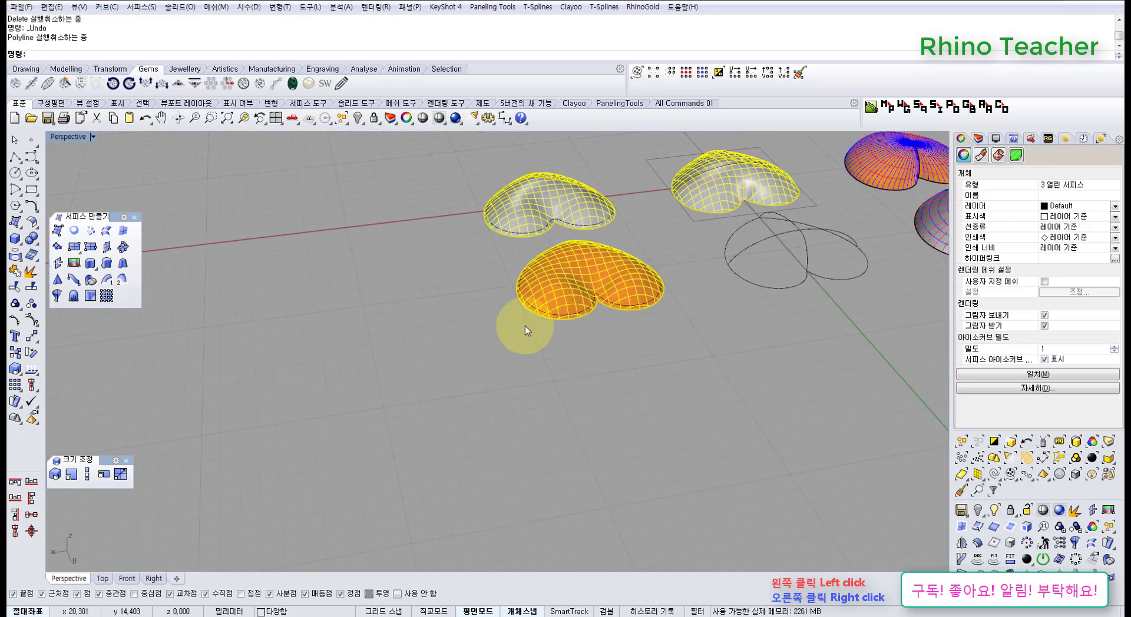
key(ctrl+y)
key(ctrl+y)
key(ctrl+y)
key(ctrl+y)
right_drag(421, 380, 496, 338)
scroll(635, 405, down, 3)
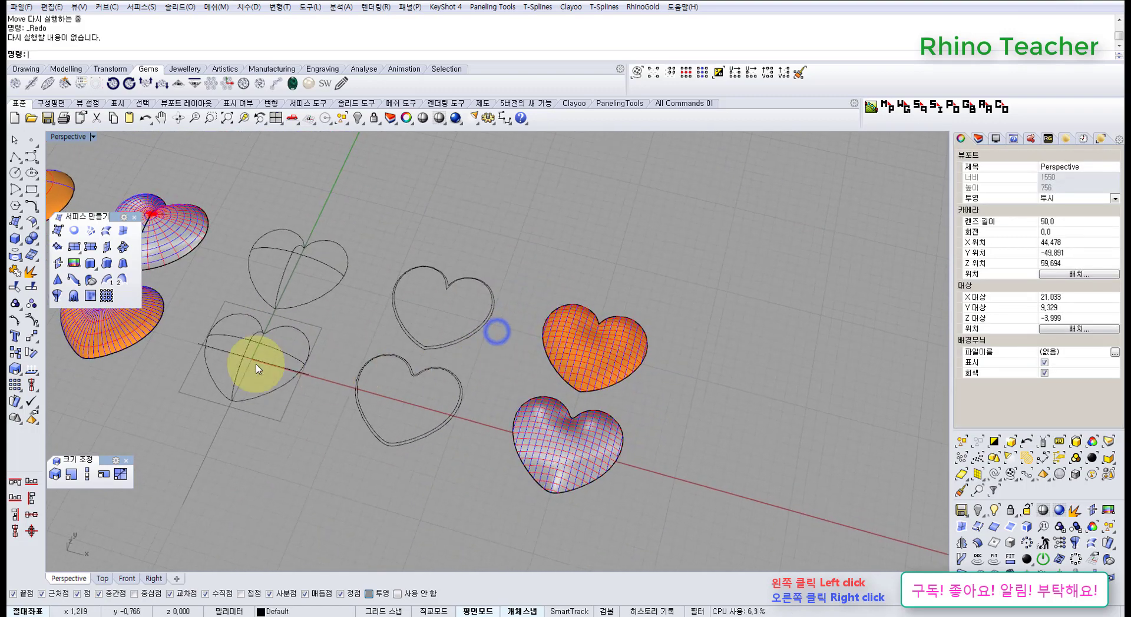
scroll(257, 364, up, 6)
right_drag(315, 386, 405, 407)
scroll(360, 380, down, 4)
shift+right_drag(742, 369, 613, 335)
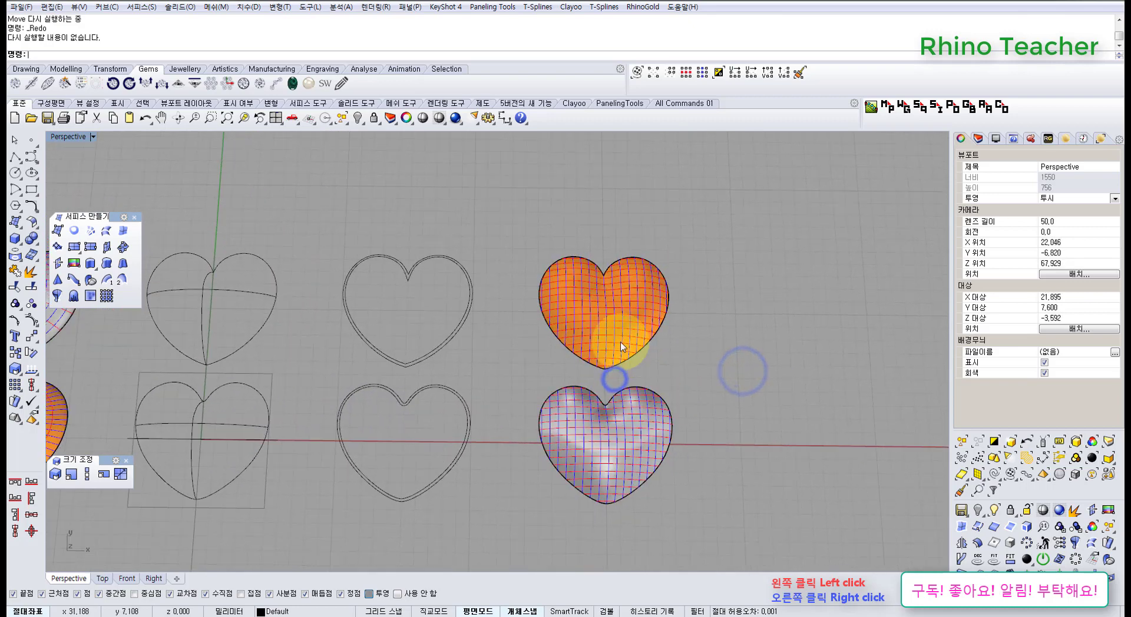
- Turn on the control points of the grey heart patch and check both moved patches
click(616, 340)
shift+click(628, 436)
click(726, 331)
click(618, 429)
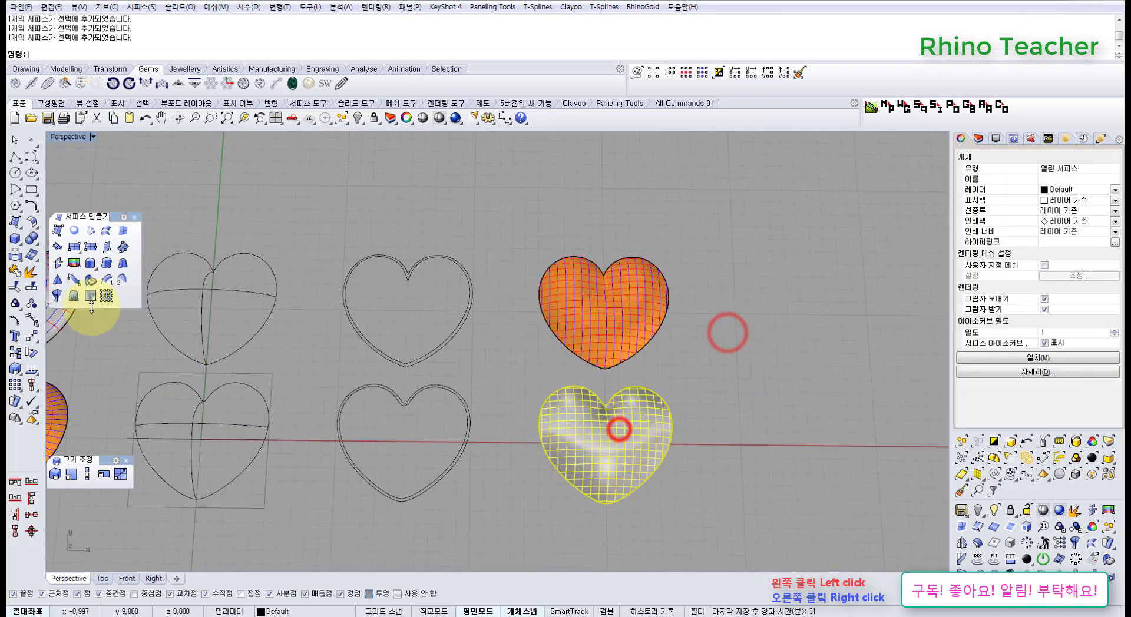
click(29, 319)
mouse_move(645, 436)
right_down()
mouse_move(652, 305)
mouse_move(652, 422)
right_up()
click(651, 419)
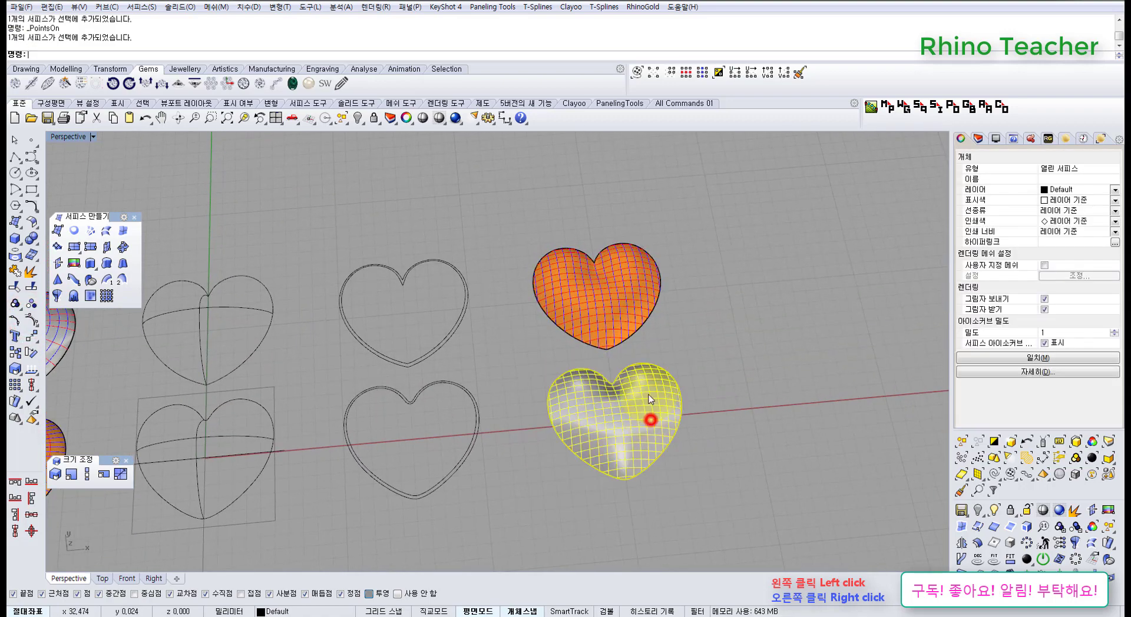
shift+click(610, 277)
scroll(586, 305, down, 3)
- Delete the four closed offset heart curves between the wireframe hearts and the moved patches
click(506, 455)
drag(476, 402, 433, 294)
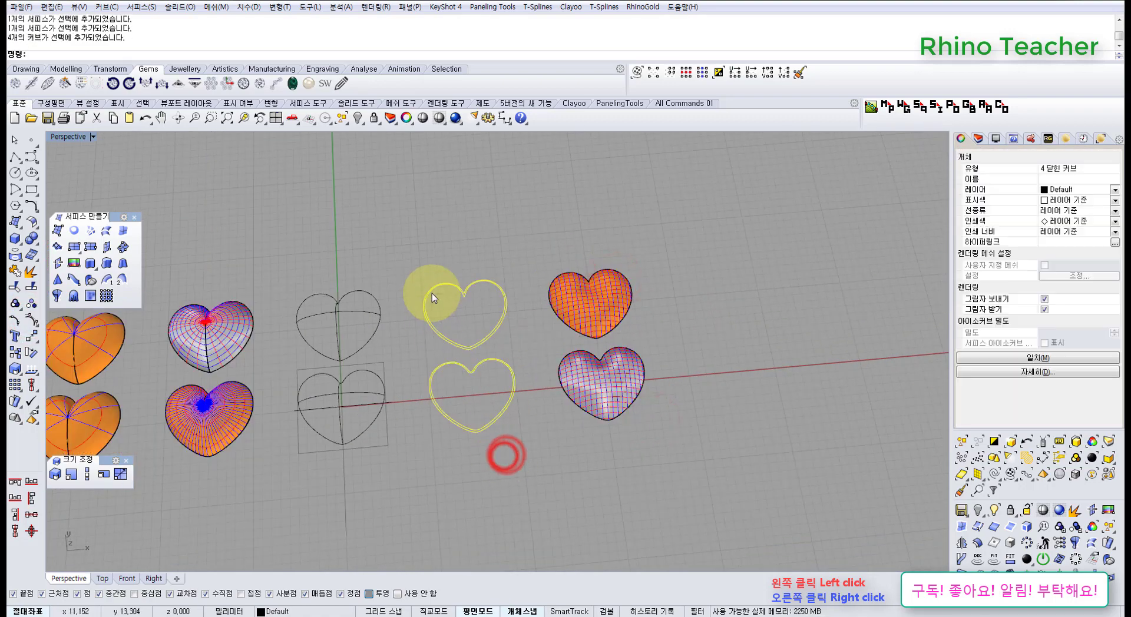
key(Delete)
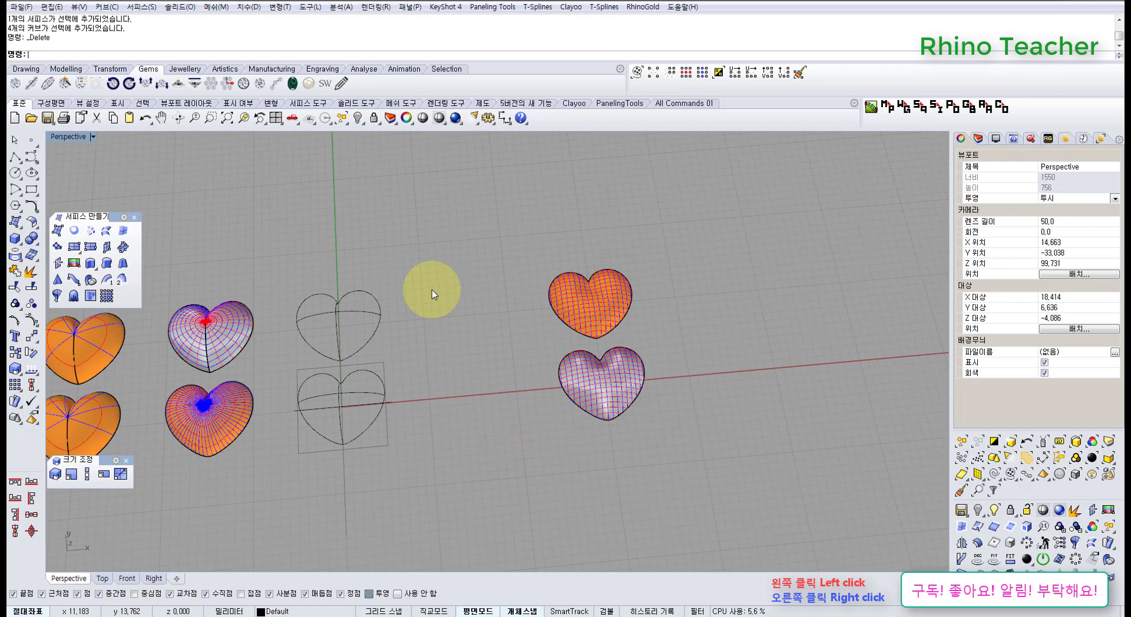
- Copy the outline curves of both wireframe hearts 15 mm horizontally into the gap before the moved patches
shift+right_drag(406, 394, 532, 343)
right_drag(533, 342, 471, 294)
scroll(435, 307, up, 6)
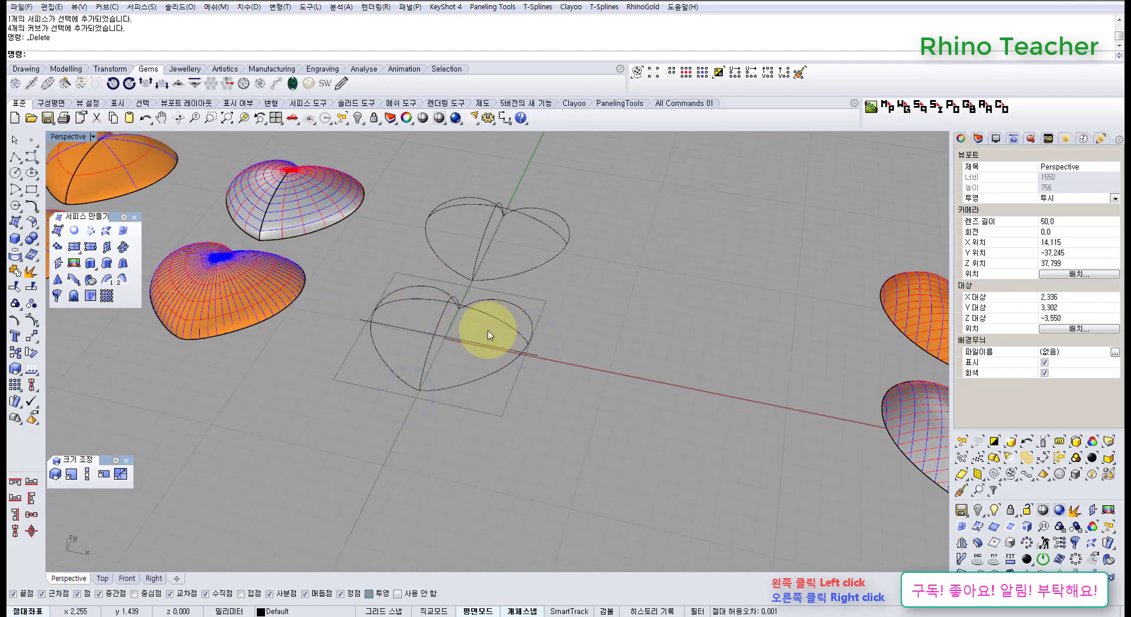
right_drag(457, 379, 606, 393)
scroll(465, 398, up, 4)
right_drag(606, 393, 605, 371)
drag(626, 421, 596, 390)
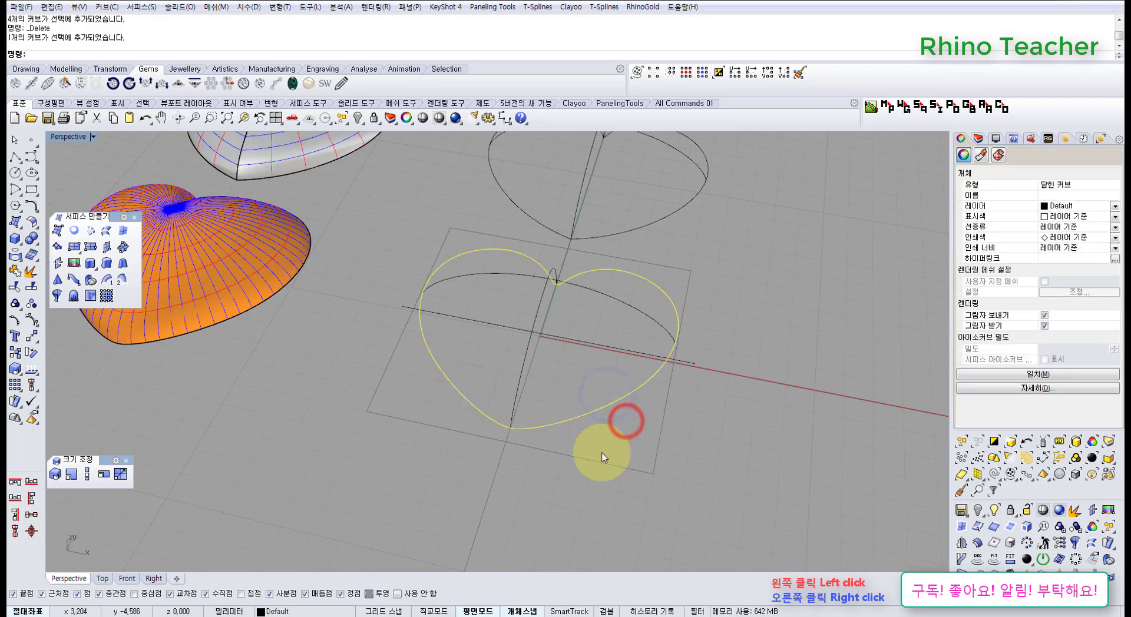
right_drag(559, 368, 547, 424)
scroll(561, 424, down, 5)
right_drag(571, 464, 642, 435)
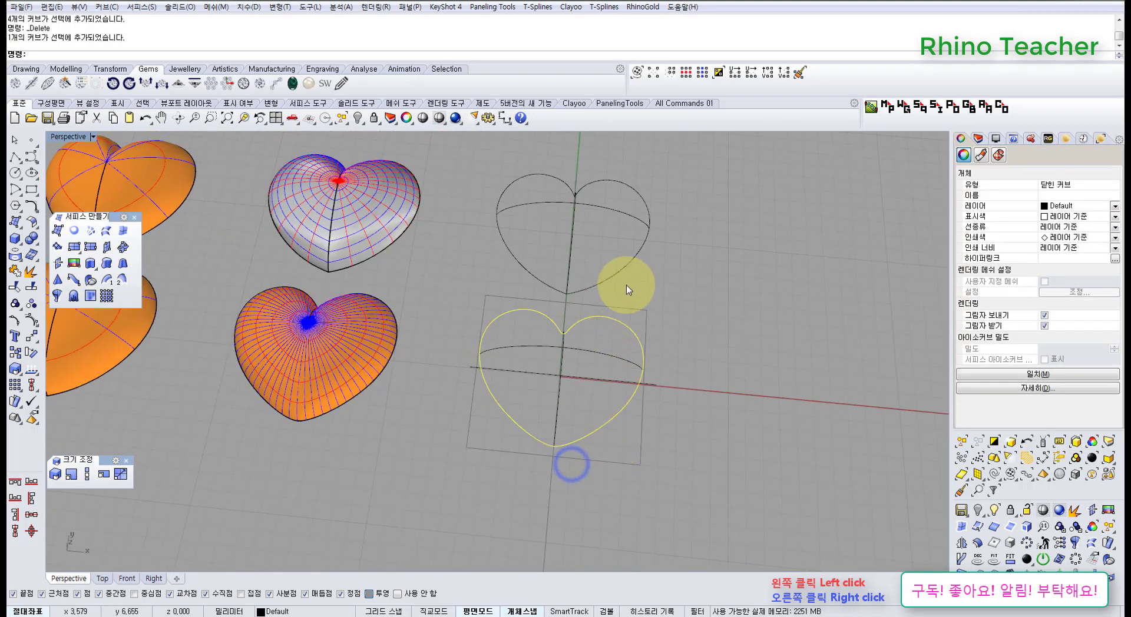
scroll(624, 275, down, 5)
scroll(578, 282, up, 7)
shift+click(561, 283)
scroll(598, 318, down, 4)
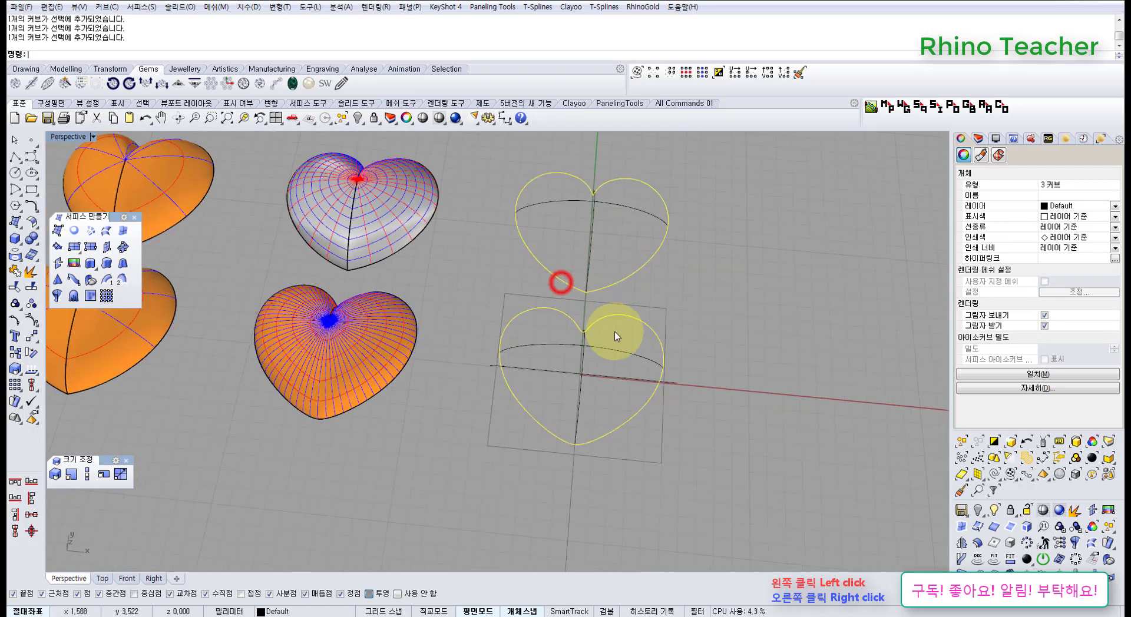
shift+right_drag(610, 332, 432, 346)
click(295, 479)
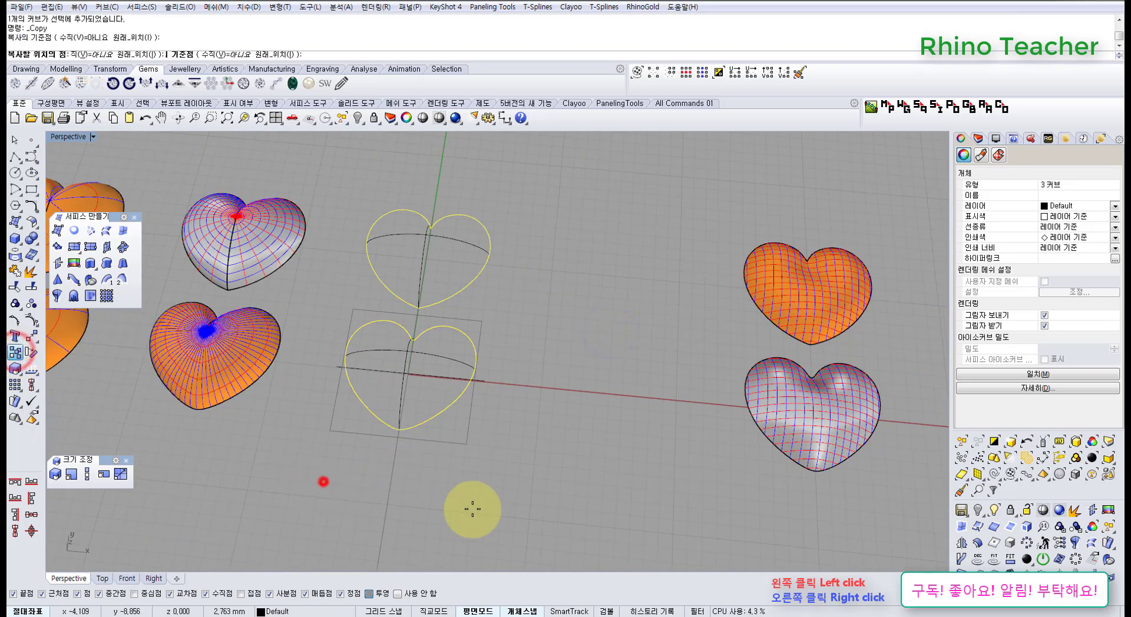
text(15)
key(Return)
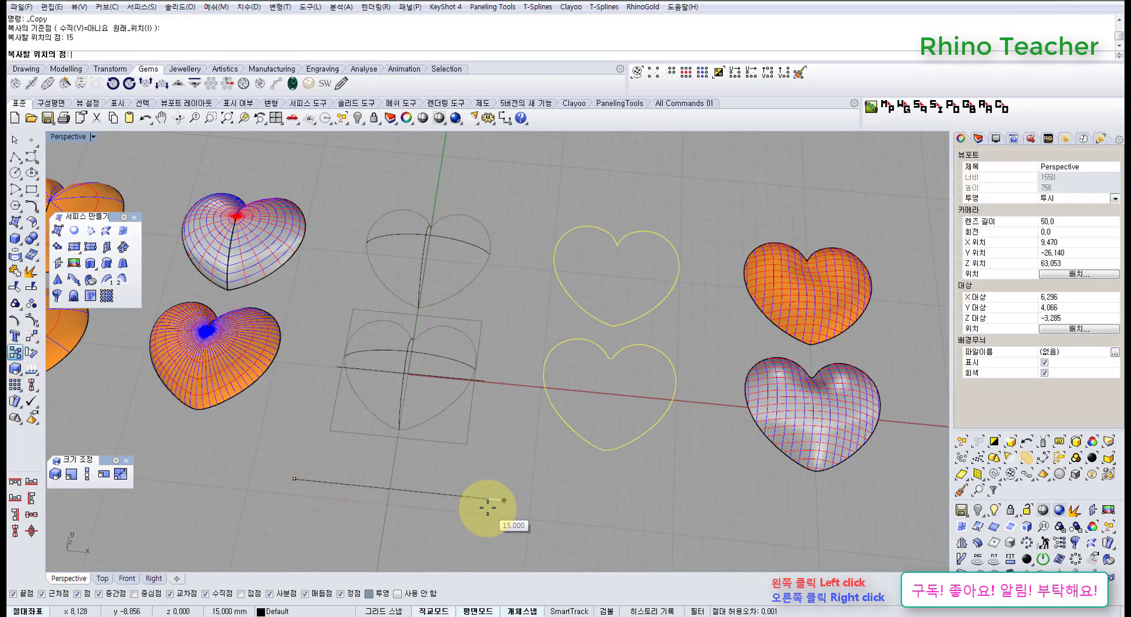
click(578, 517)
key(Return)
click(566, 451)
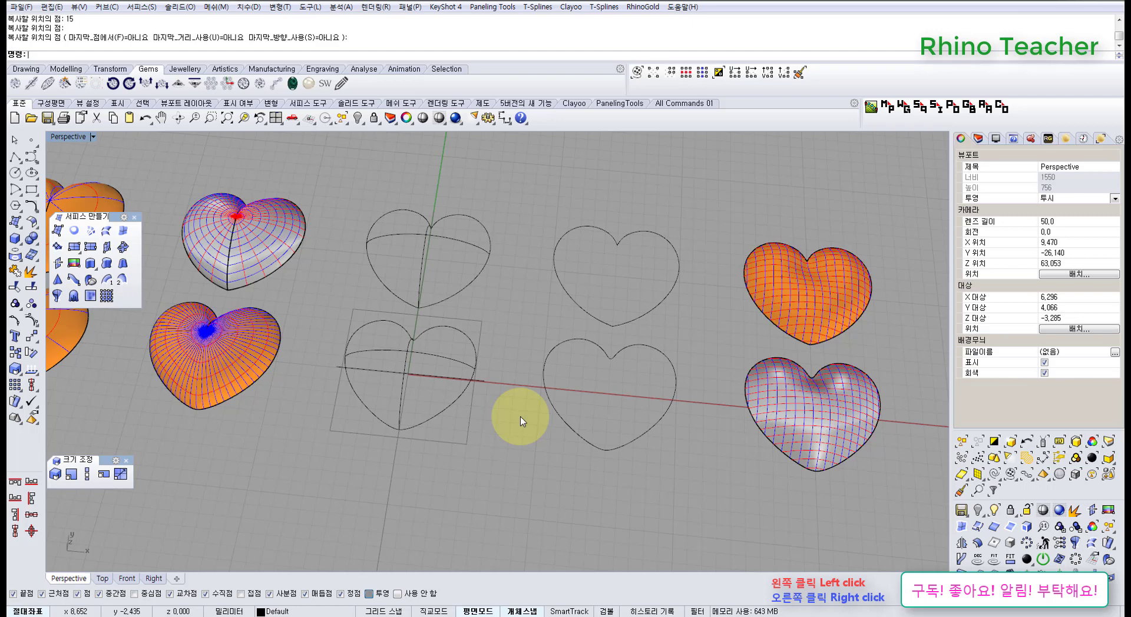
right_drag(609, 462, 626, 438)
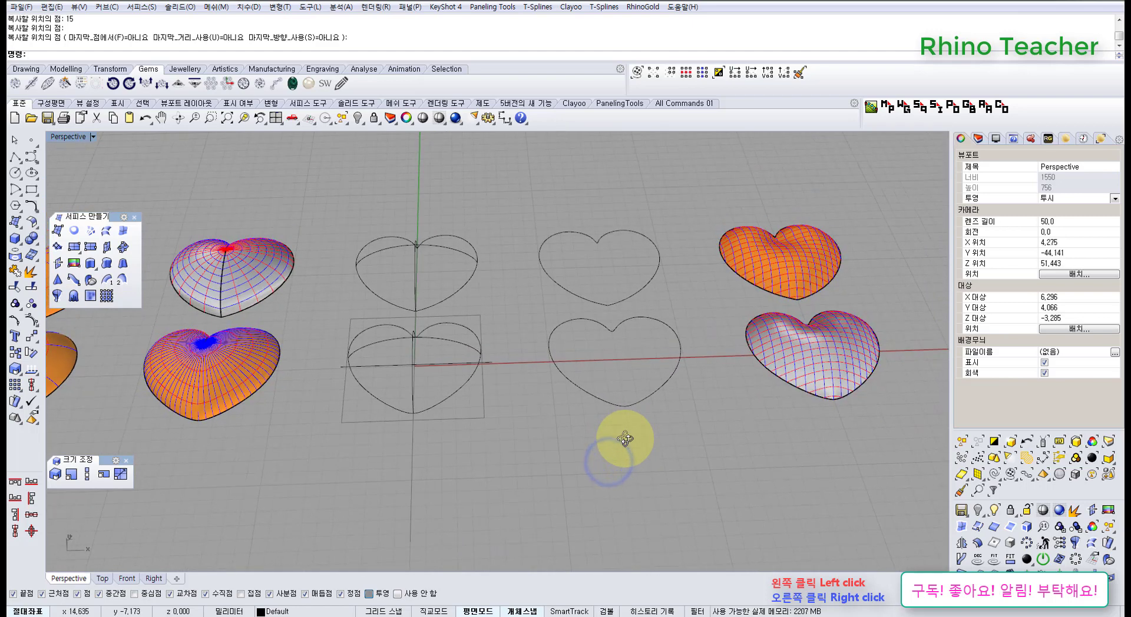
click(236, 353)
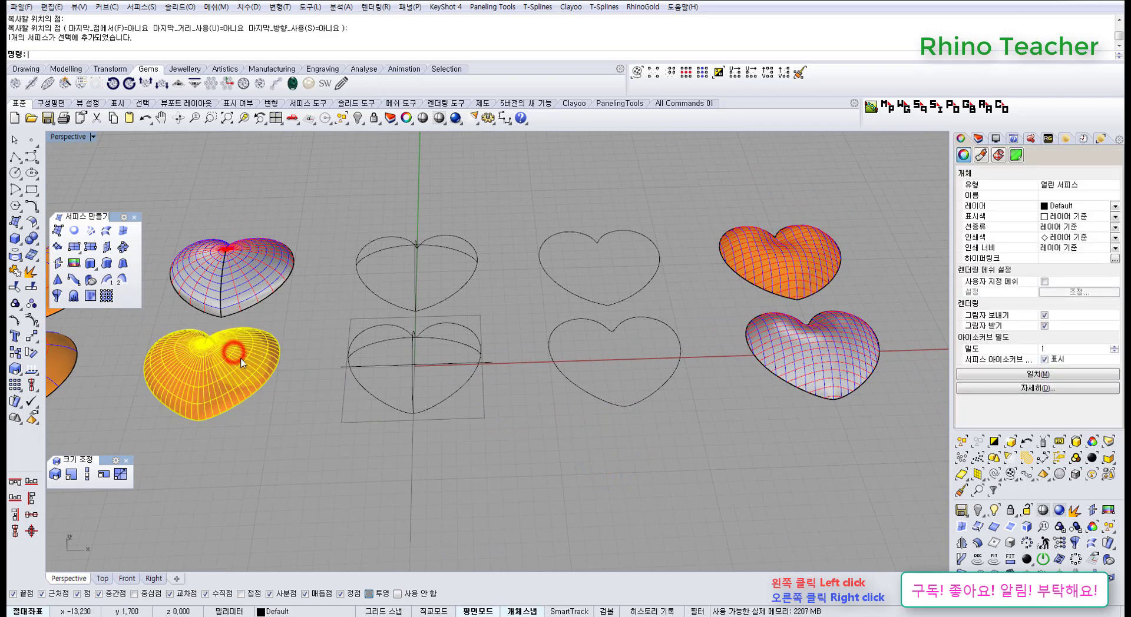
click(319, 477)
click(340, 478)
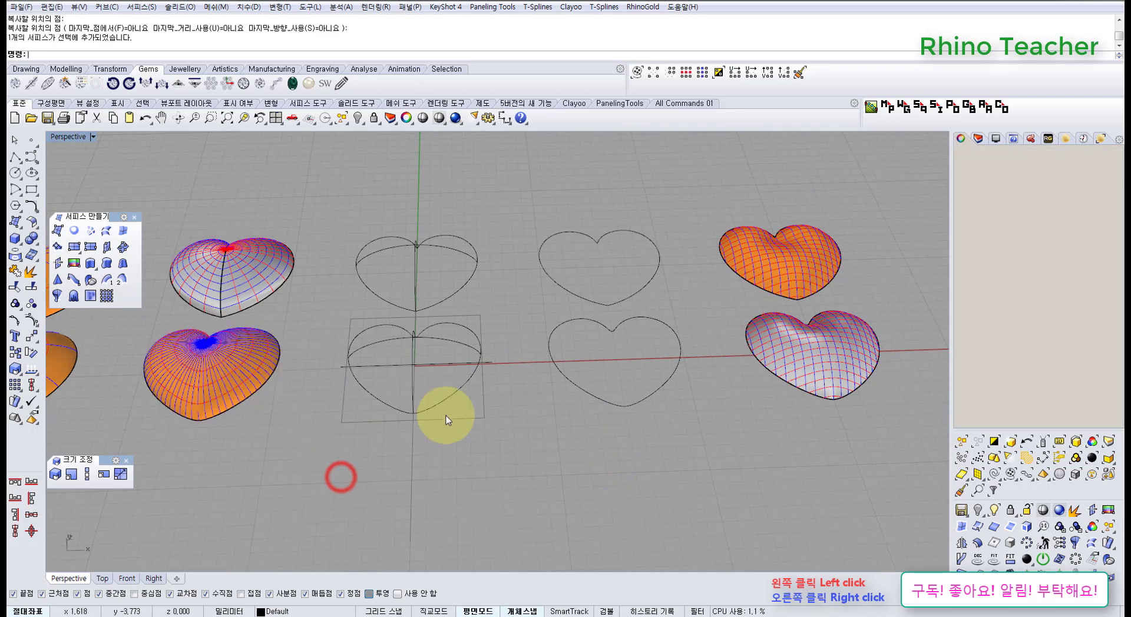
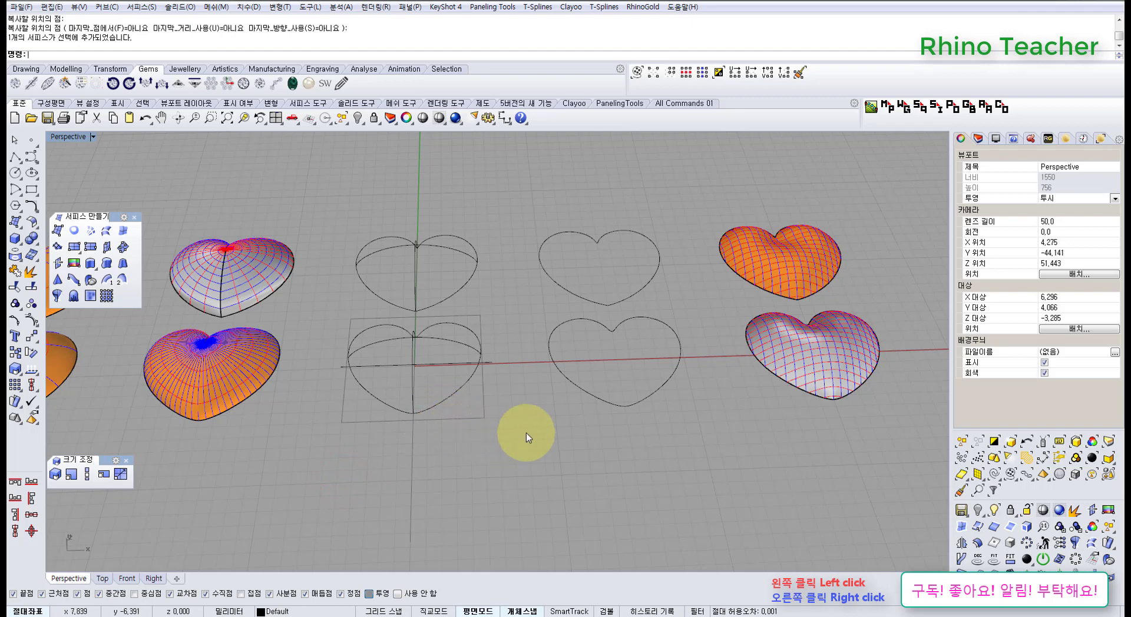
- Explode the lower copied heart outline into separate segments and check one of them
mouse_move(583, 391)
right_down()
mouse_move(576, 457)
mouse_move(542, 466)
right_up()
right_drag(573, 491, 497, 396)
scroll(471, 389, up, 6)
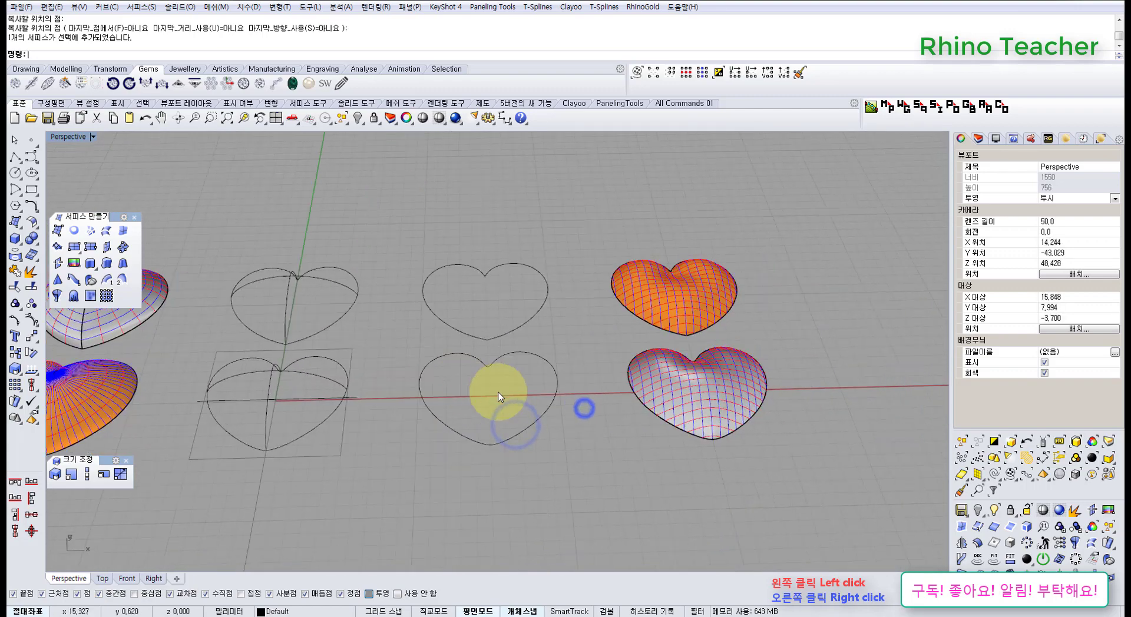
scroll(497, 396, up, 6)
drag(459, 441, 386, 492)
shift+drag(581, 270, 471, 235)
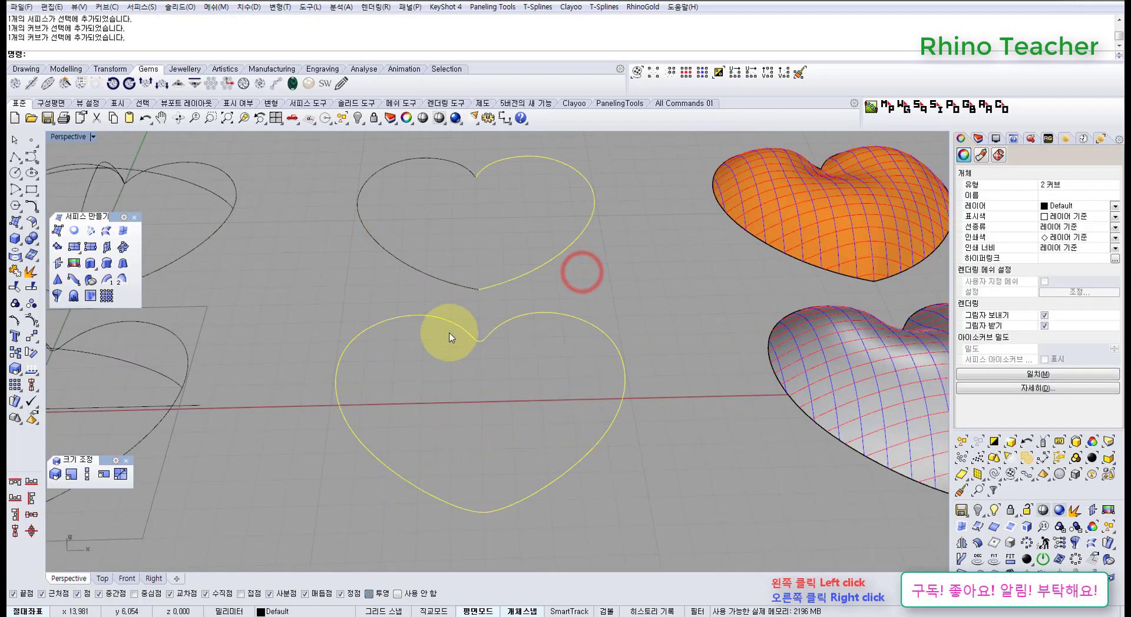
click(510, 445)
drag(478, 461, 397, 499)
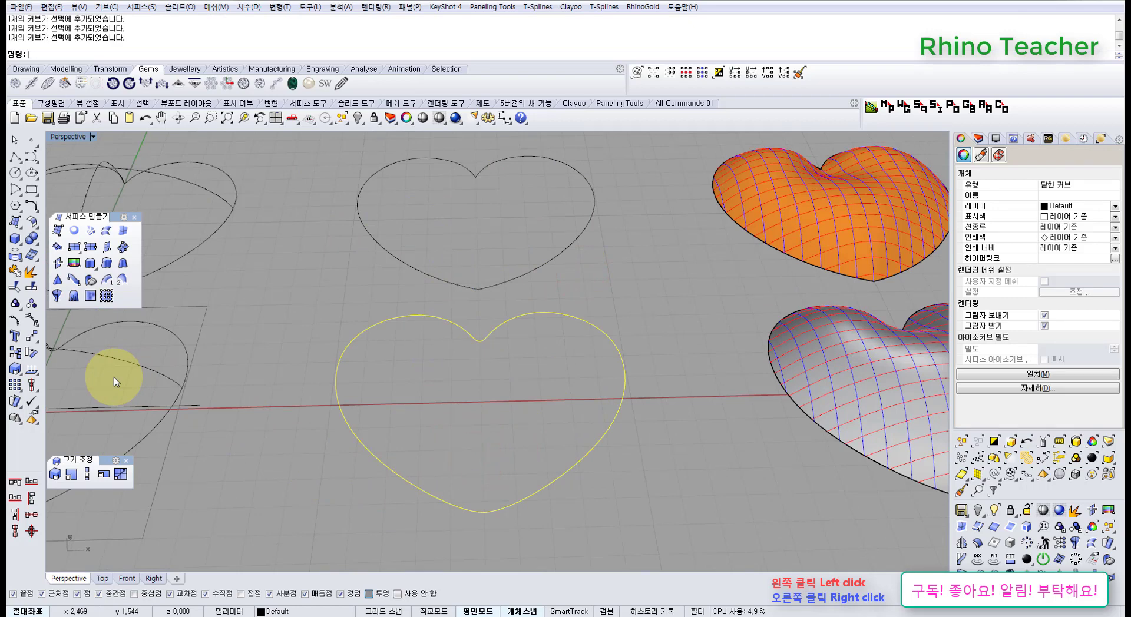
click(34, 276)
click(482, 447)
drag(441, 452, 370, 510)
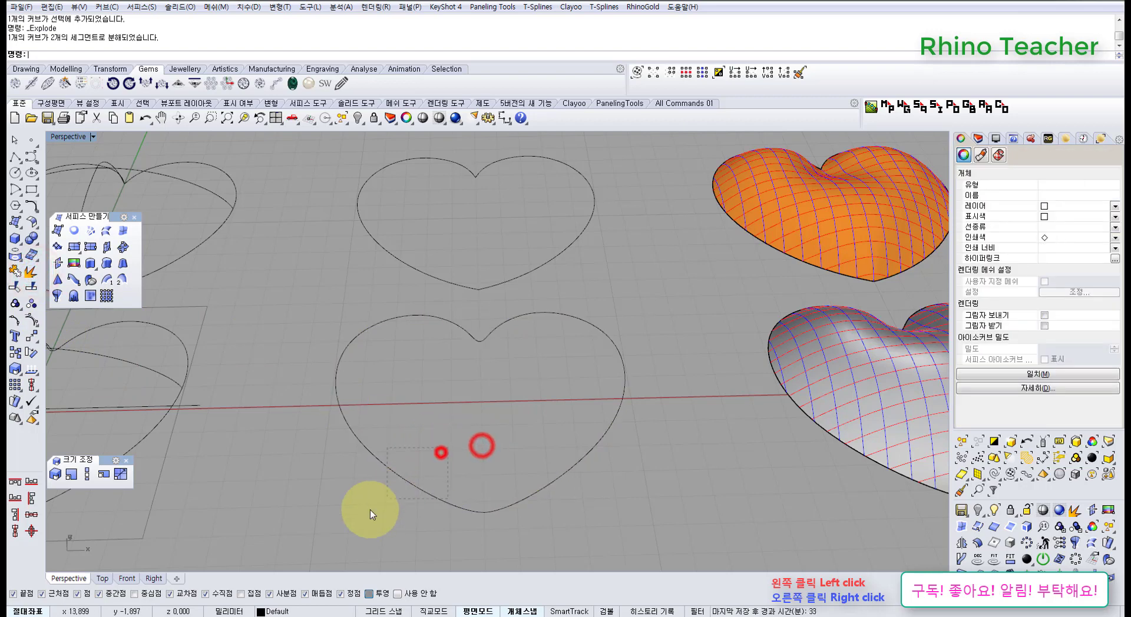
click(597, 486)
right_drag(597, 487, 601, 430)
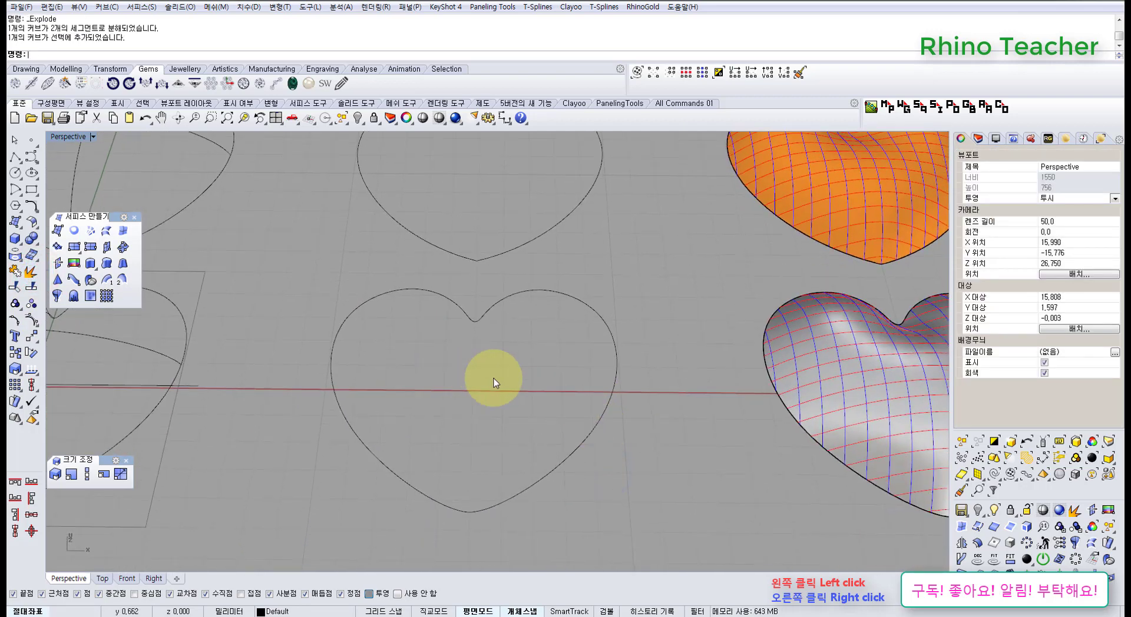
- Loft a surface between the two halves of the lower heart outline with the Normal style and no simplification
click(106, 230)
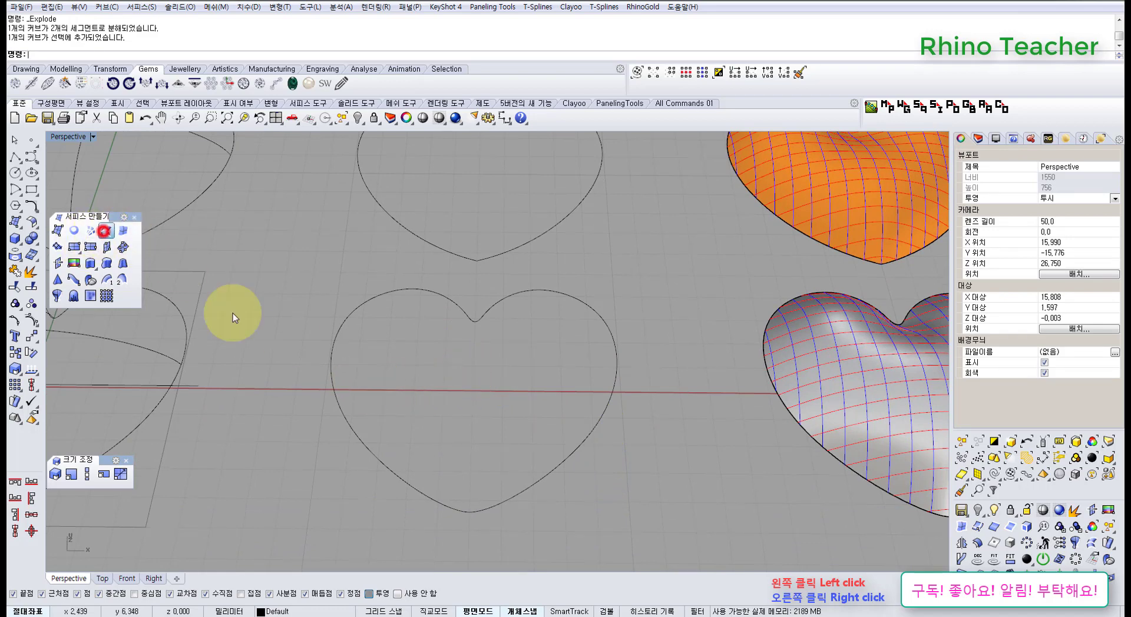
click(411, 485)
click(517, 493)
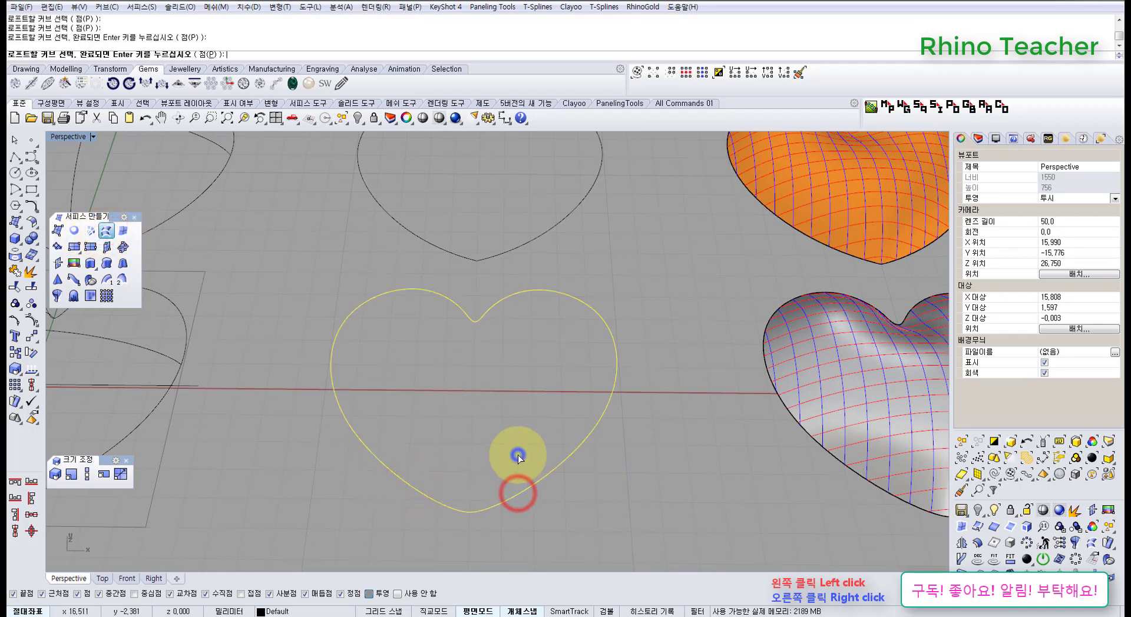
right_click(518, 455)
right_drag(589, 409, 522, 431)
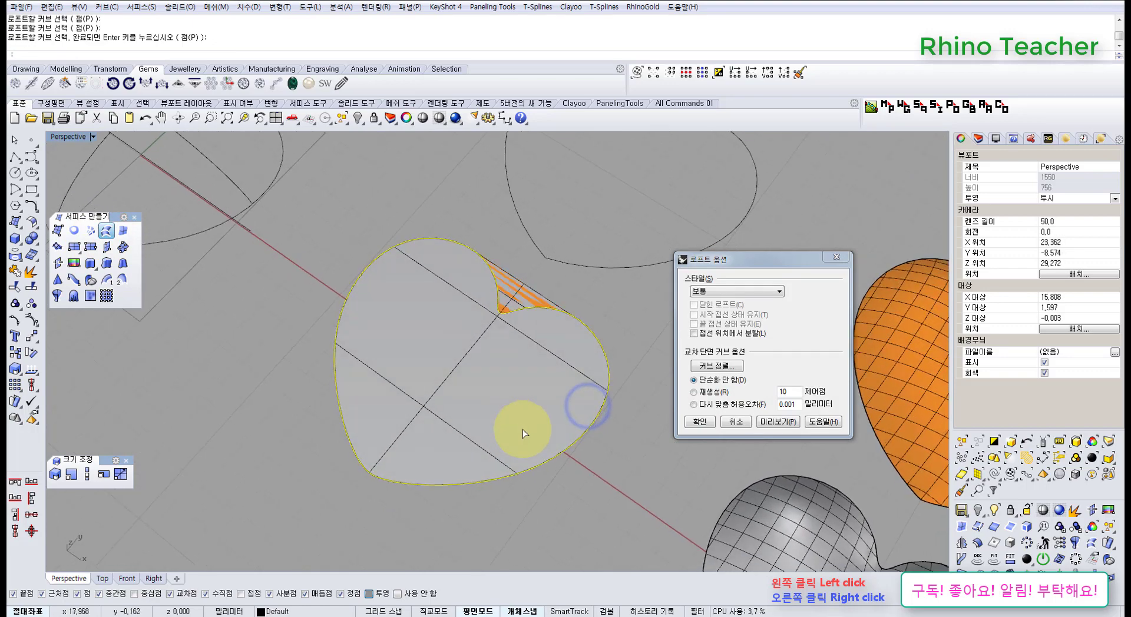
click(699, 422)
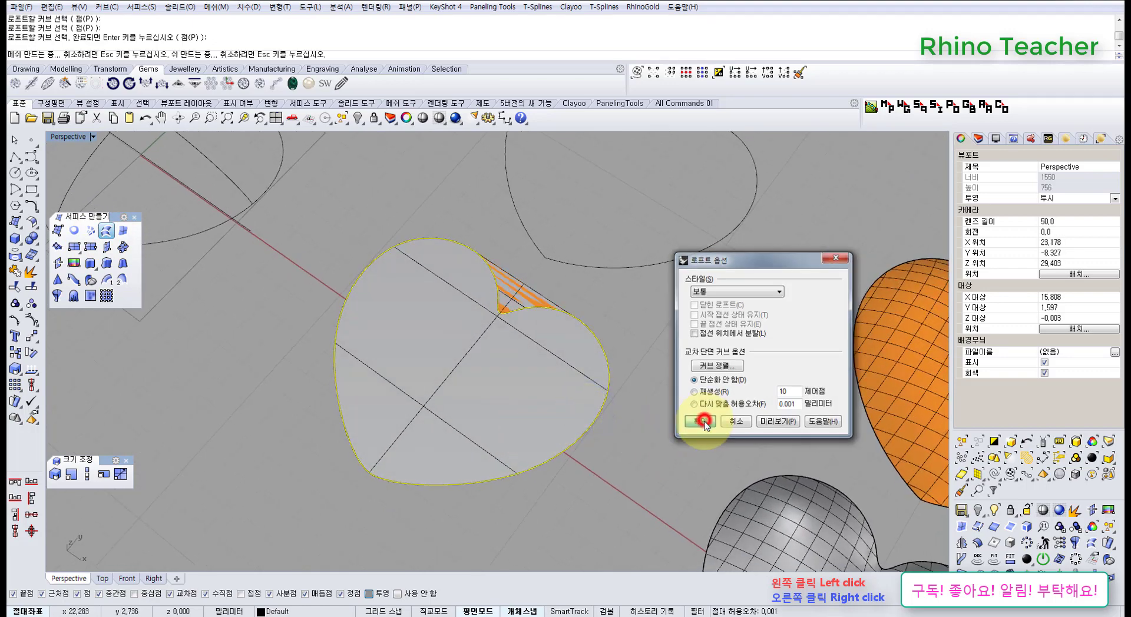
- Turn on the control points of the lofted heart surface
click(522, 409)
right_drag(542, 426, 579, 433)
key(F10)
right_drag(533, 392, 552, 355)
right_drag(530, 310, 533, 372)
scroll(468, 324, up, 6)
right_drag(469, 408, 466, 309)
ctrl+right_drag(434, 472, 444, 385)
- Scale the lofted heart's inner control points in one direction from the lower tip, pulling them back to the notch point
drag(388, 386, 574, 462)
right_drag(500, 293, 449, 353)
scroll(388, 271, up, 4)
shift+drag(387, 267, 472, 300)
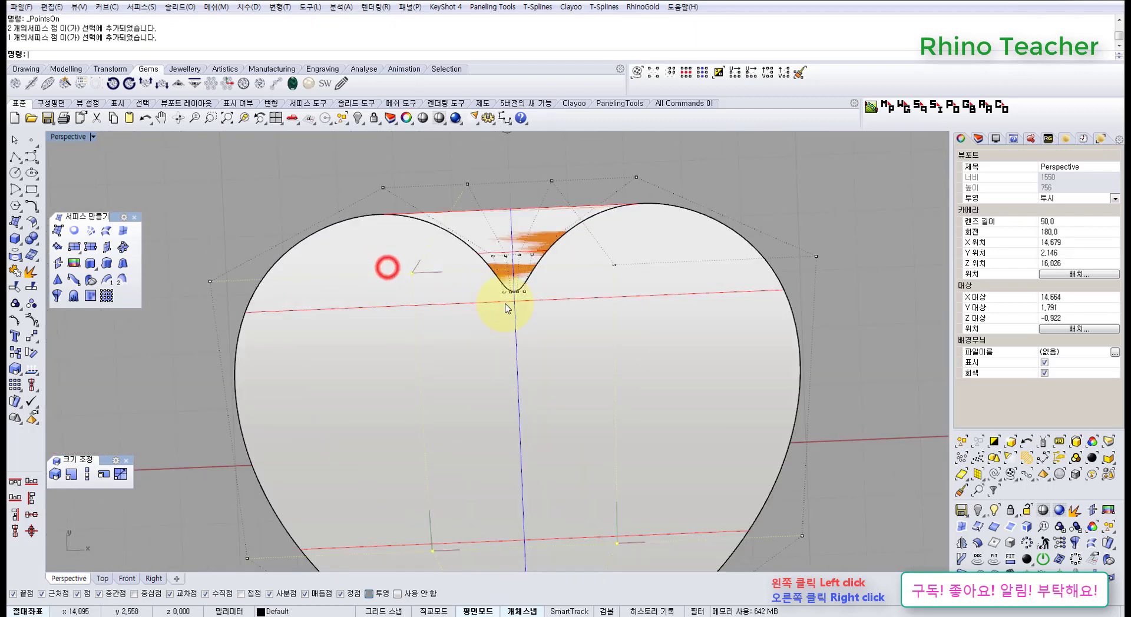
shift+drag(604, 254, 622, 278)
shift+drag(447, 167, 570, 193)
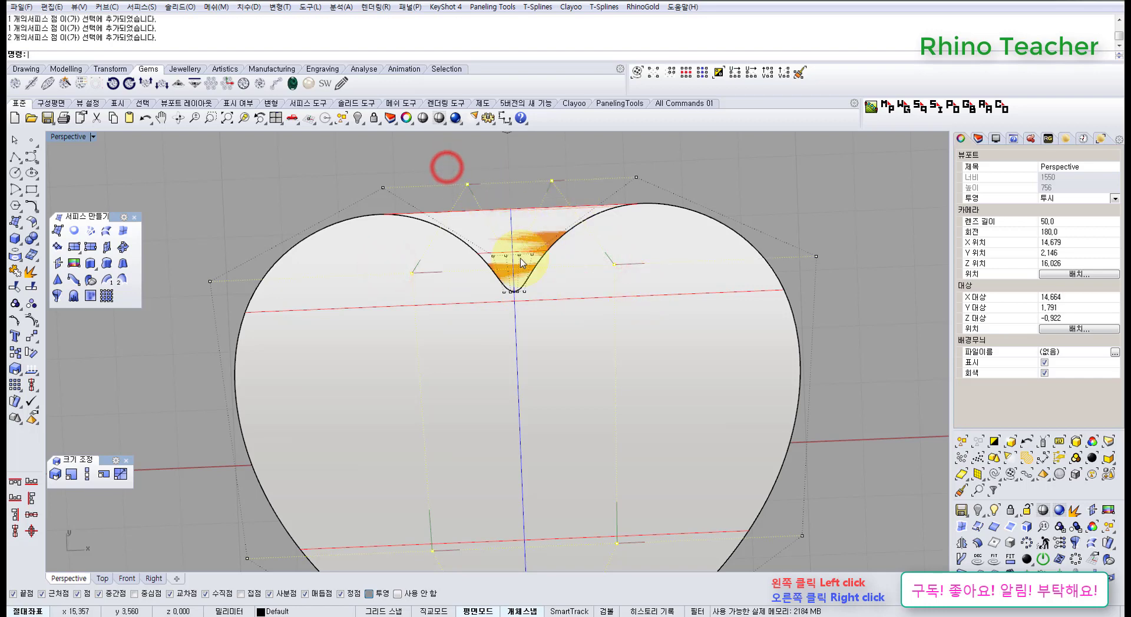
scroll(514, 259, up, 8)
shift+drag(464, 232, 548, 266)
scroll(588, 284, down, 6)
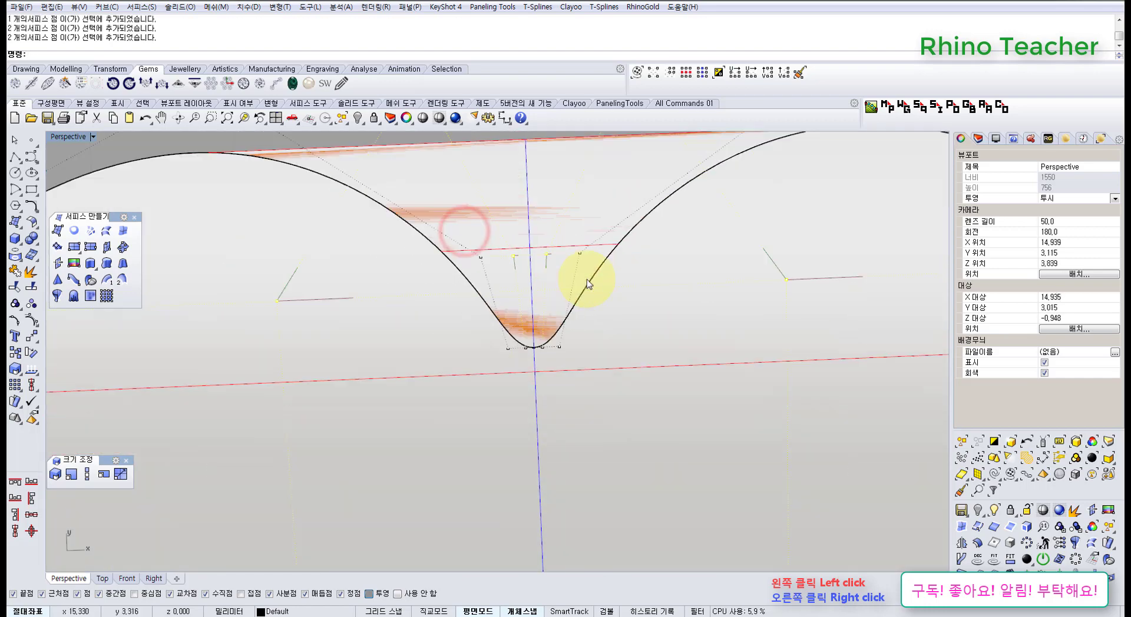
right_drag(606, 398, 506, 360)
scroll(507, 364, down, 4)
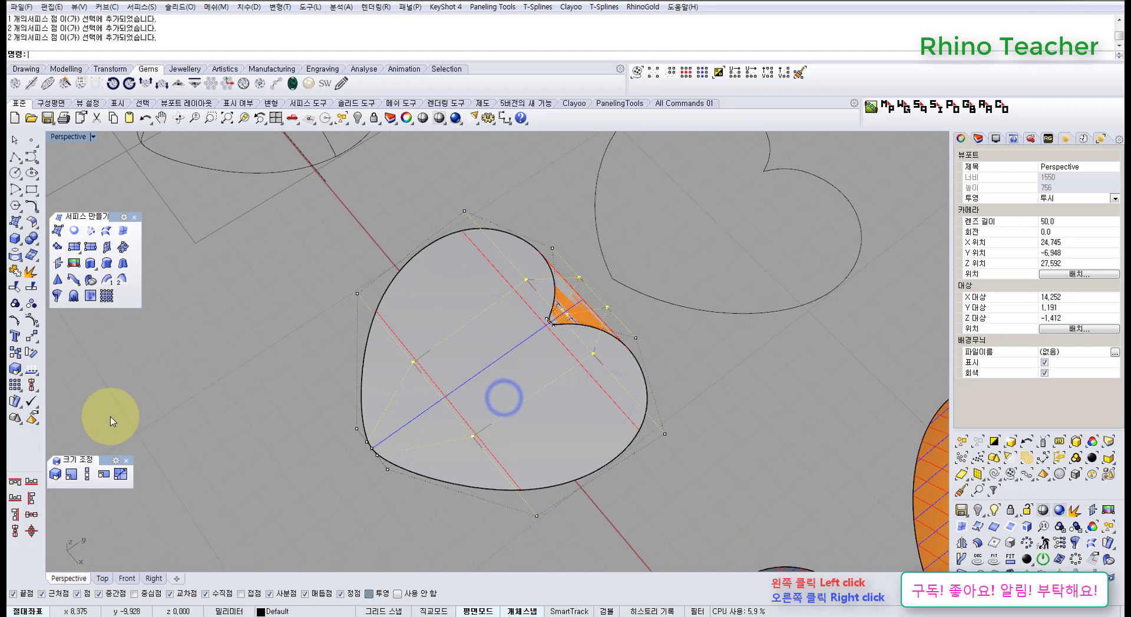
click(87, 474)
click(373, 449)
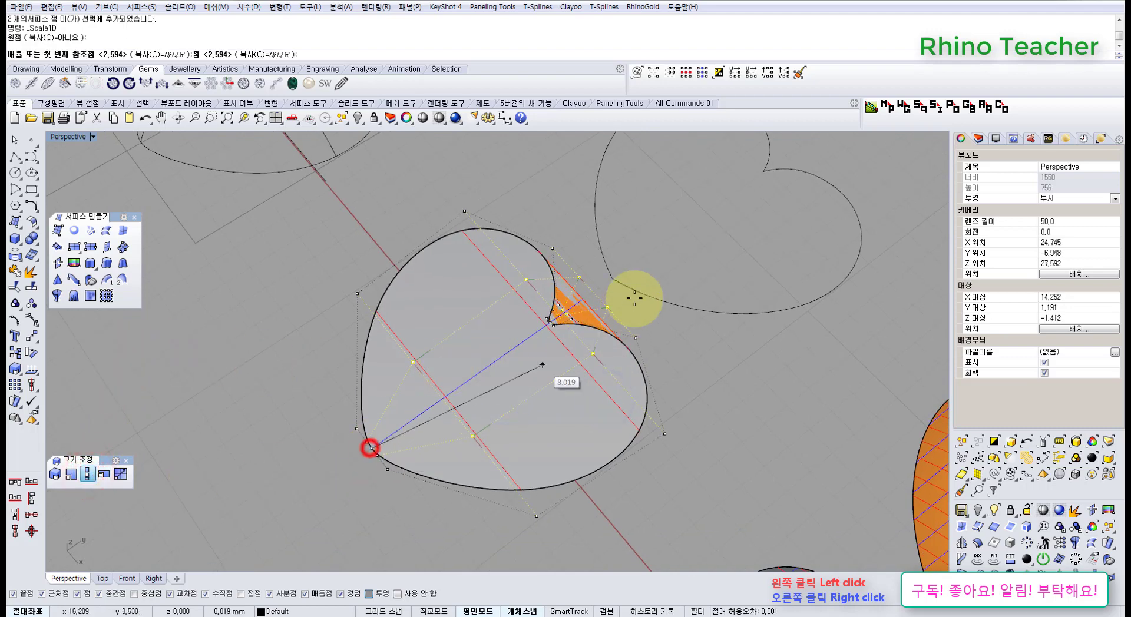
click(667, 246)
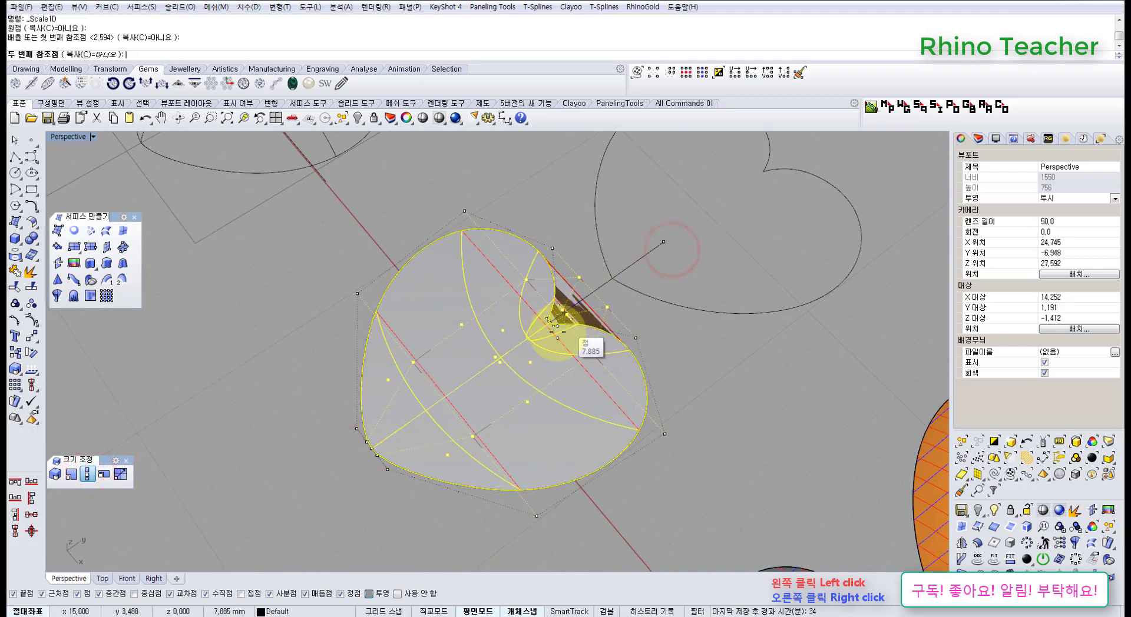
click(551, 335)
- Turn on the gumball and move the two control points at the loft's middle ridge along the centreline toward the notch
right_drag(577, 366, 530, 339)
scroll(484, 351, up, 7)
drag(392, 333, 498, 368)
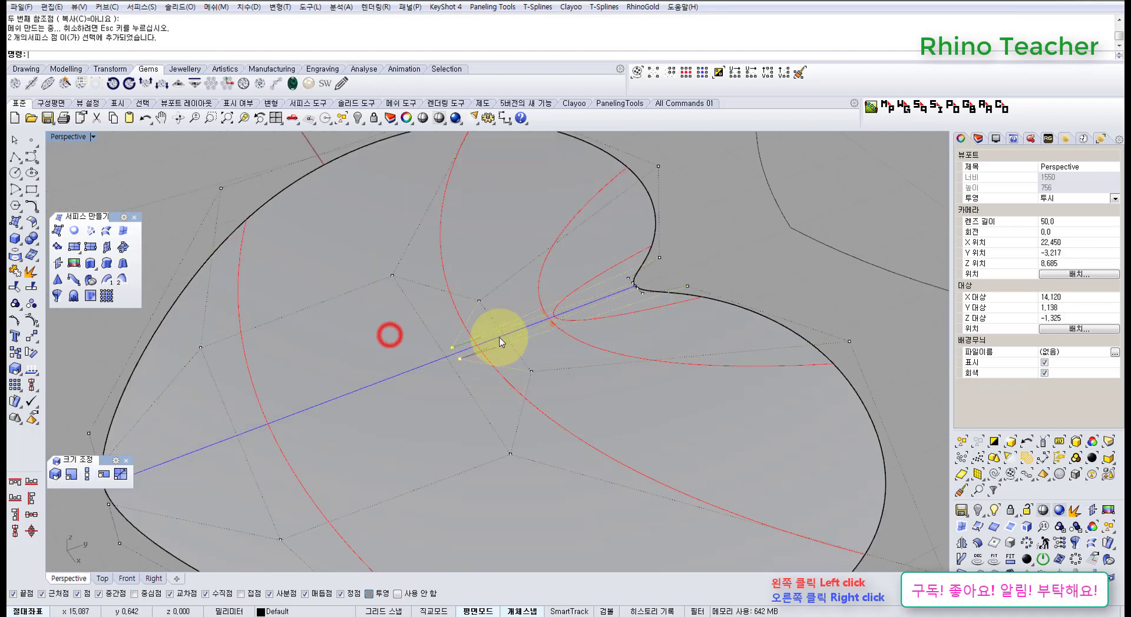
scroll(522, 345, down, 4)
scroll(521, 345, up, 2)
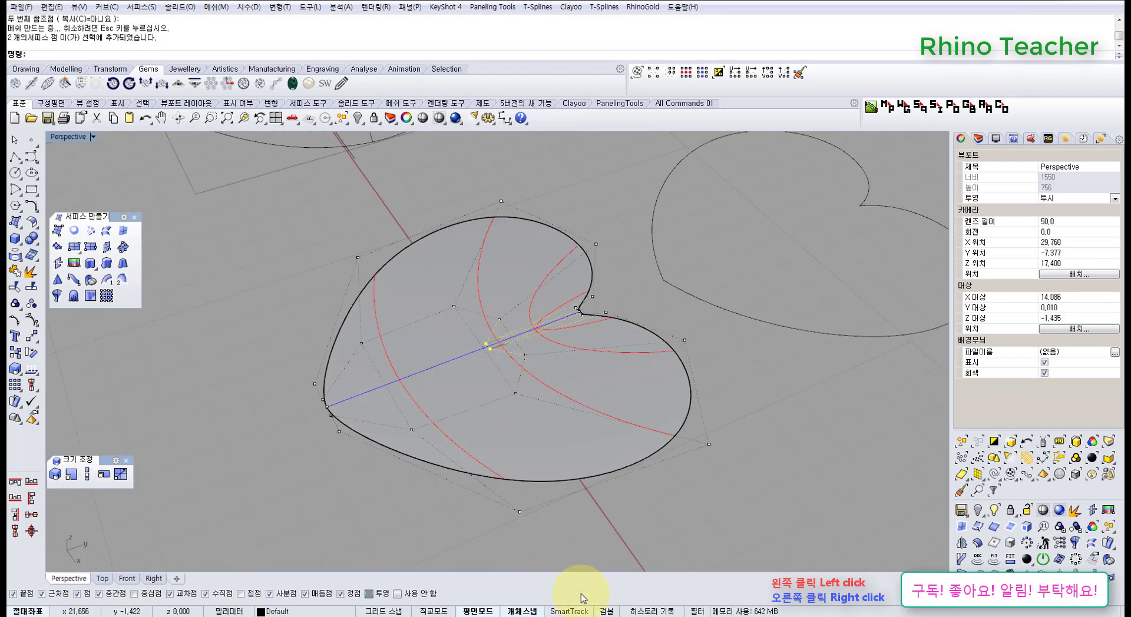
click(606, 611)
drag(505, 324, 676, 265)
right_drag(675, 271, 614, 355)
scroll(614, 355, up, 10)
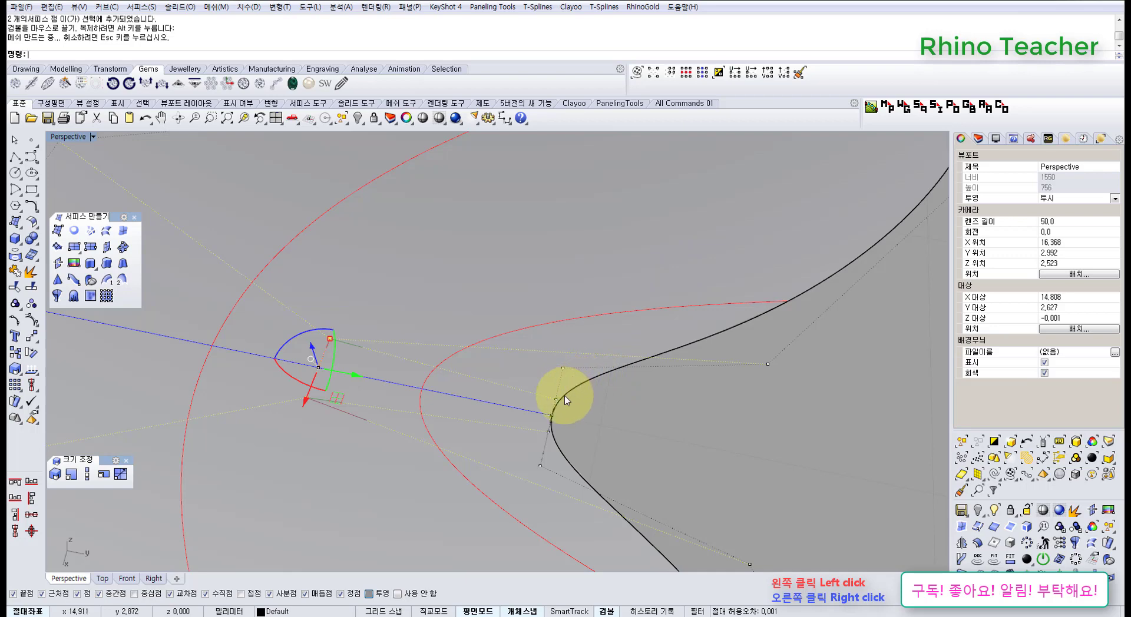
- Select all the inner control points on both halves of the lofted heart and raise them vertically to form a dome
right_drag(559, 408, 401, 394)
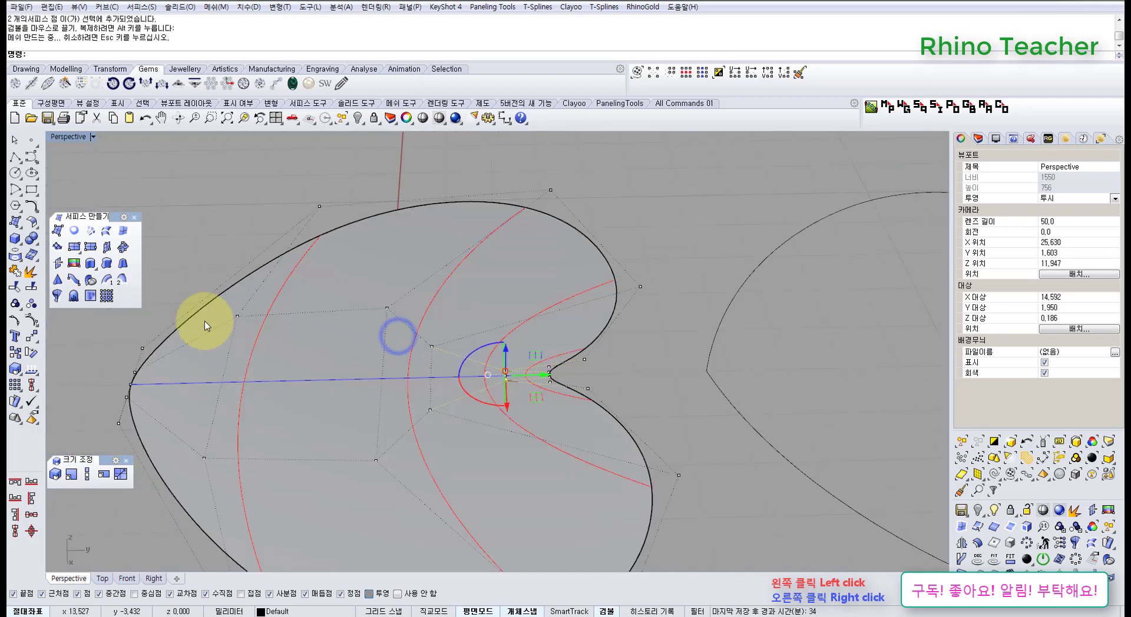
shift+drag(212, 310, 467, 385)
shift+drag(374, 292, 392, 312)
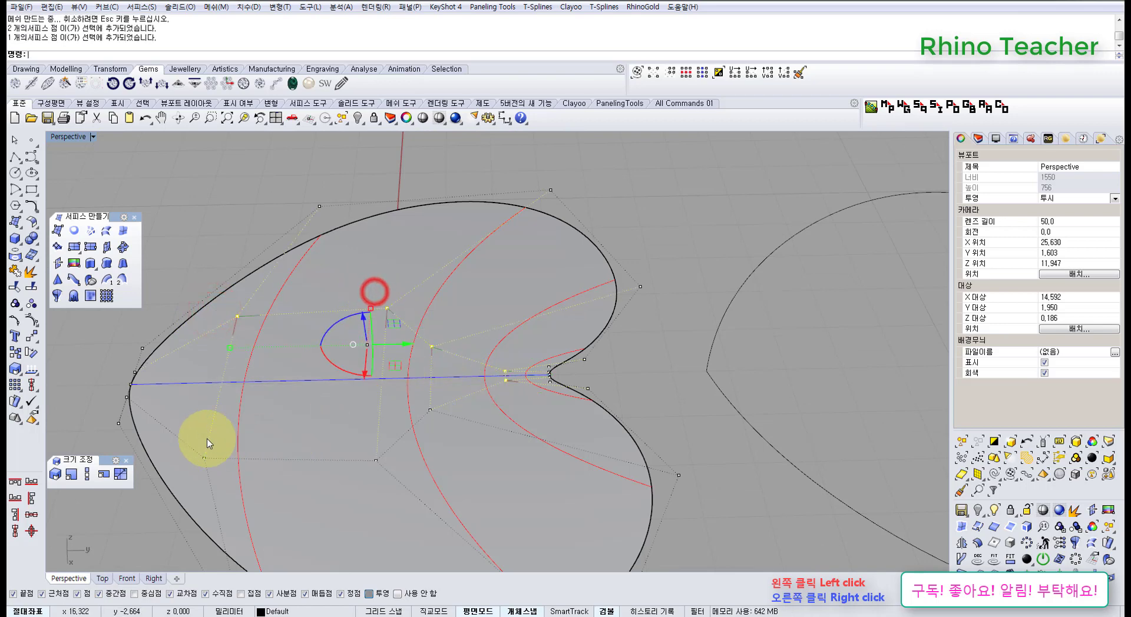
shift+drag(182, 423, 385, 474)
shift+click(430, 408)
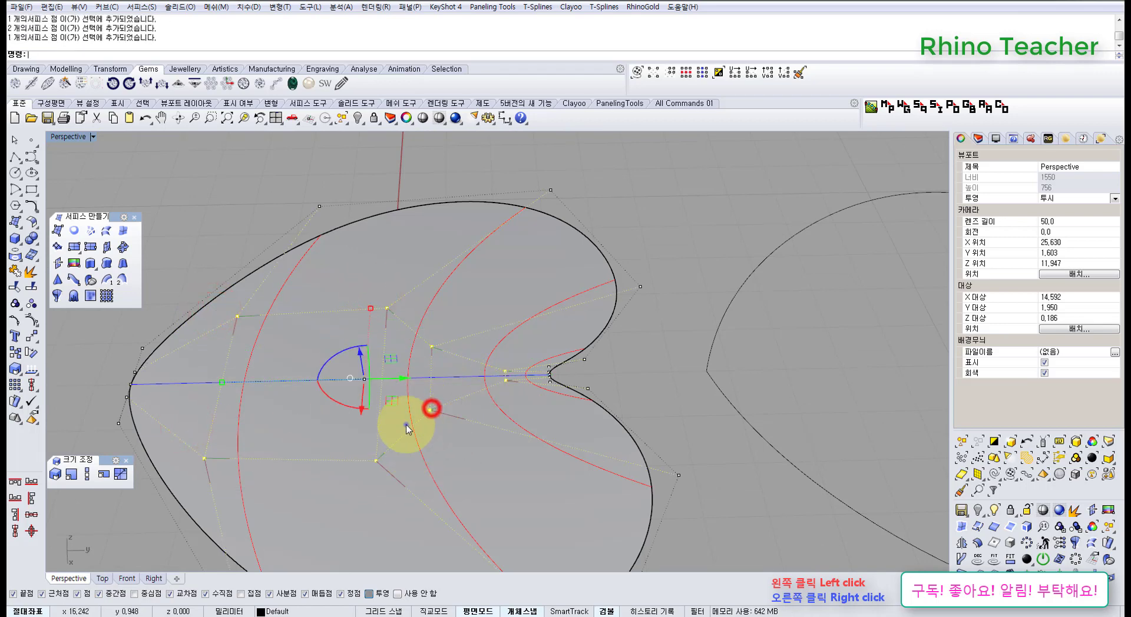
right_drag(429, 408, 366, 363)
drag(367, 365, 372, 253)
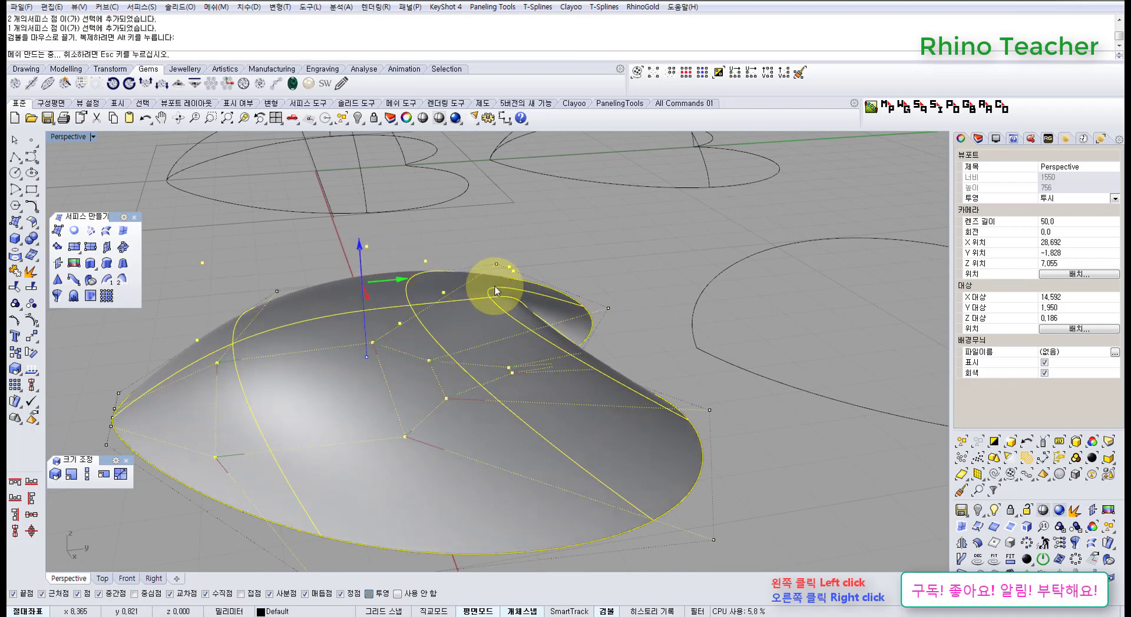
- Raise the second pair of inner control points from the heart's tip by about 0.9 mm to lift the dome's crown
mouse_move(497, 285)
right_down()
mouse_move(528, 303)
mouse_move(479, 290)
mouse_move(515, 346)
mouse_move(550, 294)
mouse_move(514, 270)
mouse_move(500, 278)
right_up()
right_drag(361, 252, 383, 285)
click(364, 220)
drag(349, 243, 381, 354)
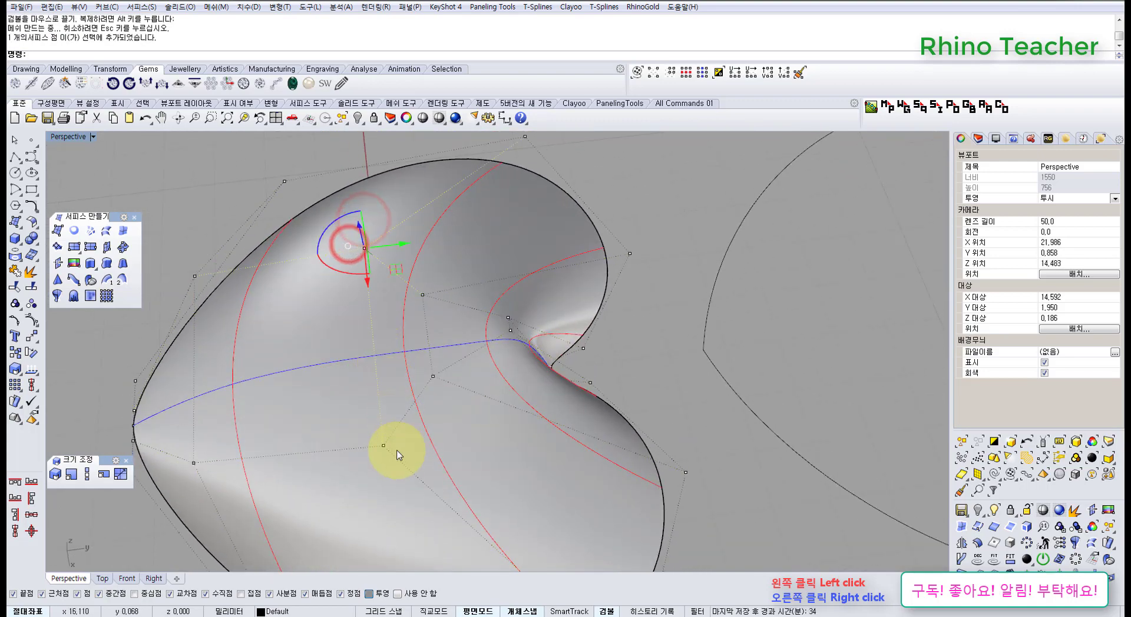
right_drag(391, 448, 378, 308)
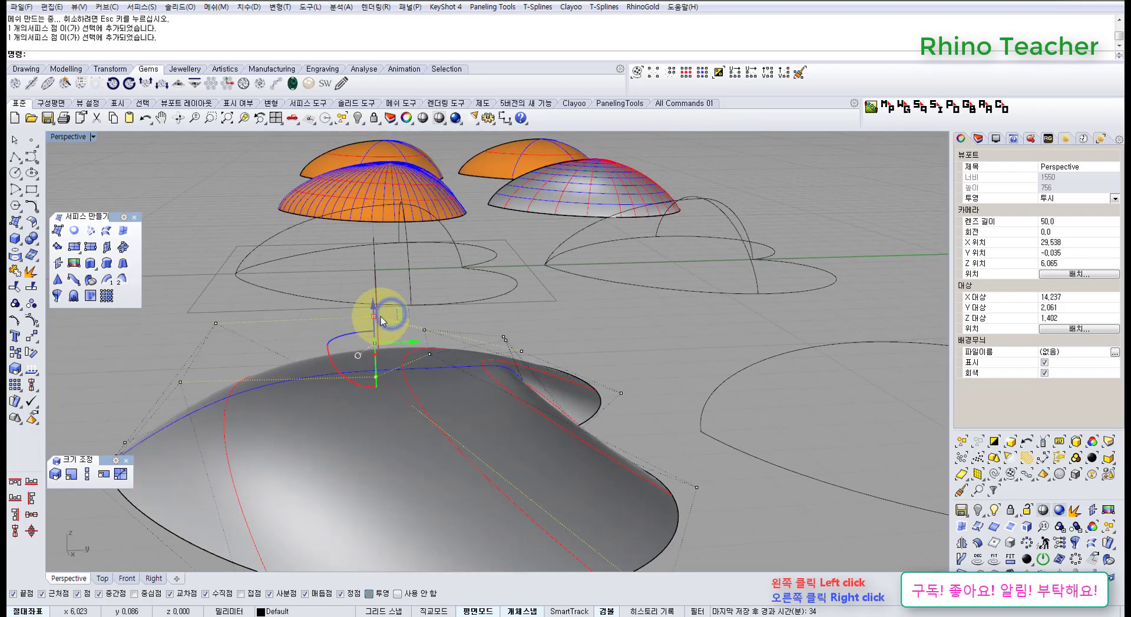
drag(373, 301, 376, 251)
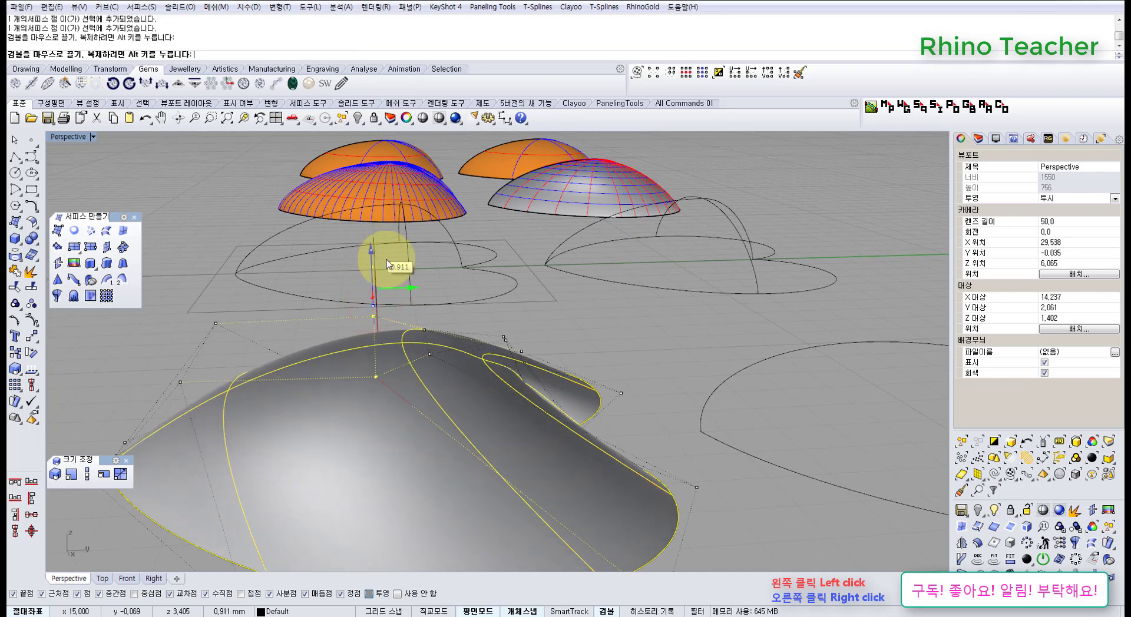
- Shift the third pair of inner control points toward the notch and raise it slightly
right_drag(464, 352, 419, 372)
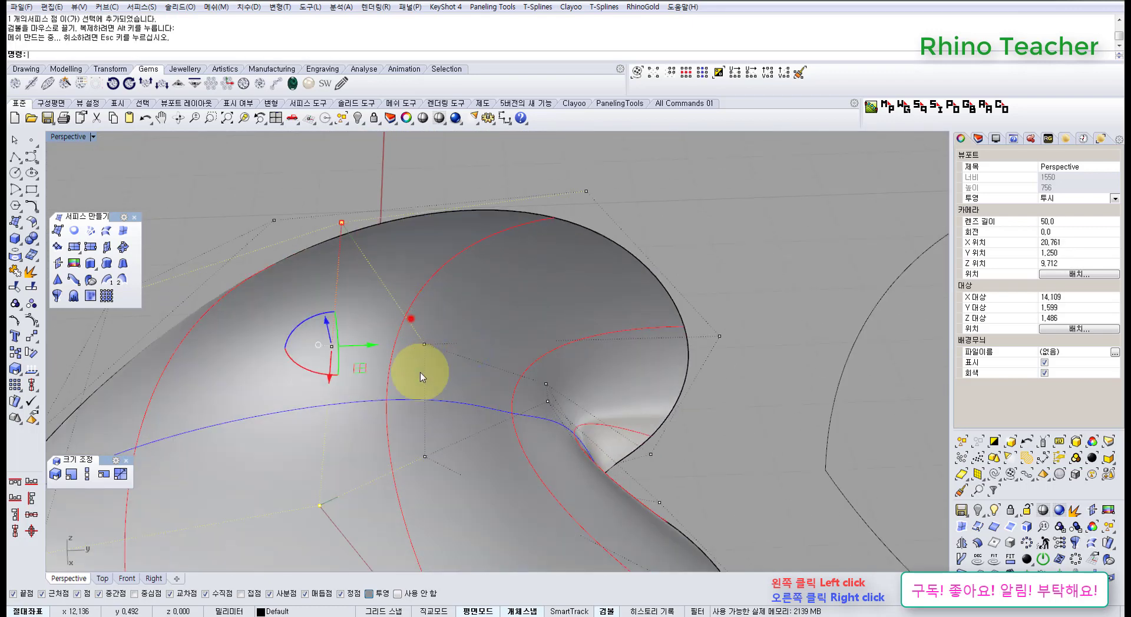
drag(409, 318, 478, 439)
right_drag(478, 439, 465, 361)
drag(465, 362, 518, 362)
right_drag(530, 374, 541, 348)
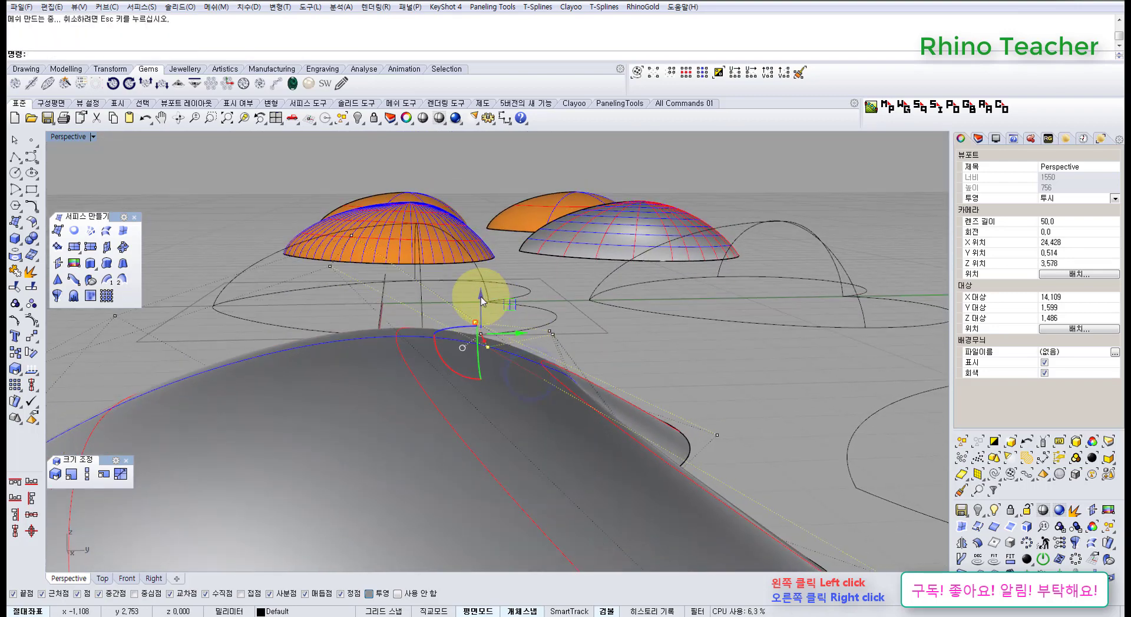
drag(480, 298, 484, 265)
- Lower the fourth pair of inner control points, just above the notch, to deepen the valley
right_drag(652, 365, 434, 373)
drag(400, 303, 471, 308)
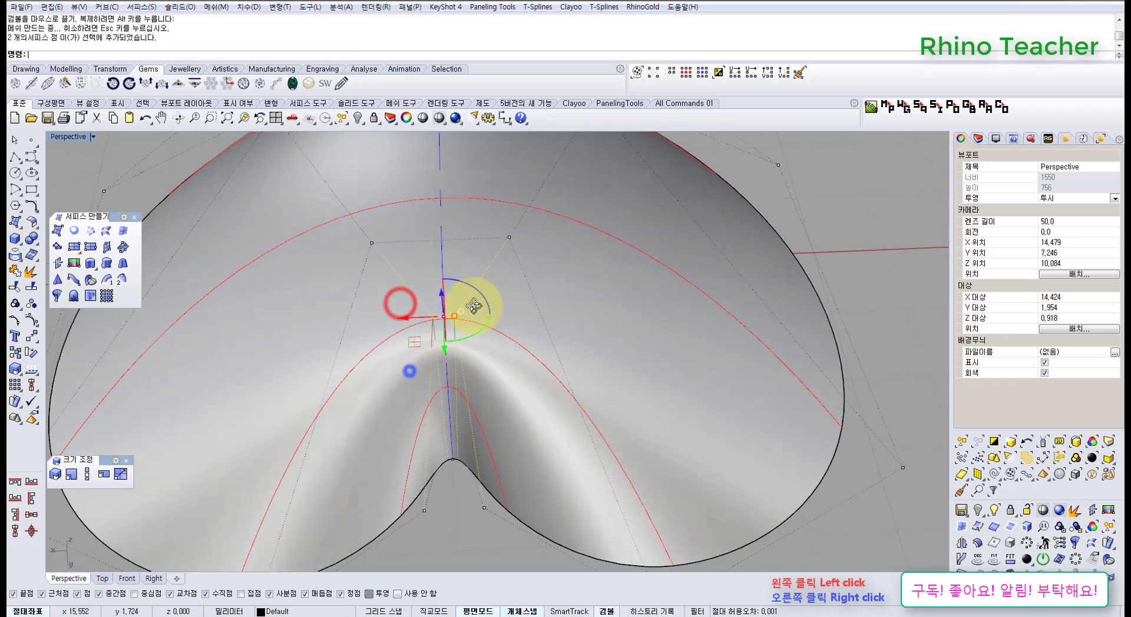
right_drag(472, 308, 494, 273)
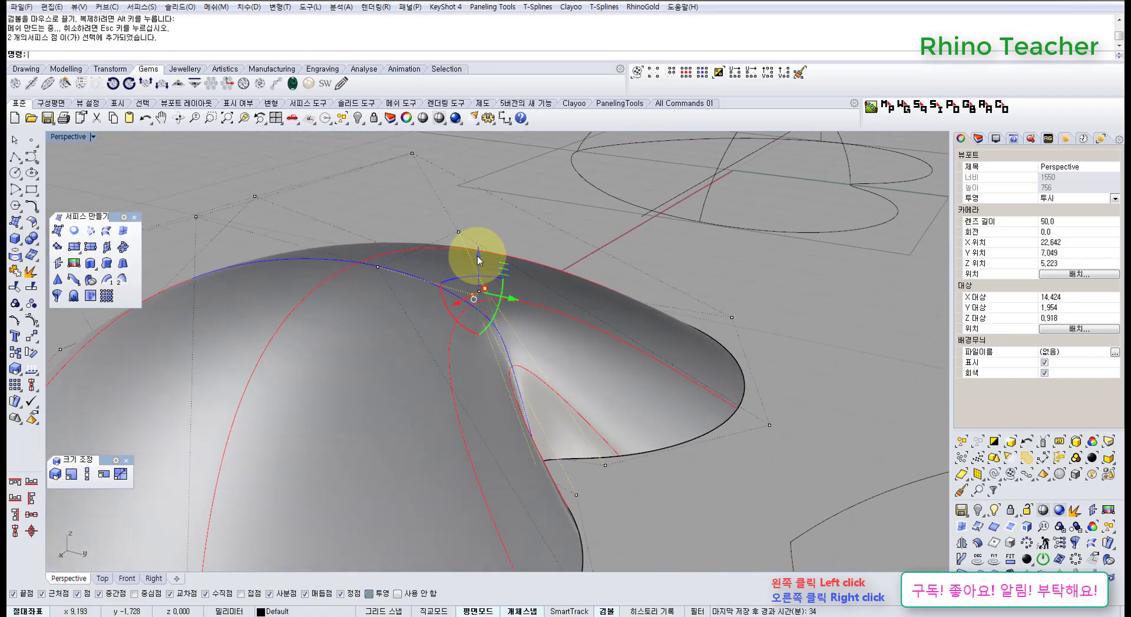
drag(477, 255, 489, 330)
- Select the two control points right beside the notch edge and raise them vertically in two moves
right_drag(598, 428, 436, 436)
click(436, 437)
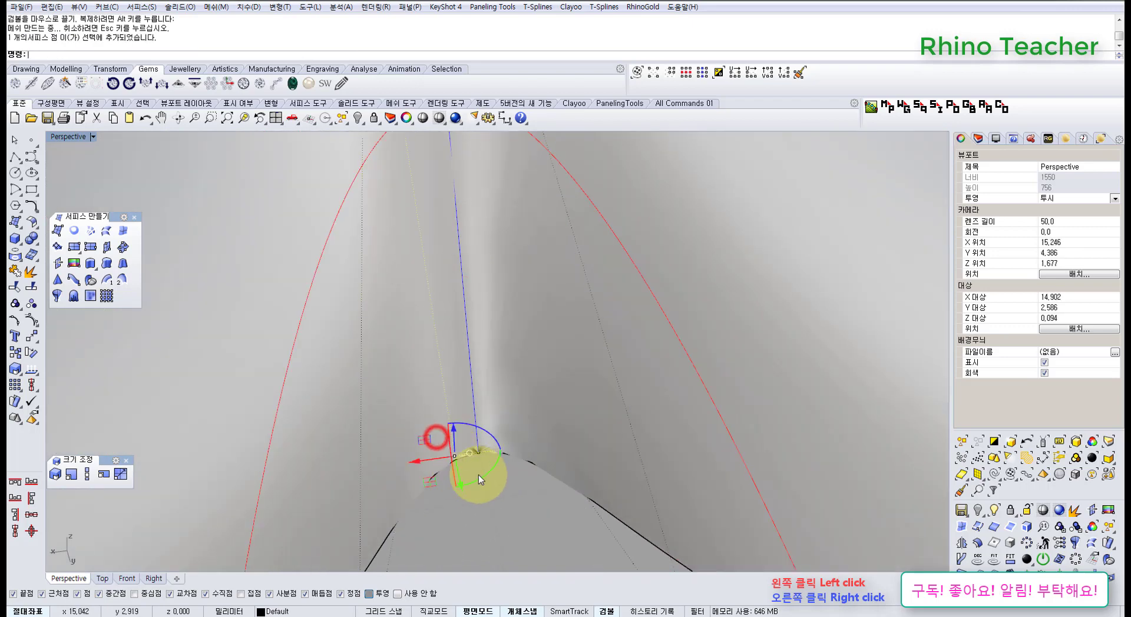
shift+drag(493, 406, 528, 469)
right_drag(505, 438, 500, 407)
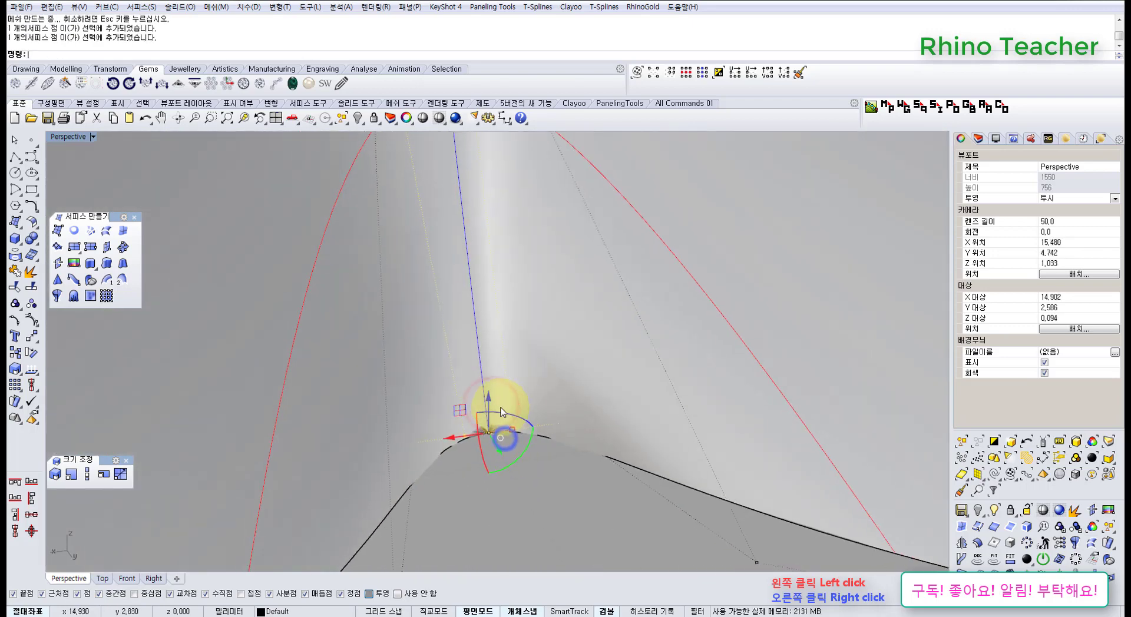
drag(488, 399, 488, 321)
scroll(506, 356, down, 6)
right_drag(506, 373, 550, 389)
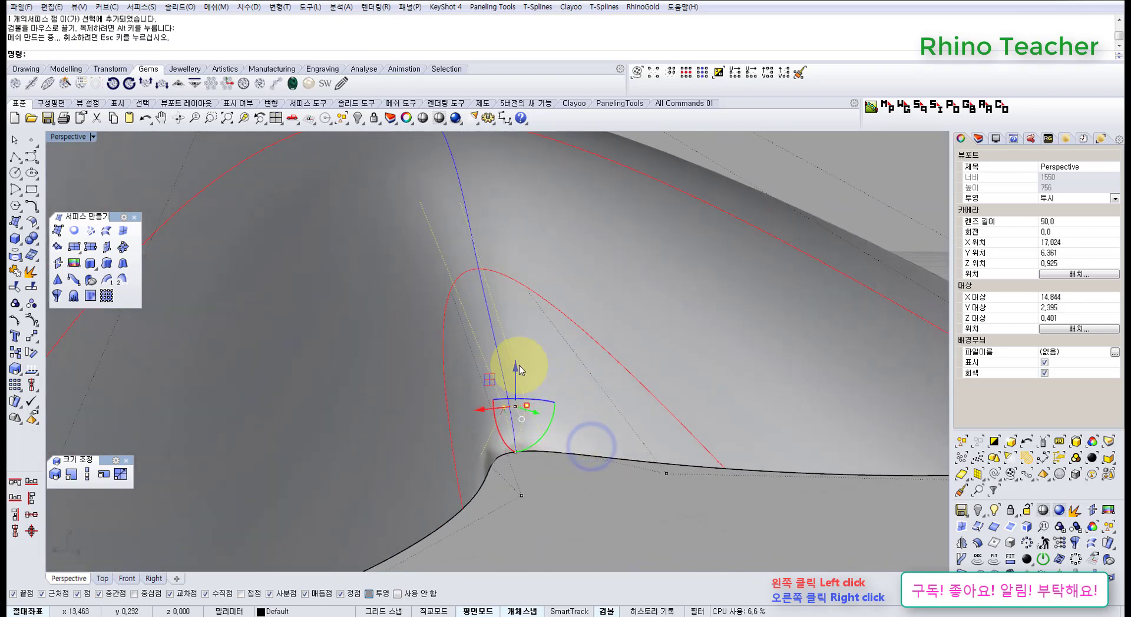
drag(518, 368, 518, 295)
- Reselect the fourth inner control point pair above the notch and adjust its position with the gumball
right_drag(526, 268, 602, 343)
drag(423, 233, 541, 290)
scroll(581, 327, down, 6)
right_drag(551, 419, 689, 363)
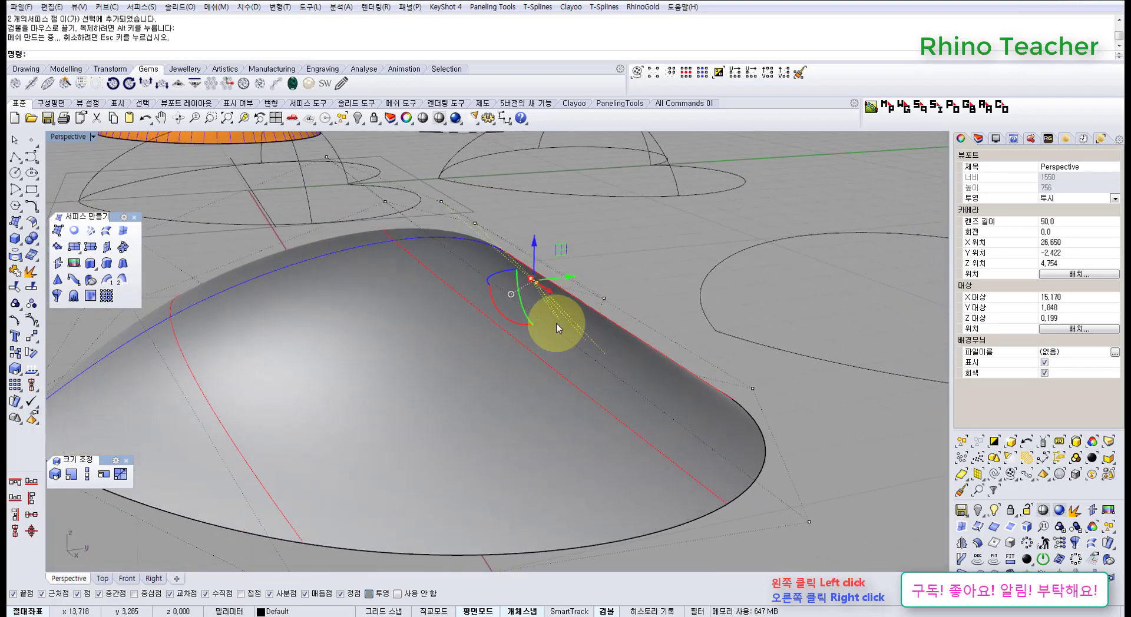
right_drag(558, 328, 465, 383)
click(31, 336)
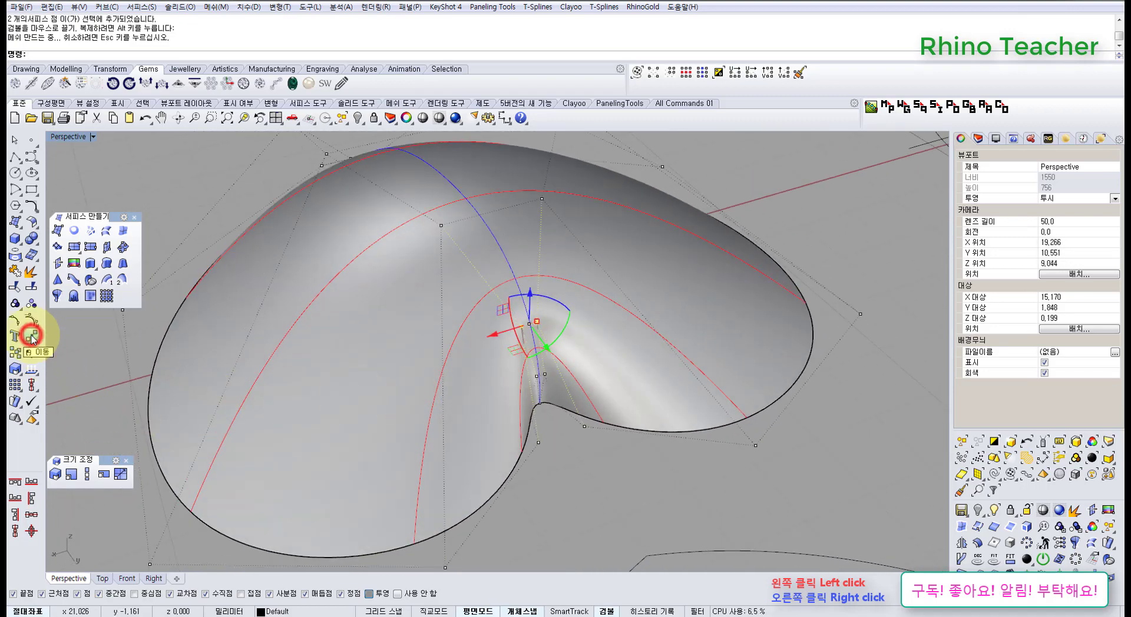
click(32, 321)
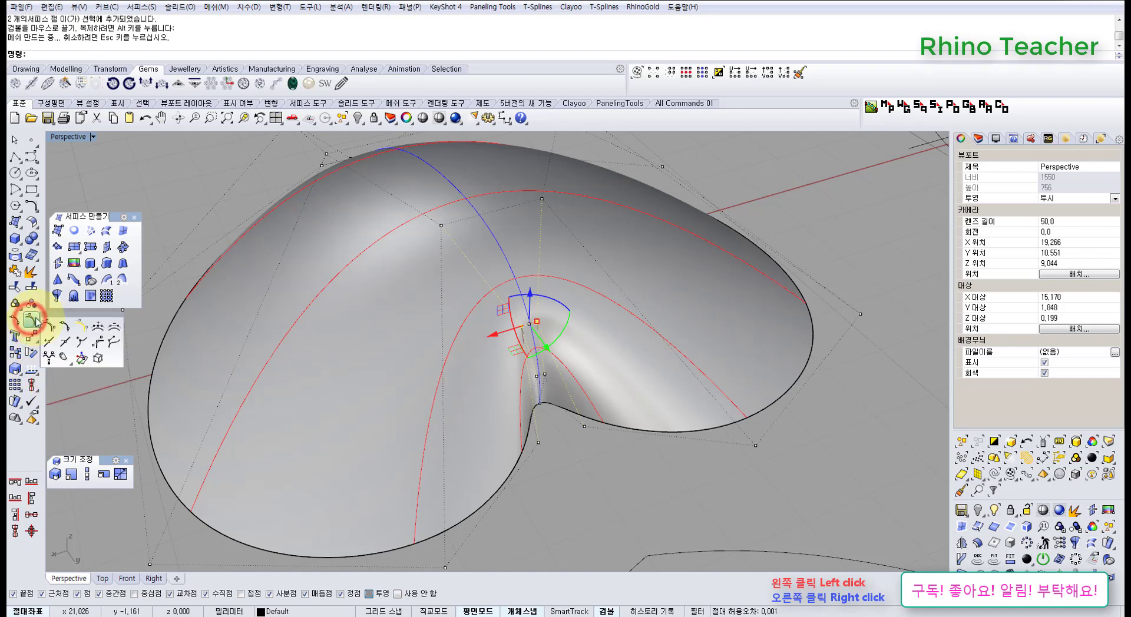
drag(63, 318, 78, 347)
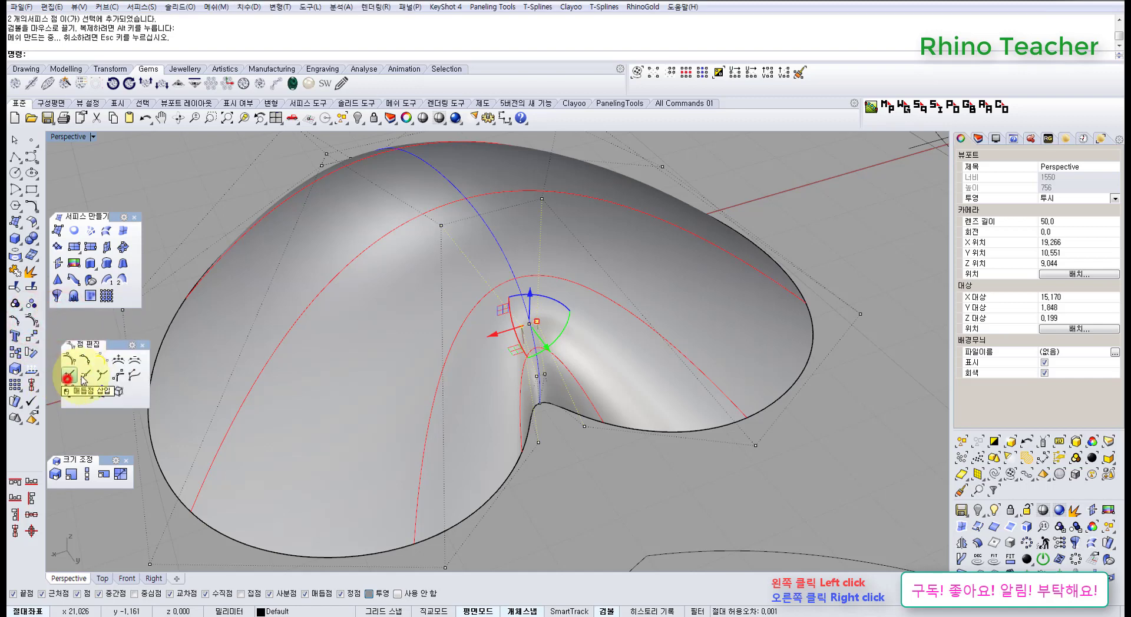
click(70, 377)
click(411, 401)
scroll(373, 403, down, 4)
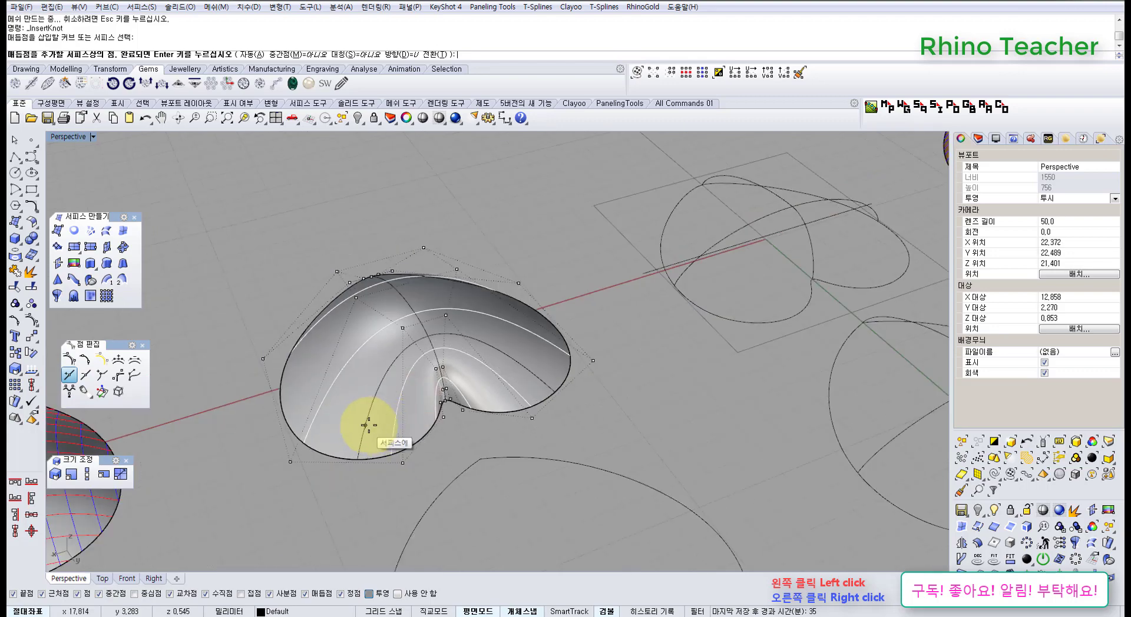
right_click(380, 421)
- Compare the reshaped lofted heart with the other domed heart models in both rows
scroll(412, 412, down, 8)
right_drag(371, 381, 664, 427)
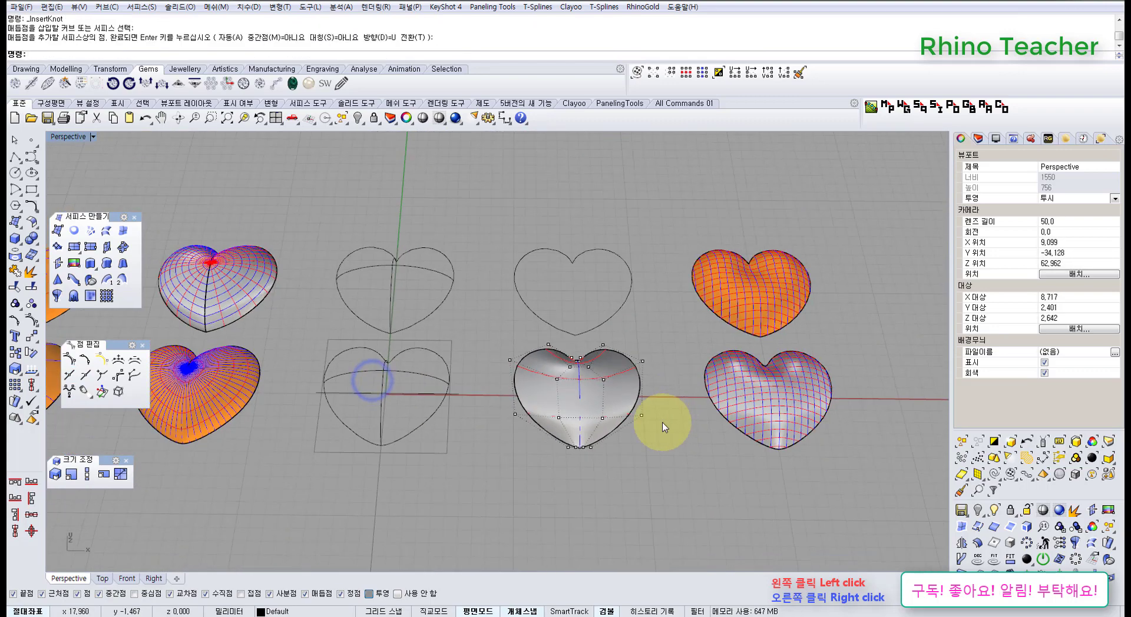
shift+right_drag(513, 428, 853, 437)
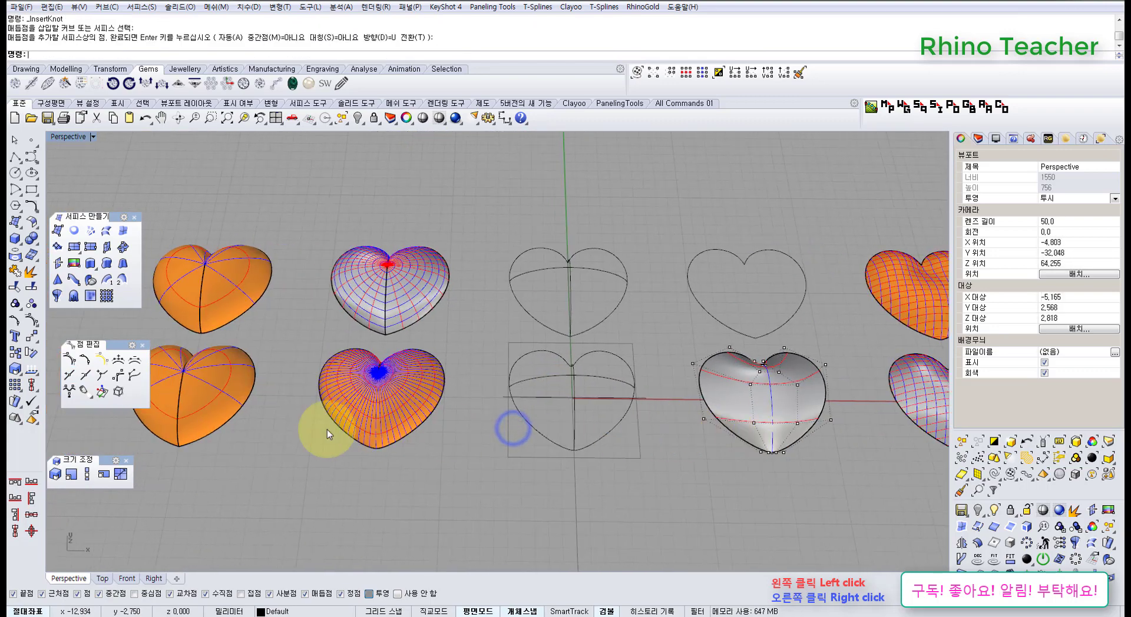
click(220, 305)
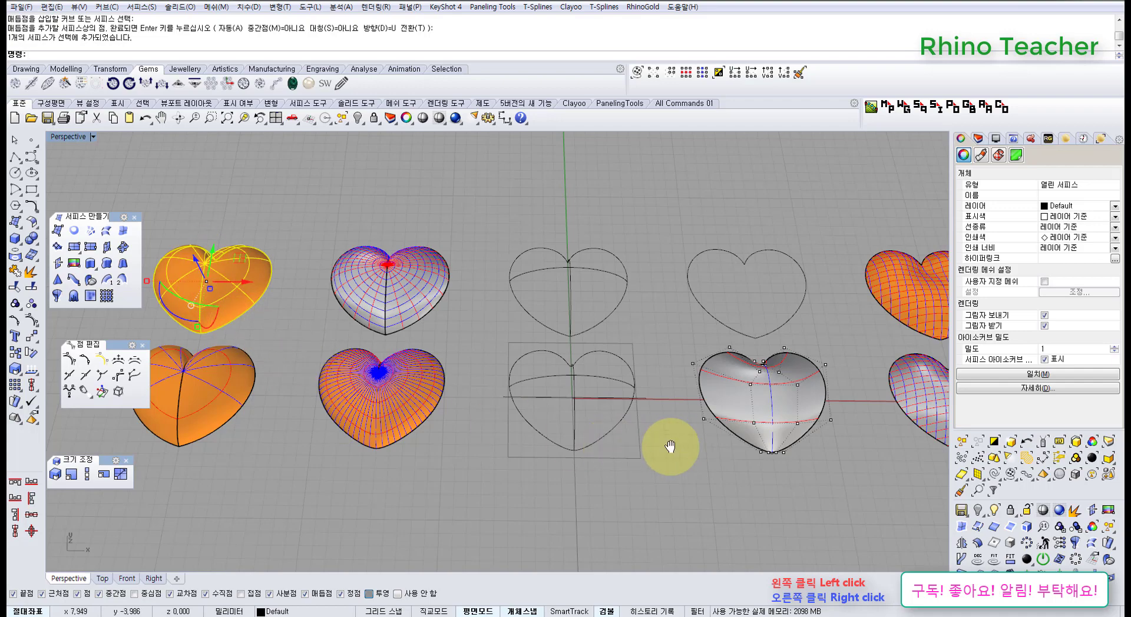
shift+right_drag(669, 446, 447, 423)
click(560, 446)
scroll(518, 382, down, 4)
scroll(516, 354, up, 4)
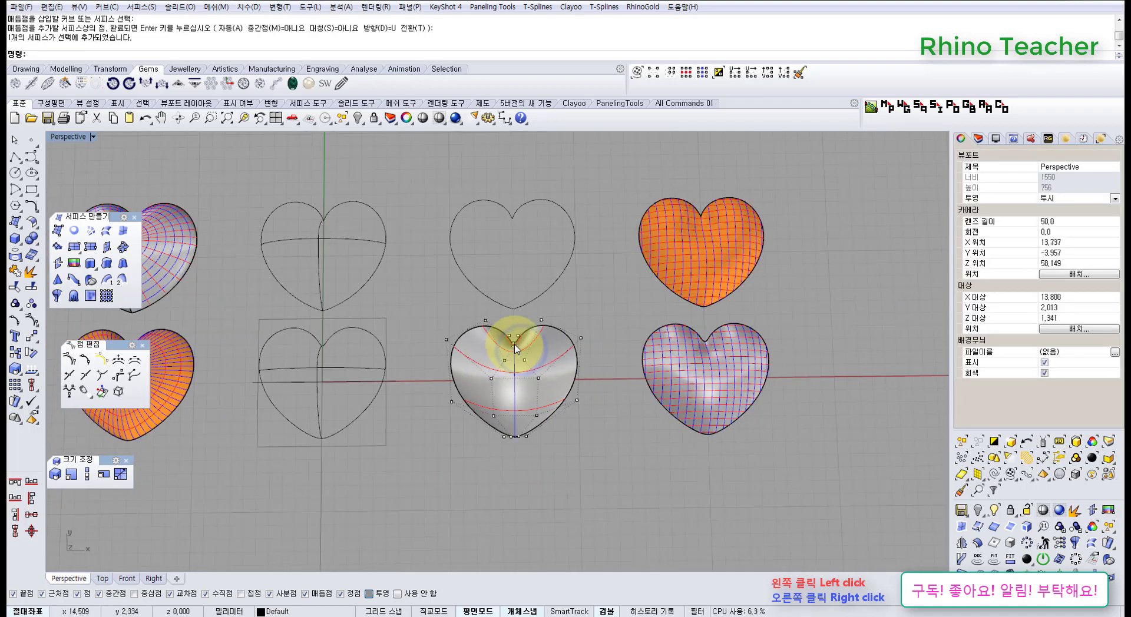
scroll(516, 351, up, 4)
right_drag(587, 390, 588, 366)
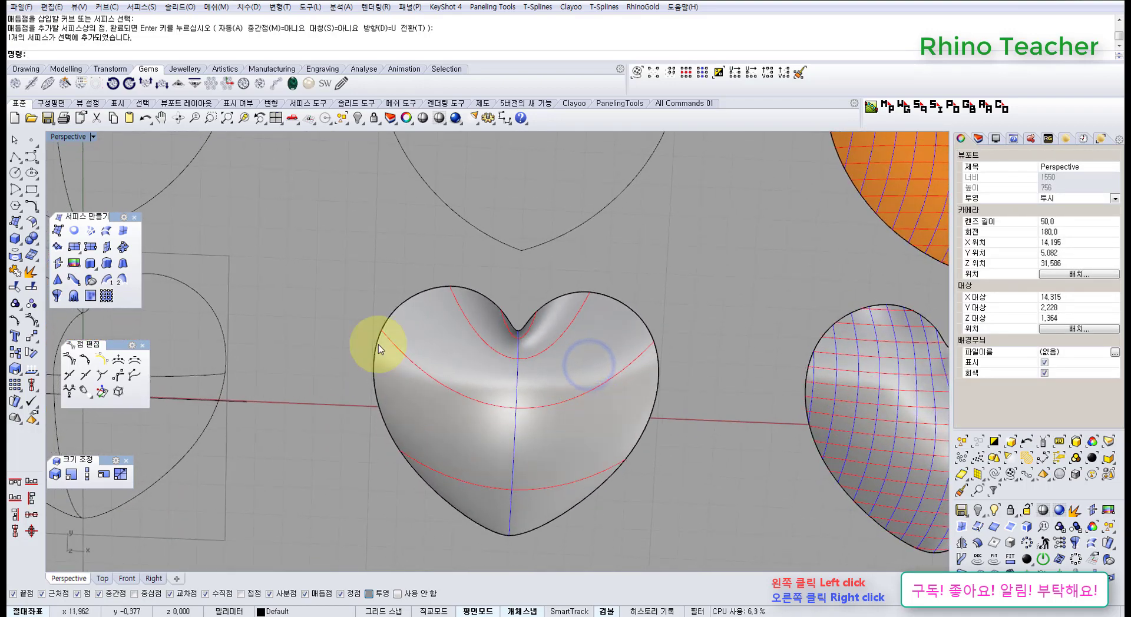
- Select the lofted heart and the upper network-style heart in turn, and examine how their isocurves run
click(525, 419)
scroll(527, 421, down, 6)
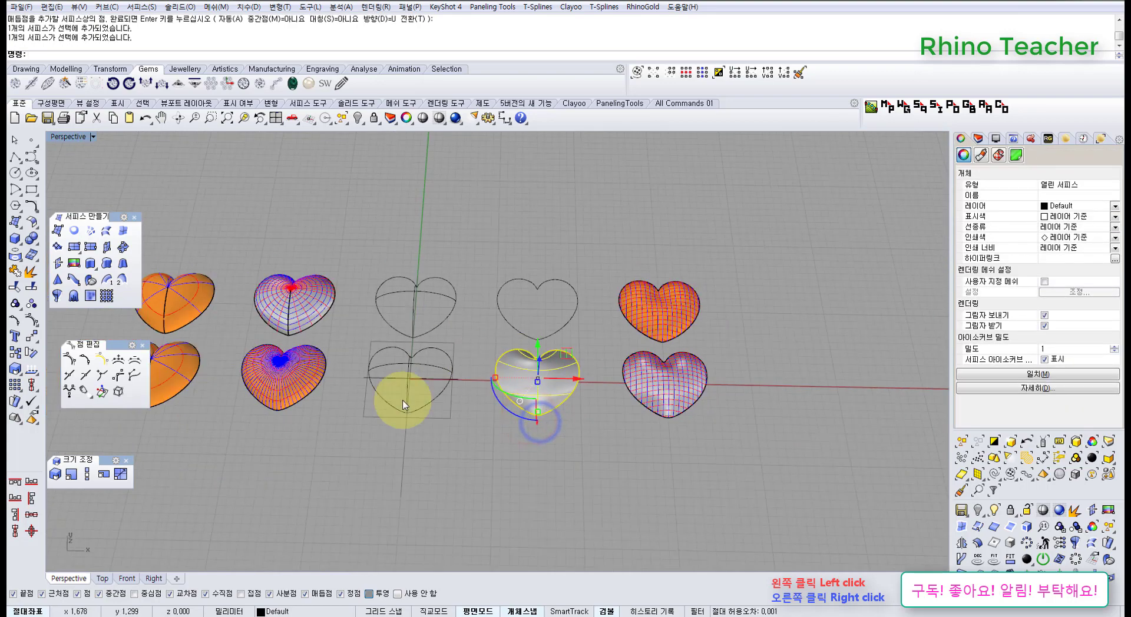
click(348, 474)
shift+right_drag(252, 391, 409, 420)
click(344, 336)
click(376, 466)
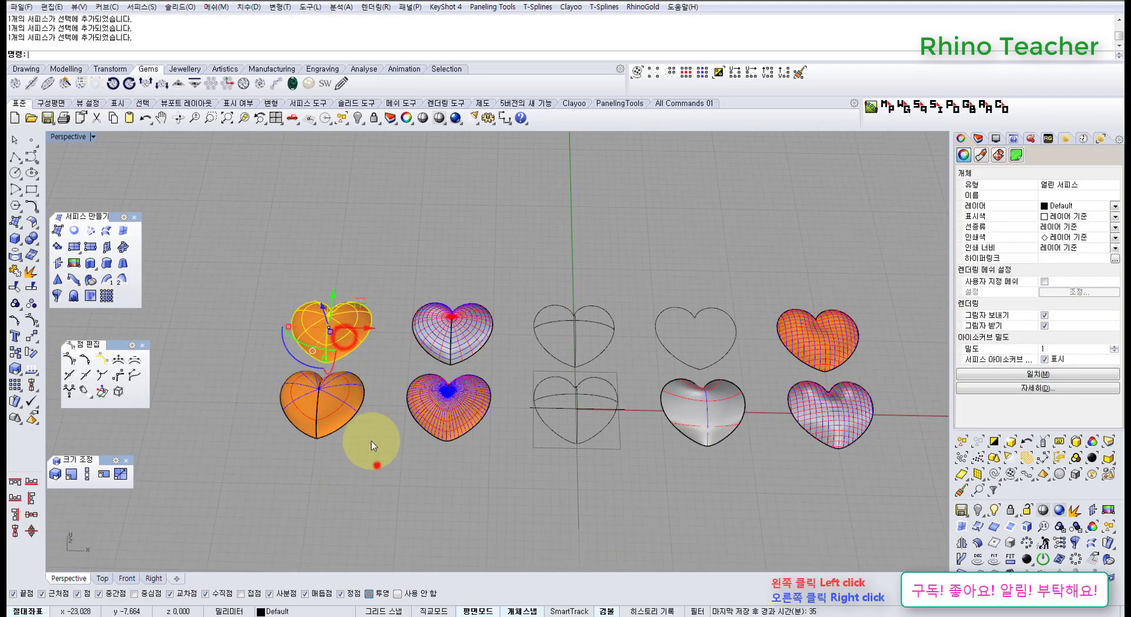
scroll(319, 328, up, 6)
scroll(320, 327, up, 3)
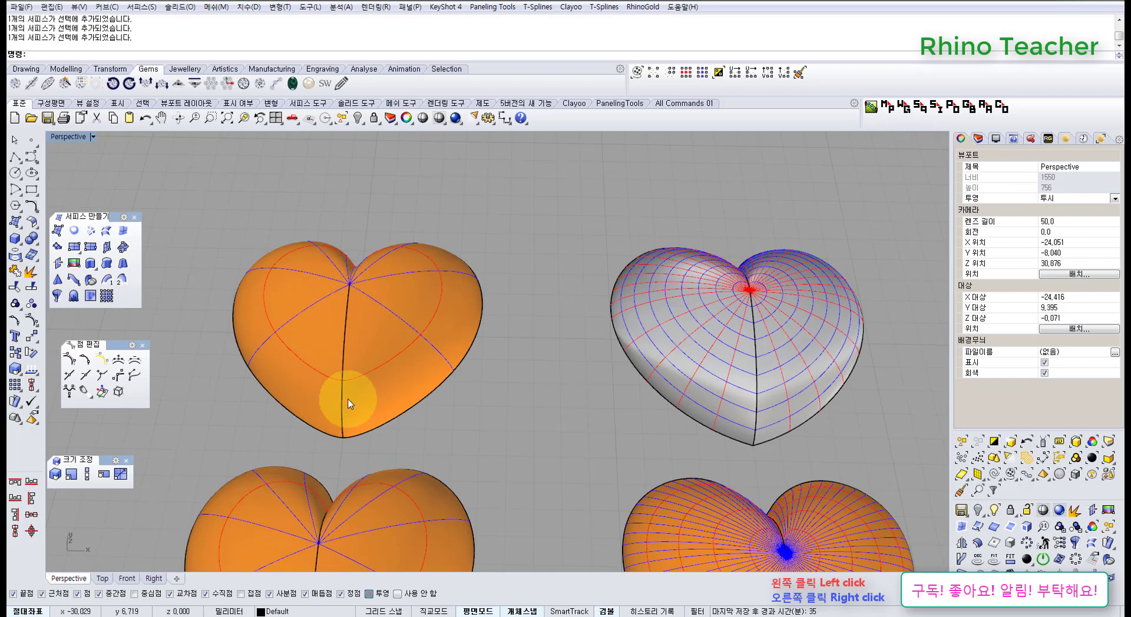
scroll(413, 396, down, 6)
scroll(468, 390, up, 6)
click(422, 390)
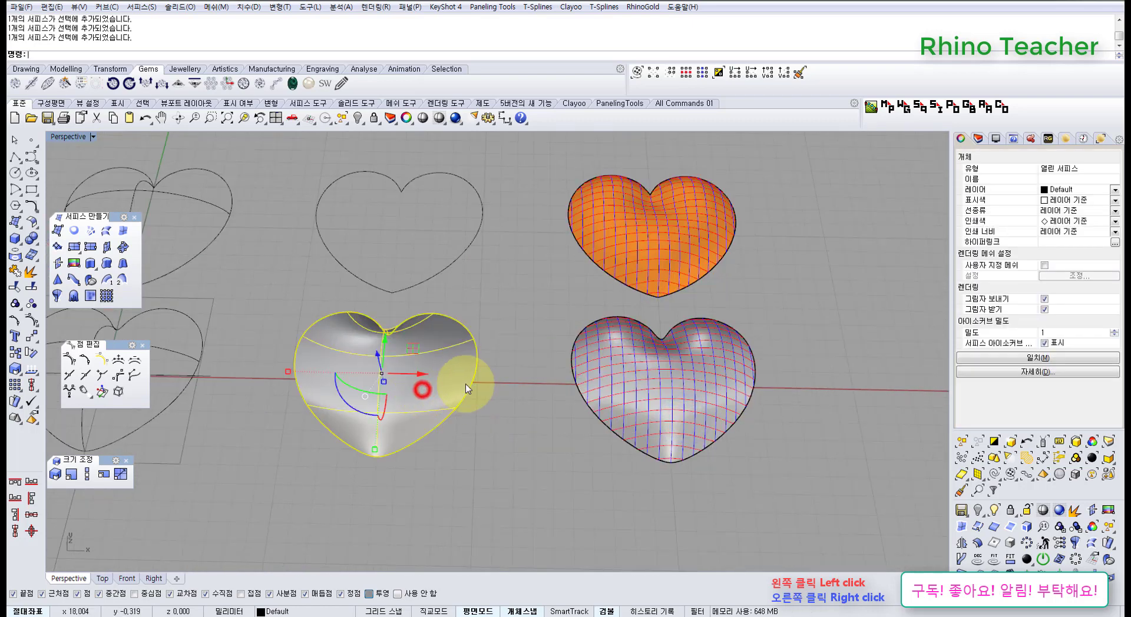
- Display the control points of the lofted heart and of the lower patch heart to compare their density
right_drag(446, 372, 556, 454)
click(579, 493)
click(717, 456)
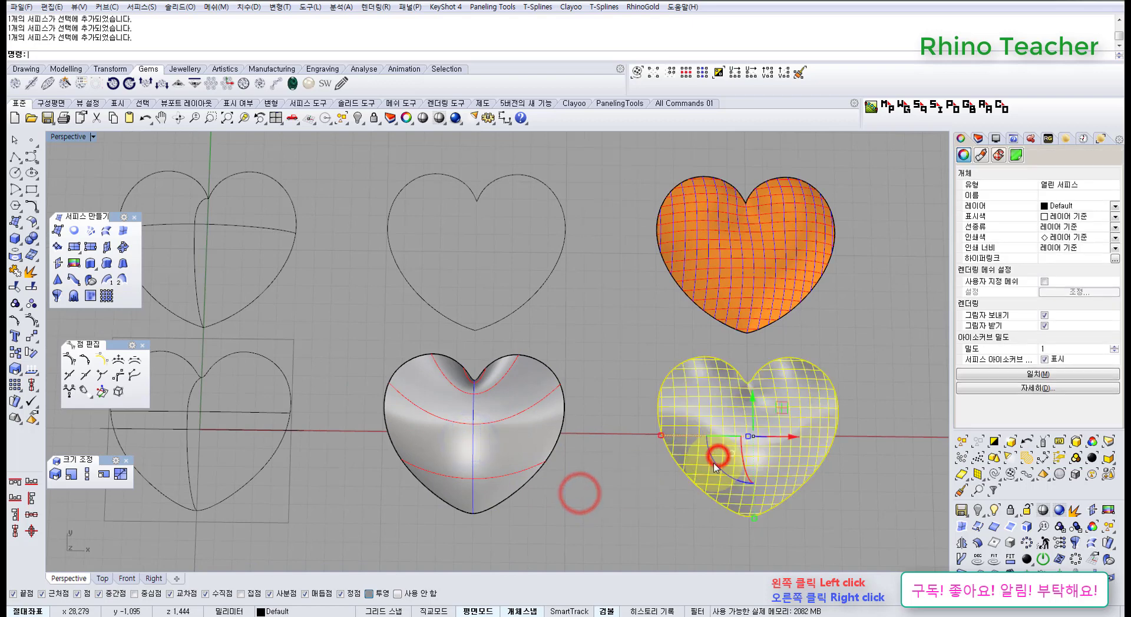
click(637, 521)
click(494, 455)
key(F10)
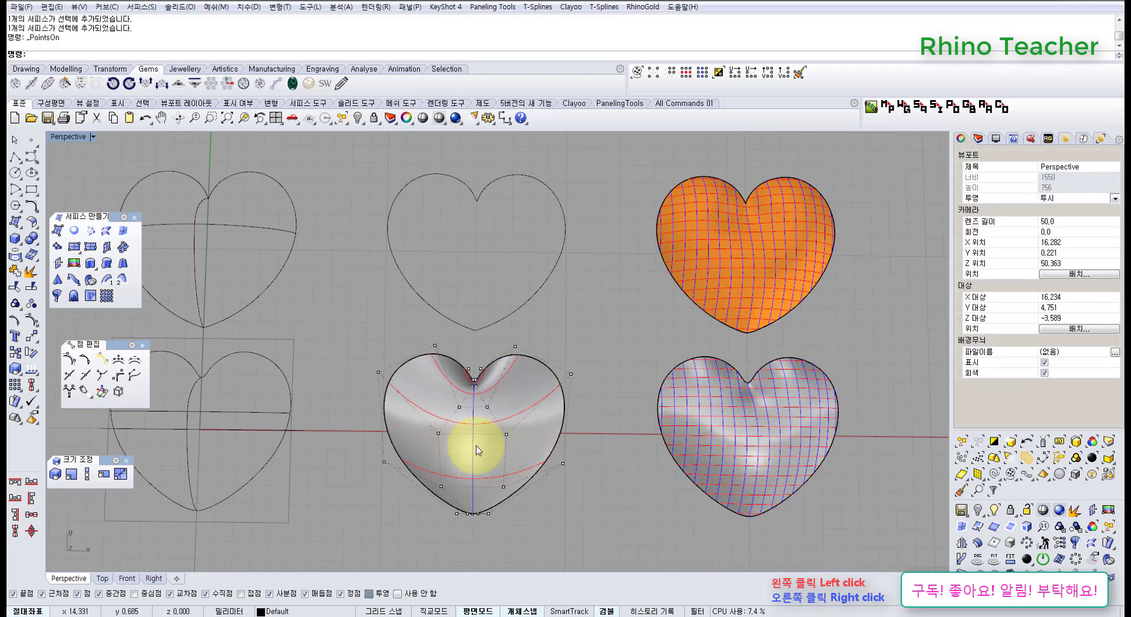
right_drag(478, 455, 483, 407)
click(736, 400)
key(F10)
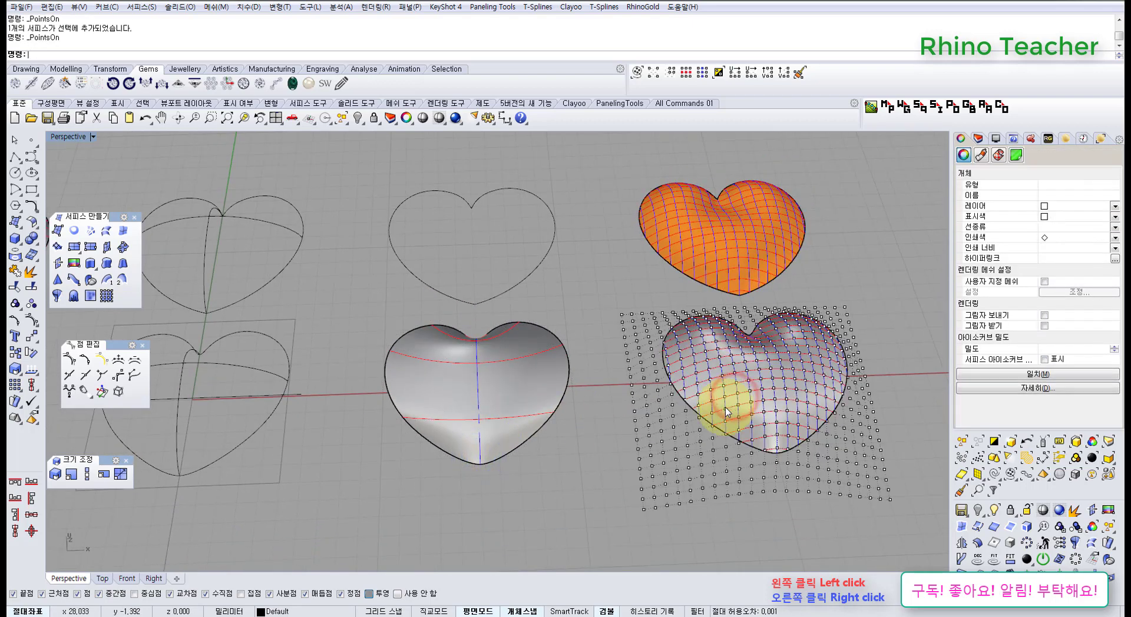
- Turn the lofted heart's control points back on and inspect its notch area up close
right_drag(569, 382, 461, 391)
click(501, 443)
key(F10)
scroll(535, 346, up, 6)
shift+right_drag(508, 355, 533, 407)
right_drag(532, 406, 434, 353)
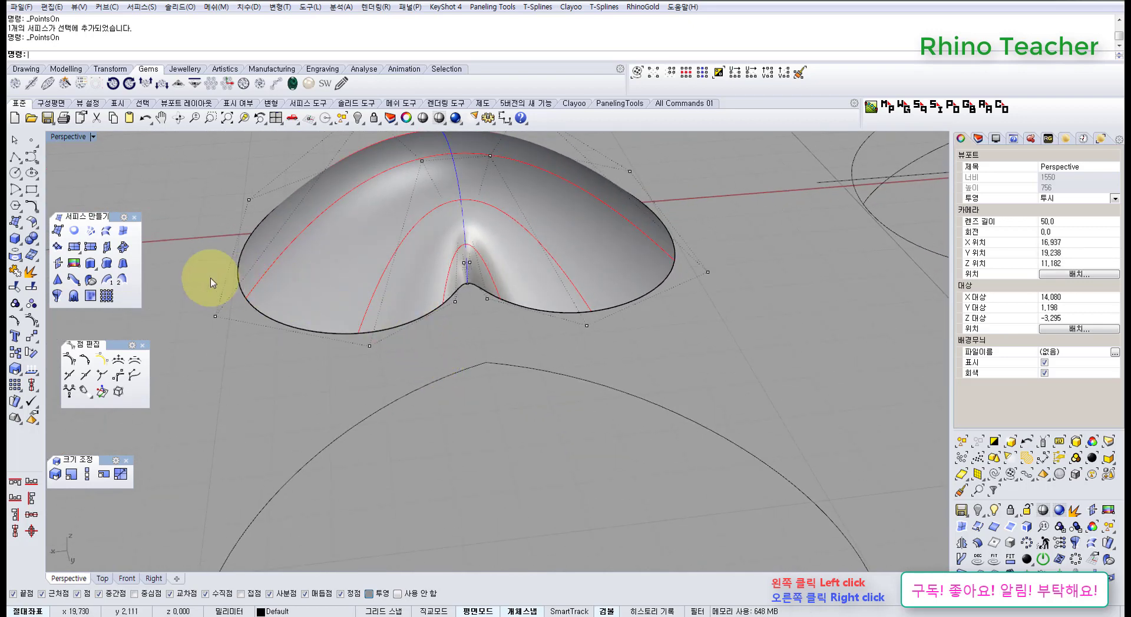
- Insert a knot on the lofted heart surface in the V direction with the Symmetrical option on
click(352, 268)
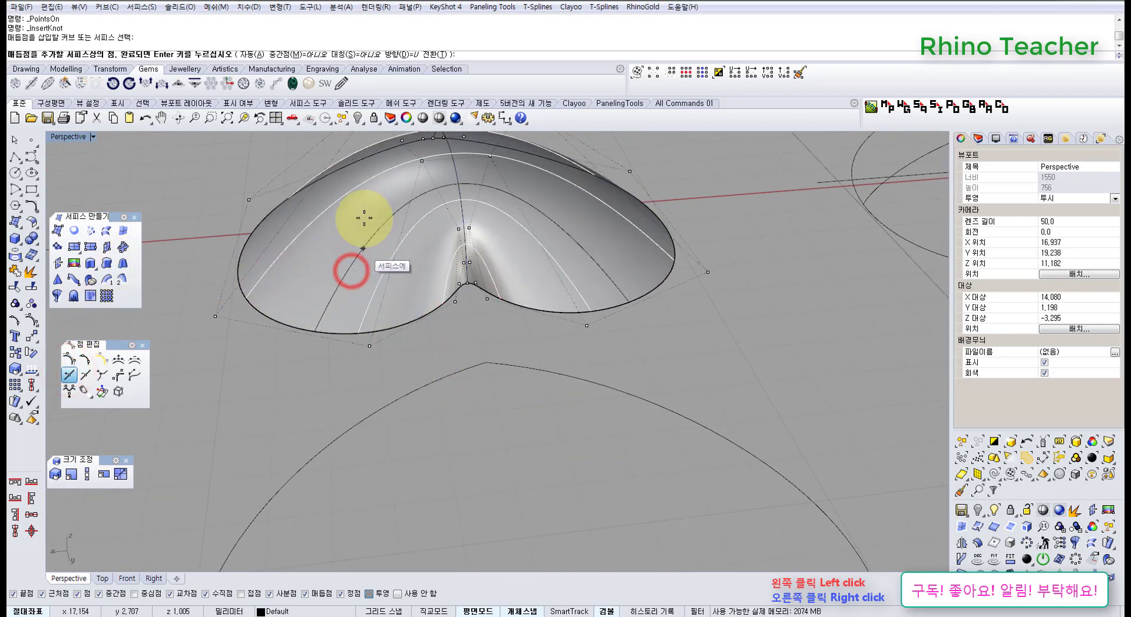
click(437, 55)
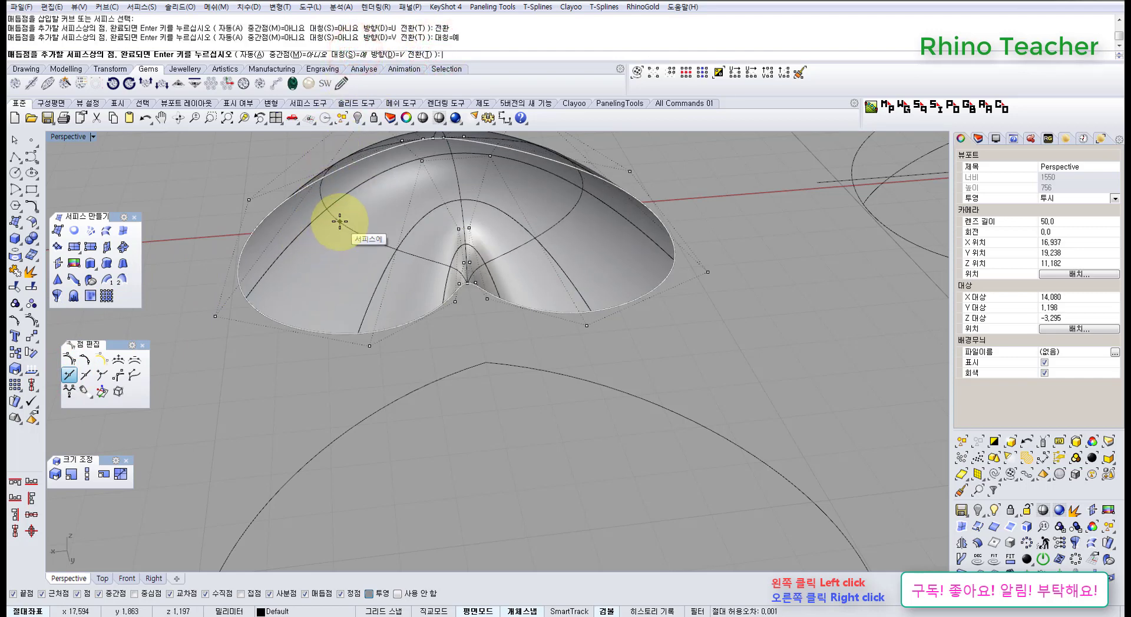
mouse_move(339, 222)
right_down()
mouse_move(366, 290)
mouse_move(356, 252)
right_up()
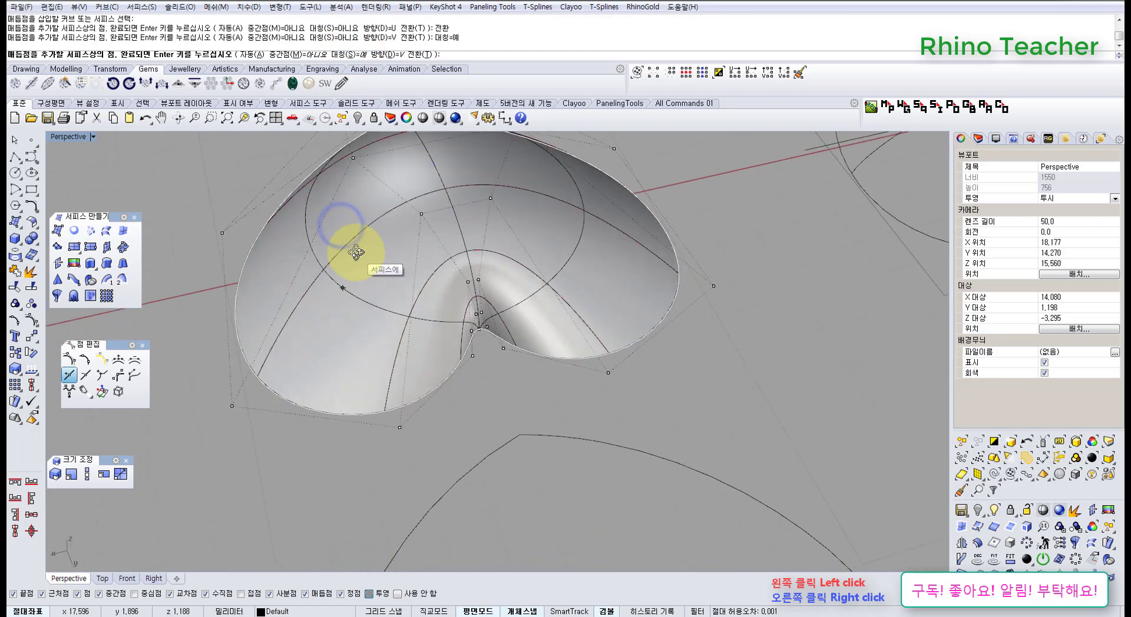
right_click(334, 282)
- Try moving the denser control points of one lobe up and down to reshape the lofted heart
right_drag(350, 305, 423, 225)
click(252, 298)
drag(422, 225, 429, 189)
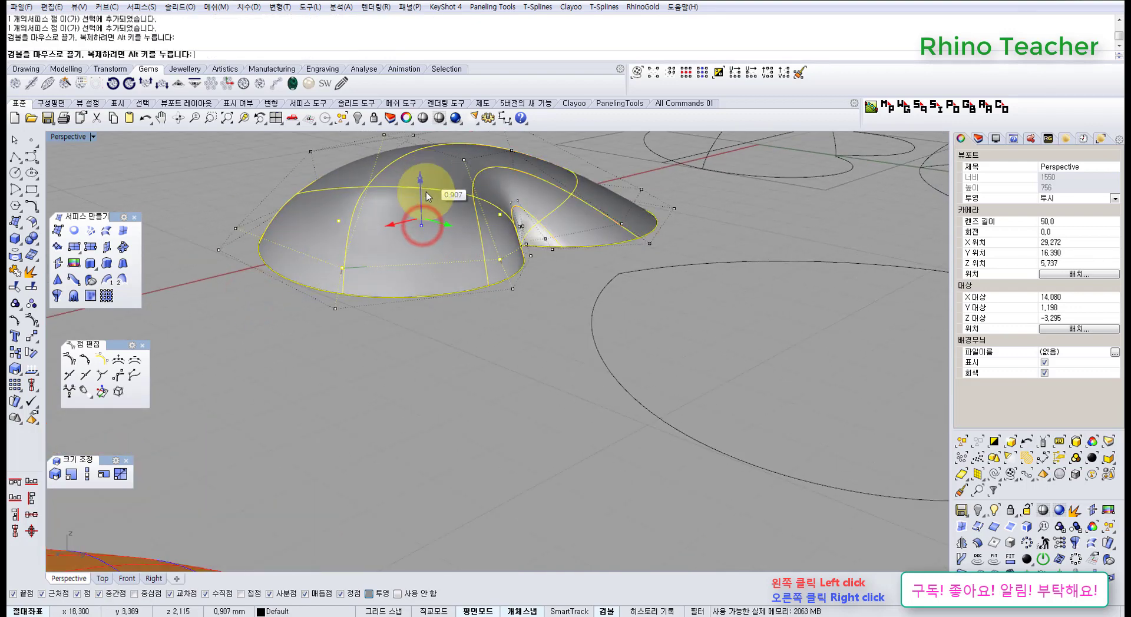
mouse_move(422, 226)
right_down()
mouse_move(576, 222)
mouse_move(524, 237)
mouse_move(583, 268)
mouse_move(524, 245)
mouse_move(430, 234)
right_up()
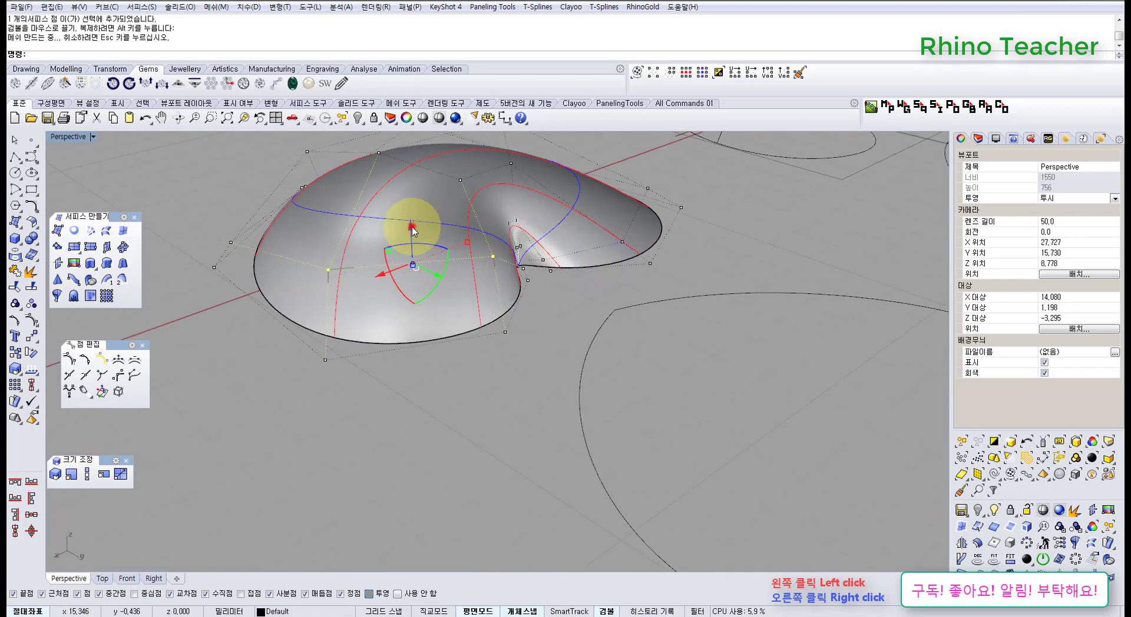
drag(412, 226, 418, 246)
scroll(474, 252, up, 2)
shift+right_drag(483, 266, 685, 395)
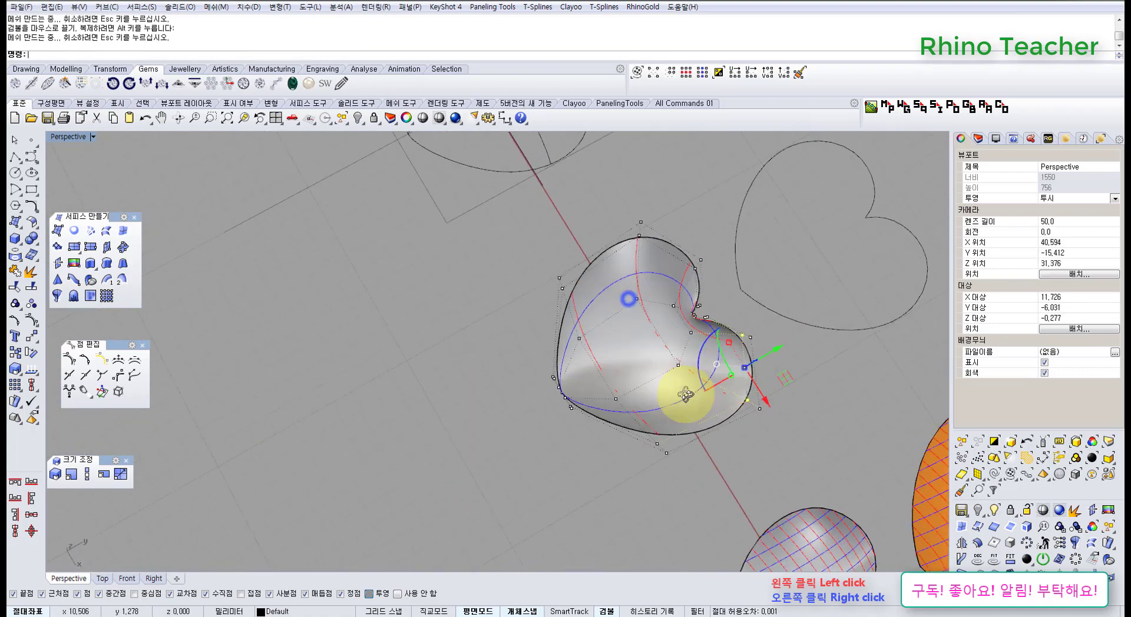
- Undo the control point moves and the knot insertion on the lofted heart
key(ctrl+z)
key(ctrl+z)
right_drag(612, 395, 664, 347)
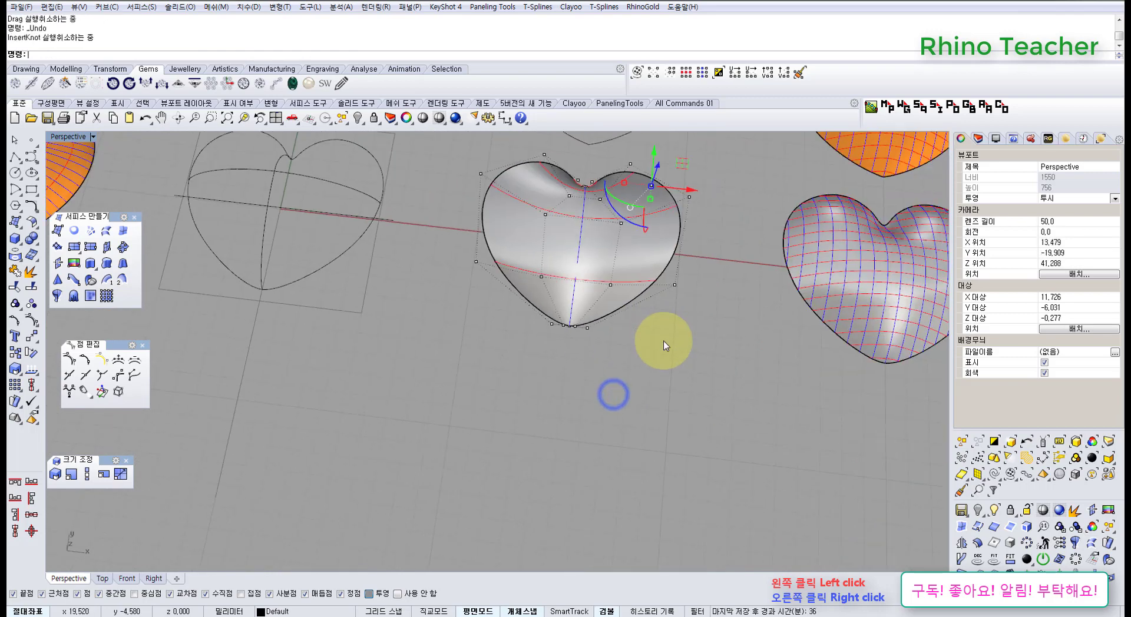
- Examine the lofted heart and the neighbouring heart models in both rows from the Top view
click(612, 271)
key(ctrl+F1)
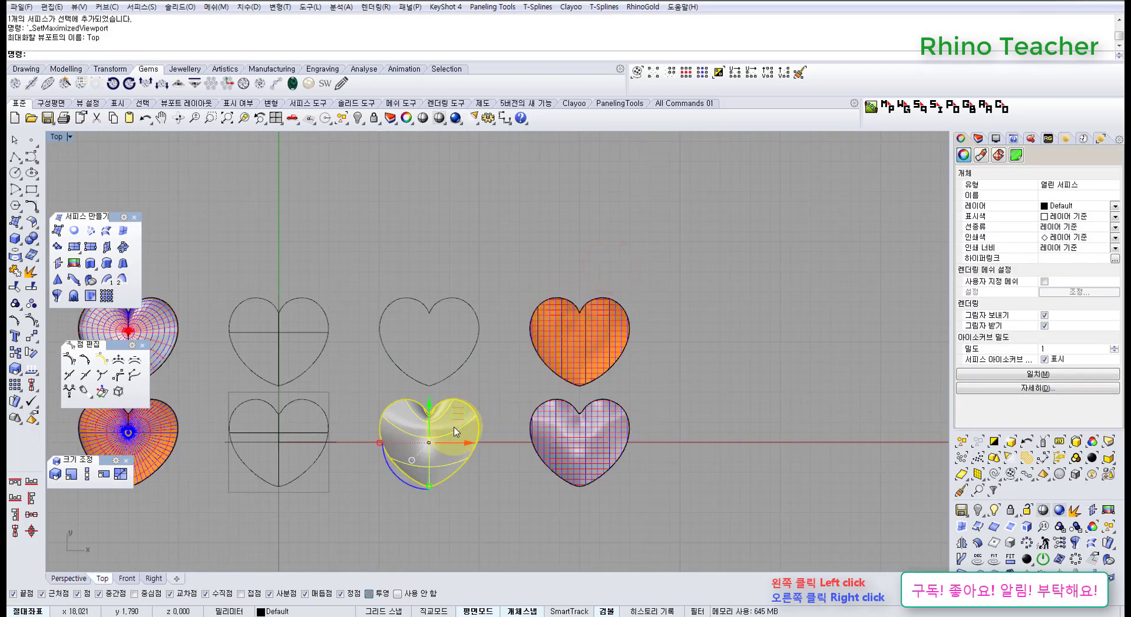
scroll(456, 433, up, 5)
click(555, 367)
right_drag(484, 439, 512, 399)
scroll(516, 405, down, 5)
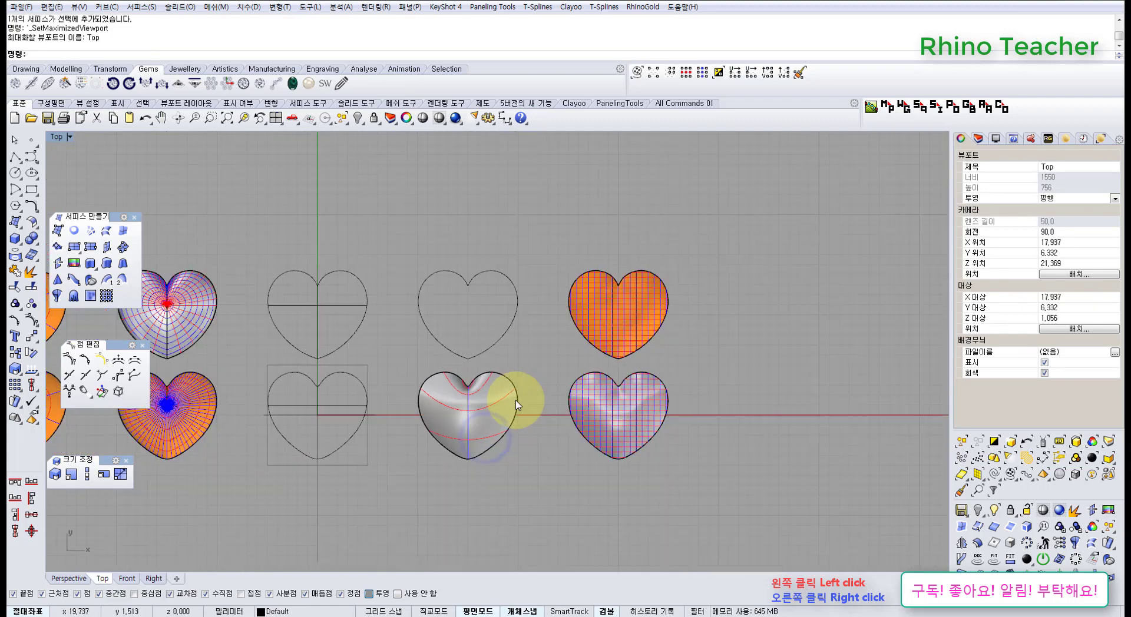
scroll(490, 413, down, 4)
right_drag(389, 427, 515, 406)
scroll(313, 357, up, 6)
right_drag(715, 399, 542, 407)
scroll(539, 412, up, 3)
- Move the lofted heart 30 mm horizontally off its outline, to the far side of the lower patch heart
click(546, 423)
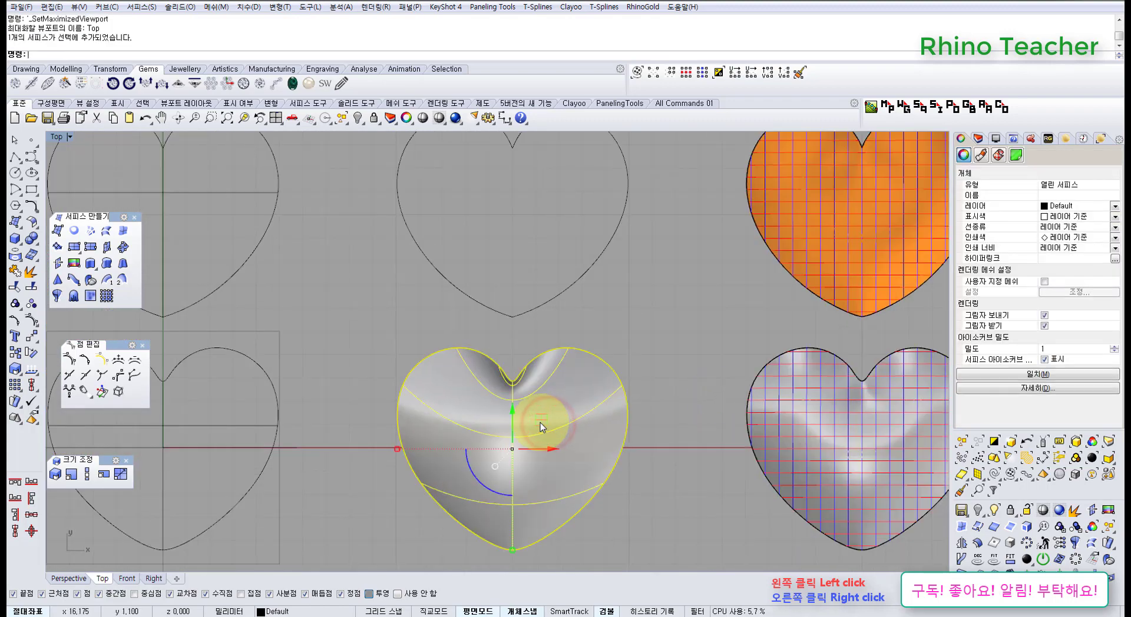
scroll(539, 424, down, 8)
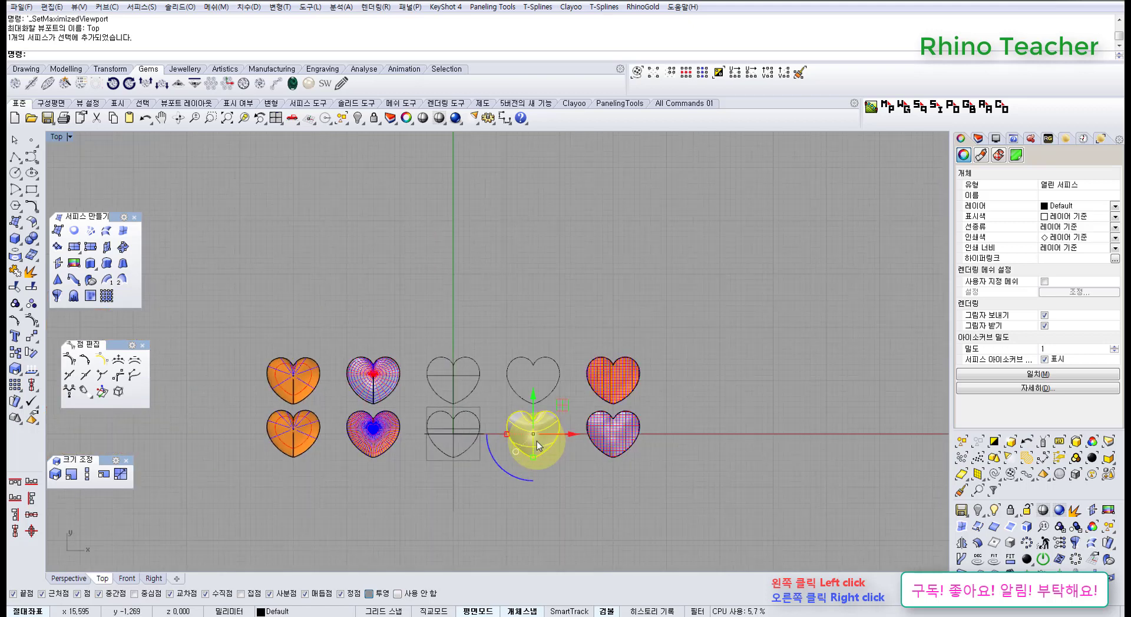
right_drag(536, 440, 582, 415)
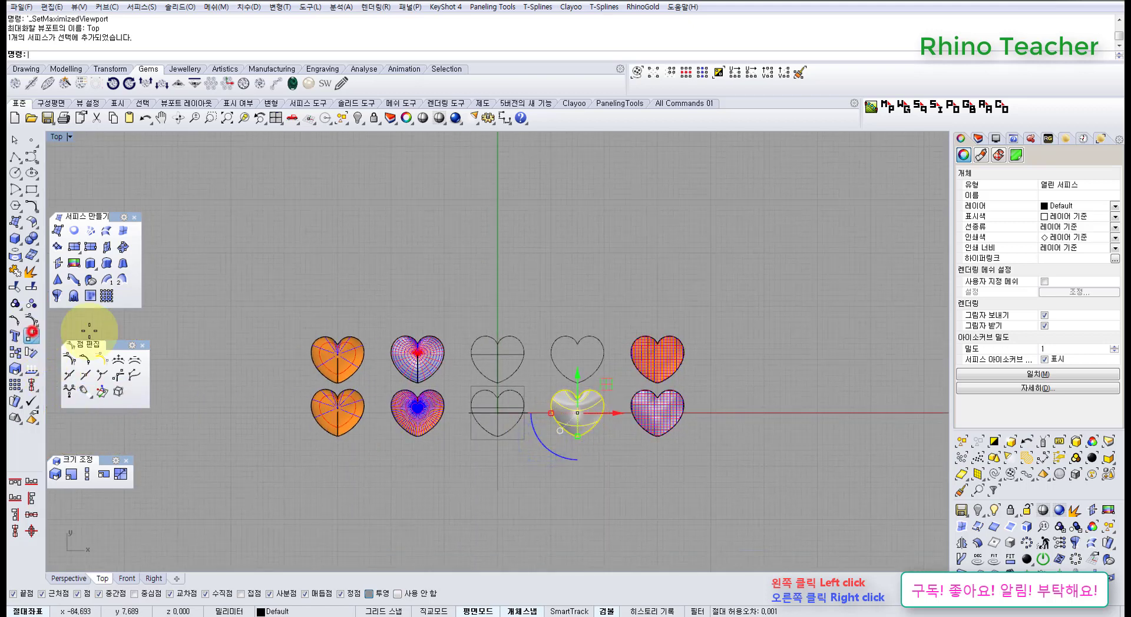
click(479, 253)
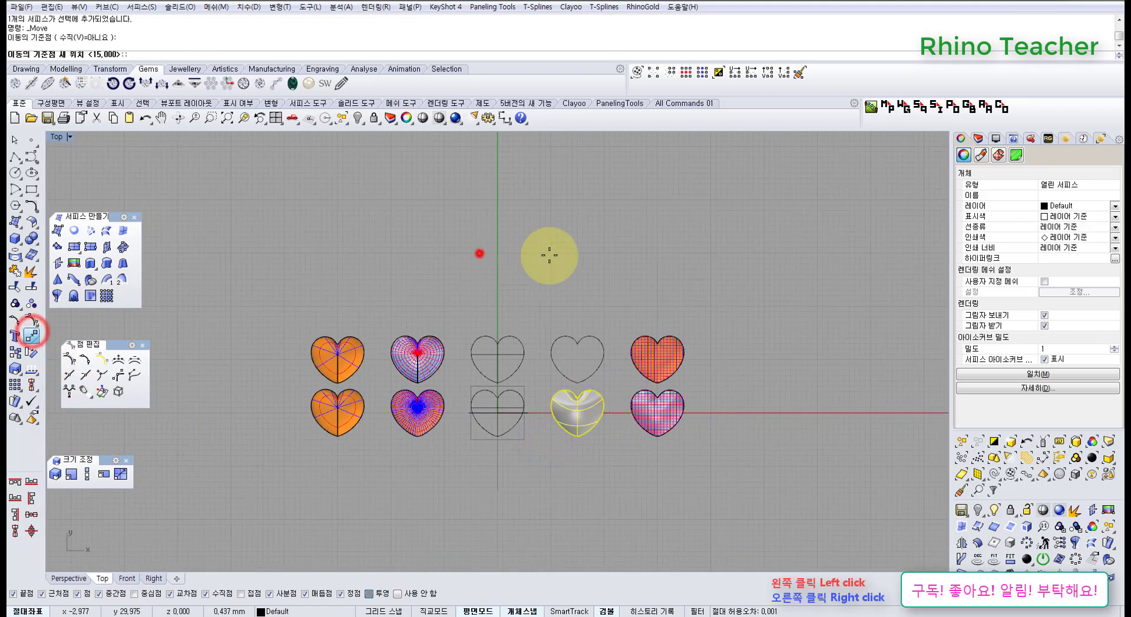
click(622, 259)
- Loft the two halves of the sharp-notched upper heart outline with the Normal style and no simplification
scroll(606, 383, up, 5)
click(664, 449)
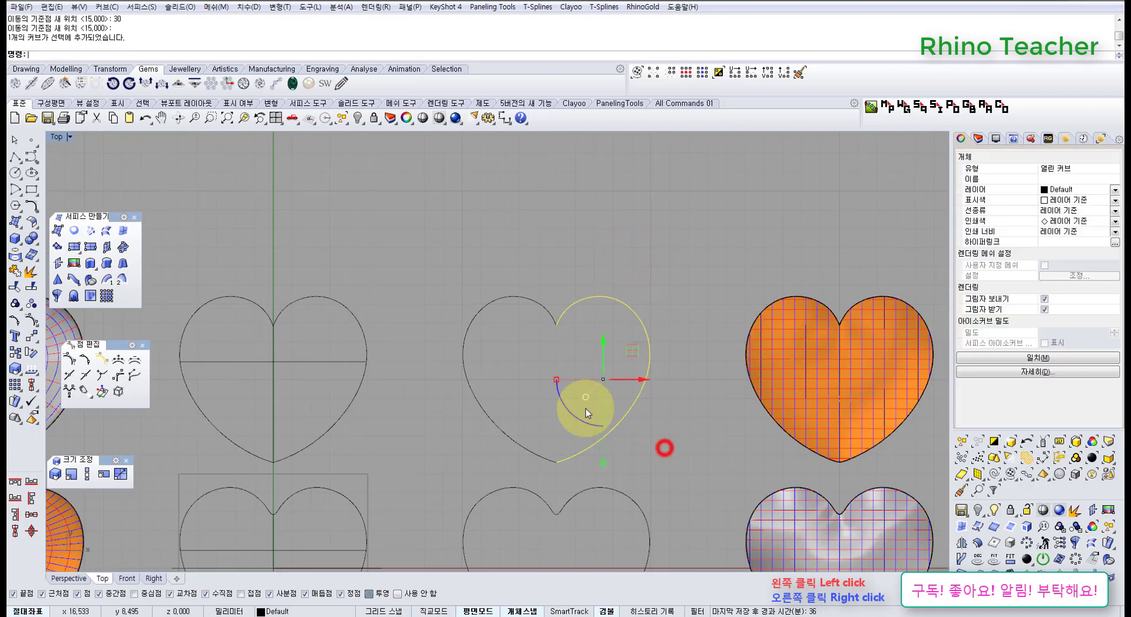
scroll(553, 412, up, 2)
scroll(506, 401, down, 5)
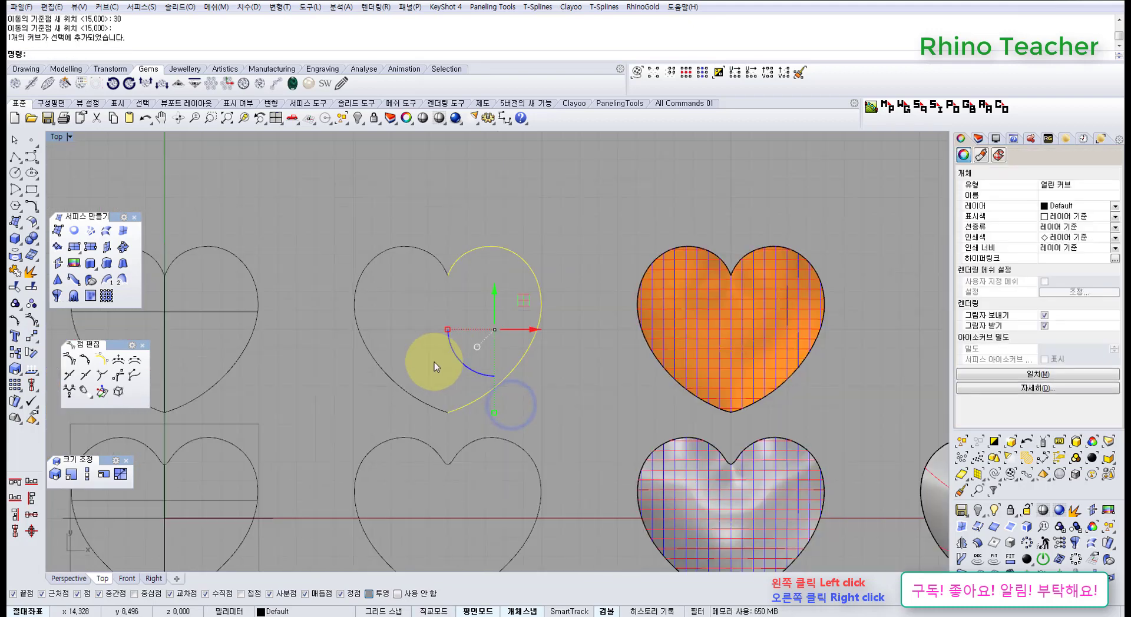
right_drag(567, 429, 454, 384)
right_drag(379, 372, 505, 403)
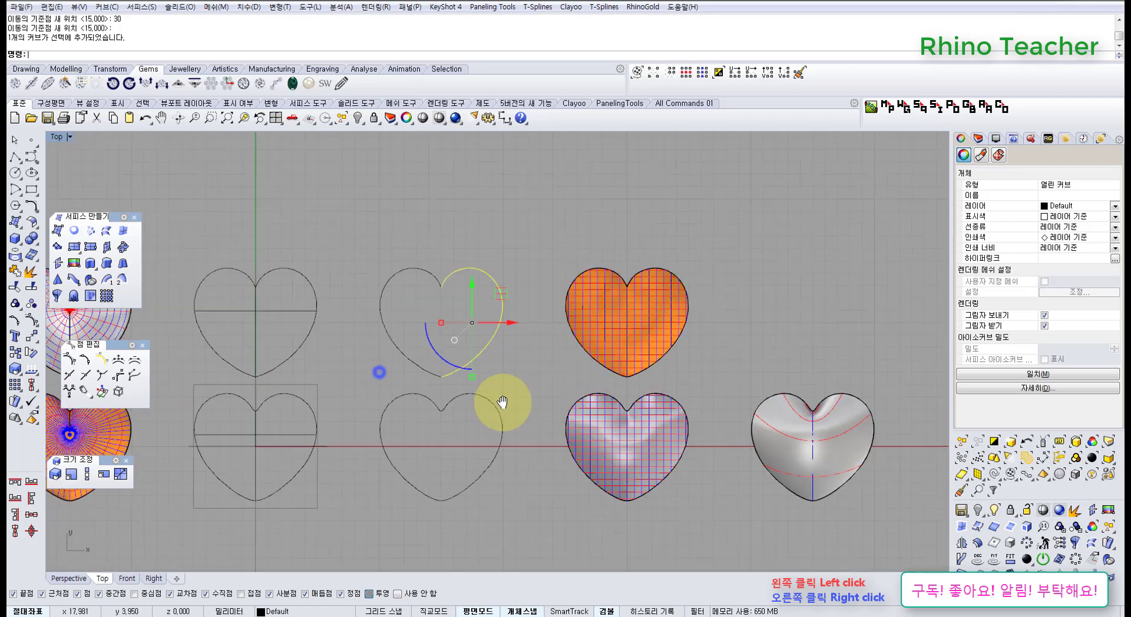
scroll(491, 401, up, 3)
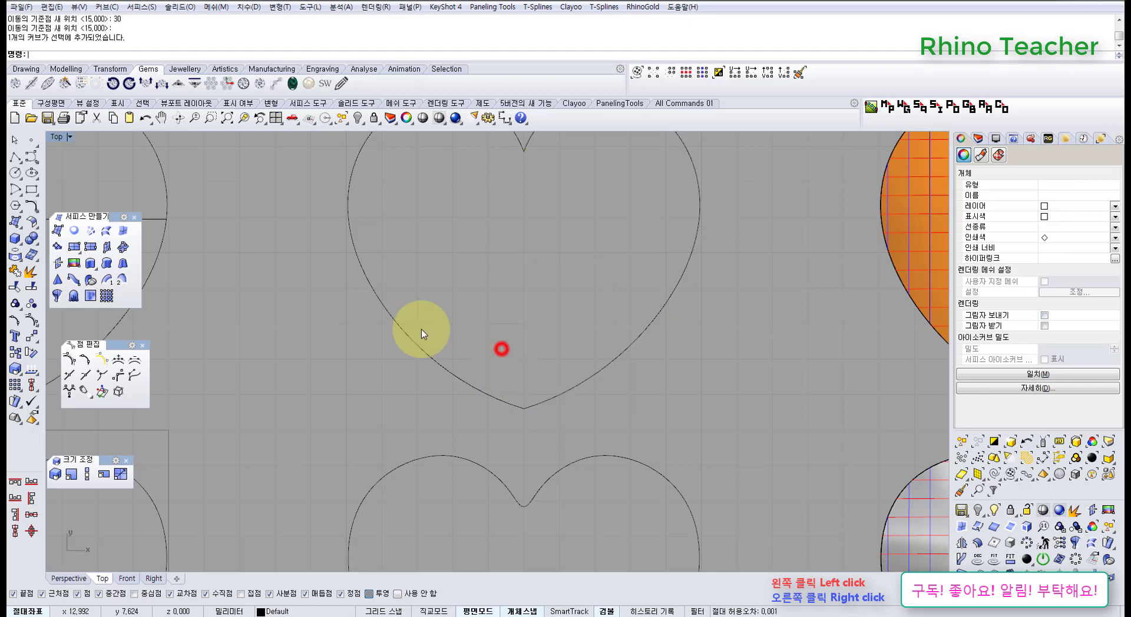
click(645, 385)
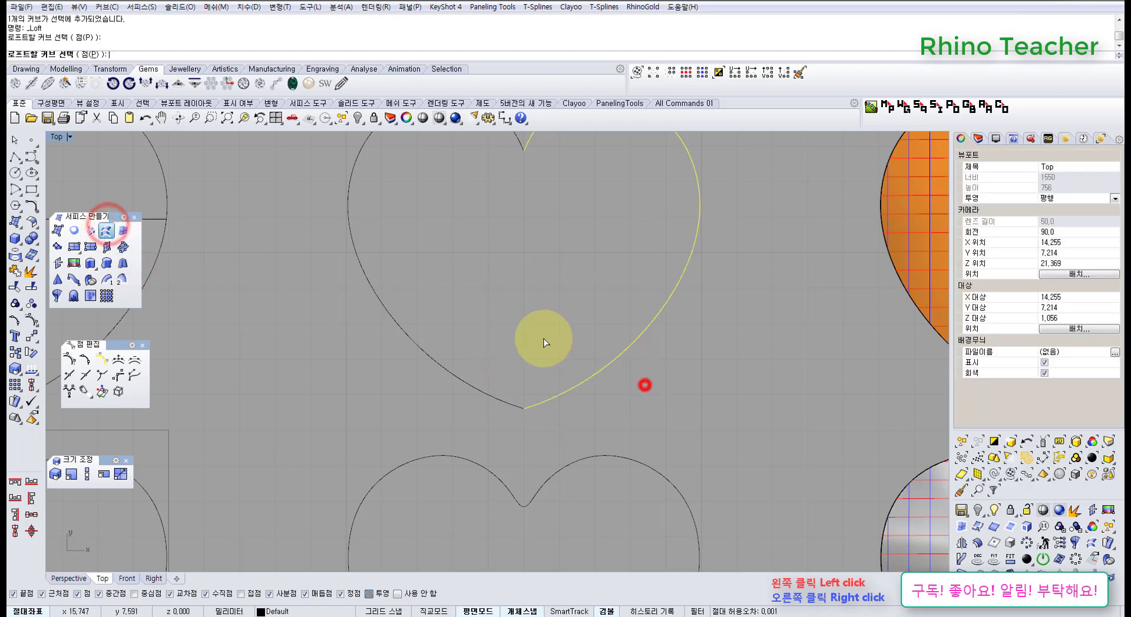
right_click(459, 344)
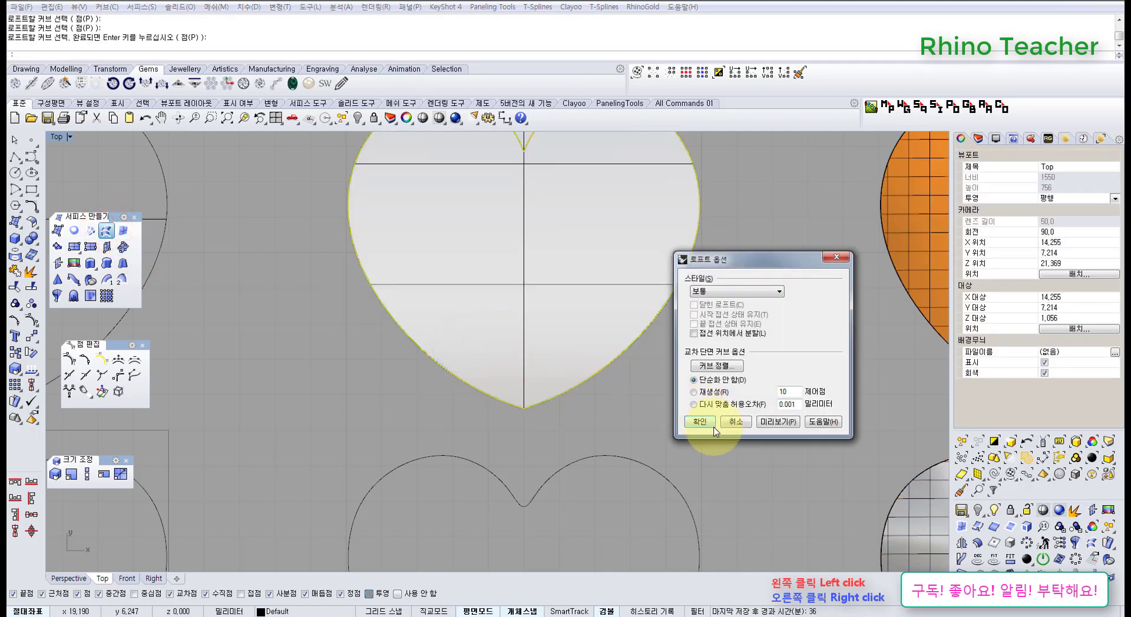
click(699, 422)
- Display the control points of the new flat lofted heart
scroll(678, 394, down, 3)
click(602, 352)
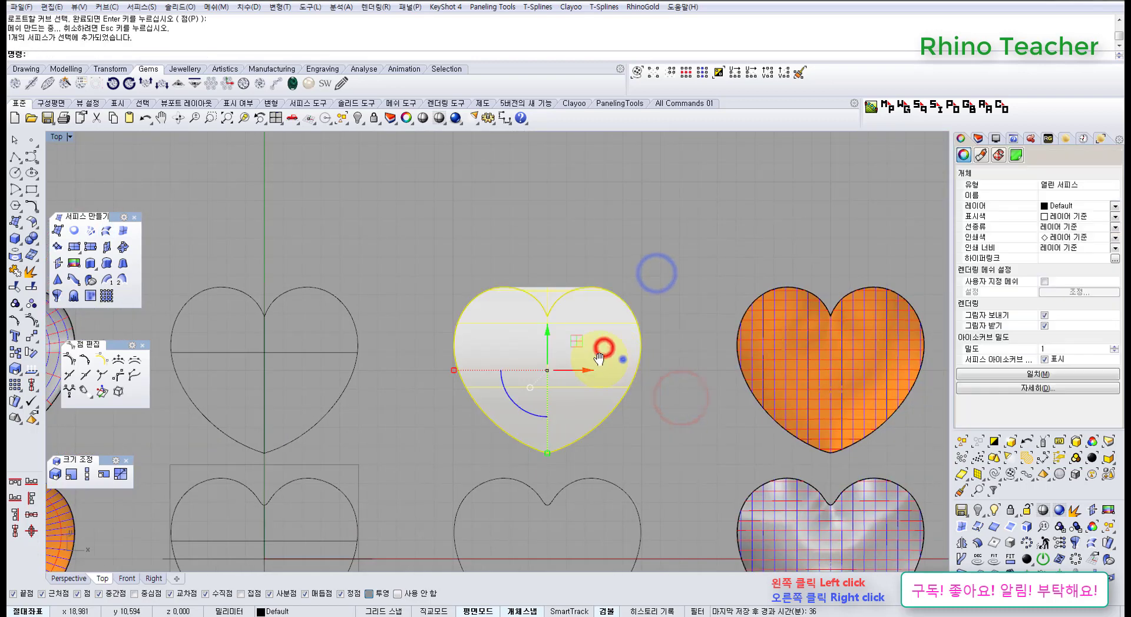
right_drag(623, 359, 555, 352)
key(F10)
scroll(506, 382, up, 4)
right_drag(506, 291, 497, 321)
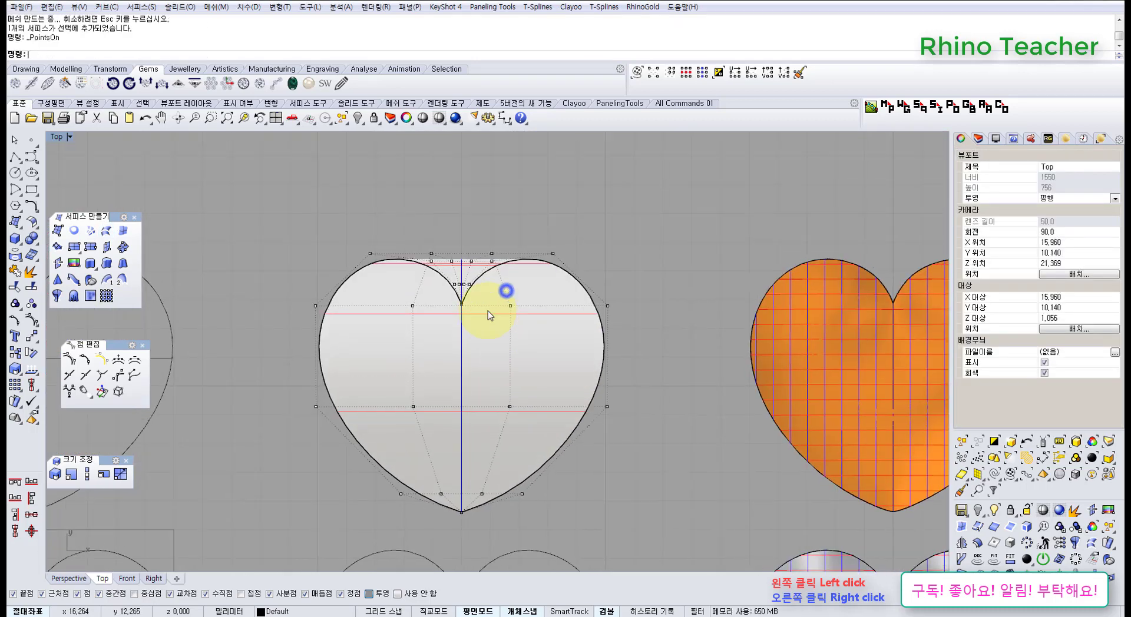
- Select the inner control point pairs on both sides of the centre line, from the notch area to the lower tip
scroll(415, 330, up, 4)
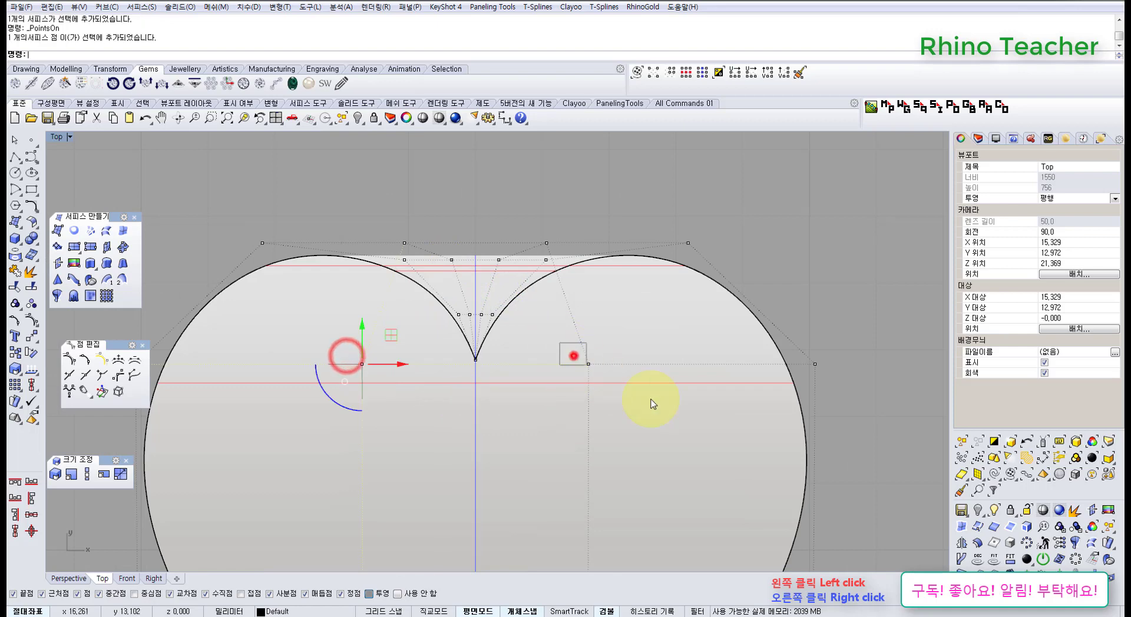
scroll(486, 268, up, 4)
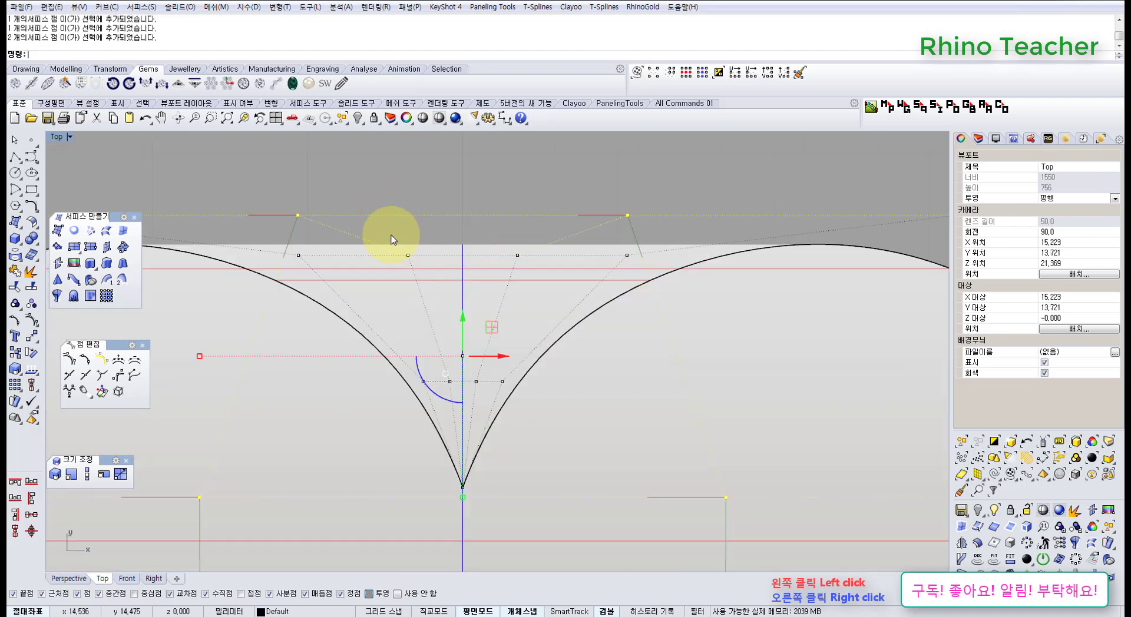
scroll(473, 424, up, 3)
scroll(456, 430, up, 2)
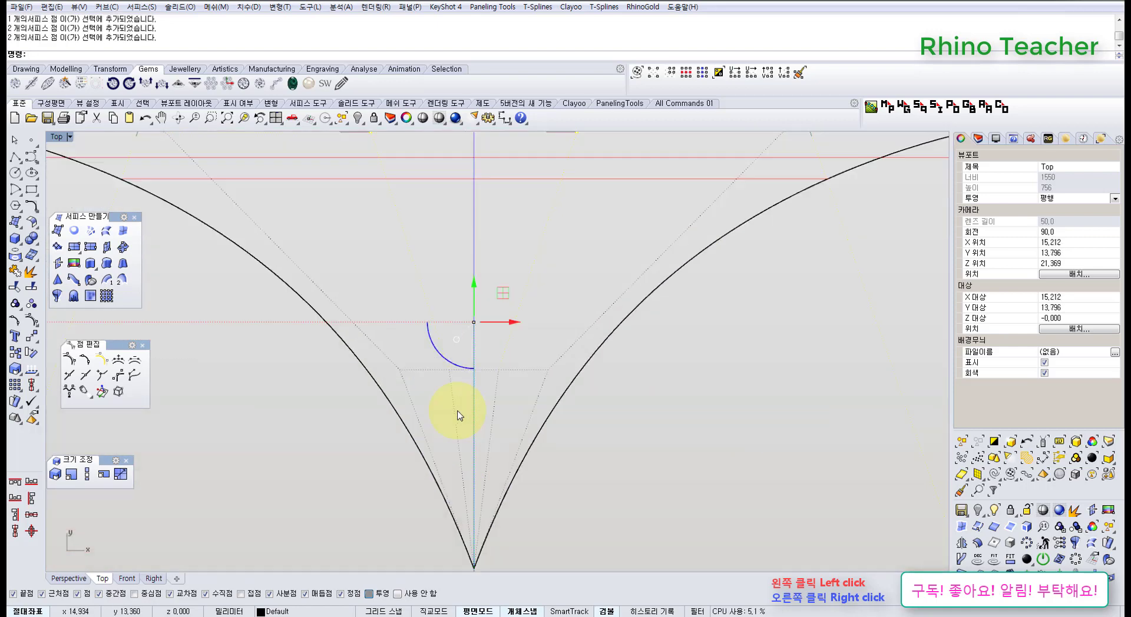
click(429, 353)
shift+drag(525, 384, 529, 390)
scroll(535, 398, down, 6)
right_drag(562, 443, 498, 345)
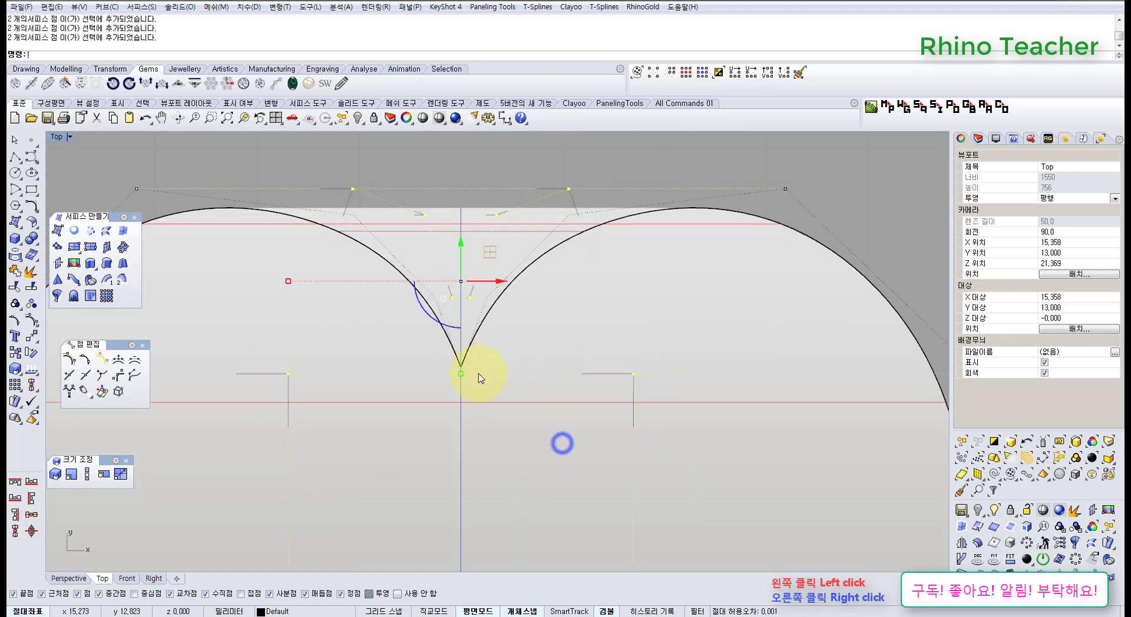
scroll(453, 377, up, 3)
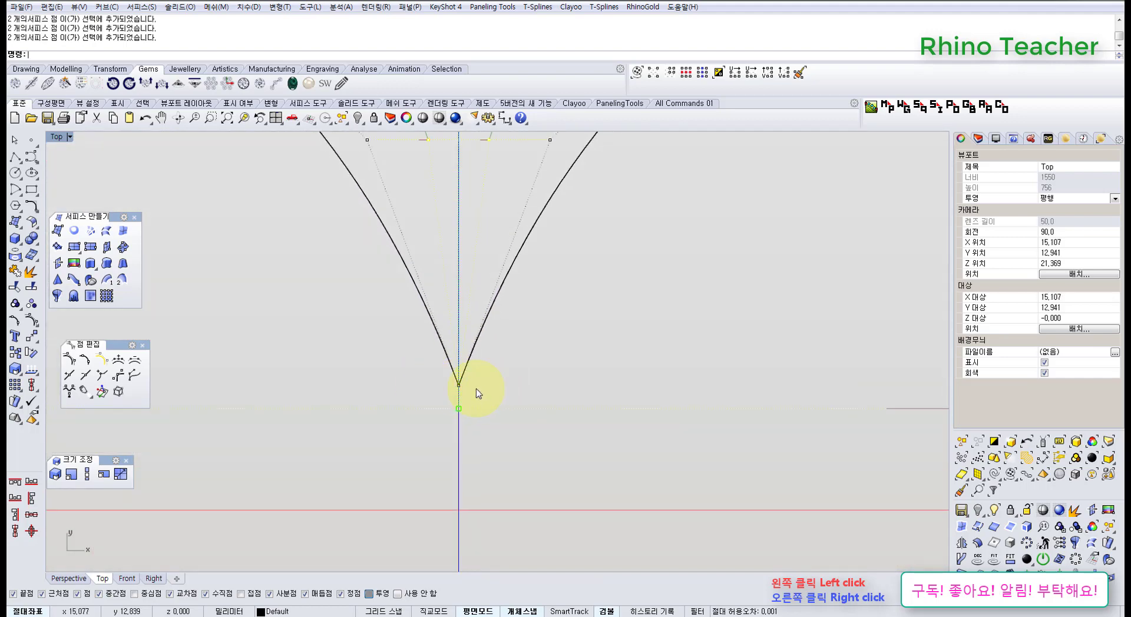
scroll(469, 388, down, 5)
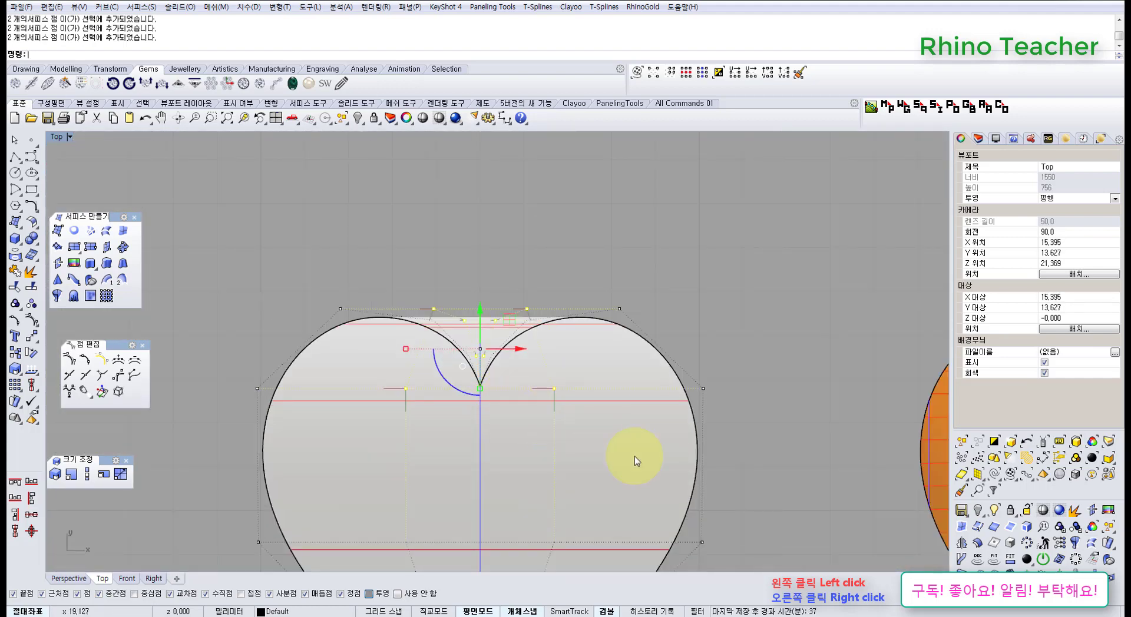
right_drag(535, 461, 484, 319)
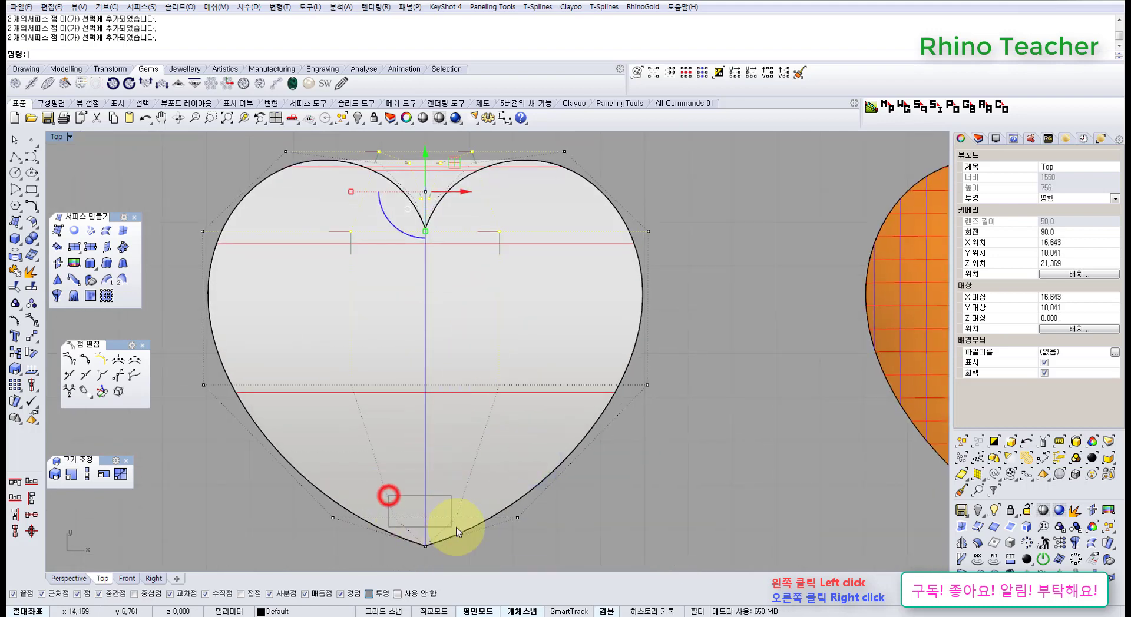
- In the Perspective view, add the remaining inner control points to the selection and raise them all vertically to dome the heart
key(ctrl+F4)
right_drag(515, 432, 497, 379)
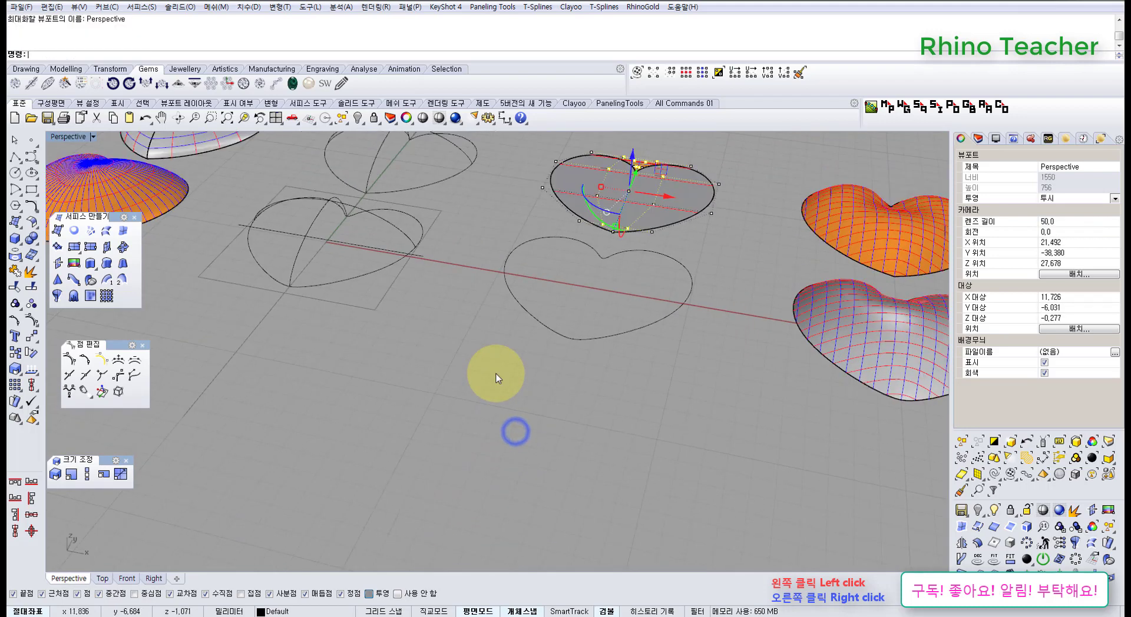
text(zs)
key(Return)
right_drag(665, 413, 583, 406)
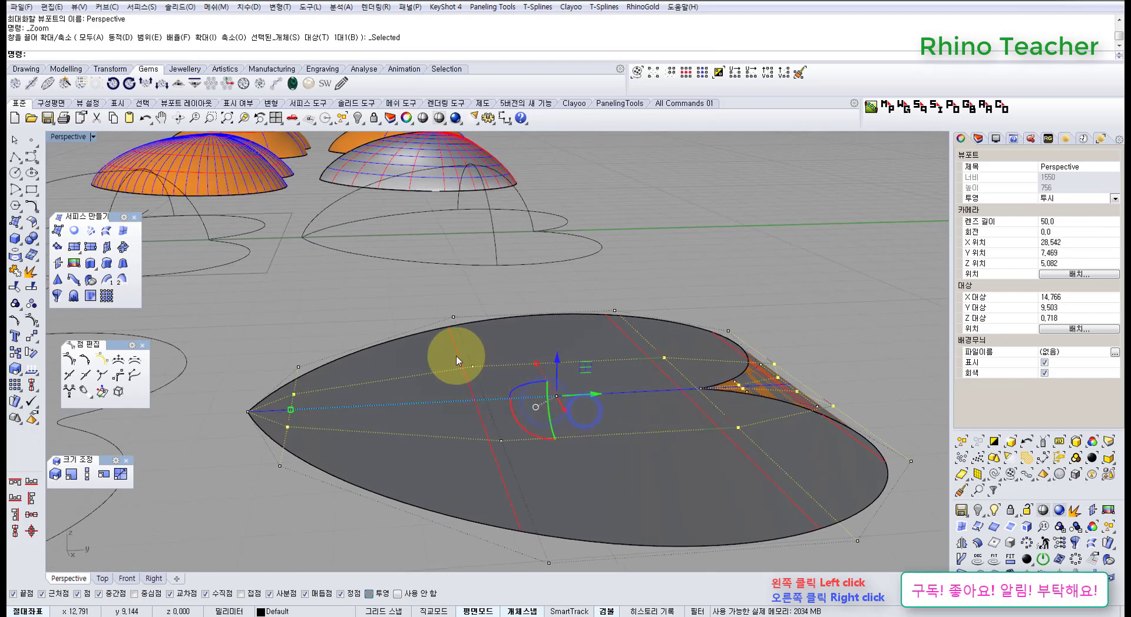
drag(526, 475, 526, 475)
drag(556, 357, 557, 285)
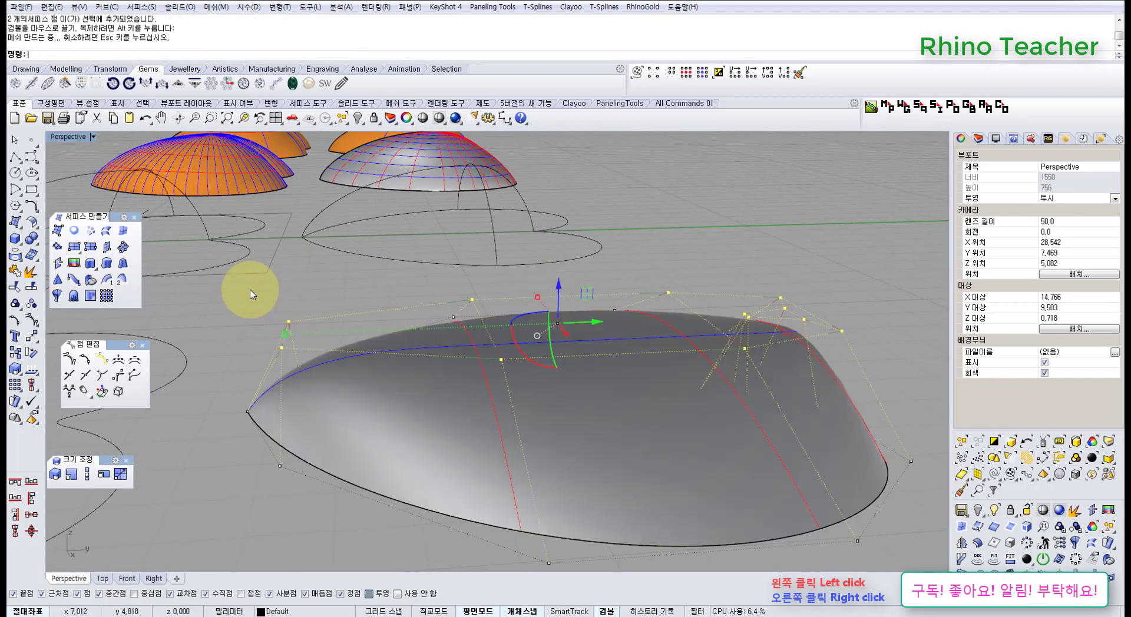
- Deselect the two inner control points nearest the tip and raise the remaining inner points further
right_drag(625, 370, 471, 284)
click(514, 292)
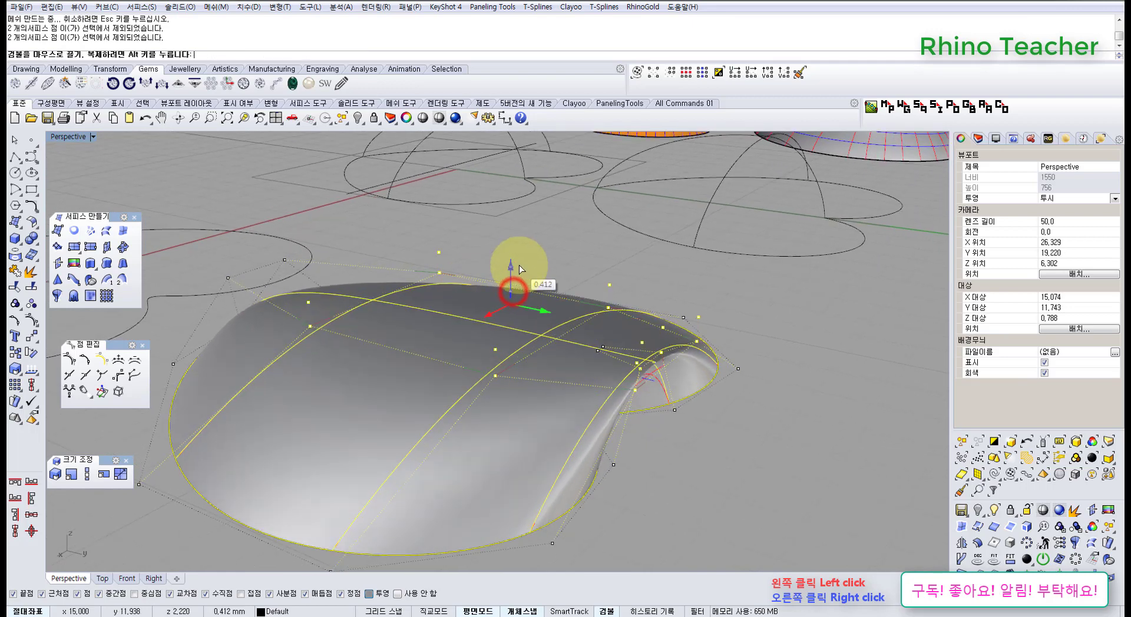
right_drag(673, 356, 578, 385)
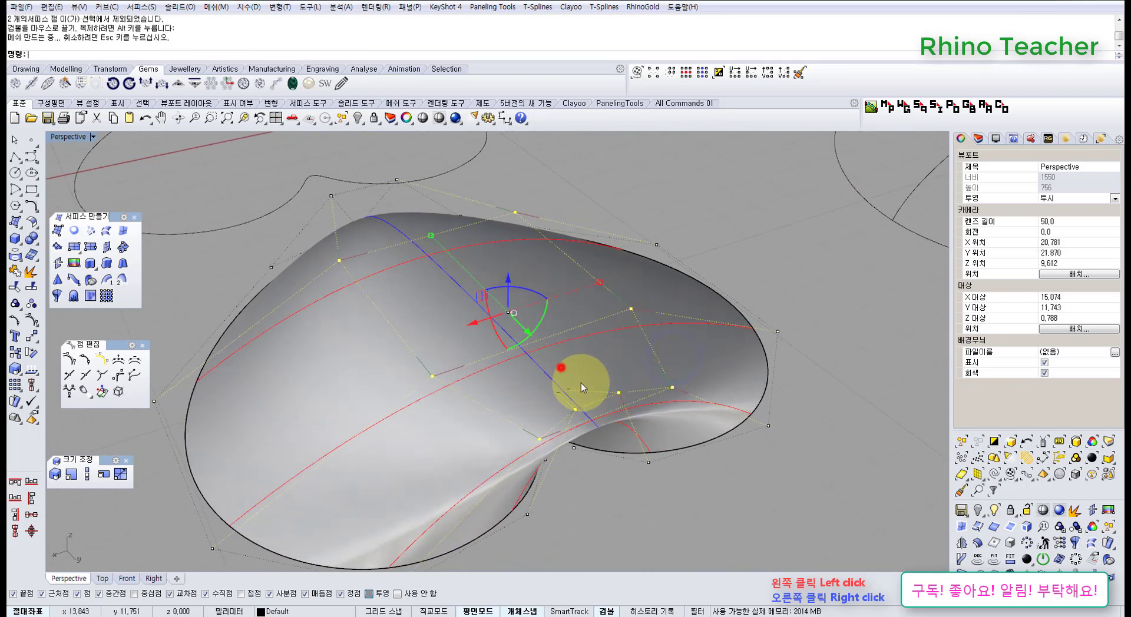
right_drag(628, 415, 510, 260)
drag(510, 260, 505, 238)
right_drag(606, 298, 672, 357)
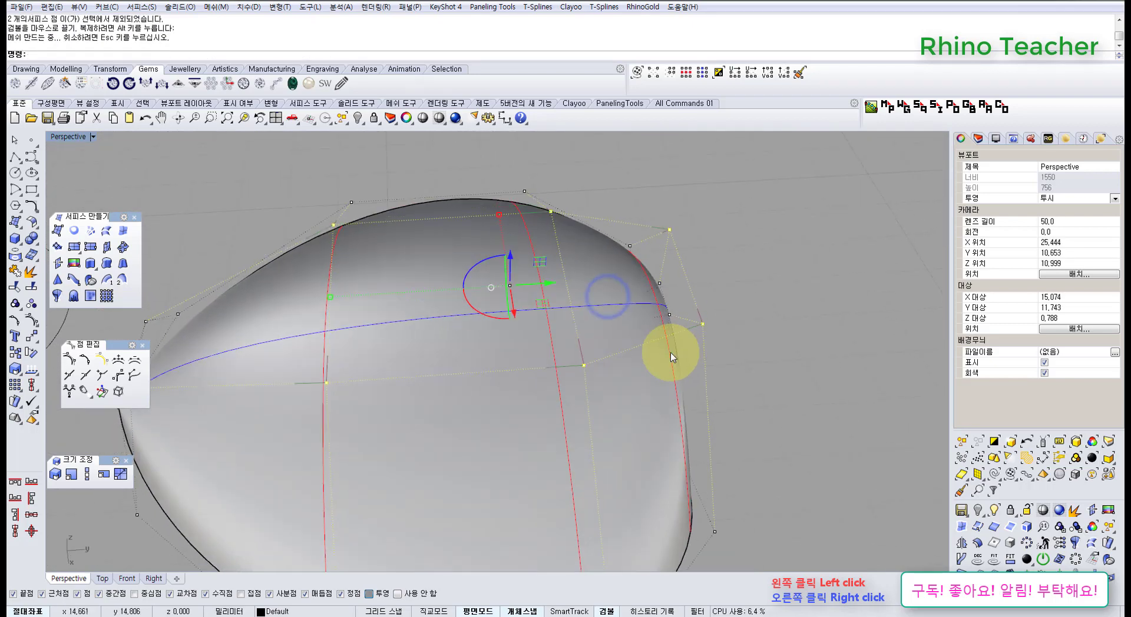
drag(554, 286, 407, 300)
- Select the inner control point pairs near the notch and shift them along the centre line toward the lower tip
mouse_move(422, 316)
right_down()
mouse_move(588, 341)
mouse_move(535, 308)
mouse_move(601, 331)
mouse_move(576, 347)
right_up()
drag(518, 328, 538, 347)
shift+click(574, 331)
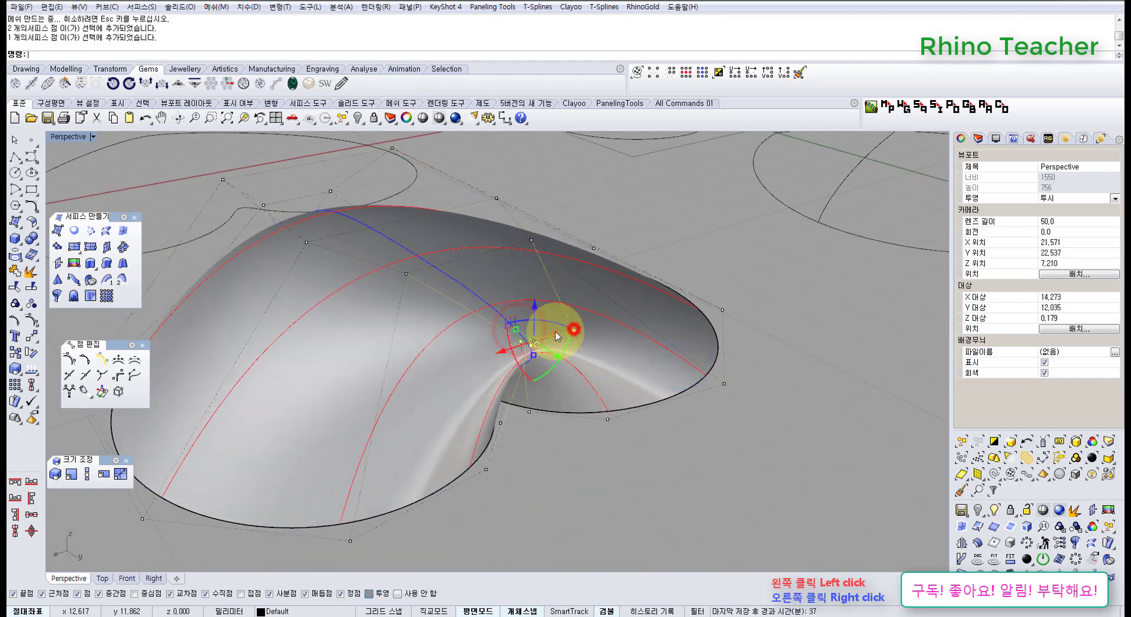
right_drag(522, 323, 610, 361)
drag(658, 358, 513, 384)
shift+drag(505, 240, 461, 314)
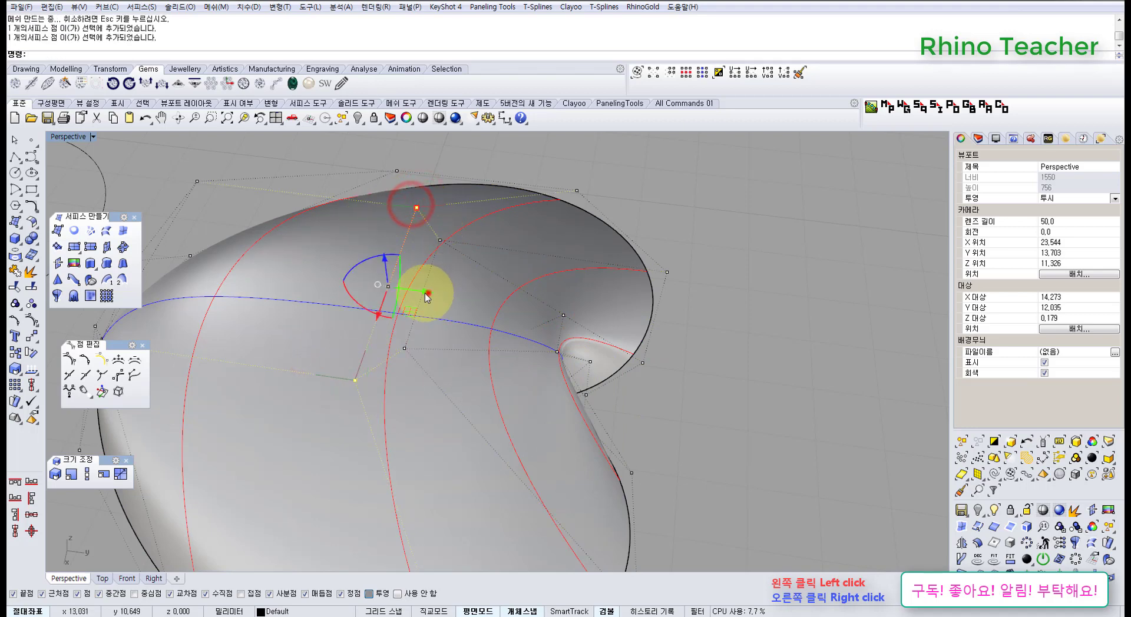
drag(428, 293, 369, 294)
- In the Top view, move the stray control point below the notch up to the row of points just above the notch
right_drag(633, 407, 454, 354)
scroll(433, 305, up, 5)
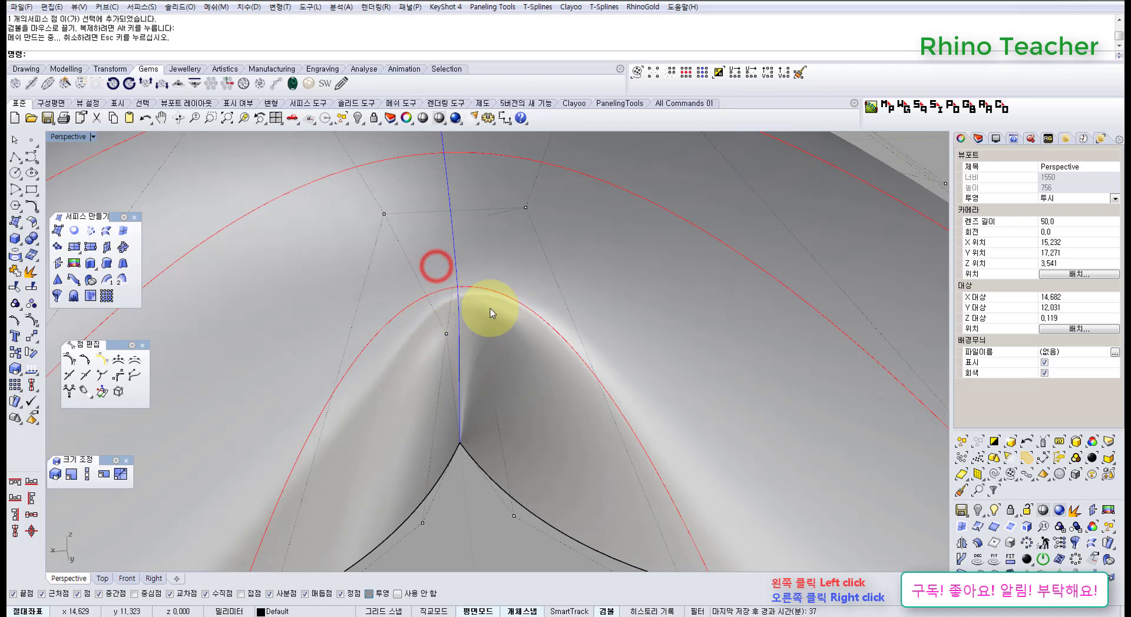
right_drag(478, 296, 493, 81)
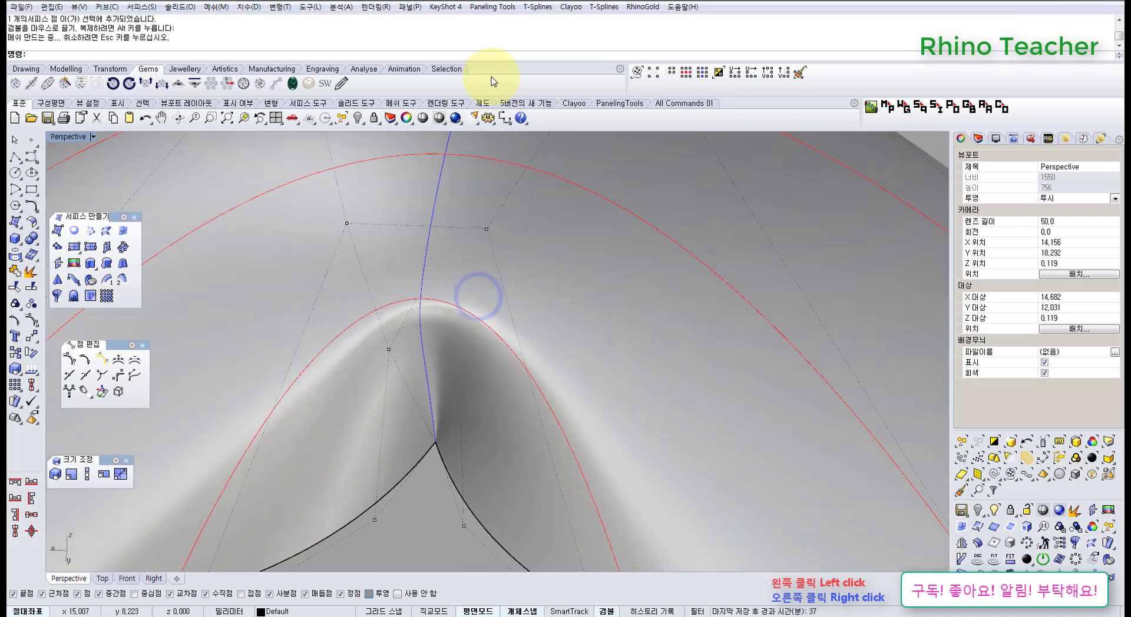
click(443, 120)
mouse_move(437, 294)
right_down()
mouse_move(386, 293)
mouse_move(371, 280)
mouse_move(462, 330)
mouse_move(448, 280)
mouse_move(453, 316)
right_up()
key(ctrl+F1)
scroll(444, 302, up, 8)
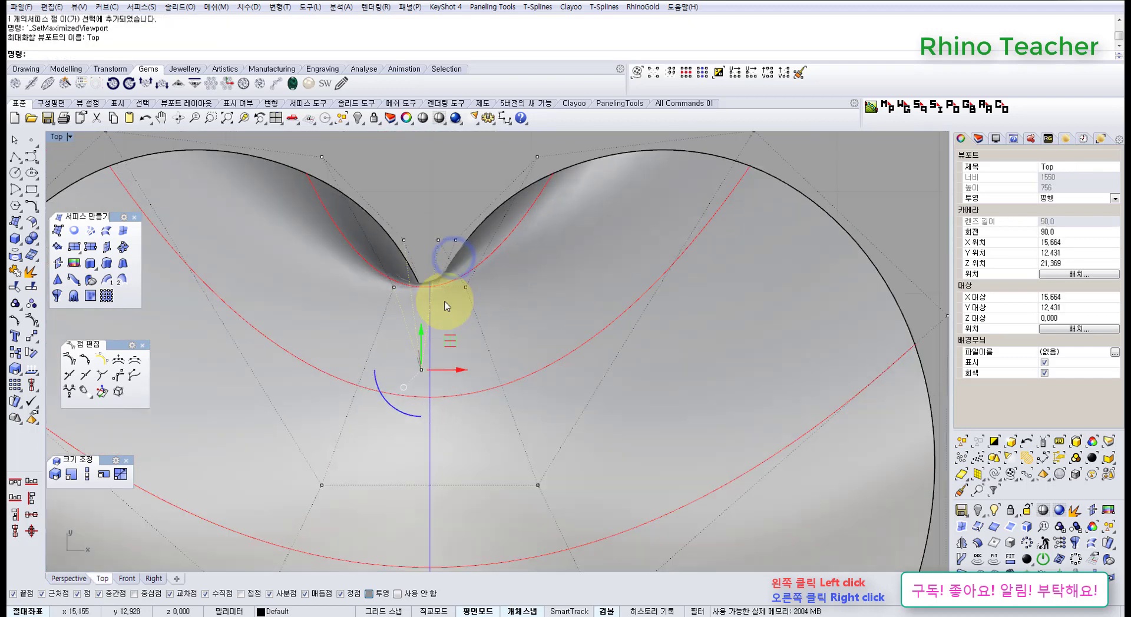
scroll(446, 306, up, 4)
drag(410, 377, 415, 175)
scroll(444, 265, up, 5)
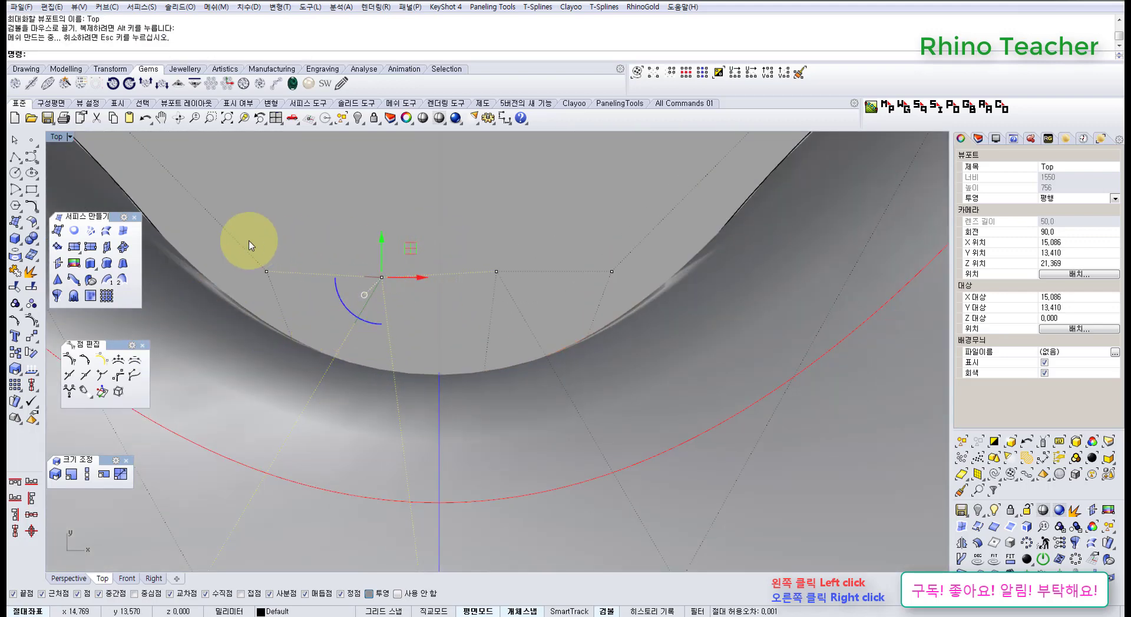
- Select the four control points in the row above the notch and align them in Y with Set Points
drag(228, 242, 623, 298)
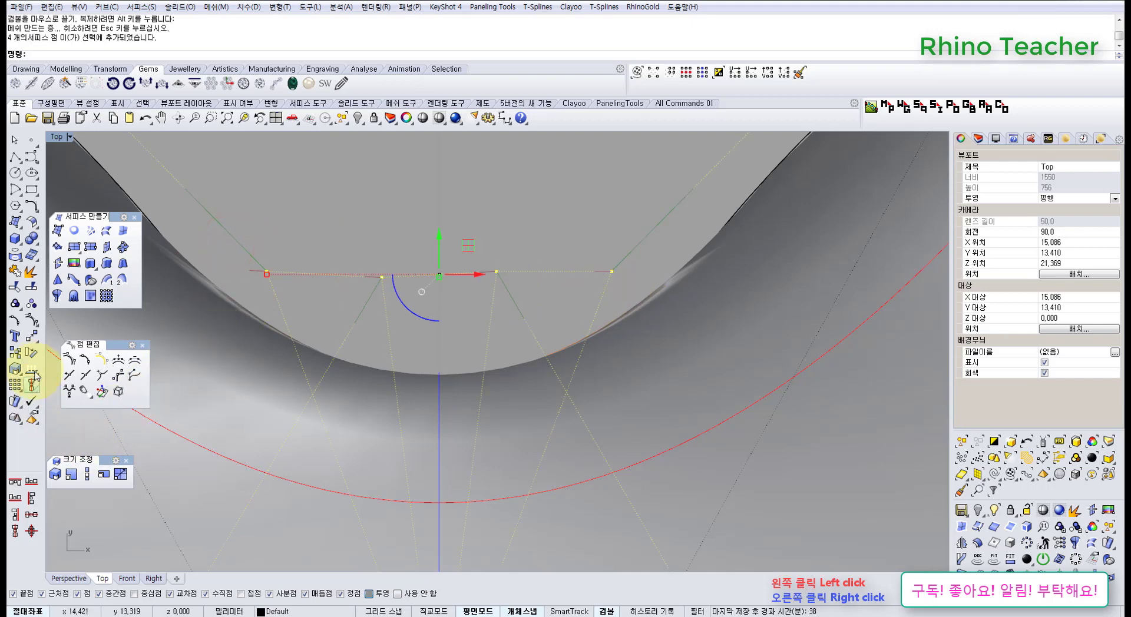
click(34, 338)
click(95, 373)
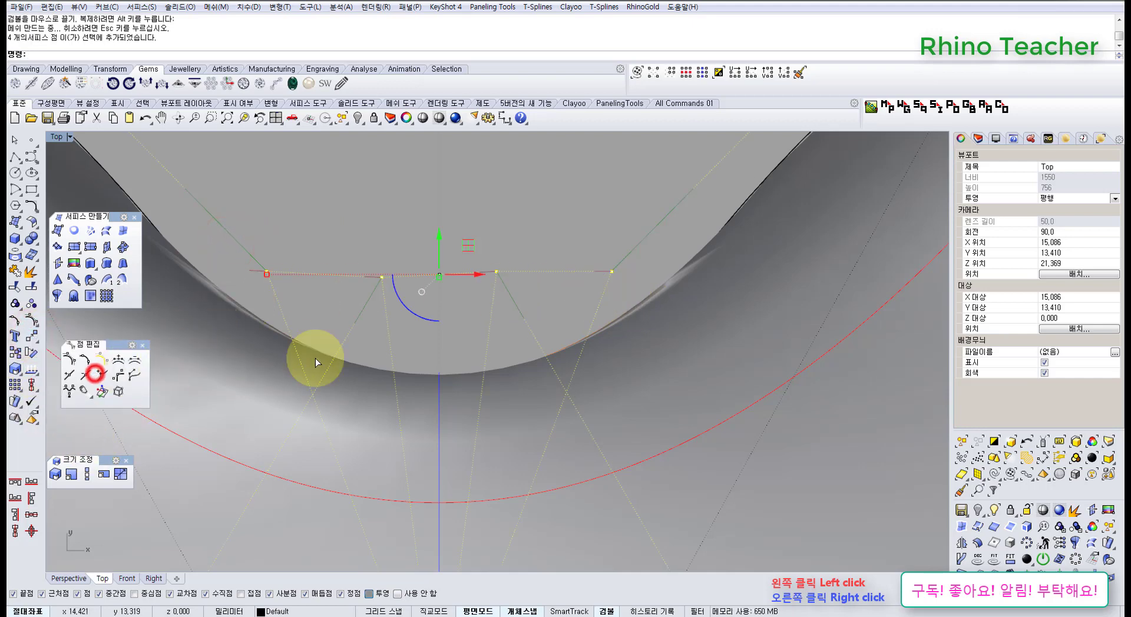
click(330, 414)
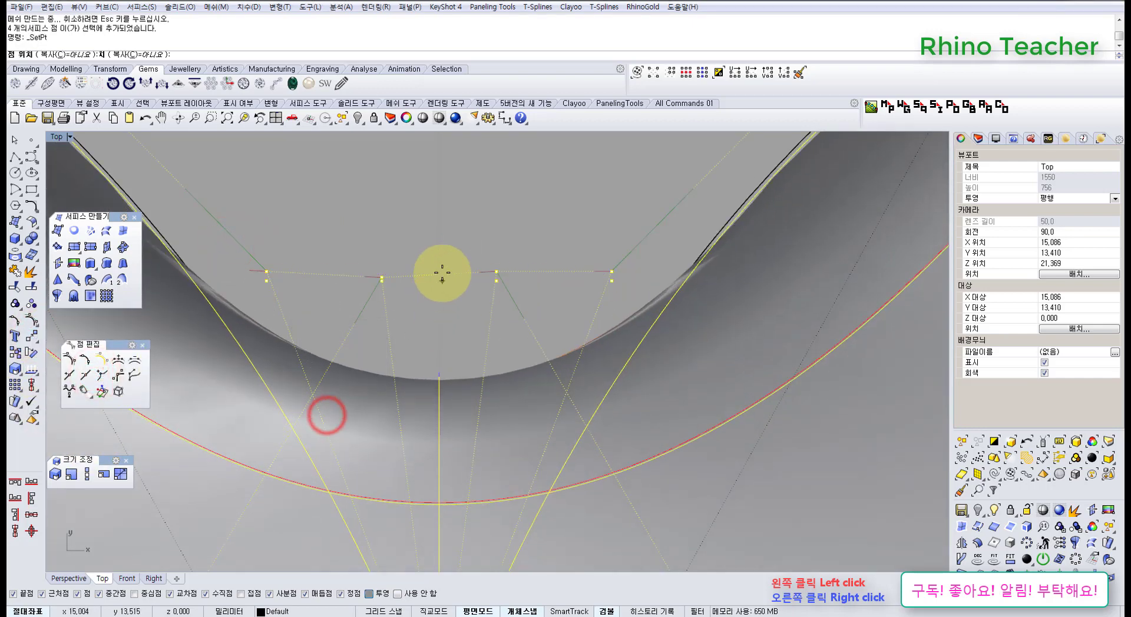
click(437, 280)
- Return to the Perspective view and set its display mode to Shaded
key(ctrl+F4)
scroll(439, 282, up, 6)
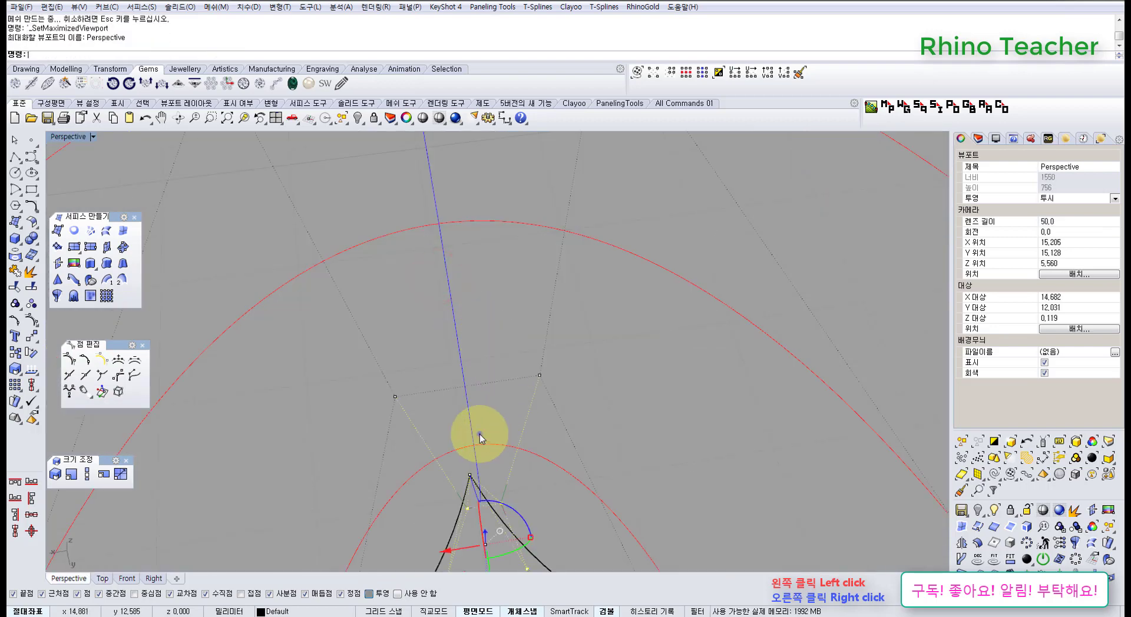
right_drag(480, 434, 466, 238)
click(437, 118)
right_drag(588, 358, 488, 300)
shift+right_drag(475, 295, 411, 259)
click(341, 434)
- Move the two inner control point pairs nearest the notch along the centre line toward the lower tip
right_drag(343, 298, 496, 387)
scroll(499, 384, up, 4)
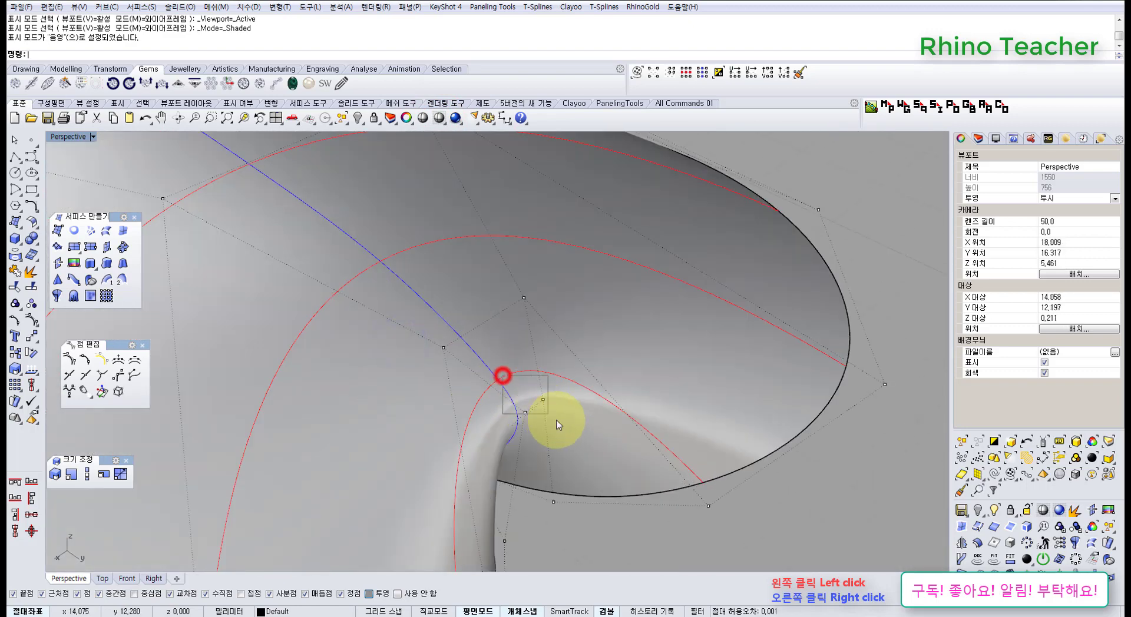
drag(536, 408, 442, 348)
click(502, 274)
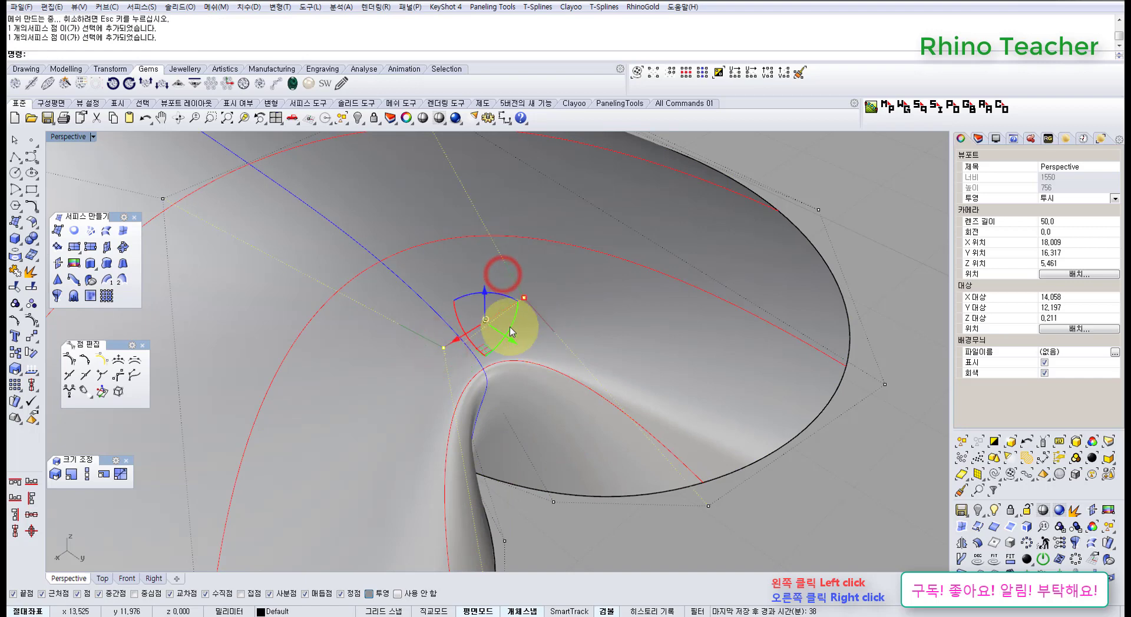
drag(510, 342, 361, 284)
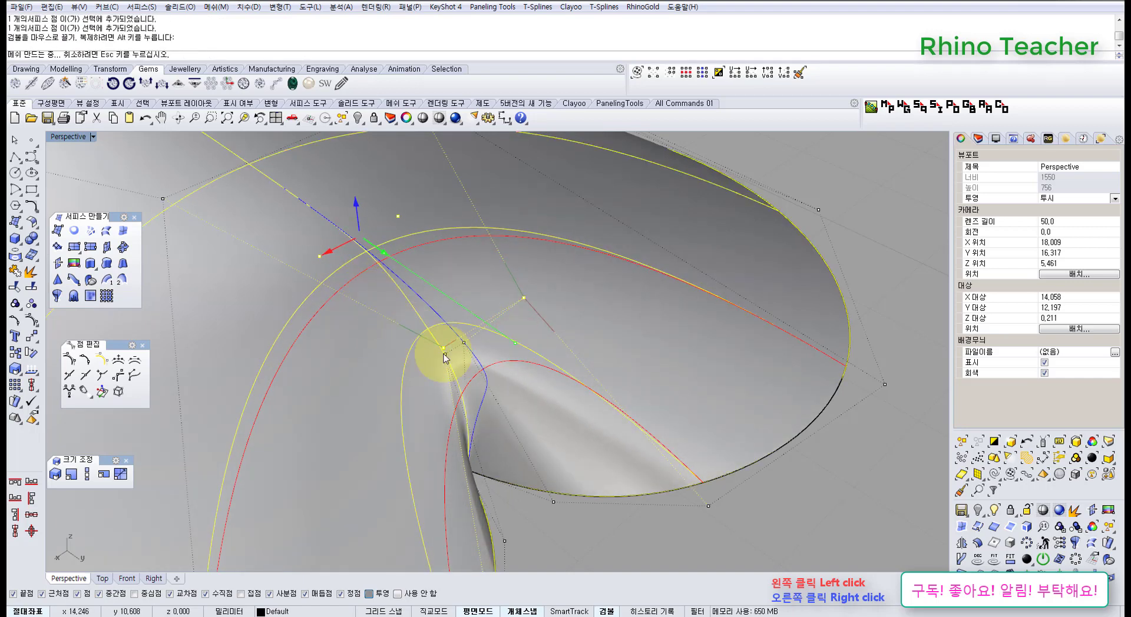
- Select the inner control point pair closest to the notch and scale it apart sideways across the centre line
mouse_move(495, 399)
right_down()
mouse_move(431, 398)
mouse_move(381, 366)
right_up()
drag(323, 310, 376, 327)
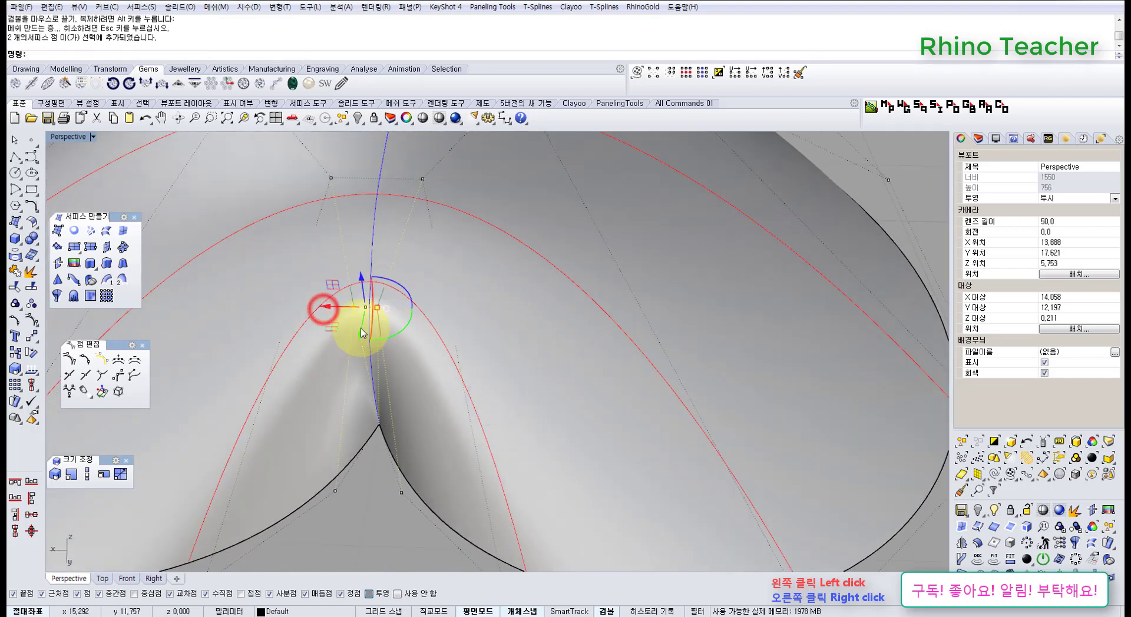
click(377, 307)
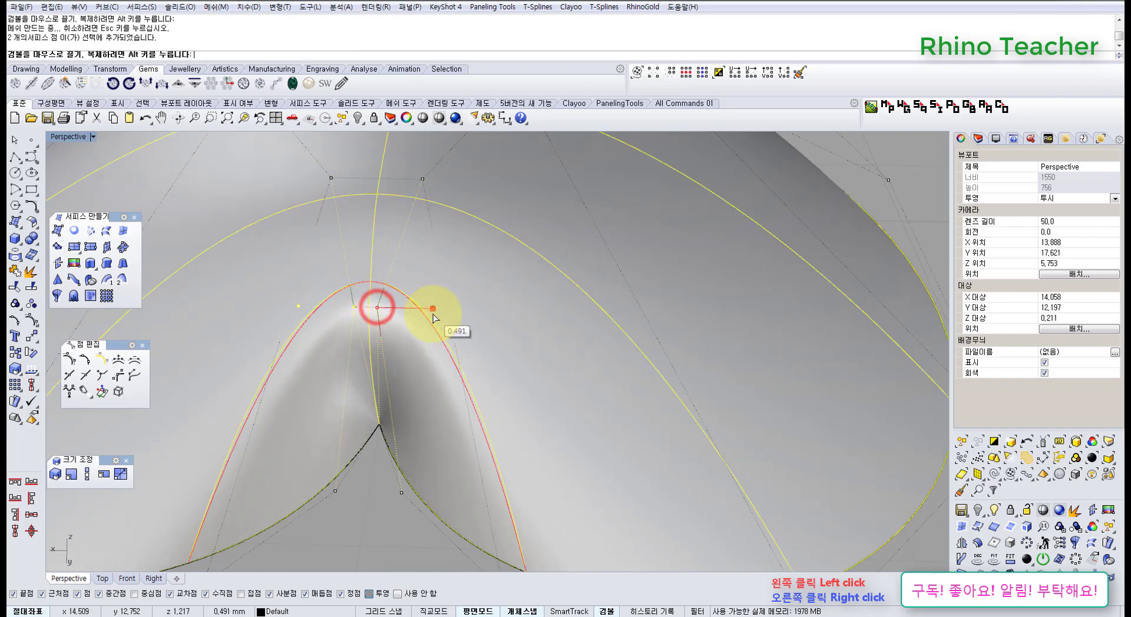
click(470, 276)
- Select the second inner control point pair from the notch and slightly adjust its height
right_drag(487, 282, 429, 221)
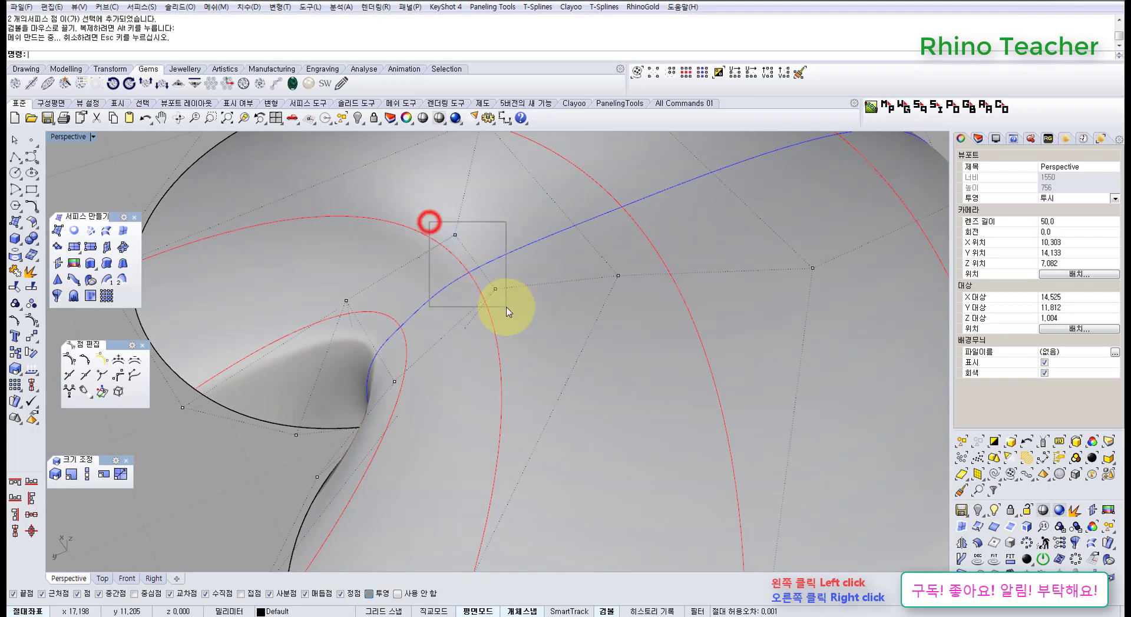
drag(429, 222, 506, 306)
right_drag(506, 306, 404, 408)
scroll(424, 478, up, 5)
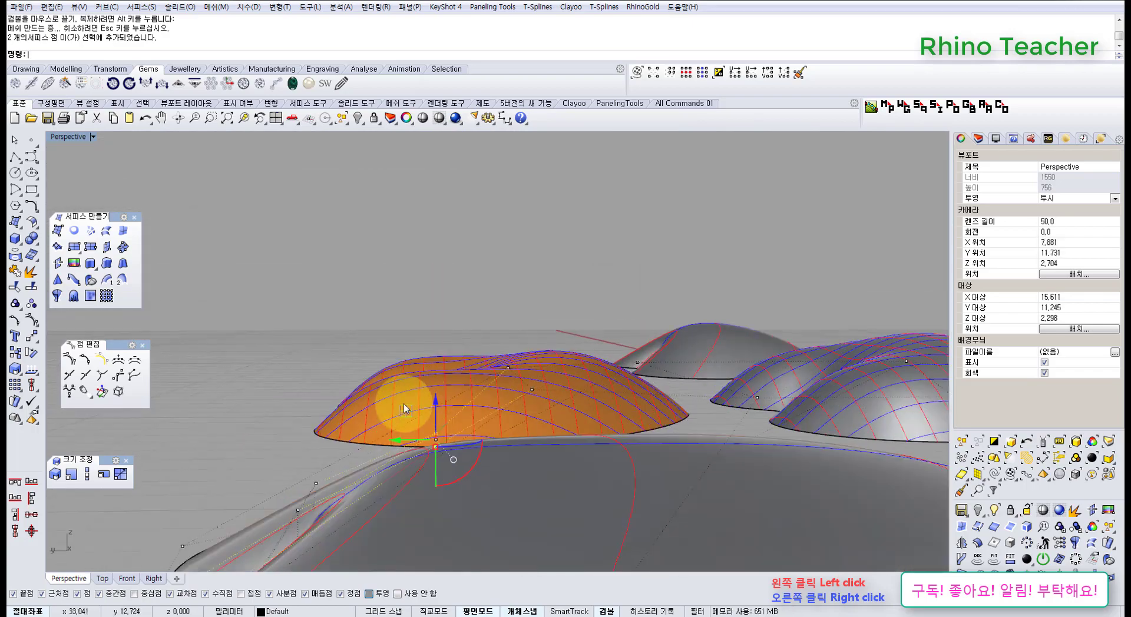
drag(397, 391, 406, 387)
- Raise the third inner control point pair from the notch by about 0.16 mm and adjust the fourth pair's height
right_drag(428, 405, 404, 263)
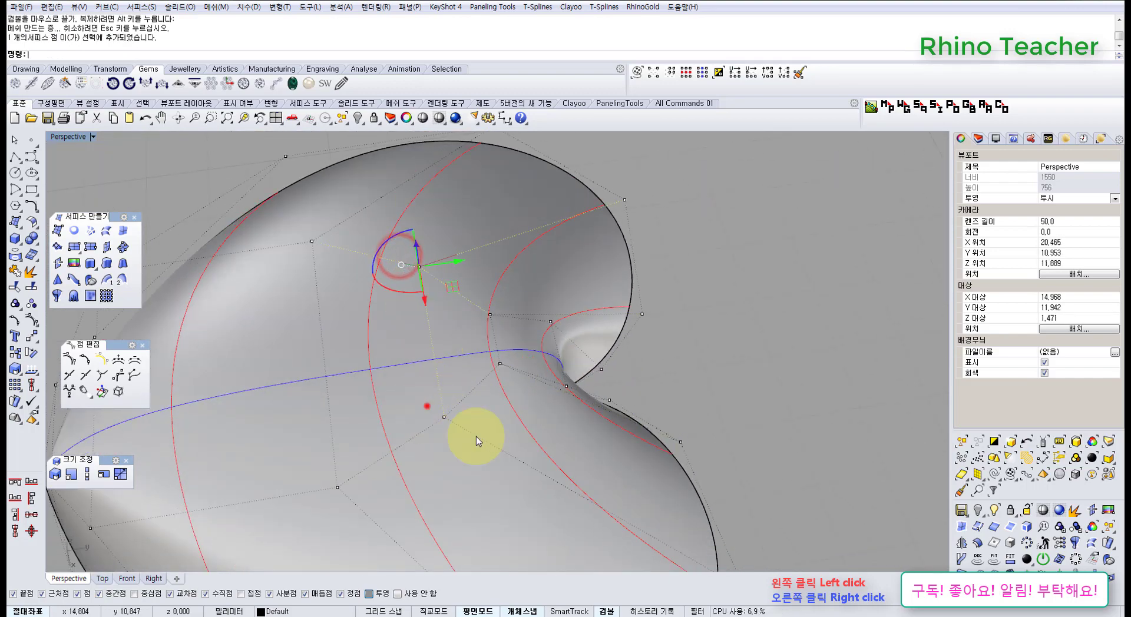
right_drag(476, 436, 437, 269)
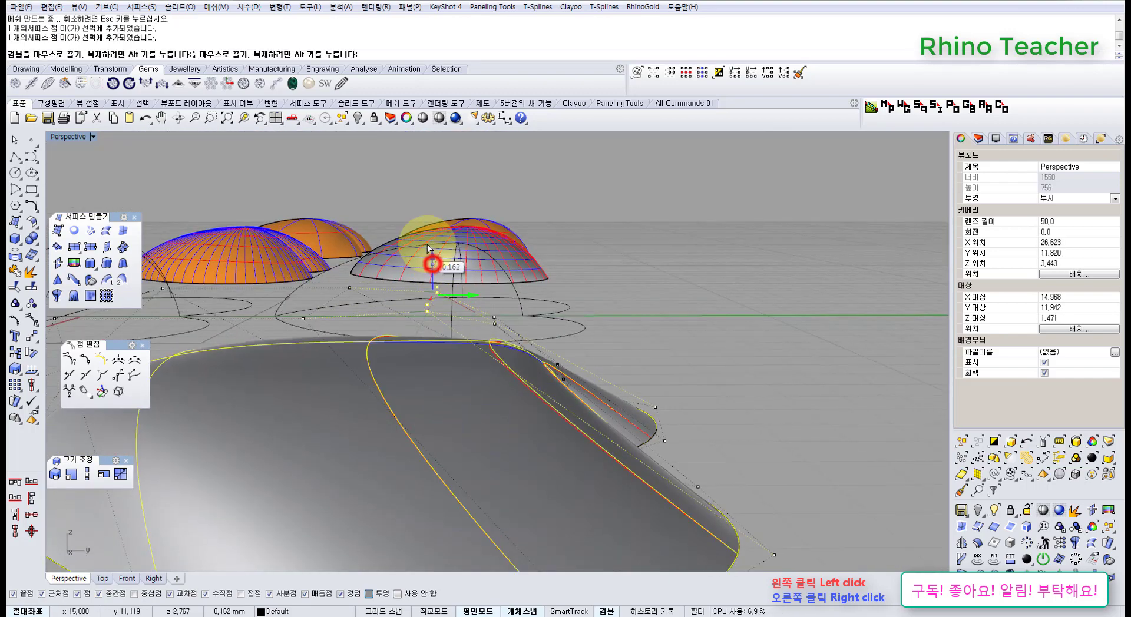
drag(428, 245, 428, 244)
right_drag(372, 290, 348, 330)
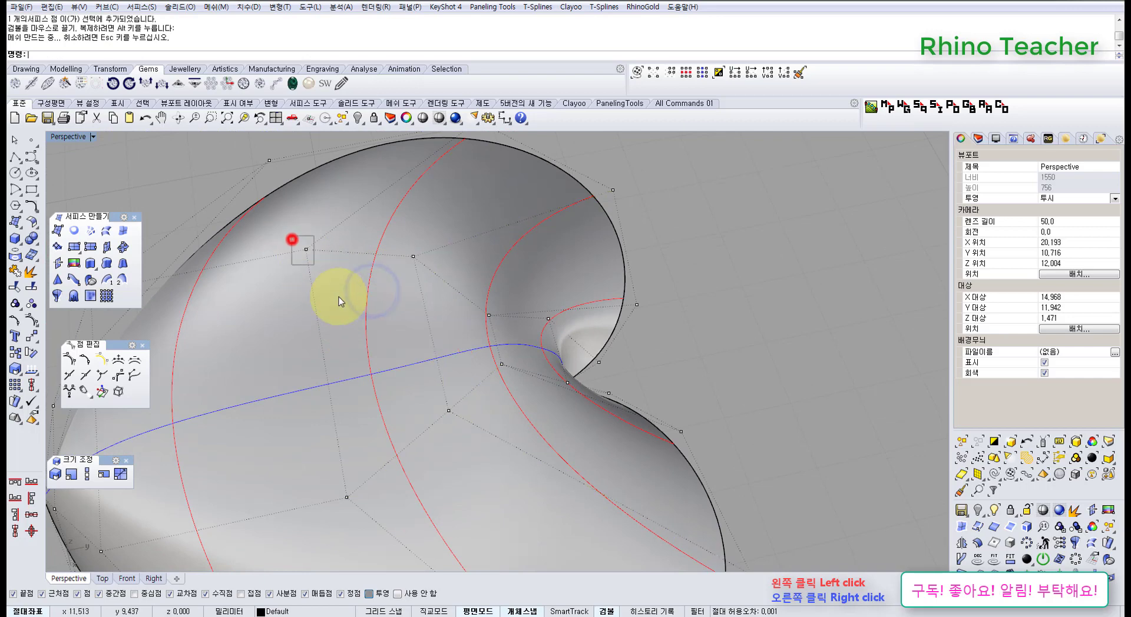
right_drag(377, 517, 396, 368)
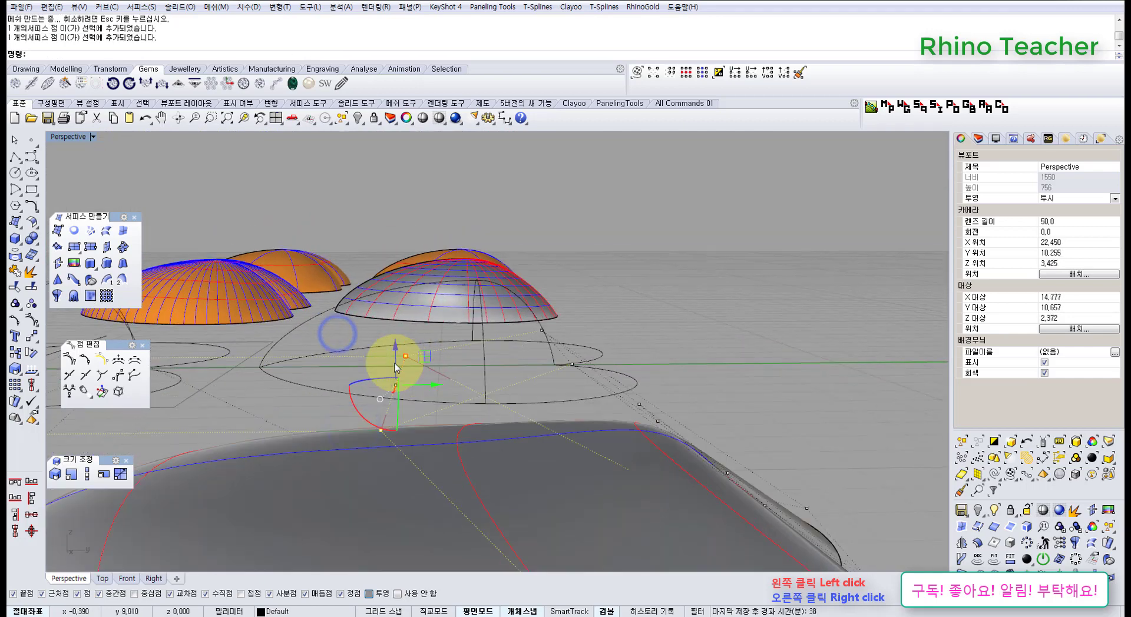
drag(393, 344, 547, 371)
- Scale the second inner control point pair from the notch apart sideways to widen the area above the notch
right_drag(560, 377, 512, 353)
scroll(465, 328, up, 4)
drag(543, 378, 541, 377)
scroll(539, 376, up, 3)
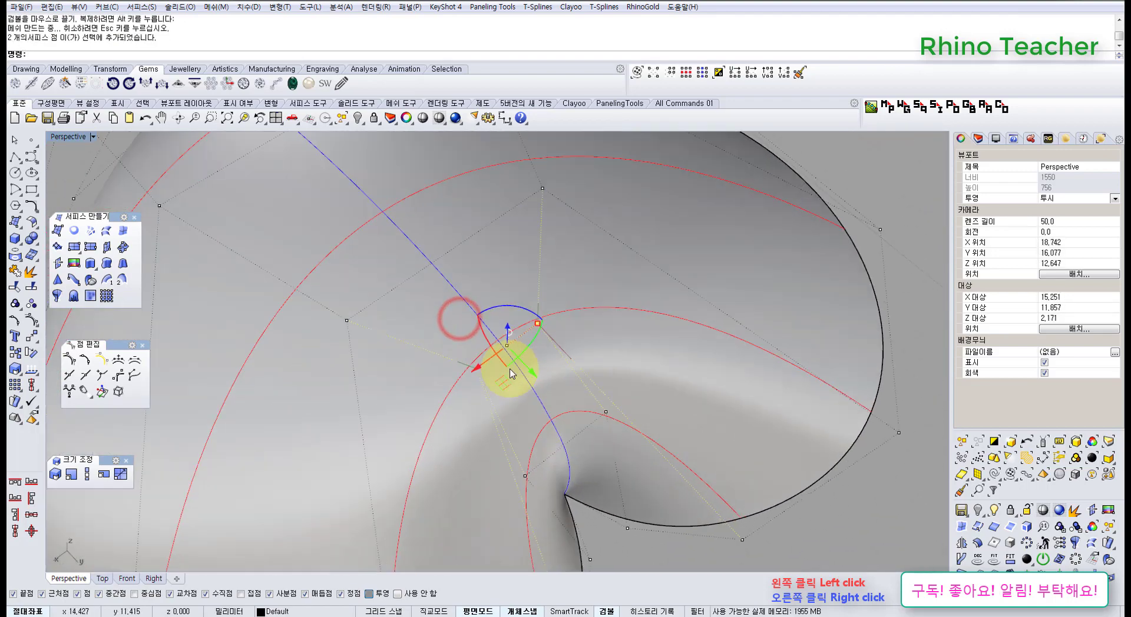
drag(541, 316, 607, 295)
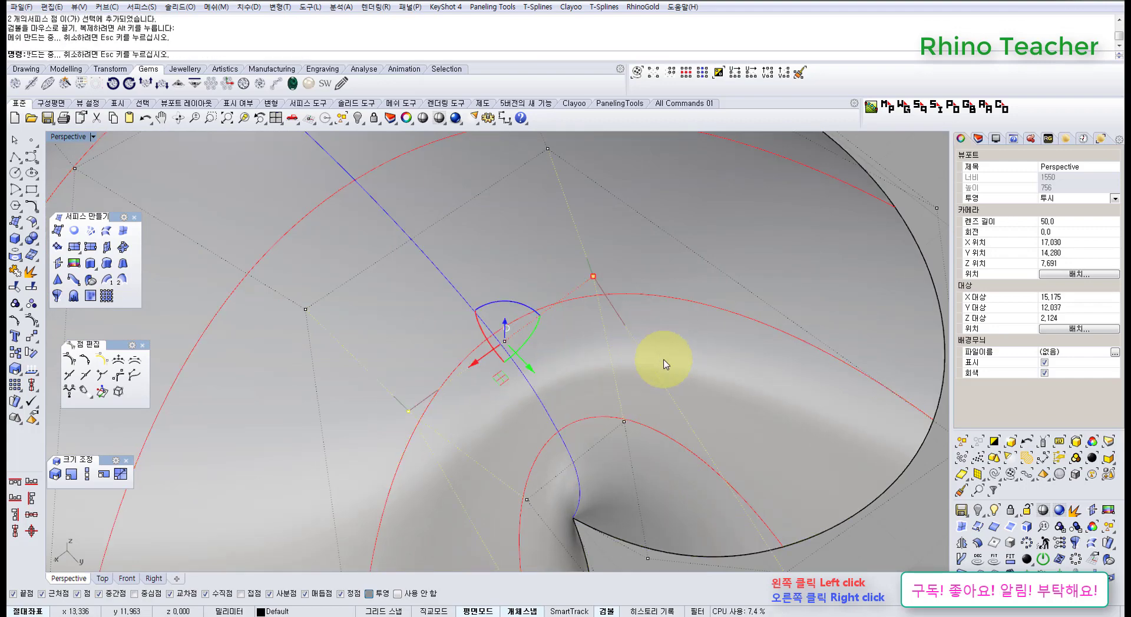
- Compare the smoothness of the differently modelled hearts in a shaded preview without surface edges
right_drag(689, 411, 541, 418)
scroll(637, 389, down, 6)
scroll(290, 469, up, 3)
click(291, 465)
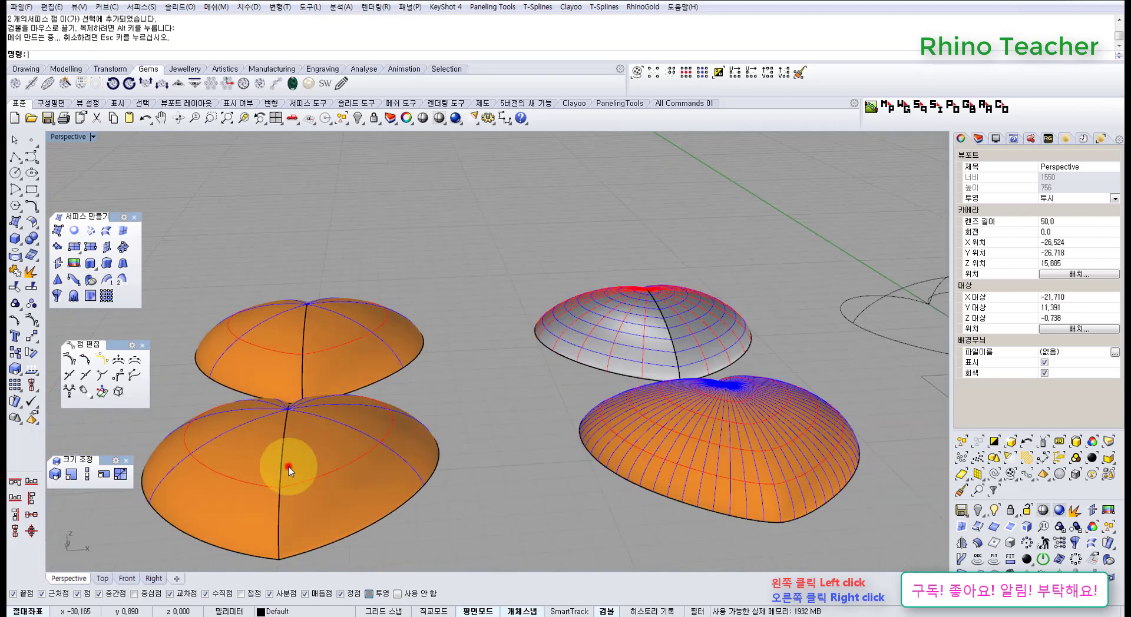
scroll(396, 308, down, 2)
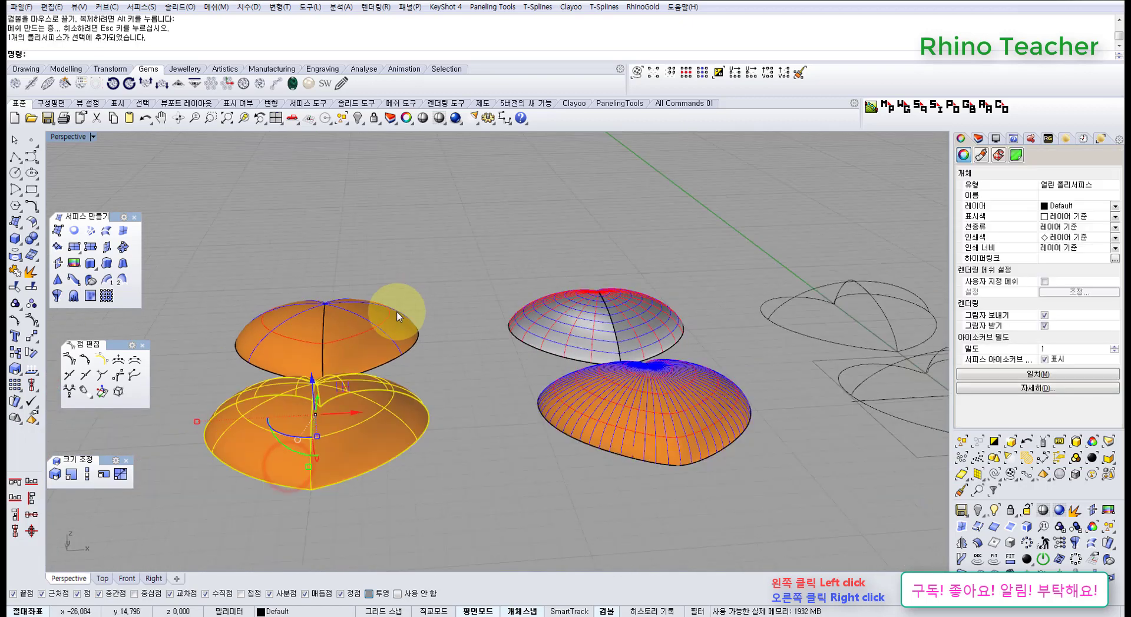
click(428, 120)
scroll(404, 378, up, 5)
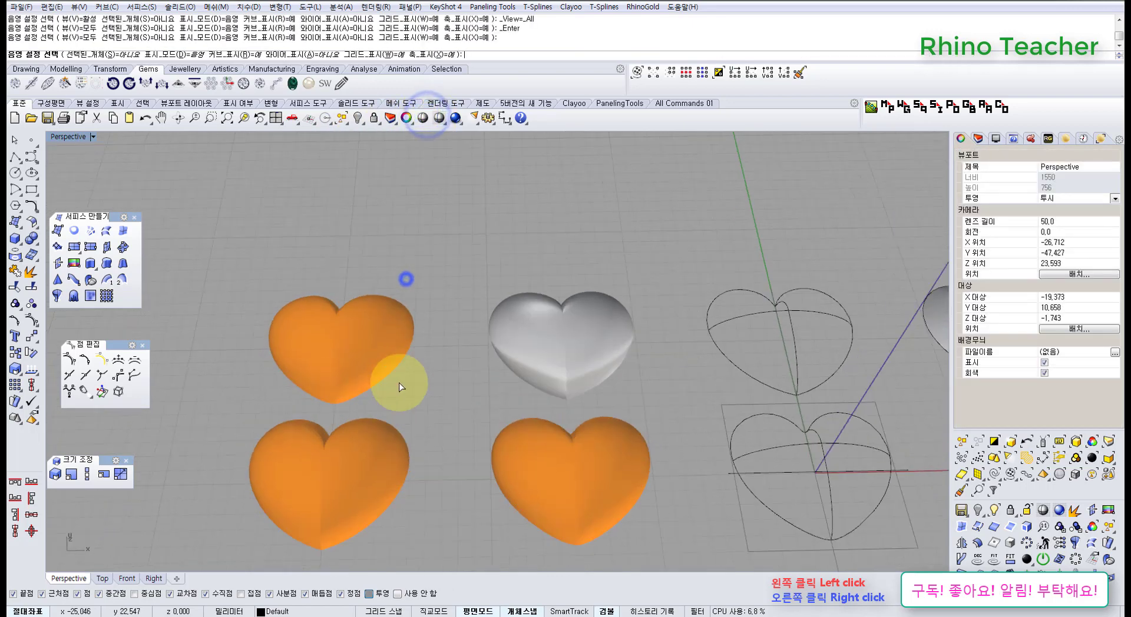
right_drag(429, 398, 378, 364)
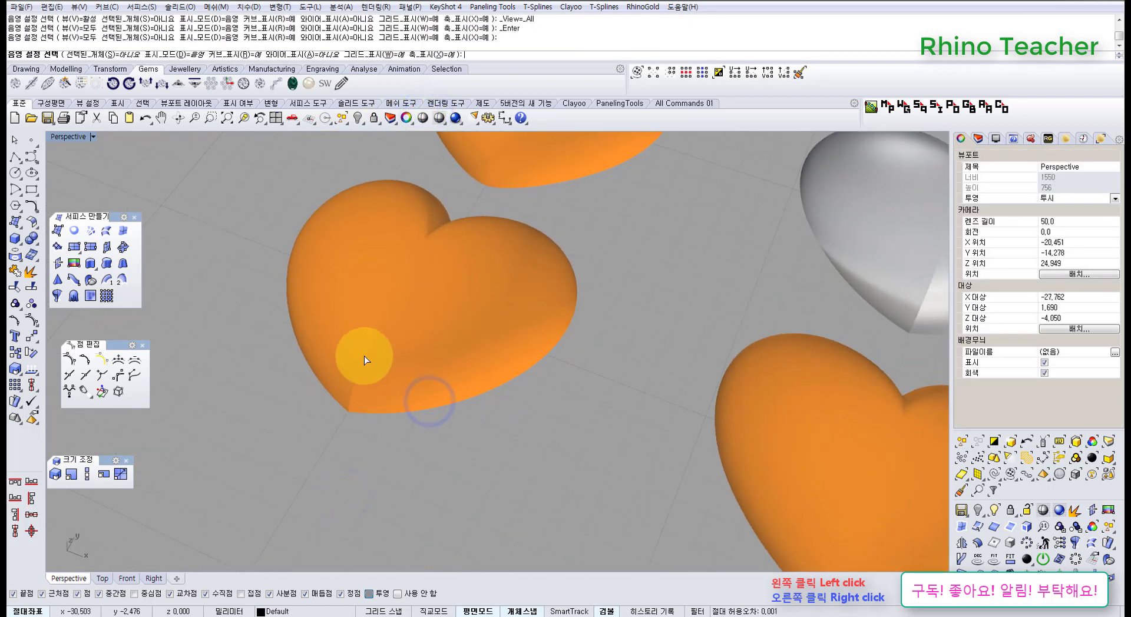
scroll(613, 384, down, 5)
shift+right_drag(674, 368, 423, 369)
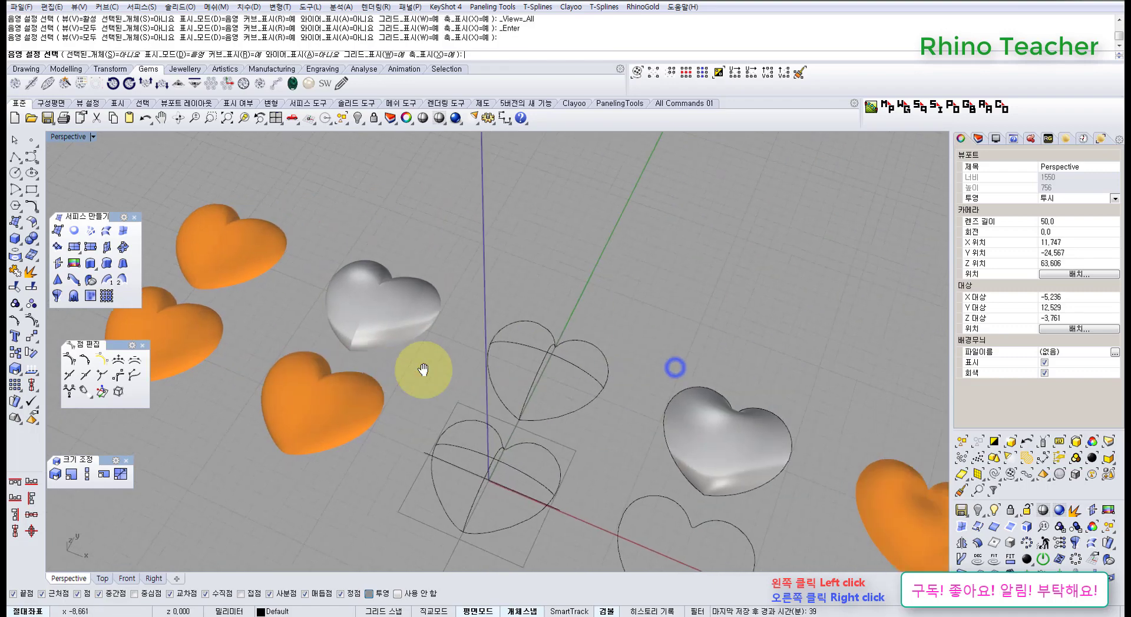
key(Escape)
- Examine the lofted heart's notch and overall outline in the Top view
scroll(722, 463, up, 6)
shift+right_drag(732, 464, 485, 419)
right_drag(486, 418, 505, 434)
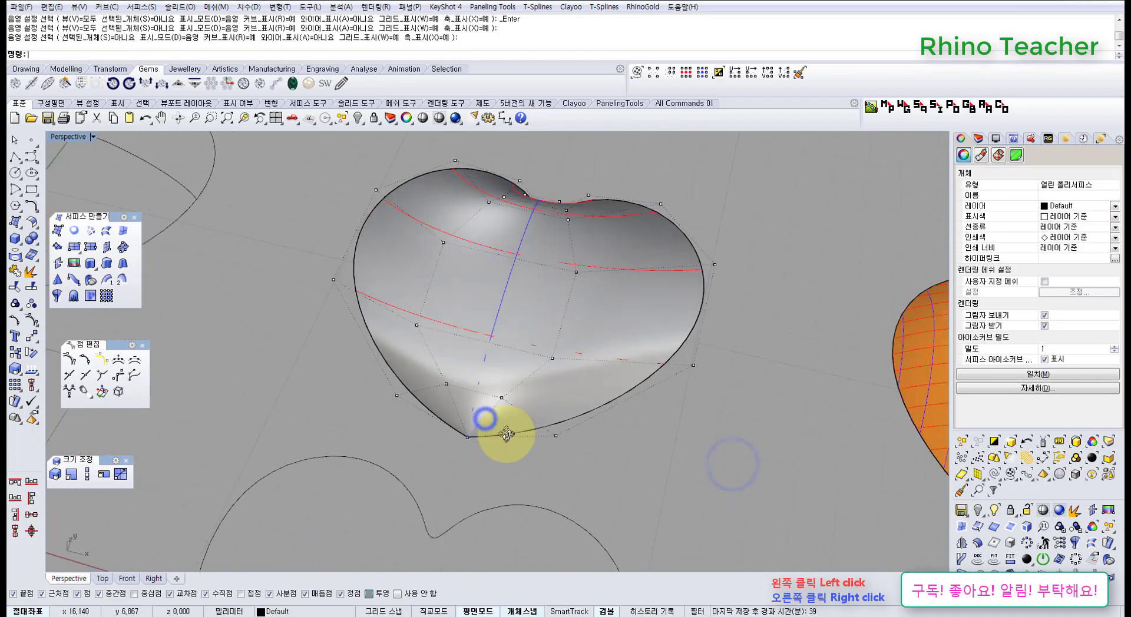
key(ctrl+F1)
scroll(505, 462, up, 8)
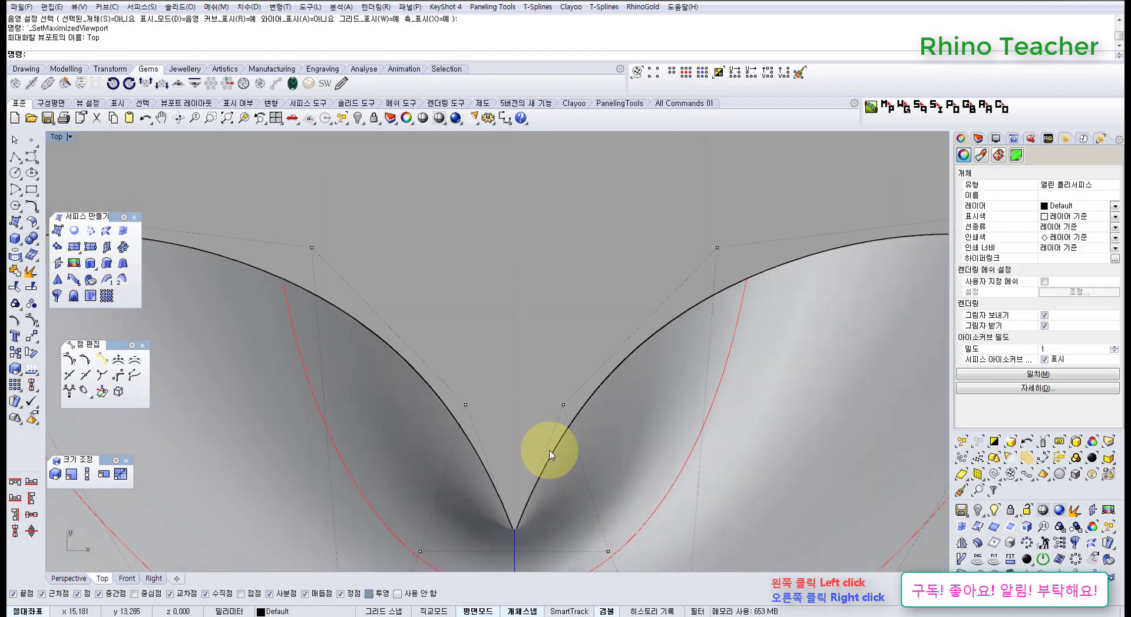
scroll(551, 455, down, 9)
right_drag(615, 519, 577, 341)
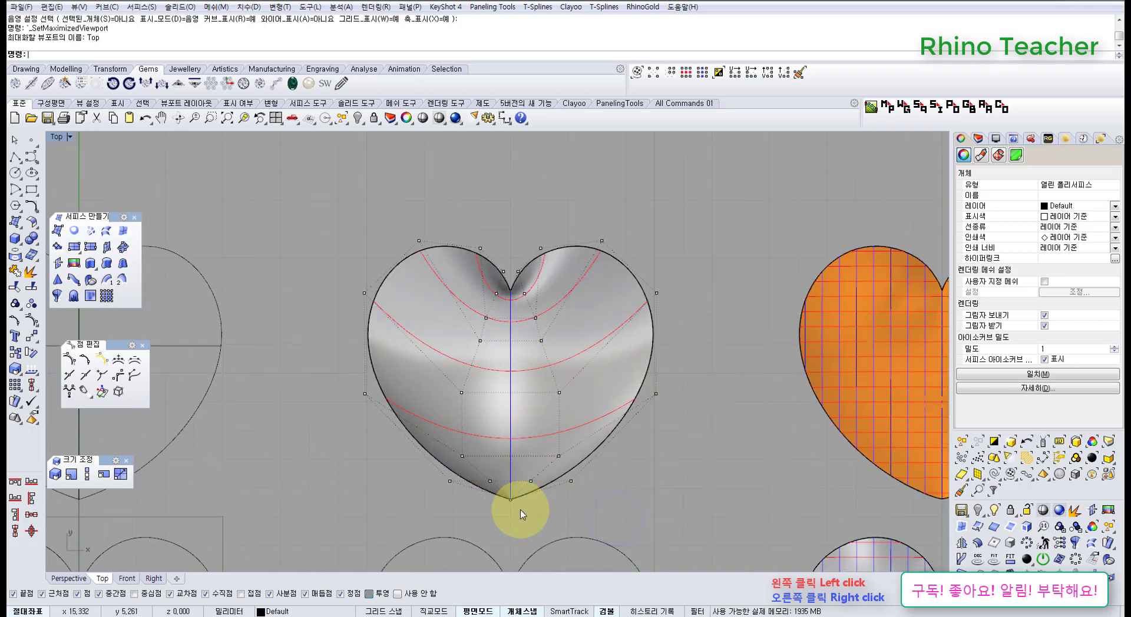
- Examine the lofted heart's lower tip in a shaded preview in the Perspective view
key(ctrl+F4)
right_drag(518, 504, 475, 359)
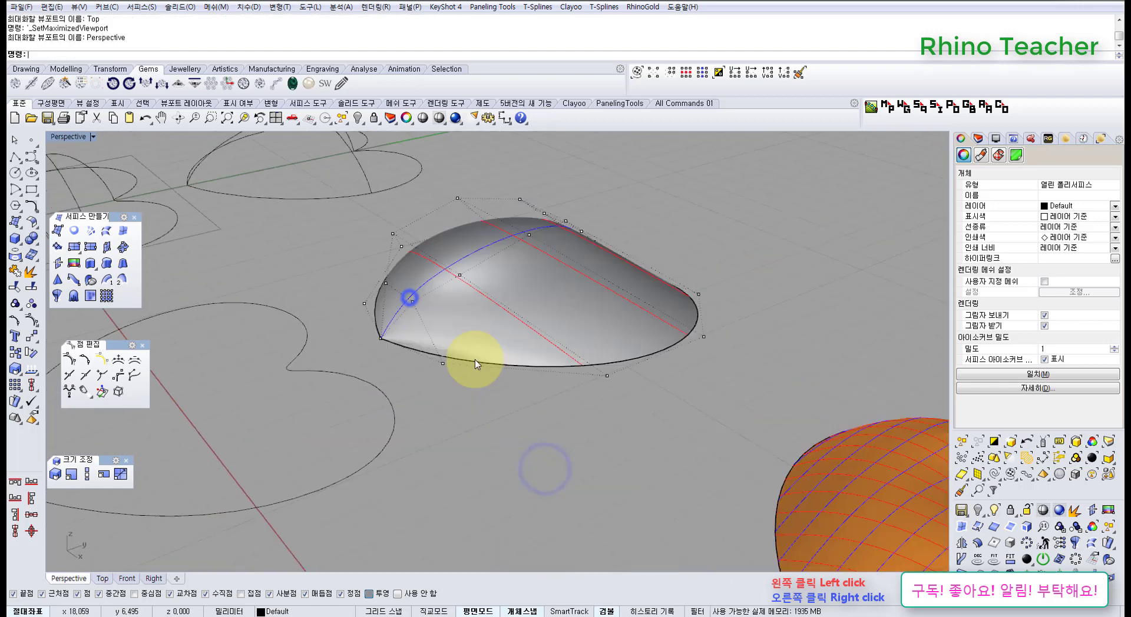
scroll(391, 294, up, 5)
click(424, 116)
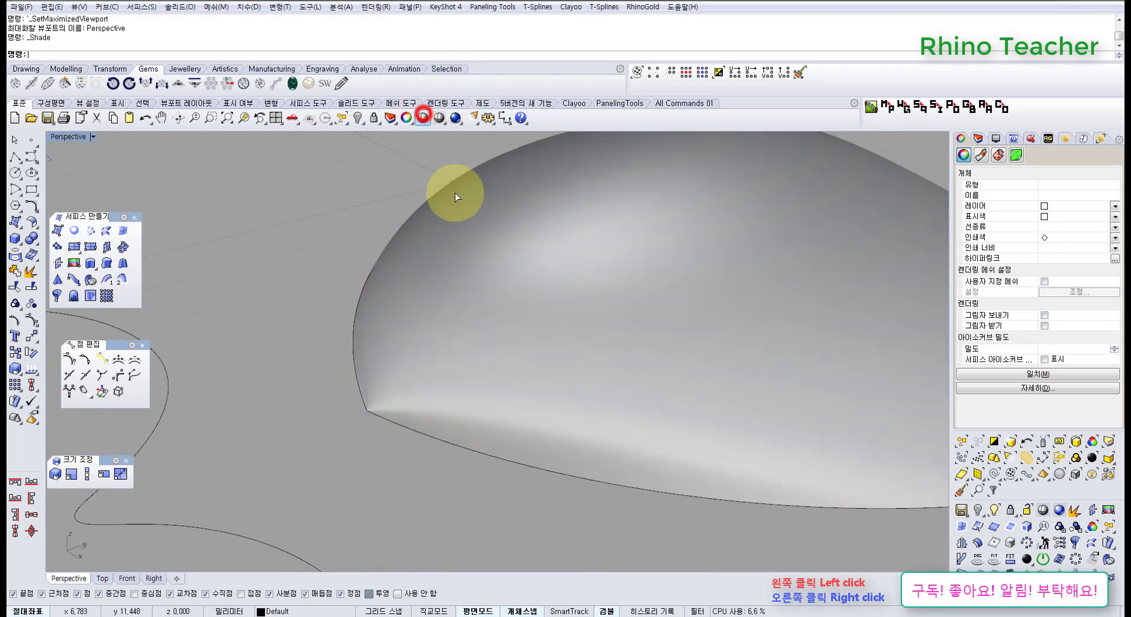
right_drag(560, 308, 500, 372)
right_click(593, 374)
scroll(590, 370, down, 8)
- Select the inner control point pair nearest the lower tip and move it about 0.28 mm in Y toward the notch
right_drag(457, 342, 488, 436)
scroll(488, 436, up, 5)
drag(558, 405, 550, 411)
scroll(550, 410, up, 6)
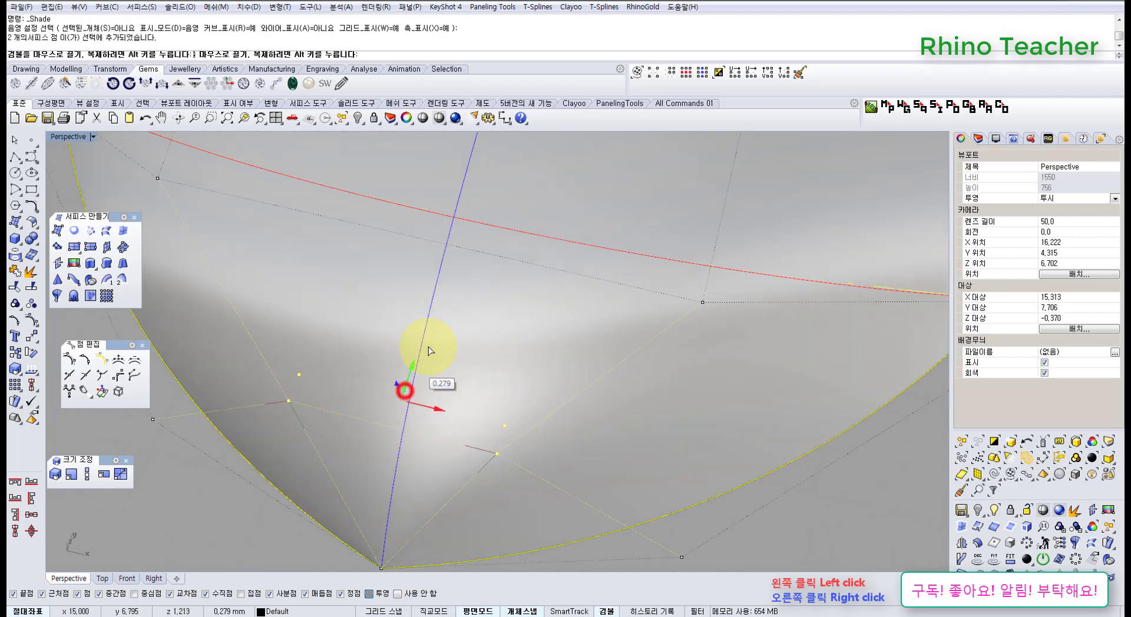
drag(429, 351, 451, 348)
- Insert a symmetric pair of V-direction knot lines across the lobes of the lofted heart
scroll(523, 401, down, 4)
right_drag(522, 401, 584, 285)
shift+right_drag(584, 286, 586, 425)
right_drag(629, 342, 573, 342)
shift+right_drag(677, 345, 505, 392)
scroll(706, 404, down, 7)
right_drag(472, 468, 455, 419)
key(Escape)
click(418, 365)
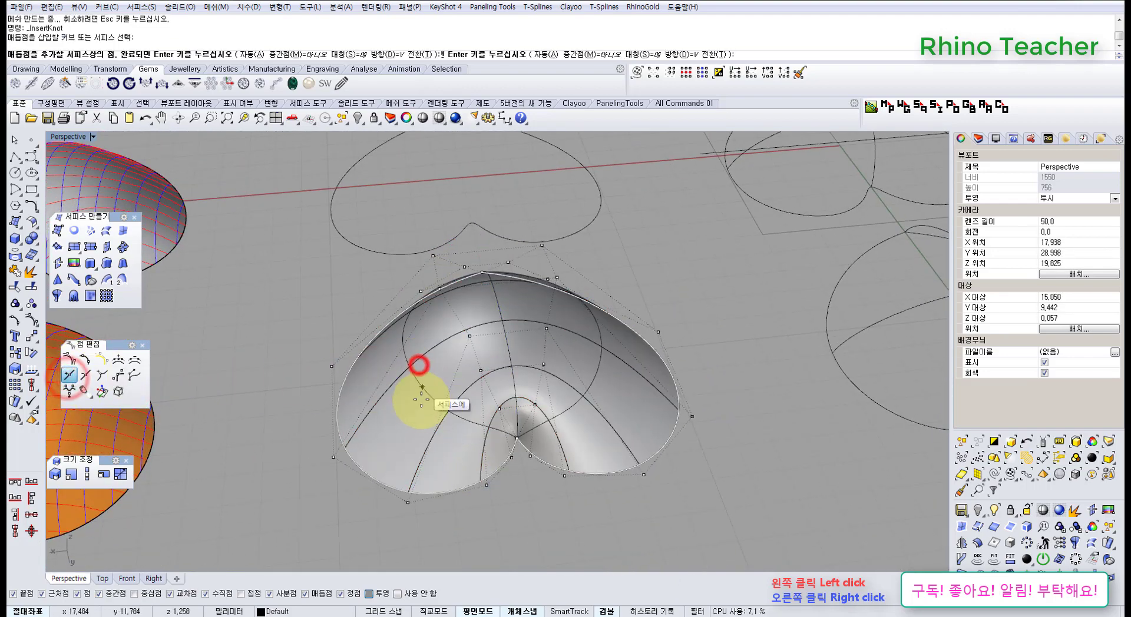
click(413, 417)
right_click(412, 417)
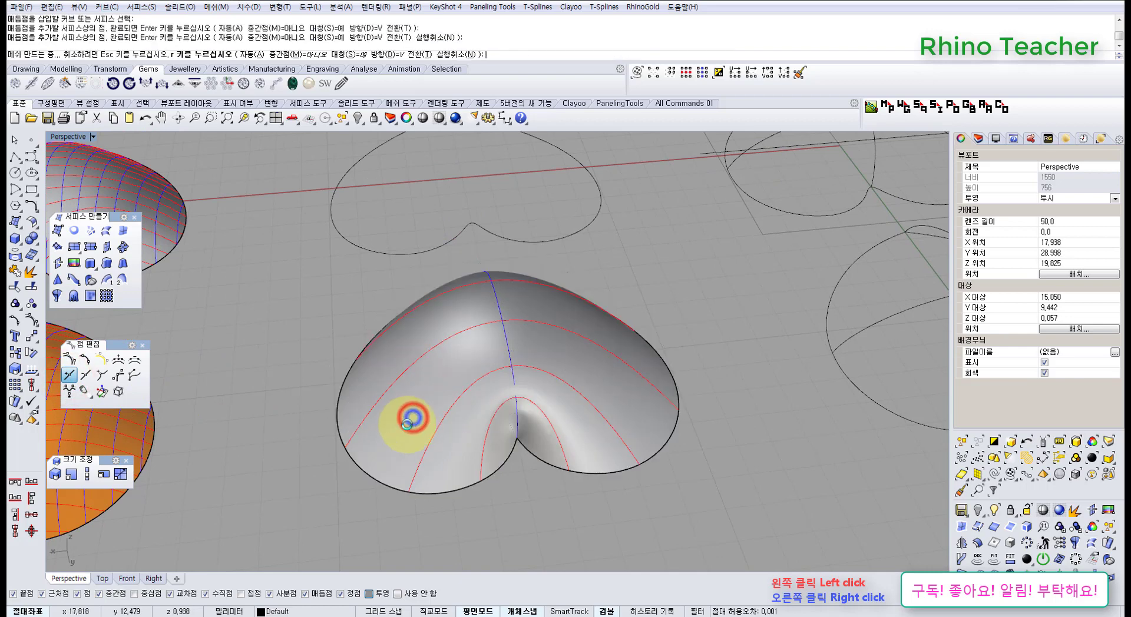
- Select control points around the lobe's new knot line and try raising them to fill out the dome
shift+click(418, 479)
right_drag(413, 435, 426, 394)
scroll(404, 420, up, 4)
drag(397, 407, 405, 366)
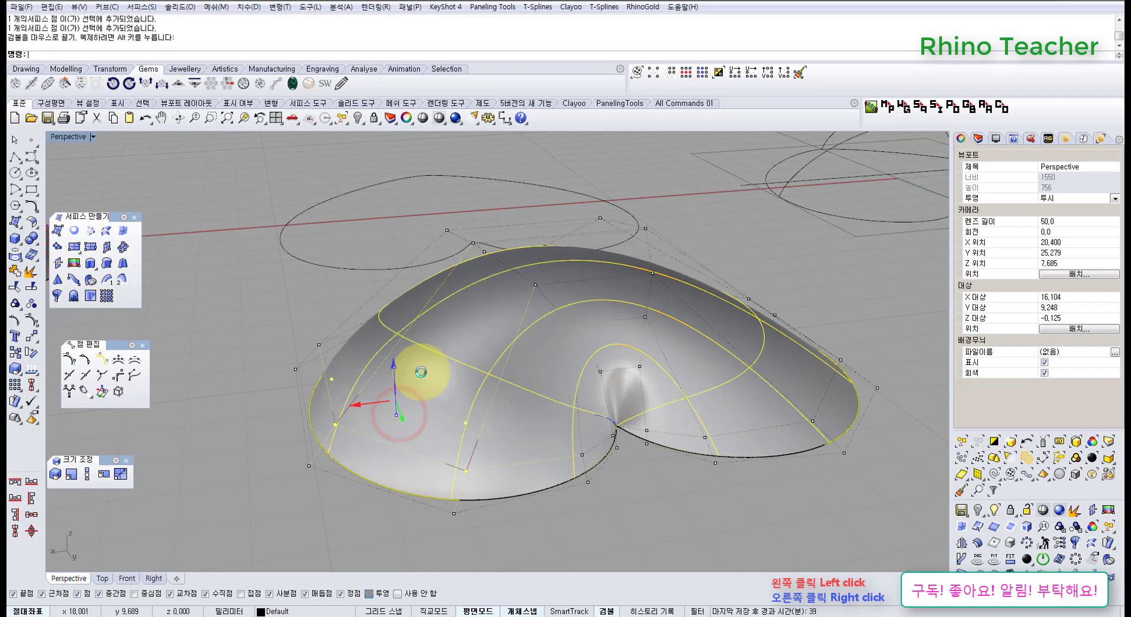
right_drag(487, 361, 676, 419)
drag(704, 429, 682, 384)
right_drag(681, 444, 618, 321)
drag(618, 318, 626, 265)
- Undo the control point moves and the symmetric knot insertion on the lofted heart
right_drag(636, 260, 373, 280)
scroll(401, 314, up, 4)
key(ctrl+z)
key(ctrl+z)
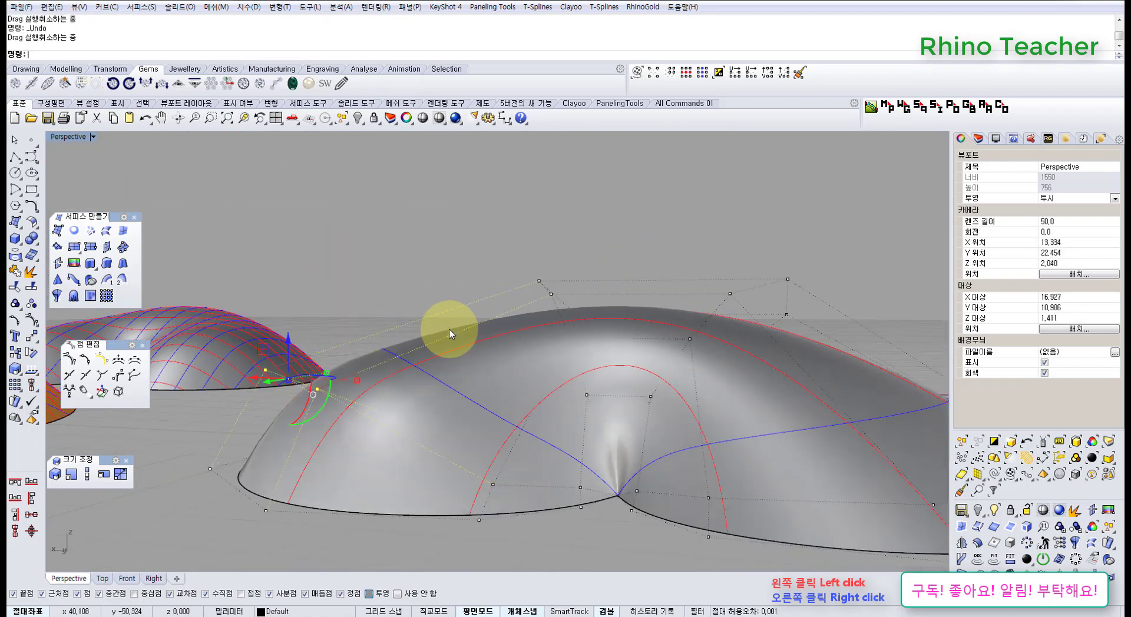
scroll(448, 320, down, 6)
right_drag(447, 318, 452, 291)
key(ctrl+z)
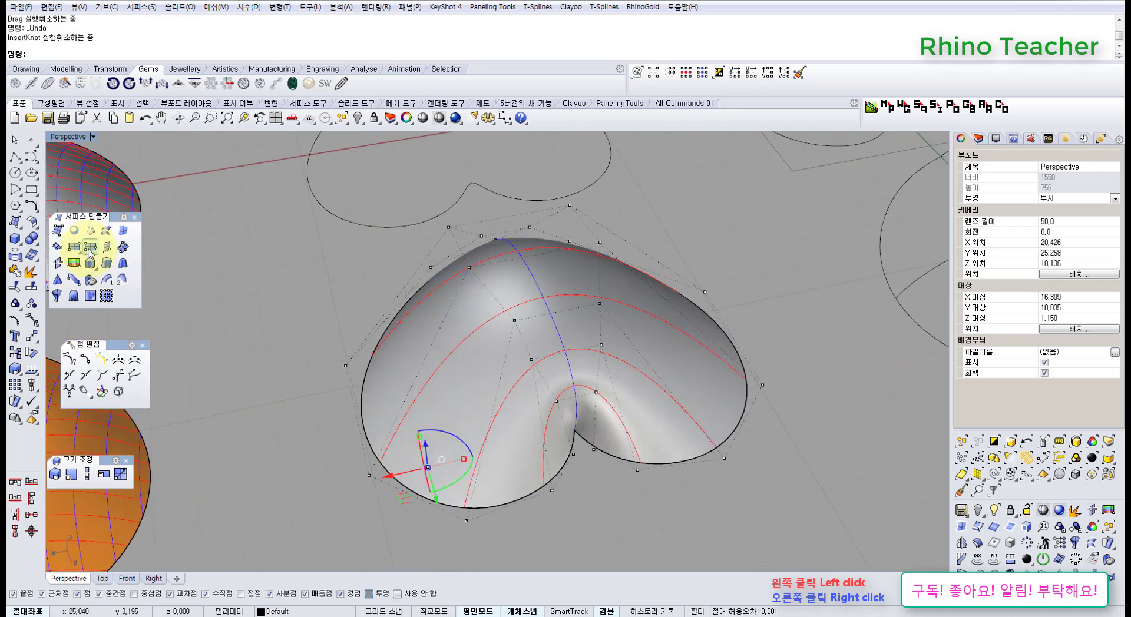
- Insert a V-direction knot line into the lofted heart with the midpoint option on and symmetry off
click(566, 290)
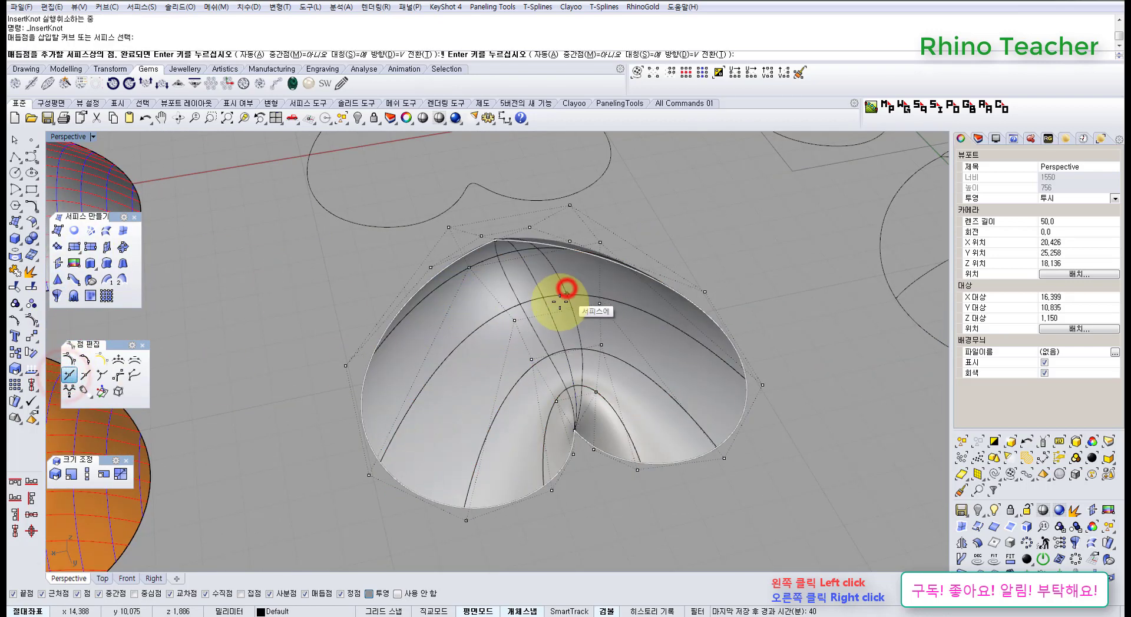
click(415, 55)
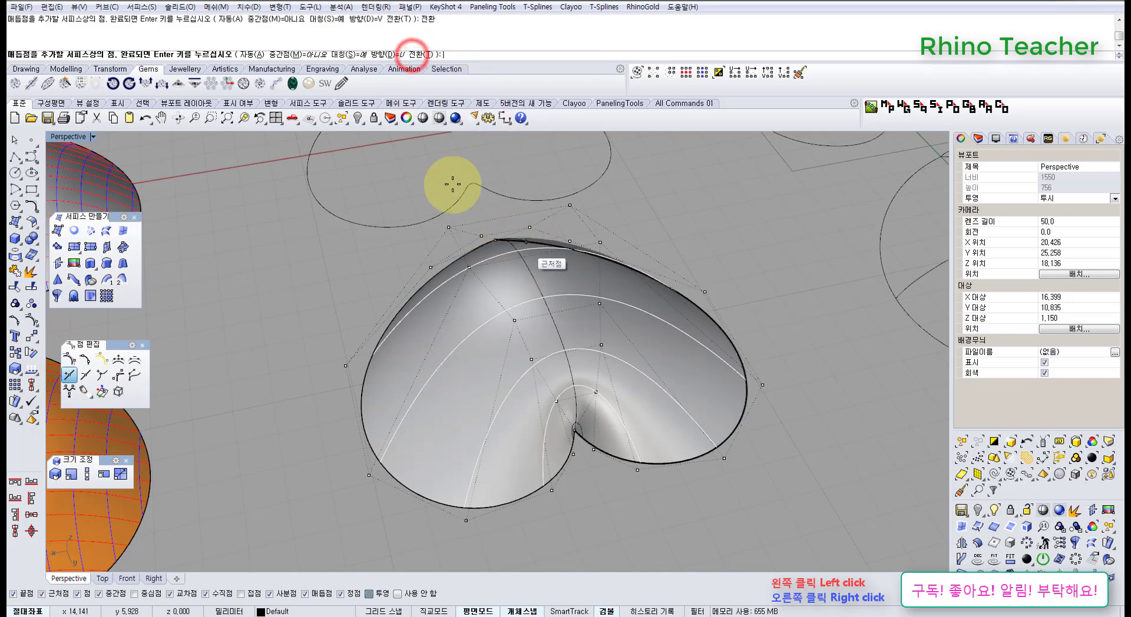
click(416, 54)
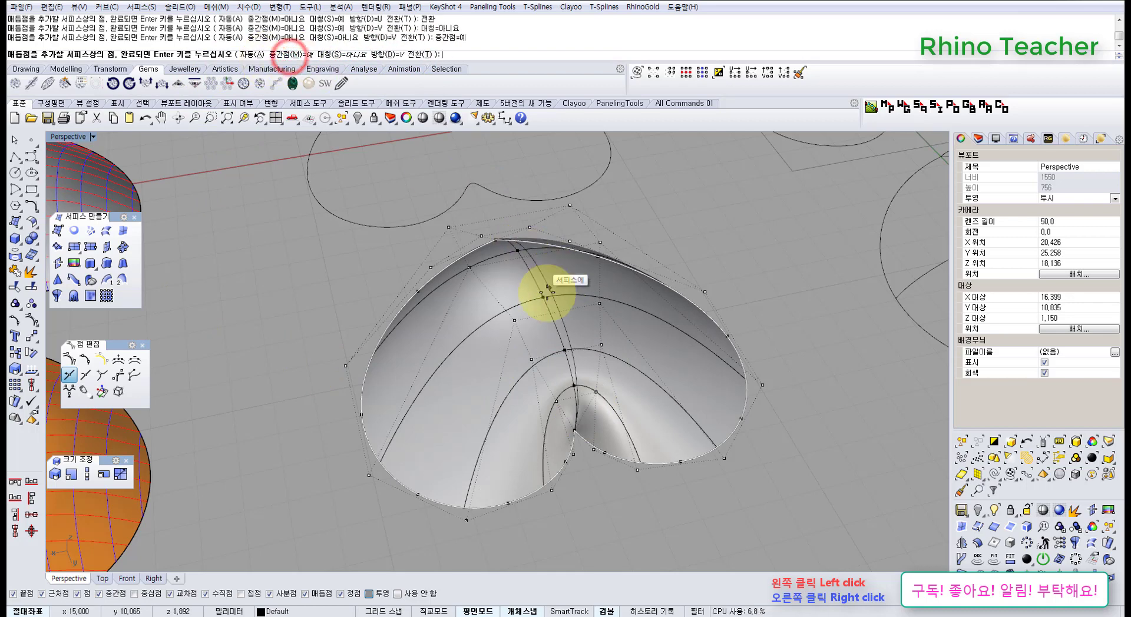
right_click(504, 342)
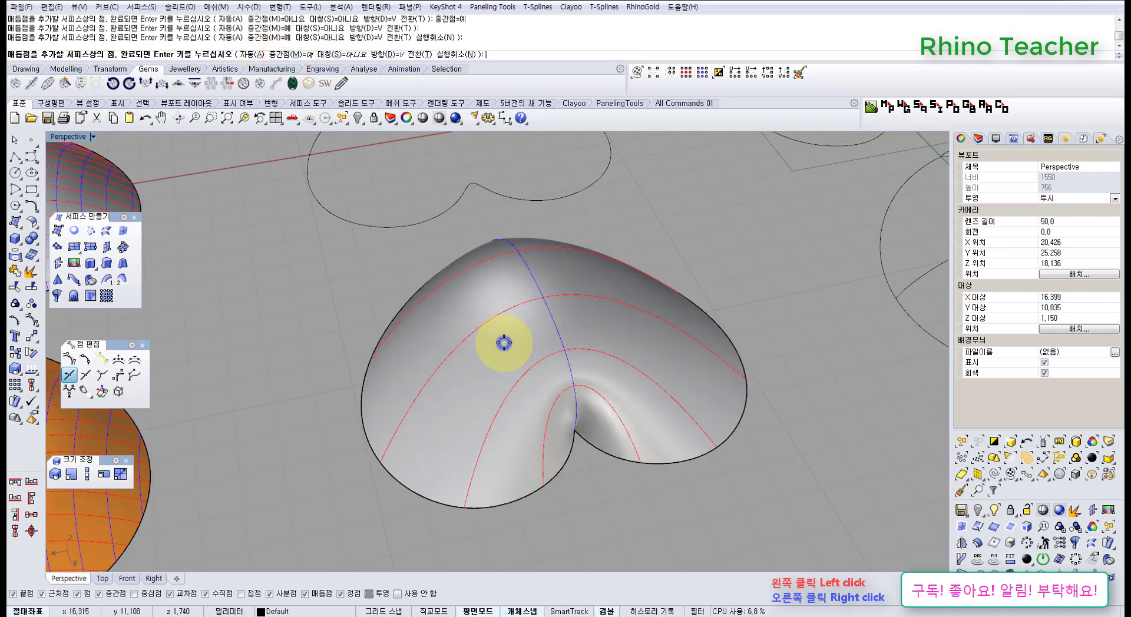
- Select the matching control point pair on the two lobes beside the notch, raise it in Z and spread it outward in X
right_drag(476, 346, 452, 309)
scroll(421, 310, up, 6)
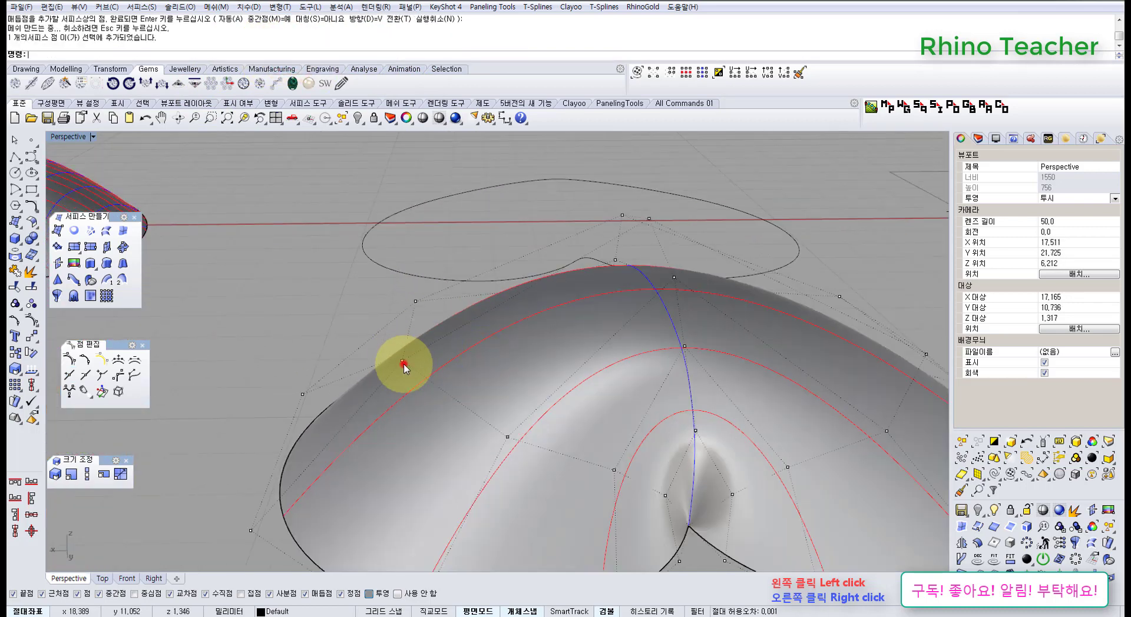
click(403, 364)
scroll(574, 394, down, 5)
right_drag(585, 398, 470, 380)
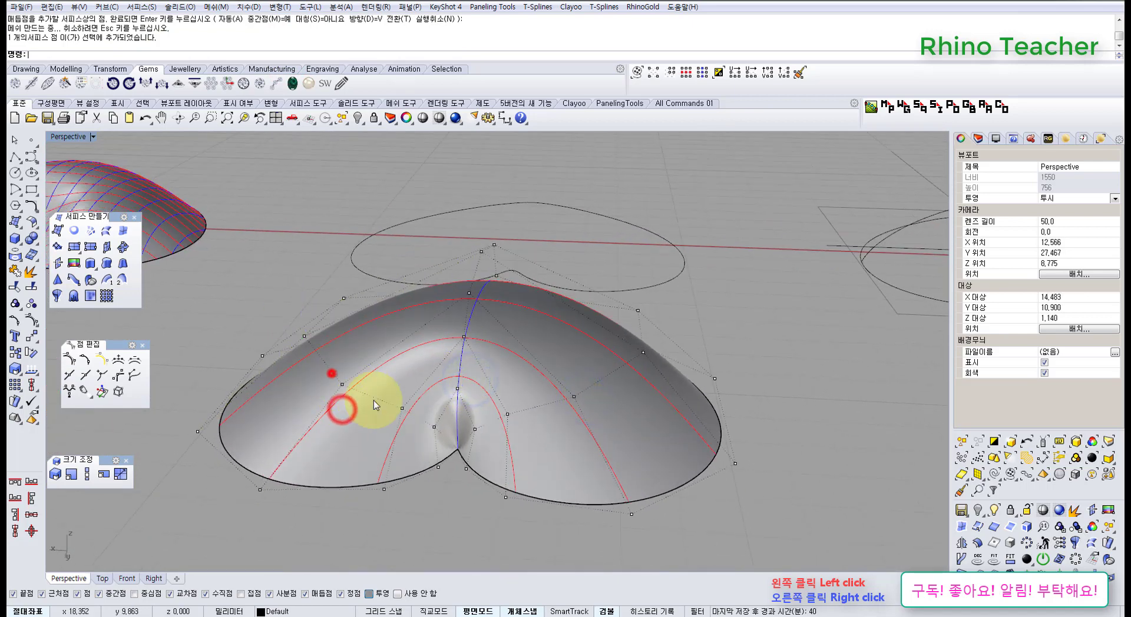
click(331, 373)
right_drag(543, 393, 569, 380)
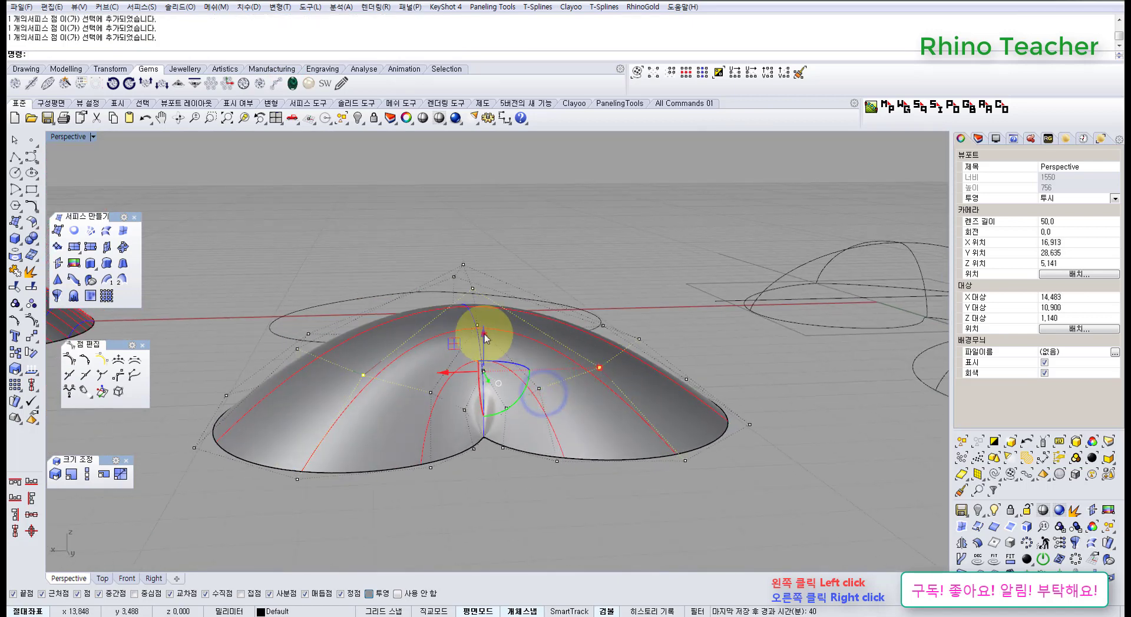
drag(485, 337, 485, 311)
right_drag(465, 340, 571, 393)
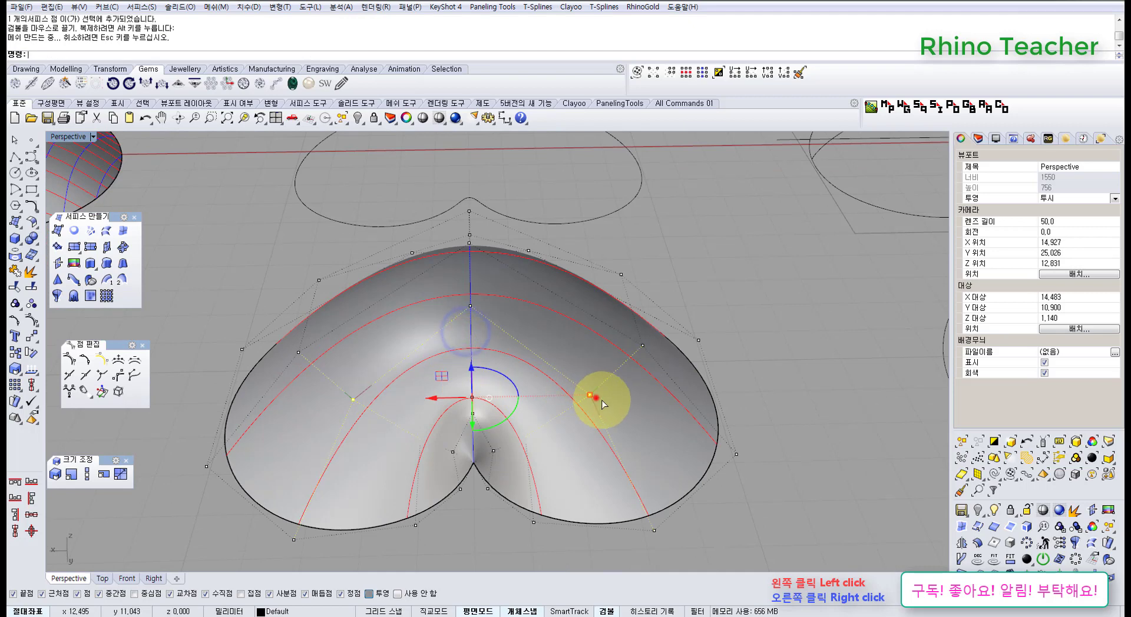
drag(657, 411, 669, 412)
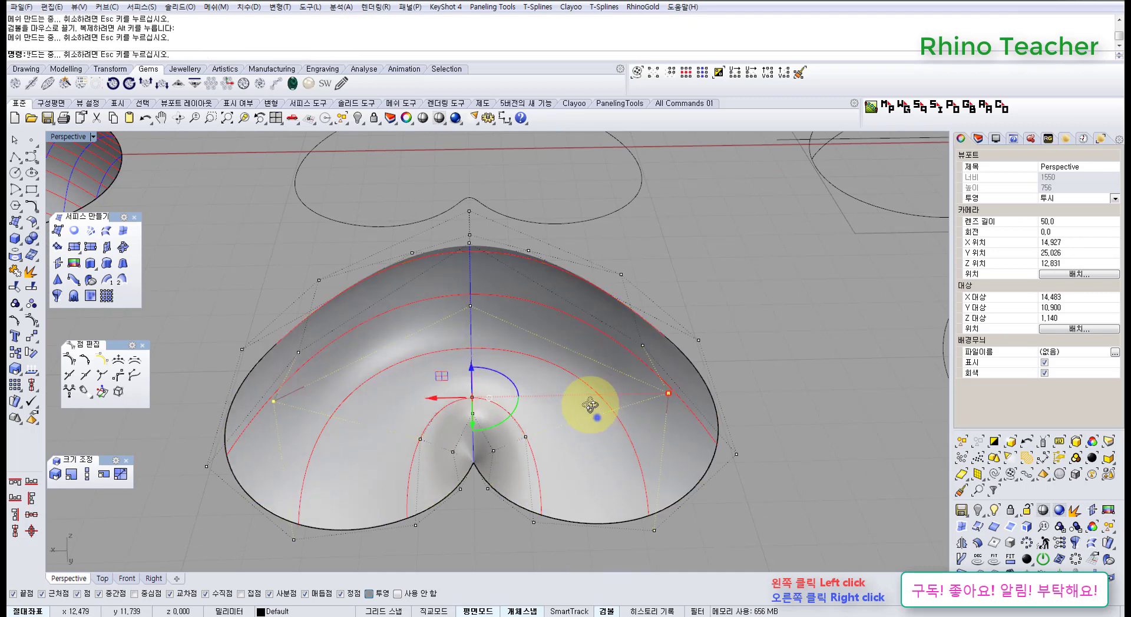
- Select the next control point pair toward the heart's tip and spread it outward in X
right_drag(595, 417, 298, 330)
scroll(396, 265, down, 2)
right_drag(391, 240, 341, 363)
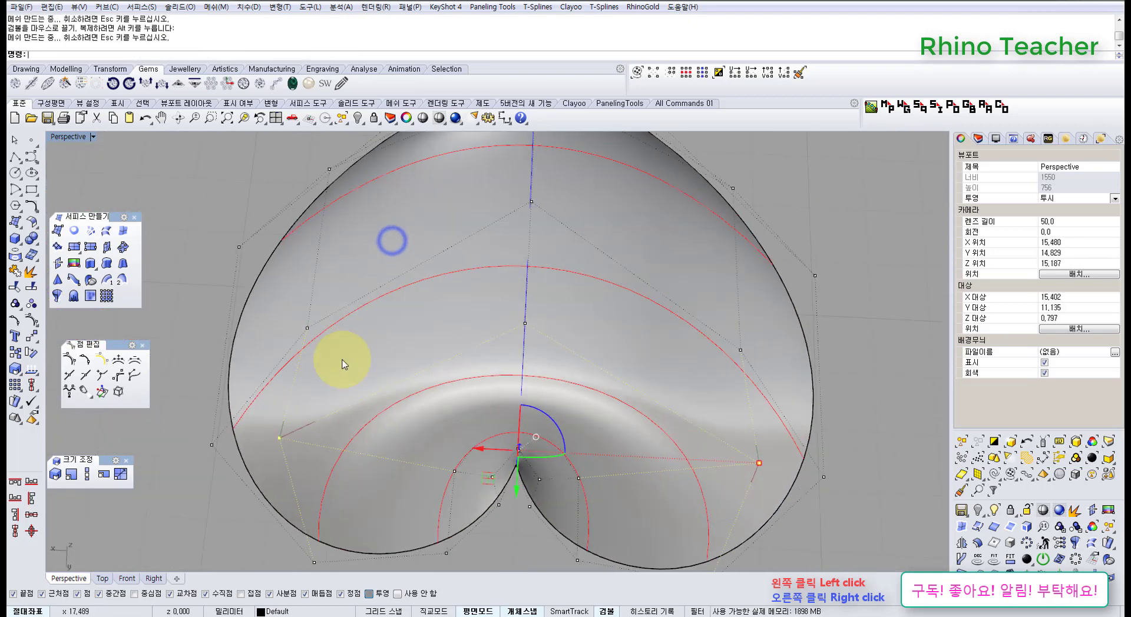
drag(283, 310, 368, 356)
right_drag(602, 389, 517, 283)
drag(518, 283, 487, 279)
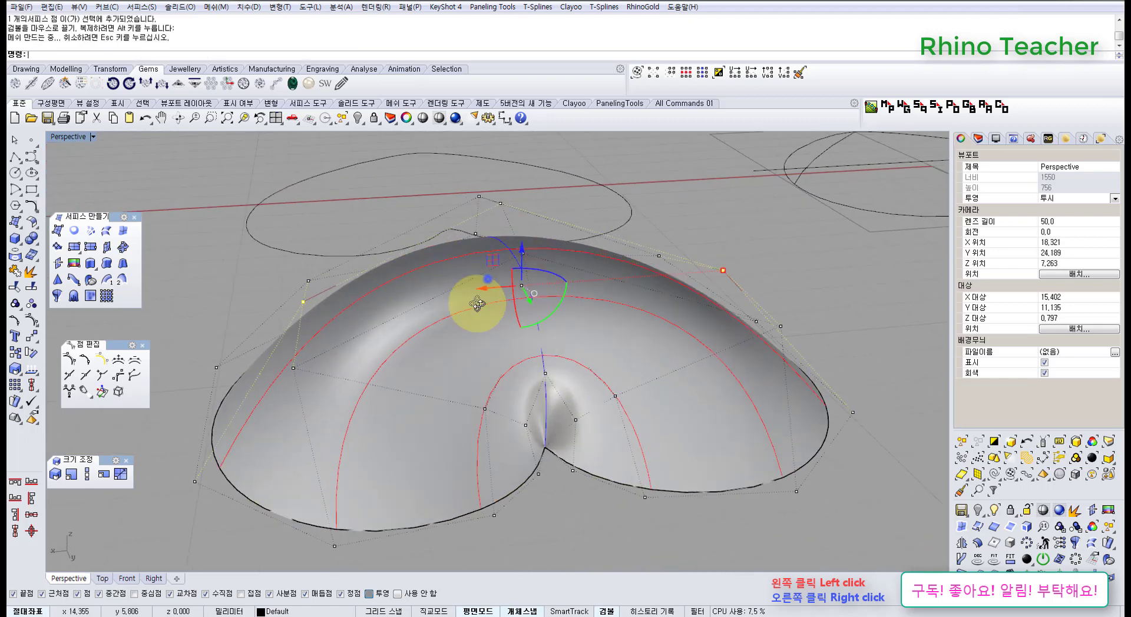
right_drag(487, 279, 391, 341)
drag(747, 309, 798, 310)
- Select further control points on the heart's dome and raise them in Z
right_drag(441, 387, 455, 272)
drag(454, 267, 543, 323)
right_drag(543, 323, 421, 326)
drag(421, 322, 414, 285)
right_drag(346, 303, 406, 336)
click(327, 361)
drag(371, 295, 366, 245)
- Examine the reshaped heart's dome and lower tip from several angles in a shaded preview
right_drag(462, 313, 484, 407)
scroll(486, 403, down, 6)
shift+right_drag(486, 400, 526, 263)
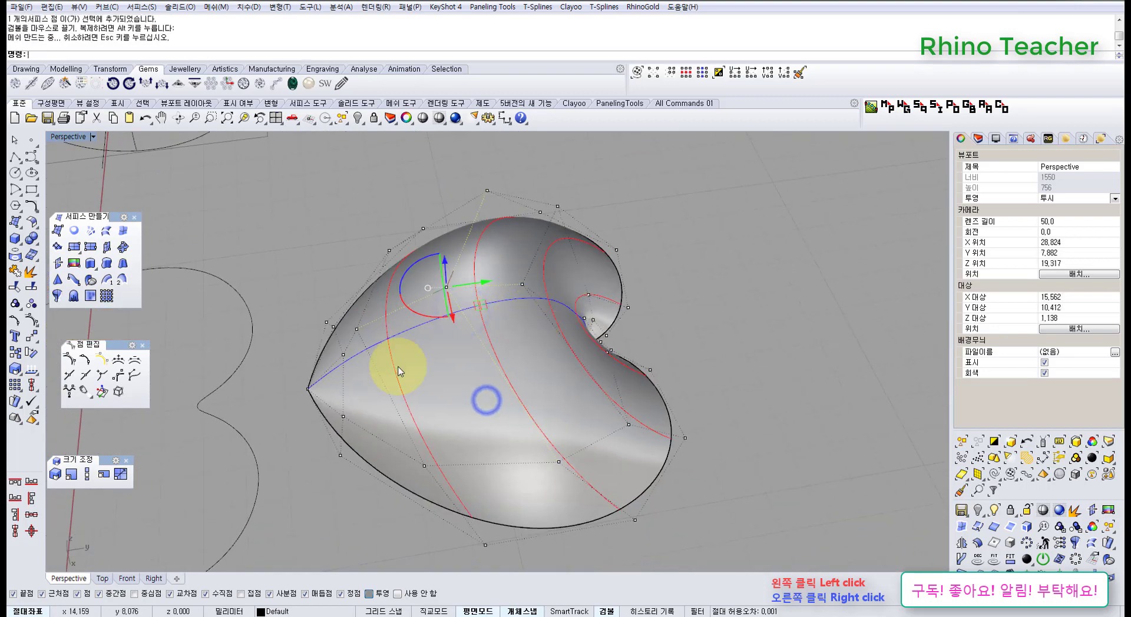
right_drag(510, 373, 431, 303)
right_drag(517, 247, 536, 294)
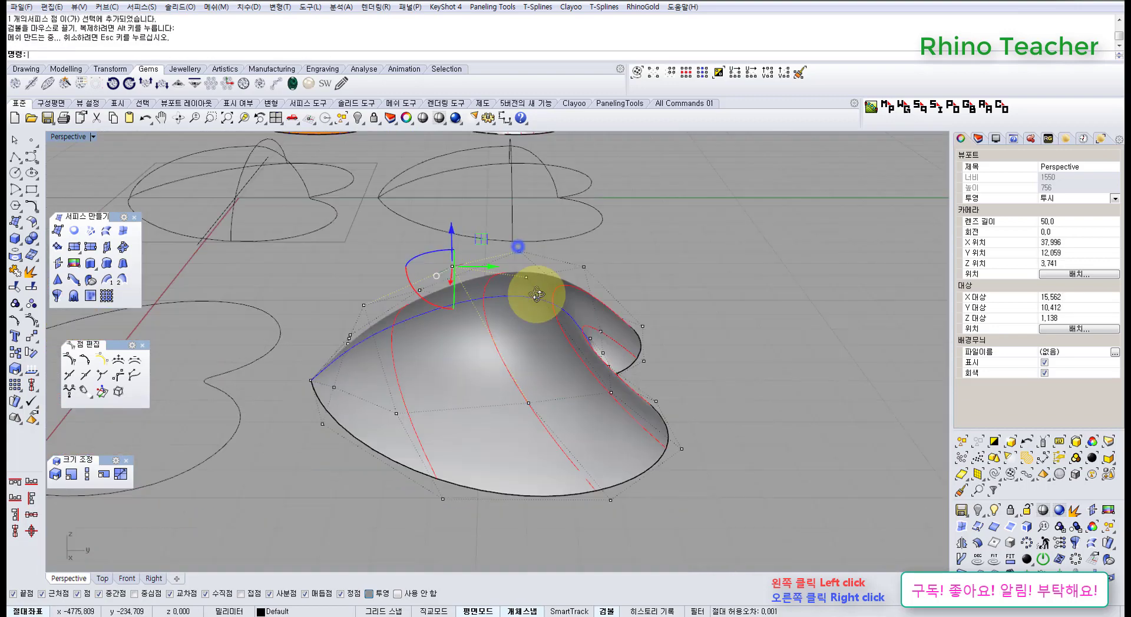
click(423, 118)
mouse_move(407, 309)
right_down()
mouse_move(530, 398)
mouse_move(566, 341)
mouse_move(550, 348)
mouse_move(479, 323)
mouse_move(454, 353)
mouse_move(468, 424)
mouse_move(454, 374)
mouse_move(344, 273)
mouse_move(242, 316)
mouse_move(365, 409)
mouse_move(447, 385)
right_up()
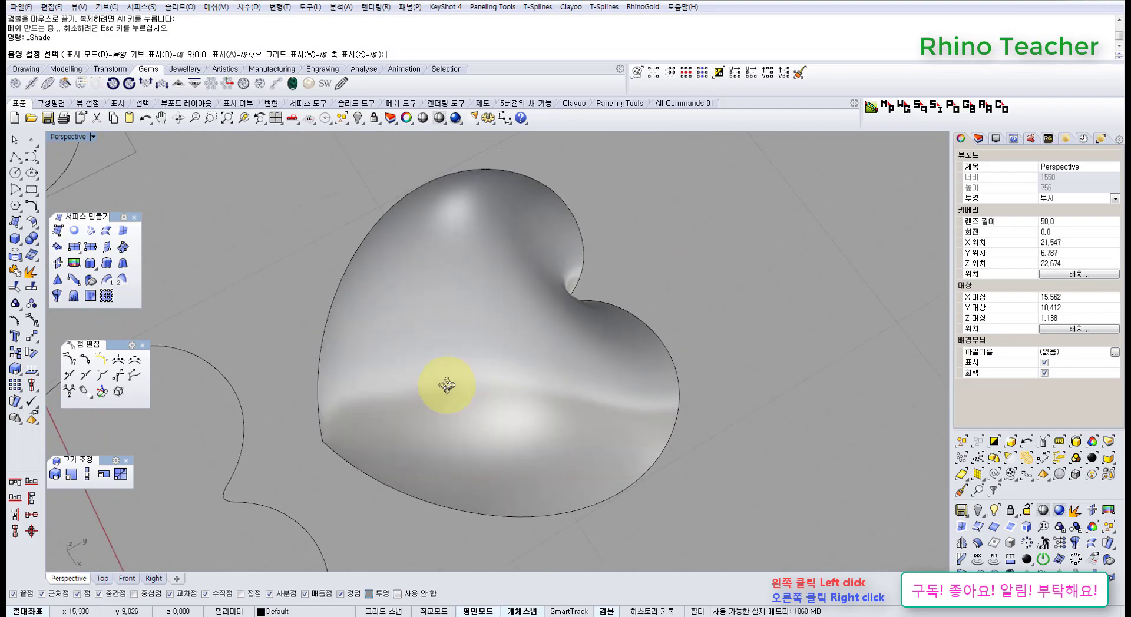
key(Escape)
- Move the reshaped lofted heart 30 mm along X, above the other lofted heart in the last column
mouse_move(605, 443)
right_down()
mouse_move(558, 408)
mouse_move(430, 377)
mouse_move(485, 455)
mouse_move(441, 379)
mouse_move(436, 462)
right_up()
scroll(442, 406, down, 4)
mouse_move(390, 371)
right_down()
mouse_move(450, 365)
mouse_move(576, 440)
mouse_move(431, 386)
mouse_move(540, 404)
mouse_move(545, 433)
mouse_move(507, 379)
mouse_move(537, 398)
mouse_move(424, 323)
right_up()
scroll(538, 425, down, 10)
scroll(576, 440, up, 5)
click(419, 328)
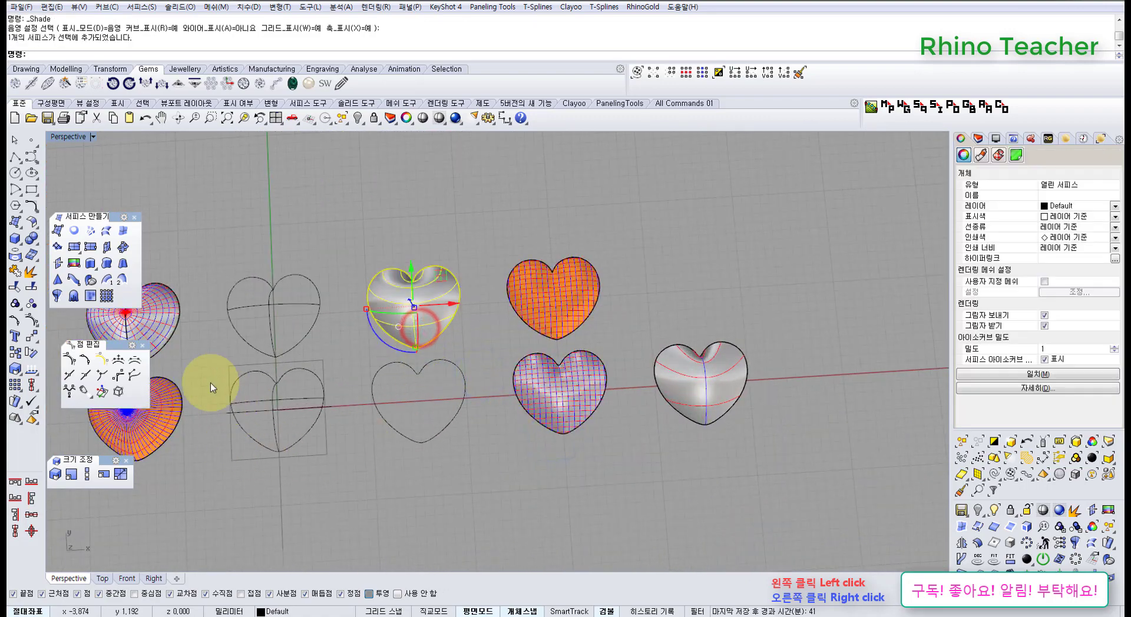
click(31, 336)
click(293, 217)
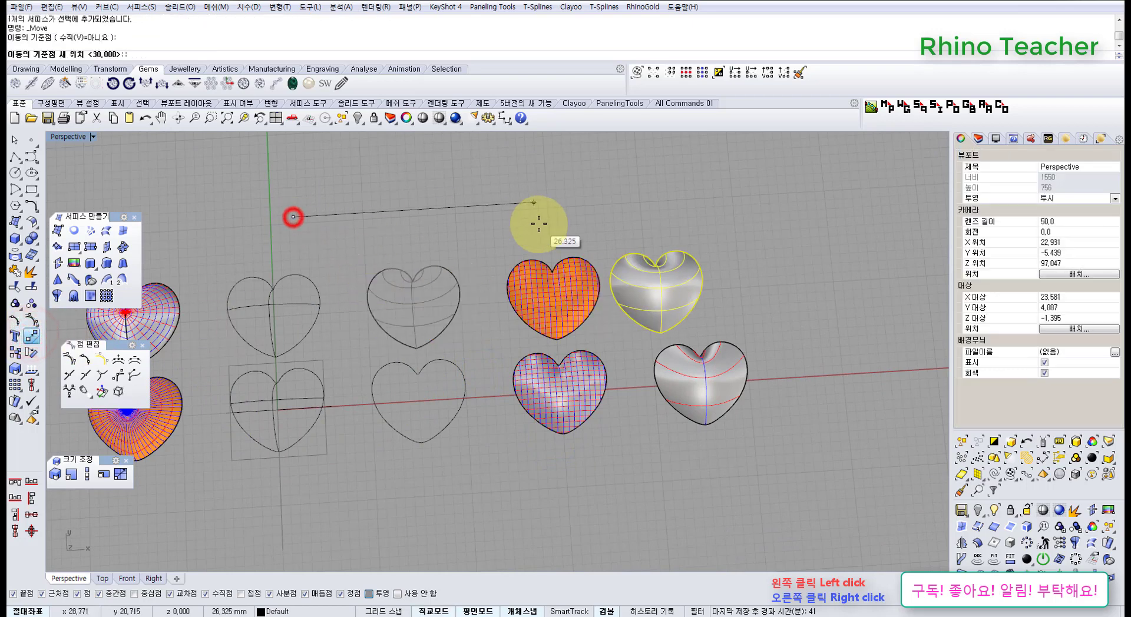
text(30)
key(Return)
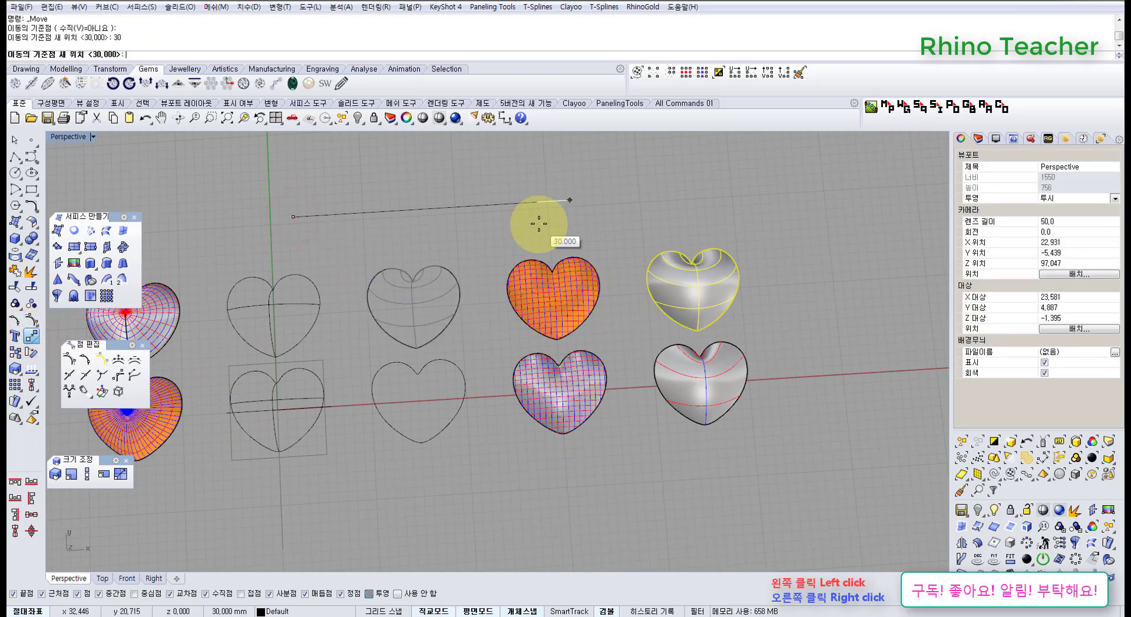
click(538, 224)
- Compare the two lofted hearts with the other heart surfaces laid out in two rows
right_drag(666, 342, 641, 336)
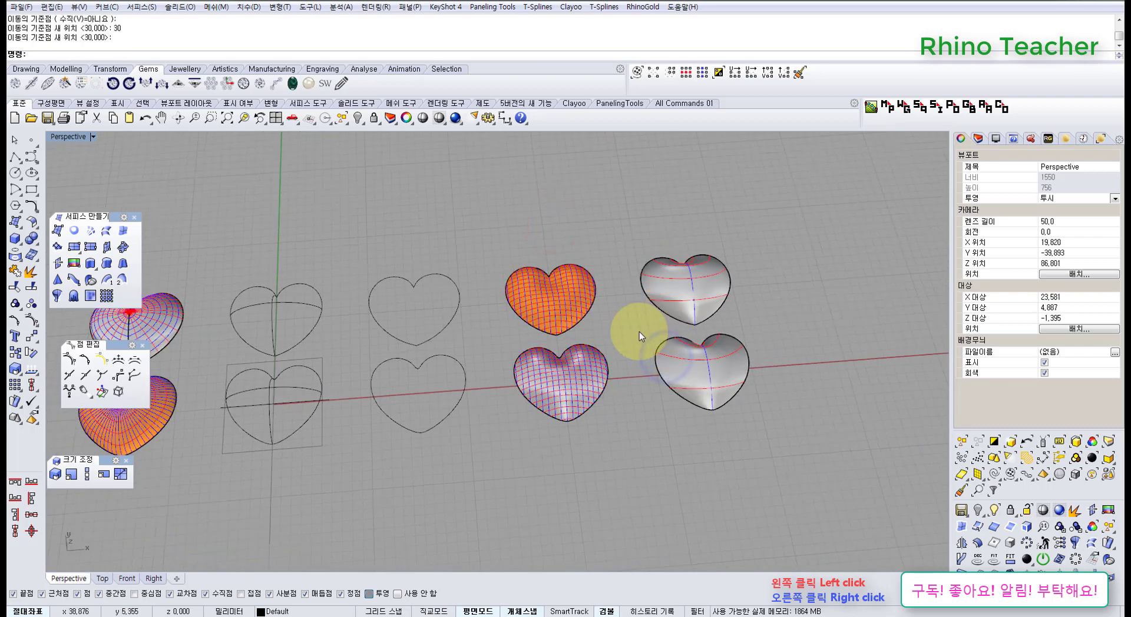
click(681, 291)
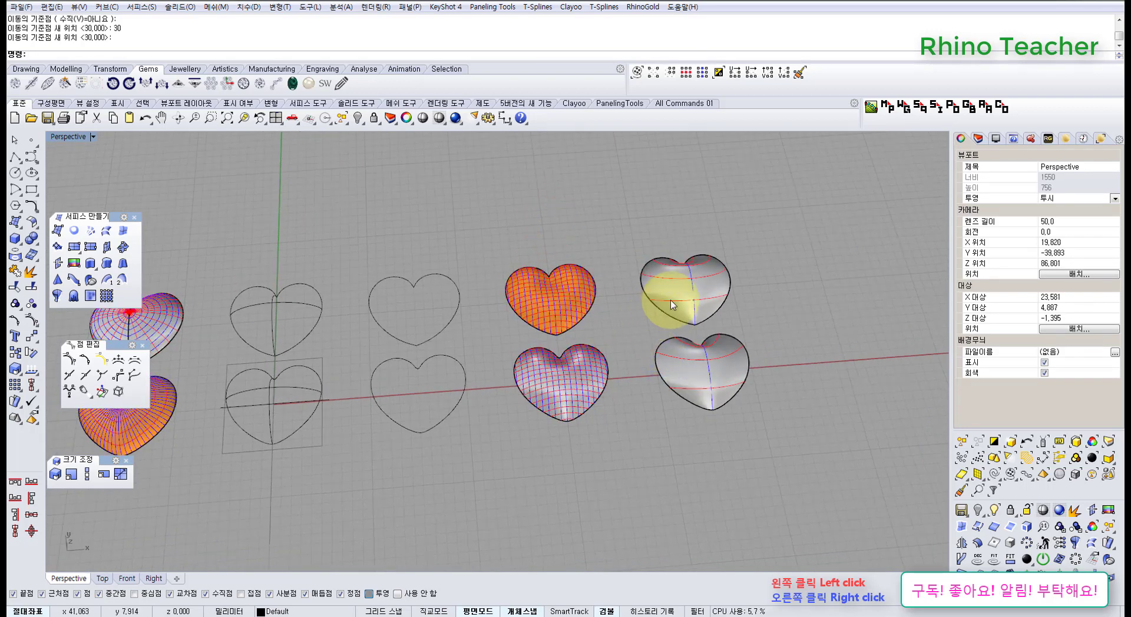
scroll(739, 323, up, 5)
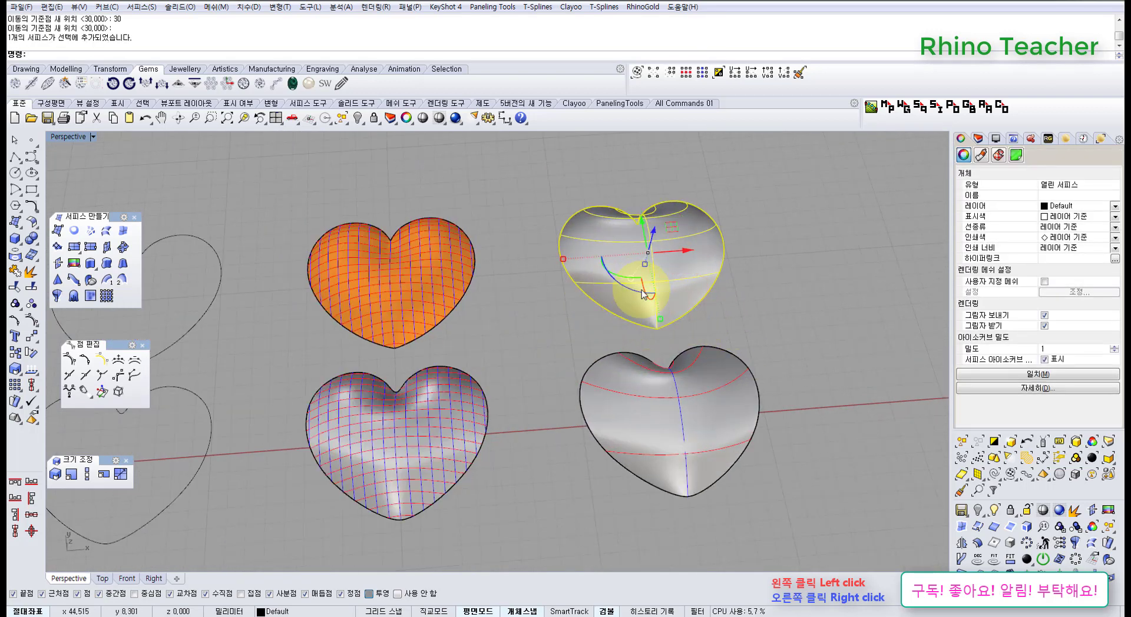
click(783, 309)
scroll(771, 322, down, 7)
shift+right_drag(468, 381, 573, 383)
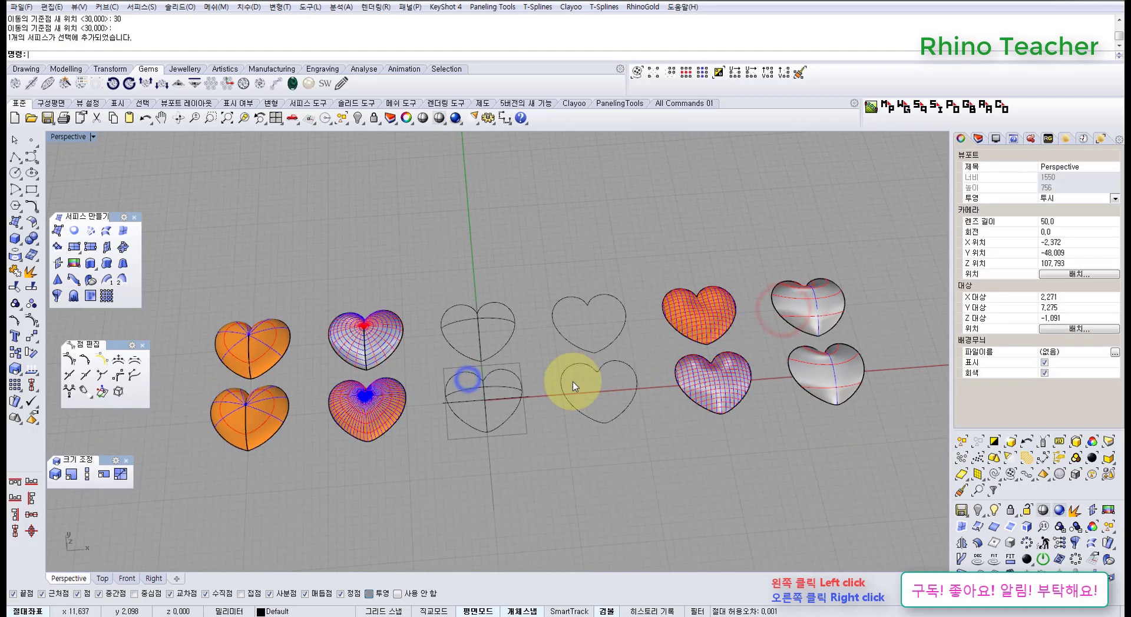
scroll(570, 398, up, 4)
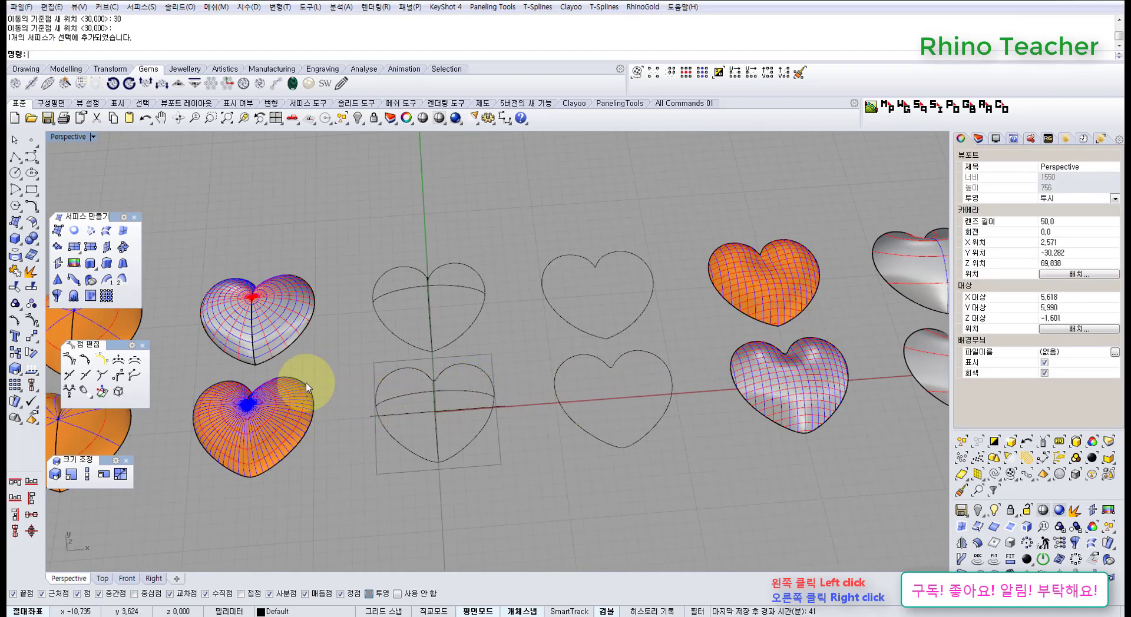
- Delete the leftover heart outline curves in the column where the lofted heart was modelled
right_drag(503, 456, 508, 451)
scroll(452, 399, up, 6)
right_drag(437, 393, 430, 366)
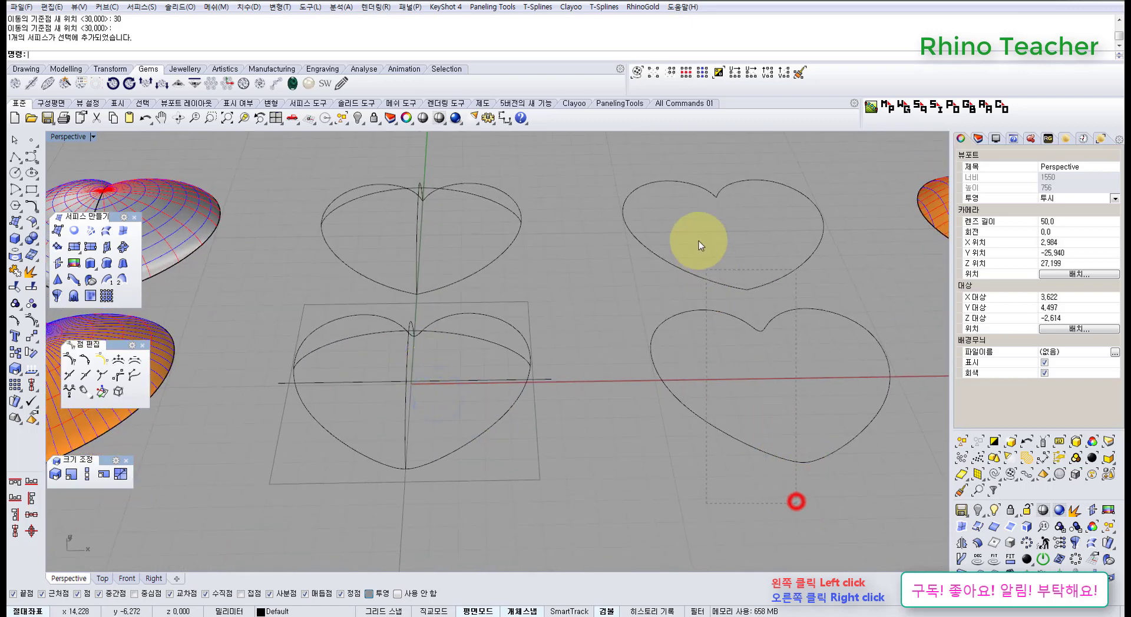
drag(699, 241, 698, 243)
key(Delete)
- Explode the closed outline of the lower curve-only heart at the origin into its two halves
click(495, 454)
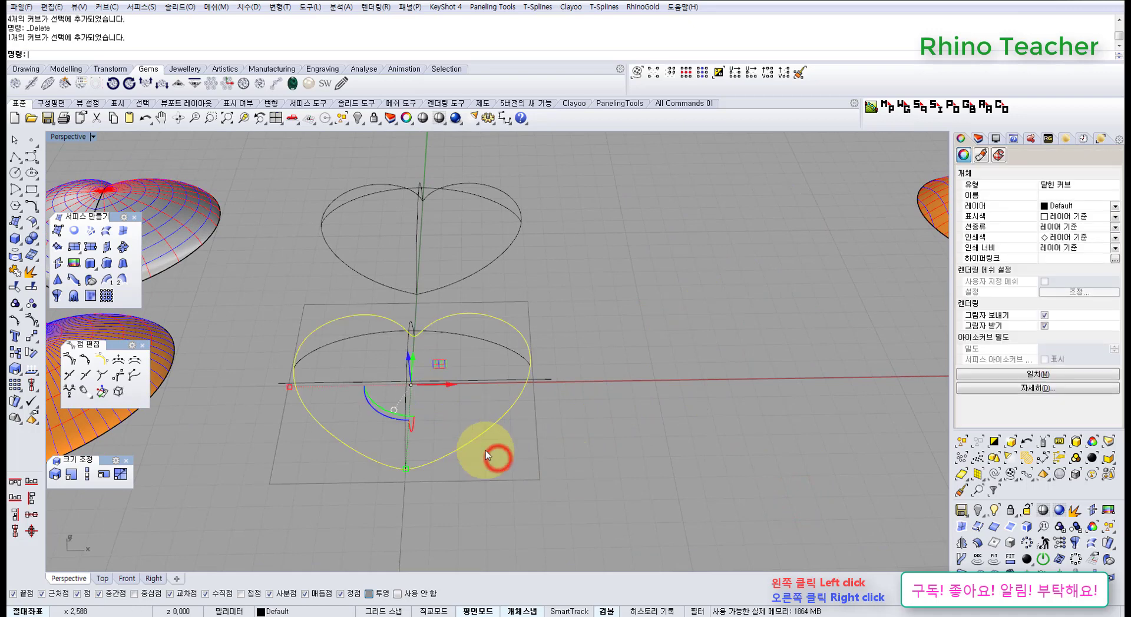
click(465, 418)
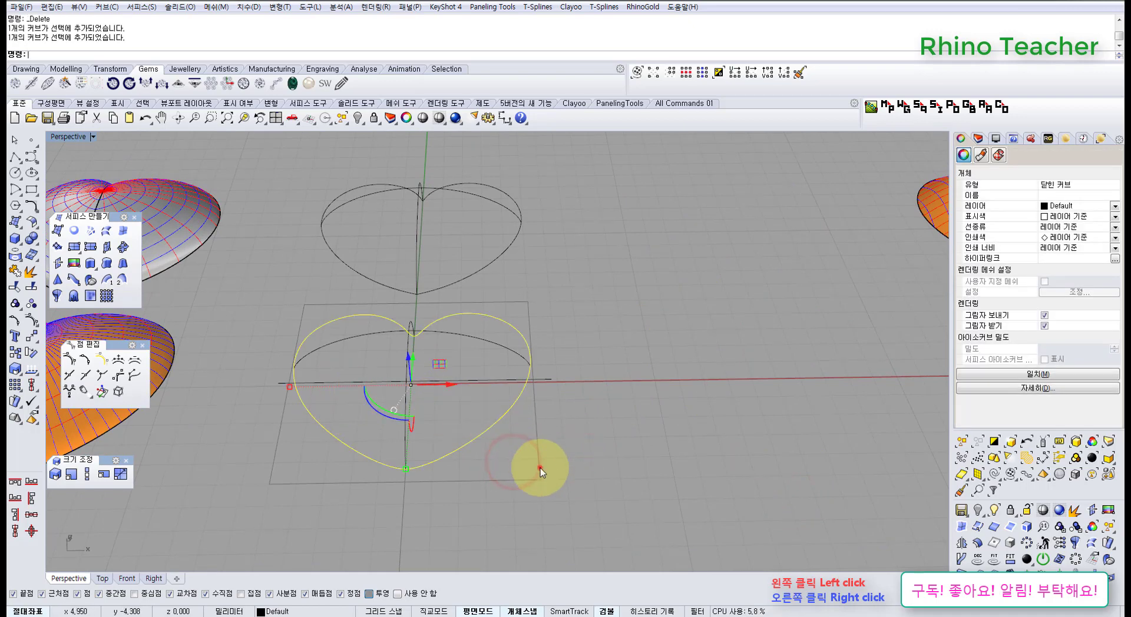
click(539, 468)
click(465, 338)
click(536, 441)
right_drag(440, 369, 443, 393)
drag(507, 473, 458, 435)
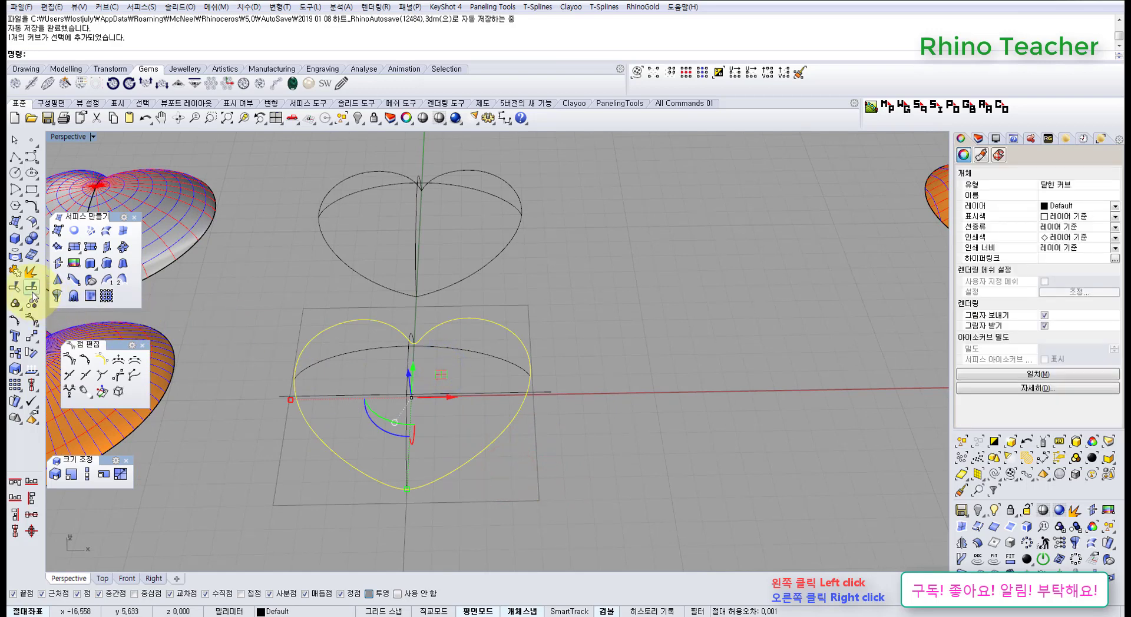
click(31, 272)
click(249, 474)
- Select both halves of the arched cross-section curve spanning the heart and join them into one curve
ctrl+right_drag(288, 398, 316, 341)
click(316, 341)
click(544, 399)
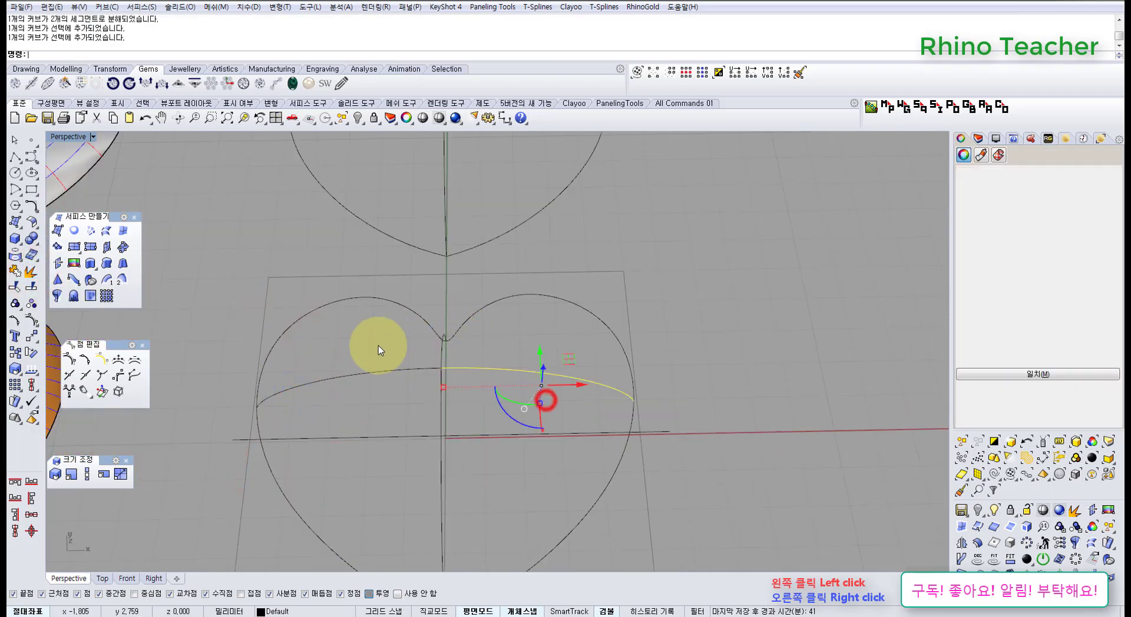
shift+click(377, 347)
right_drag(345, 414, 297, 348)
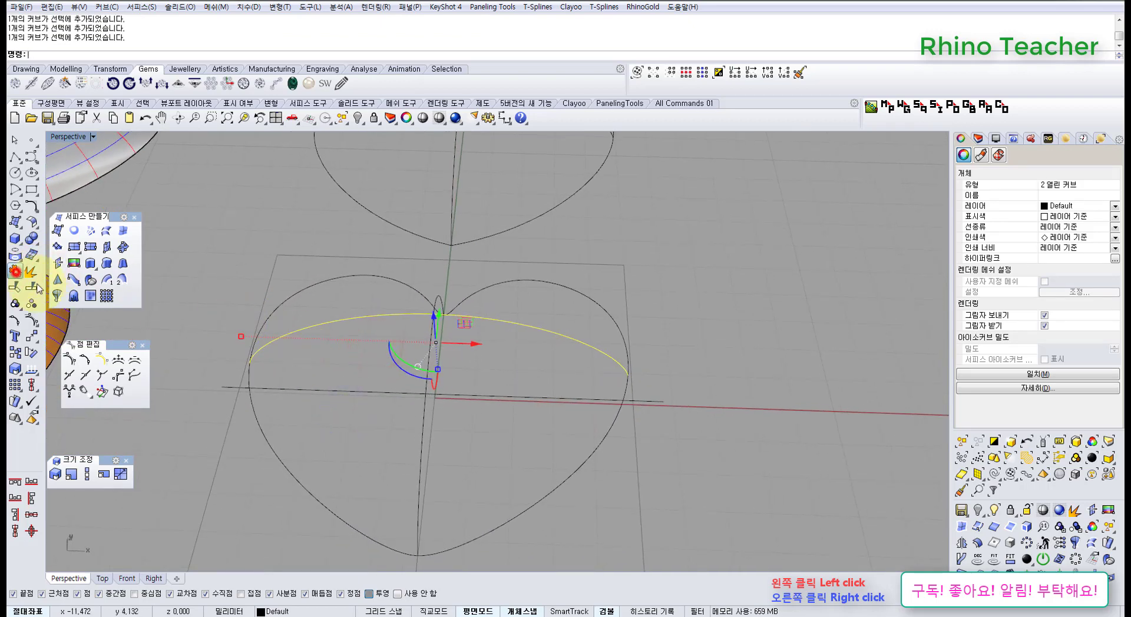
click(344, 444)
drag(325, 465, 290, 494)
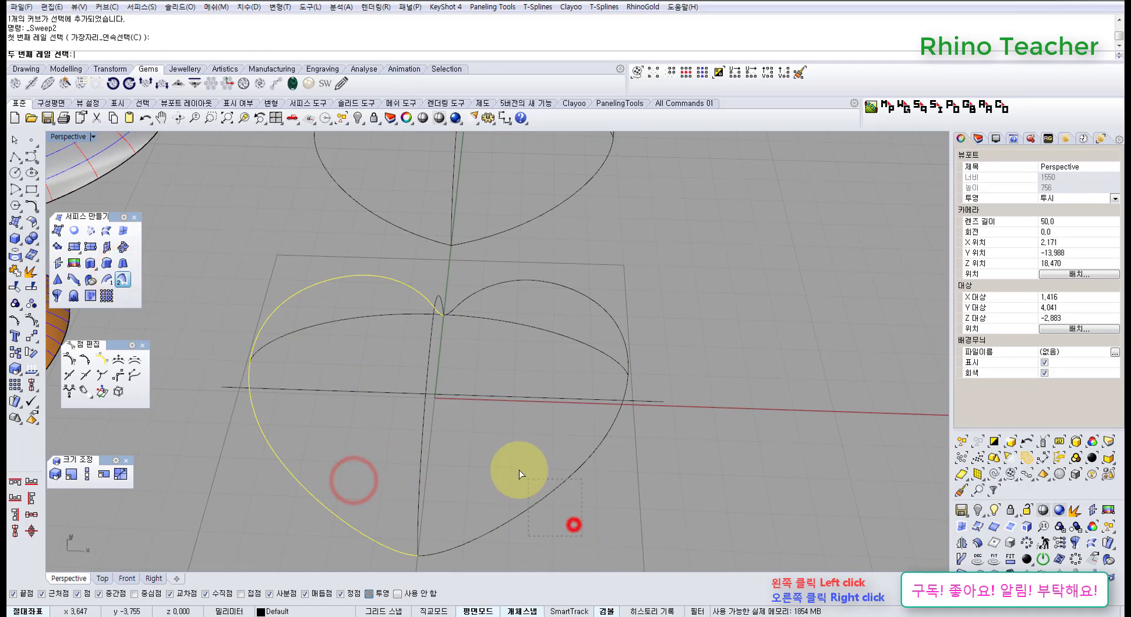
right_click(549, 362)
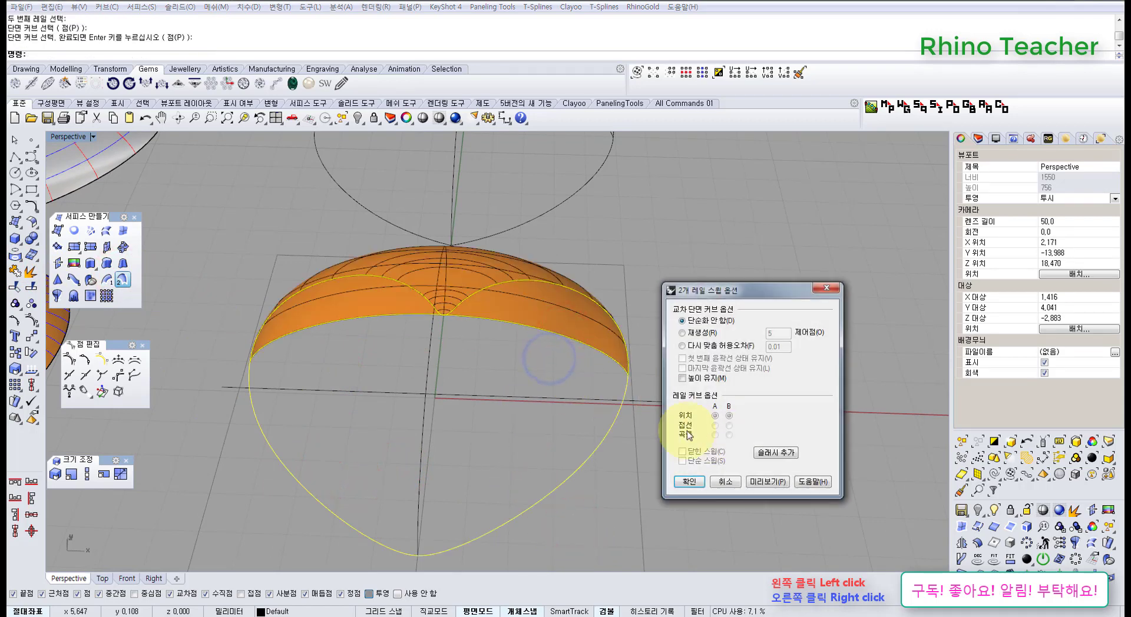
right_drag(657, 530, 714, 499)
click(729, 482)
right_drag(389, 419, 480, 404)
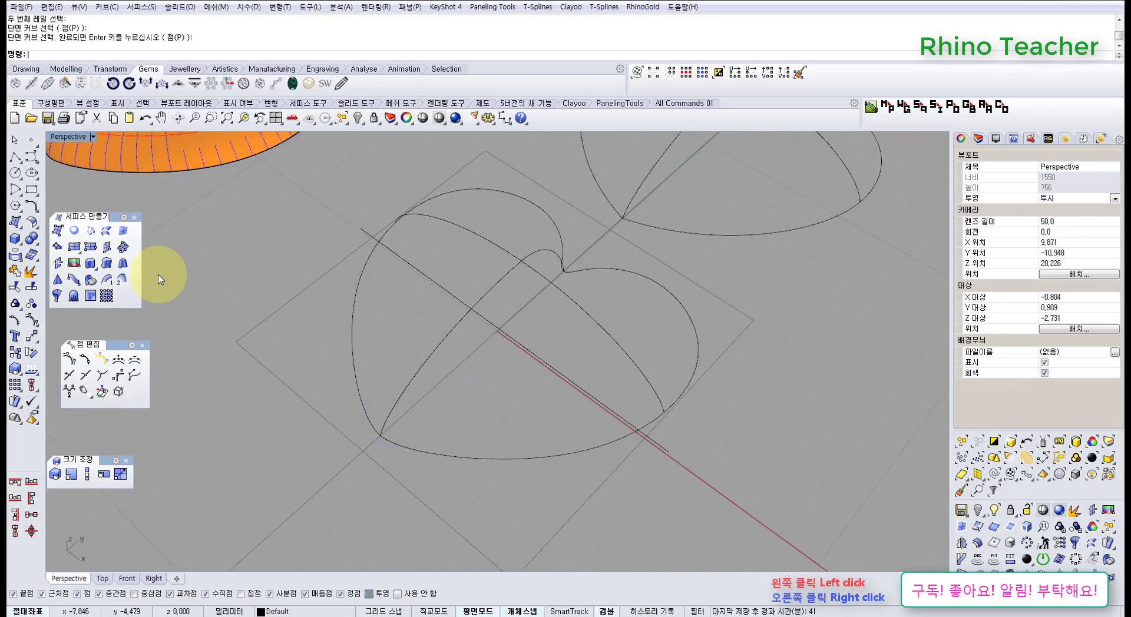
- Try a two-rail sweep along both outline halves, from a point at the lower tip through the arched cross-section to a point at the notch
right_drag(384, 412, 445, 419)
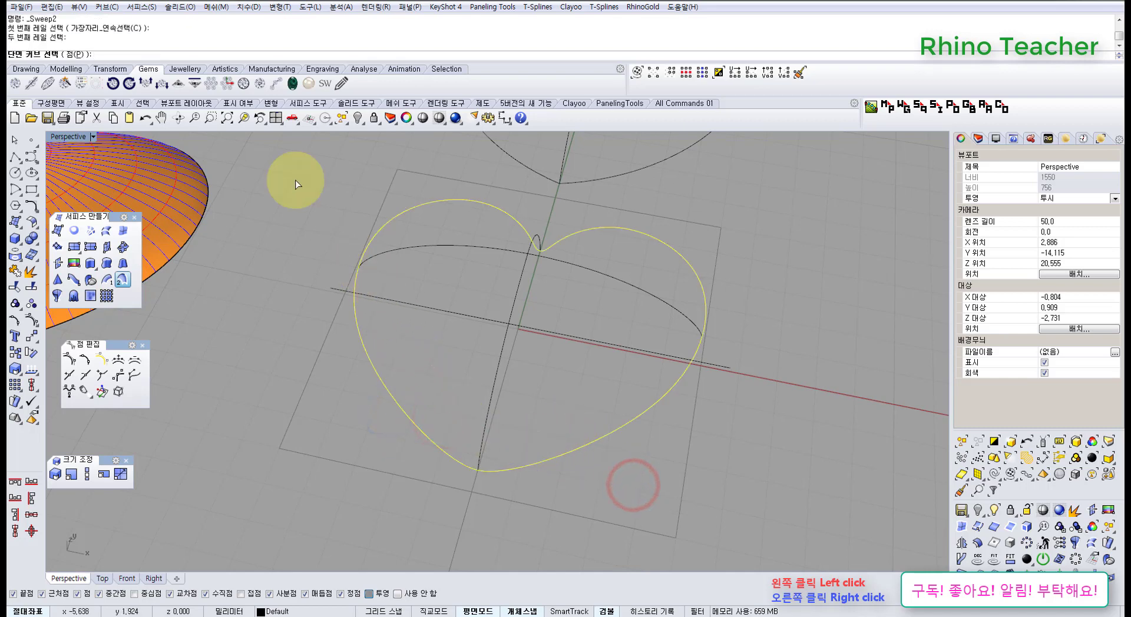
click(480, 471)
right_drag(626, 307, 525, 317)
click(556, 333)
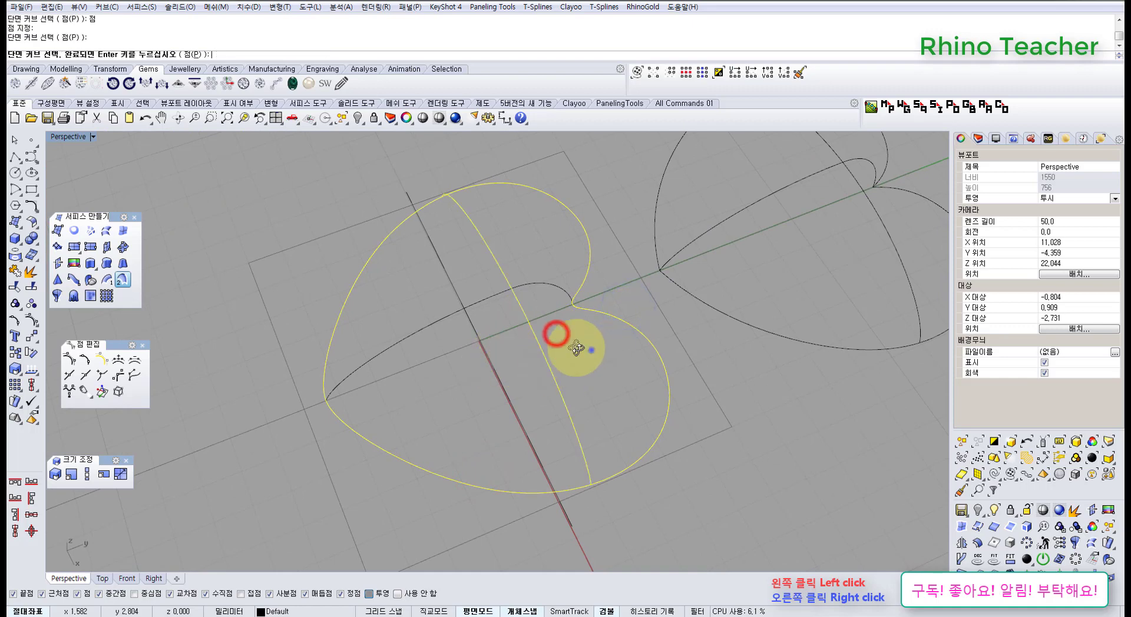
right_drag(591, 350, 474, 345)
click(189, 54)
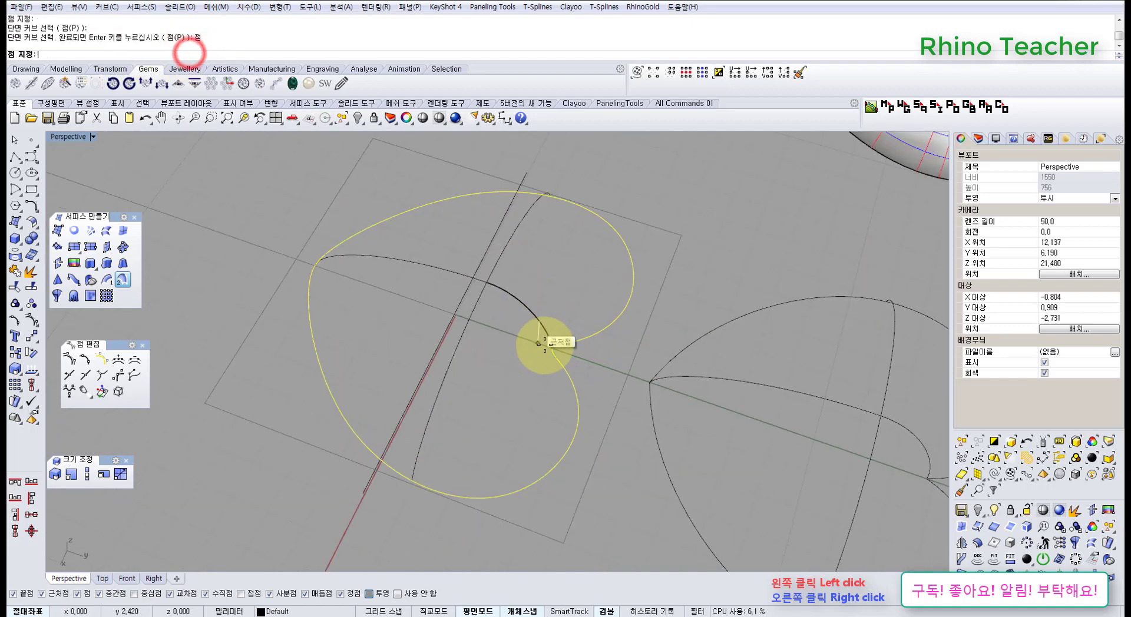
click(552, 350)
right_drag(425, 405, 520, 419)
click(689, 480)
- Delete the heart surface just swept, keeping its rail and cross-section curves
scroll(518, 408, up, 4)
click(518, 408)
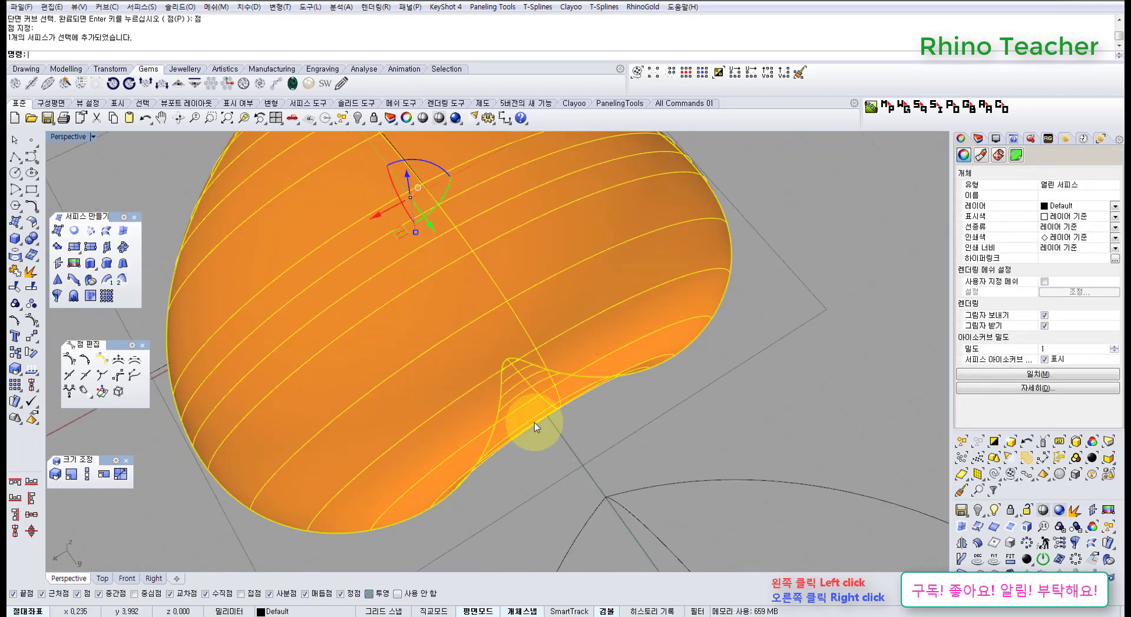
key(Delete)
right_drag(535, 423, 565, 423)
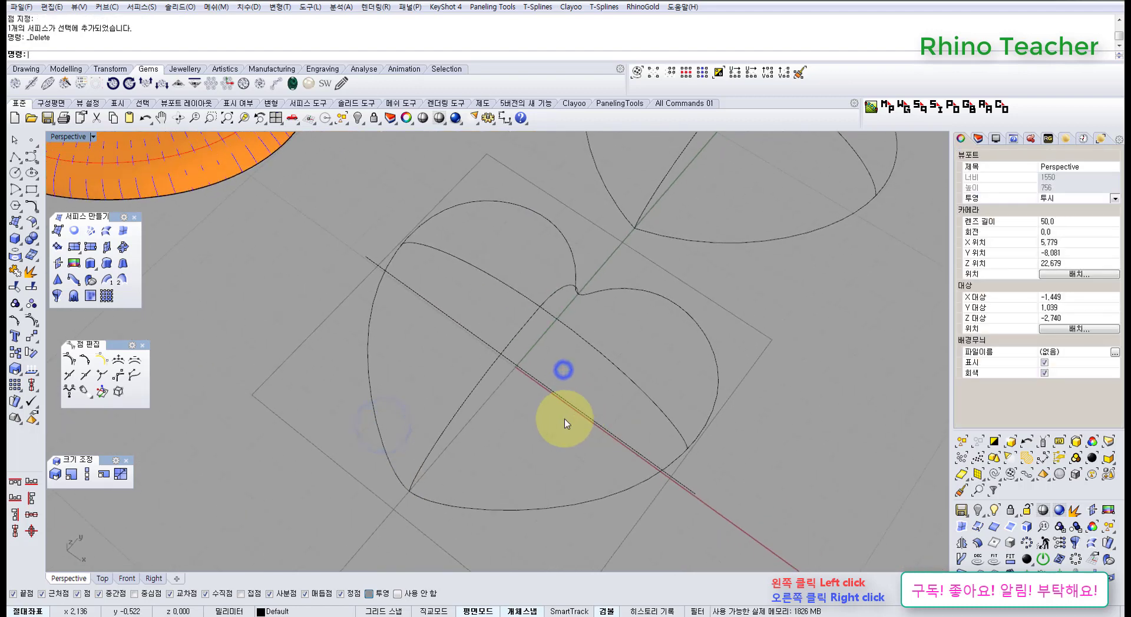
- Sweep the heart surface again along both outline halves, using the lower tip point, the arched cross-section and the notch point as sections
click(123, 279)
click(399, 409)
click(512, 484)
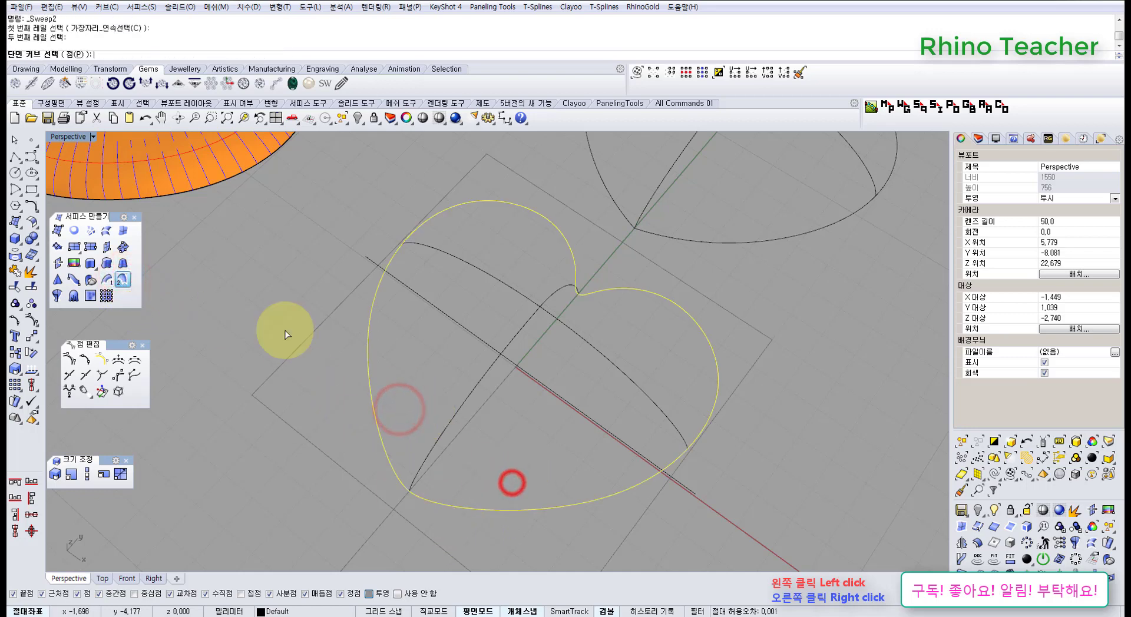
click(76, 55)
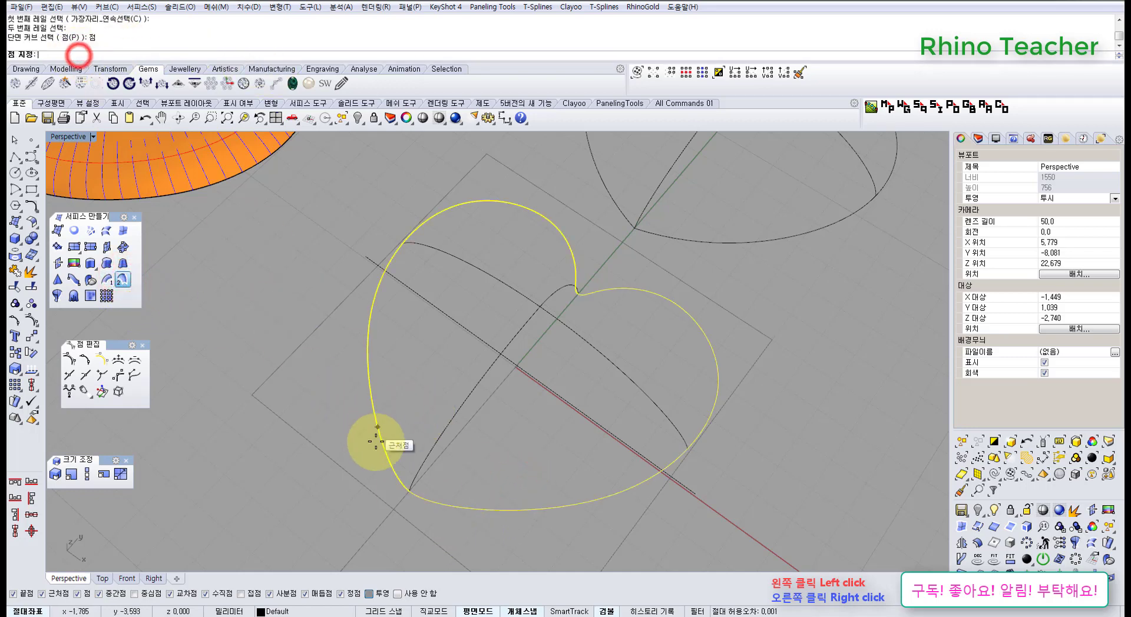
click(410, 496)
drag(622, 345, 608, 371)
right_drag(666, 310, 354, 282)
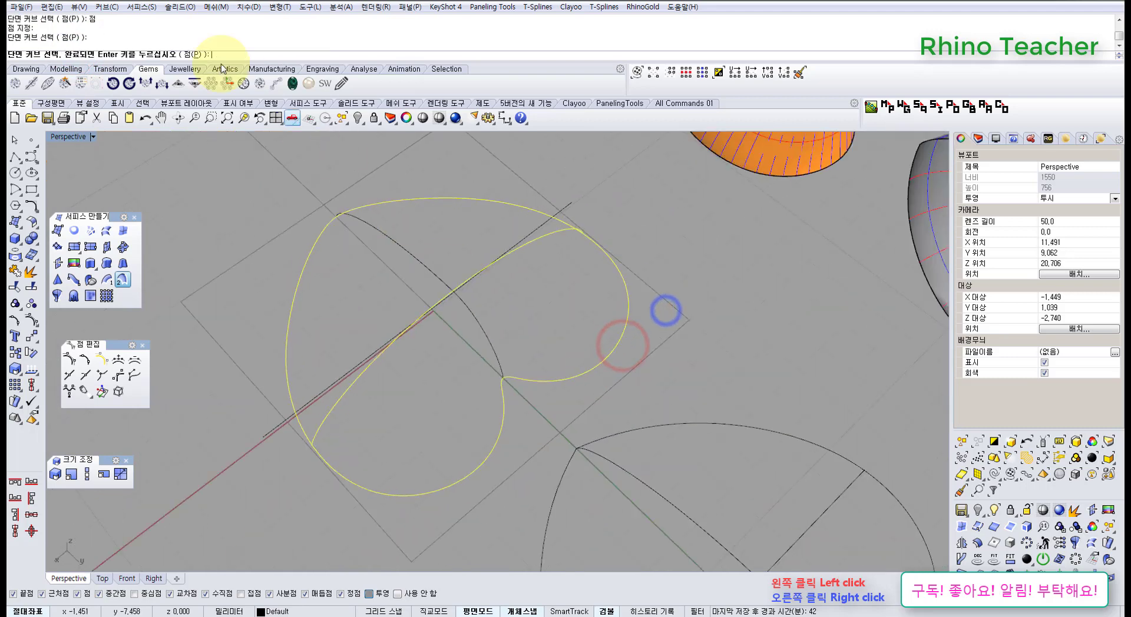
click(195, 56)
click(503, 378)
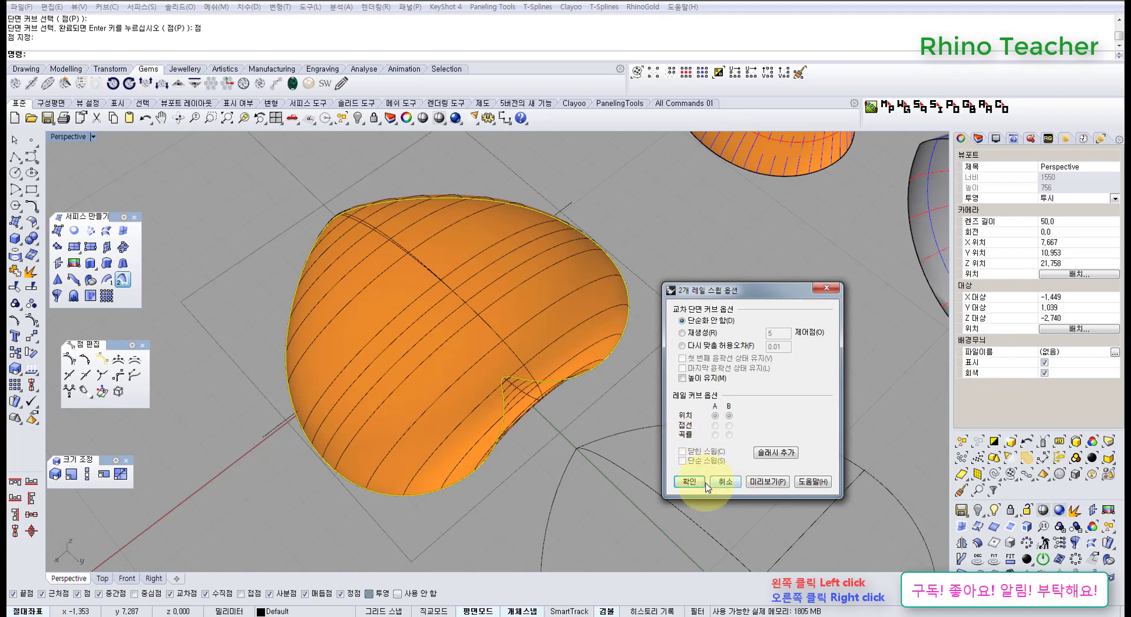
click(690, 482)
click(524, 485)
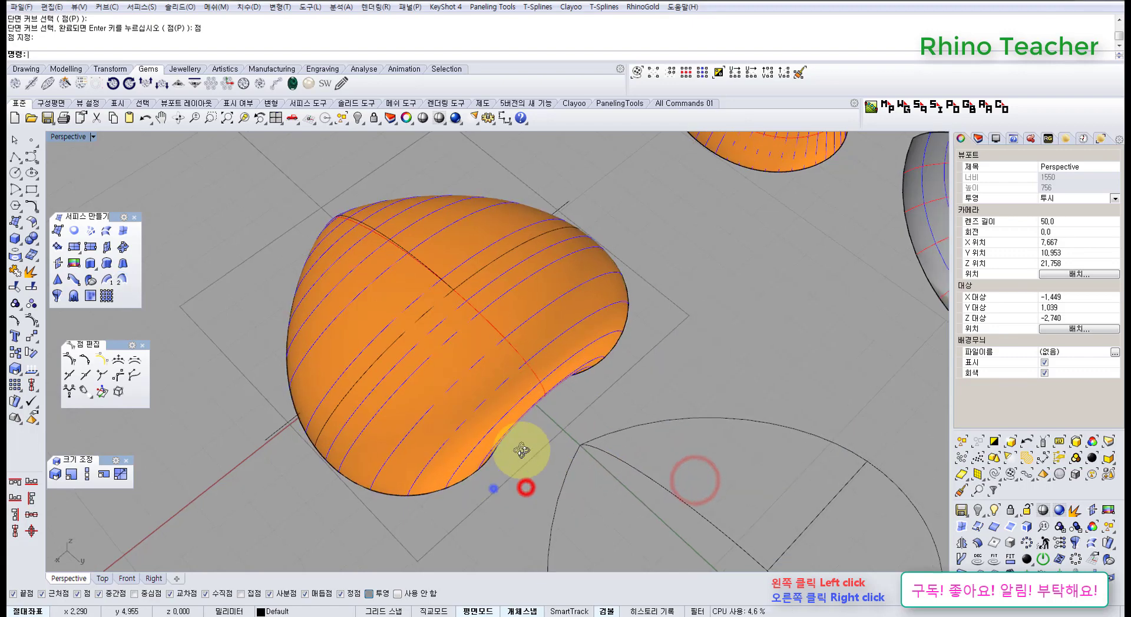
right_drag(492, 487, 648, 486)
- Try removing several V-direction knot lines from the swept heart surface in the Top view, and undo the removal
scroll(635, 440, down, 14)
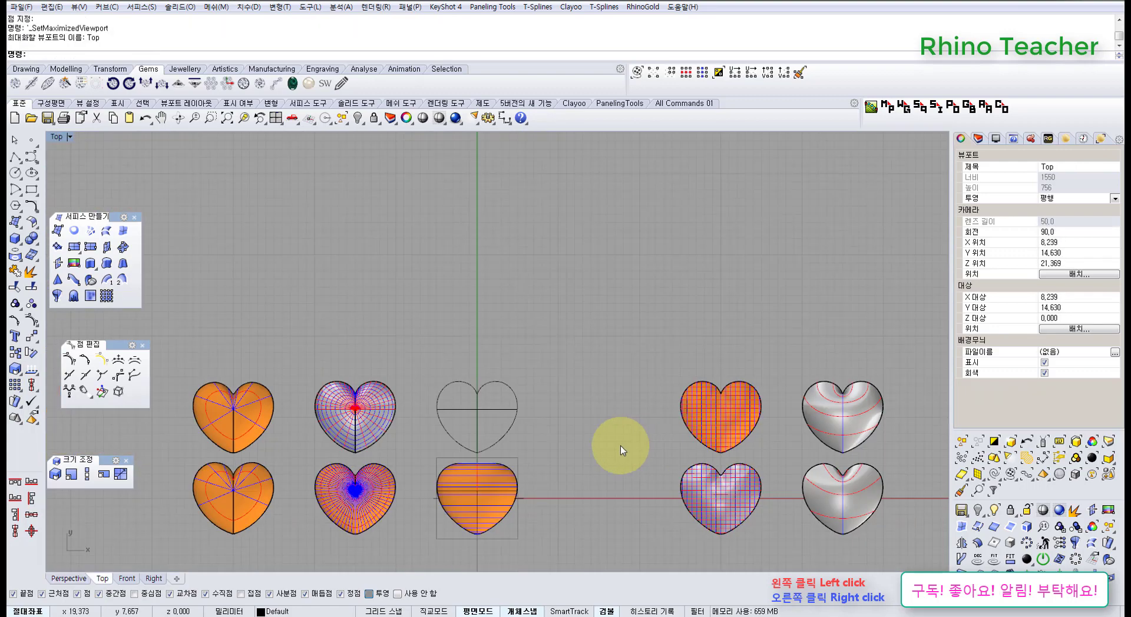
right_drag(575, 444, 629, 349)
scroll(563, 389, up, 10)
scroll(564, 389, up, 3)
click(597, 378)
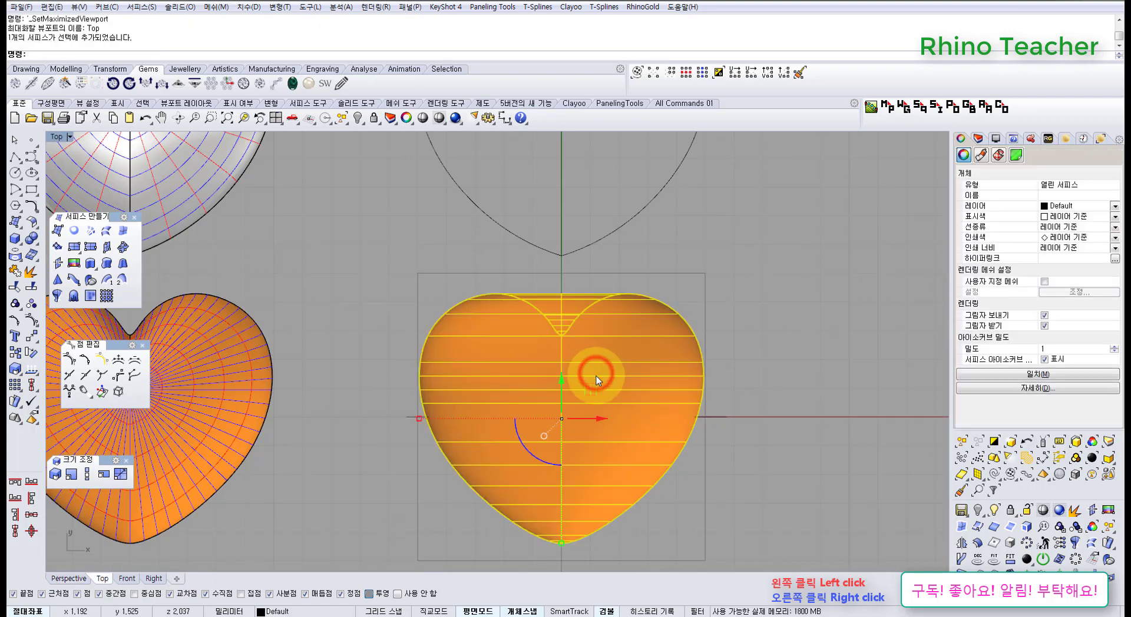
click(85, 375)
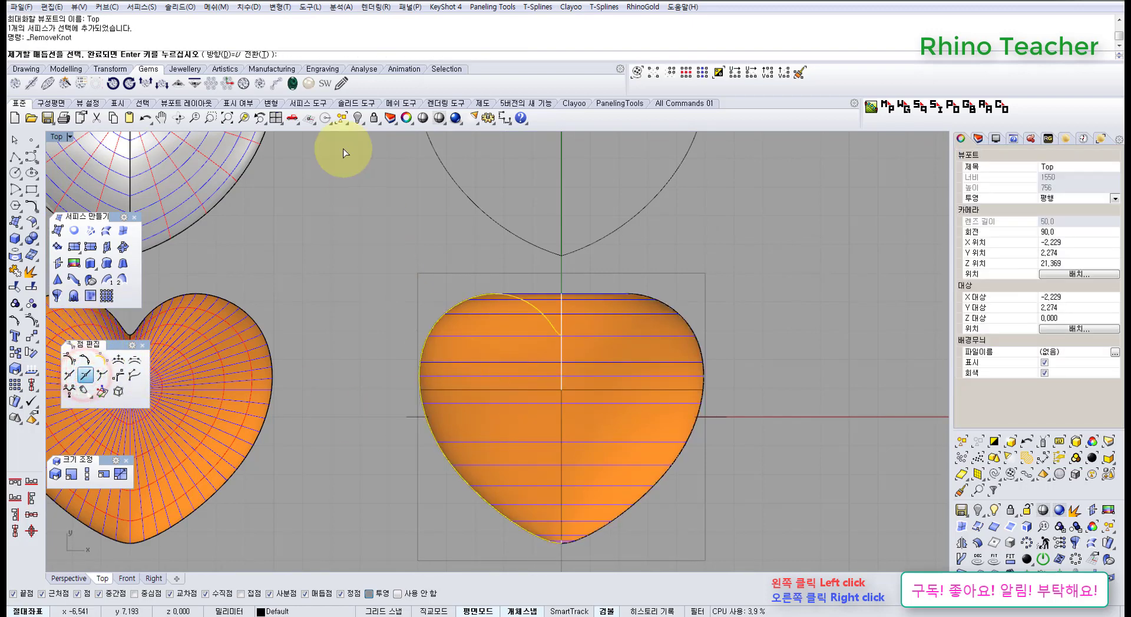
click(271, 53)
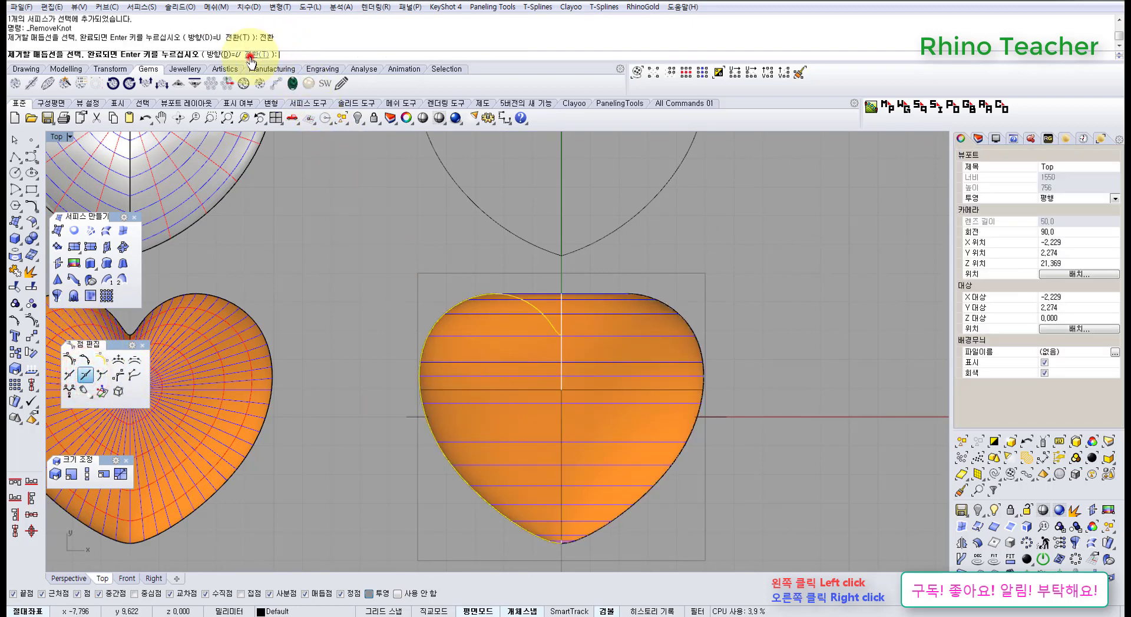
click(539, 357)
click(529, 406)
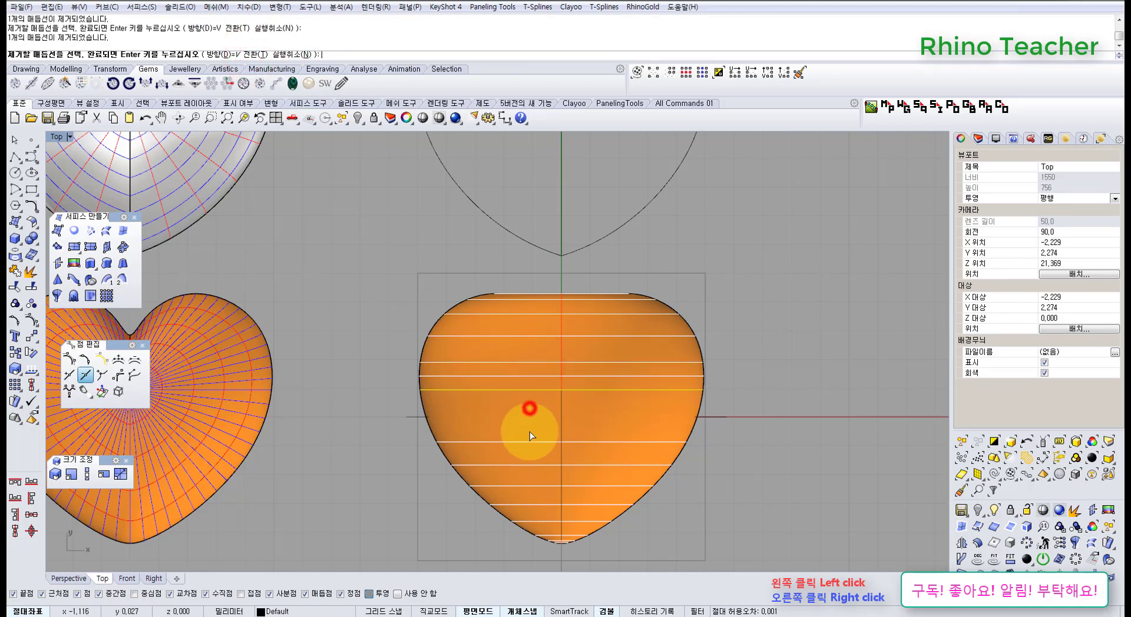
click(533, 466)
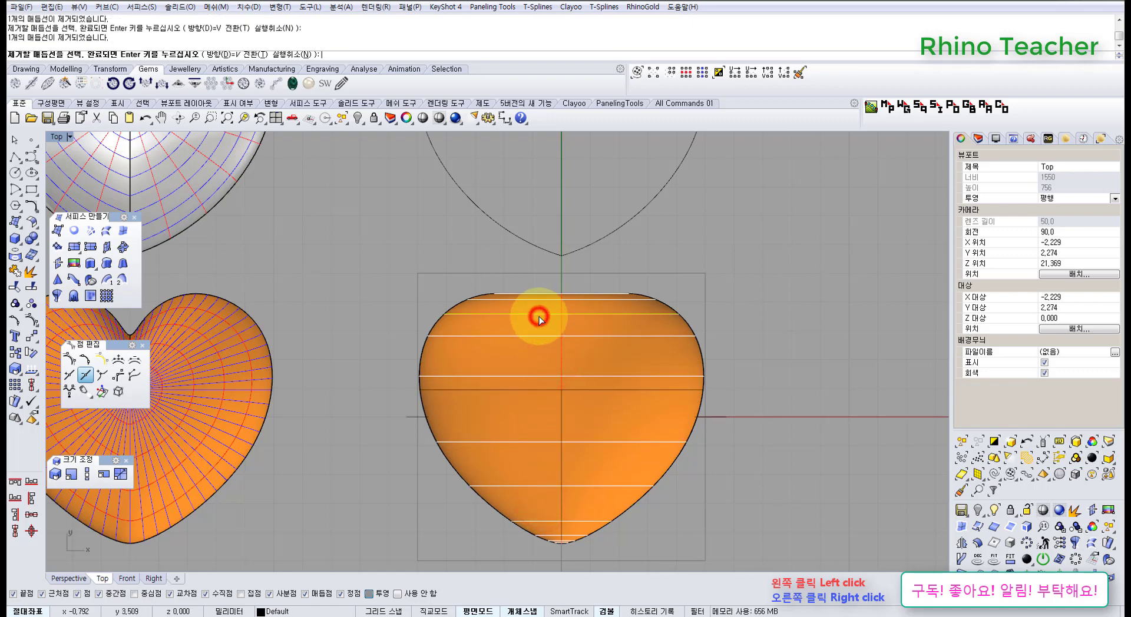
key(ctrl+z)
click(799, 356)
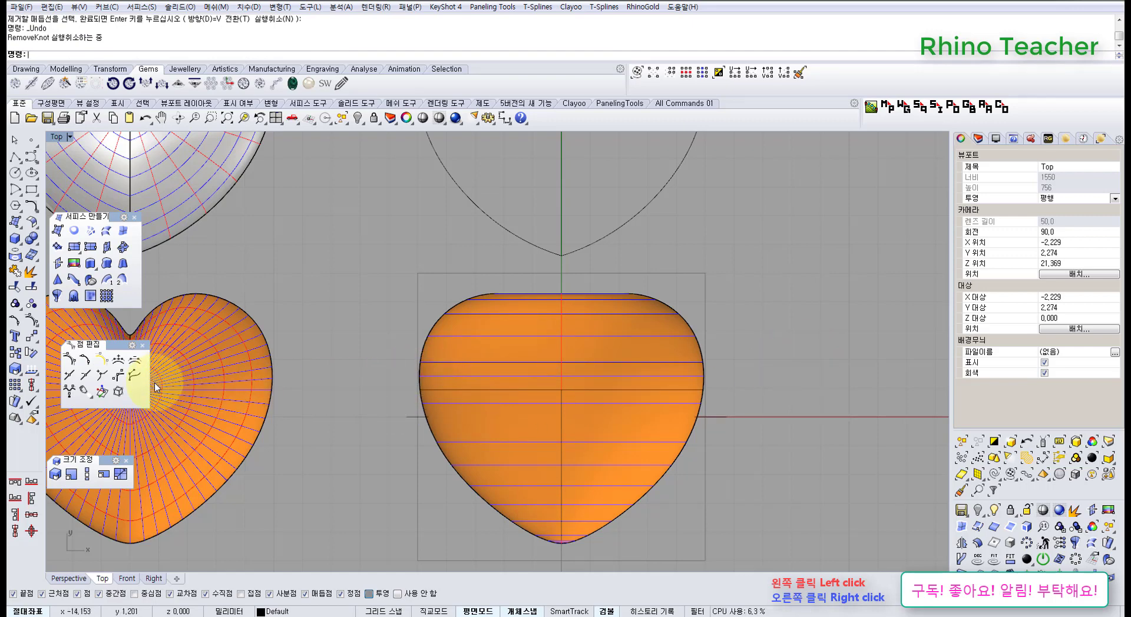
- Turn on the swept heart's control points and try removing V-direction knot lines below its middle
click(510, 340)
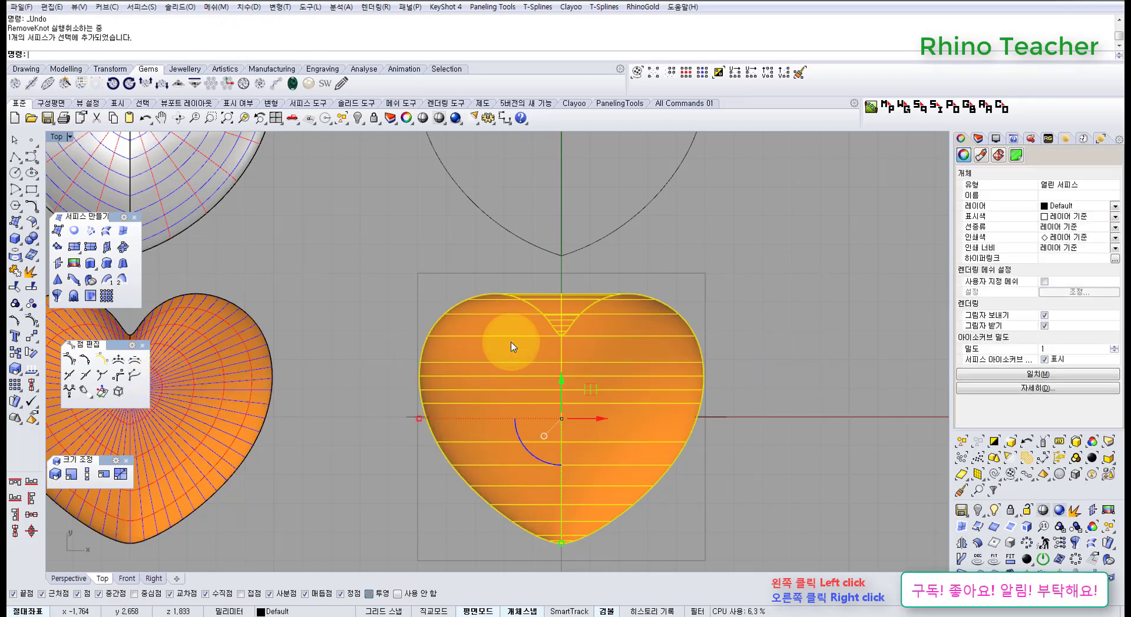
key(F10)
scroll(532, 405, up, 3)
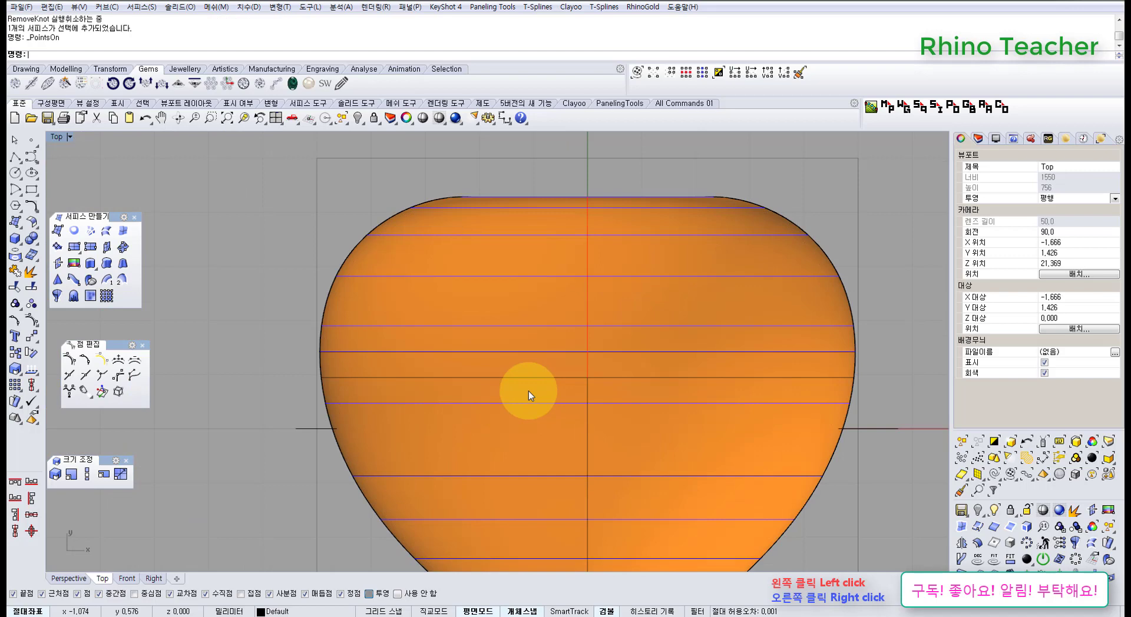
click(518, 438)
right_drag(529, 443, 473, 380)
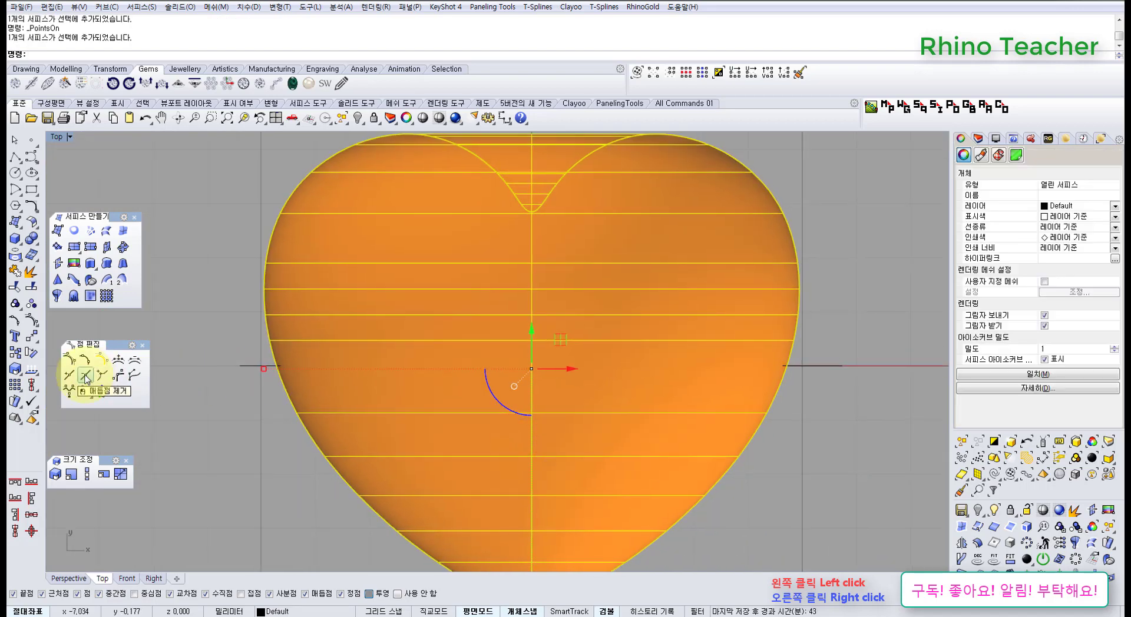
click(86, 375)
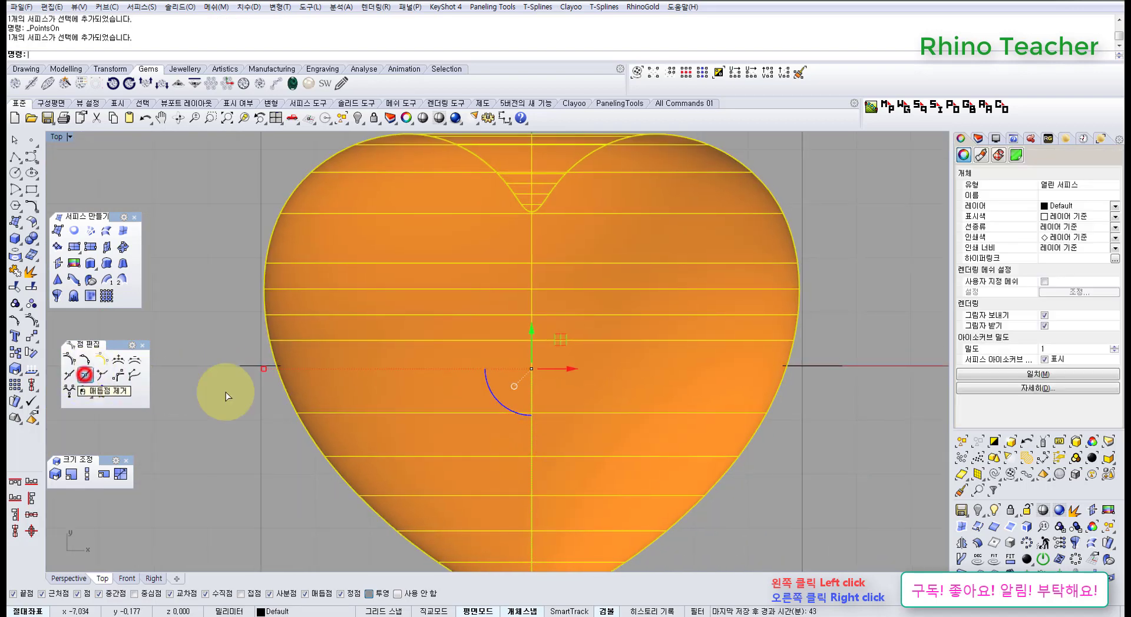
click(430, 416)
click(429, 416)
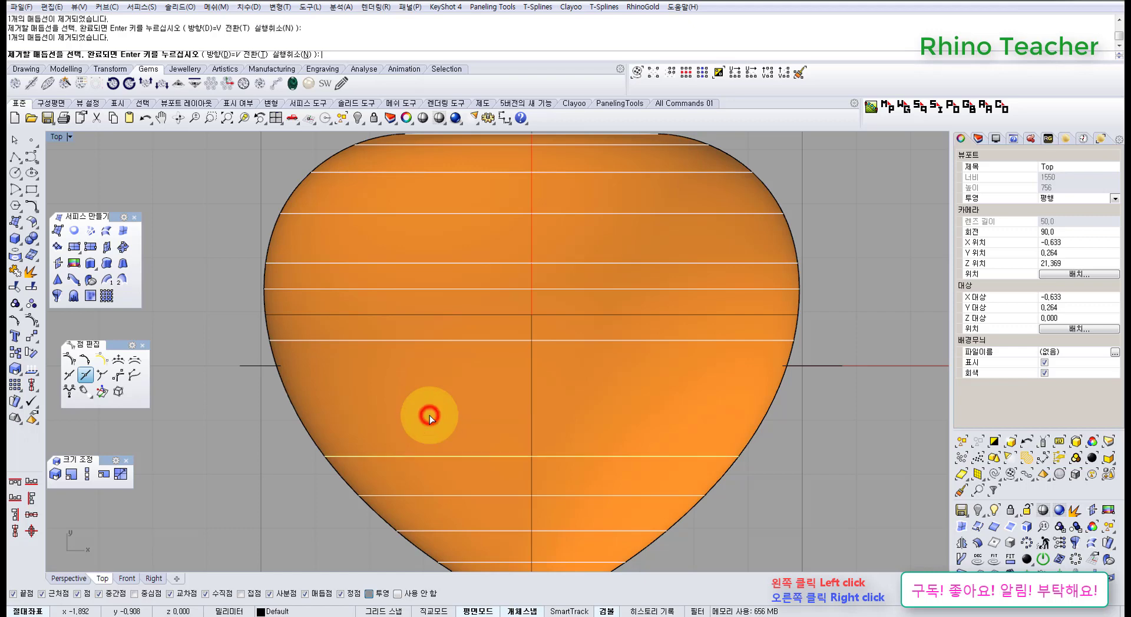
- Undo back past the knot removals and the two-rail sweep, and redo the sweep
key(Escape)
key(ctrl+z)
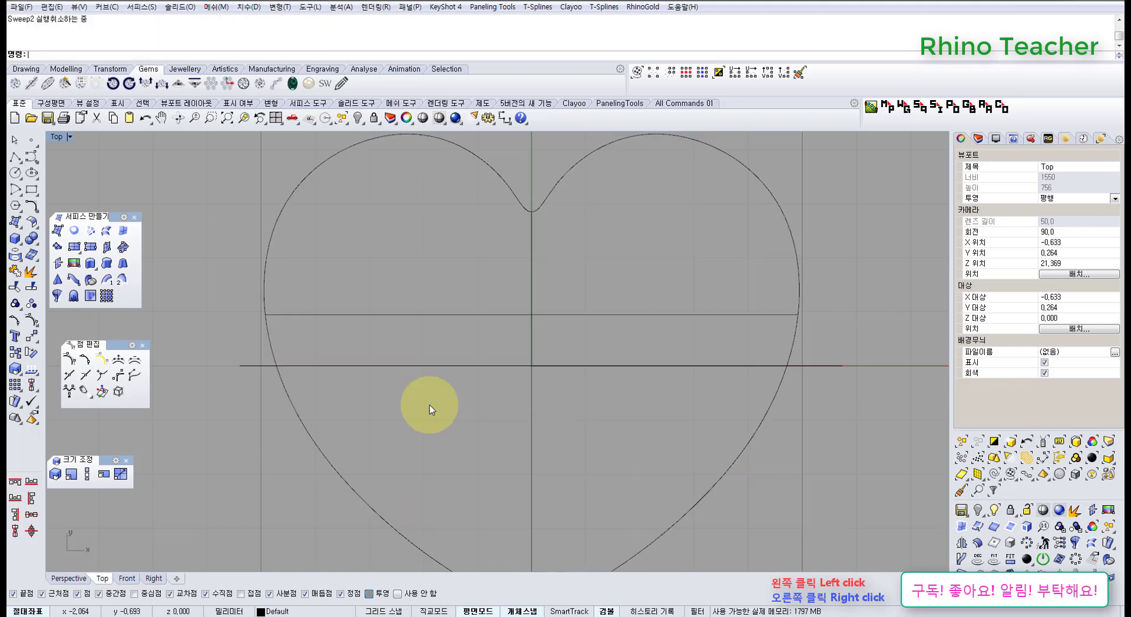
scroll(488, 426, down, 3)
key(ctrl+y)
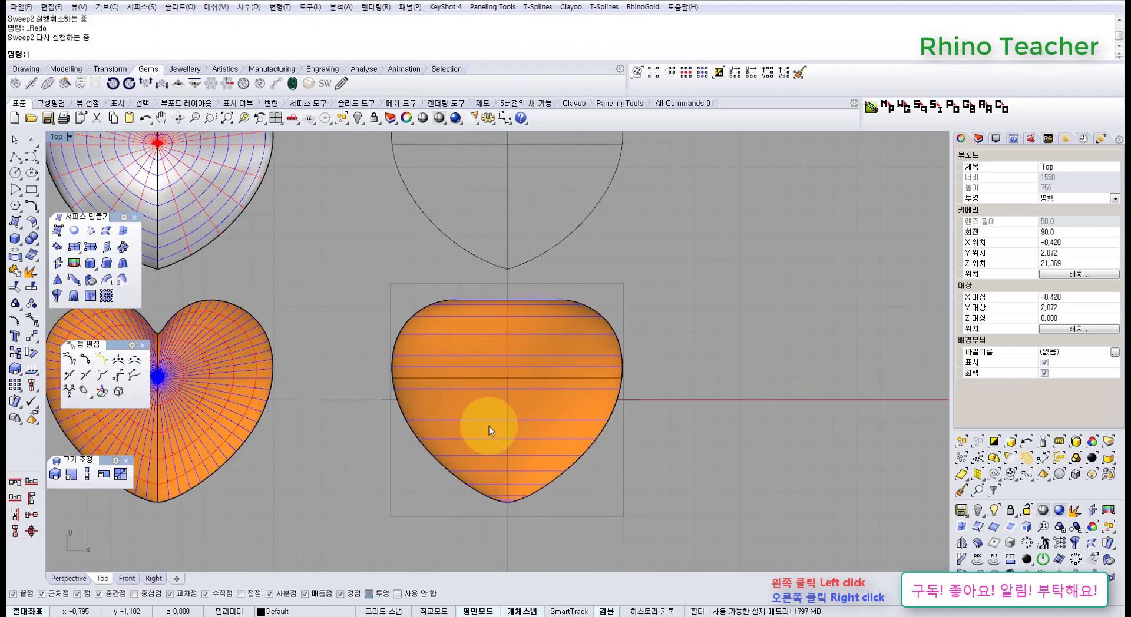
- Try the RemoveMultiKnot command on the whole swept heart surface, and undo it
scroll(475, 425, up, 3)
click(419, 391)
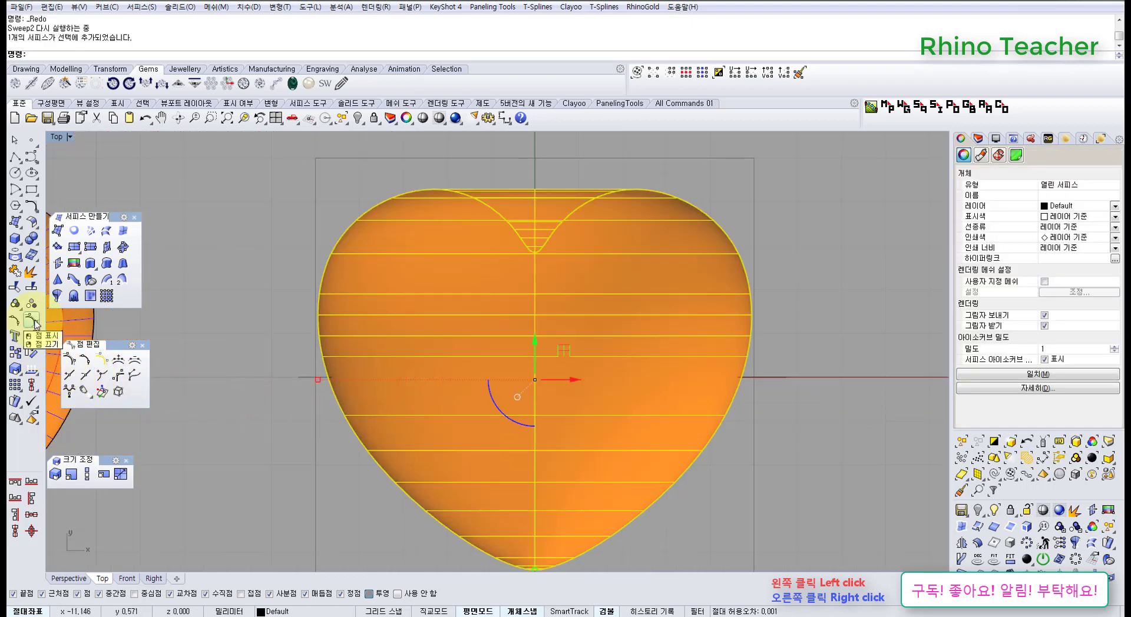
click(32, 222)
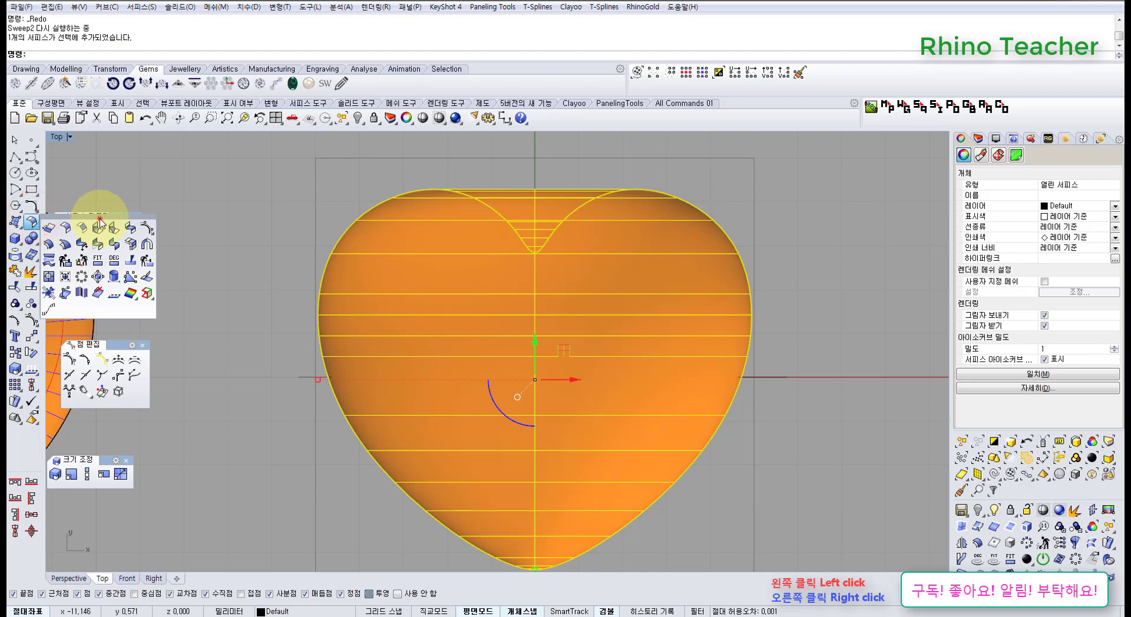
drag(99, 220, 206, 398)
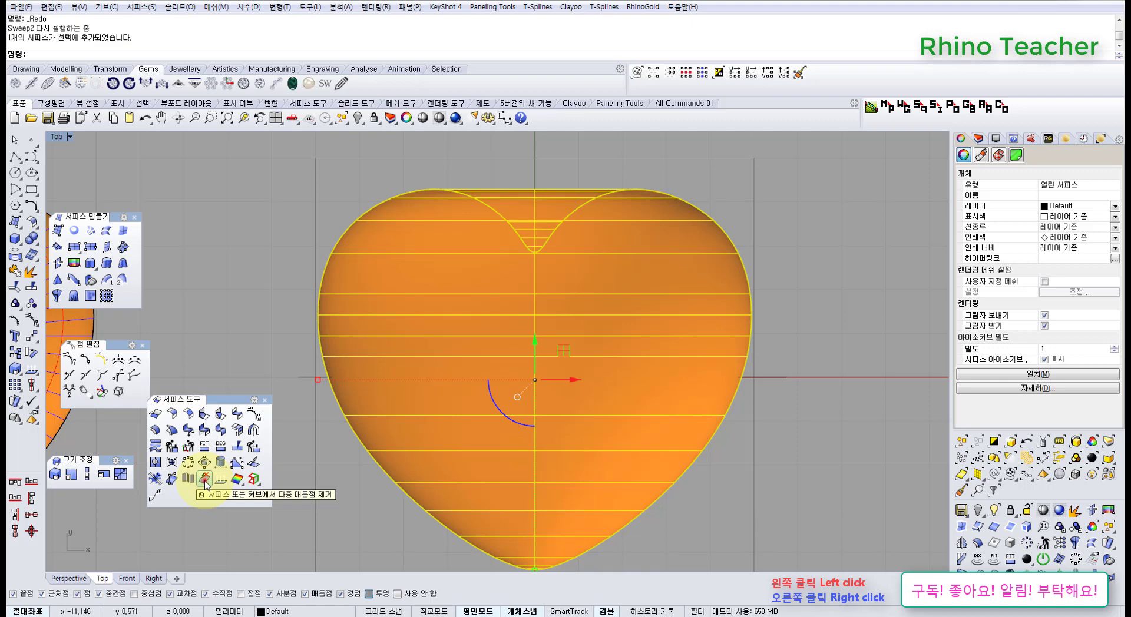
click(204, 480)
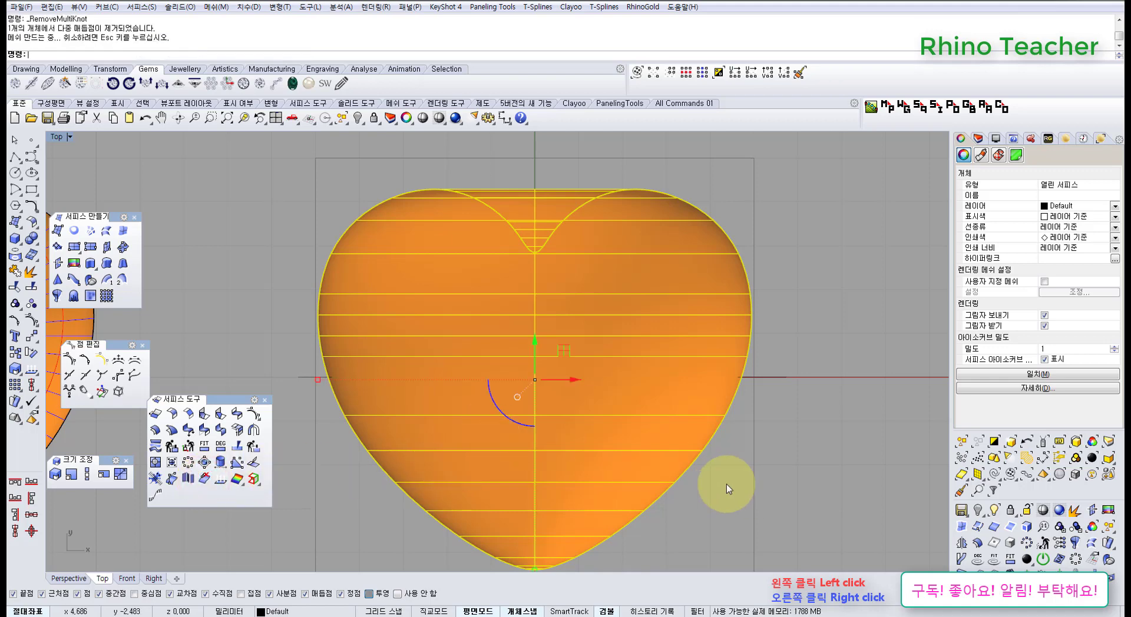
key(ctrl+z)
click(727, 518)
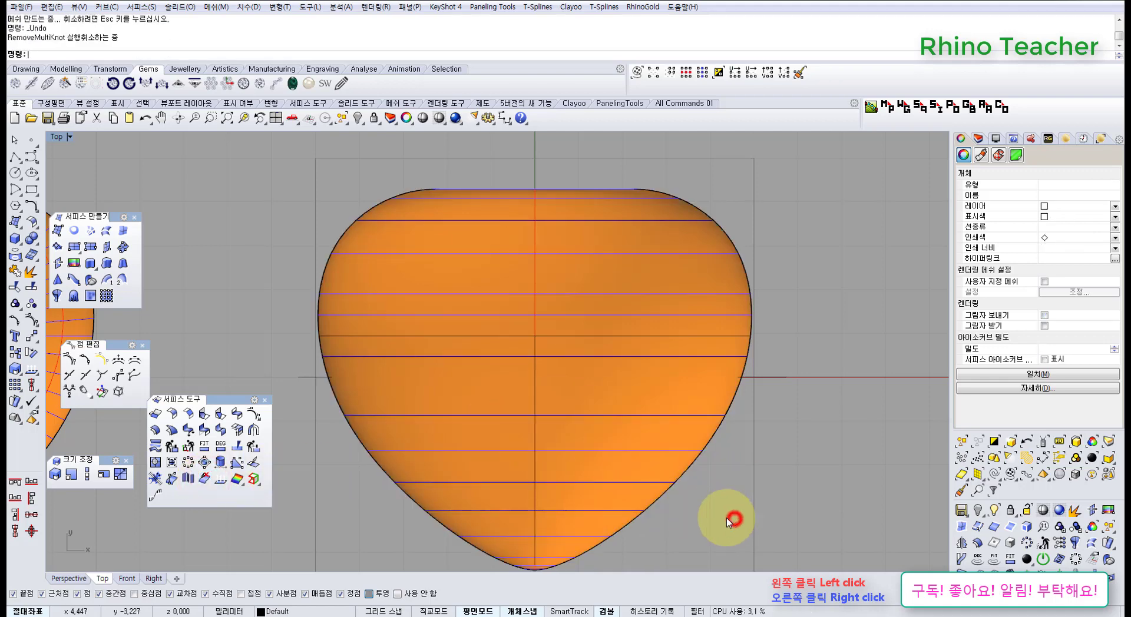
- Undo and redo the two-rail sweep, and display the control points of the swept heart surface
click(612, 462)
key(ctrl+z)
key(ctrl+y)
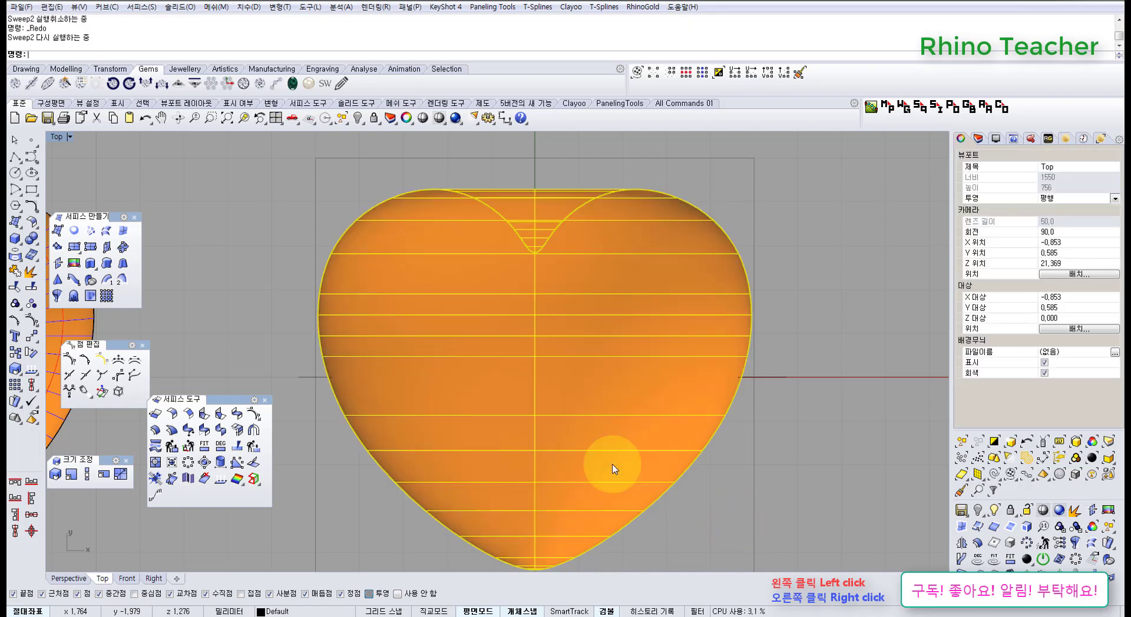
key(F10)
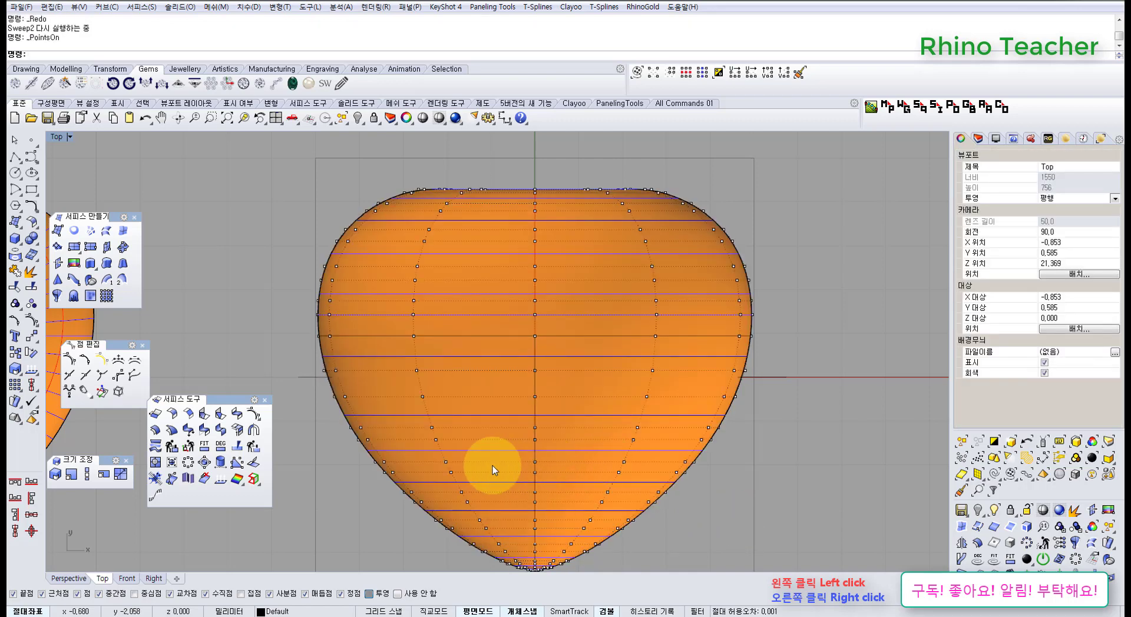
right_drag(492, 462, 485, 421)
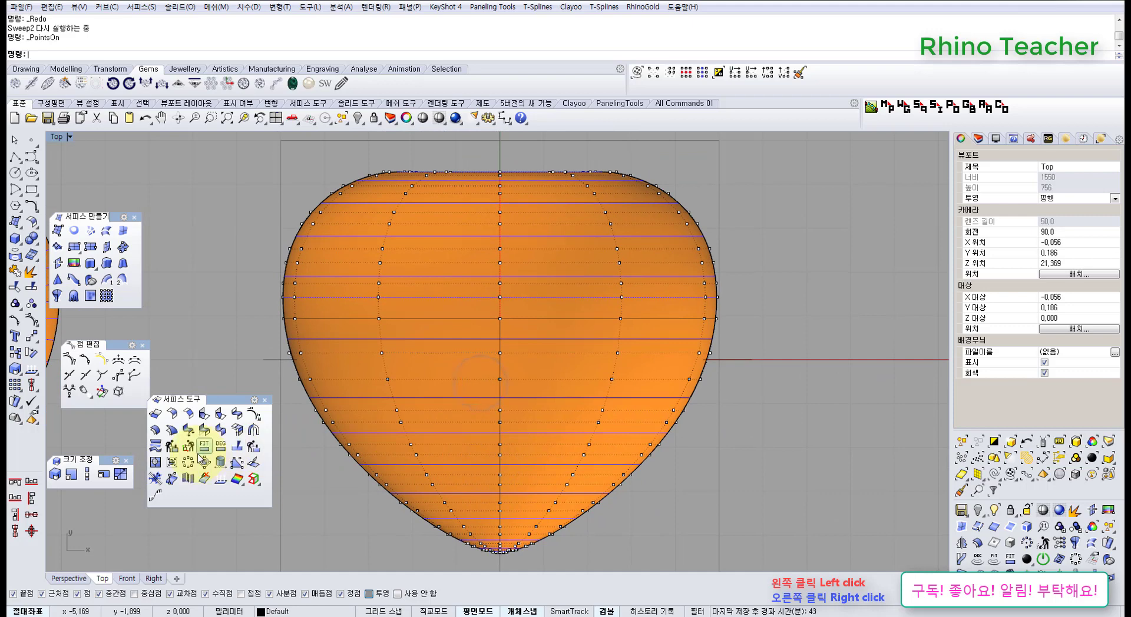
- Try removing multiple knots from the swept heart surface, and undo the removal
click(200, 480)
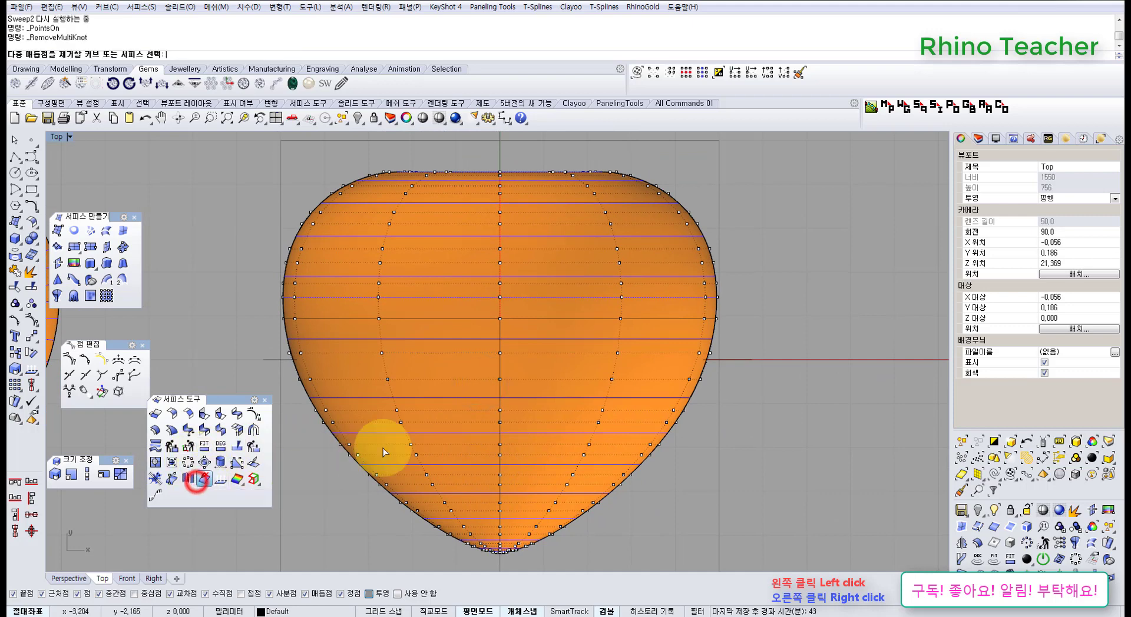
click(485, 429)
right_click(485, 432)
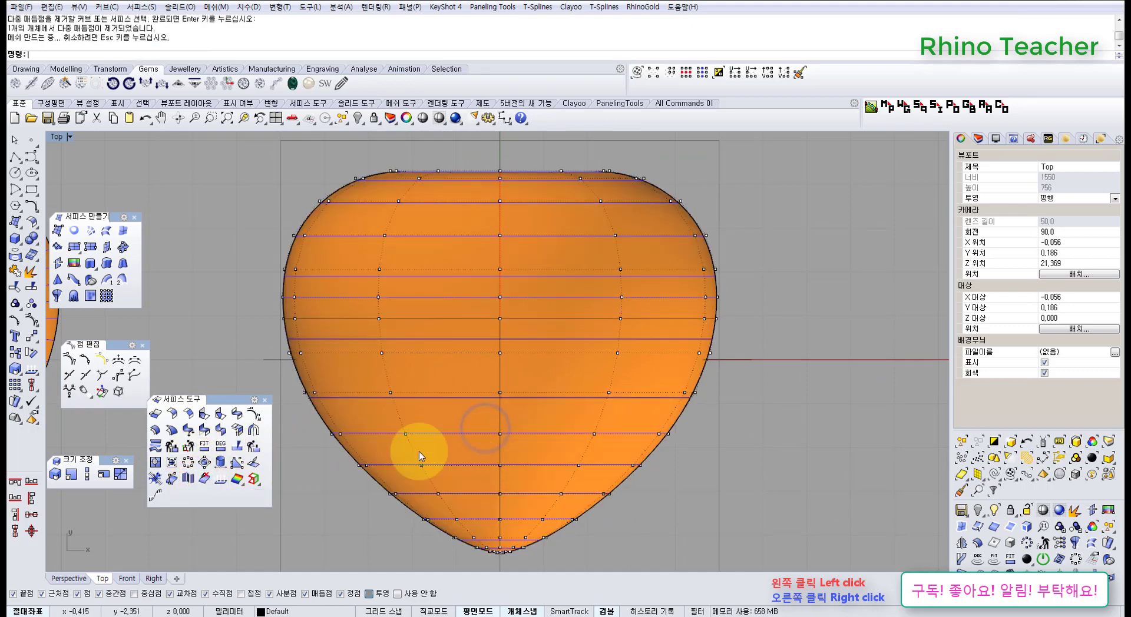
key(ctrl+z)
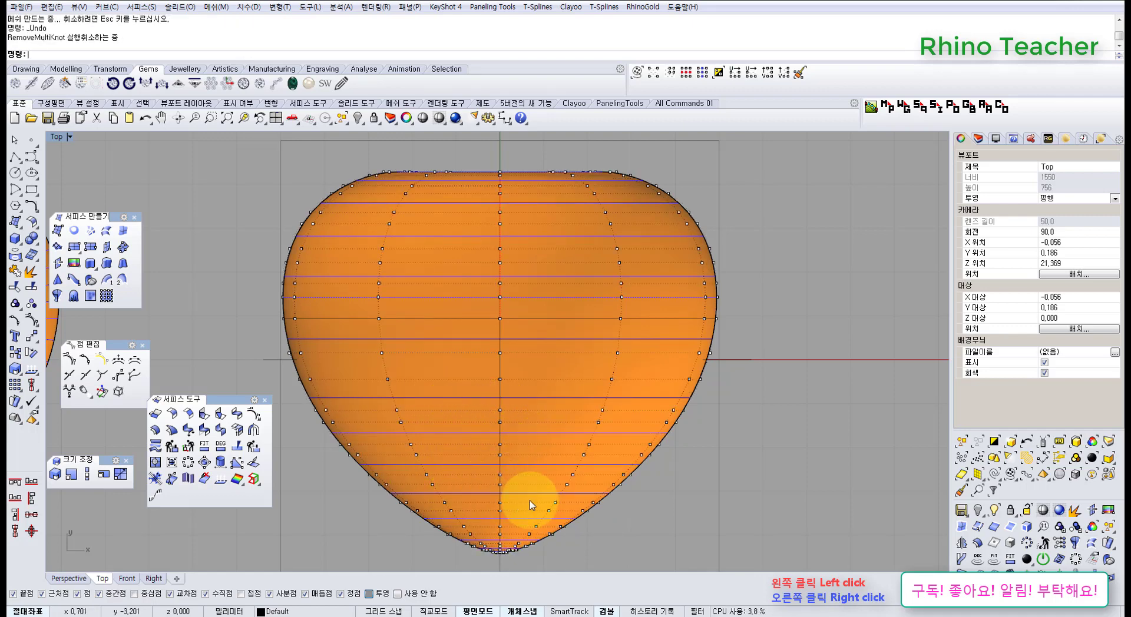
- Run RemoveMultiKnot on the swept heart surface, undo and redo it for comparison, and hide the control points
click(200, 483)
click(439, 456)
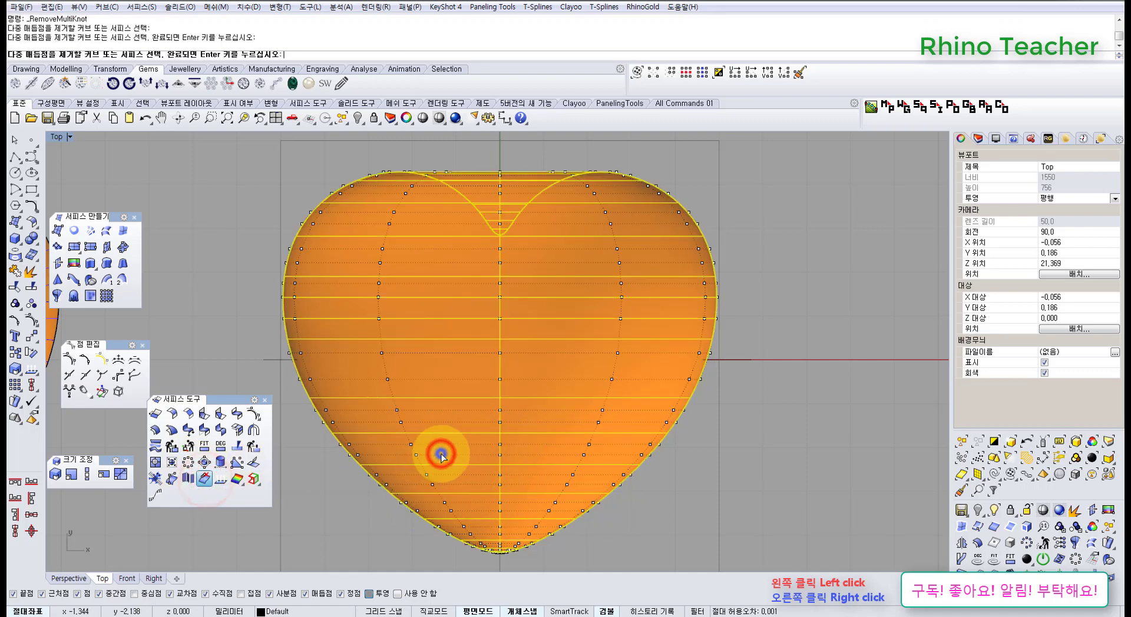
right_click(443, 459)
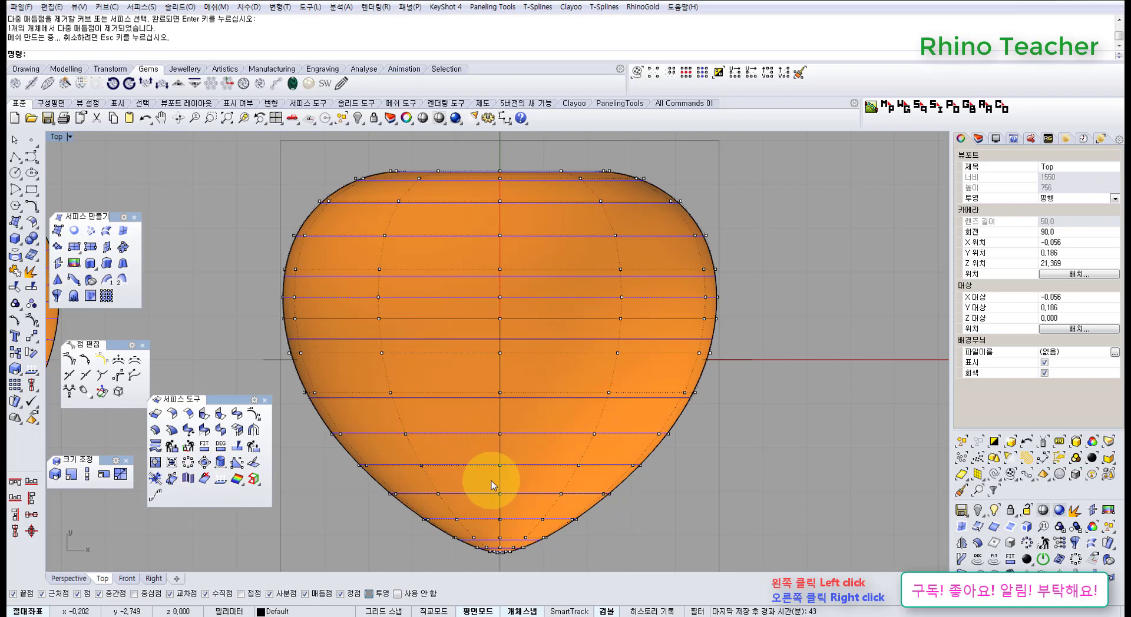
key(ctrl+z)
key(ctrl+y)
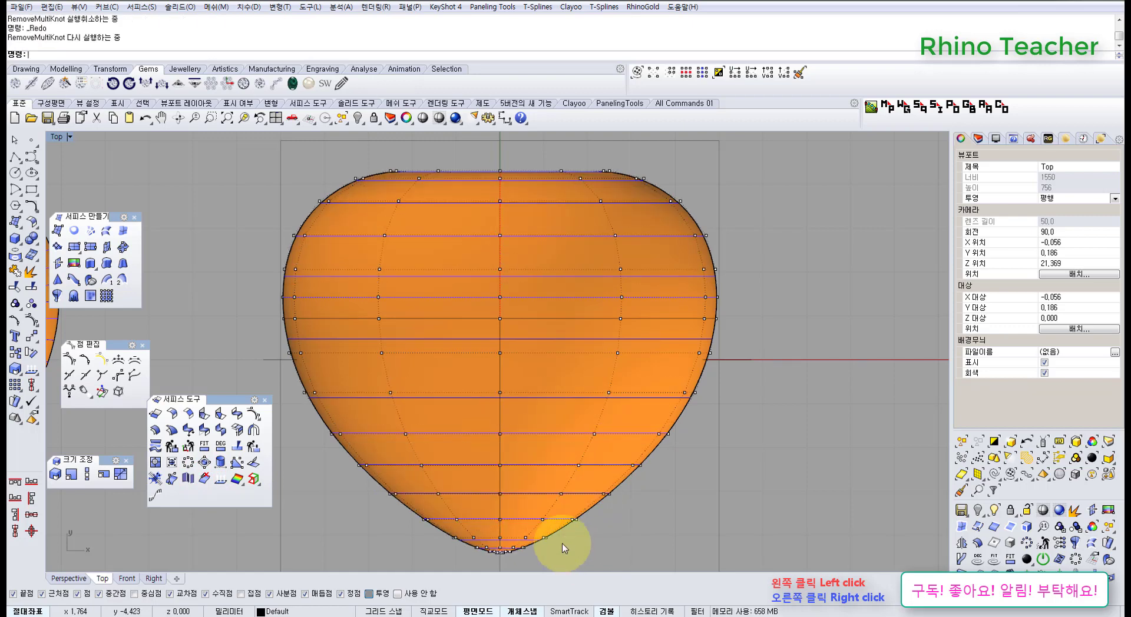
scroll(480, 510, up, 5)
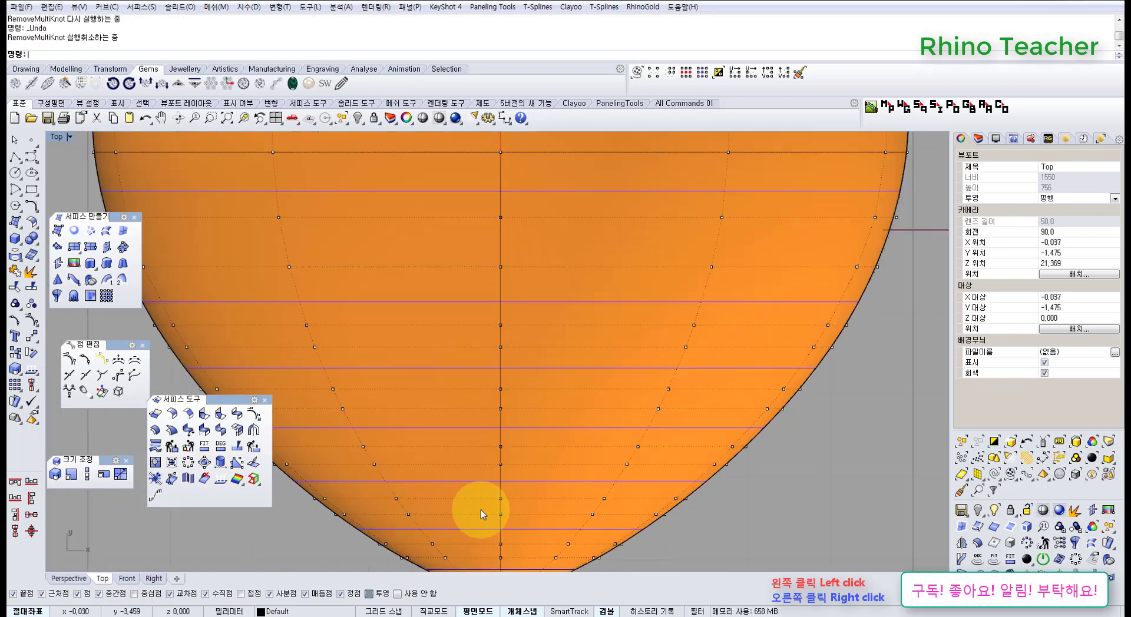
scroll(494, 502, down, 5)
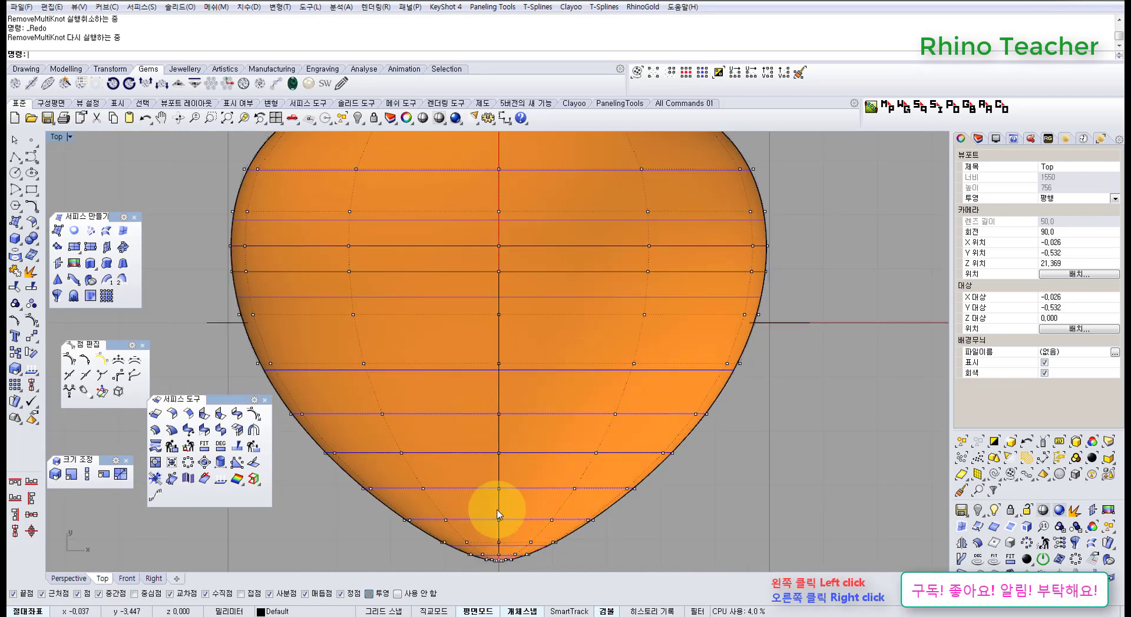
key(ctrl+y)
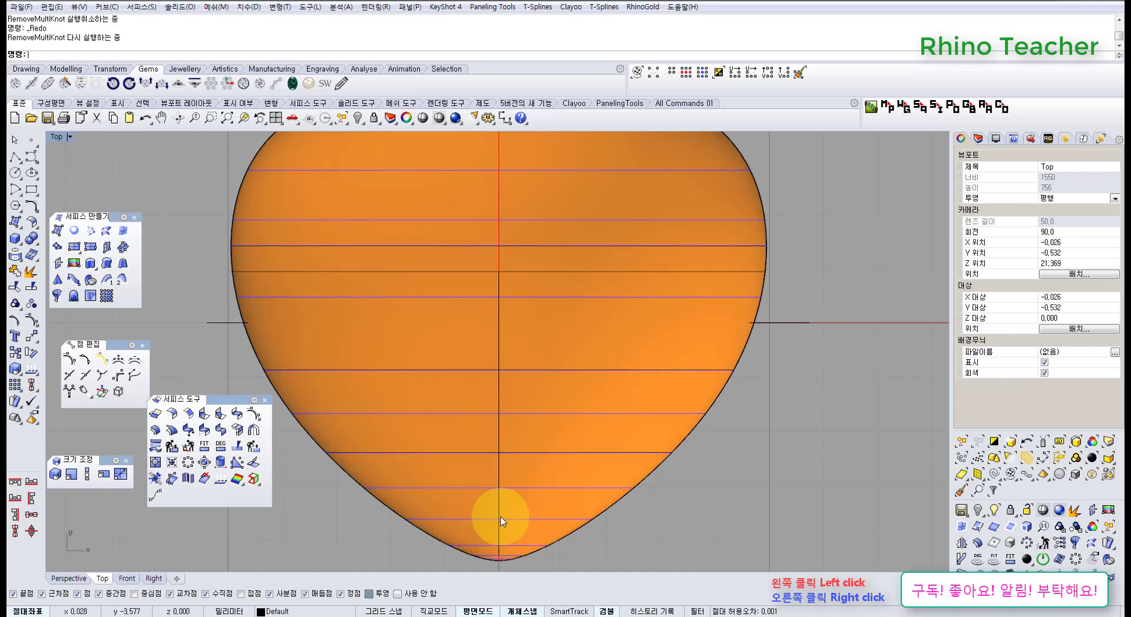
scroll(501, 521, down, 4)
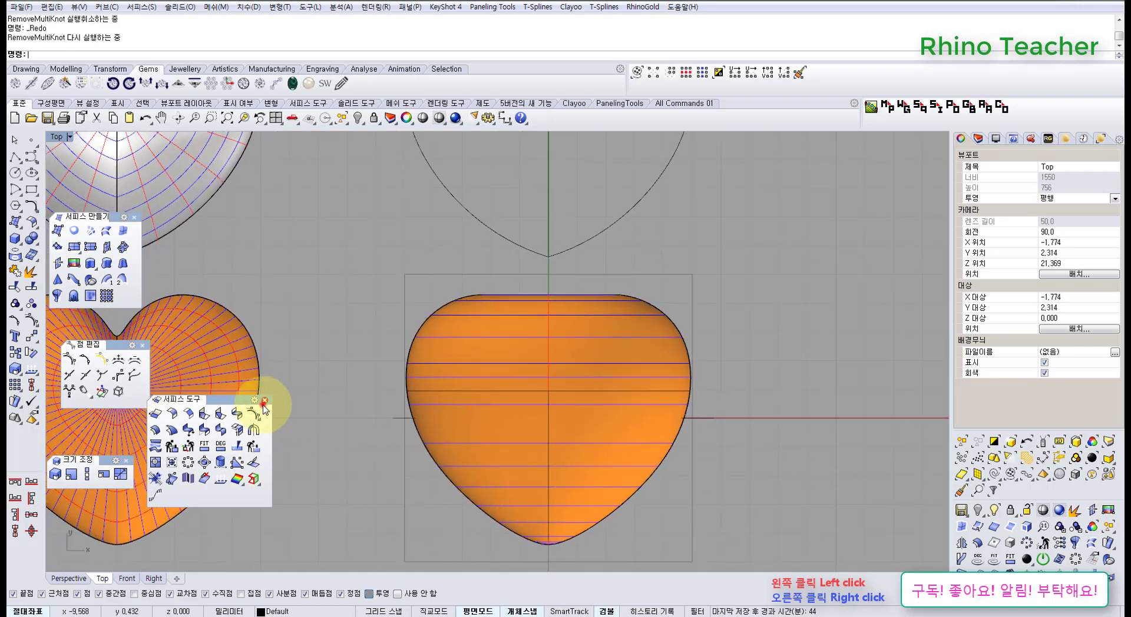
- Close the floating surface tools palette and display the control points of the simplified heart surface
click(263, 405)
scroll(499, 434, up, 5)
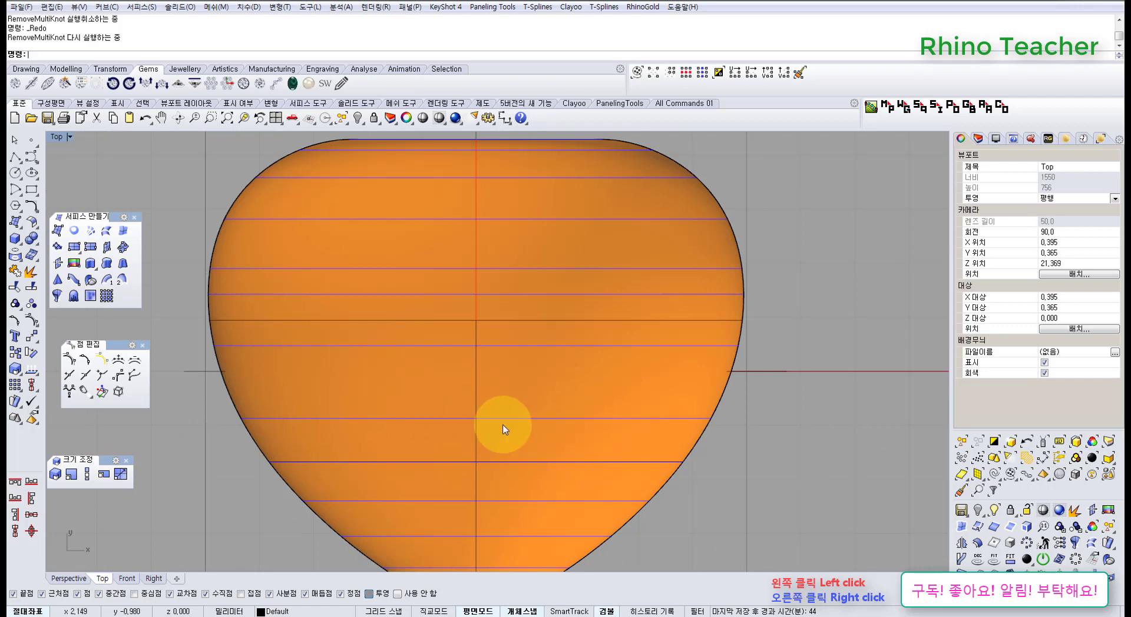
scroll(542, 459, down, 3)
click(544, 454)
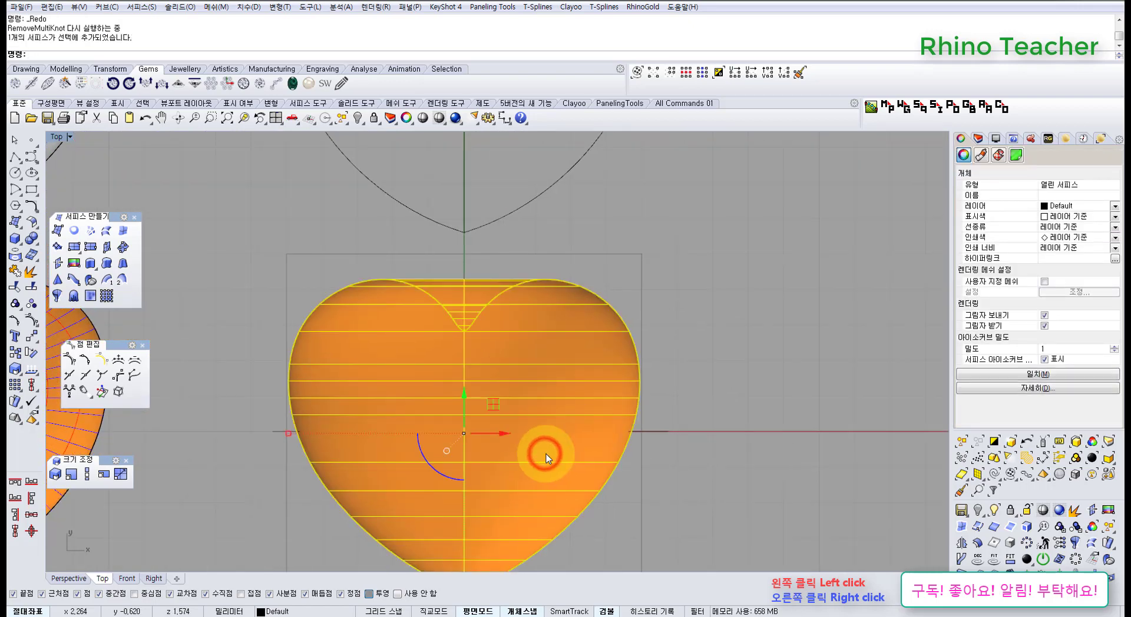
key(F10)
right_drag(542, 450, 539, 402)
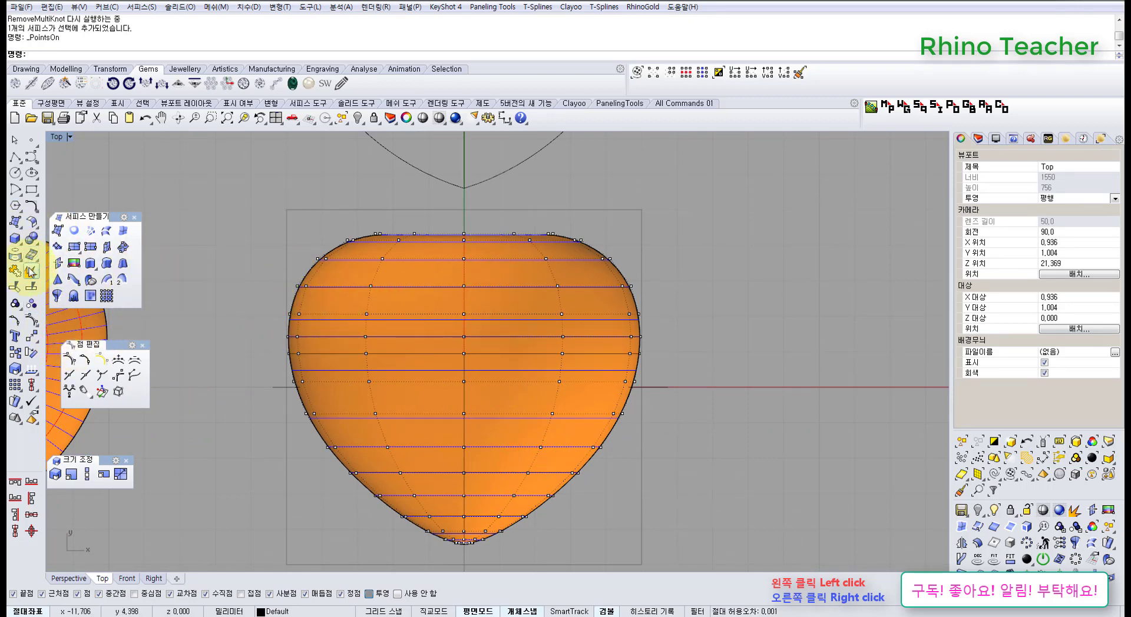
- Reopen the surface tools as a floating palette and refit the heart surface to a 0.1 tolerance with degree 3 in U and V
click(34, 225)
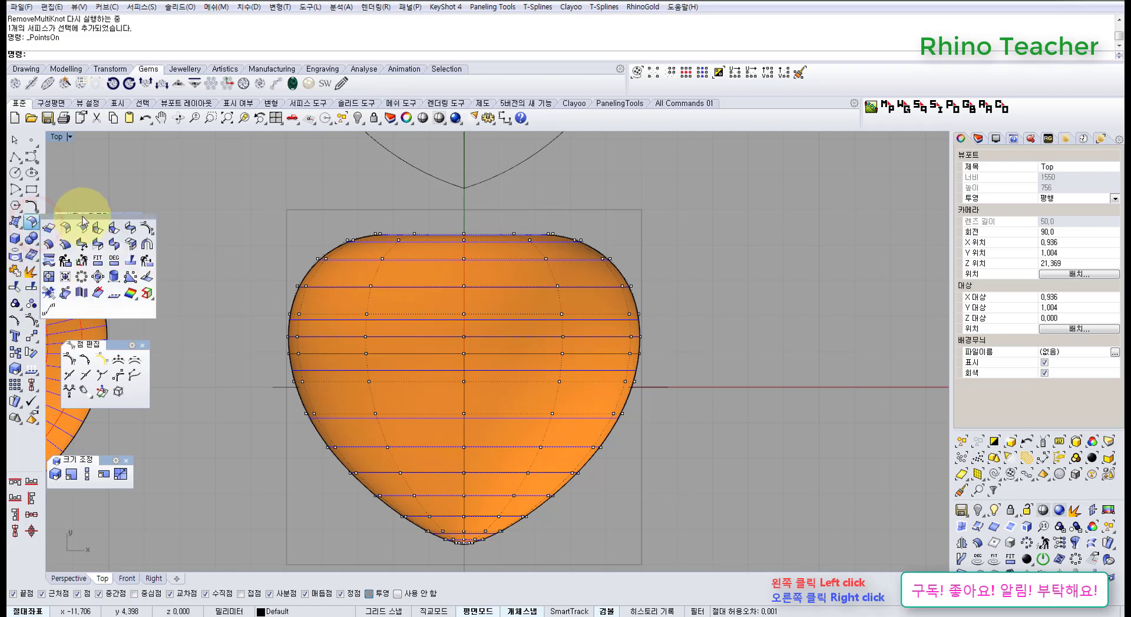
drag(85, 218, 172, 392)
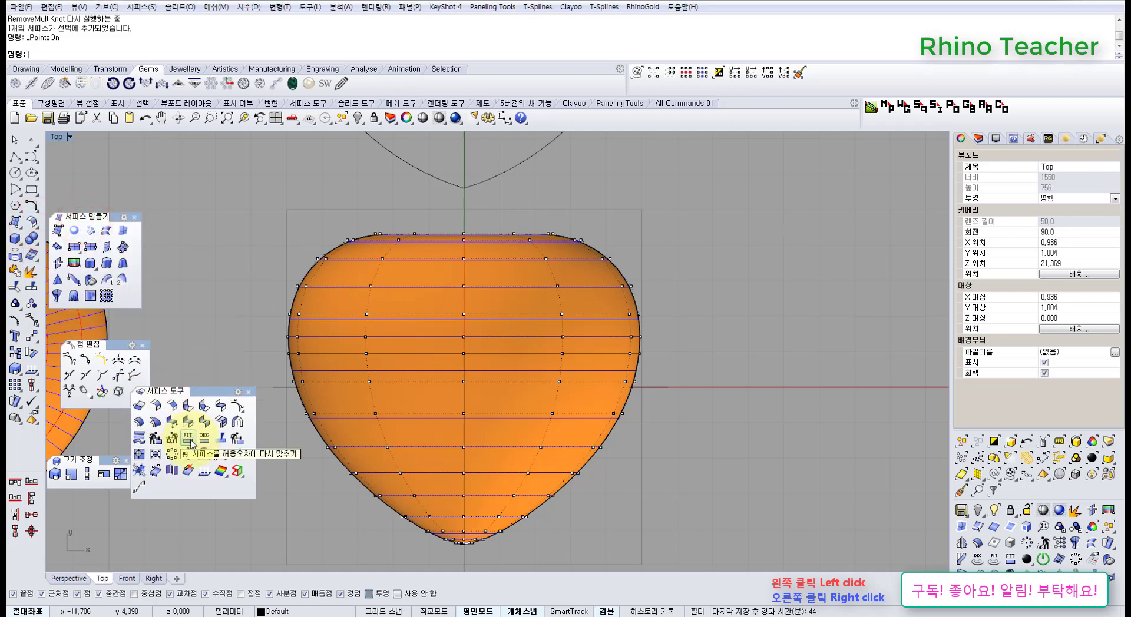
click(192, 442)
click(417, 390)
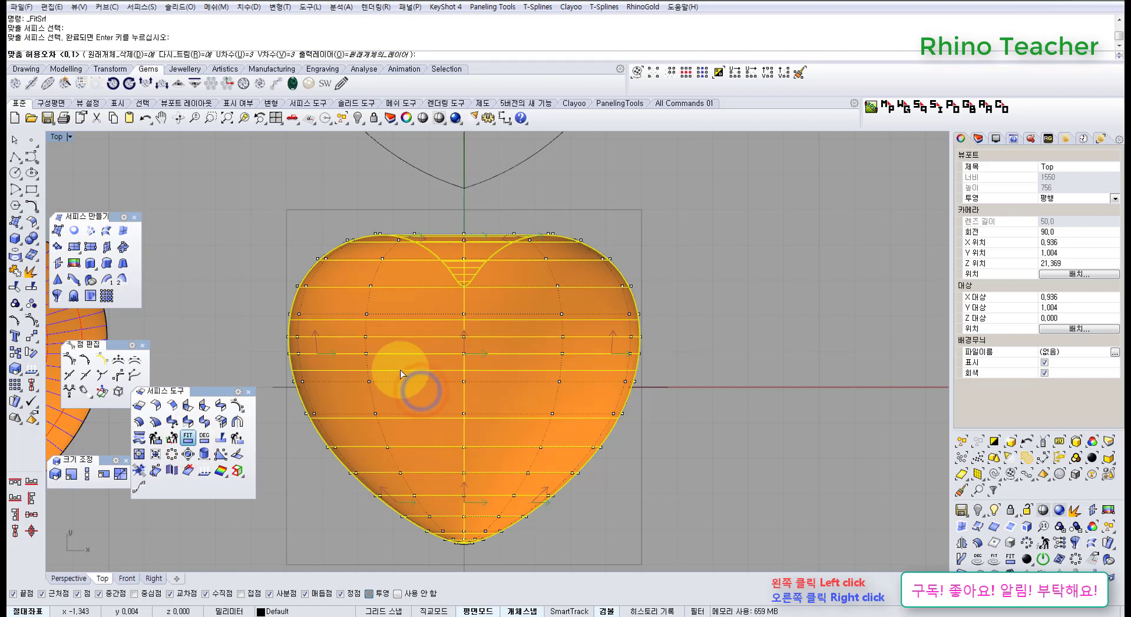
right_click(404, 292)
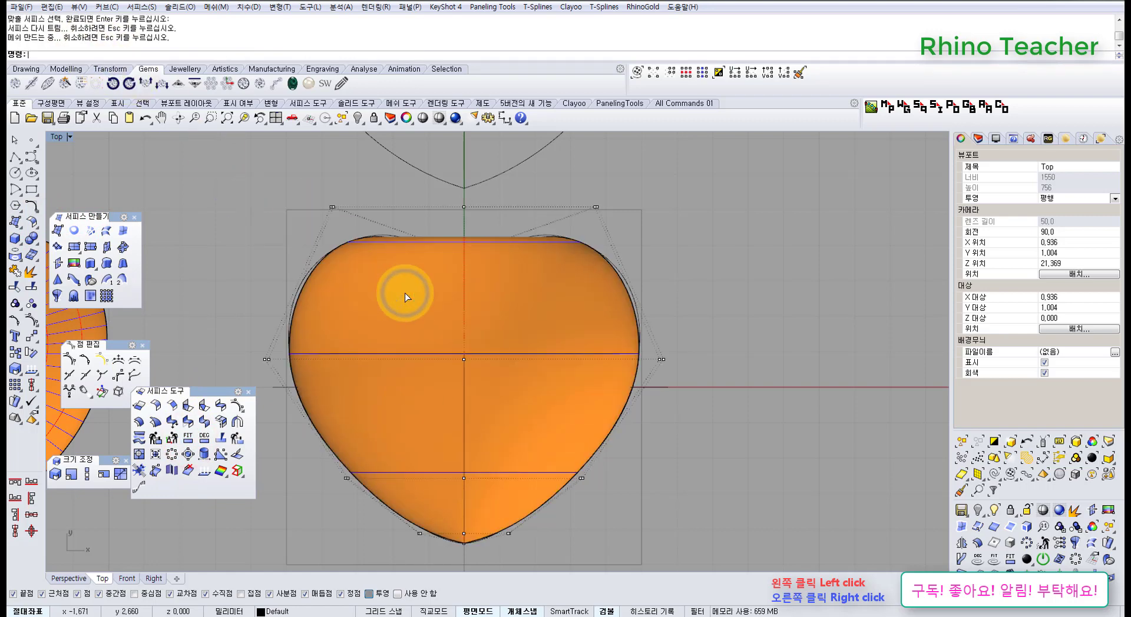
right_drag(429, 345, 445, 369)
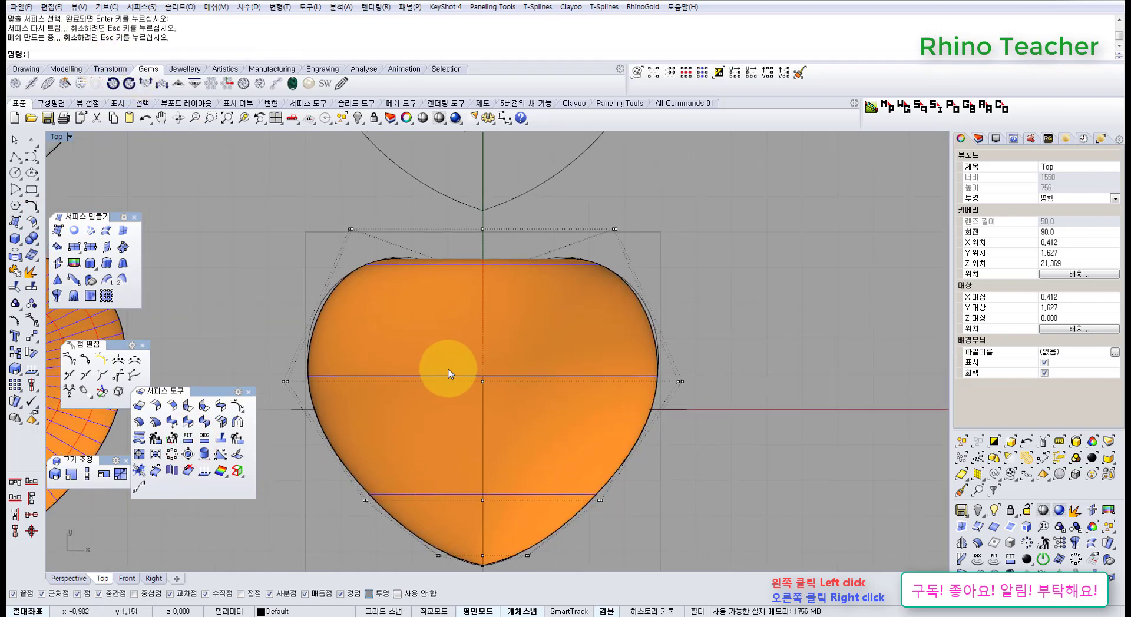
- Compare the refitted heart with the grey heart surfaces in the Perspective view, and hide its control points
key(ctrl+F4)
right_drag(548, 432, 510, 328)
scroll(511, 329, down, 7)
right_drag(623, 379, 757, 400)
scroll(470, 333, down, 7)
click(760, 412)
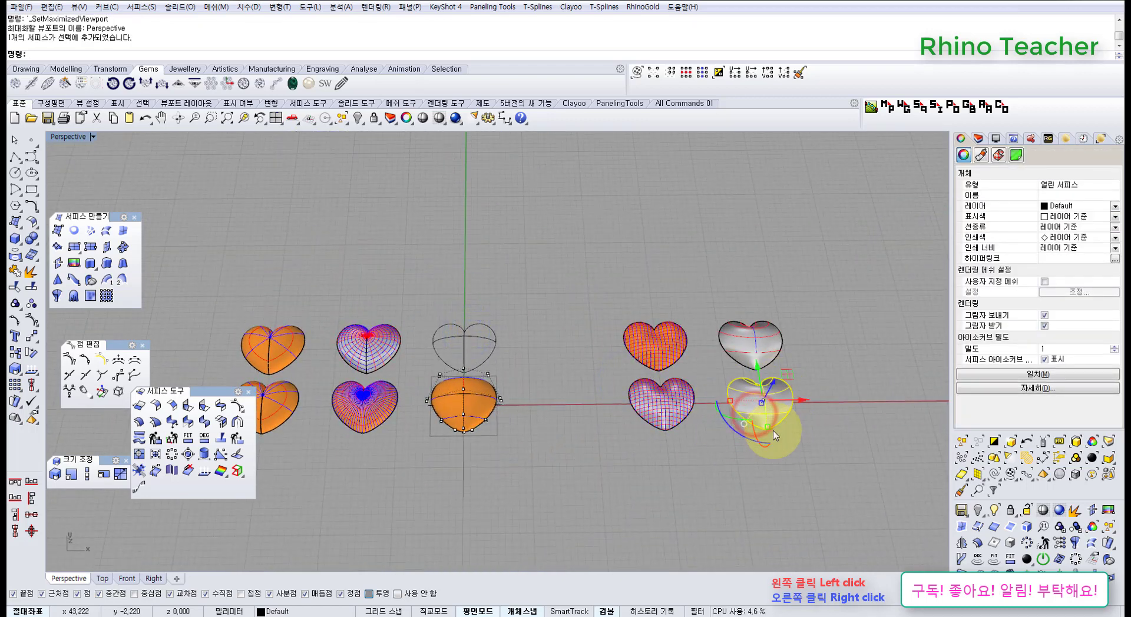
right_drag(484, 379, 495, 420)
key(Escape)
key(Escape)
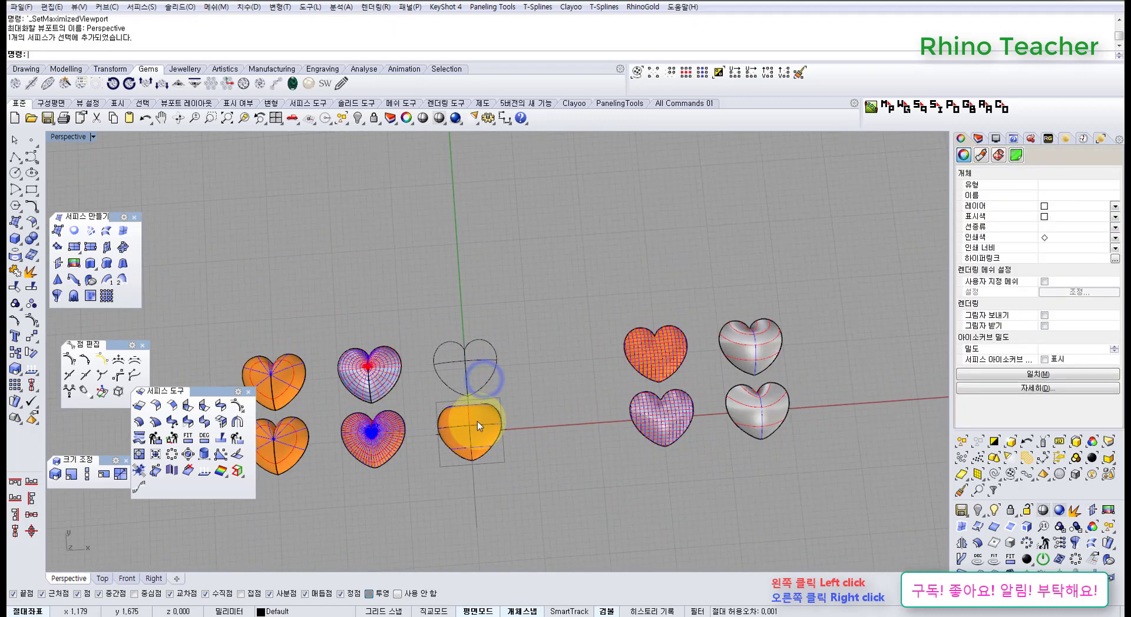
- Try moving the refitted heart away from its curves along the X axis, and undo the move
scroll(477, 422, up, 3)
click(477, 422)
drag(508, 436, 657, 440)
key(ctrl+z)
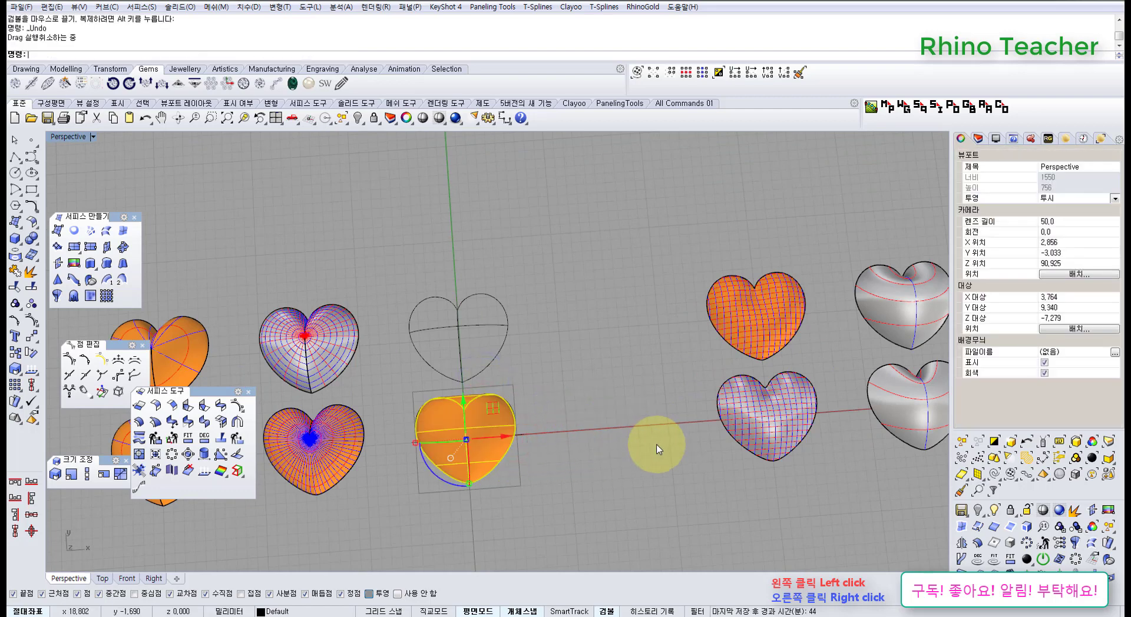
click(648, 456)
- Select the refitted heart surface, inspect it in the Top and Perspective views, and turn on its control points
right_drag(547, 443, 431, 357)
scroll(478, 472, up, 8)
scroll(472, 376, up, 8)
click(471, 375)
scroll(472, 375, down, 8)
key(ctrl+F1)
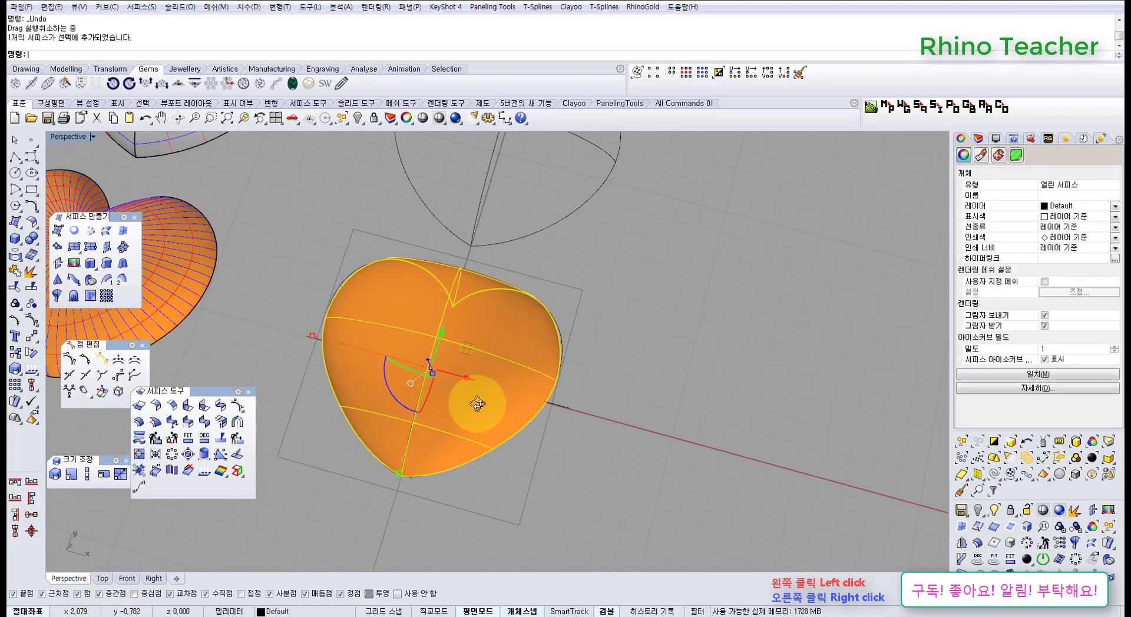
key(ctrl+F4)
scroll(518, 422, up, 7)
right_drag(546, 432, 601, 401)
scroll(538, 368, up, 3)
key(F10)
- Move the middle control points of the heart's upper part toward the tip to form the notch
click(510, 383)
drag(601, 400, 390, 300)
click(421, 298)
- Compare the reshaped heart's notch and outline with the grey heart in the Top view, and return to the Perspective view
key(ctrl+F1)
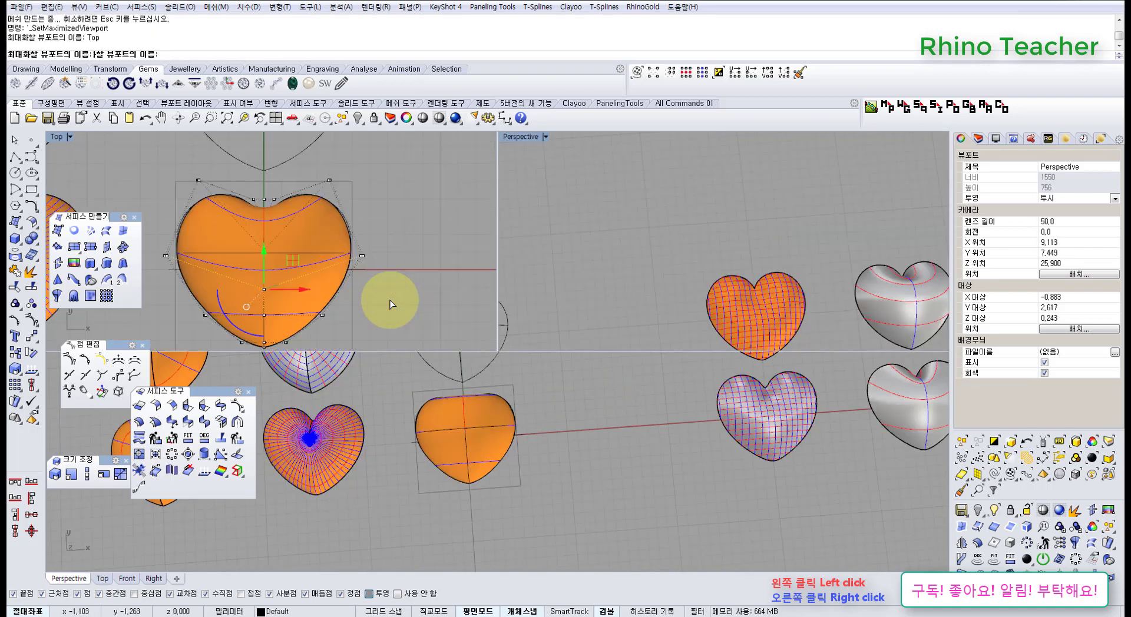
right_drag(412, 397, 460, 318)
scroll(379, 220, up, 4)
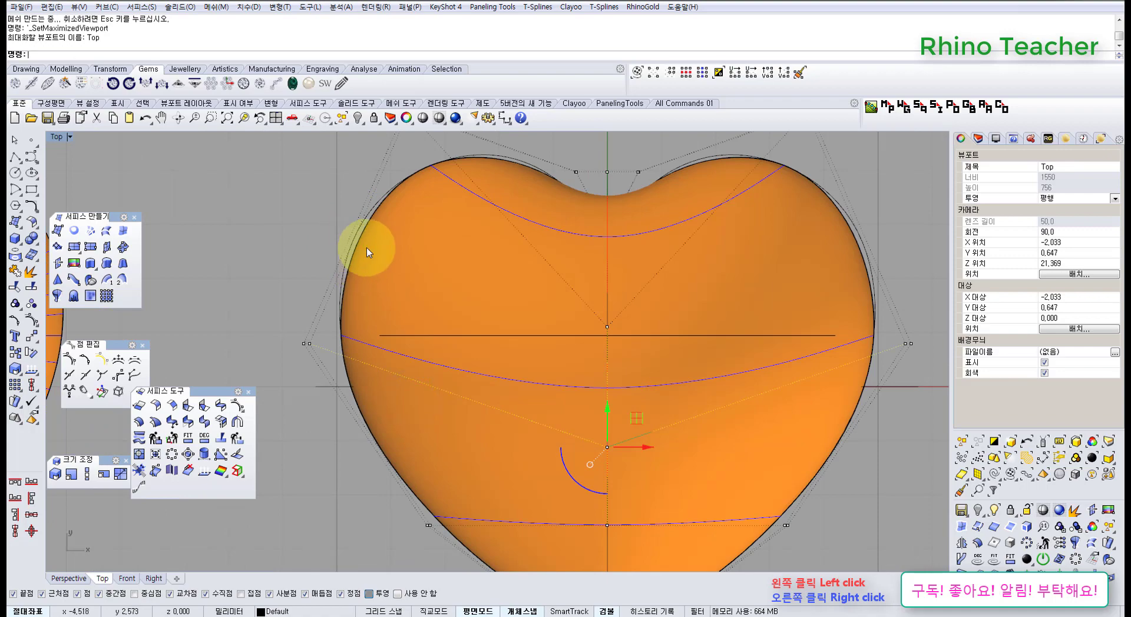
scroll(366, 244, down, 3)
scroll(412, 313, up, 2)
scroll(391, 240, down, 1)
right_drag(387, 241, 389, 288)
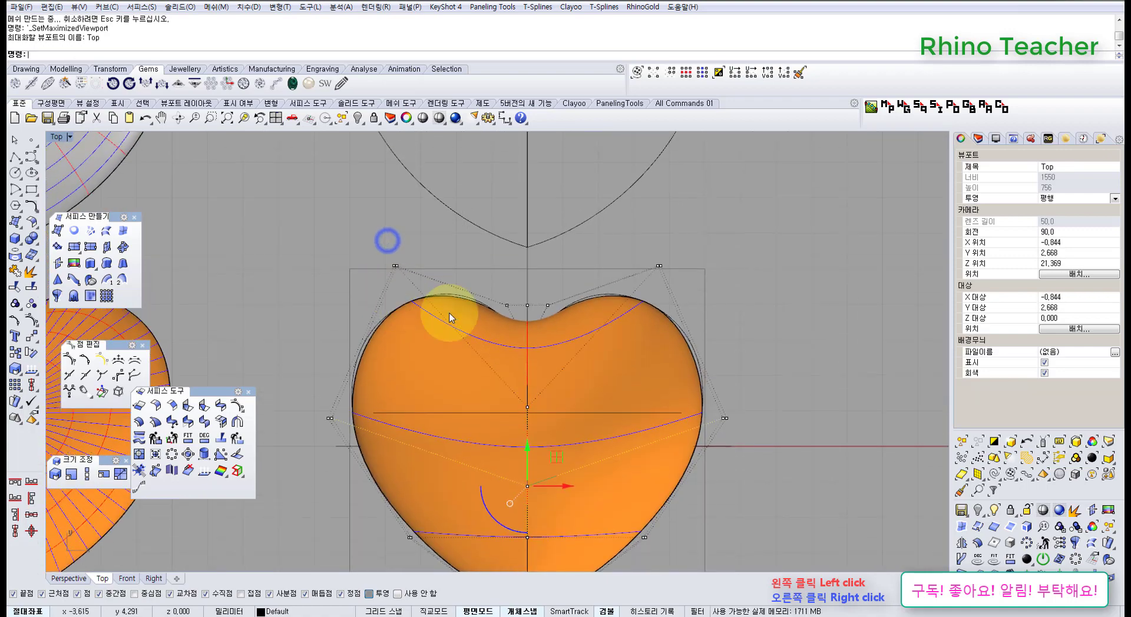
scroll(509, 322, down, 14)
right_drag(765, 345, 377, 338)
scroll(601, 337, up, 8)
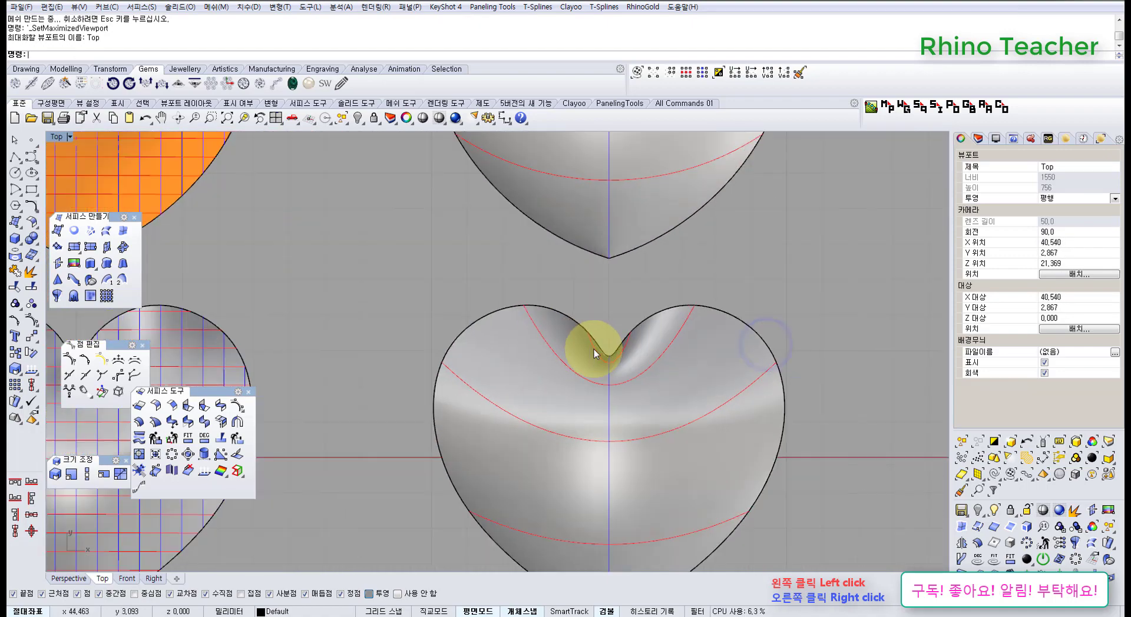
scroll(512, 335, down, 2)
right_drag(494, 373, 529, 371)
key(ctrl+F4)
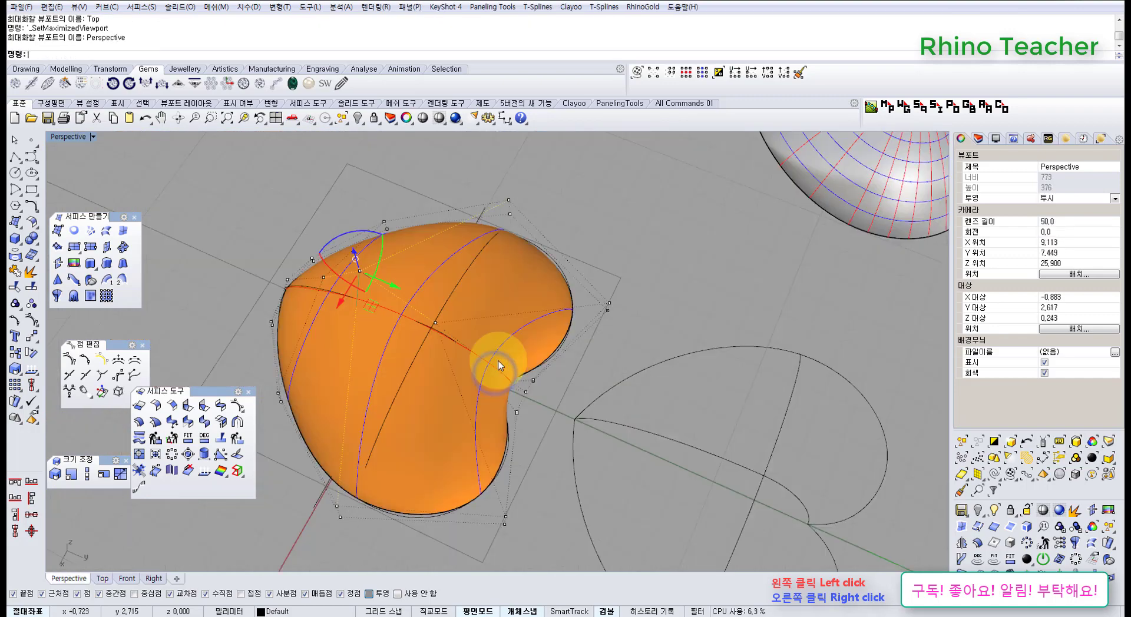
- Hide the control points and move the reshaped heart surface along the X axis, clear of its construction curves
scroll(499, 369, down, 7)
right_drag(461, 384, 572, 402)
click(533, 410)
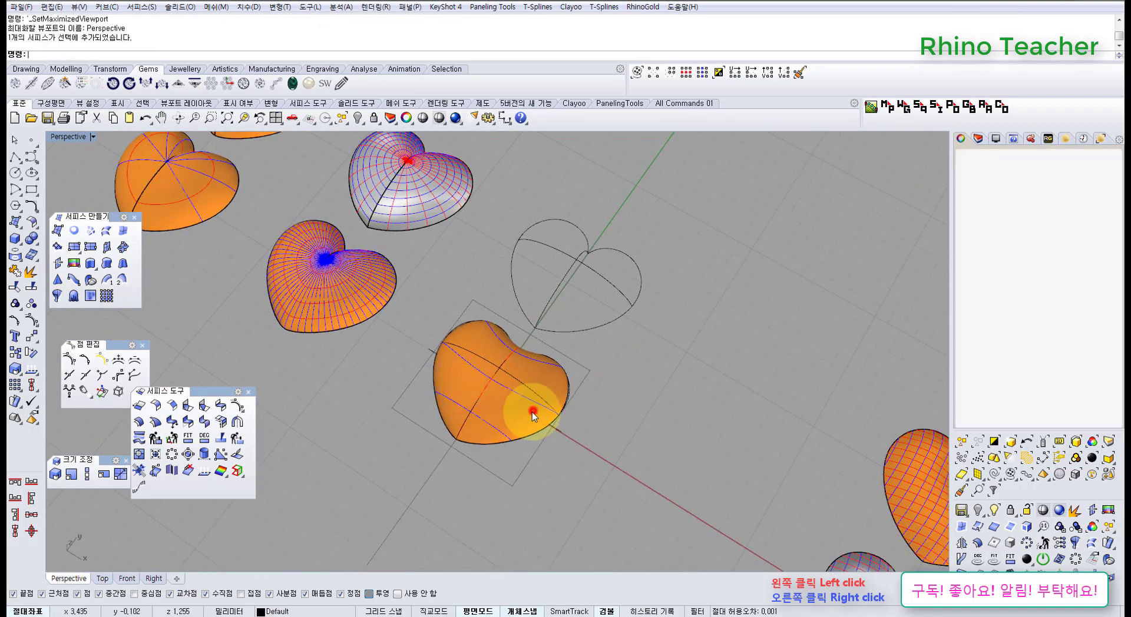
right_drag(498, 406, 560, 388)
drag(682, 377, 779, 376)
click(636, 459)
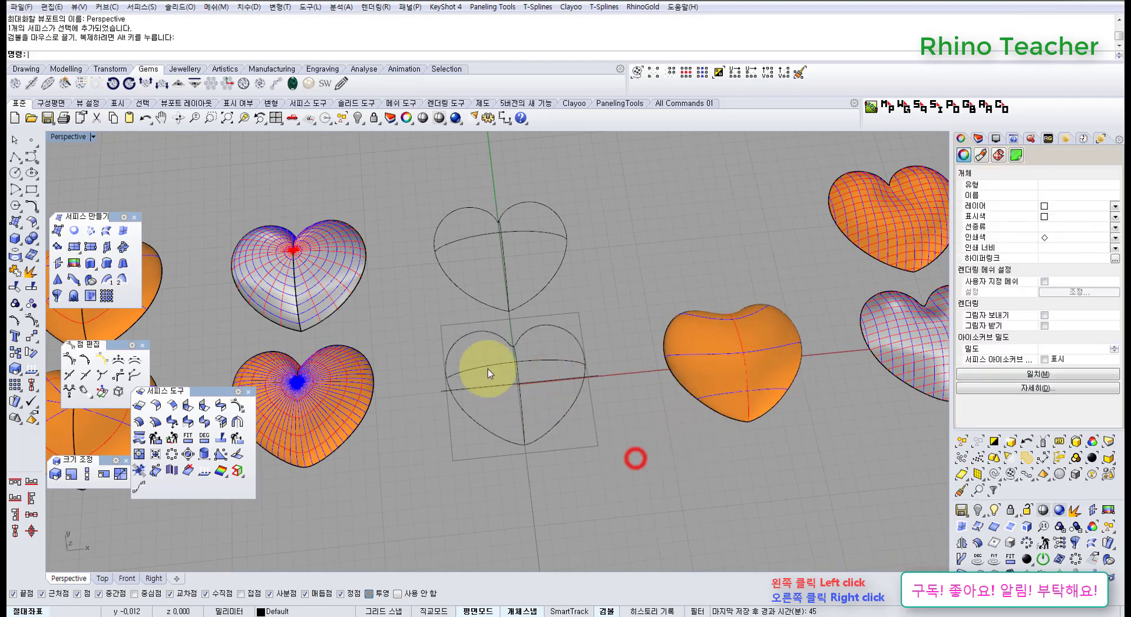
- Examine the outline and centre profile curves of the two heart wireframes by selecting them in turn
right_drag(464, 330, 465, 298)
scroll(482, 279, up, 5)
right_drag(581, 322, 622, 328)
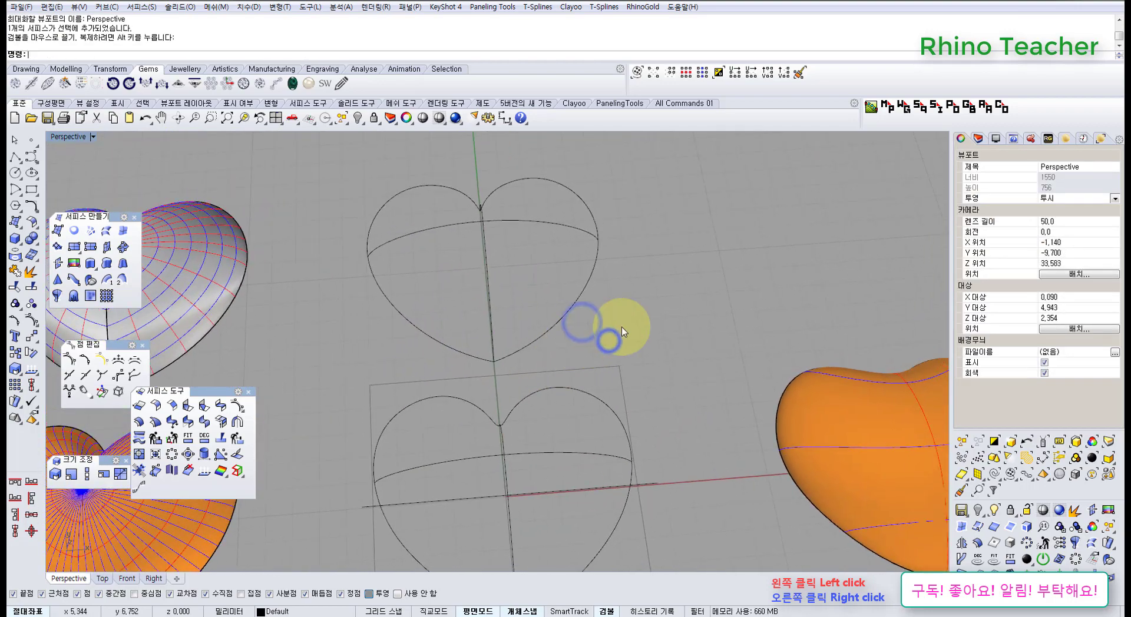
click(578, 302)
click(392, 306)
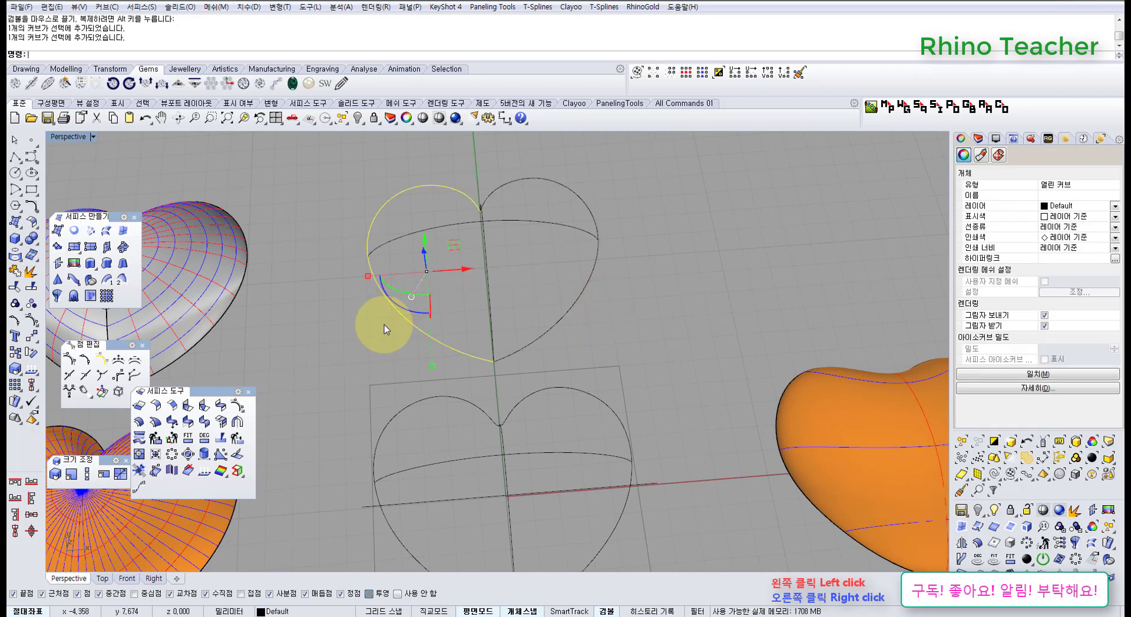
shift+right_drag(545, 432, 545, 361)
click(550, 406)
drag(539, 430, 498, 438)
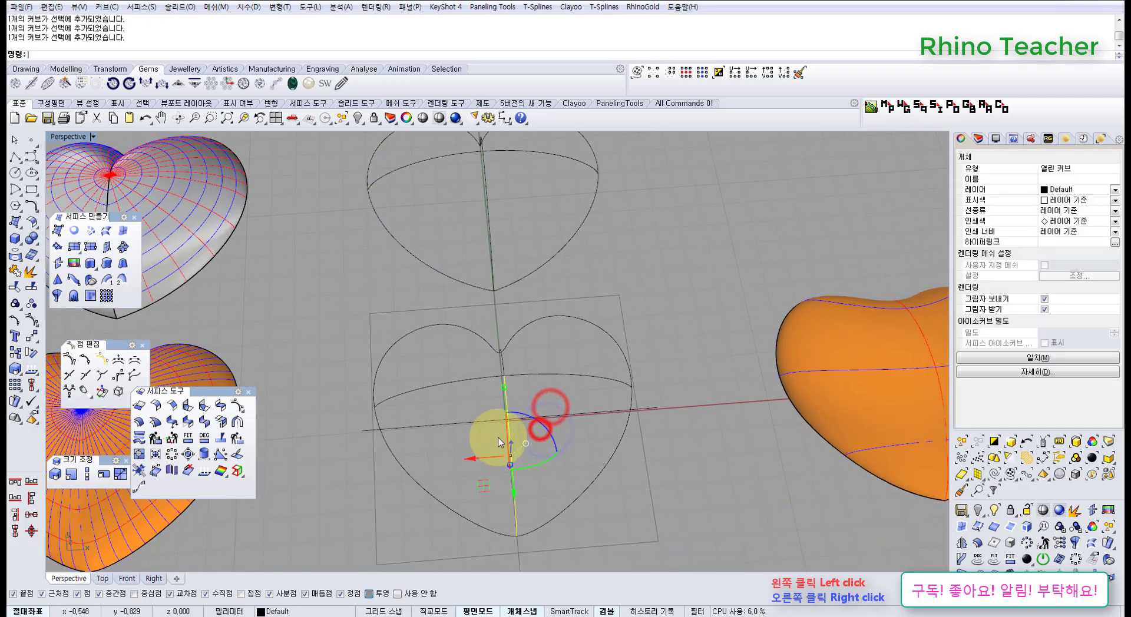
click(579, 416)
right_drag(555, 408, 503, 476)
drag(477, 493, 412, 507)
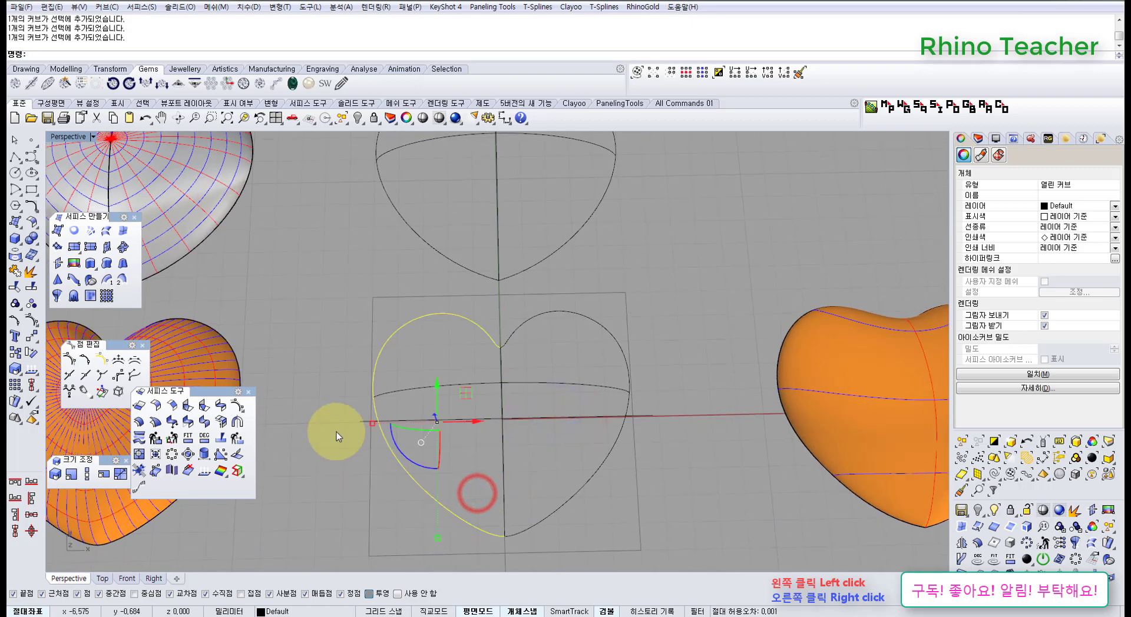
right_drag(537, 434, 543, 414)
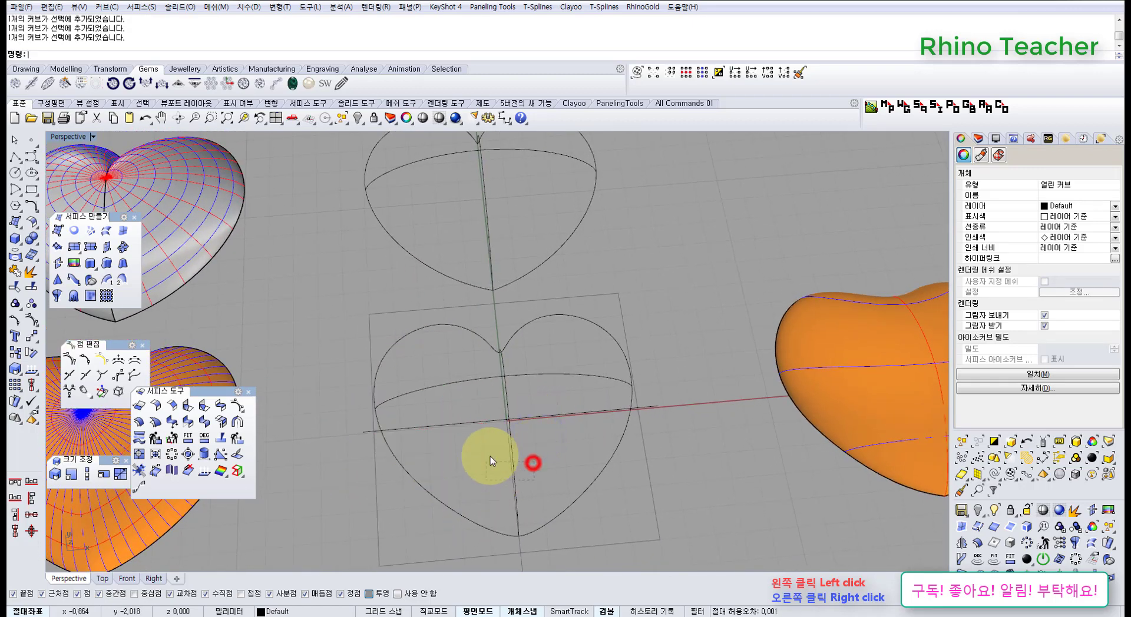
- Explode the heart's curved cross-section profile into its separate halves
drag(490, 457, 488, 455)
scroll(486, 382, up, 6)
shift+drag(547, 340, 512, 339)
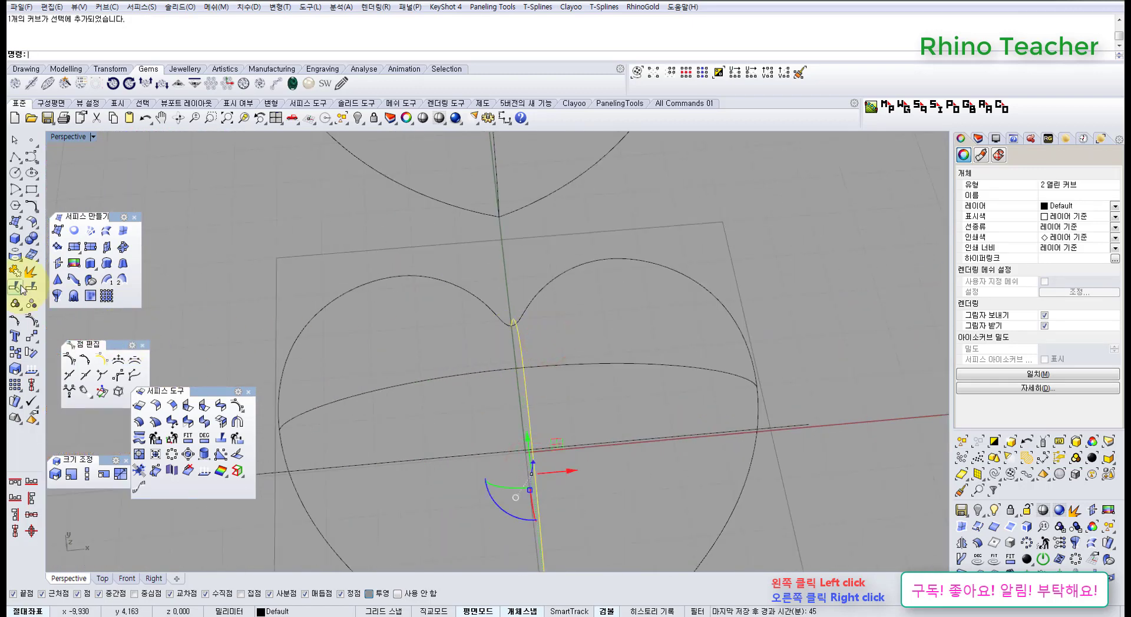
click(567, 343)
drag(456, 411, 380, 352)
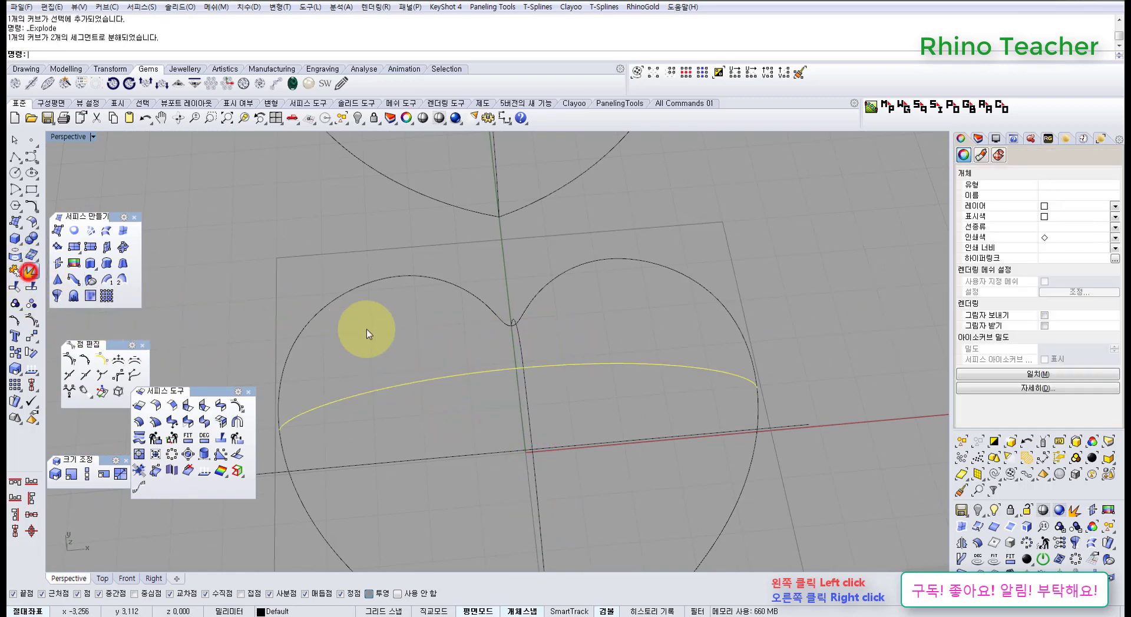
- Check the centre profile, left outline and left cross-section half by selecting each, and compare them with the orange heart
shift+right_drag(553, 502, 556, 399)
drag(588, 418, 528, 440)
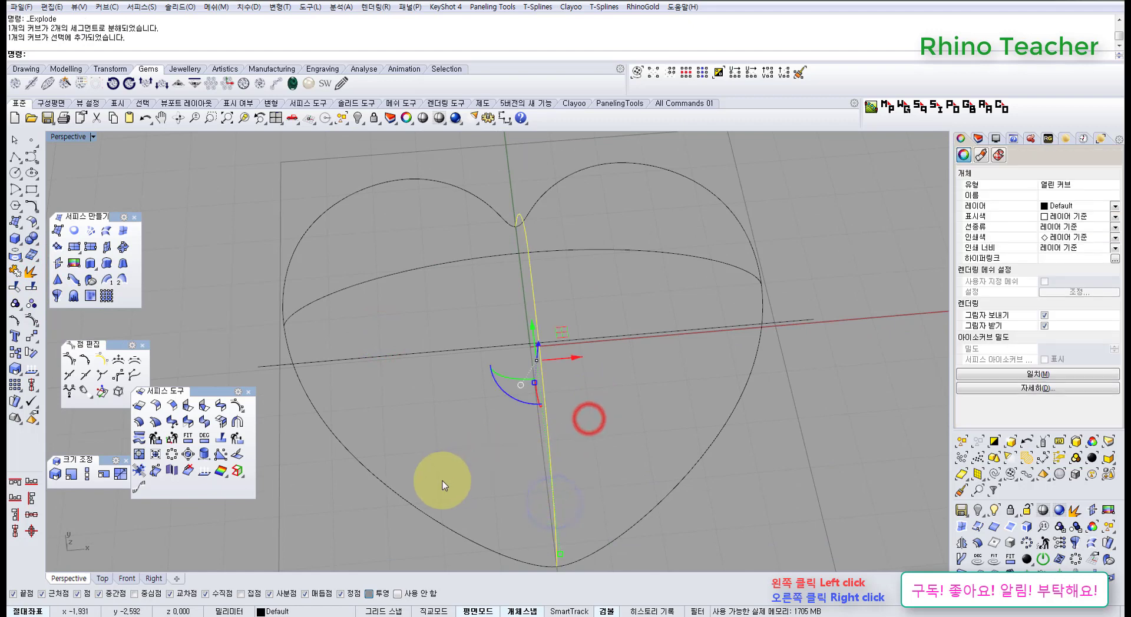
drag(410, 500, 354, 544)
drag(470, 285, 426, 239)
scroll(474, 354, down, 6)
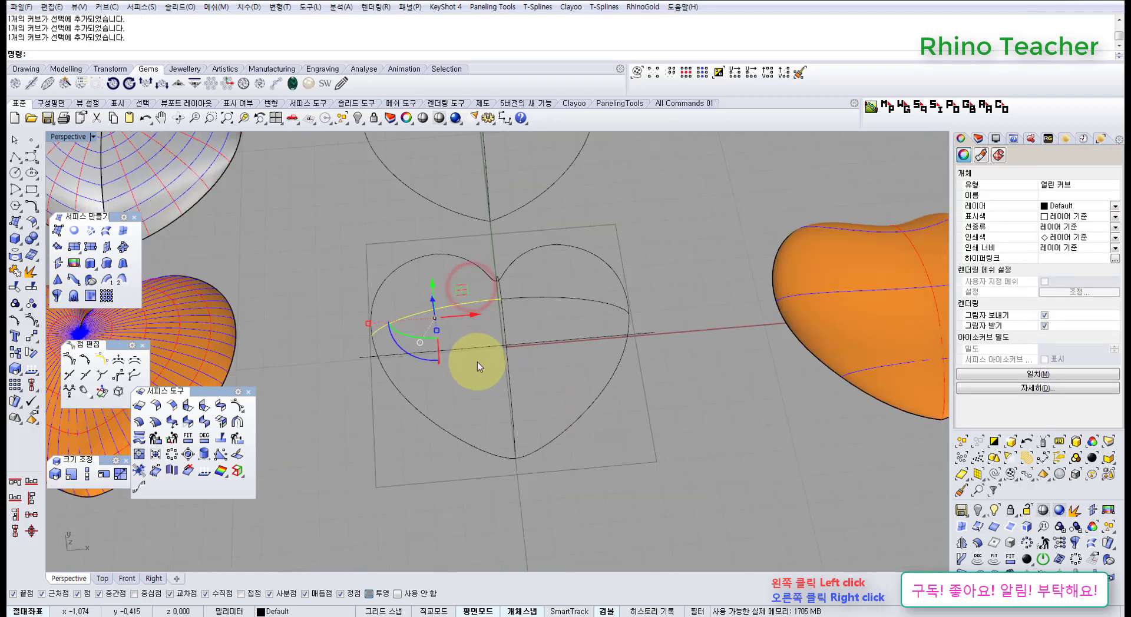
right_drag(475, 366, 464, 408)
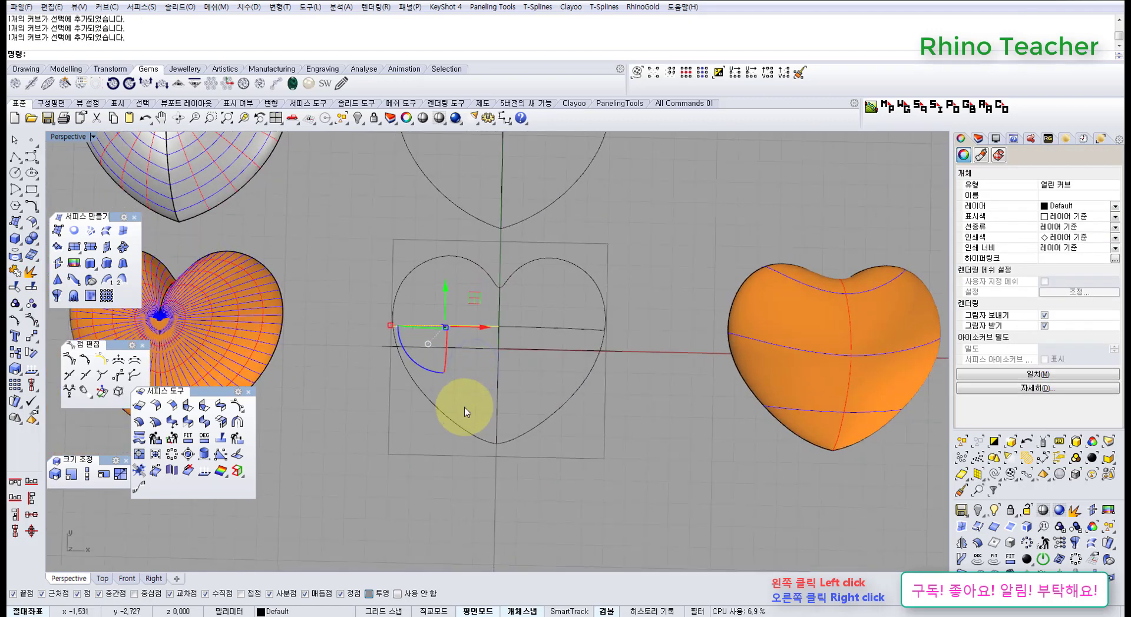
click(870, 393)
right_drag(825, 390, 730, 412)
click(698, 481)
- Hide the right half of the cross-section curve and the right half of the heart outline
right_drag(465, 382, 511, 324)
scroll(449, 329, up, 6)
right_drag(514, 387, 526, 371)
drag(636, 389, 599, 265)
key(ctrl+h)
right_click(598, 265)
drag(751, 353, 642, 418)
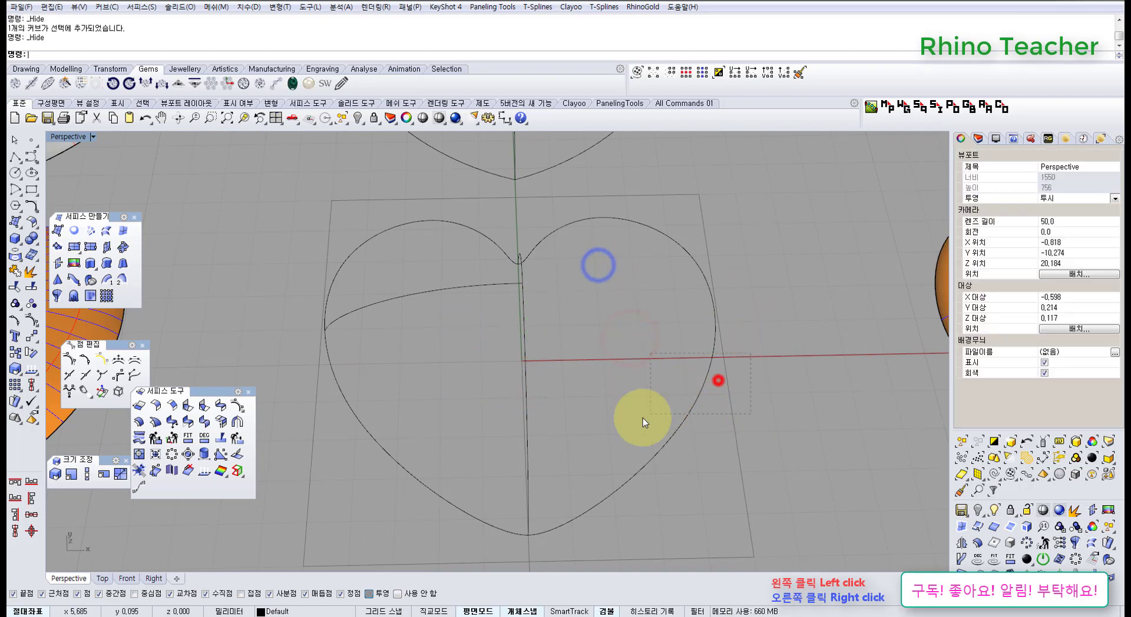
right_click(642, 418)
right_drag(538, 371, 467, 388)
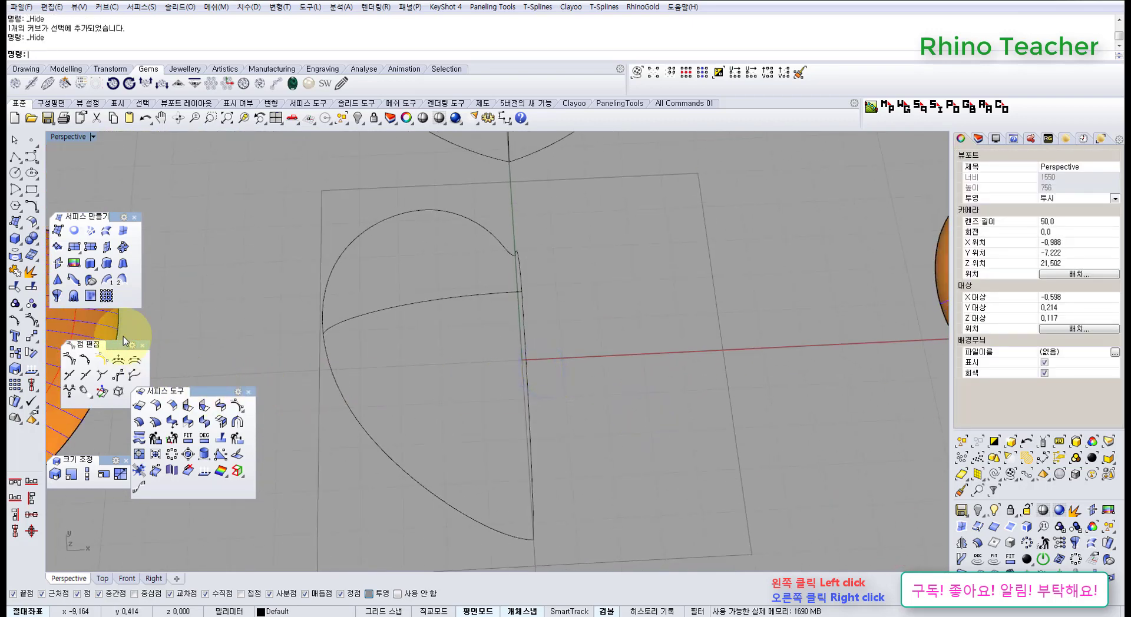
- Sweep along the left outline and centre profile rails through the tip point, left cross-section and notch point, without simplification
click(387, 432)
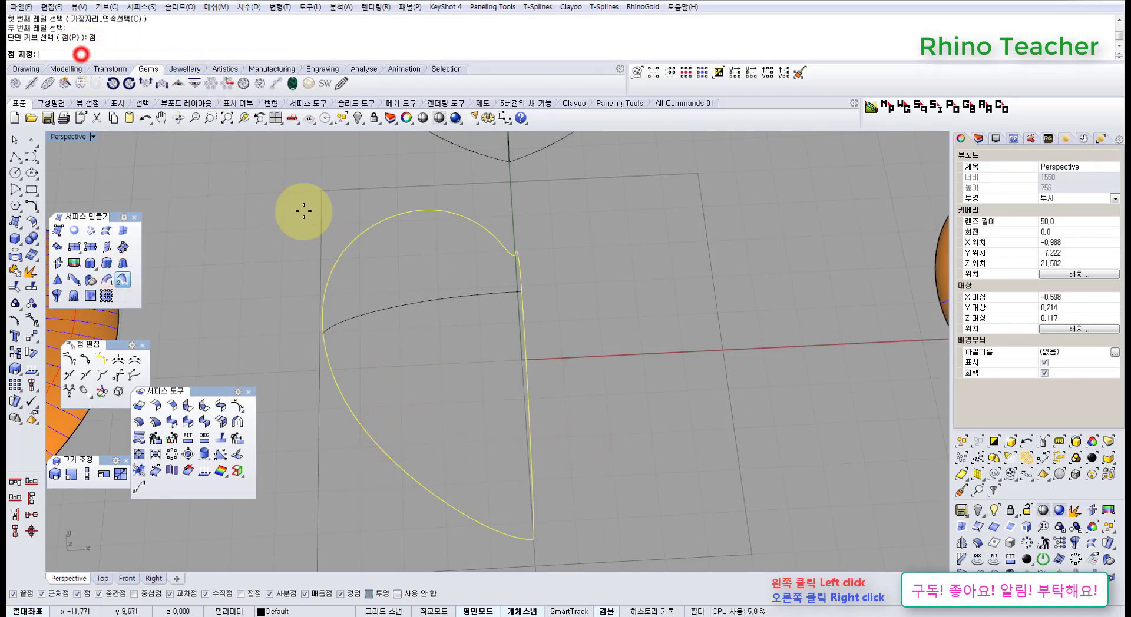
click(434, 321)
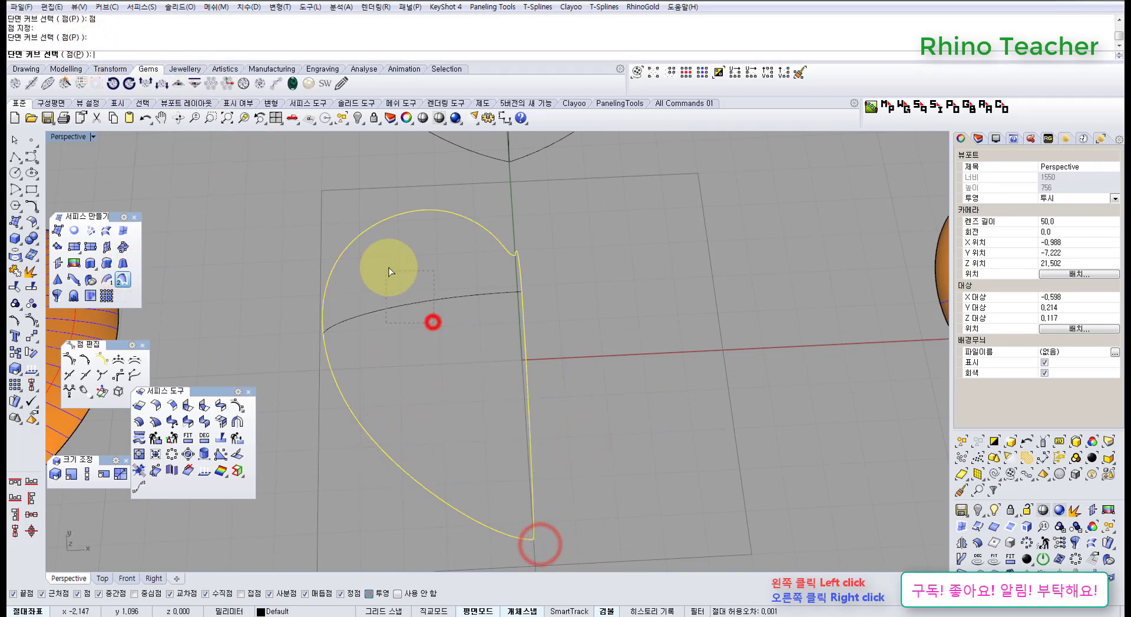
right_drag(428, 235, 351, 158)
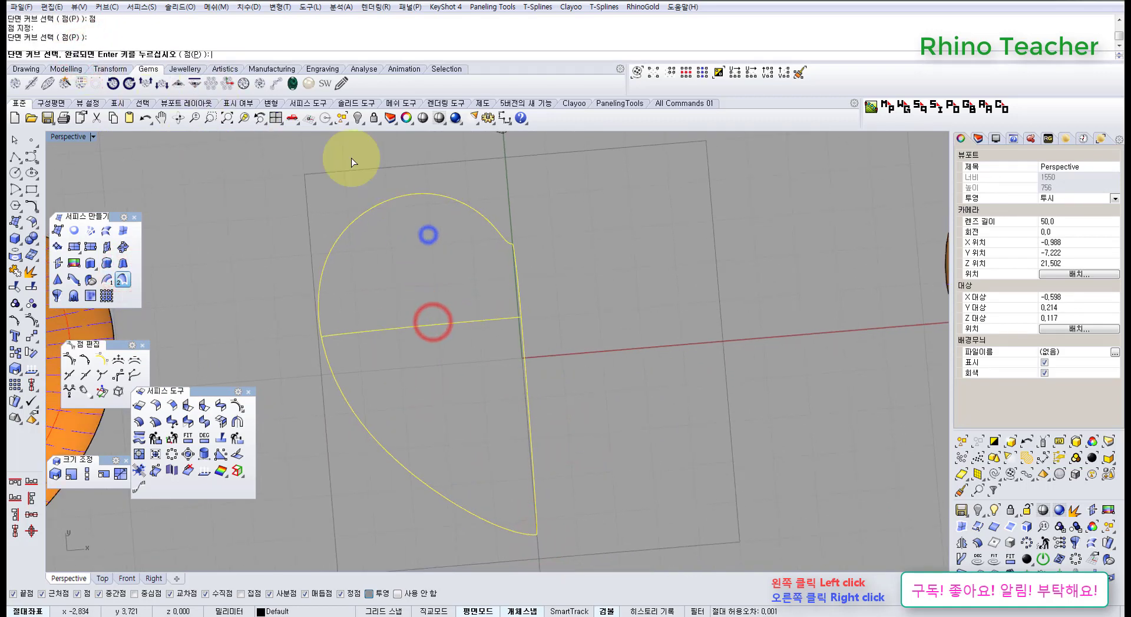
click(516, 240)
mouse_move(578, 350)
right_down()
mouse_move(577, 396)
mouse_move(470, 348)
mouse_move(365, 247)
mouse_move(341, 242)
right_up()
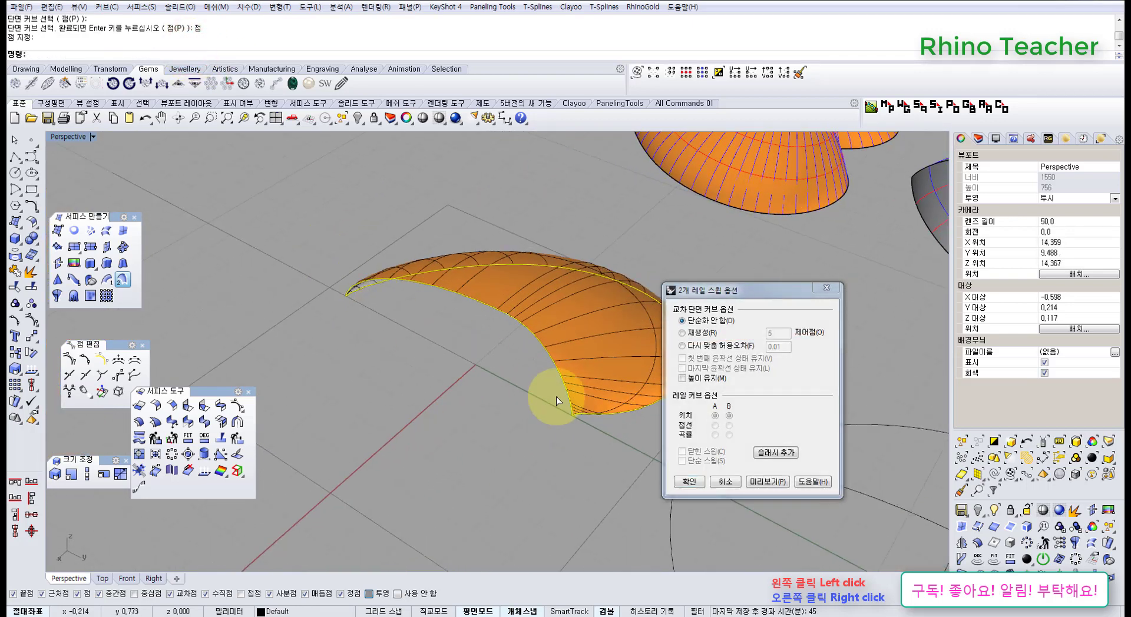
mouse_move(555, 397)
right_down()
mouse_move(440, 352)
mouse_move(472, 434)
mouse_move(467, 353)
right_up()
mouse_move(461, 397)
right_down()
mouse_move(351, 331)
mouse_move(653, 442)
right_up()
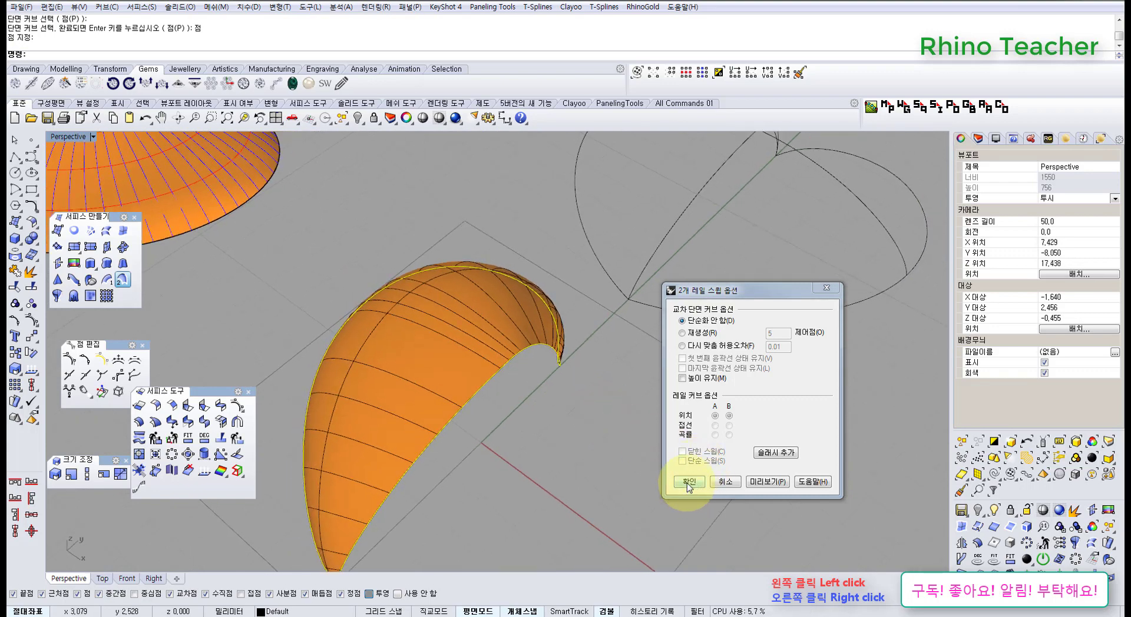
click(687, 483)
- Try removing the multiple knots from the half-heart surface
click(599, 478)
right_drag(498, 453, 595, 451)
click(600, 451)
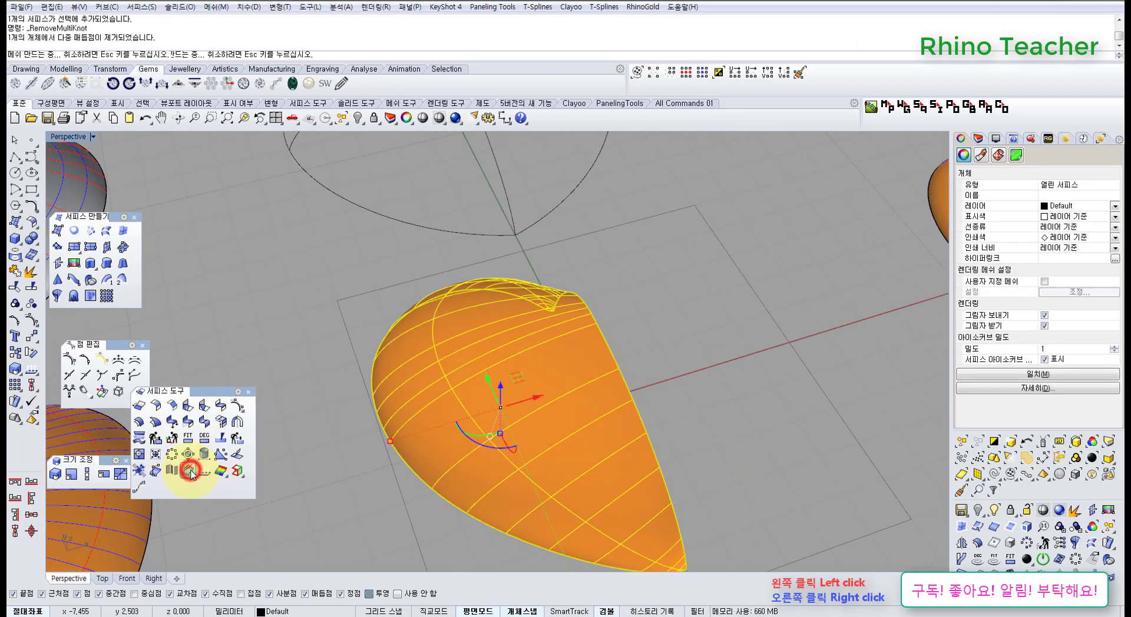
right_drag(371, 412, 348, 437)
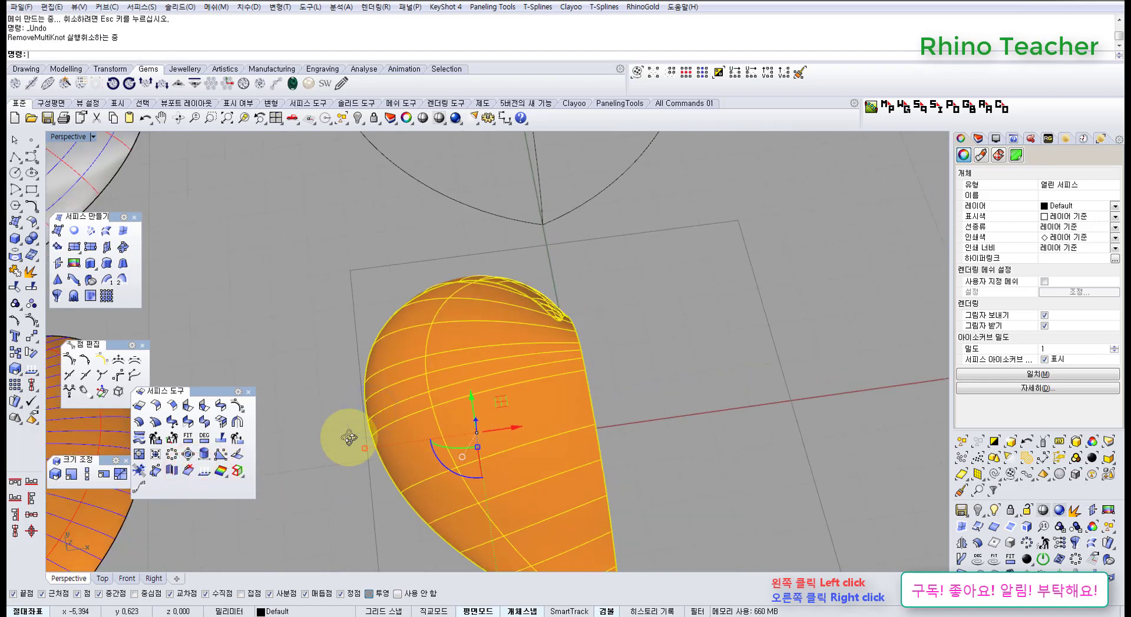
- Show the half-heart surface's control points and remove its multiple knots
key(F10)
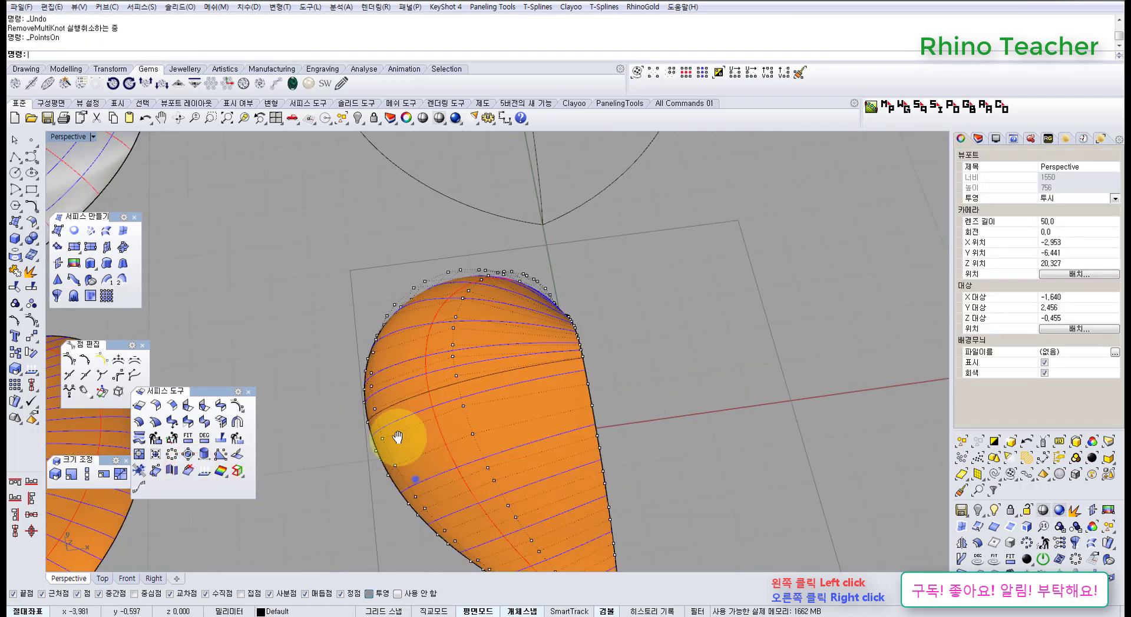
shift+right_drag(397, 437, 351, 352)
click(189, 469)
click(487, 428)
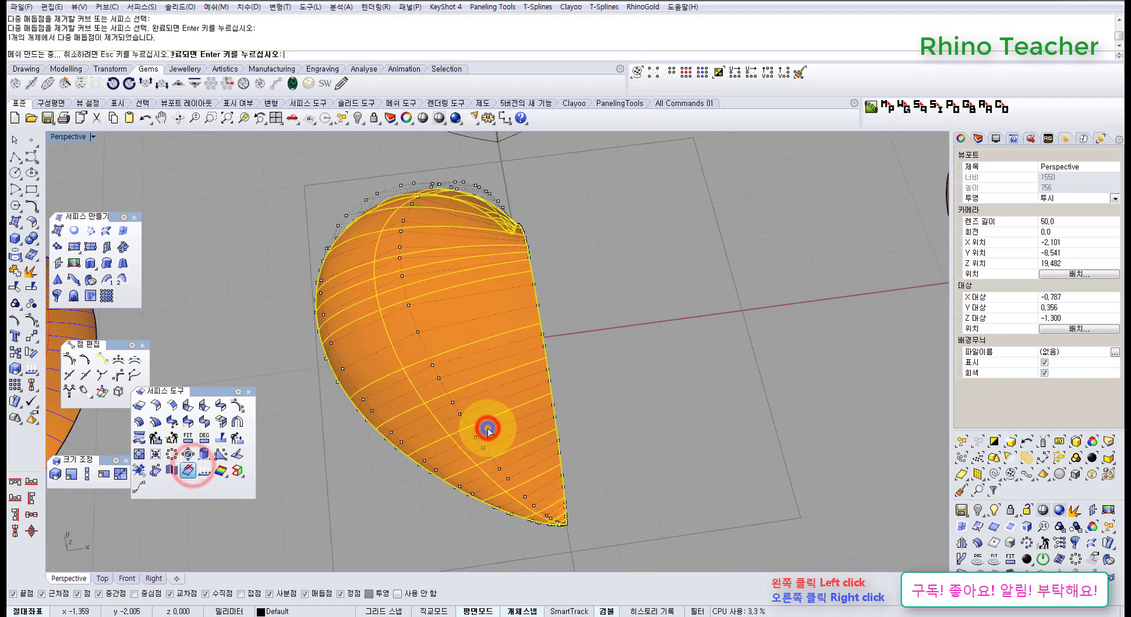
key(Return)
right_drag(565, 363, 554, 420)
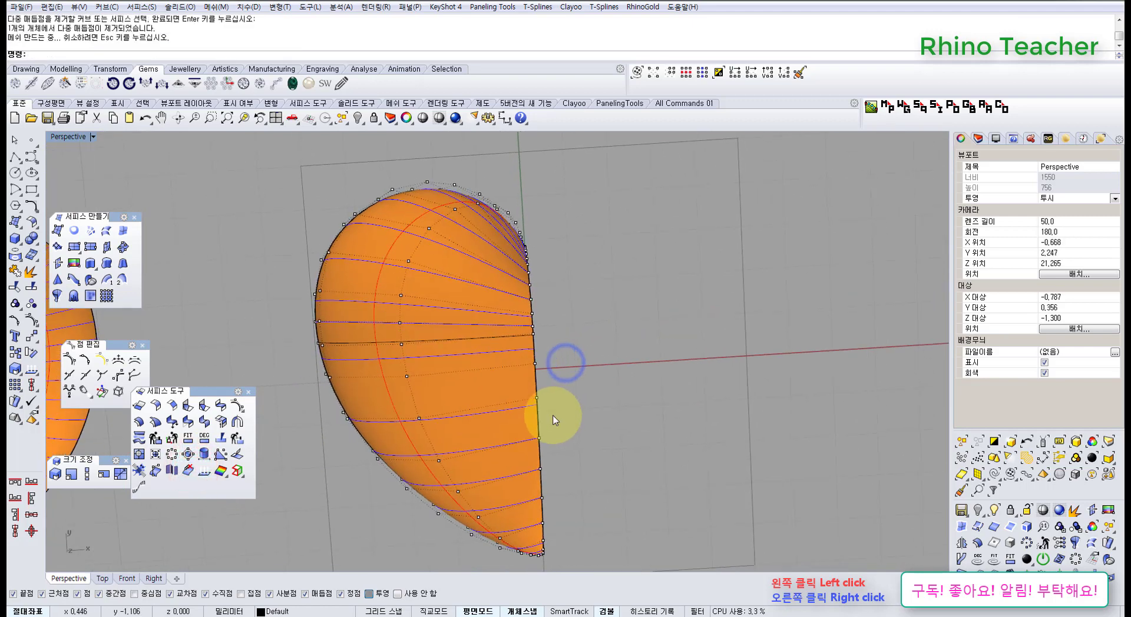
- In the Top view, mirror a copy of the half-heart surface across the vertical axis, starting the mirror plane at 0
click(510, 424)
key(ctrl+F1)
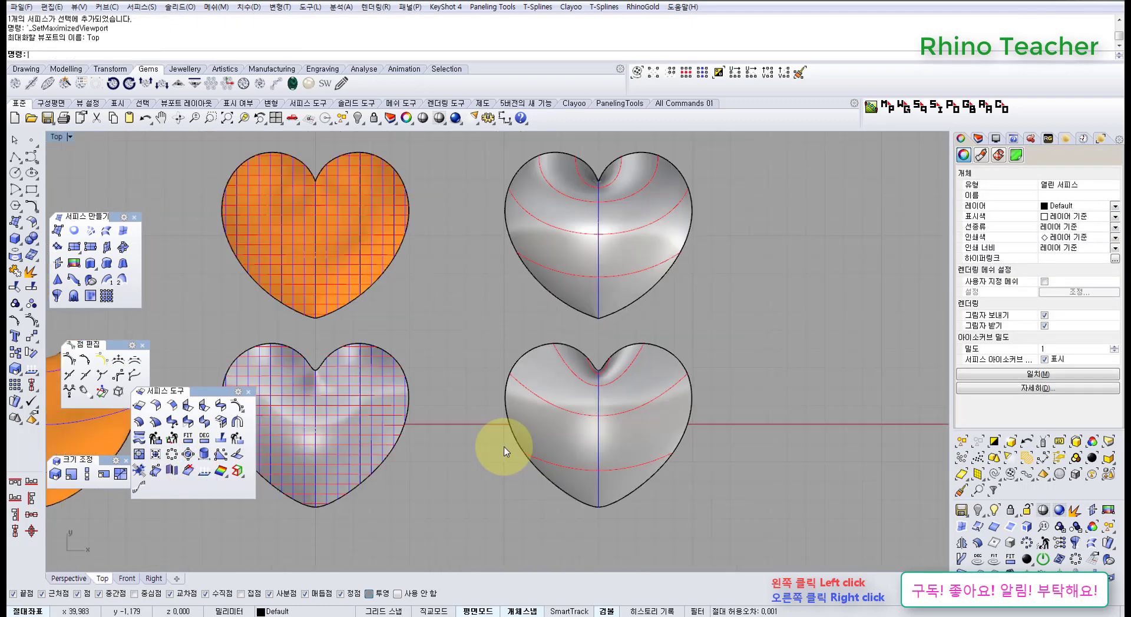
scroll(504, 452, down, 8)
right_drag(435, 467, 701, 454)
scroll(452, 433, up, 14)
right_drag(414, 445, 501, 457)
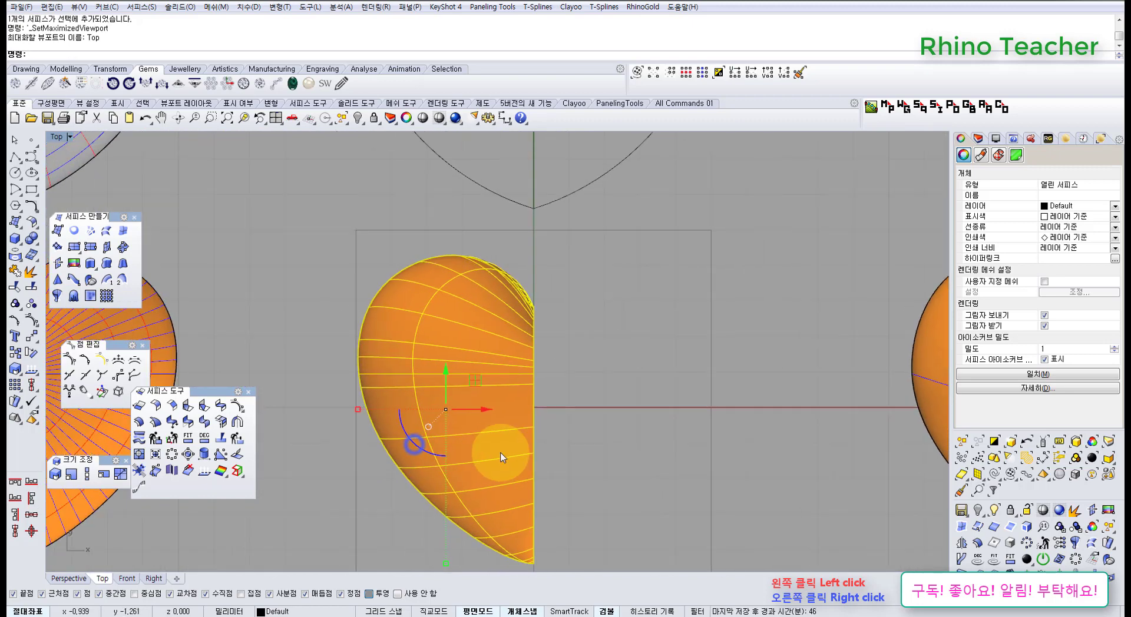
middle_click(501, 457)
click(424, 454)
text(0)
key(Return)
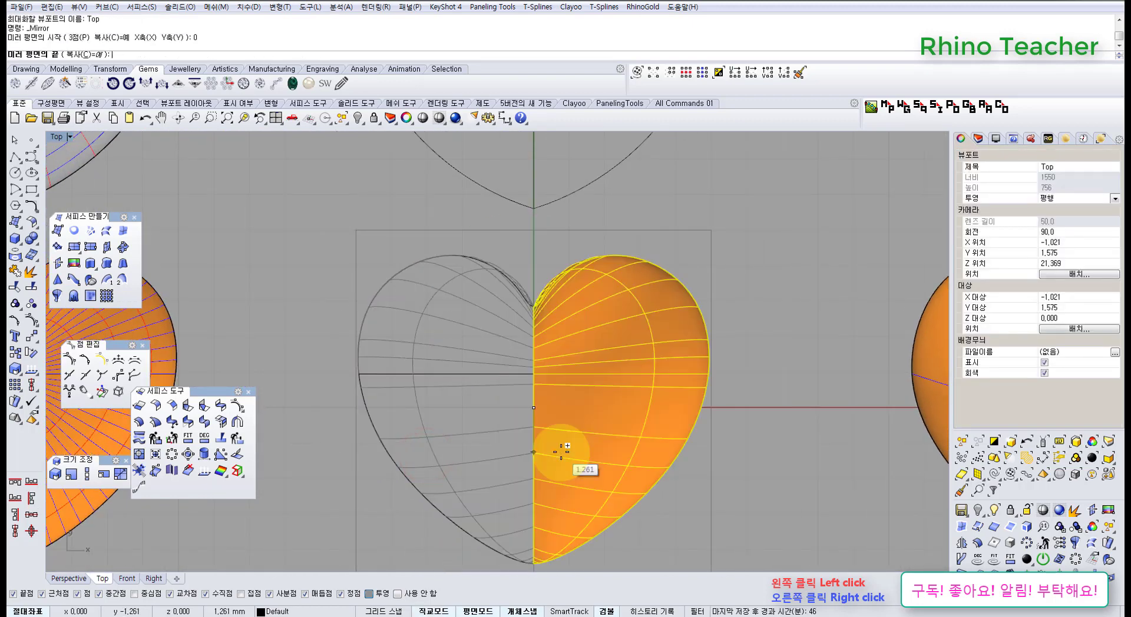
click(560, 452)
click(698, 502)
- Return to the Perspective view and join the two mirrored heart halves into one polysurface
click(586, 454)
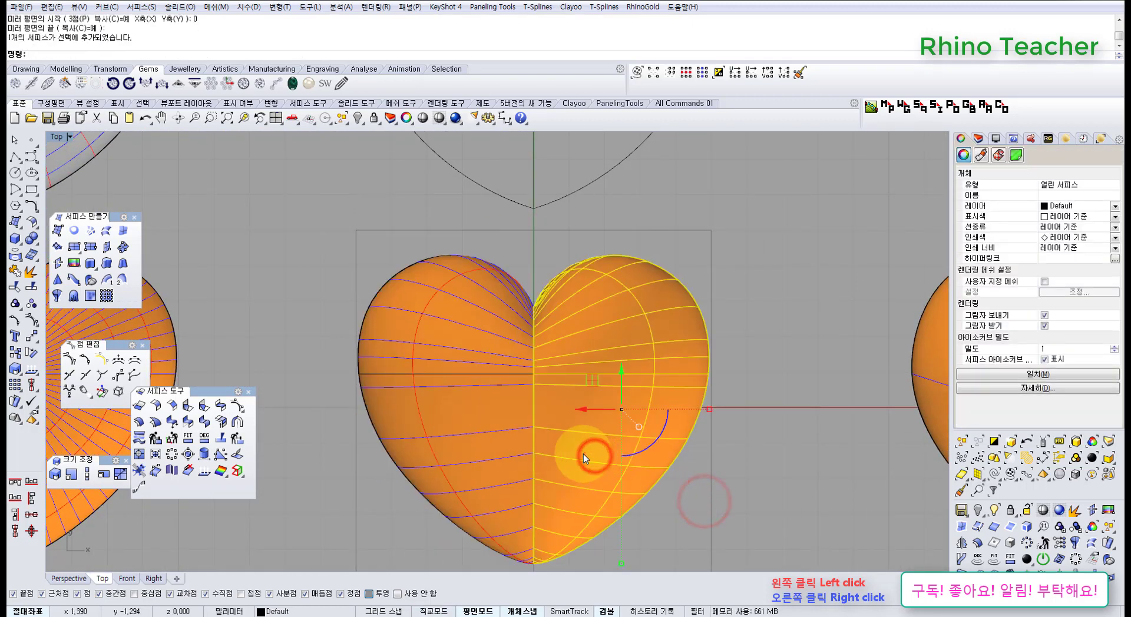
key(ctrl+F4)
right_drag(573, 441, 306, 338)
key(Escape)
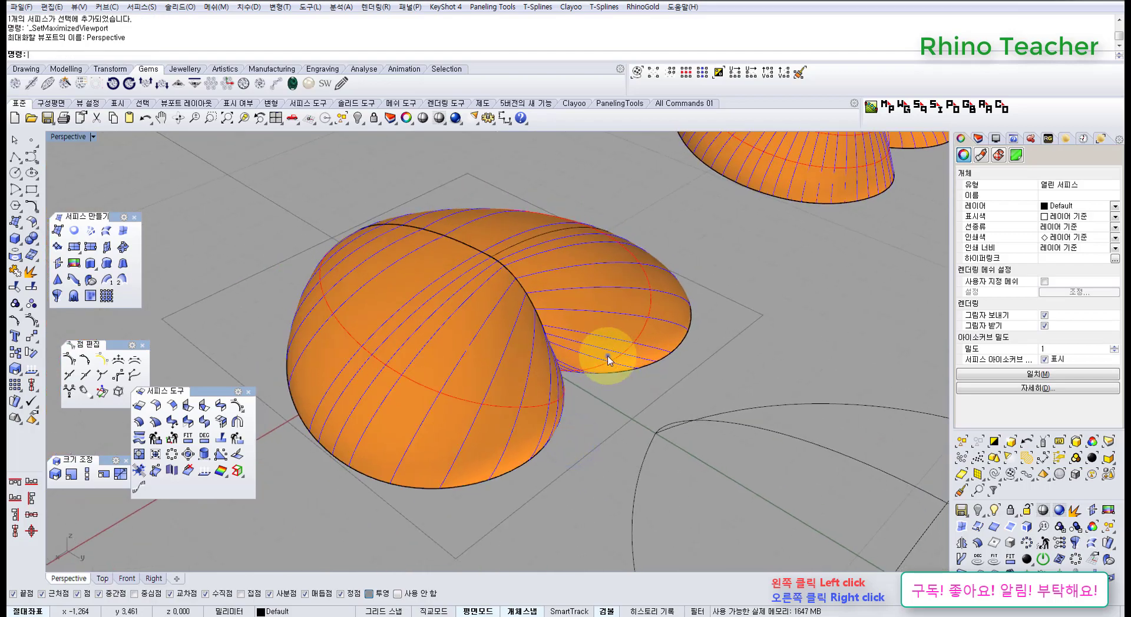
right_drag(608, 360, 522, 397)
click(519, 396)
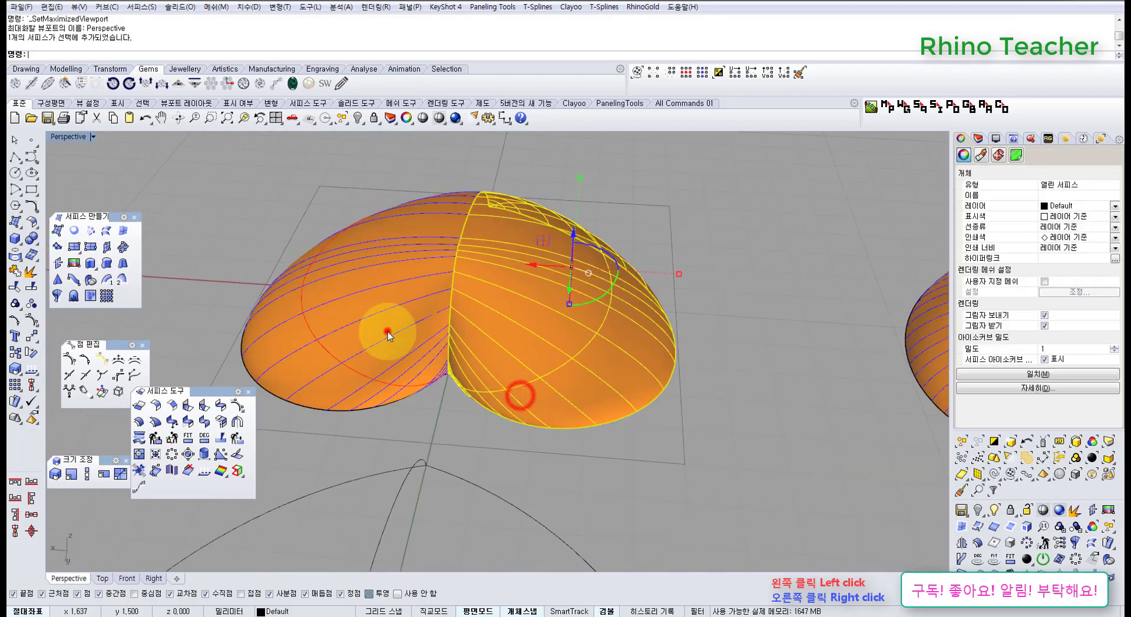
click(387, 334)
key(ctrl+j)
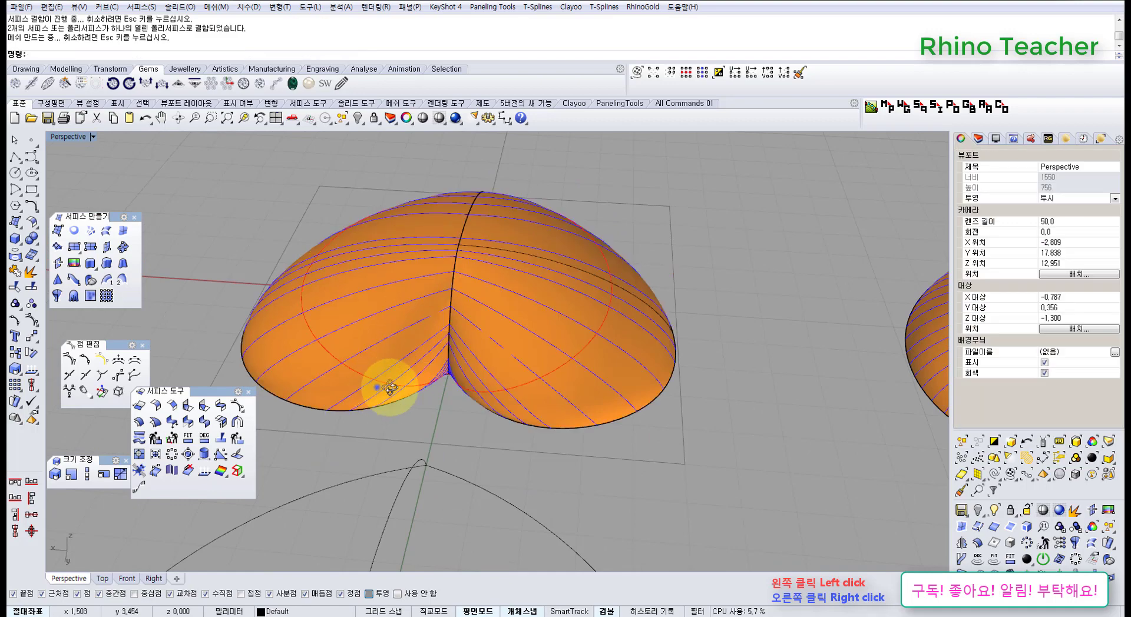
- Preview the joined heart in shaded display to check the seam, and return to the normal display
right_drag(390, 388, 698, 401)
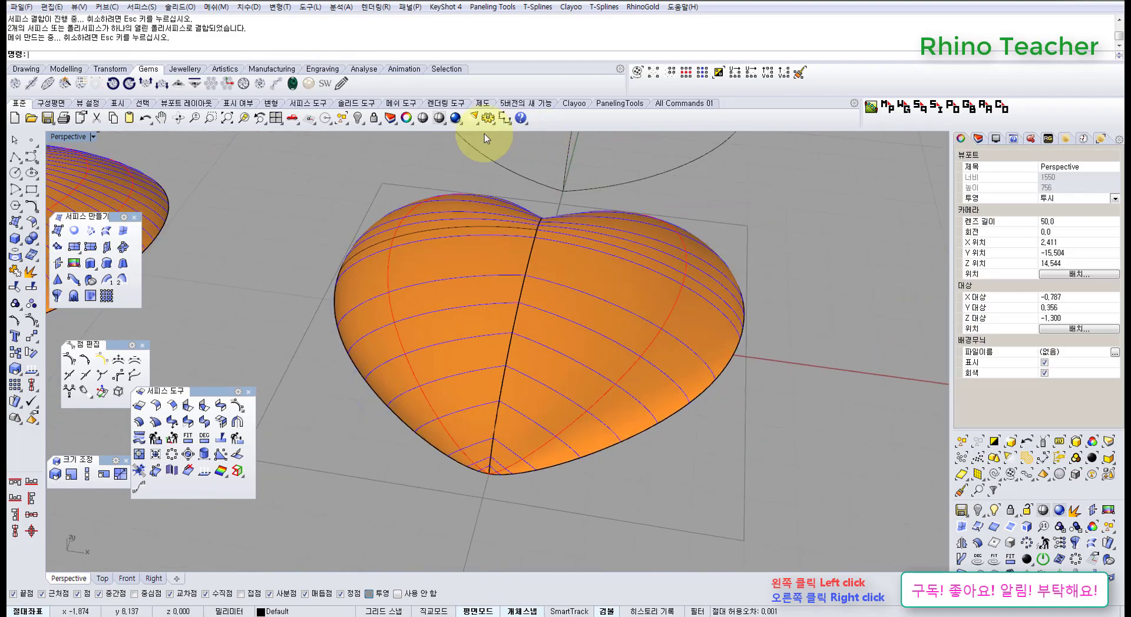
click(431, 118)
right_drag(548, 329, 542, 373)
scroll(542, 372, down, 6)
right_click(531, 303)
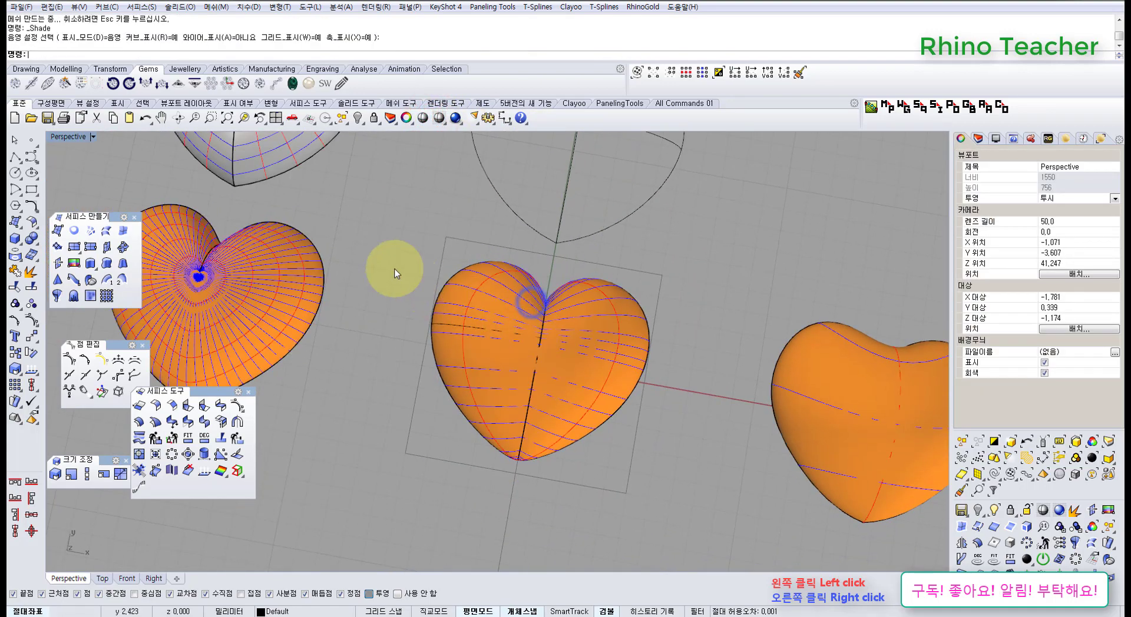
- Hide the centre profile and left cross-section curves lying on the joined heart
drag(392, 282, 570, 477)
scroll(592, 399, up, 4)
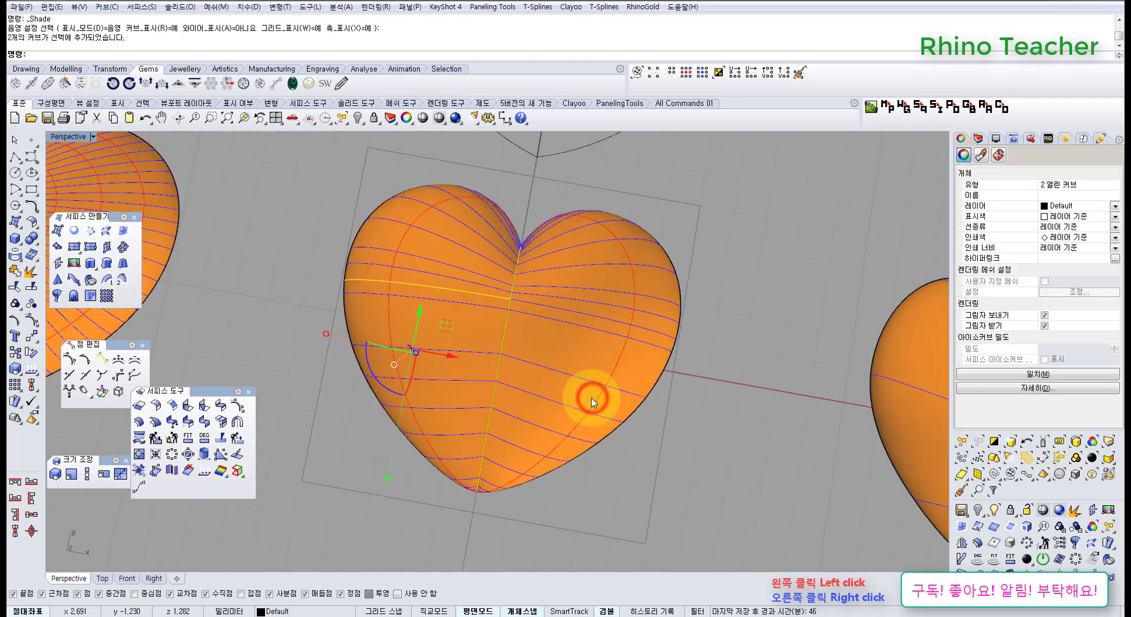
key(ctrl+h)
- Examine the joined heart's centre ridge and overall smoothness in a shaded preview without isocurves
click(590, 398)
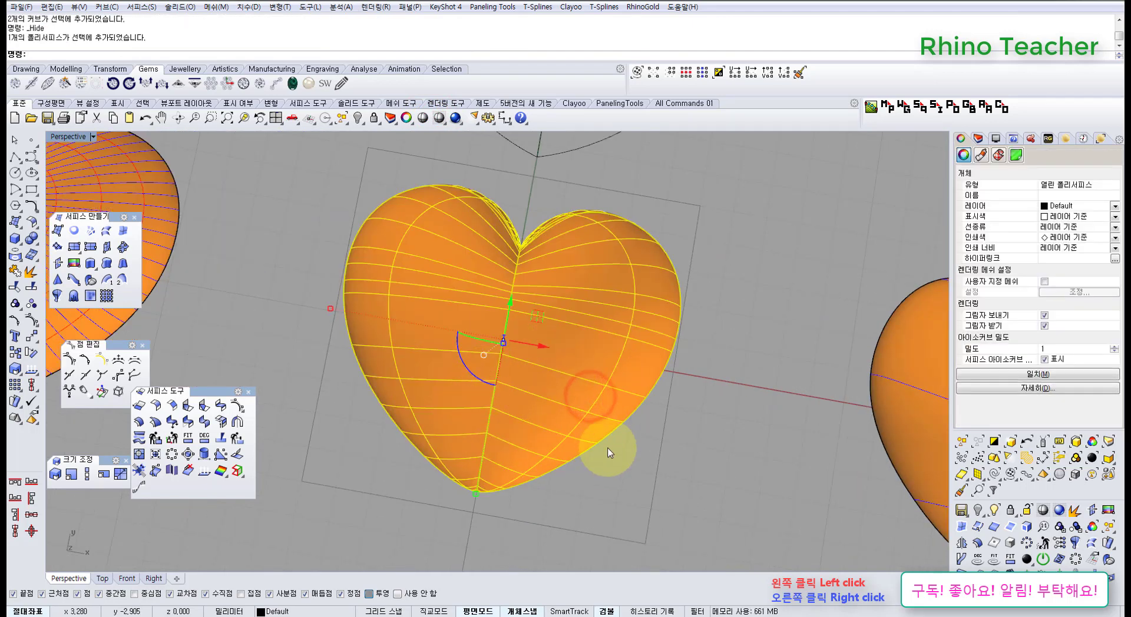
mouse_move(610, 452)
right_down()
mouse_move(630, 373)
mouse_move(618, 329)
mouse_move(596, 382)
mouse_move(550, 296)
right_up()
click(422, 118)
scroll(439, 389, up, 5)
mouse_move(384, 446)
right_down()
mouse_move(422, 404)
mouse_move(439, 424)
mouse_move(409, 453)
mouse_move(468, 370)
mouse_move(433, 436)
mouse_move(384, 474)
mouse_move(464, 464)
mouse_move(599, 389)
mouse_move(530, 448)
mouse_move(536, 434)
mouse_move(507, 418)
mouse_move(531, 450)
mouse_move(555, 418)
mouse_move(545, 365)
right_up()
scroll(534, 443, down, 8)
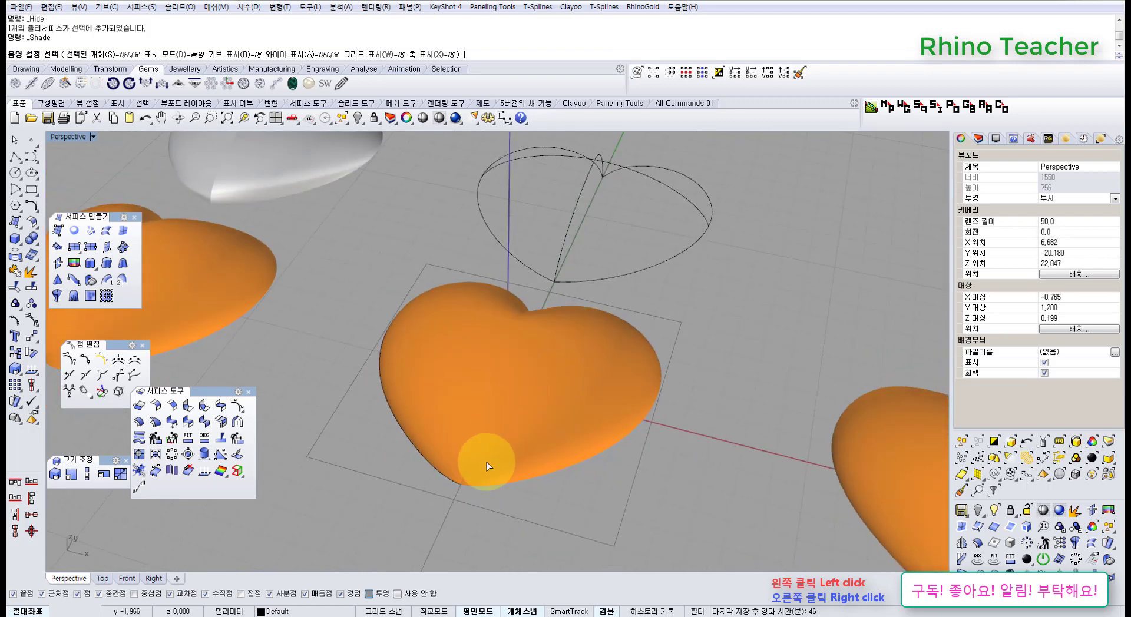
scroll(486, 461, up, 8)
right_drag(486, 462, 484, 439)
right_click(487, 431)
scroll(489, 399, down, 6)
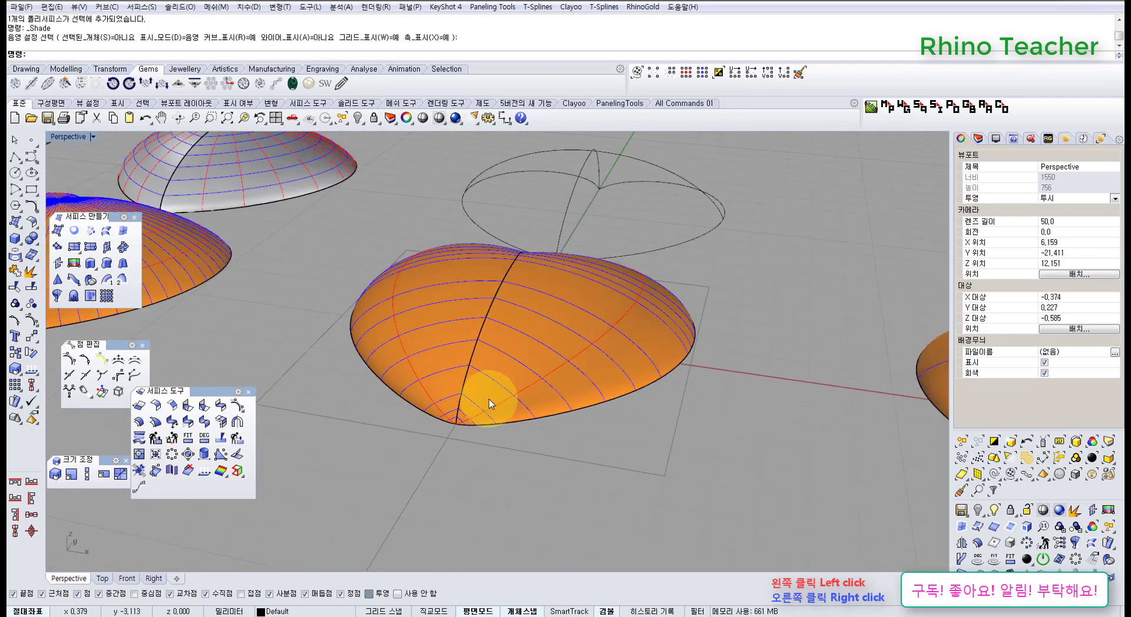
- Examine the joined heart's seam close to the lower tip in a shaded preview
mouse_move(495, 401)
right_down()
mouse_move(525, 428)
mouse_move(523, 447)
mouse_move(508, 442)
mouse_move(426, 201)
right_up()
scroll(454, 474, up, 6)
click(457, 424)
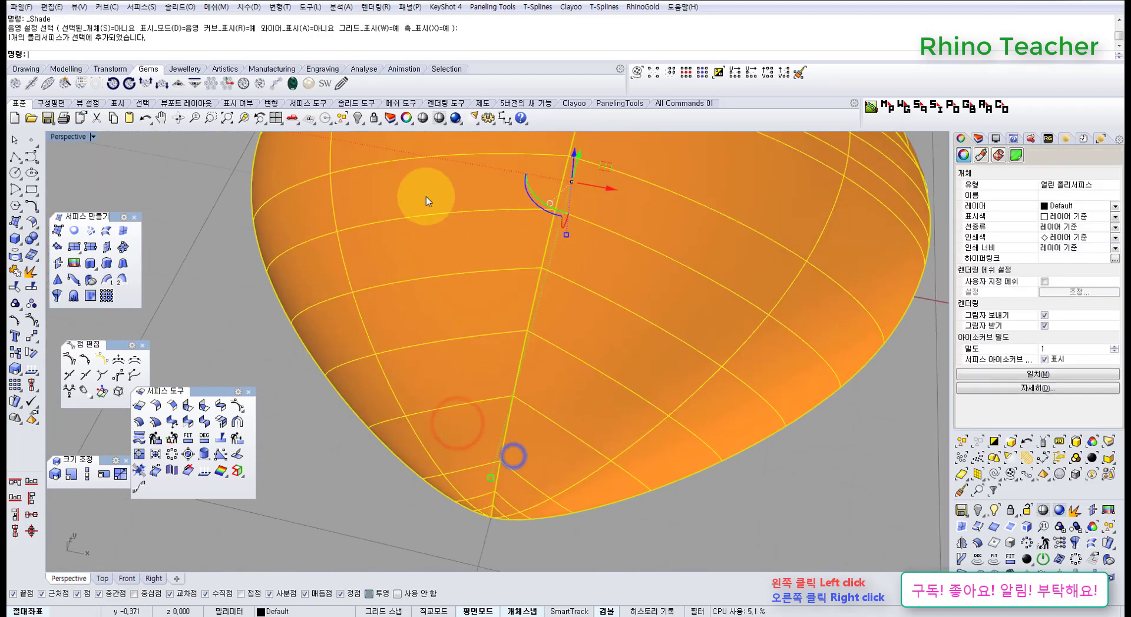
click(422, 119)
mouse_move(506, 430)
right_down()
mouse_move(464, 518)
mouse_move(460, 496)
mouse_move(563, 466)
mouse_move(563, 428)
right_up()
- Undo the curve hiding, the joining and the mirroring of the half-heart surface
key(Escape)
key(ctrl+z)
key(ctrl+z)
key(ctrl+z)
- Show the half heart's control points and select the two interior points nearest the lower tip
key(F10)
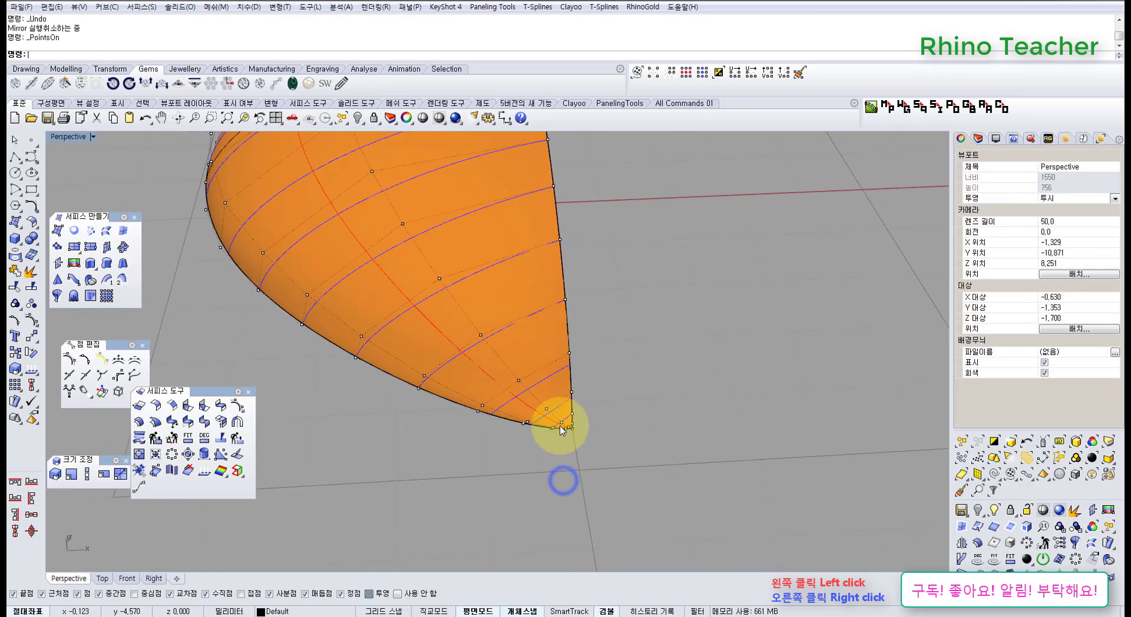
scroll(563, 428, up, 7)
scroll(583, 442, up, 2)
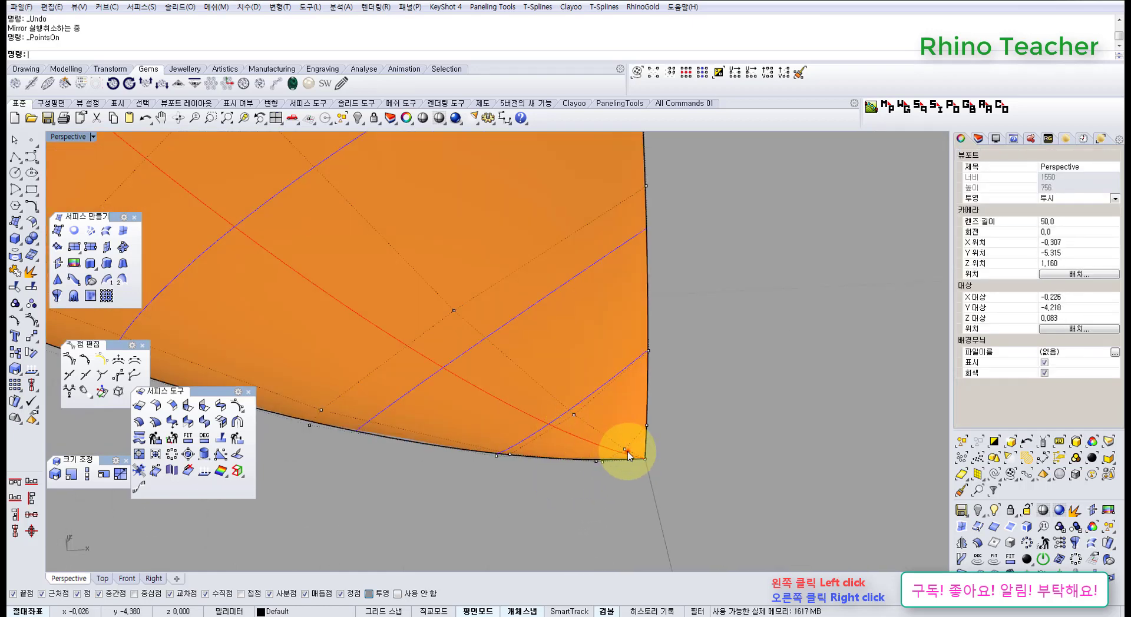
click(627, 452)
scroll(601, 462, up, 7)
shift+click(606, 458)
scroll(606, 458, down, 3)
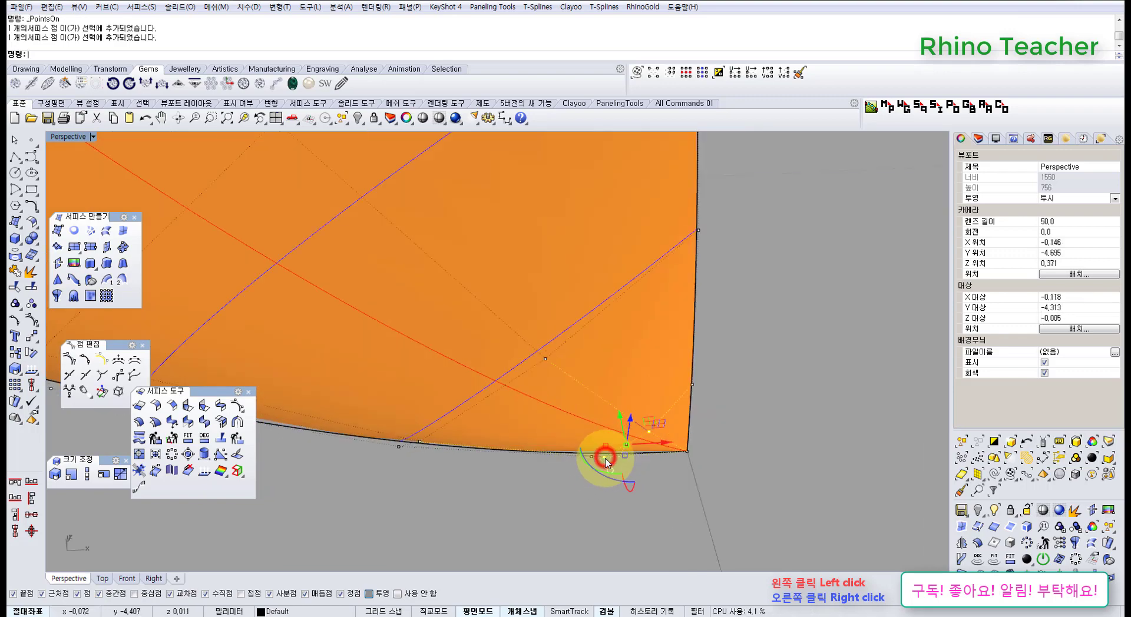
right_drag(606, 463, 477, 437)
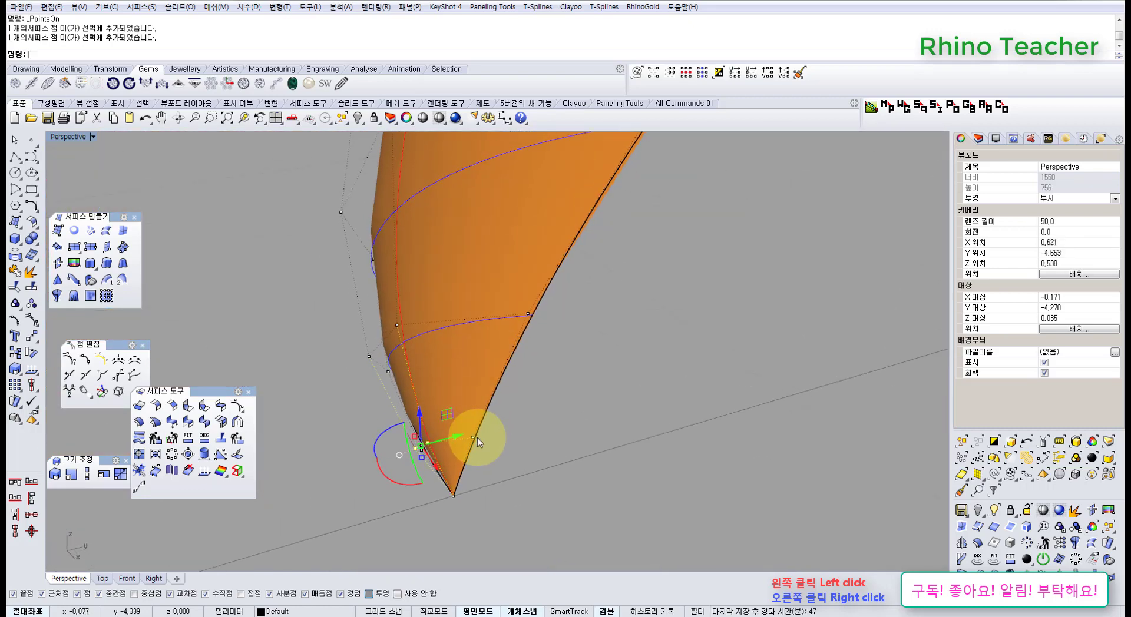
- In the top view, align the selected tip points in world Y only with the neighbouring outline control point
key(ctrl+F1)
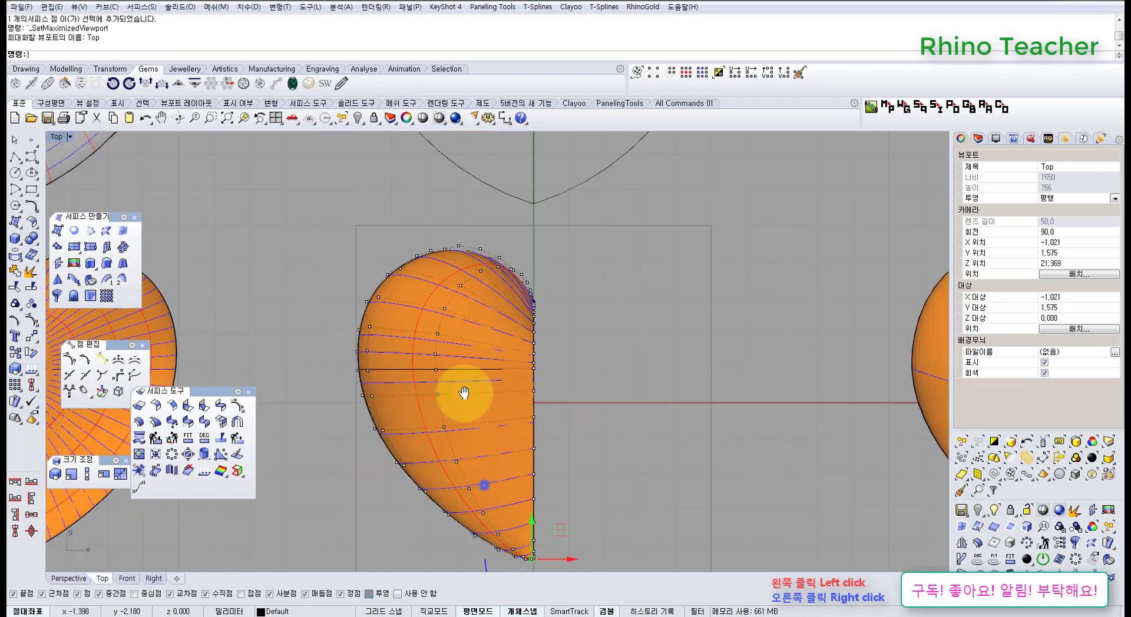
scroll(461, 394, up, 5)
scroll(524, 462, up, 3)
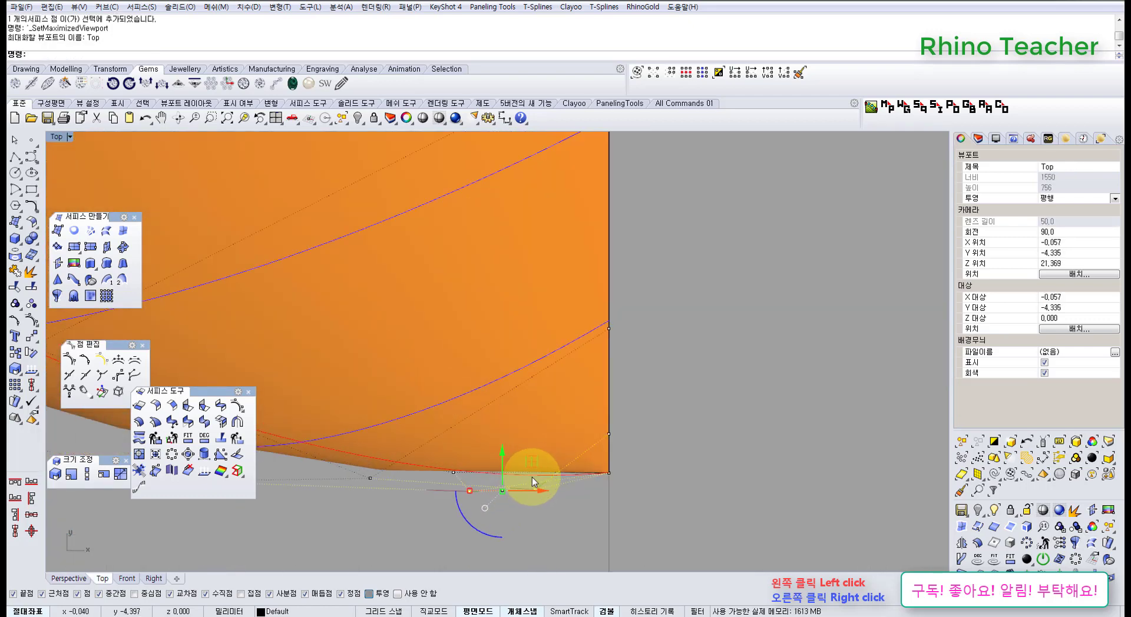
mouse_move(503, 430)
mouse_down()
mouse_move(503, 401)
mouse_move(504, 434)
mouse_up()
scroll(449, 484, up, 5)
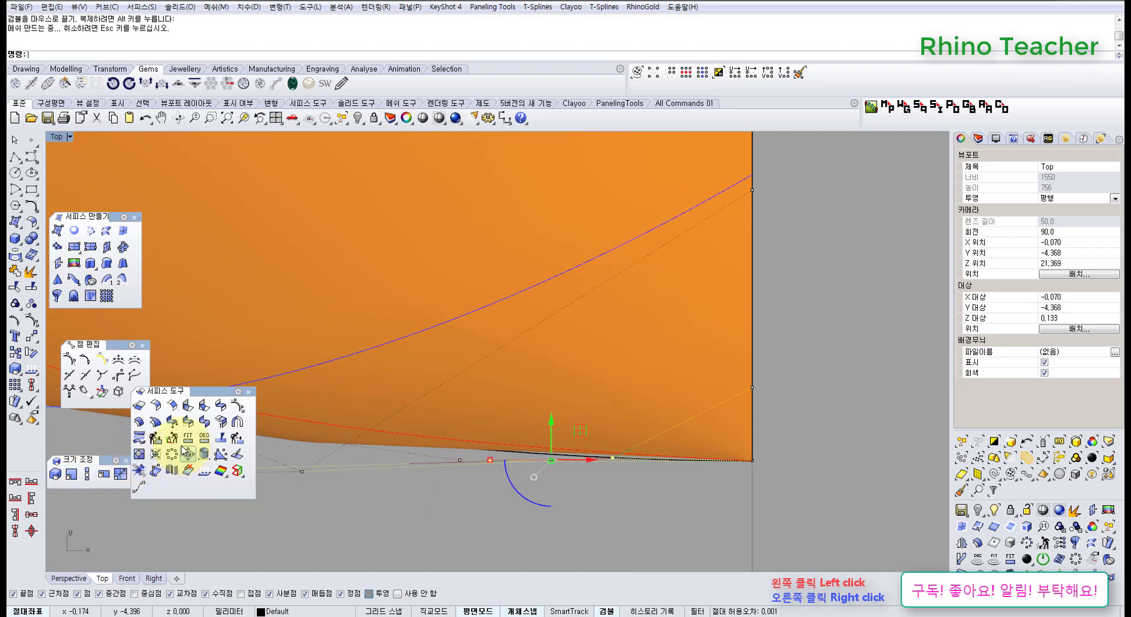
click(31, 337)
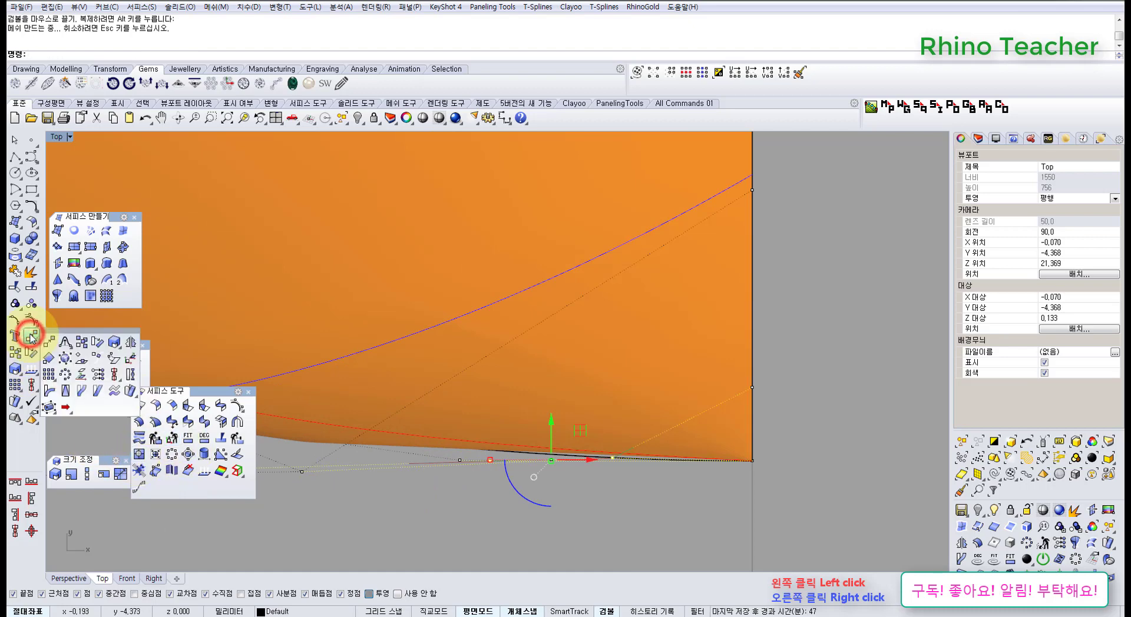
click(97, 376)
click(327, 414)
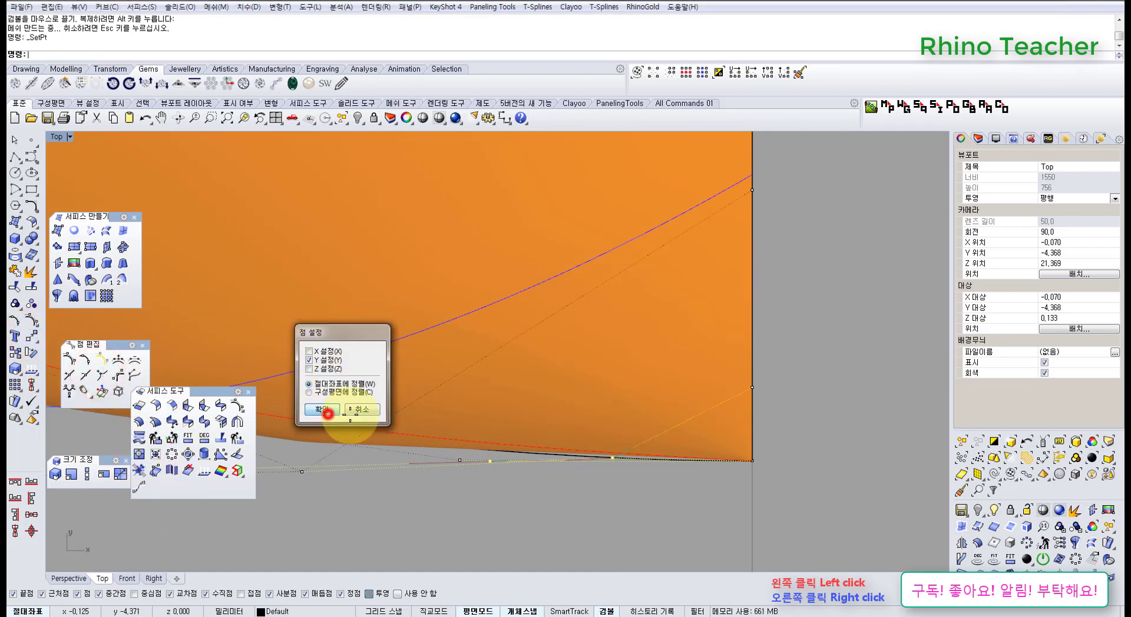
click(462, 459)
- Align the next two interior control points up from the tip in Y with their outline control point
right_drag(419, 481, 493, 487)
drag(585, 512, 562, 508)
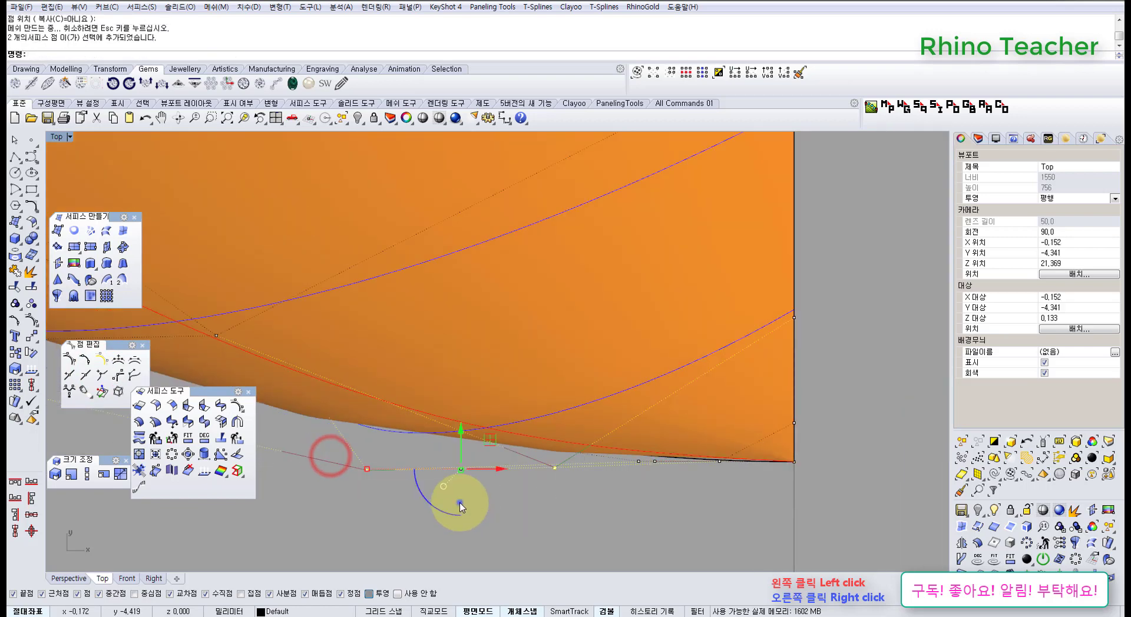
right_click(459, 502)
right_click(420, 483)
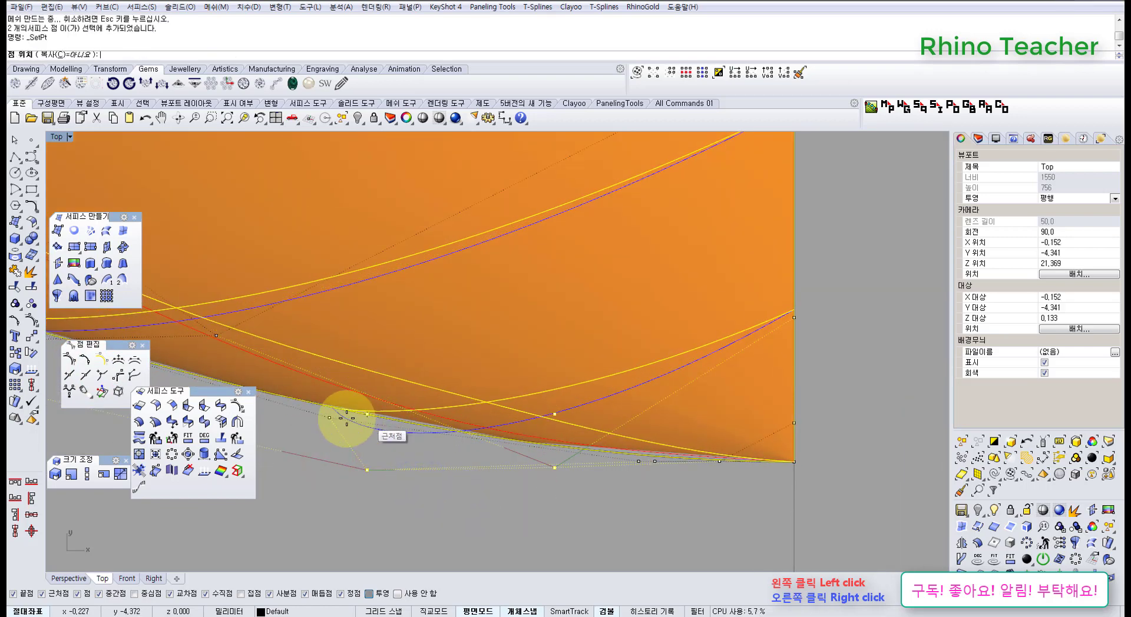
click(330, 421)
- Align the third row of interior control points from the tip in Y with its outline point
scroll(329, 422, down, 5)
right_drag(323, 436, 584, 457)
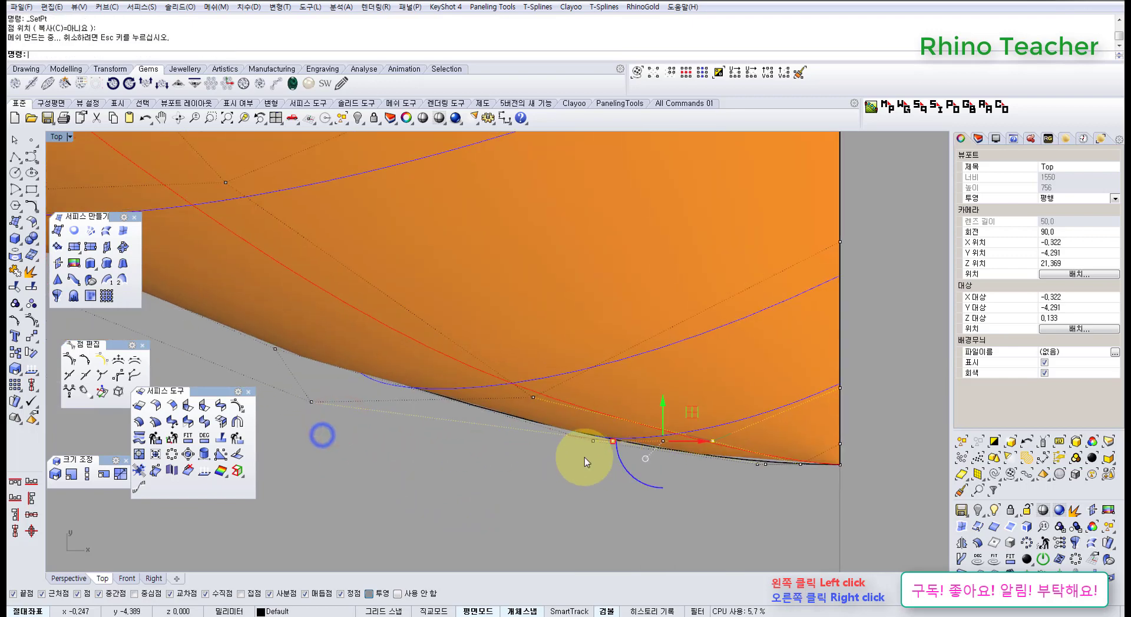
click(310, 402)
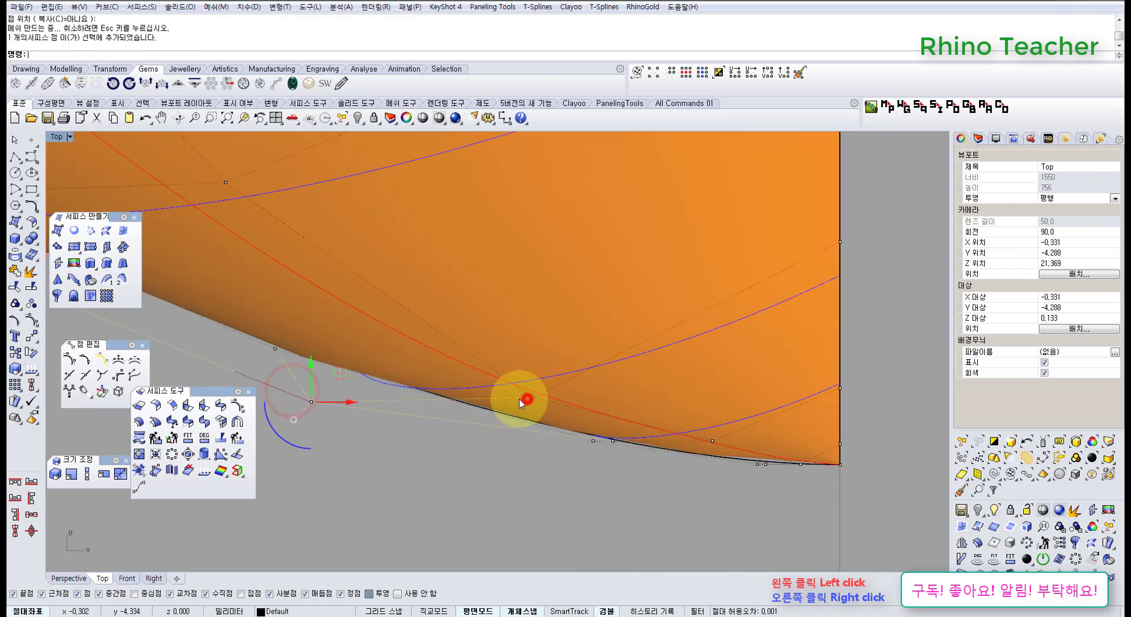
right_click(292, 389)
click(275, 351)
- Turn off the control points and mirror the half-heart surface from origin 0 across the vertical centre line in perspective
key(ctrl+F4)
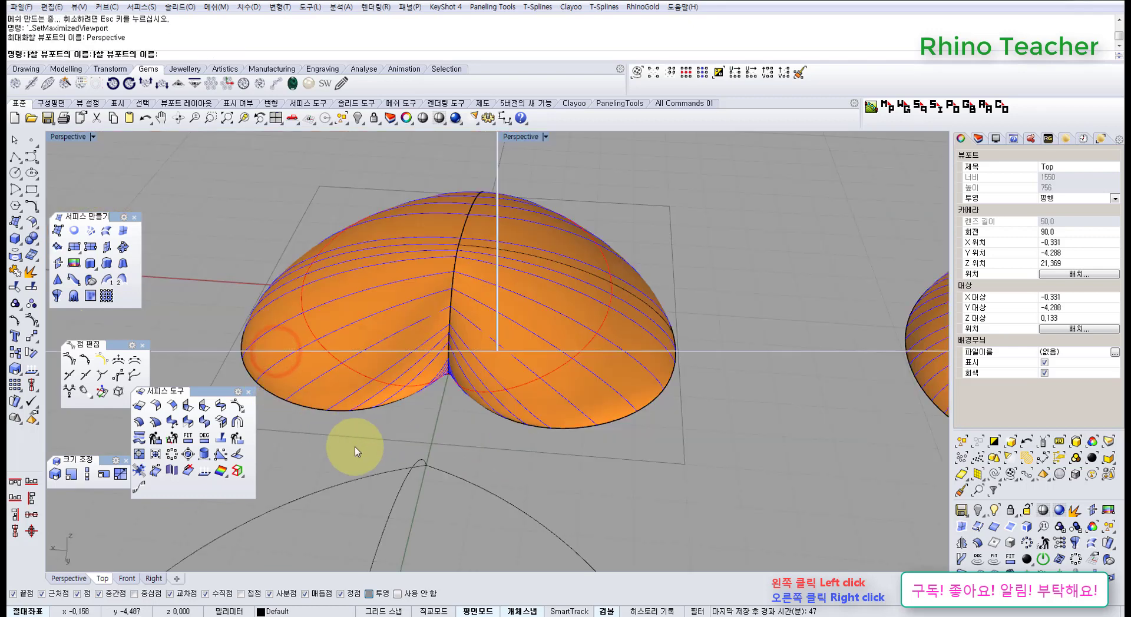
scroll(365, 459, up, 3)
right_drag(380, 464, 548, 469)
scroll(355, 433, up, 4)
scroll(545, 455, down, 6)
mouse_move(546, 432)
right_down()
mouse_move(541, 451)
mouse_move(542, 432)
right_up()
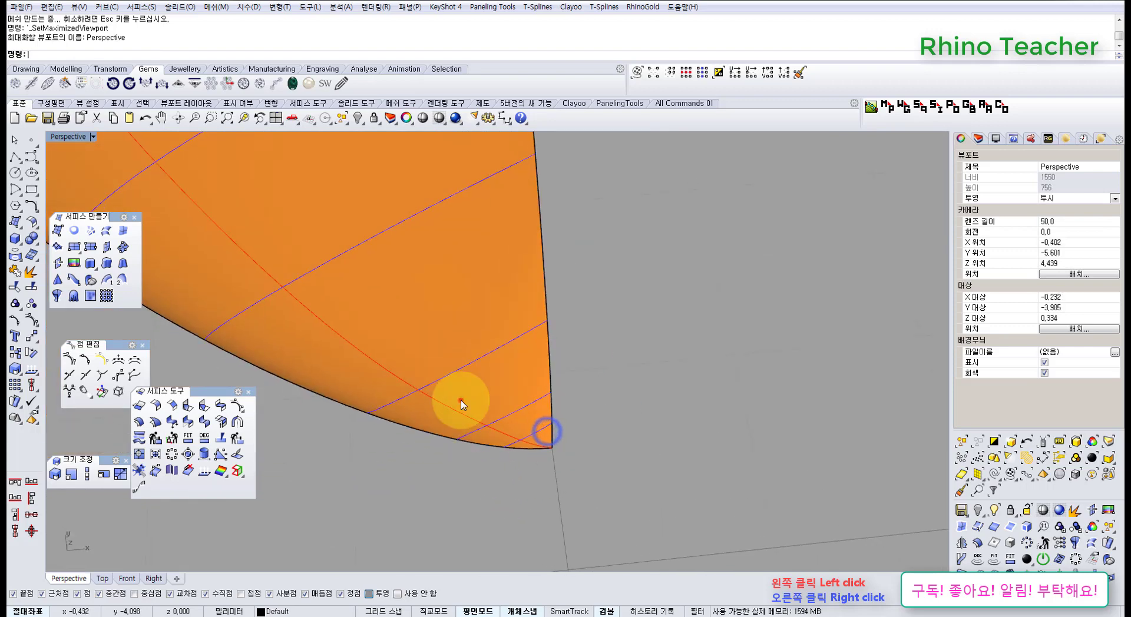
click(458, 399)
middle_click(458, 399)
click(471, 424)
text(0)
key(Return)
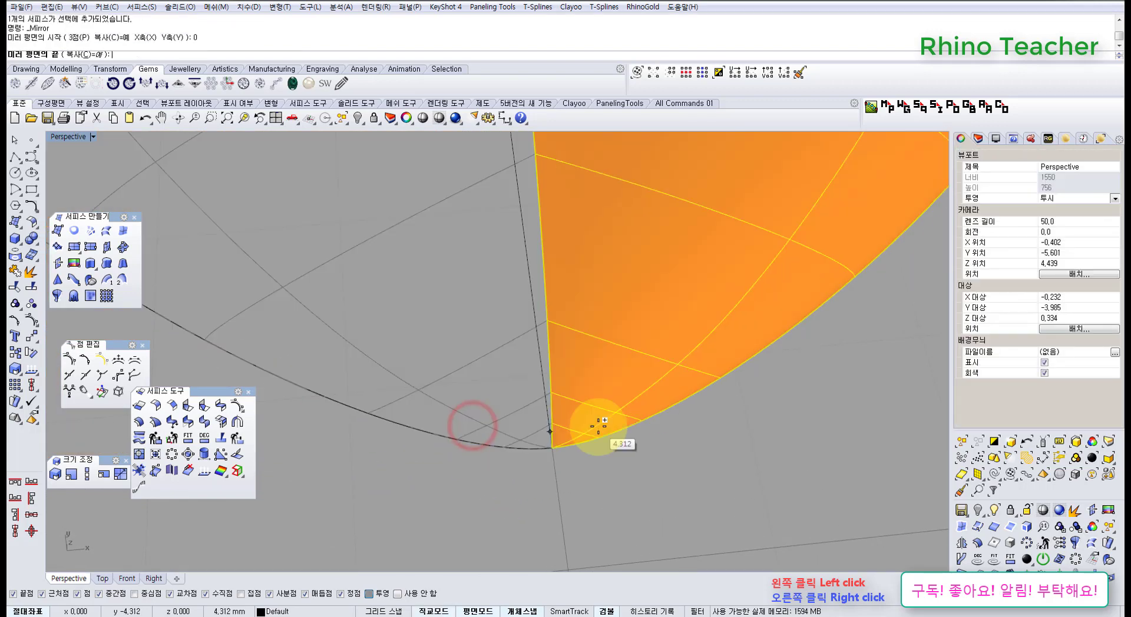
click(598, 426)
- Examine the mirrored heart's tip and overall smoothness in a shaded preview without isocurves
right_drag(651, 463, 520, 424)
scroll(445, 447, up, 12)
scroll(520, 424, down, 10)
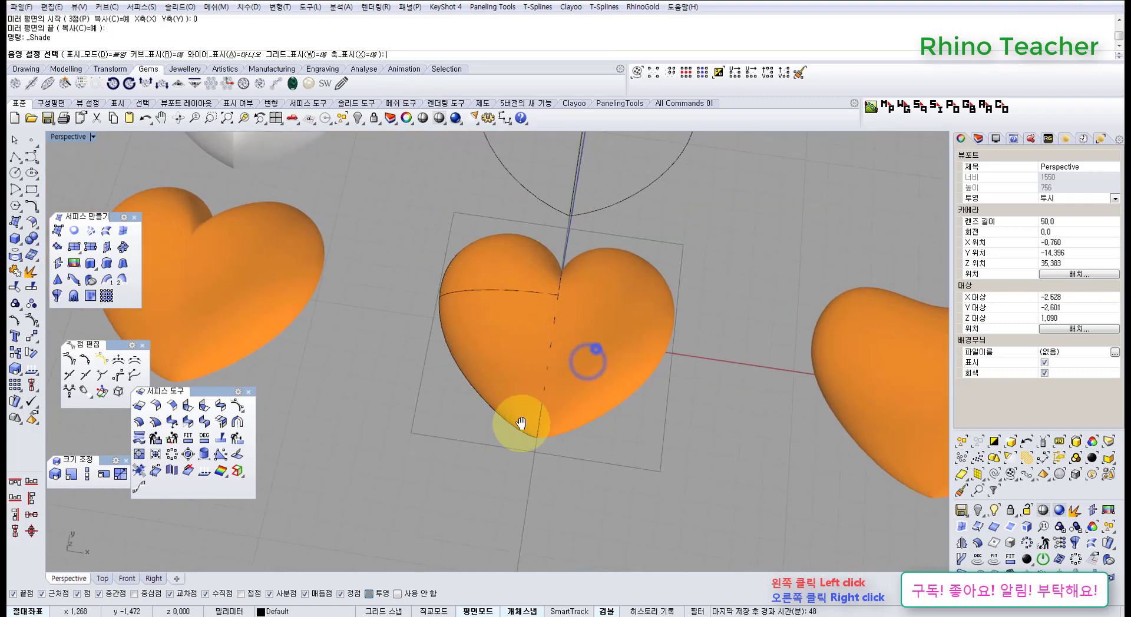
shift+right_drag(596, 348, 549, 407)
key(Escape)
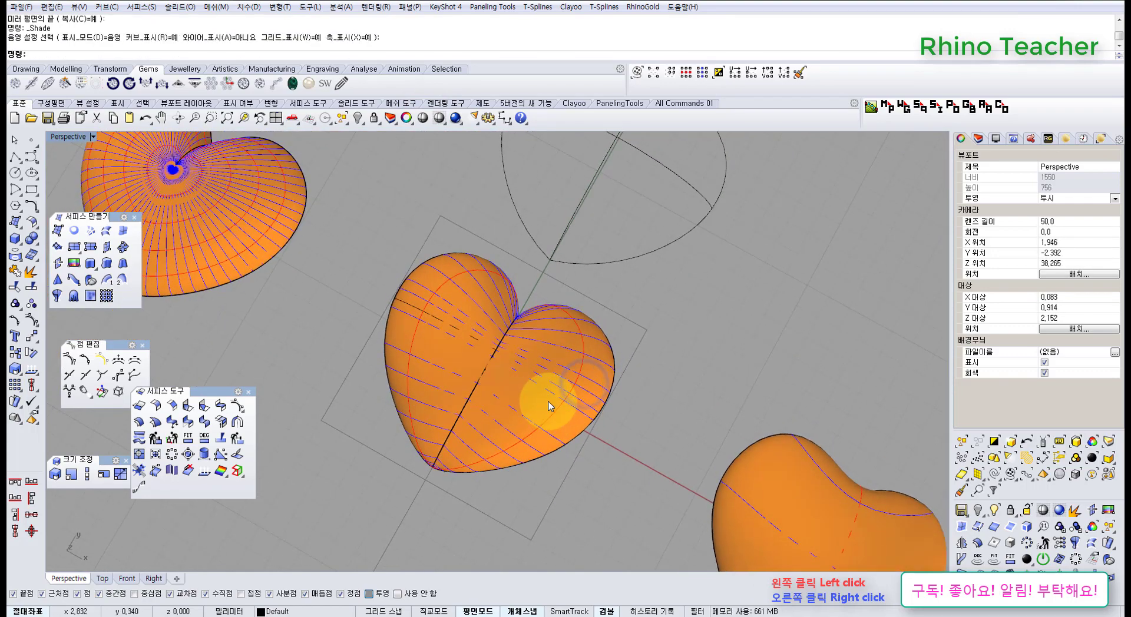
- Compare the mirrored heart with all the other heart variants, closing the floating surface tools palette
right_drag(497, 313, 481, 282)
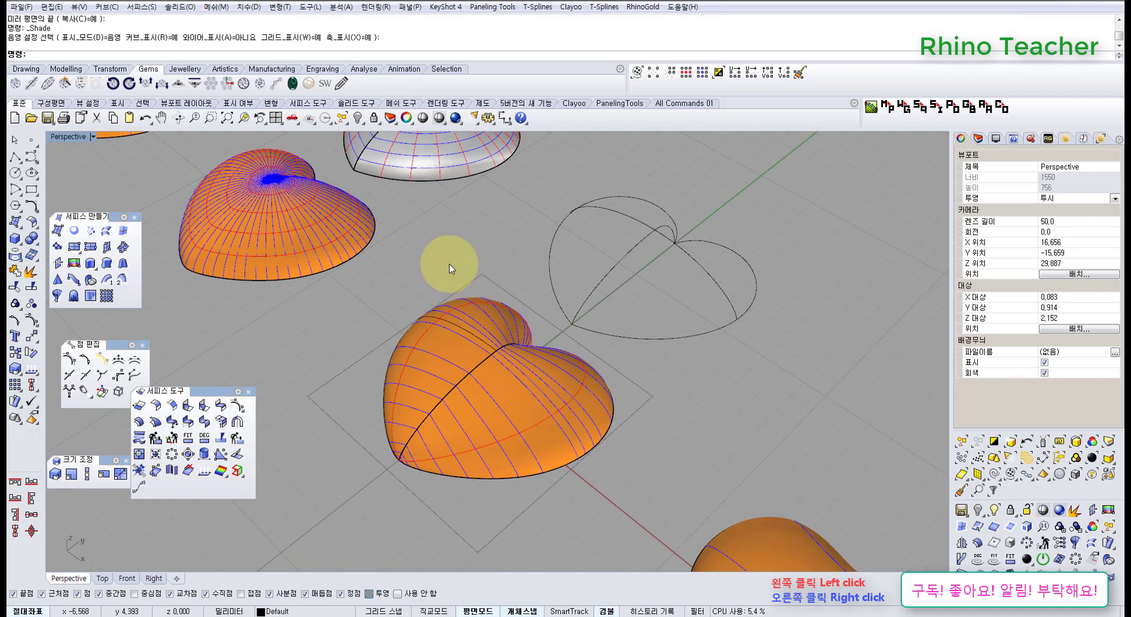
right_drag(433, 369, 497, 412)
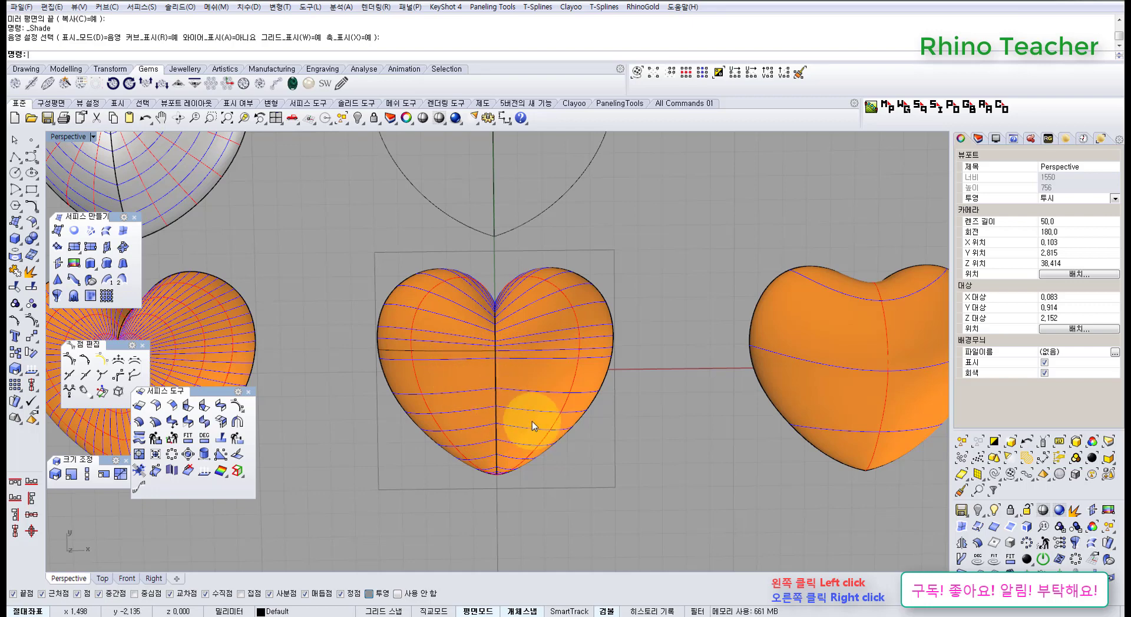
right_drag(543, 495, 472, 458)
scroll(522, 458, down, 6)
right_drag(472, 458, 485, 431)
scroll(485, 430, down, 5)
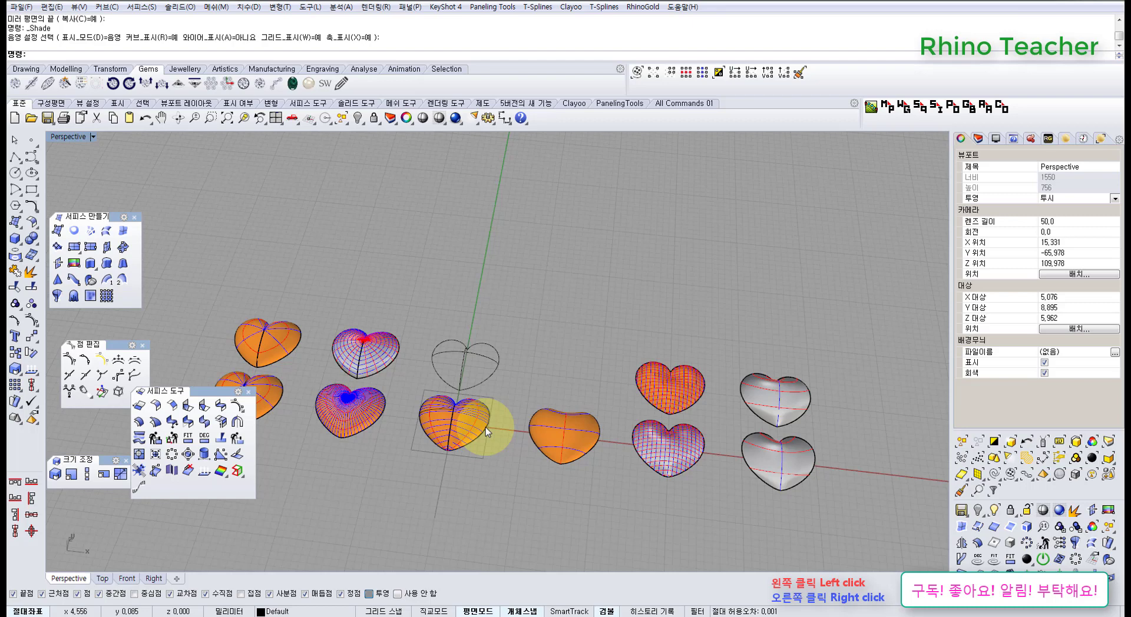
shift+right_drag(506, 433, 287, 385)
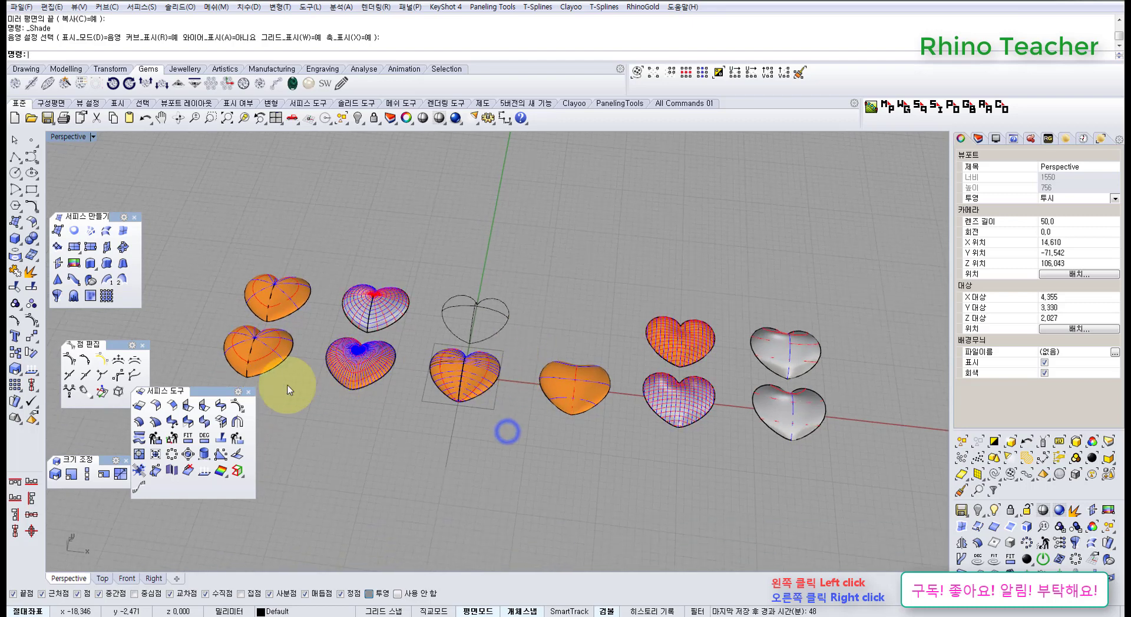
click(250, 393)
right_drag(474, 390, 489, 442)
shift+right_drag(496, 451, 558, 447)
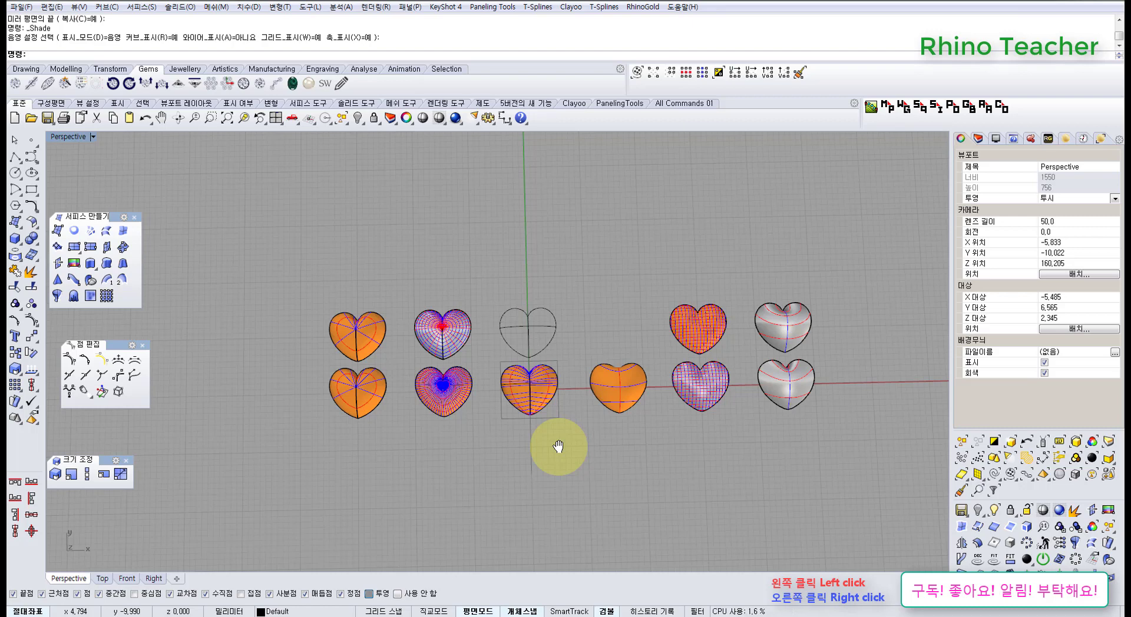
- Pick out individual heart variants in the rows to compare their surfaces and clear the selection
click(618, 386)
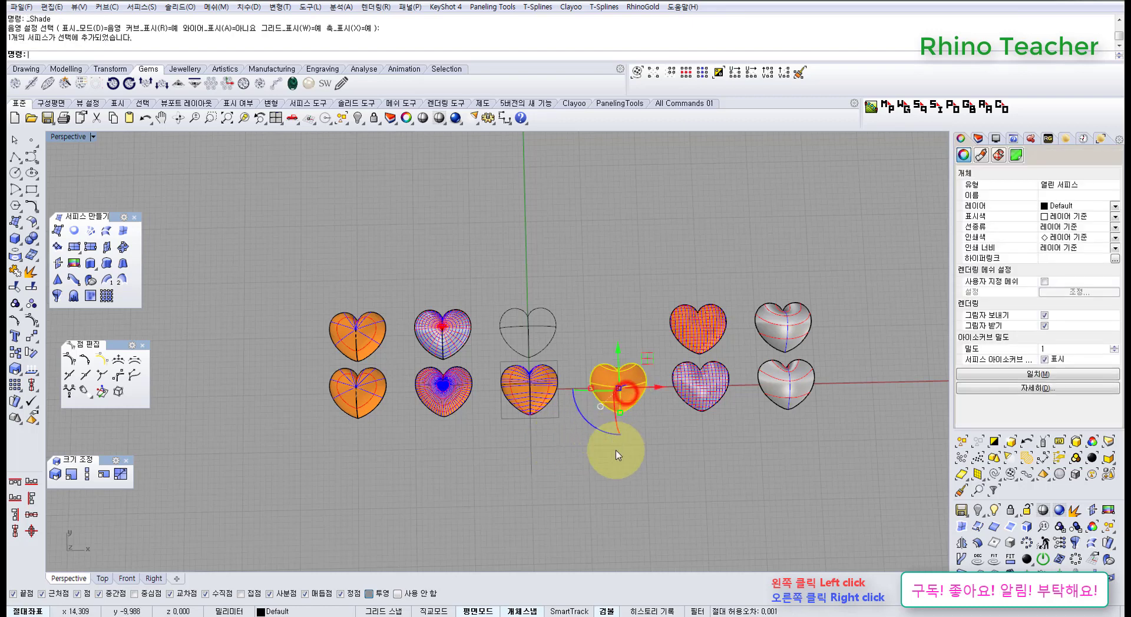
right_click(656, 489)
click(608, 406)
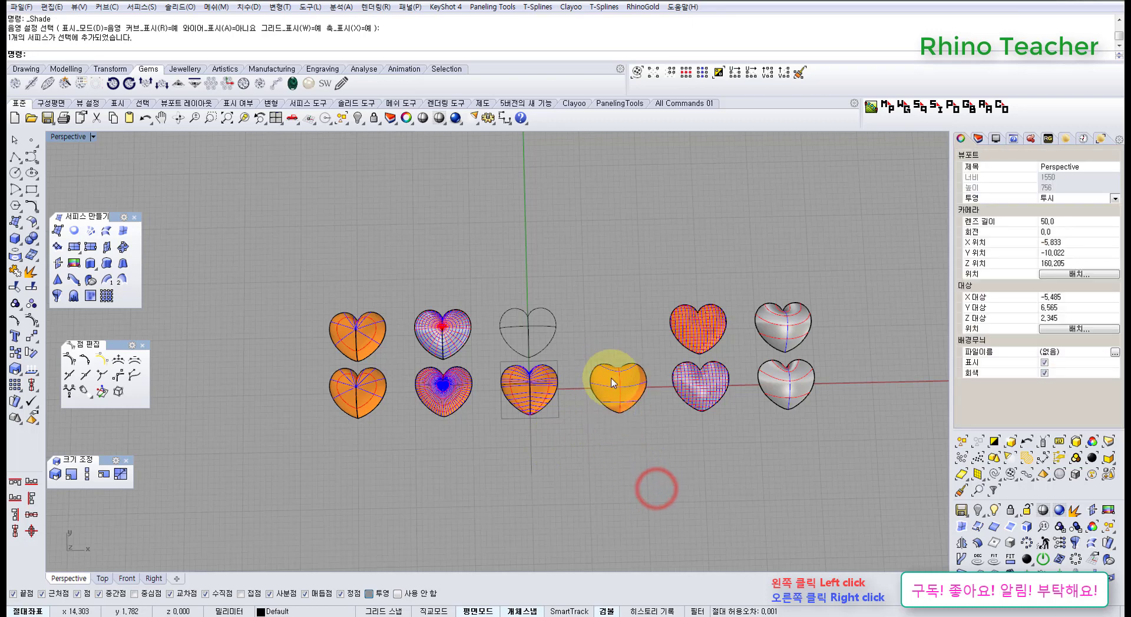
click(576, 487)
click(368, 339)
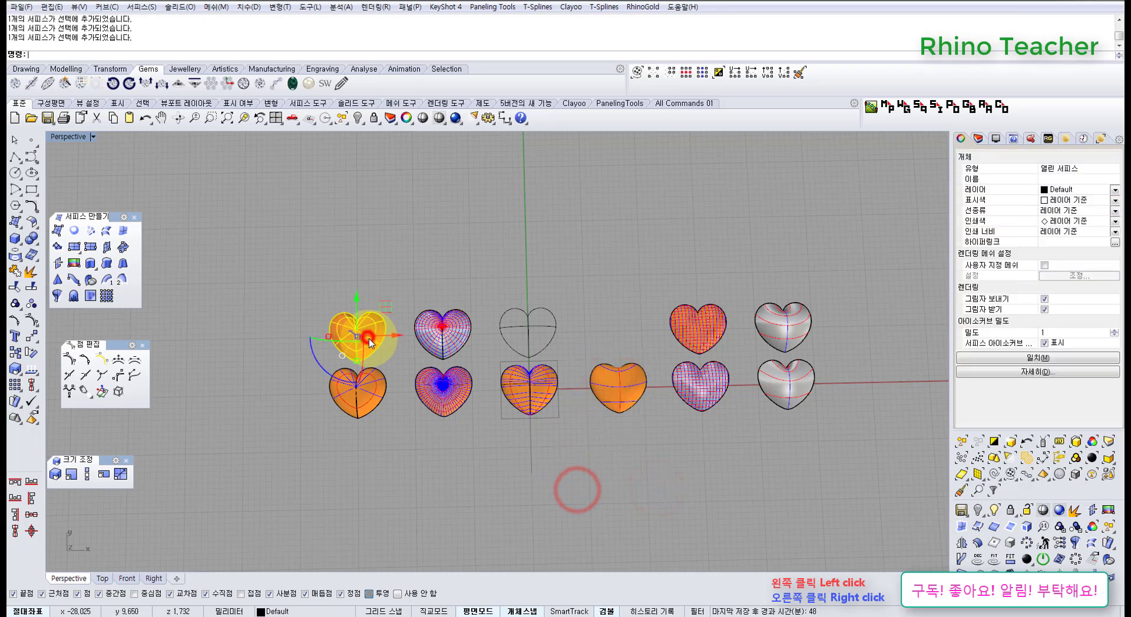
click(446, 471)
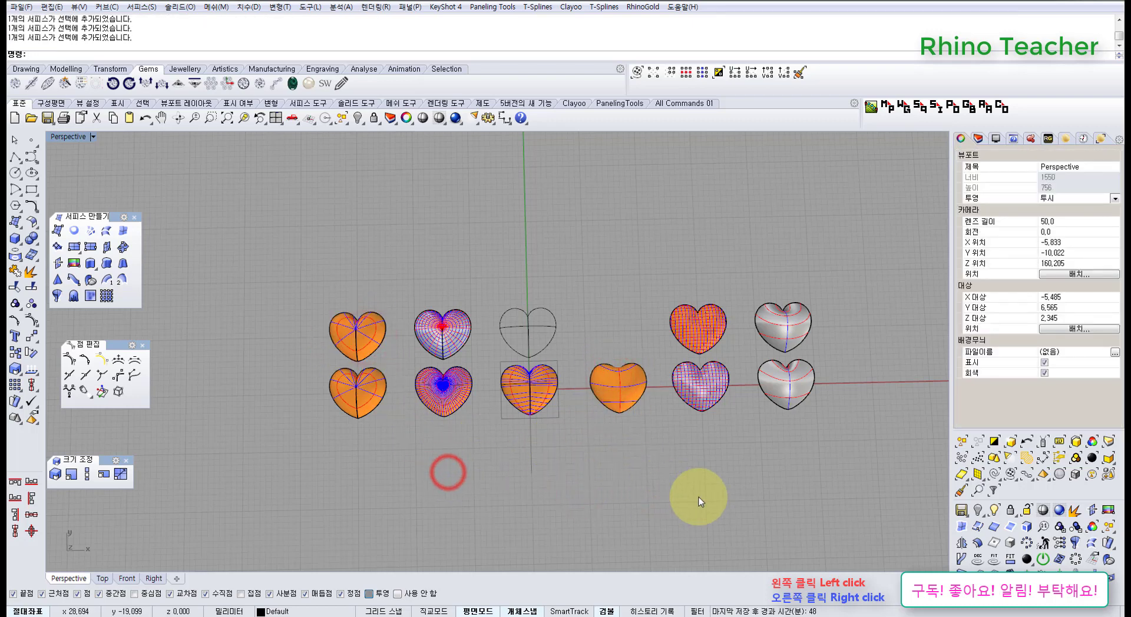
click(710, 388)
click(639, 465)
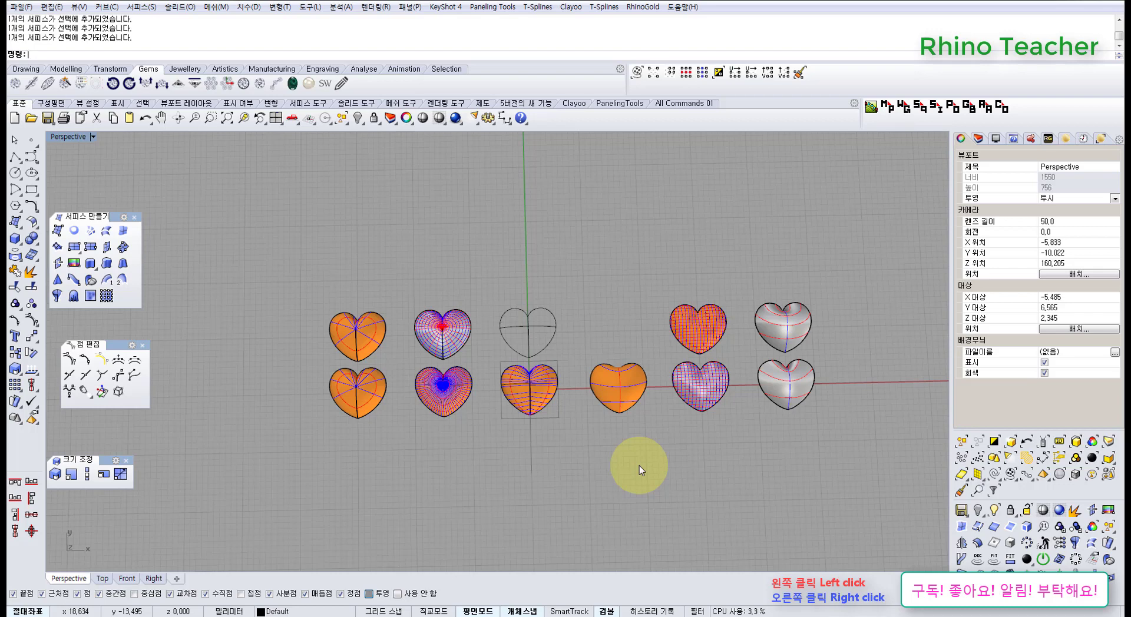
click(636, 473)
- Hide the centre profile curve lying on the mirrored heart's seam
right_drag(619, 502, 573, 452)
scroll(530, 412, up, 15)
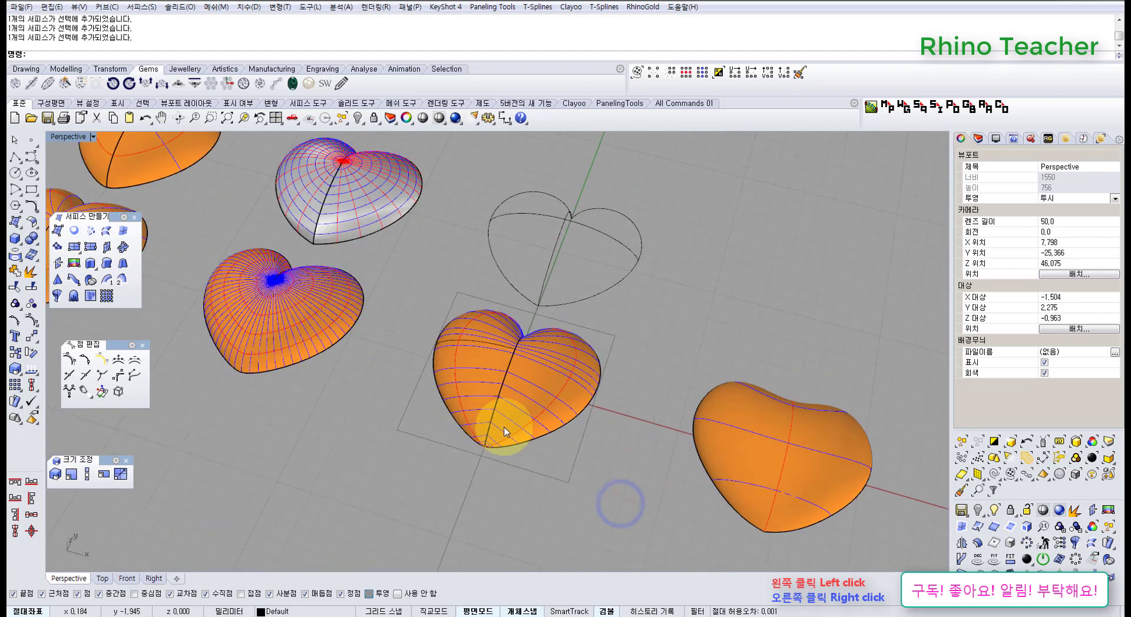
click(422, 118)
scroll(444, 456, up, 5)
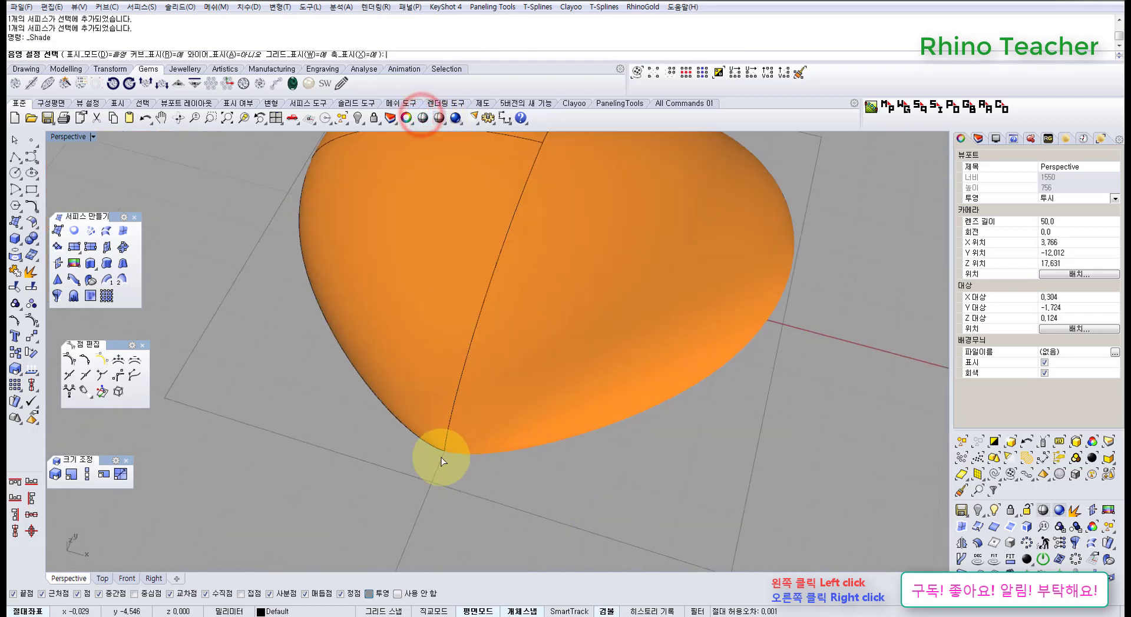
click(448, 427)
click(483, 457)
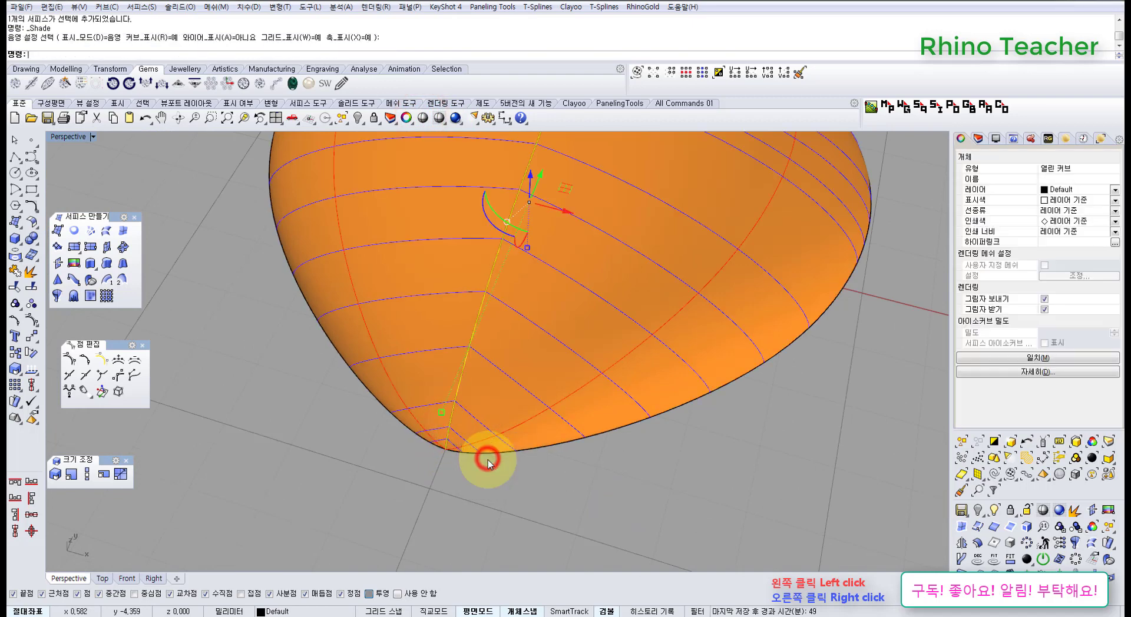
key(ctrl+h)
- Examine the seam near the heart's lower tip in a shaded preview with the centre curve hidden
click(427, 122)
right_drag(467, 398, 472, 431)
scroll(430, 406, up, 7)
scroll(421, 415, down, 8)
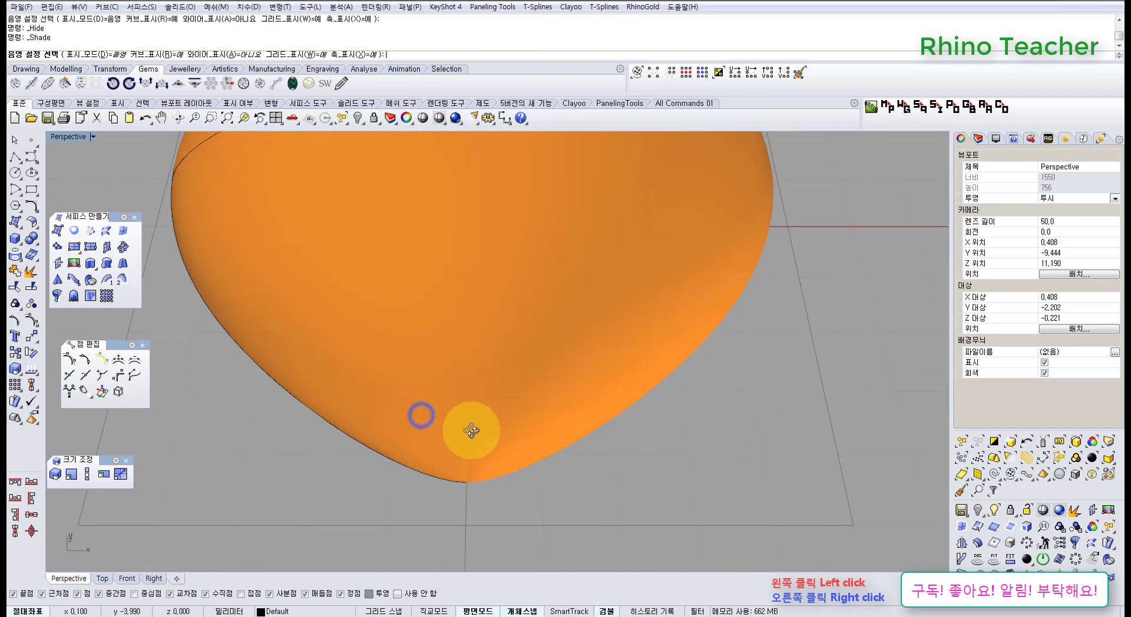
scroll(481, 410, down, 9)
scroll(484, 408, down, 2)
key(Escape)
- Check both heart halves as a pair and examine the dome's profile from low side angles
right_drag(511, 321, 487, 384)
click(452, 370)
shift+click(515, 376)
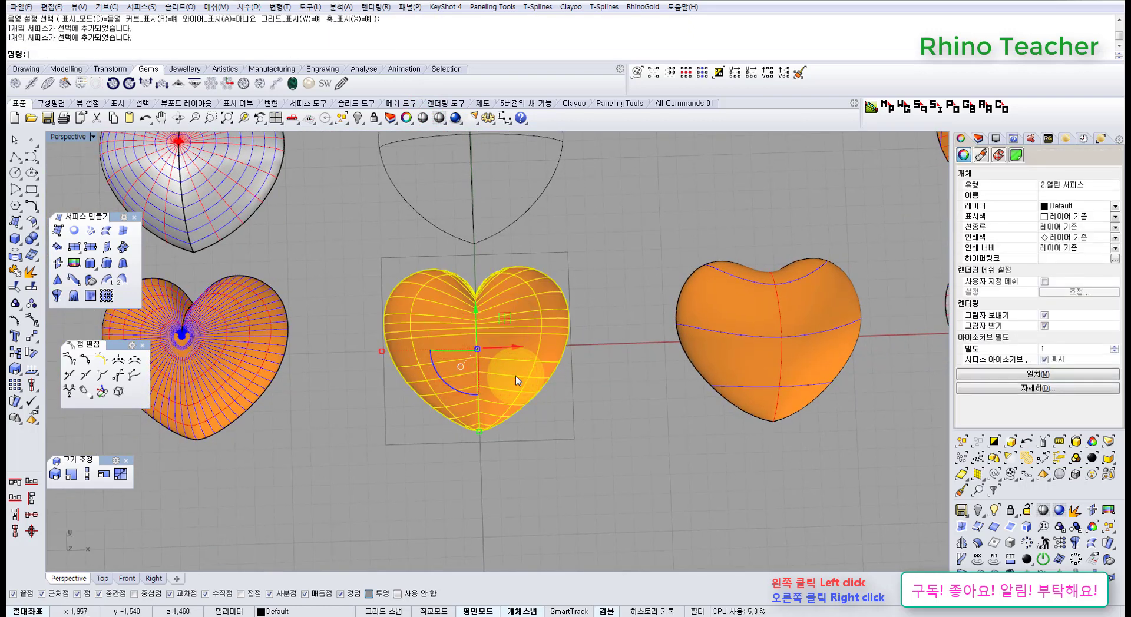
click(611, 487)
right_drag(588, 467, 577, 293)
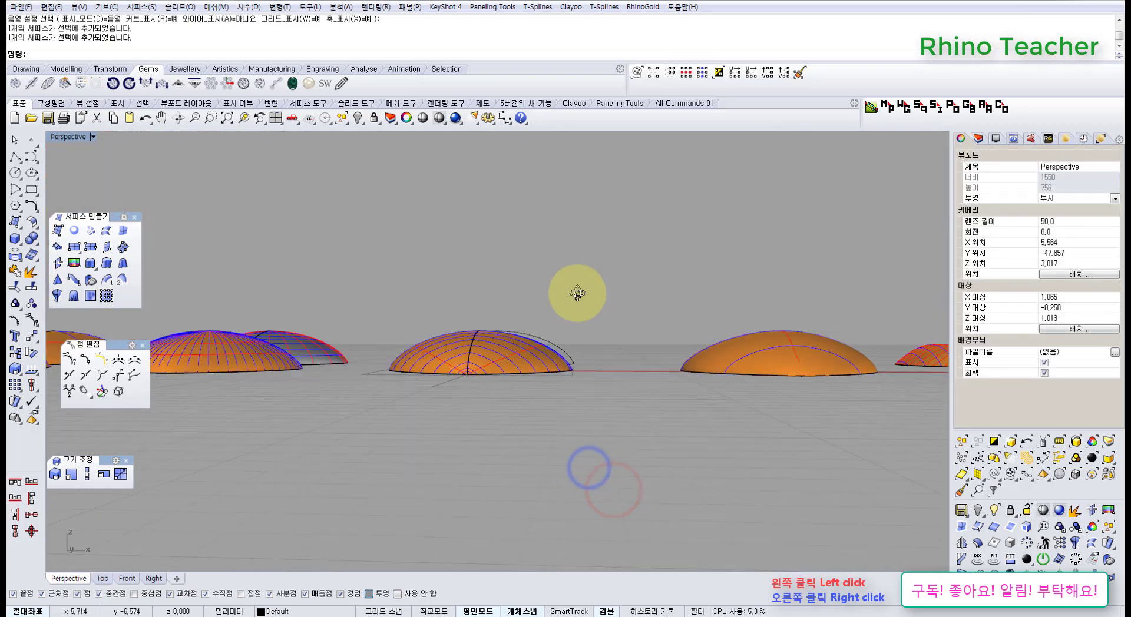
scroll(497, 324, up, 2)
scroll(348, 373, up, 4)
right_drag(489, 329, 354, 356)
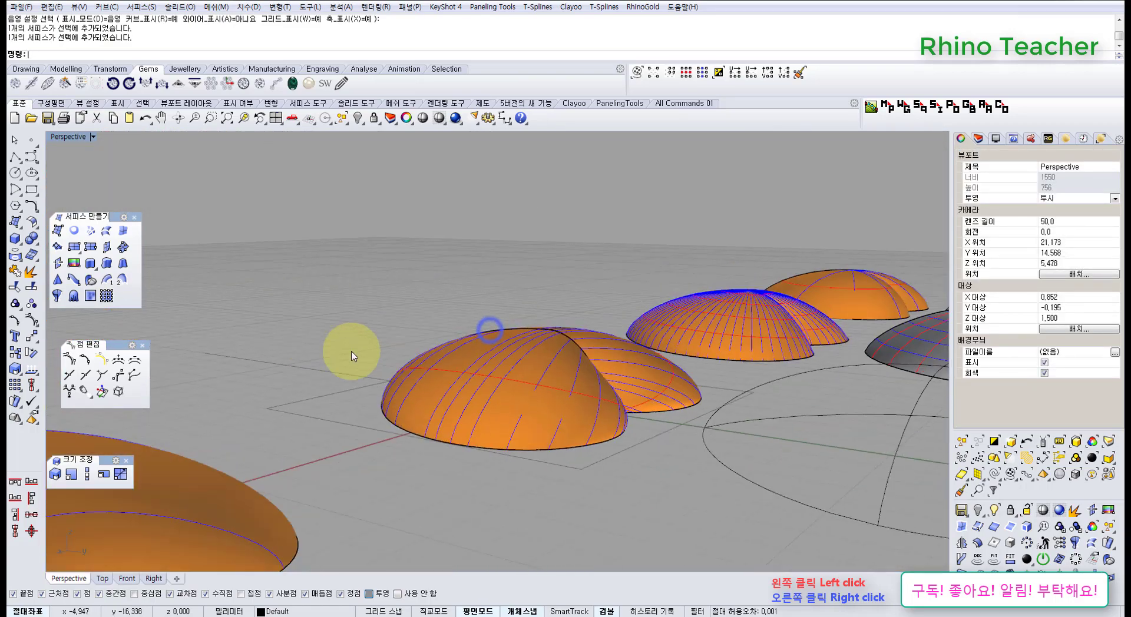
- Examine the lower tip of the polysurface heart at the outer end of the lower row from above and at a tilted angle
mouse_move(548, 363)
right_down()
mouse_move(467, 366)
mouse_move(707, 459)
right_up()
scroll(700, 436, down, 12)
mouse_move(579, 375)
right_down()
mouse_move(630, 404)
mouse_move(505, 328)
right_up()
scroll(429, 385, up, 3)
click(426, 386)
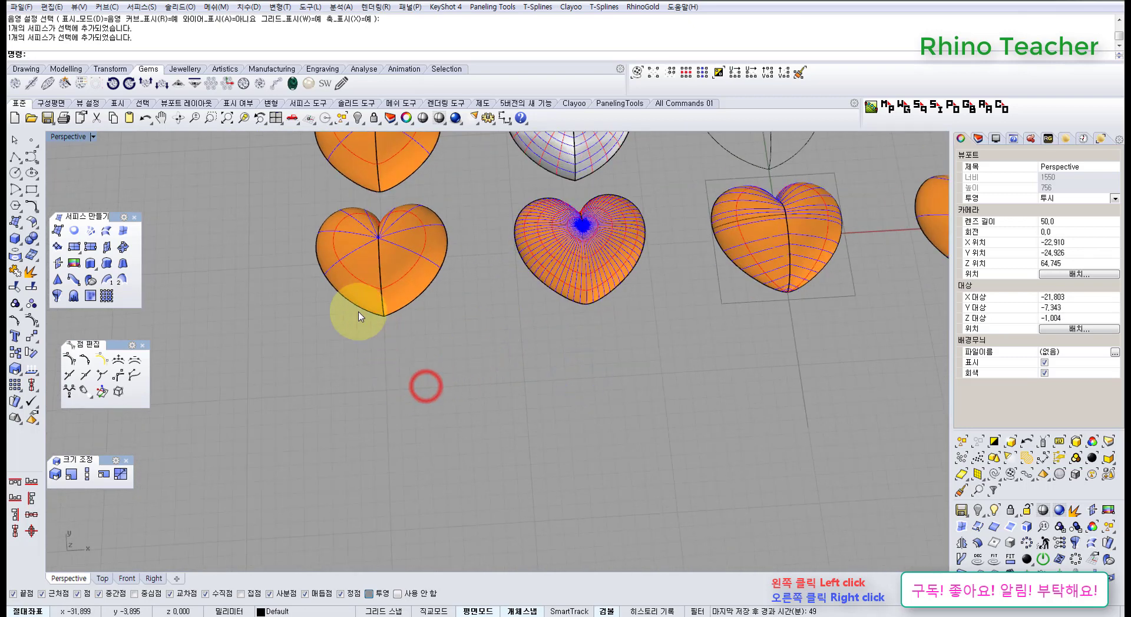
scroll(358, 316, up, 3)
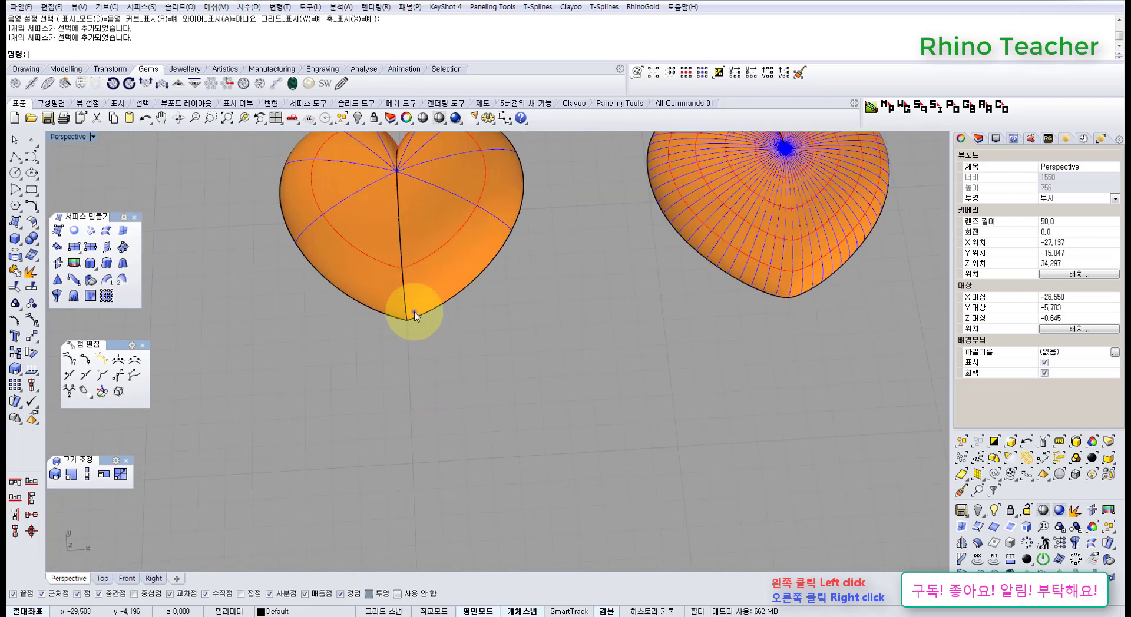
right_drag(415, 314, 430, 302)
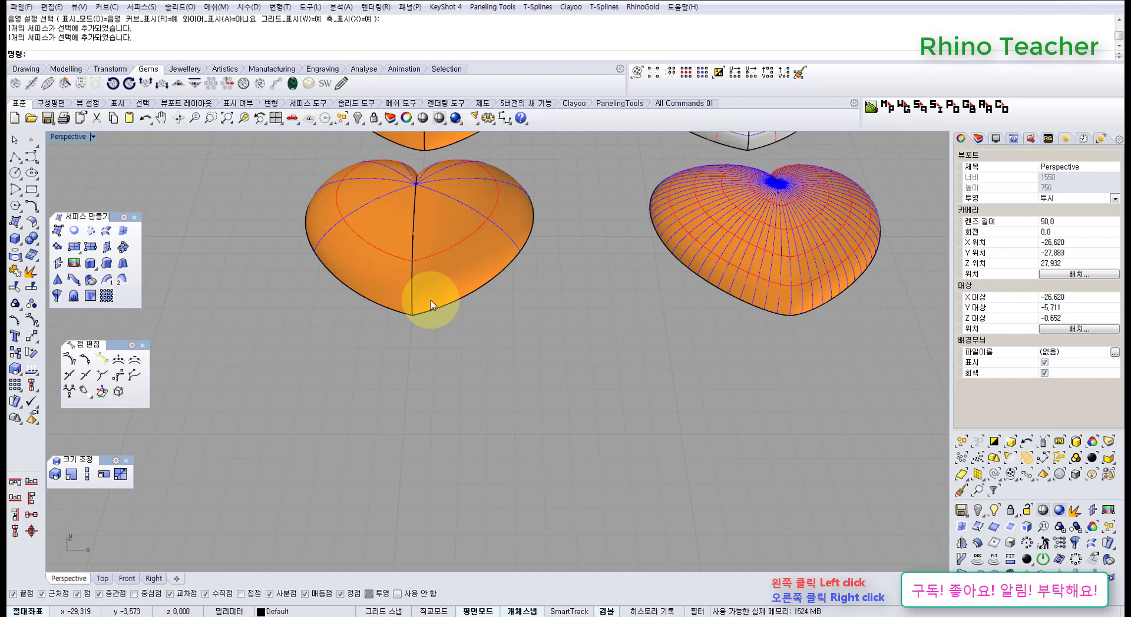
- Survey both rows of heart variants in perspective, moving along to the grey hearts at the far end
scroll(430, 301, down, 9)
shift+right_drag(645, 343, 517, 373)
right_drag(474, 316, 471, 334)
shift+right_drag(633, 348, 477, 355)
mouse_move(628, 328)
right_down()
mouse_move(621, 353)
mouse_move(627, 338)
right_up()
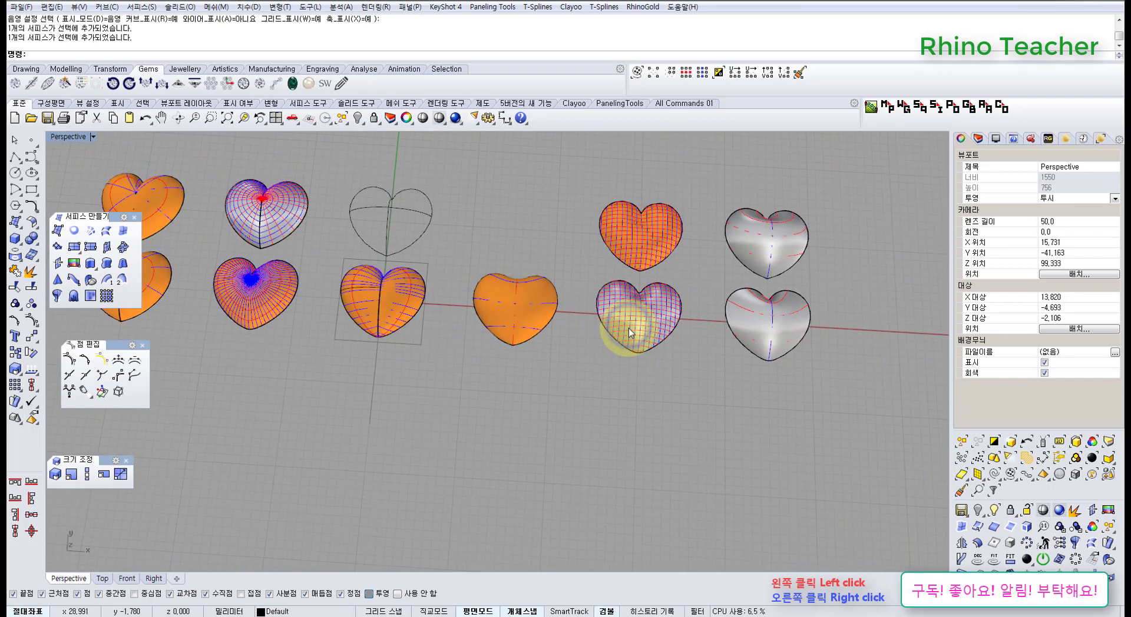
- Zoom to the grey open-surface heart in the upper row and examine its shading from several angles with nothing selected
shift+right_drag(715, 332, 612, 345)
click(694, 266)
text(zs)
key(Return)
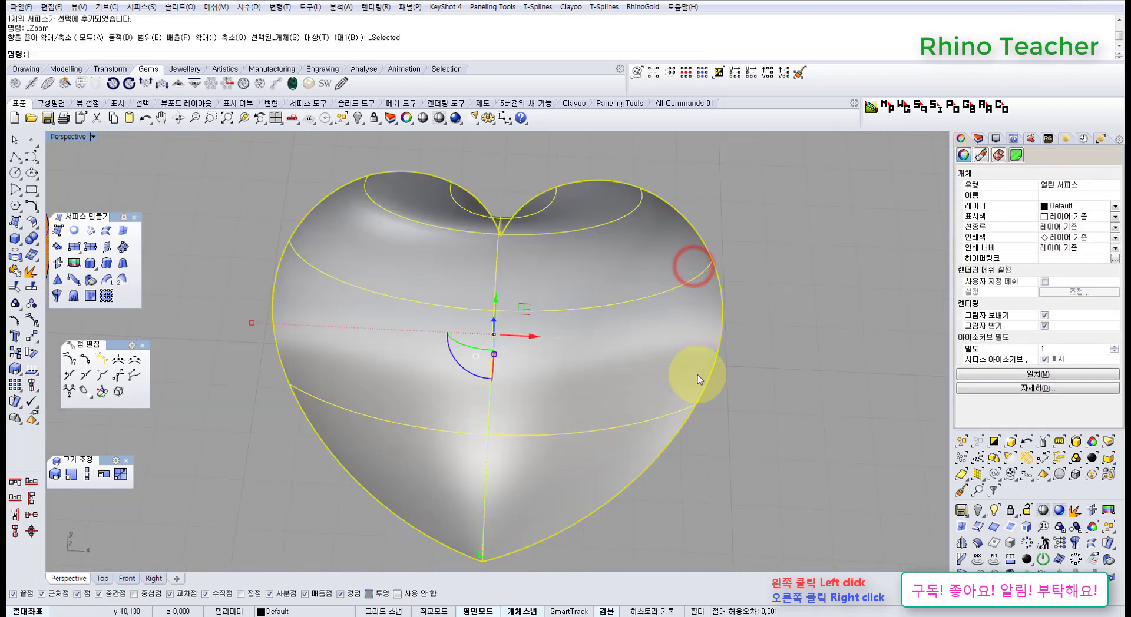
key(Escape)
right_drag(669, 380, 560, 342)
right_drag(532, 383, 630, 416)
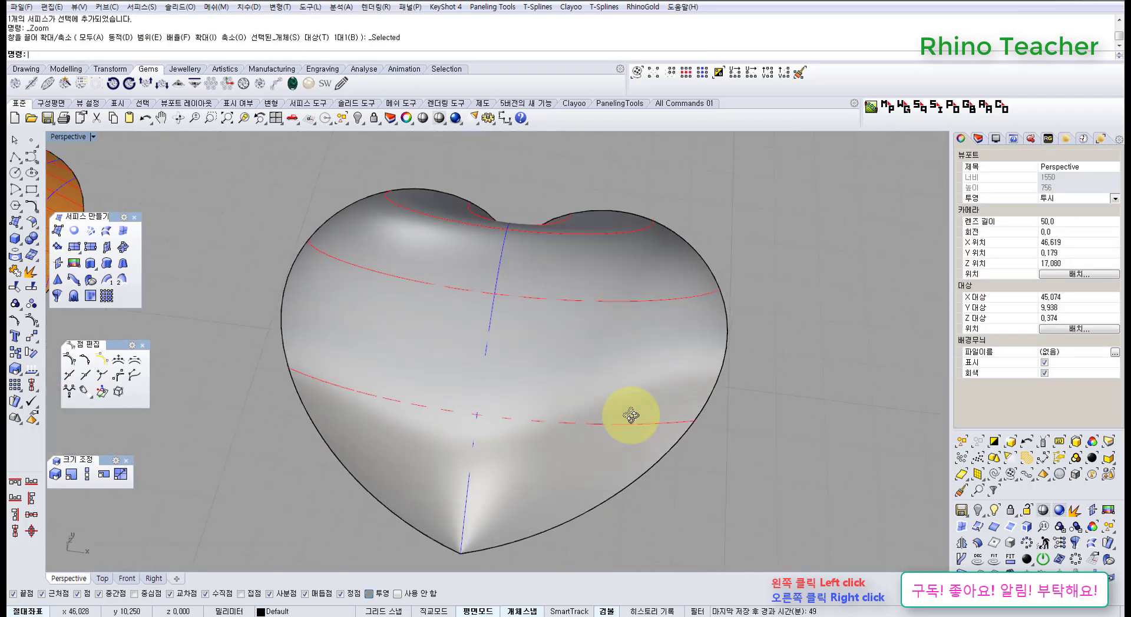
- Switch to the Top view, check the outermost lower-row polysurface heart up close, and compare all heart variants in plan
key(ctrl+F1)
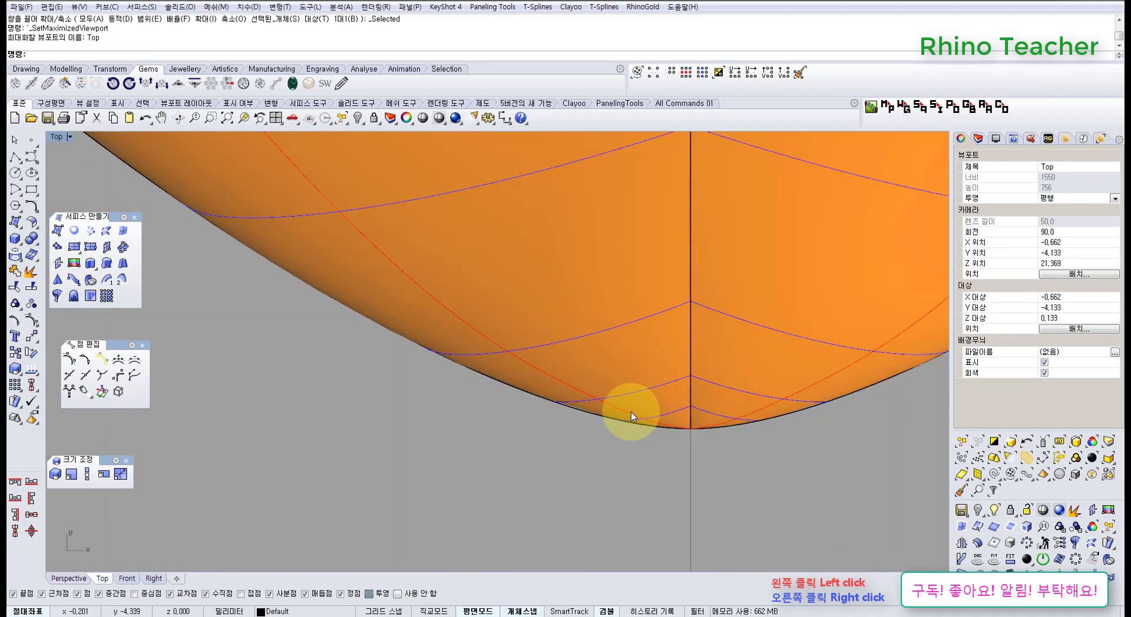
scroll(631, 408, down, 10)
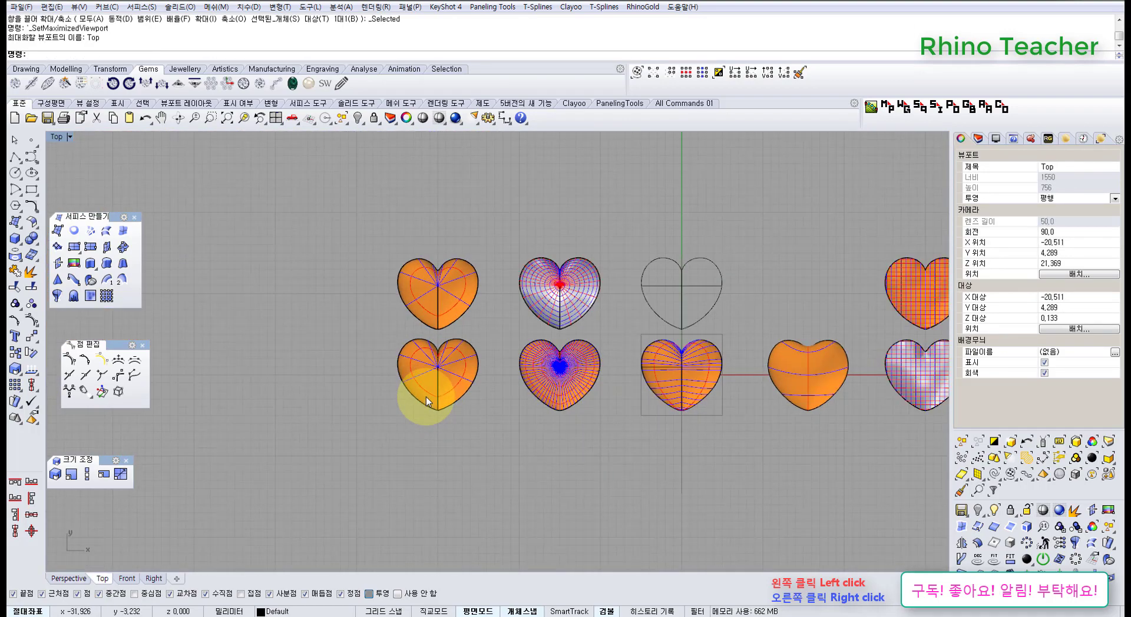
scroll(426, 395, up, 4)
click(429, 382)
scroll(429, 383, up, 4)
click(504, 440)
scroll(522, 430, down, 4)
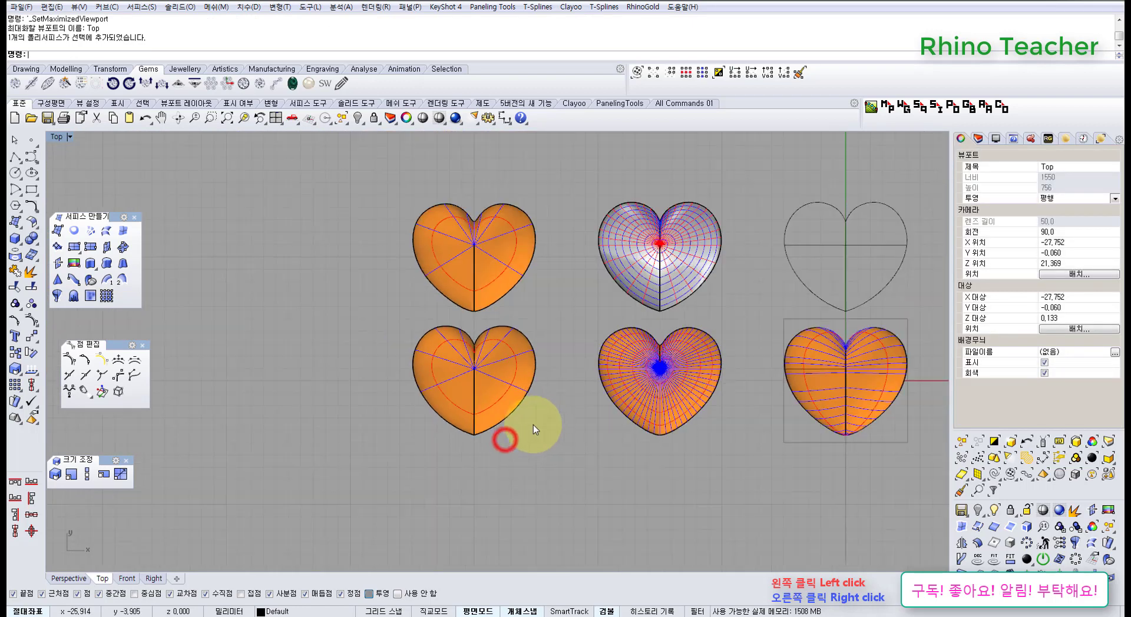
scroll(532, 425, down, 2)
right_drag(778, 452, 606, 439)
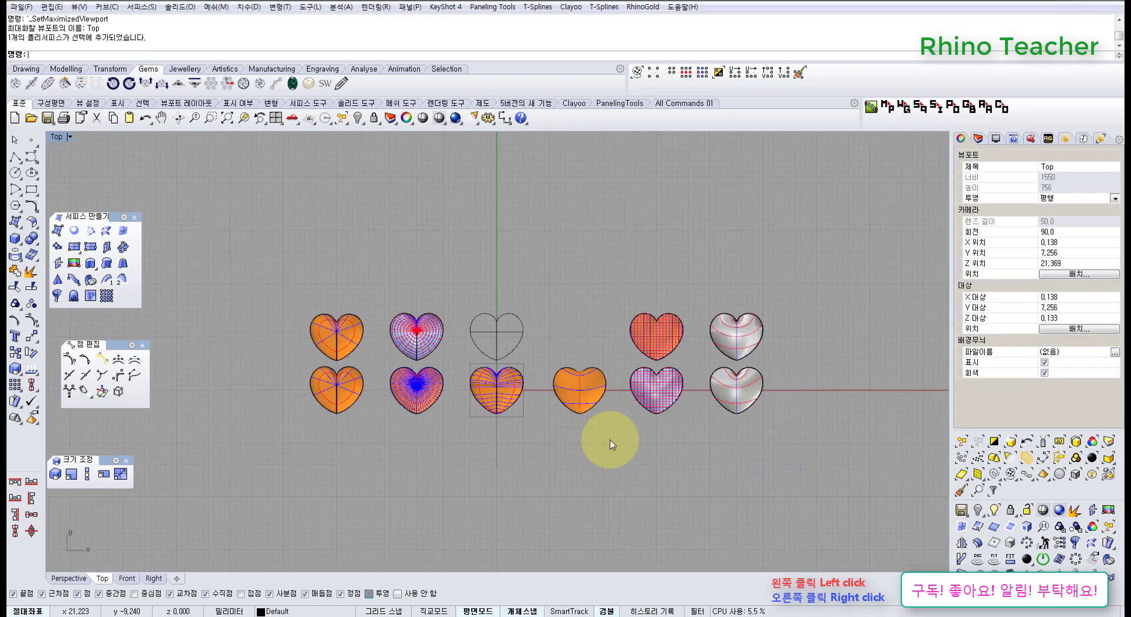